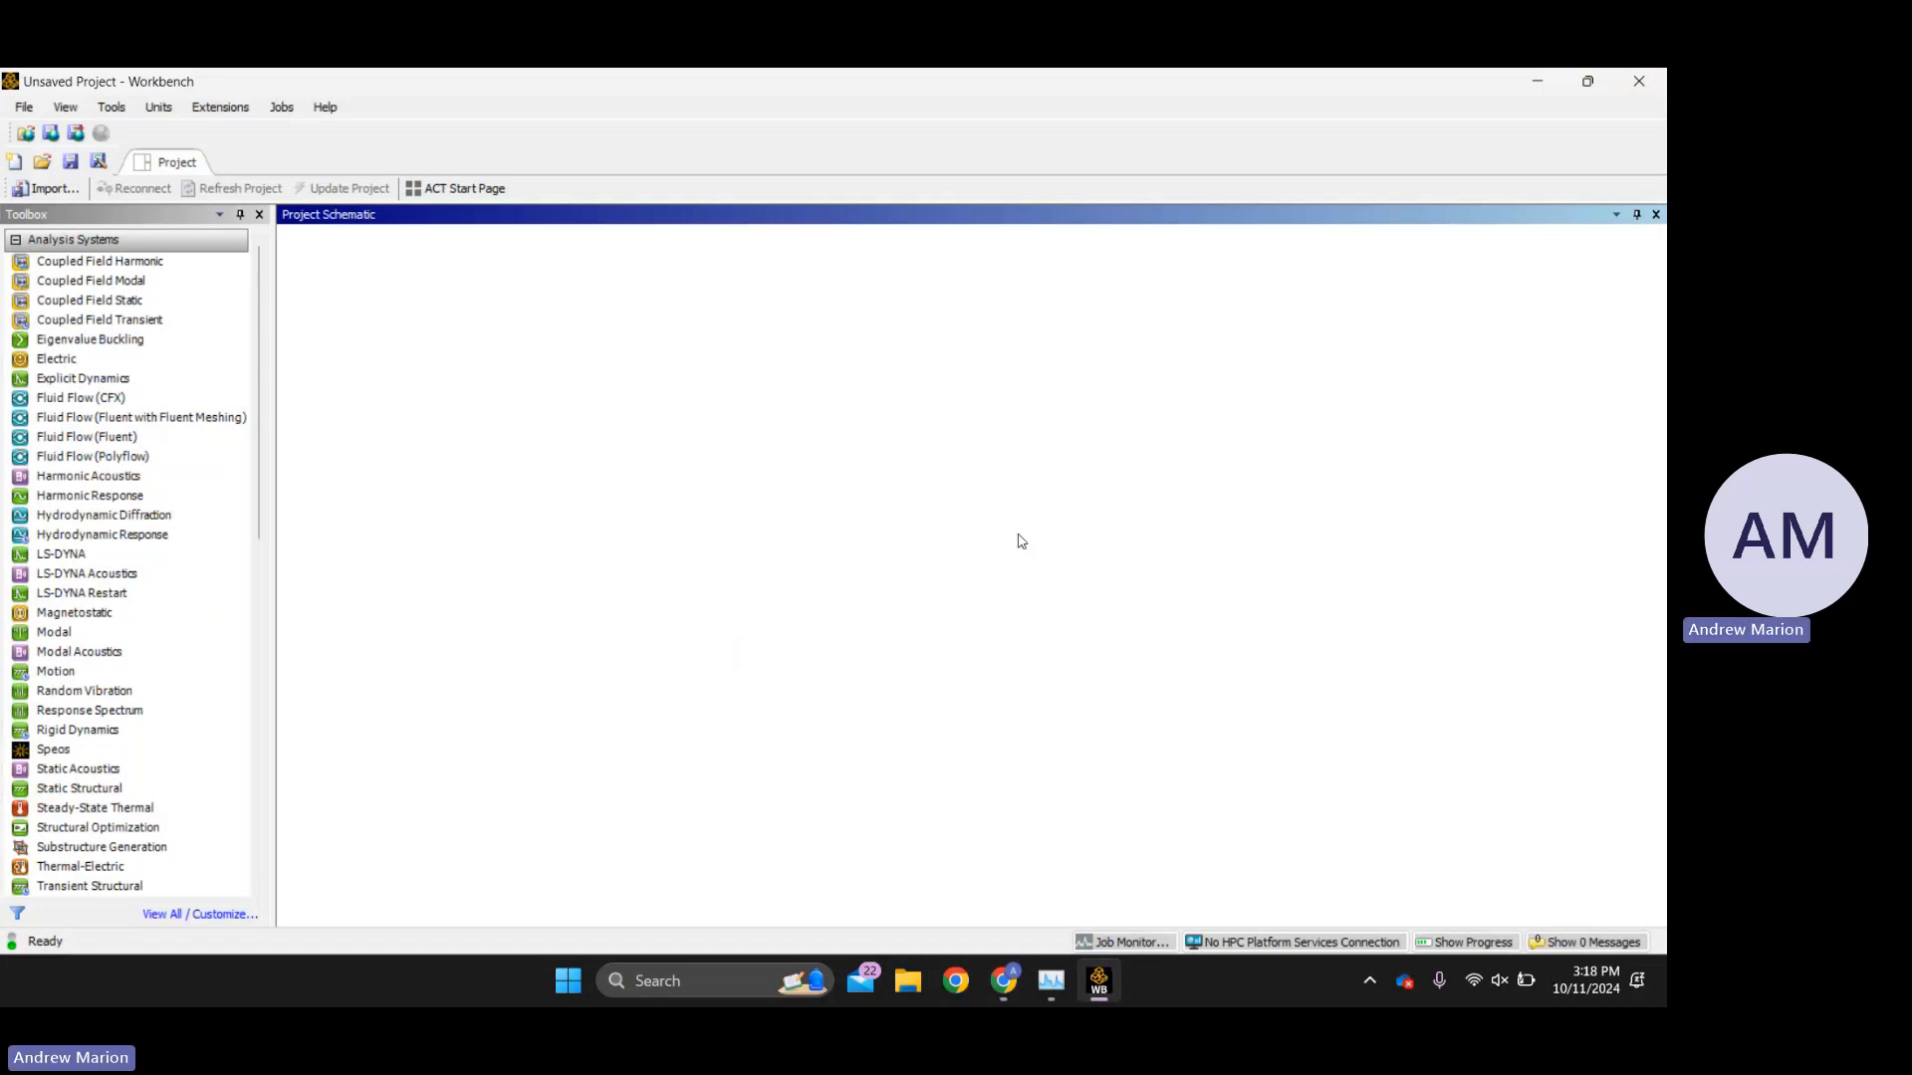
Add a Fluid Flow (Fluent with Fluent Meshing) analysis system to the project schematic.
{"action": "scroll", "coordinate": [129, 647], "scroll_direction": "down", "scroll_amount": 11}
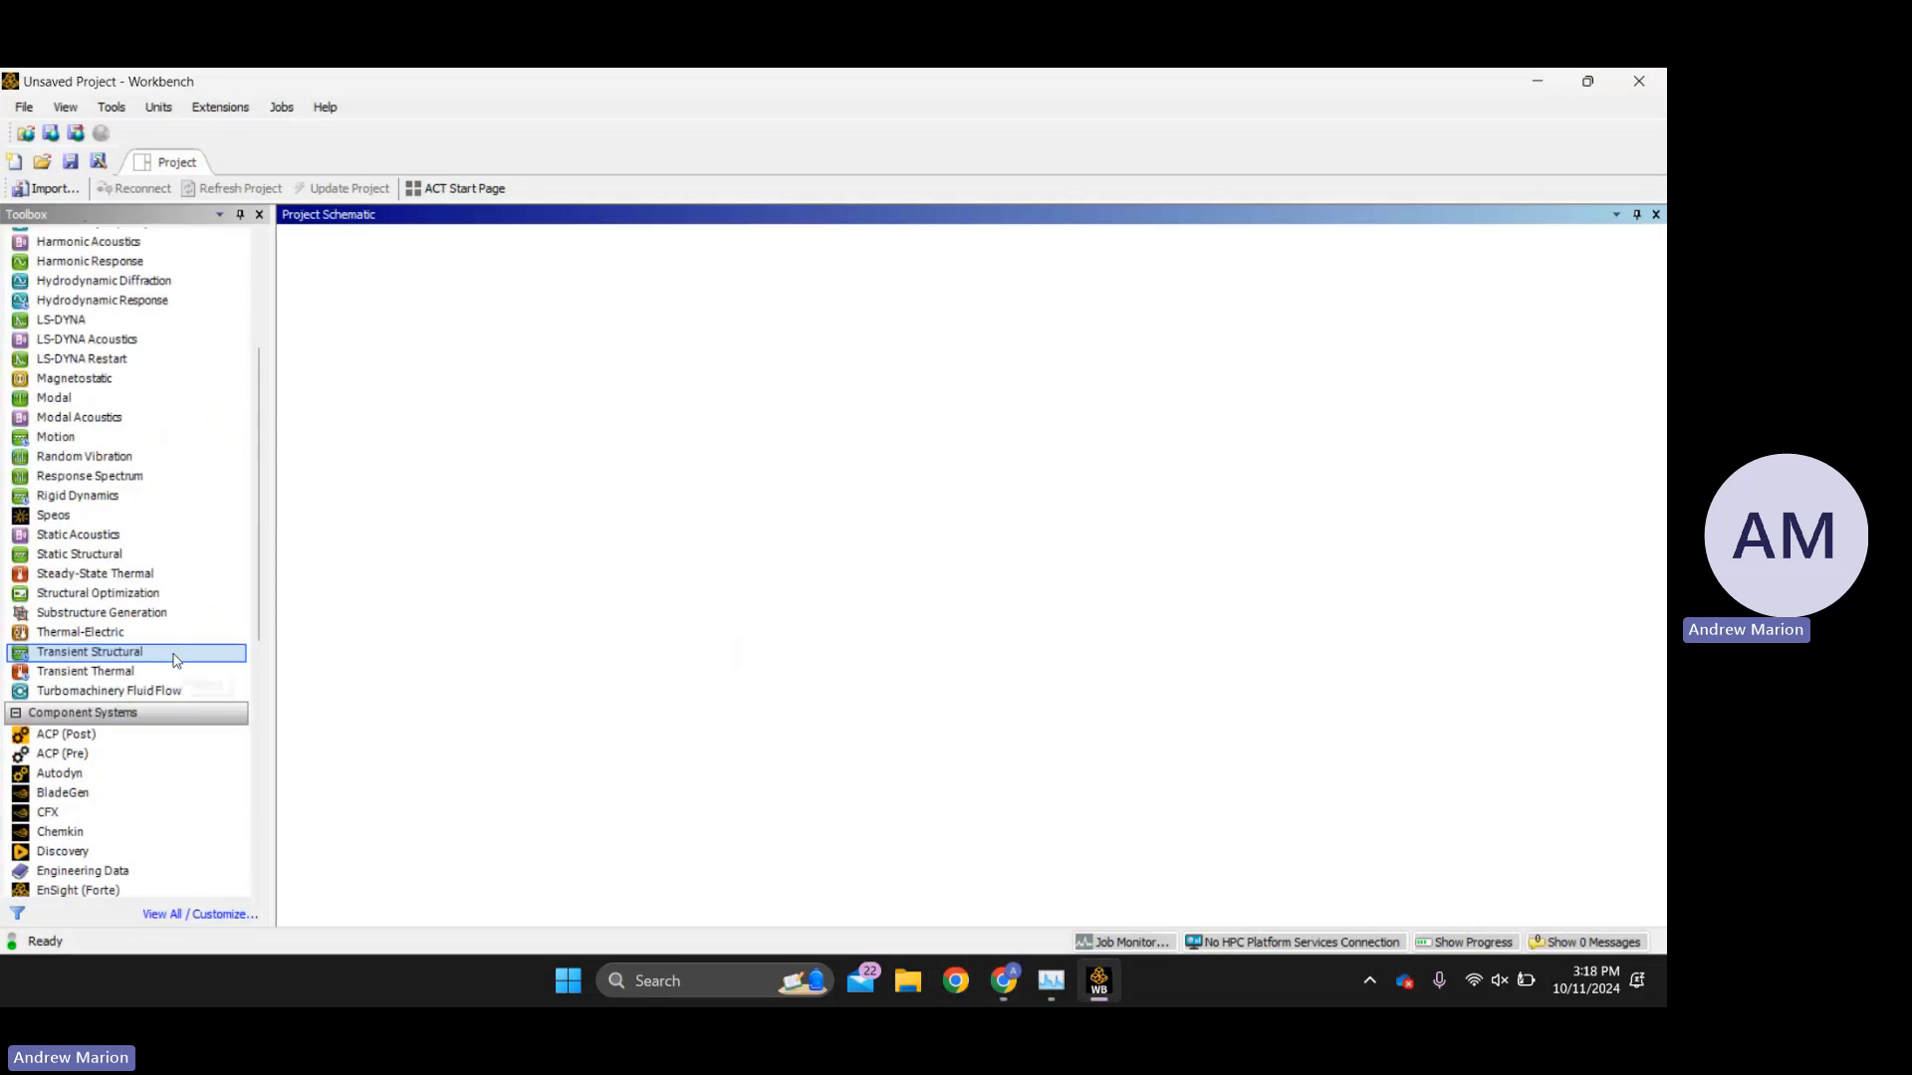
{"action": "scroll", "coordinate": [139, 737], "scroll_direction": "up", "scroll_amount": 11}
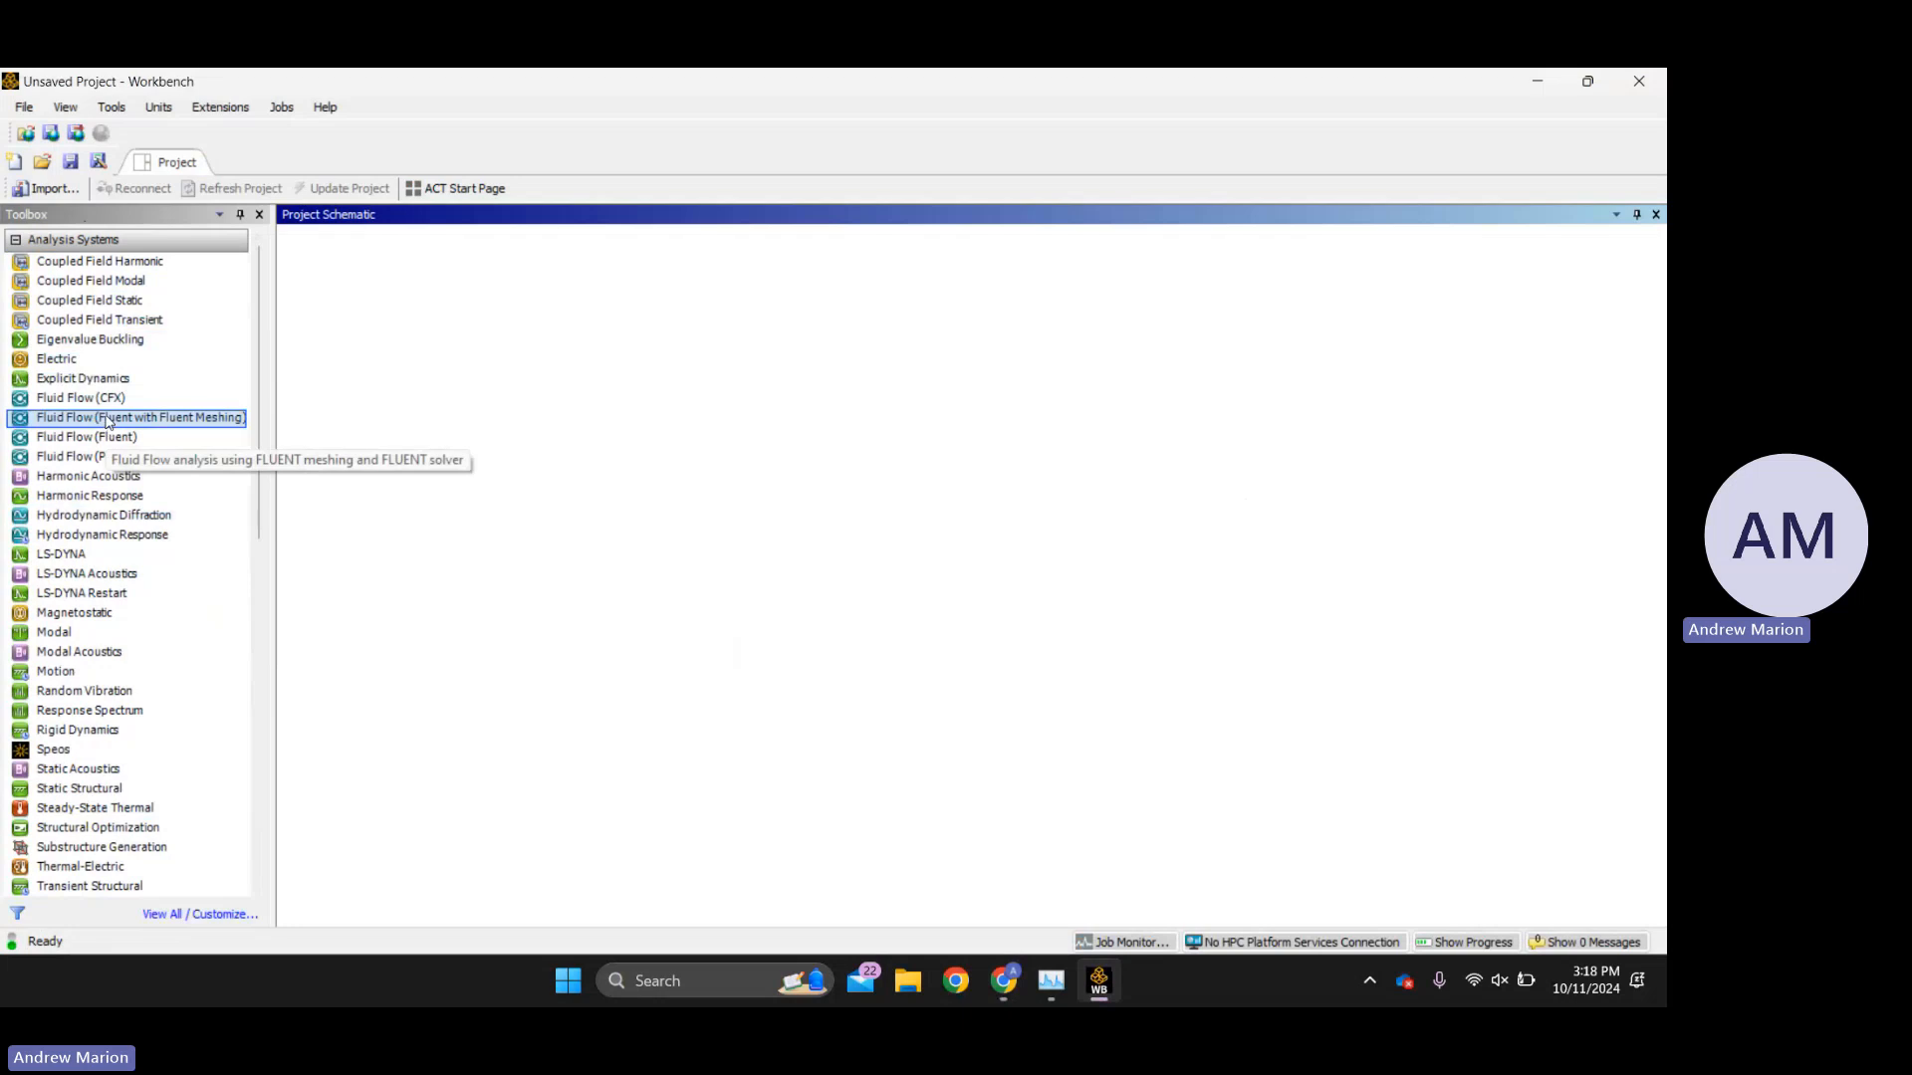
{"action": "left_click_drag", "start_coordinate": [110, 419], "coordinate": [411, 329]}
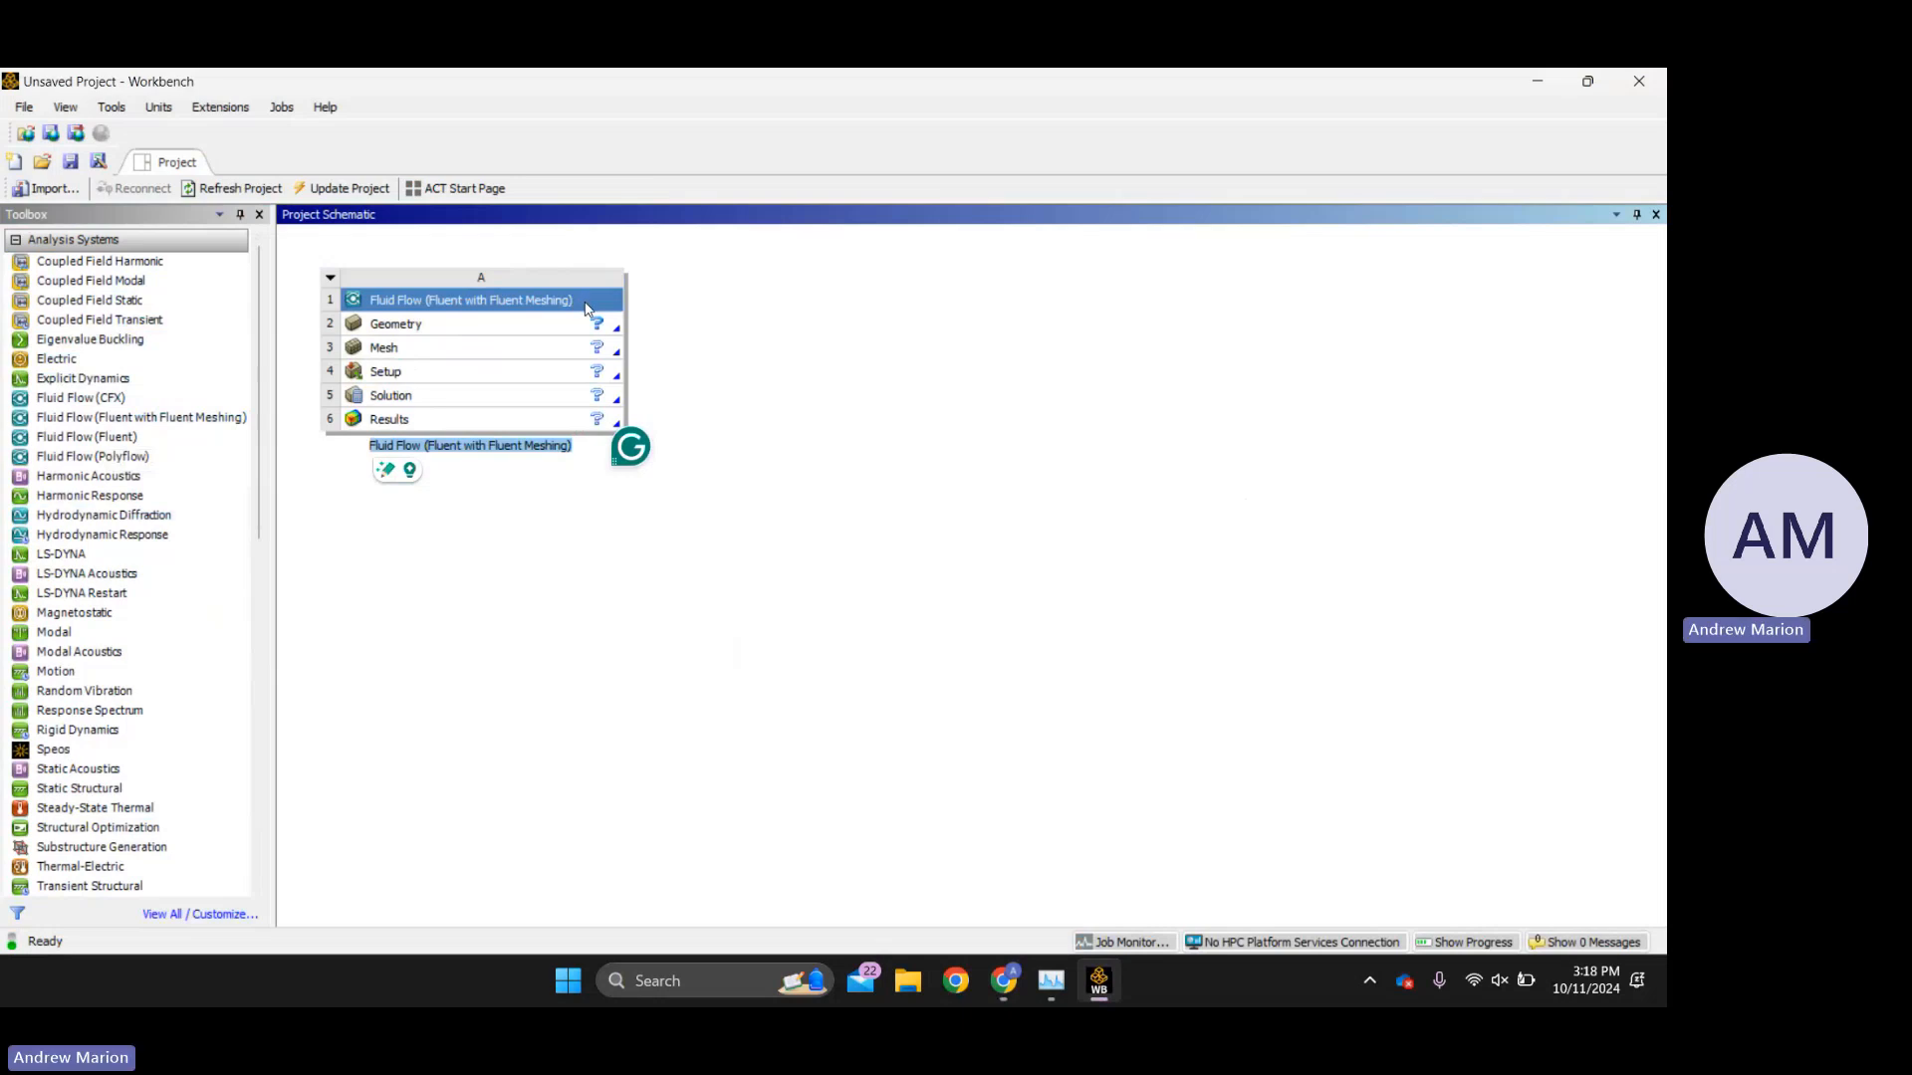
Import Model_Airplane_Geometry from the university OneDrive's Ansys Workshop Files folder into the analysis system's Geometry cell.
{"action": "left_click", "coordinate": [452, 328]}
{"action": "right_click", "coordinate": [451, 327]}
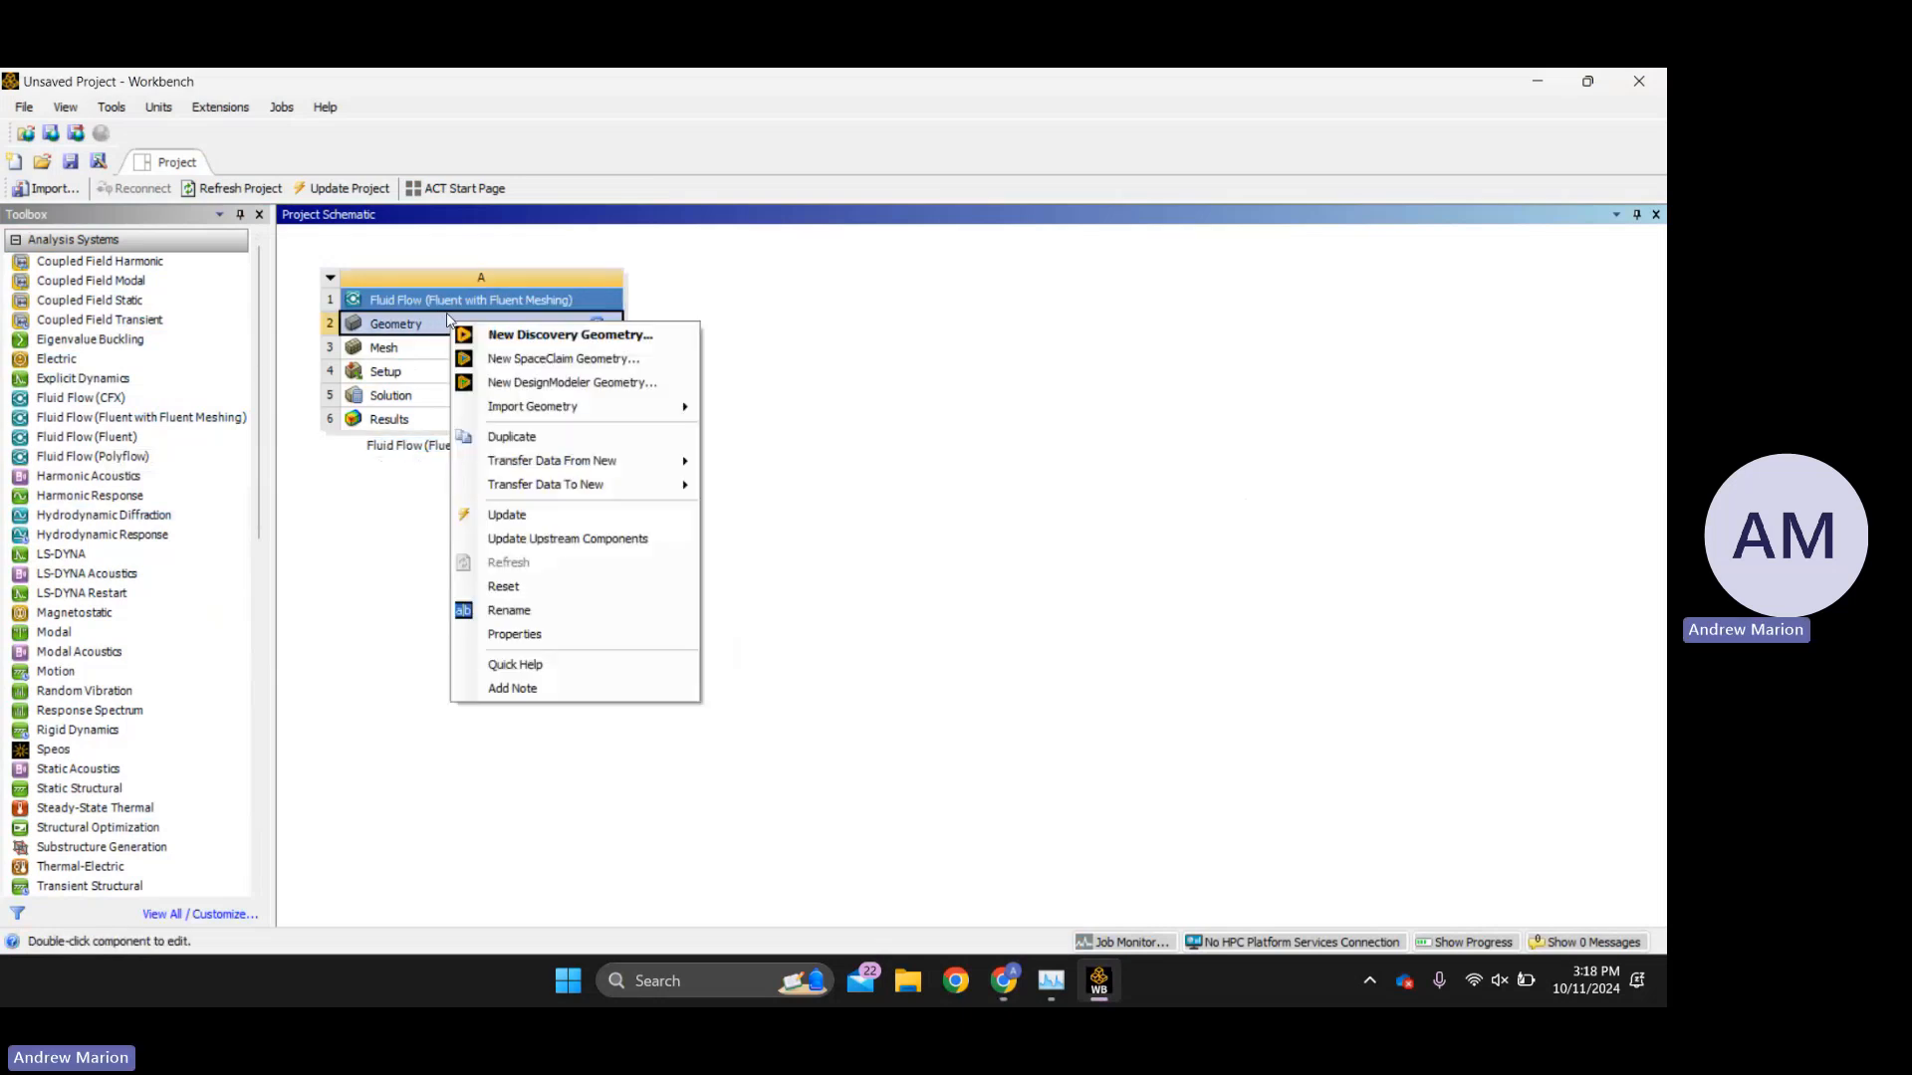
{"action": "mouse_move", "coordinate": [492, 413]}
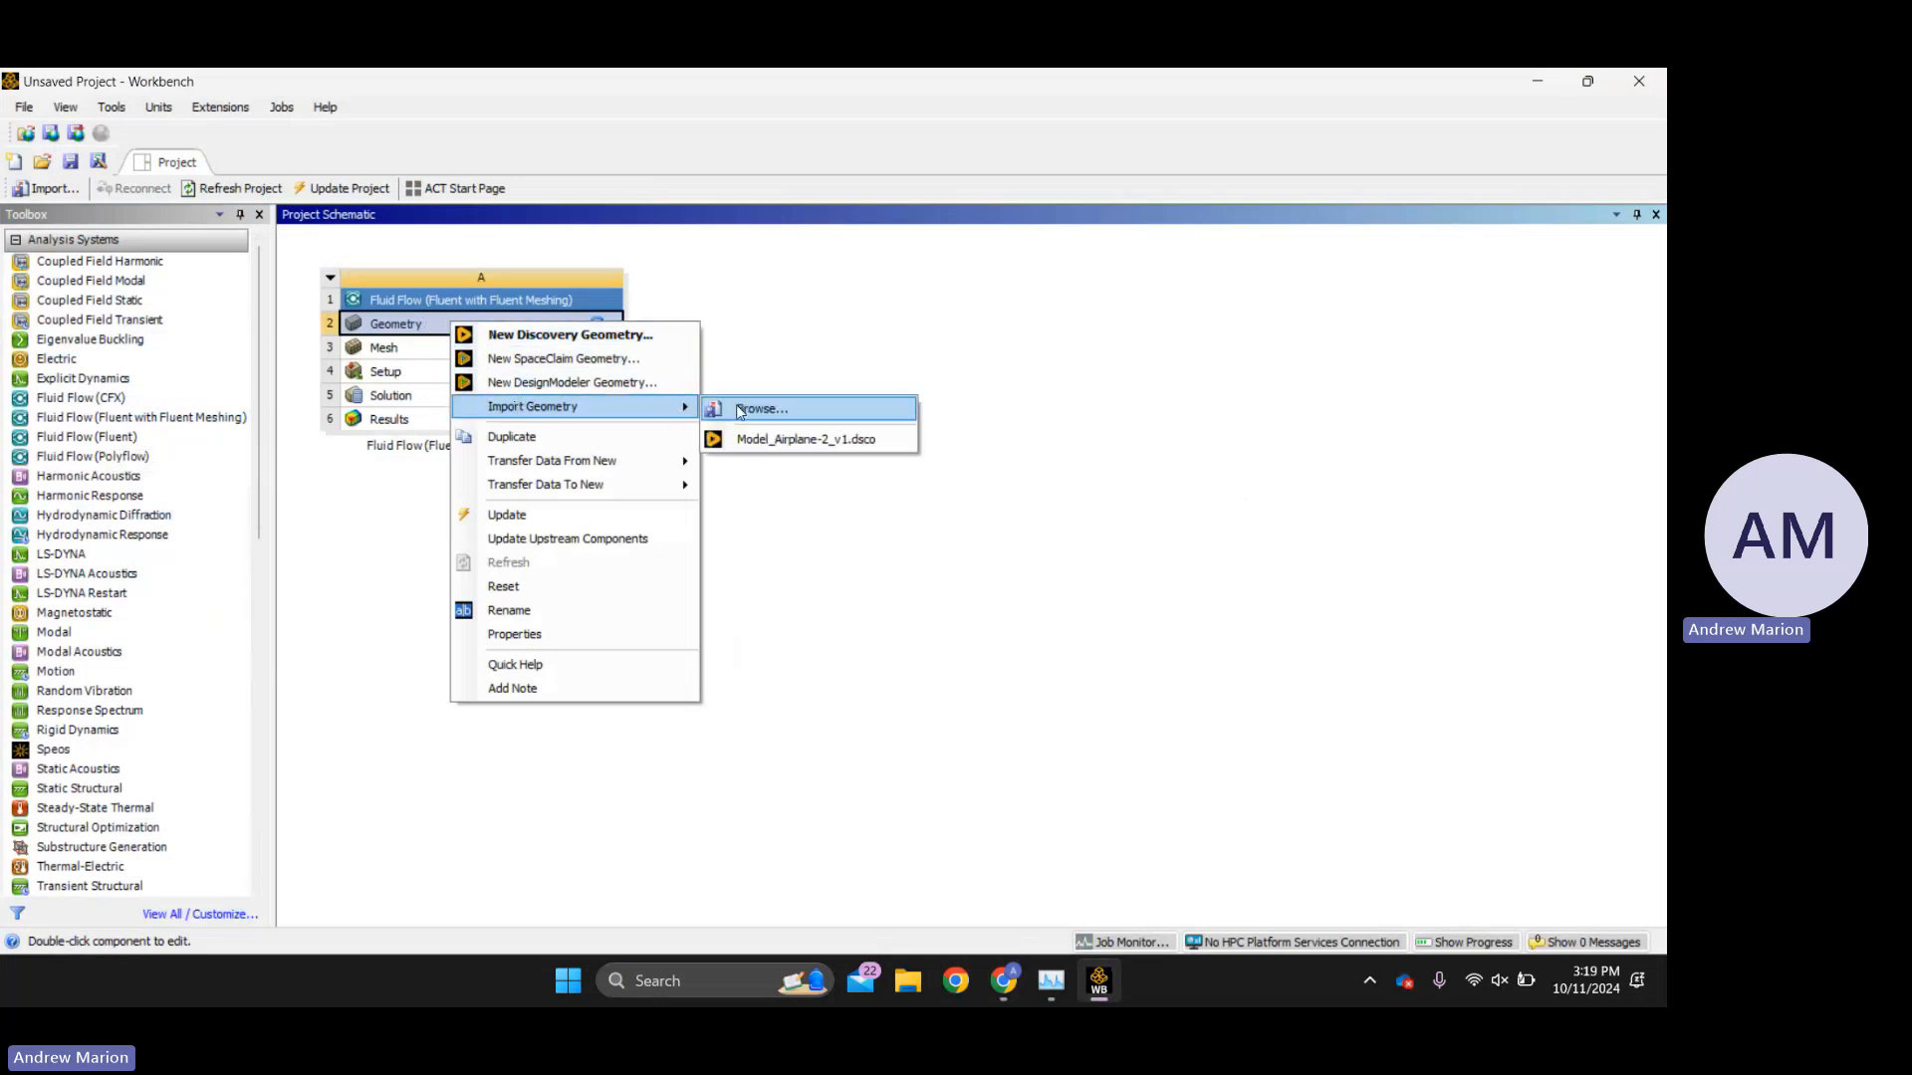
{"action": "left_click", "coordinate": [738, 409]}
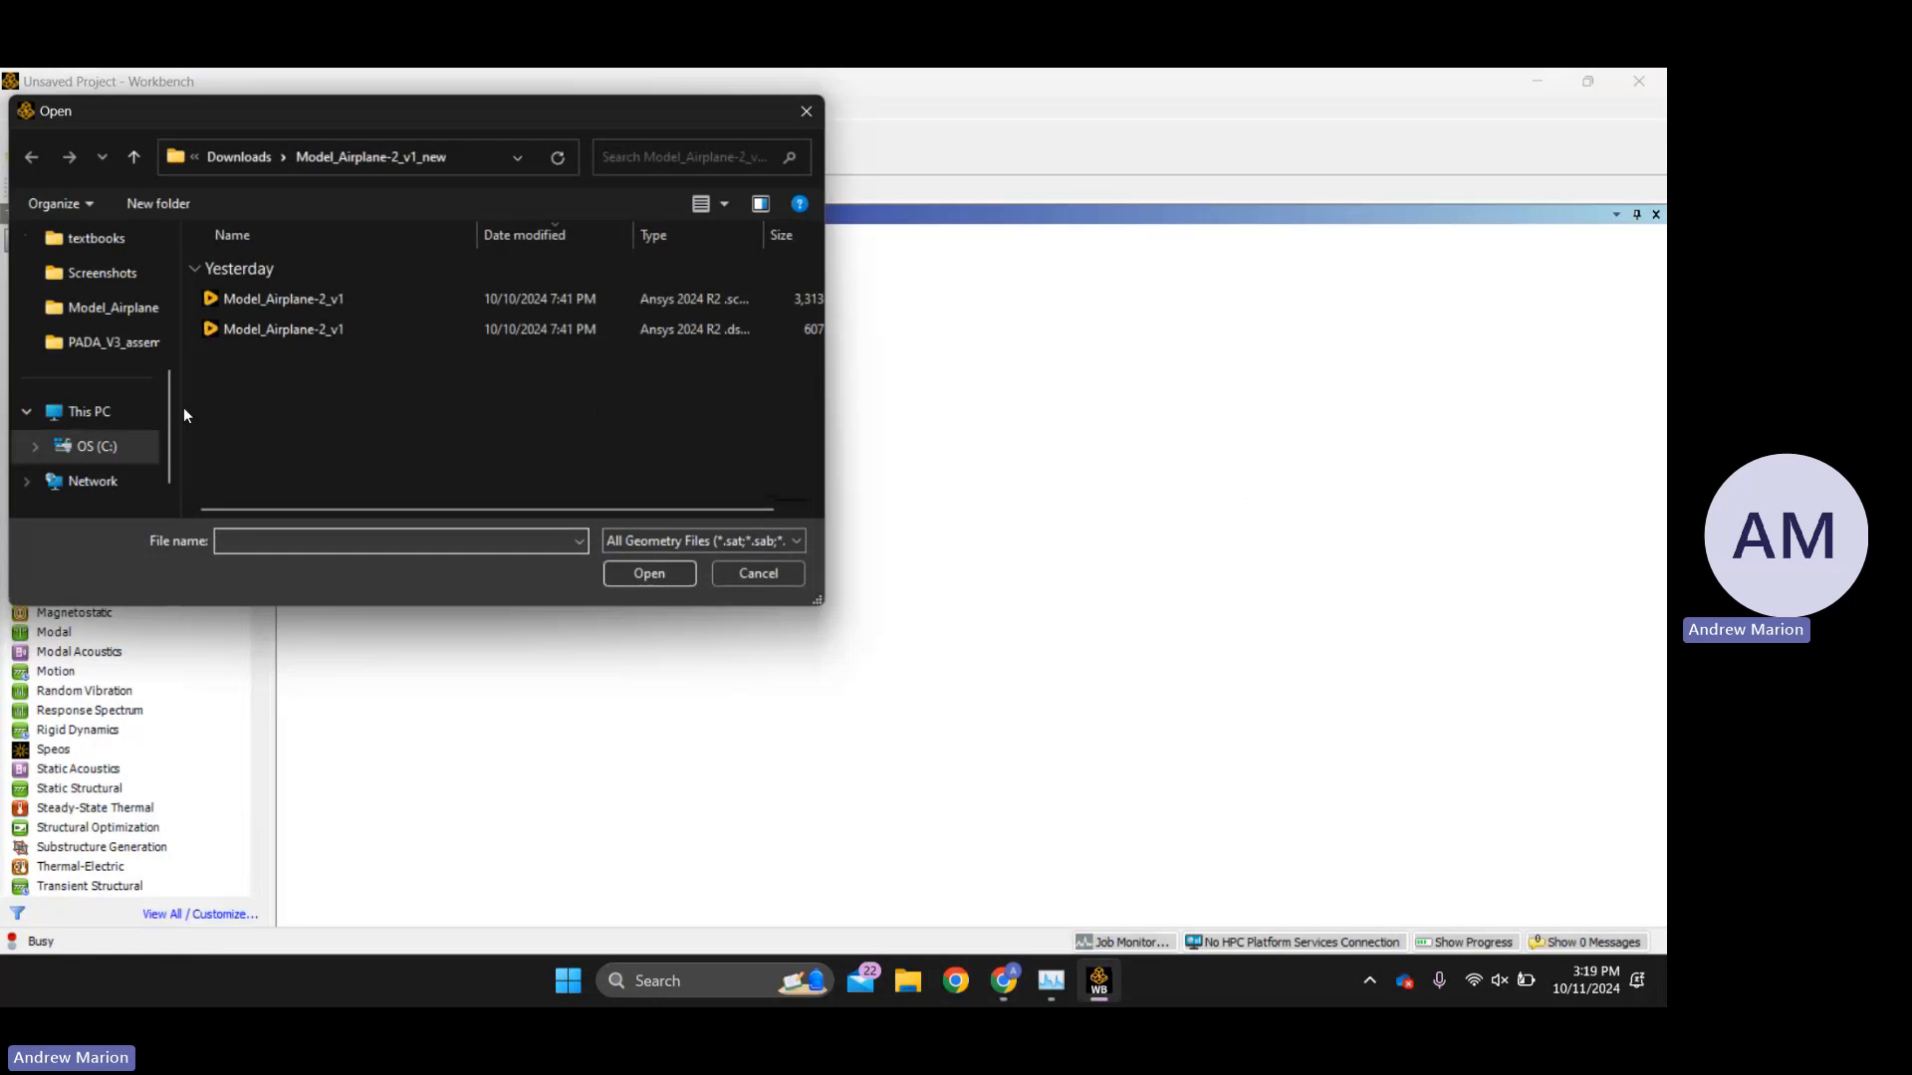
{"action": "left_click", "coordinate": [107, 313]}
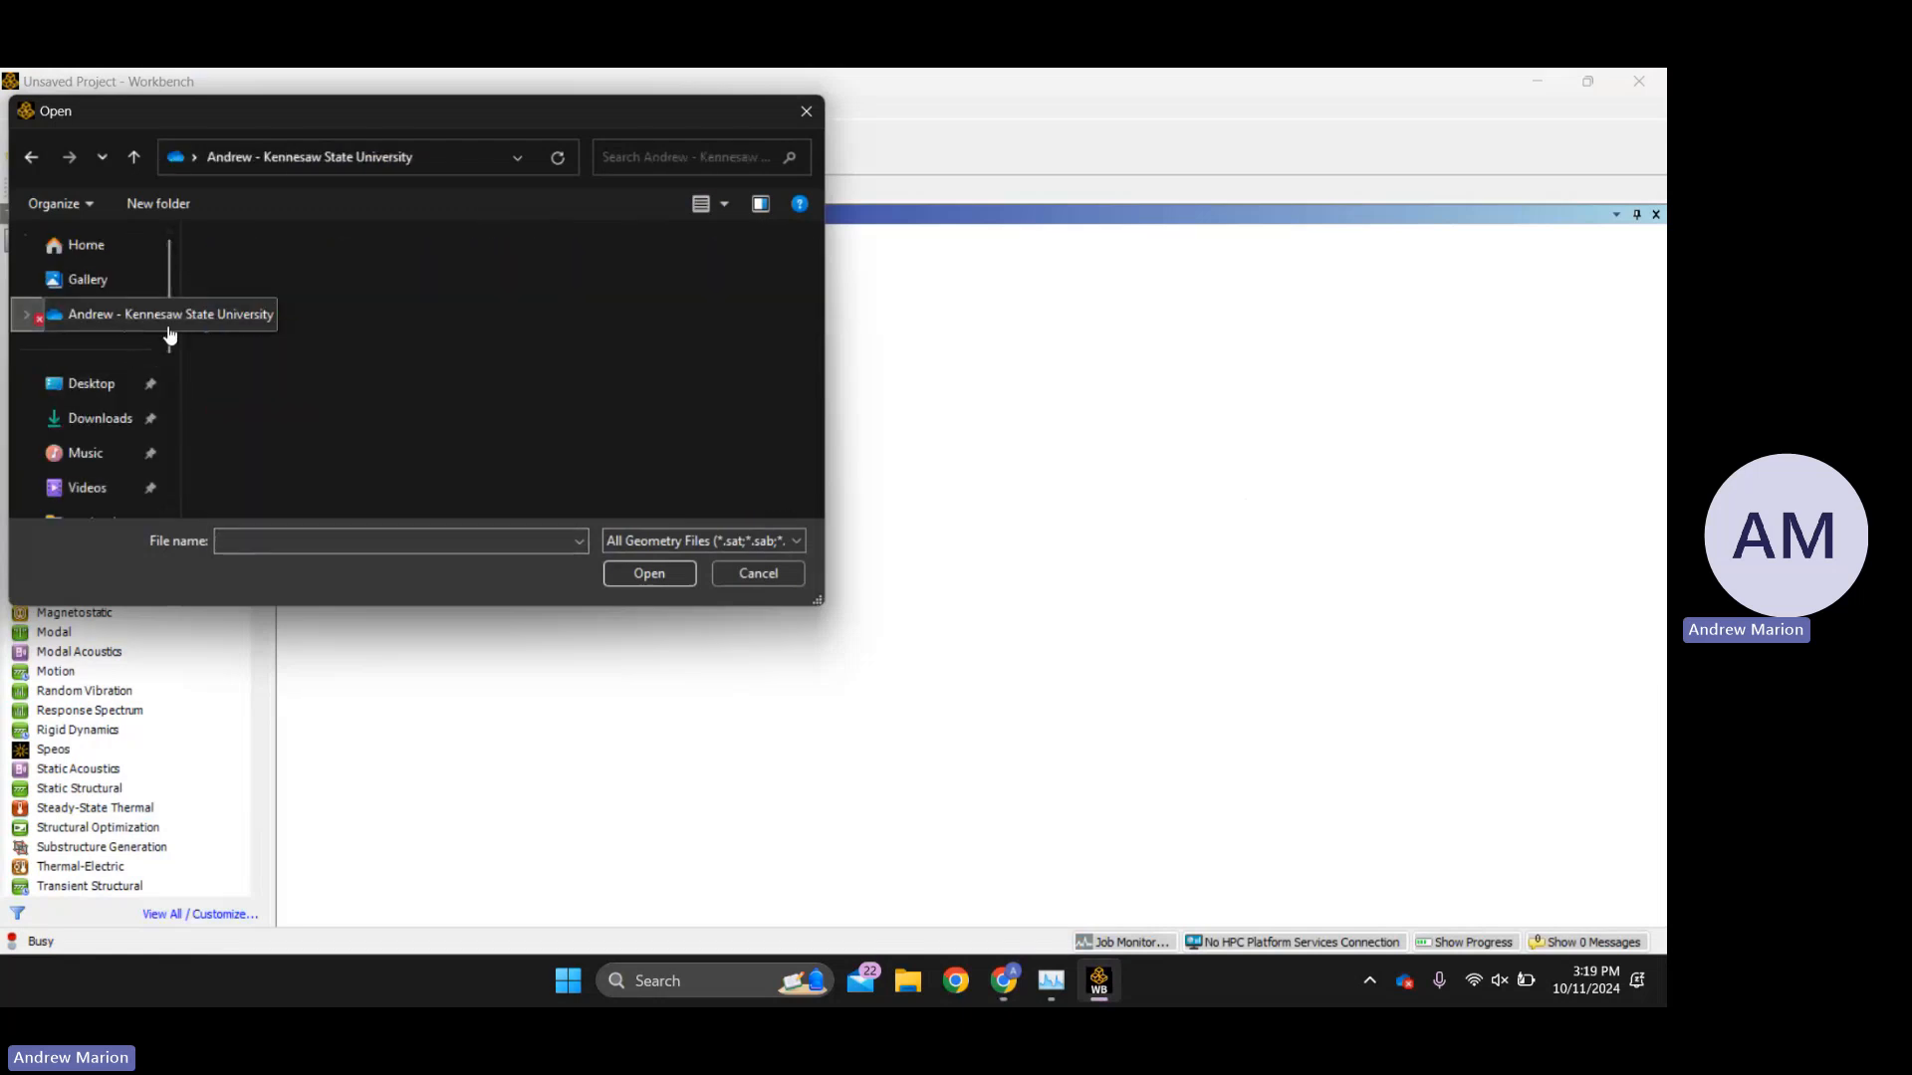
{"action": "scroll", "coordinate": [279, 329], "scroll_direction": "down", "scroll_amount": 10}
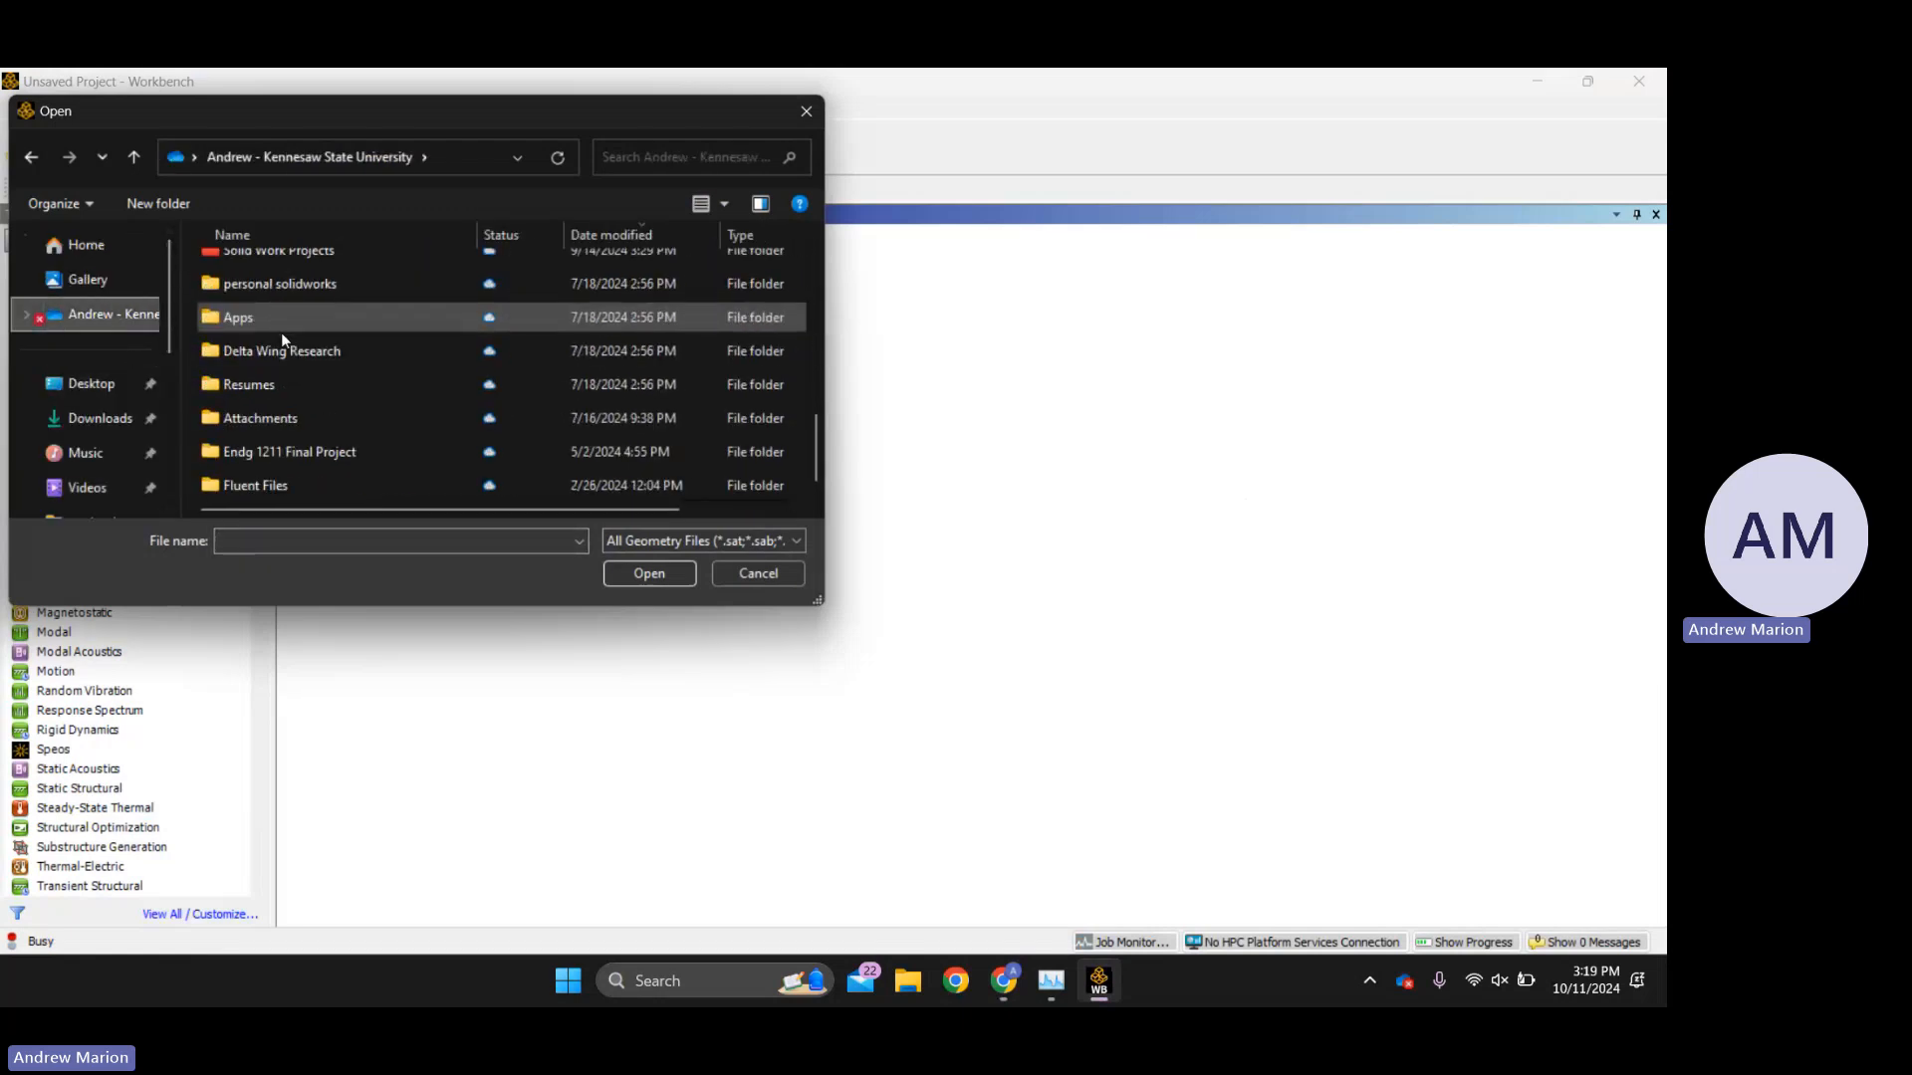
{"action": "scroll", "coordinate": [289, 393], "scroll_direction": "up", "scroll_amount": 4}
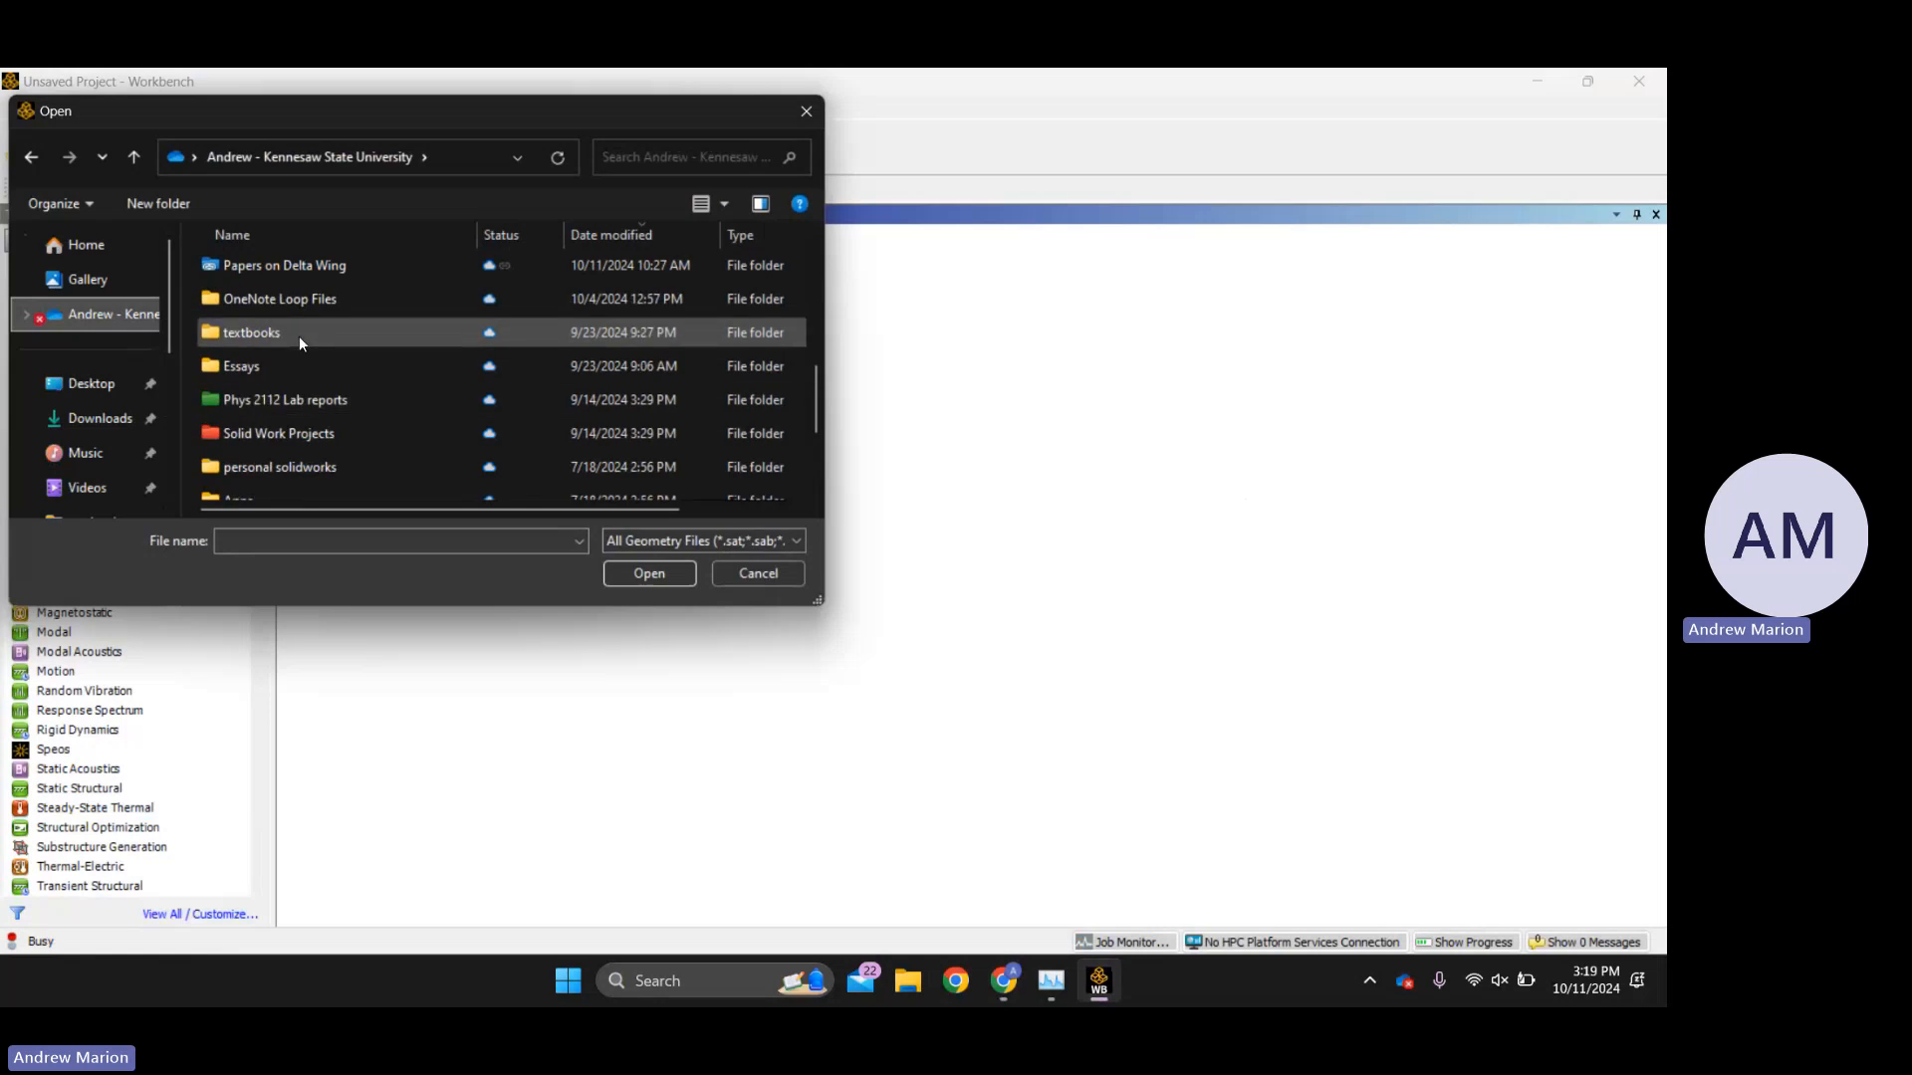
{"action": "scroll", "coordinate": [298, 326], "scroll_direction": "up", "scroll_amount": 3}
{"action": "scroll", "coordinate": [289, 398], "scroll_direction": "down", "scroll_amount": 3}
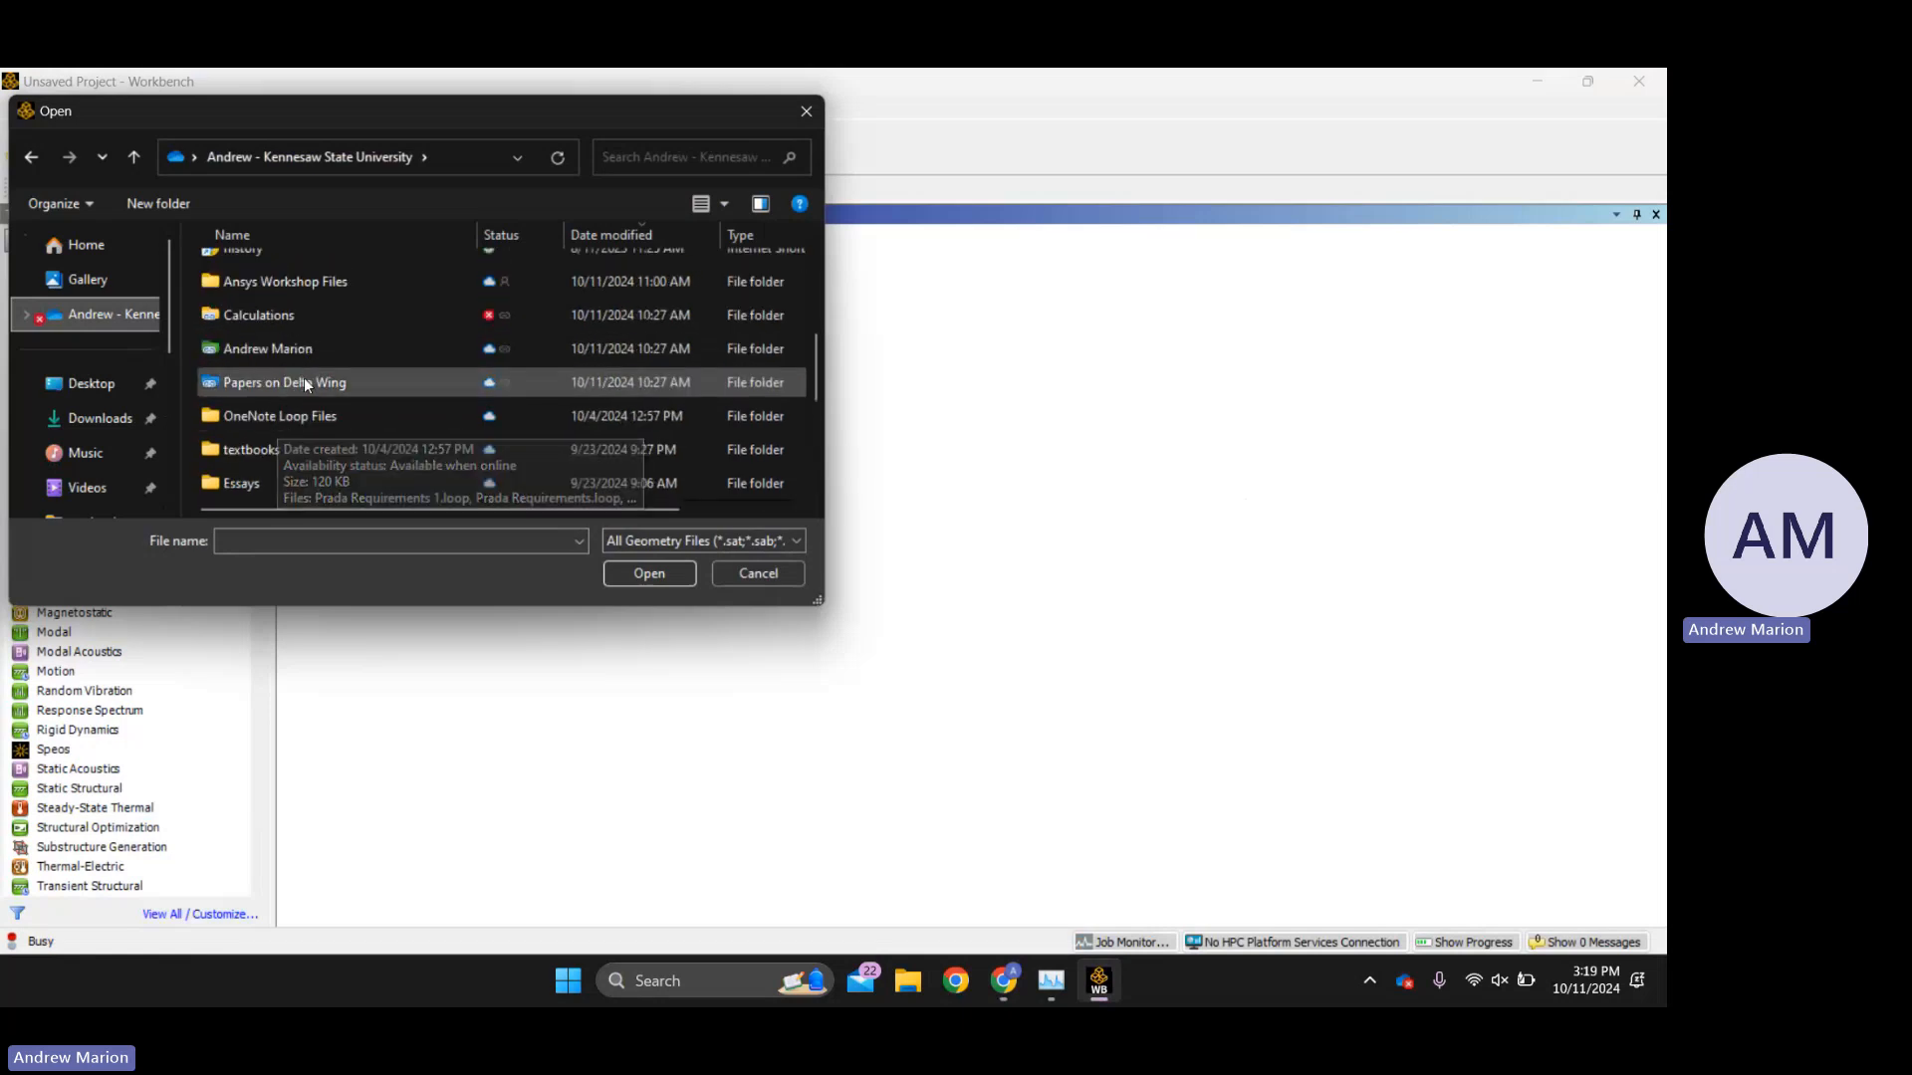
{"action": "scroll", "coordinate": [286, 289], "scroll_direction": "up", "scroll_amount": 1}
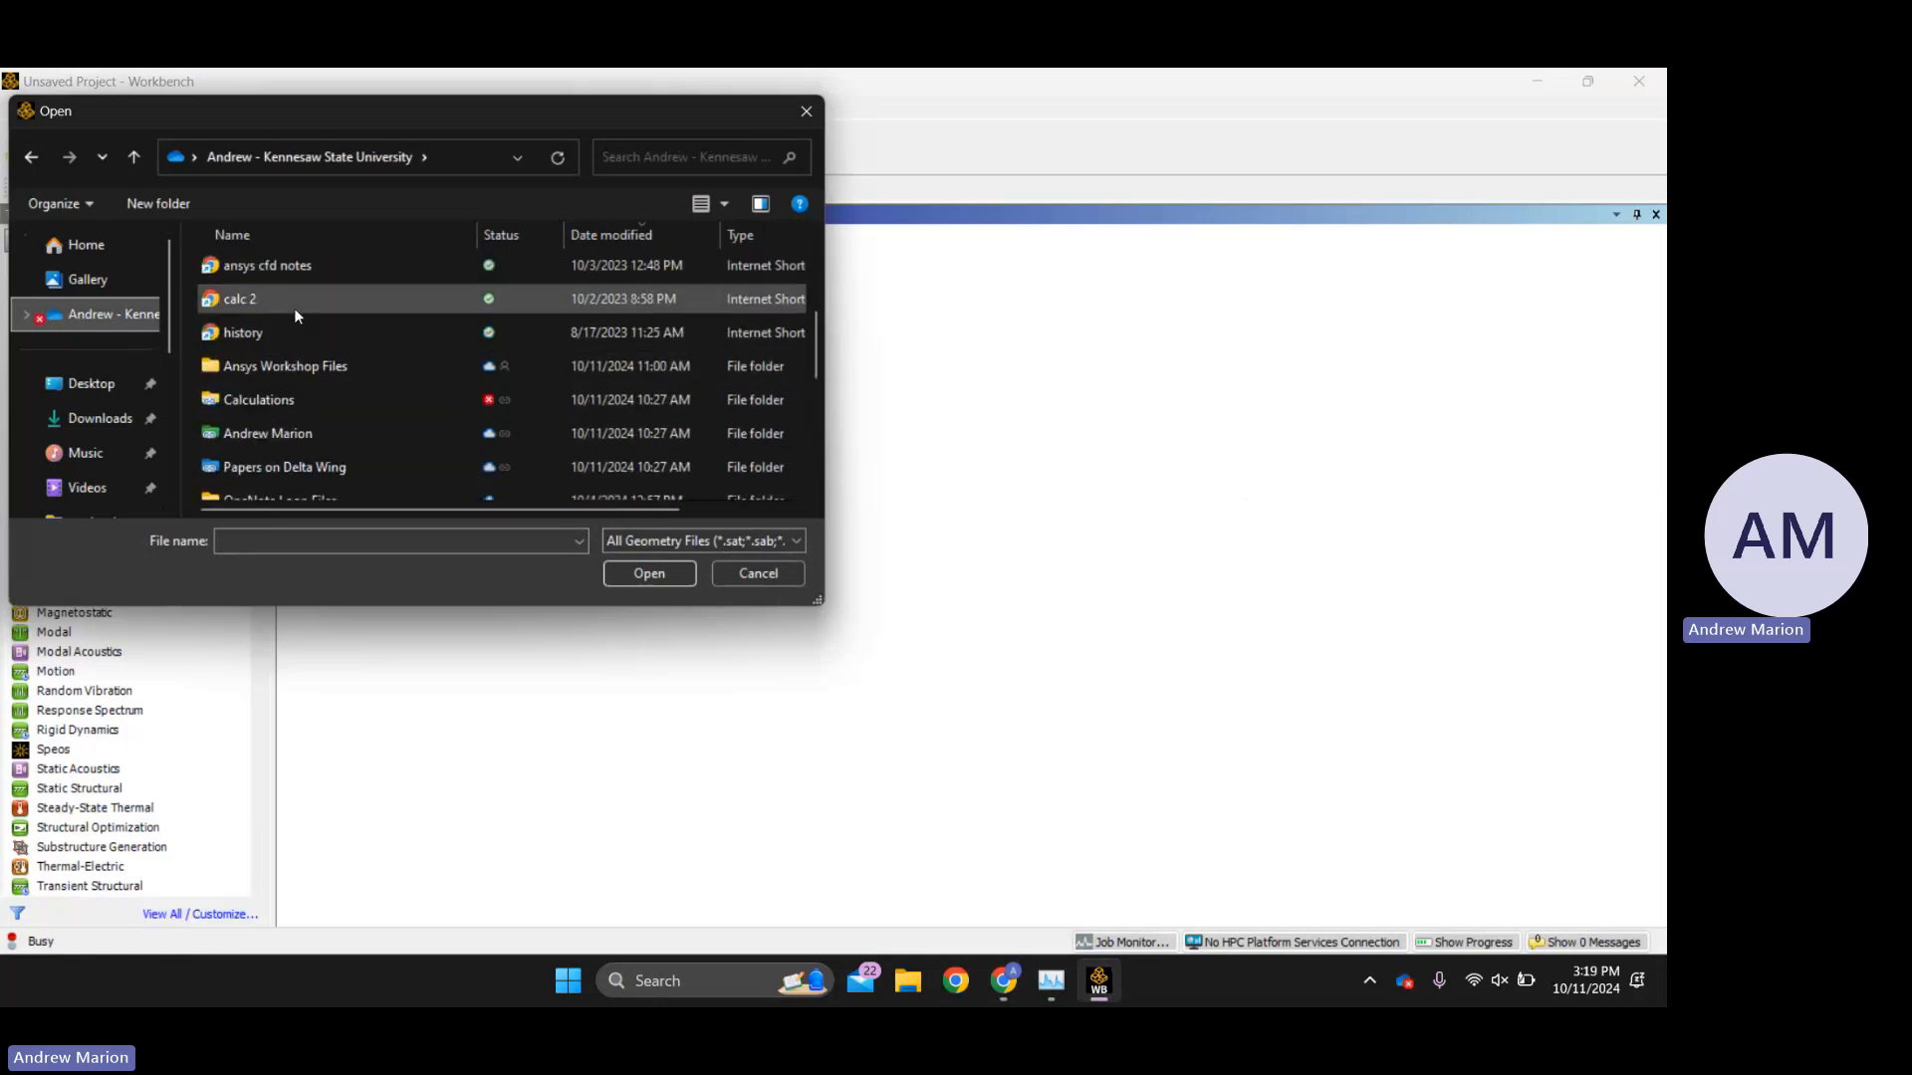
{"action": "double_click", "coordinate": [288, 368]}
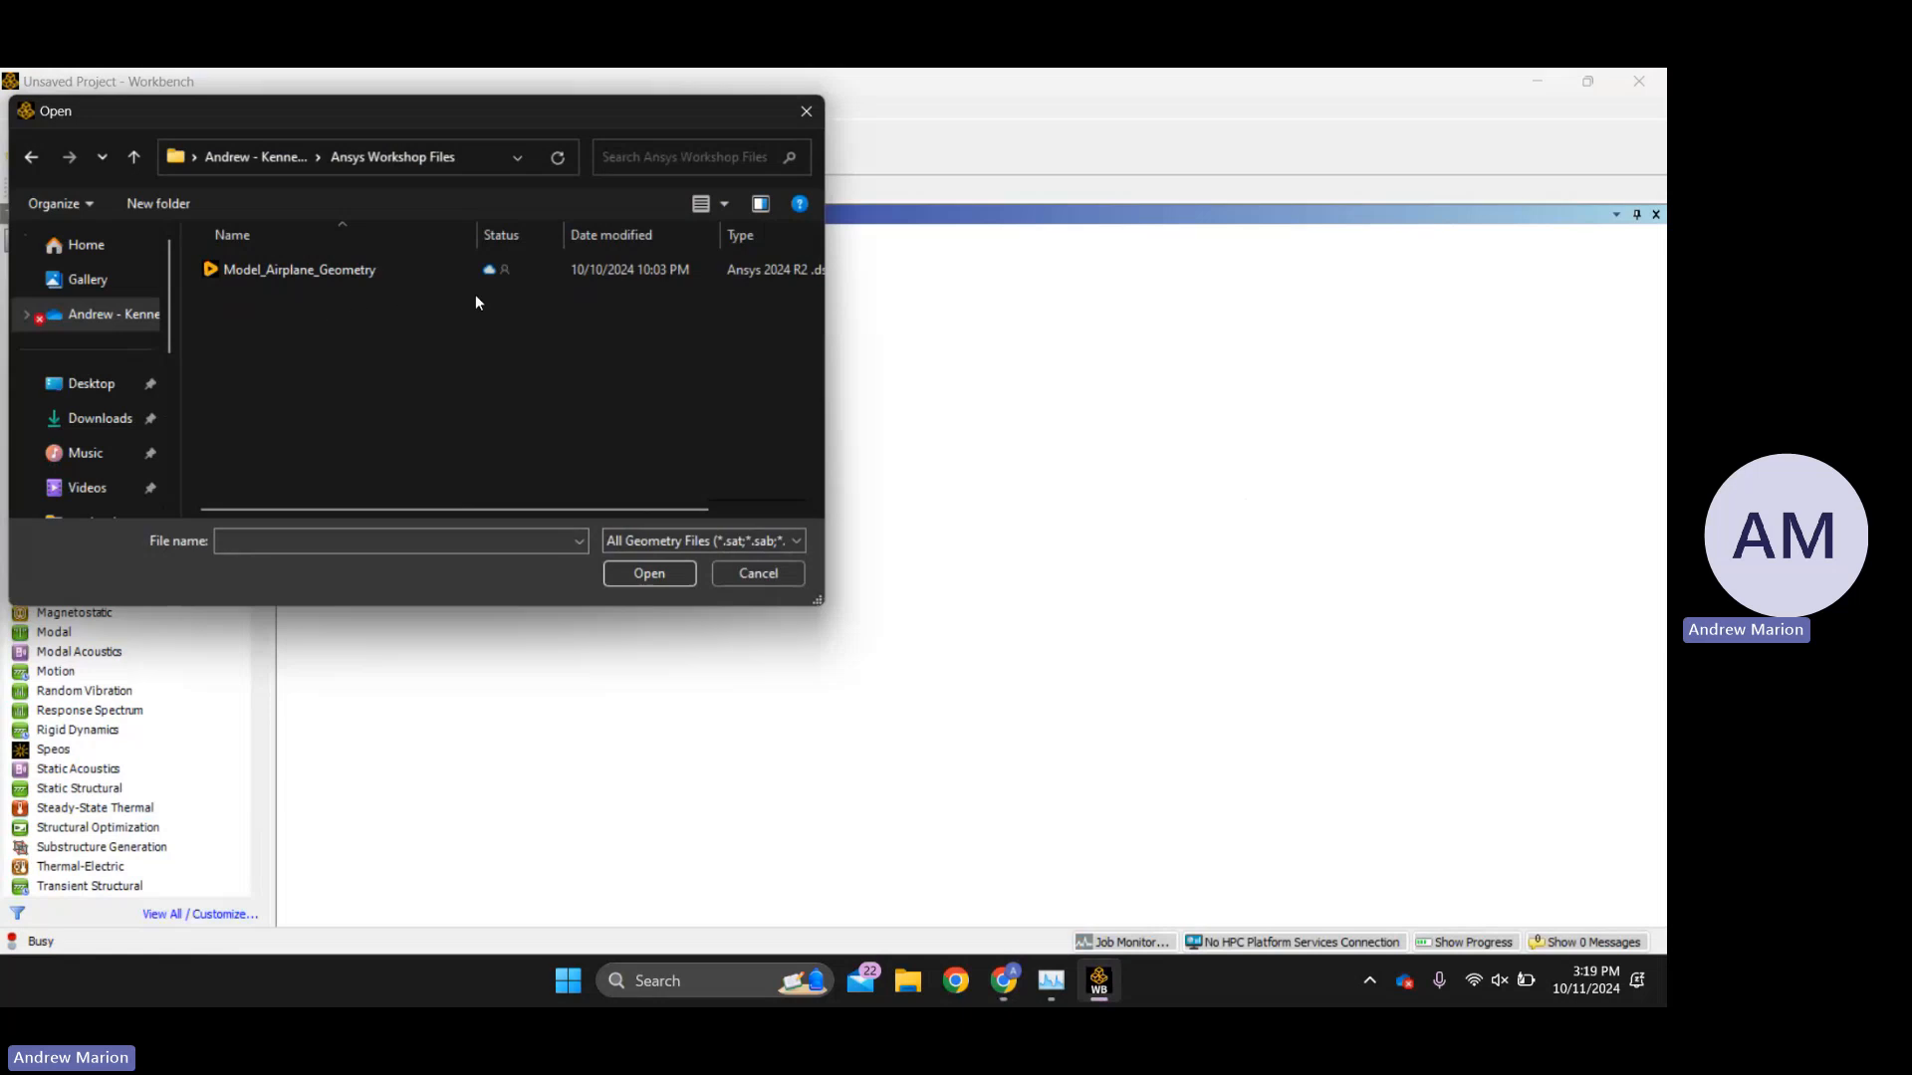
{"action": "left_click_drag", "start_coordinate": [582, 510], "coordinate": [543, 492]}
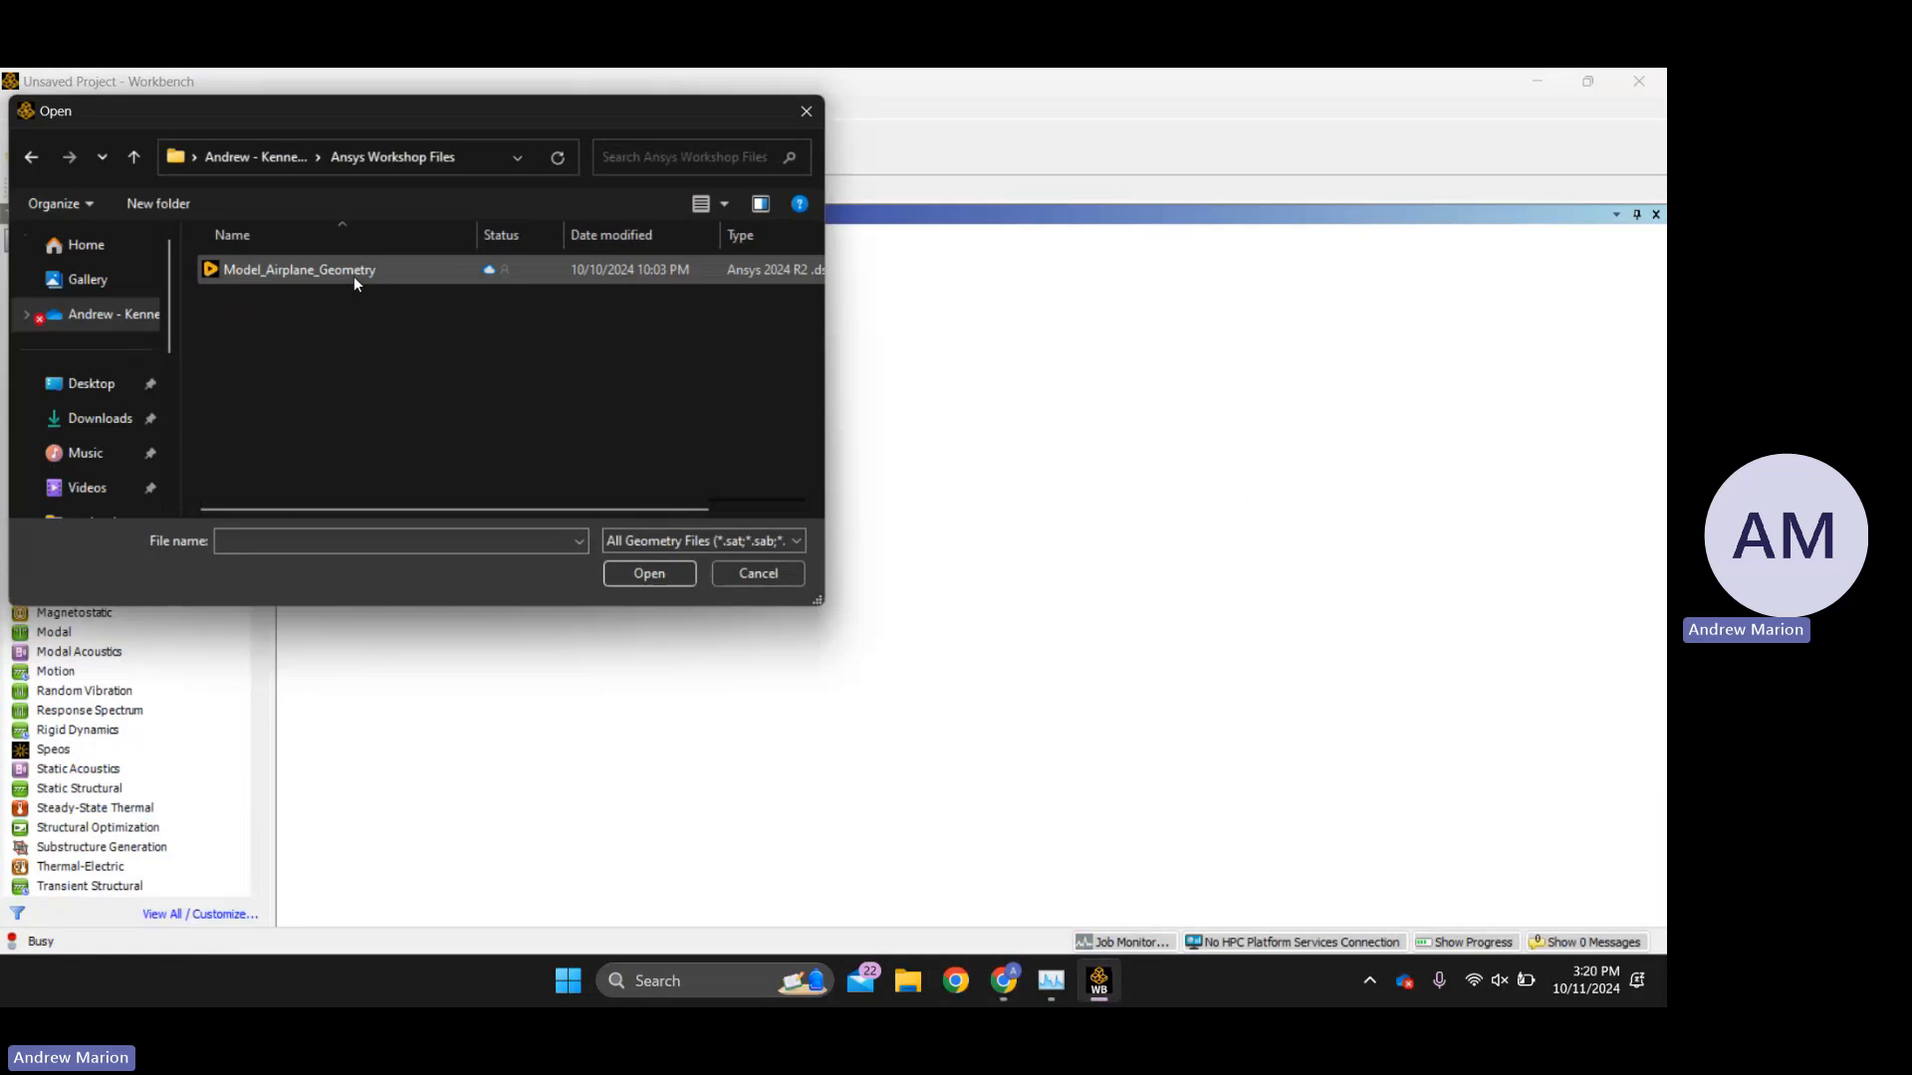
{"action": "double_click", "coordinate": [353, 277]}
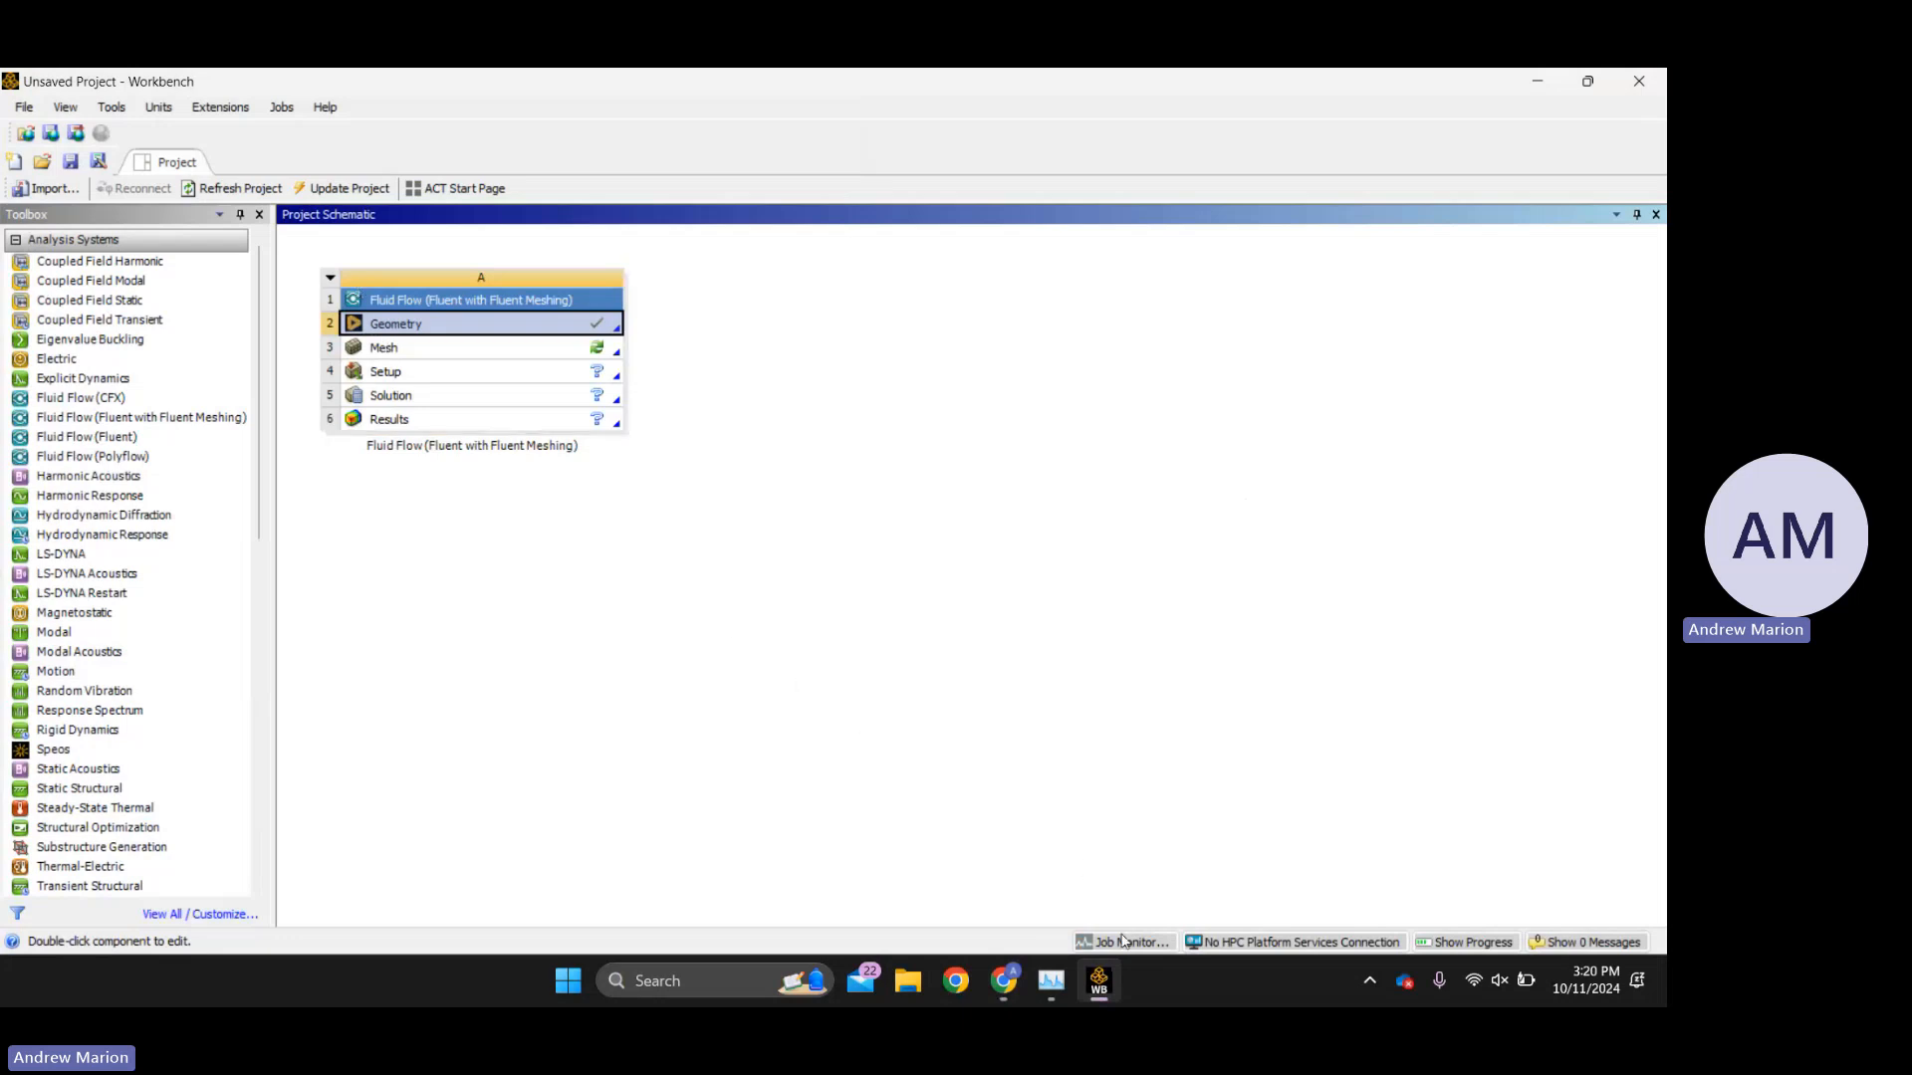
{"action": "mouse_move", "coordinate": [1098, 984]}
{"action": "left_click", "coordinate": [702, 981]}
{"action": "type", "text": "word"}
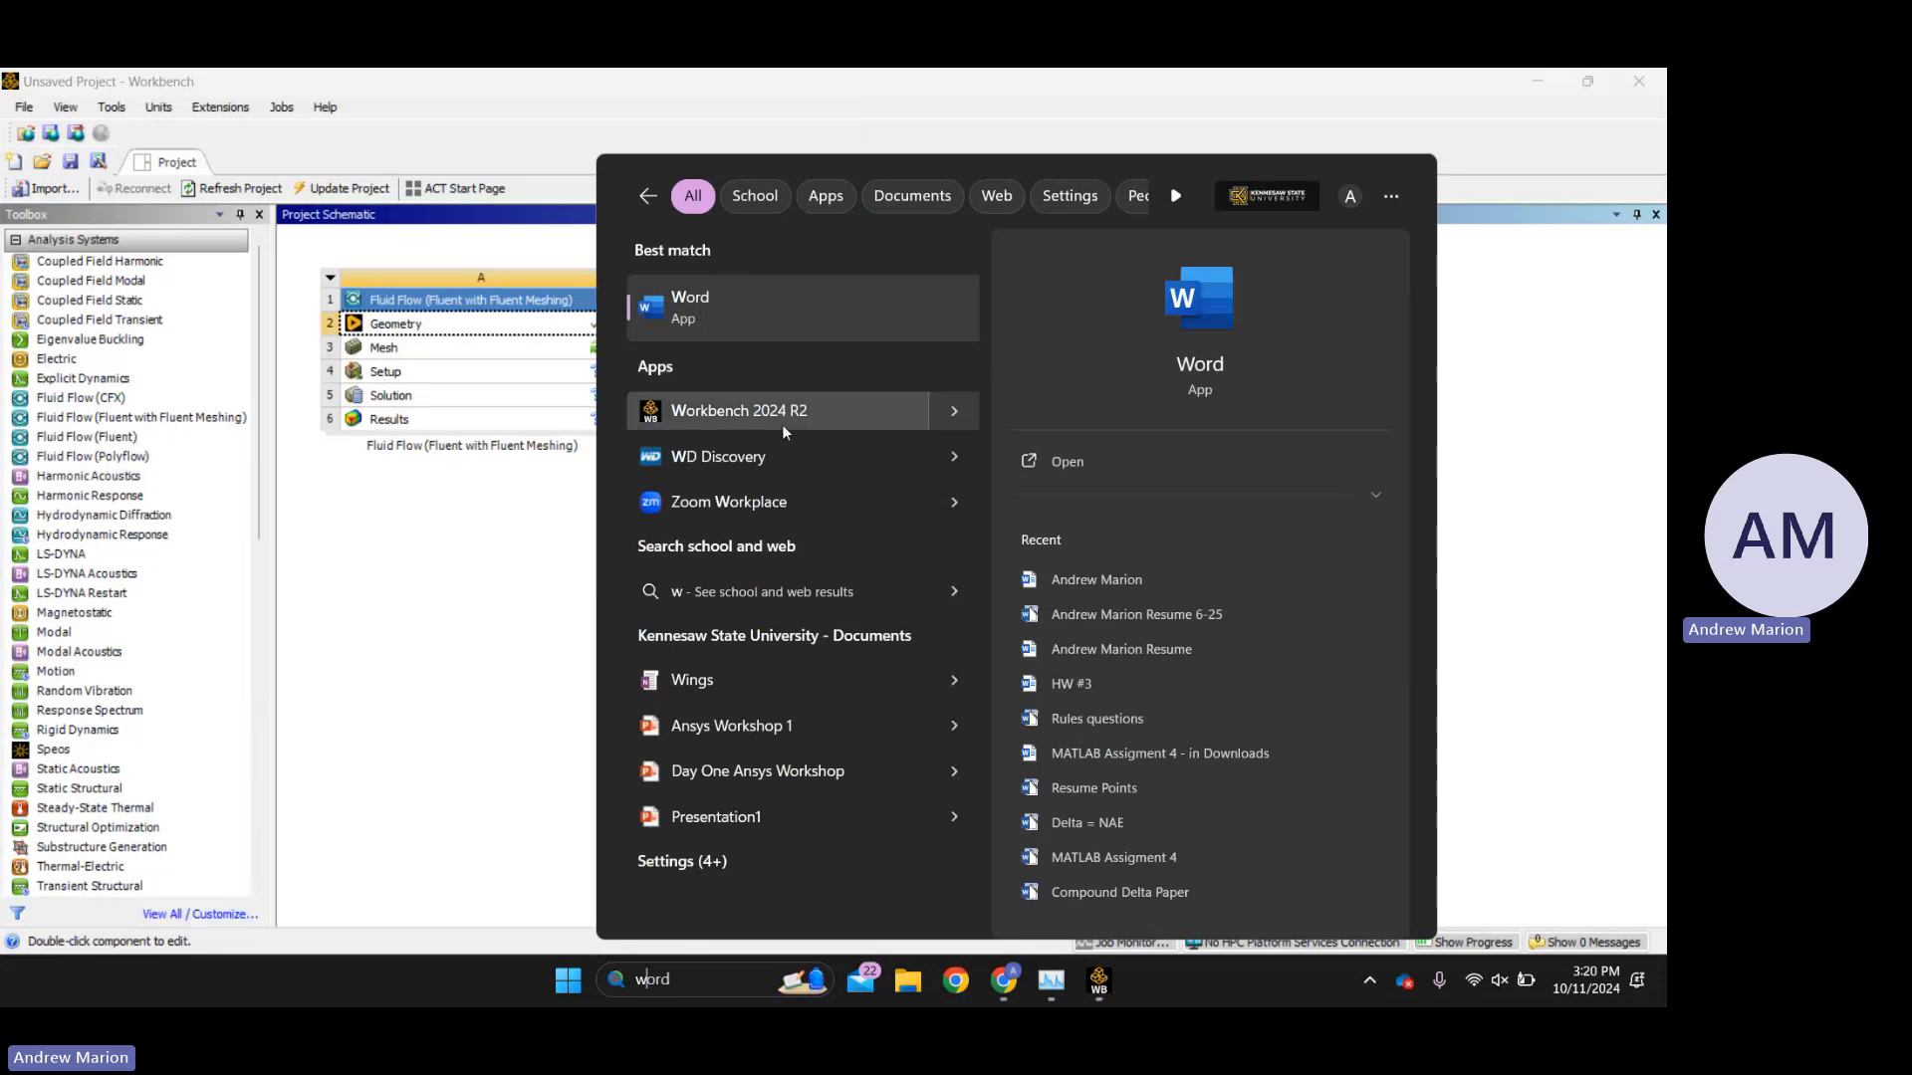
{"action": "left_click", "coordinate": [504, 569]}
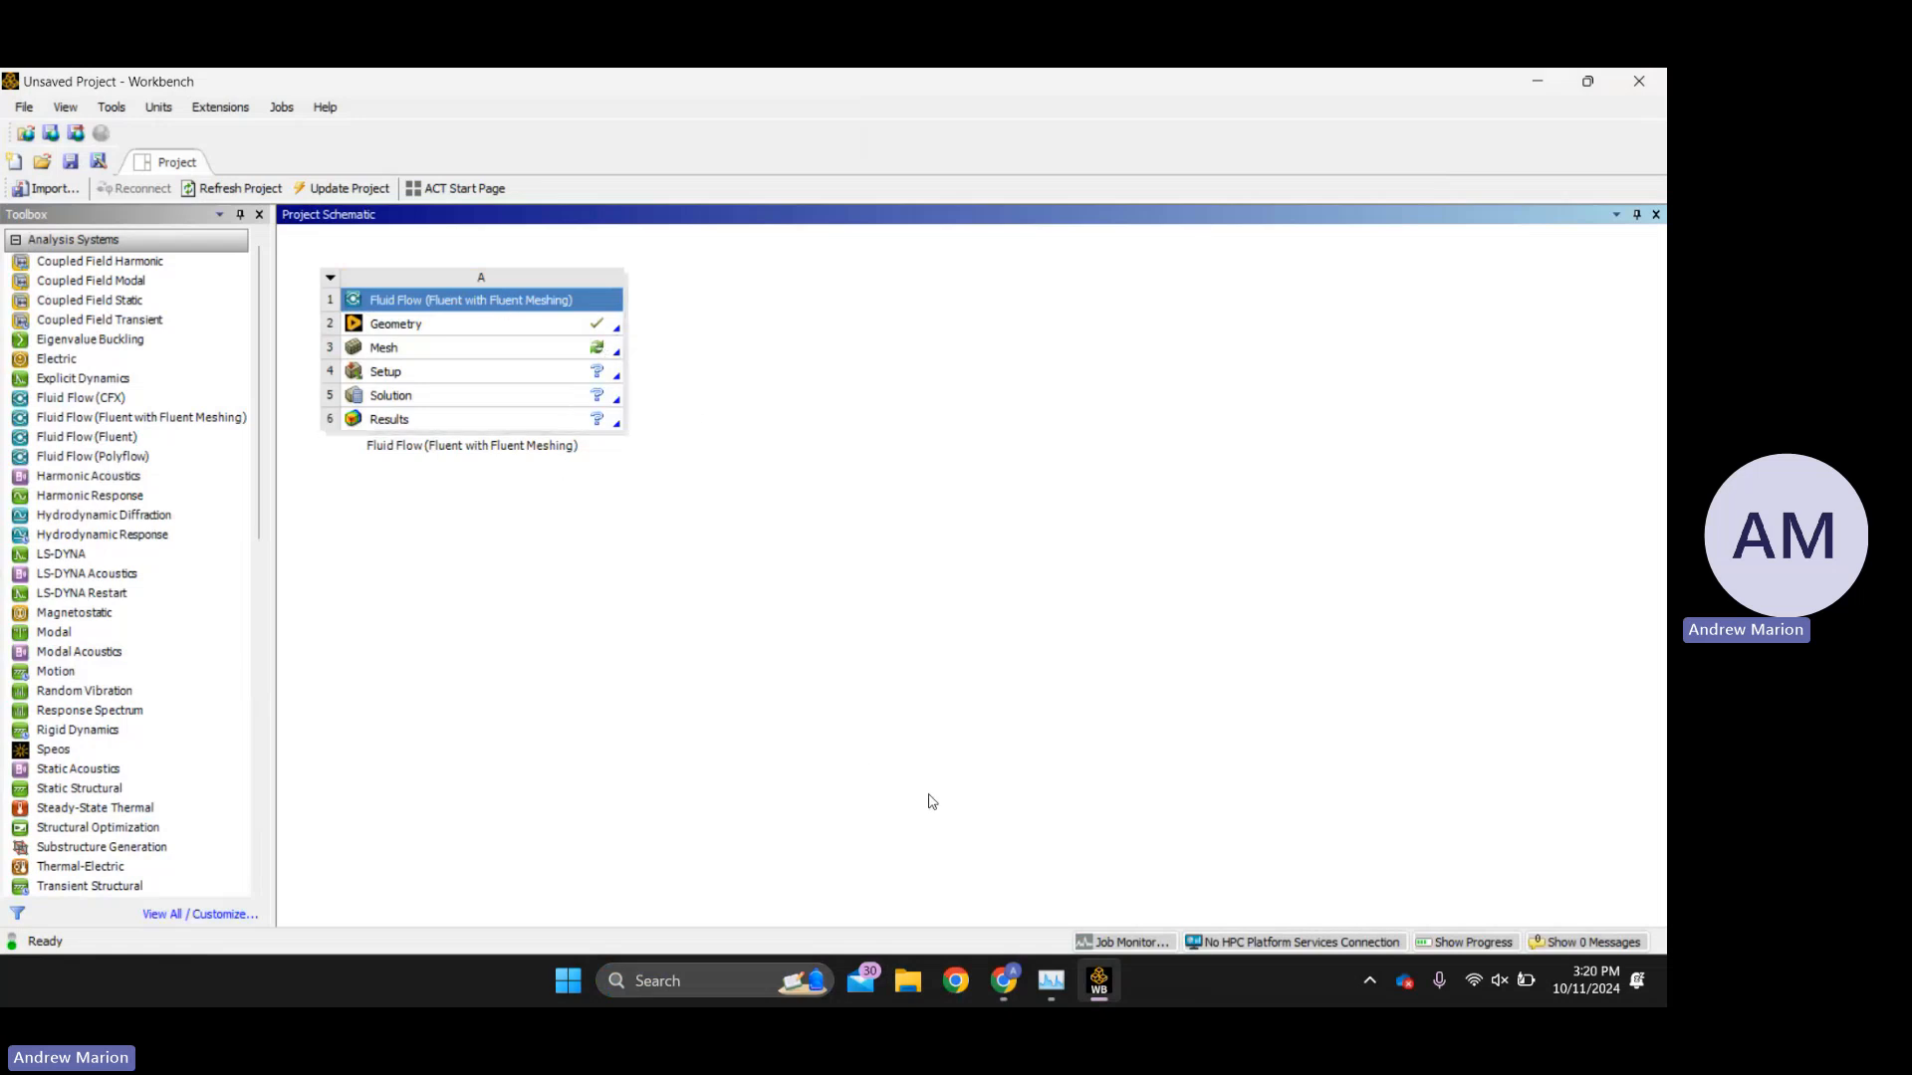
Review the editing options available for the imported geometry, including Discovery, SpaceClaim and DesignModeler.
{"action": "left_click", "coordinate": [574, 327]}
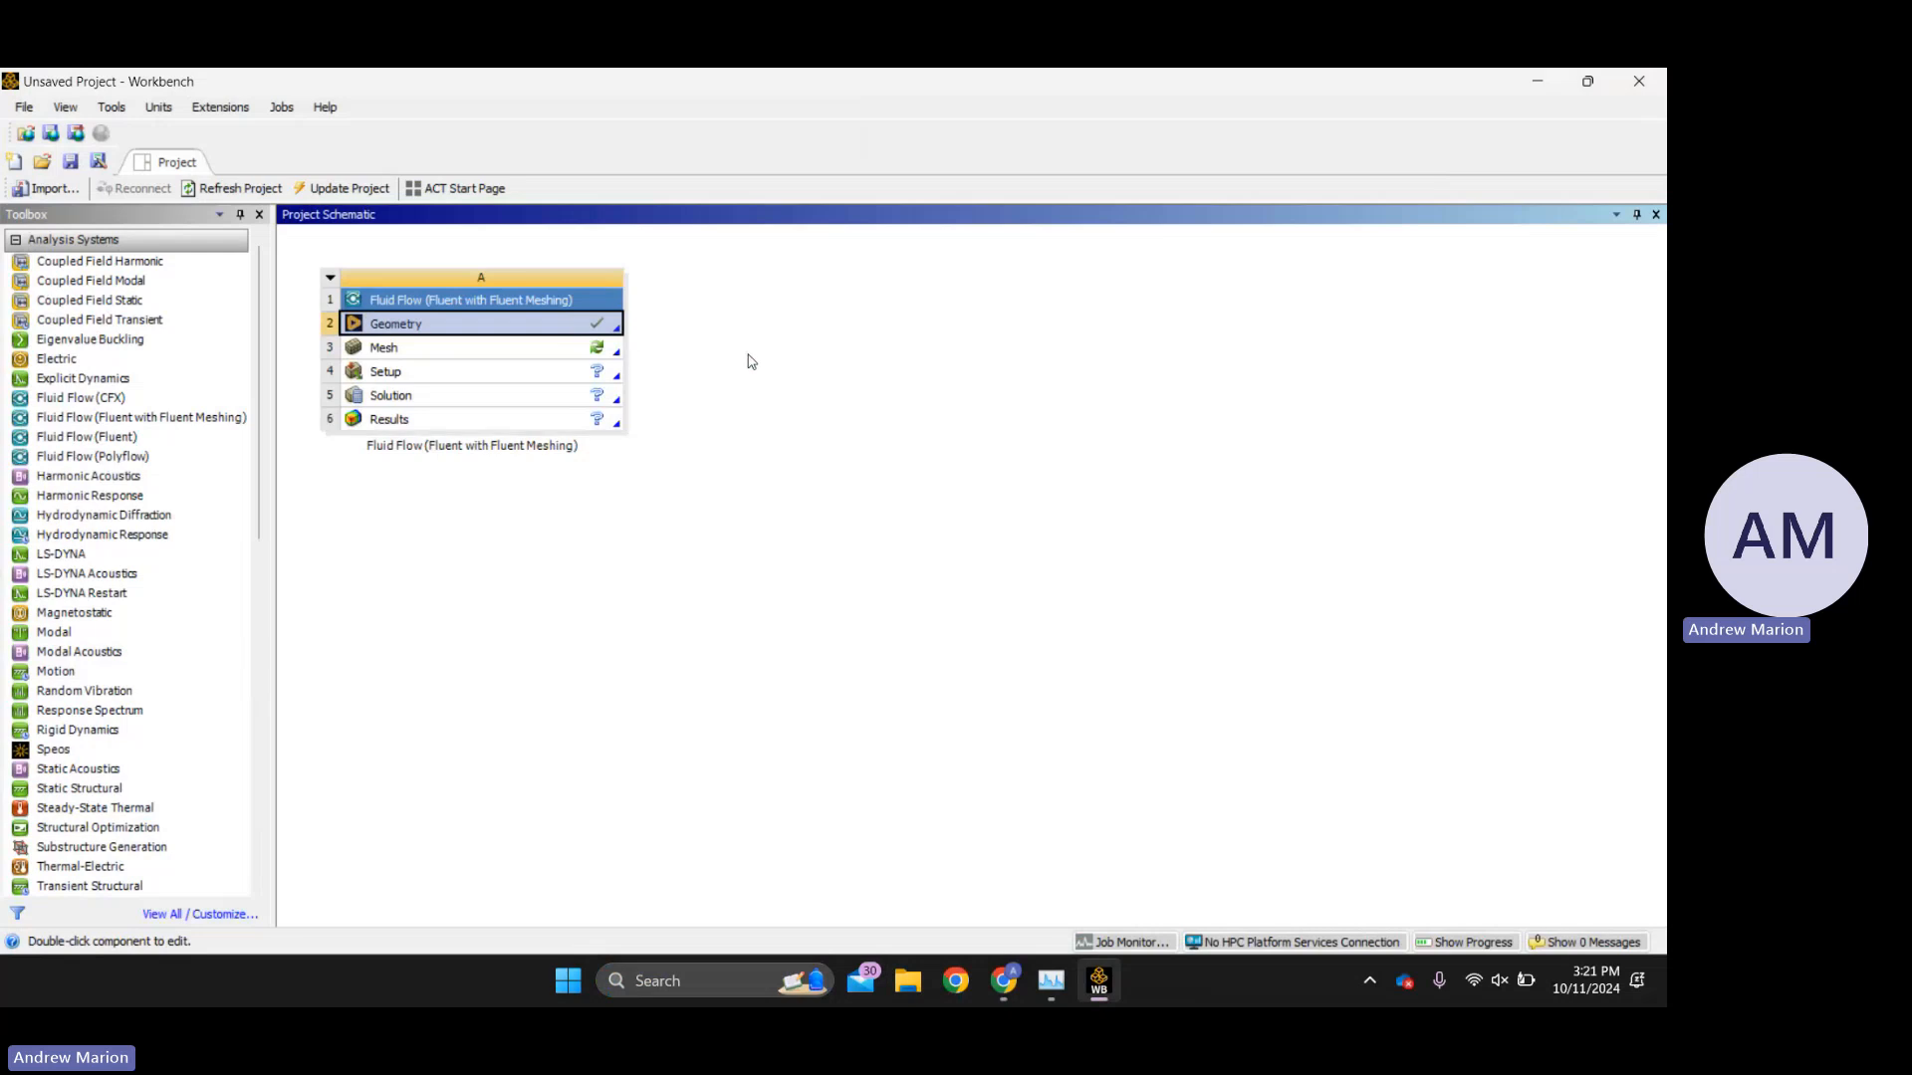
{"action": "left_click", "coordinate": [964, 400]}
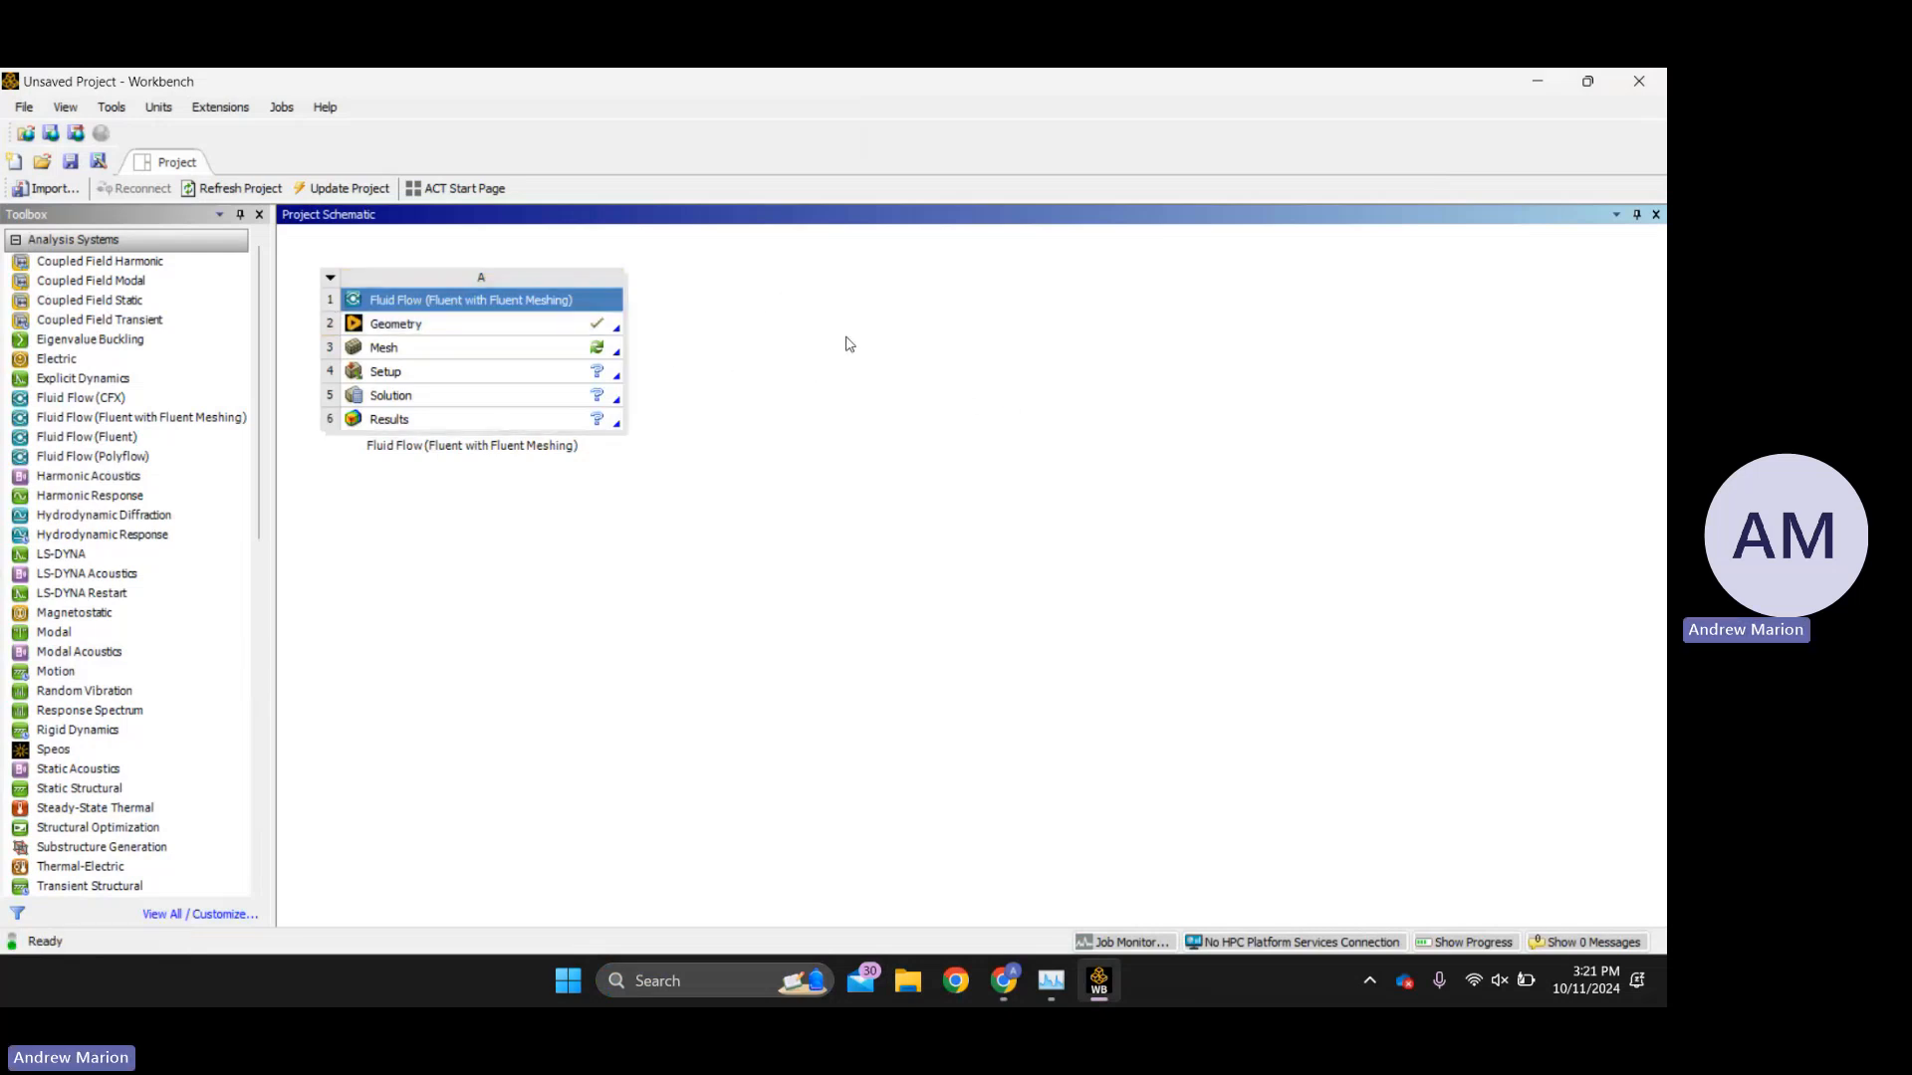
{"action": "right_click", "coordinate": [600, 328]}
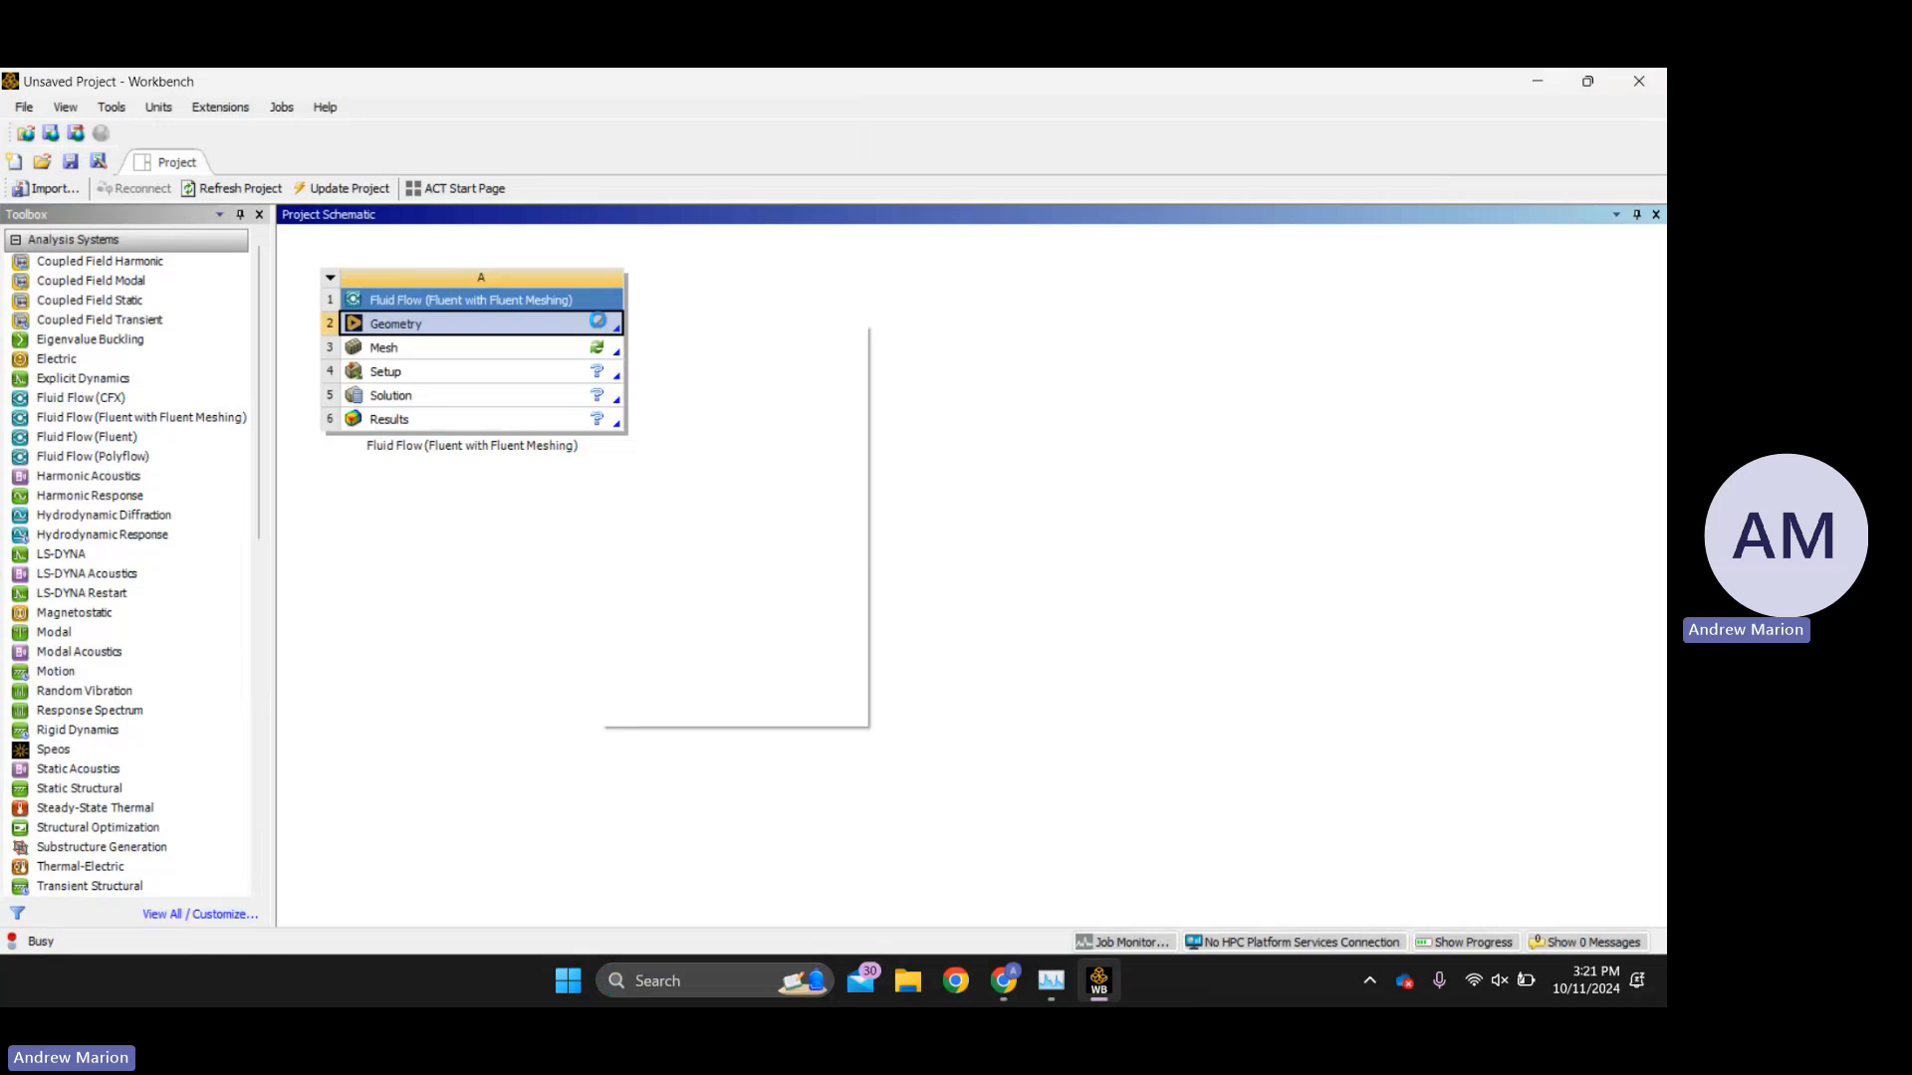
{"action": "mouse_move", "coordinate": [738, 418]}
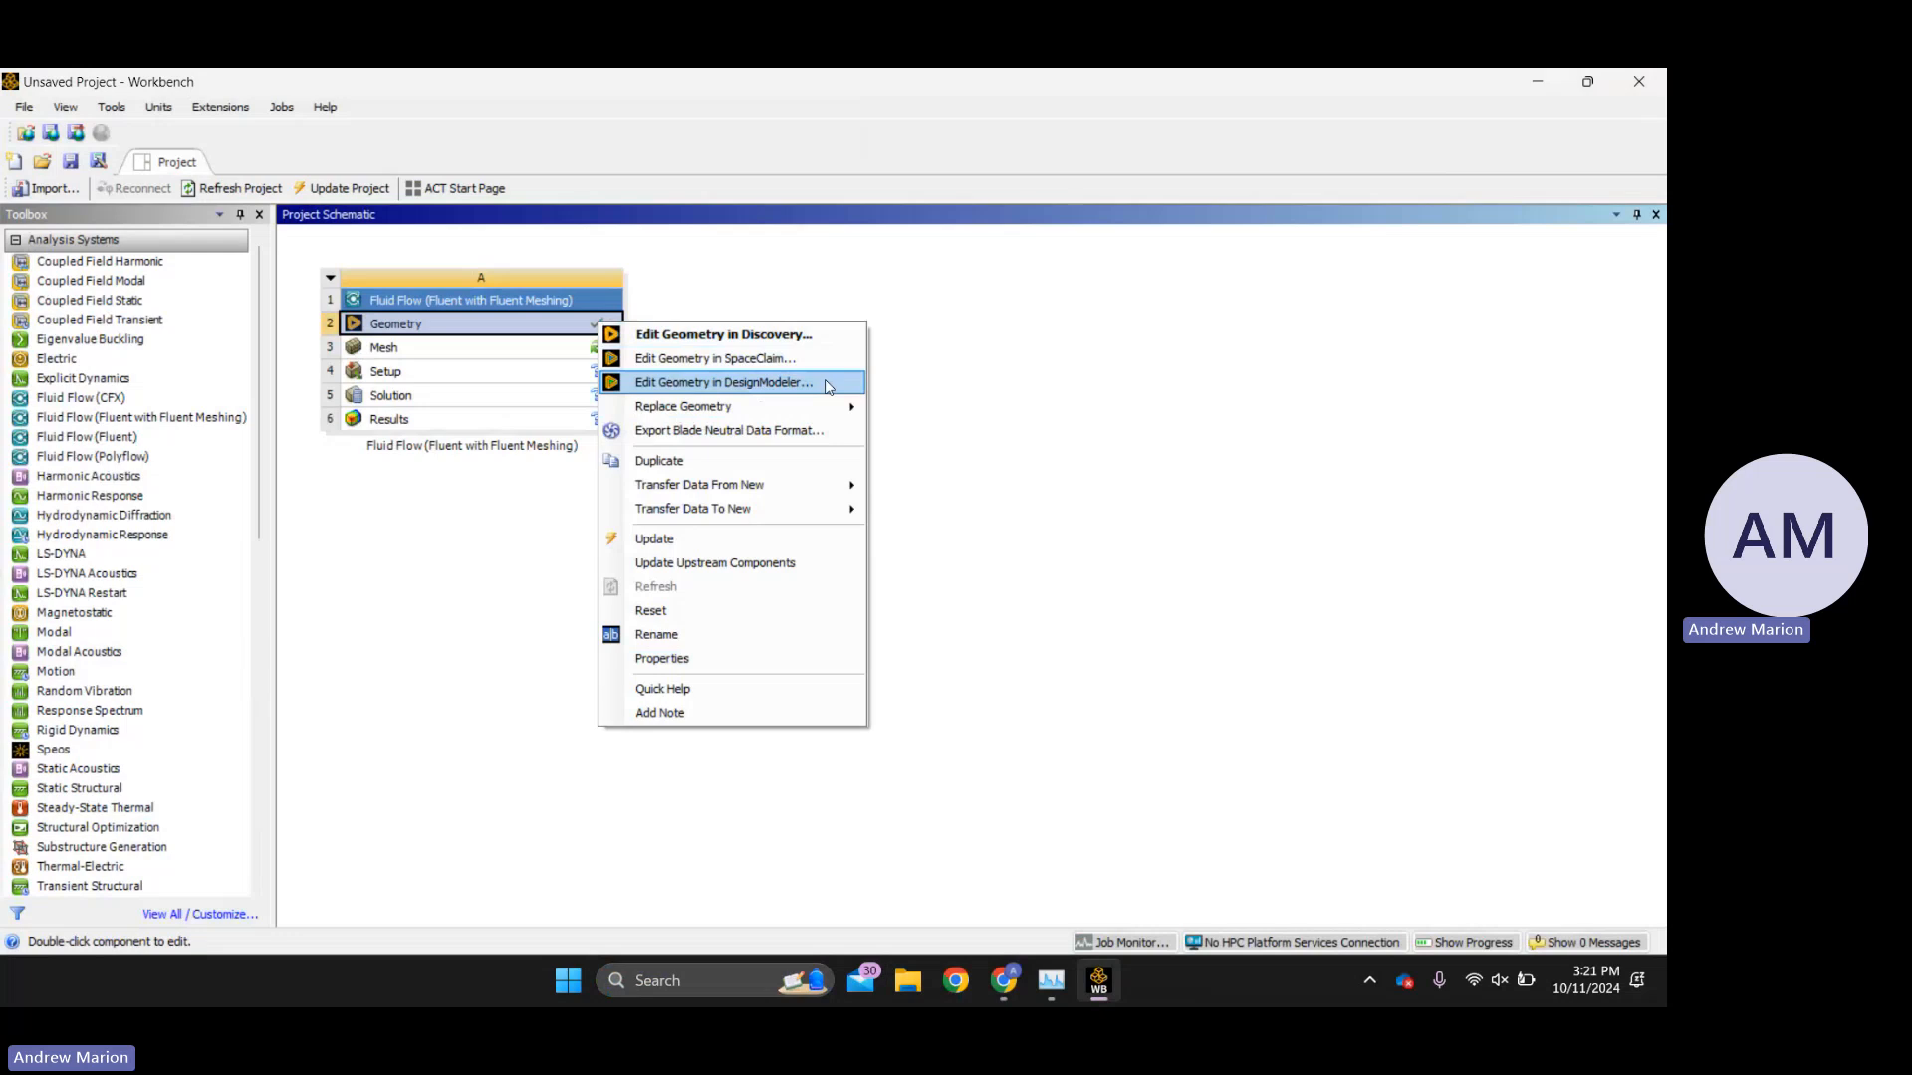
{"action": "left_click", "coordinate": [507, 757]}
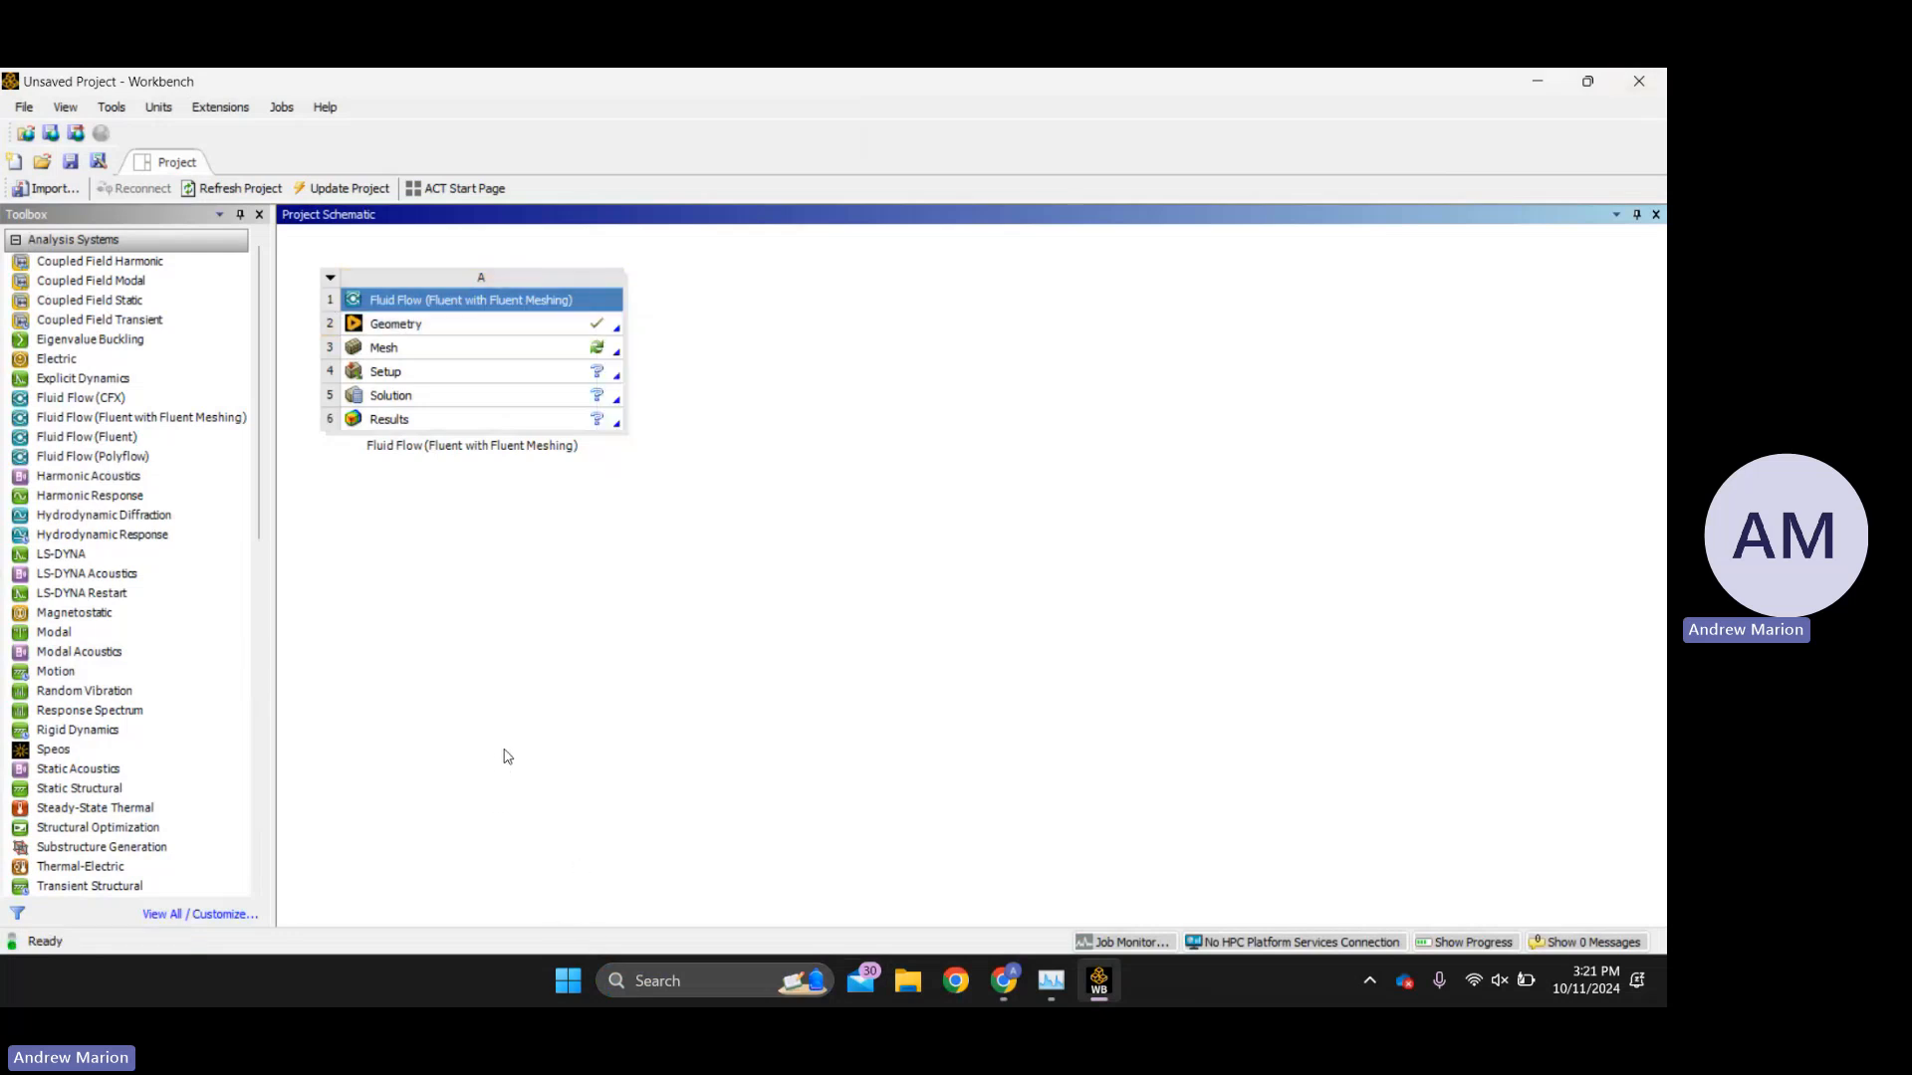
Switch to Chrome and check the Importing Geometry slide, the shared Ansys Workshop Files folder and the Teams page.
{"action": "mouse_move", "coordinate": [1003, 980]}
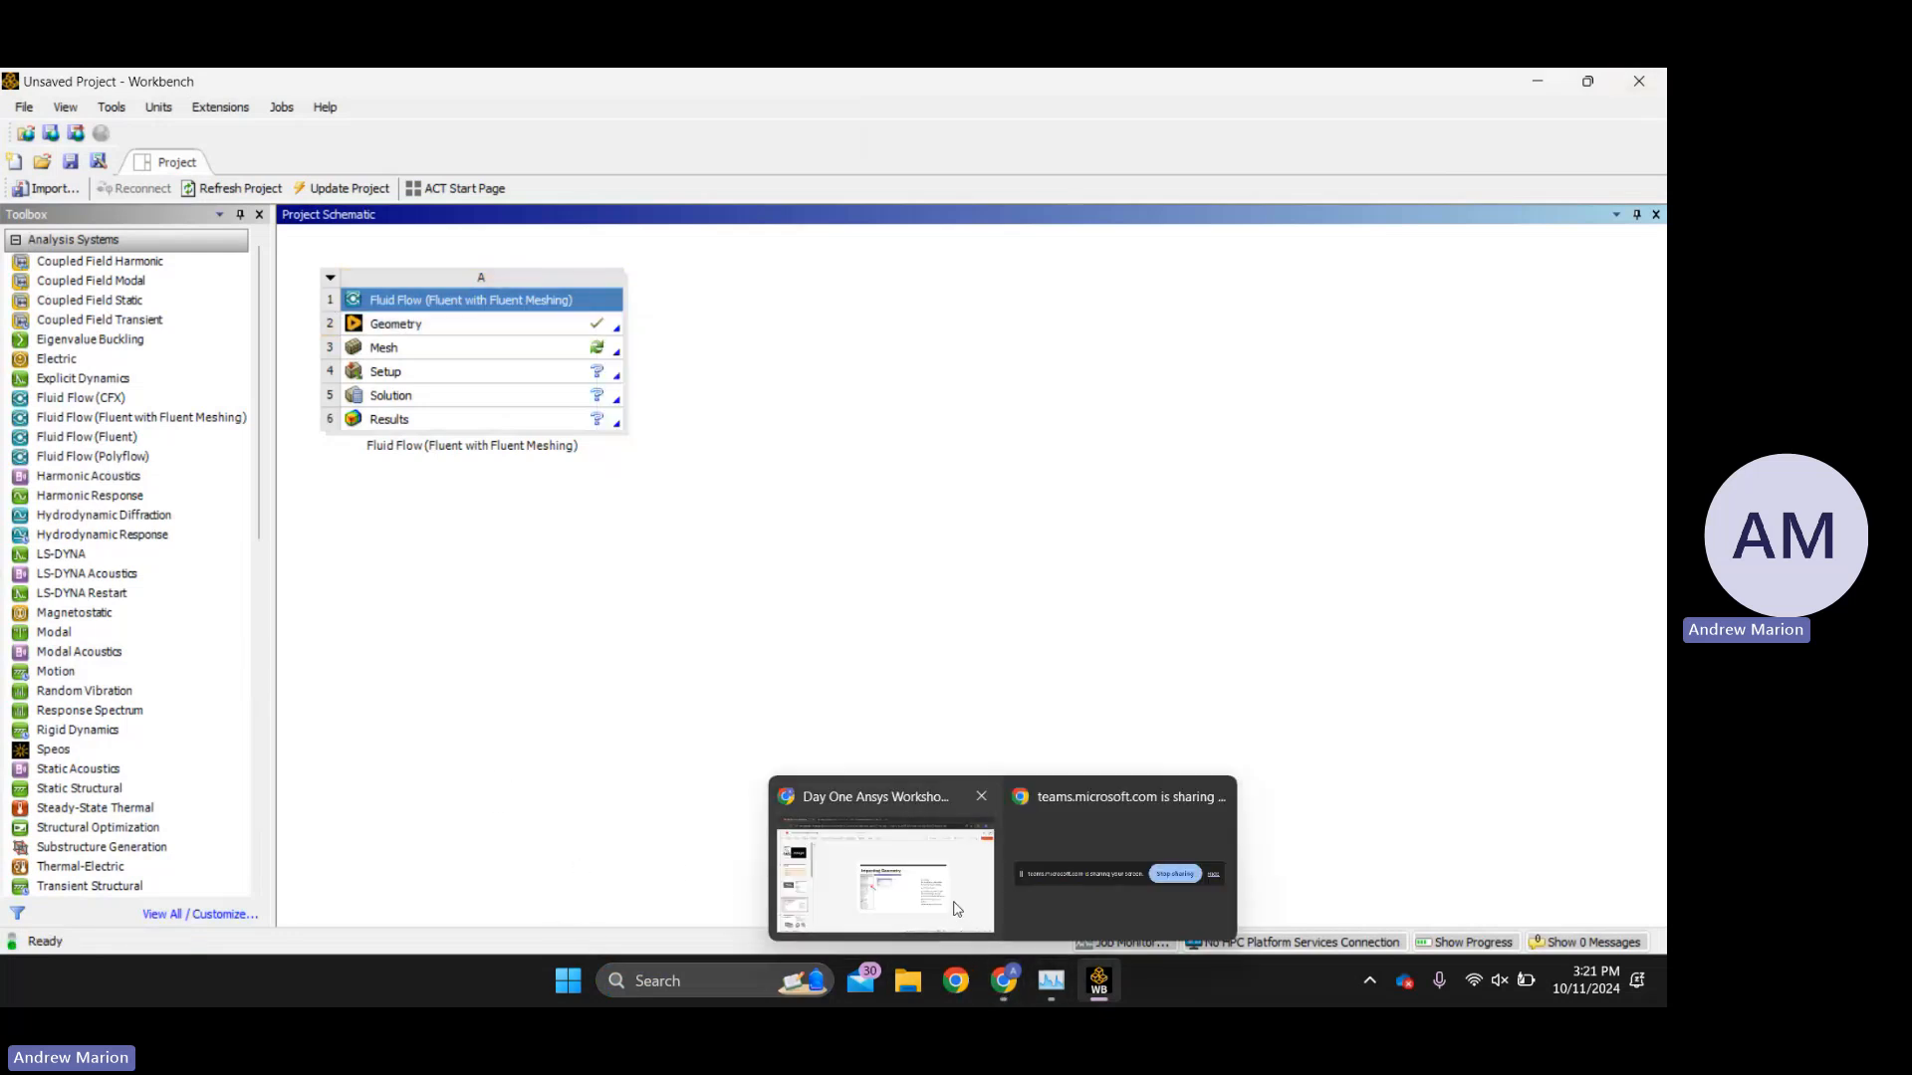
{"action": "left_click", "coordinate": [954, 903]}
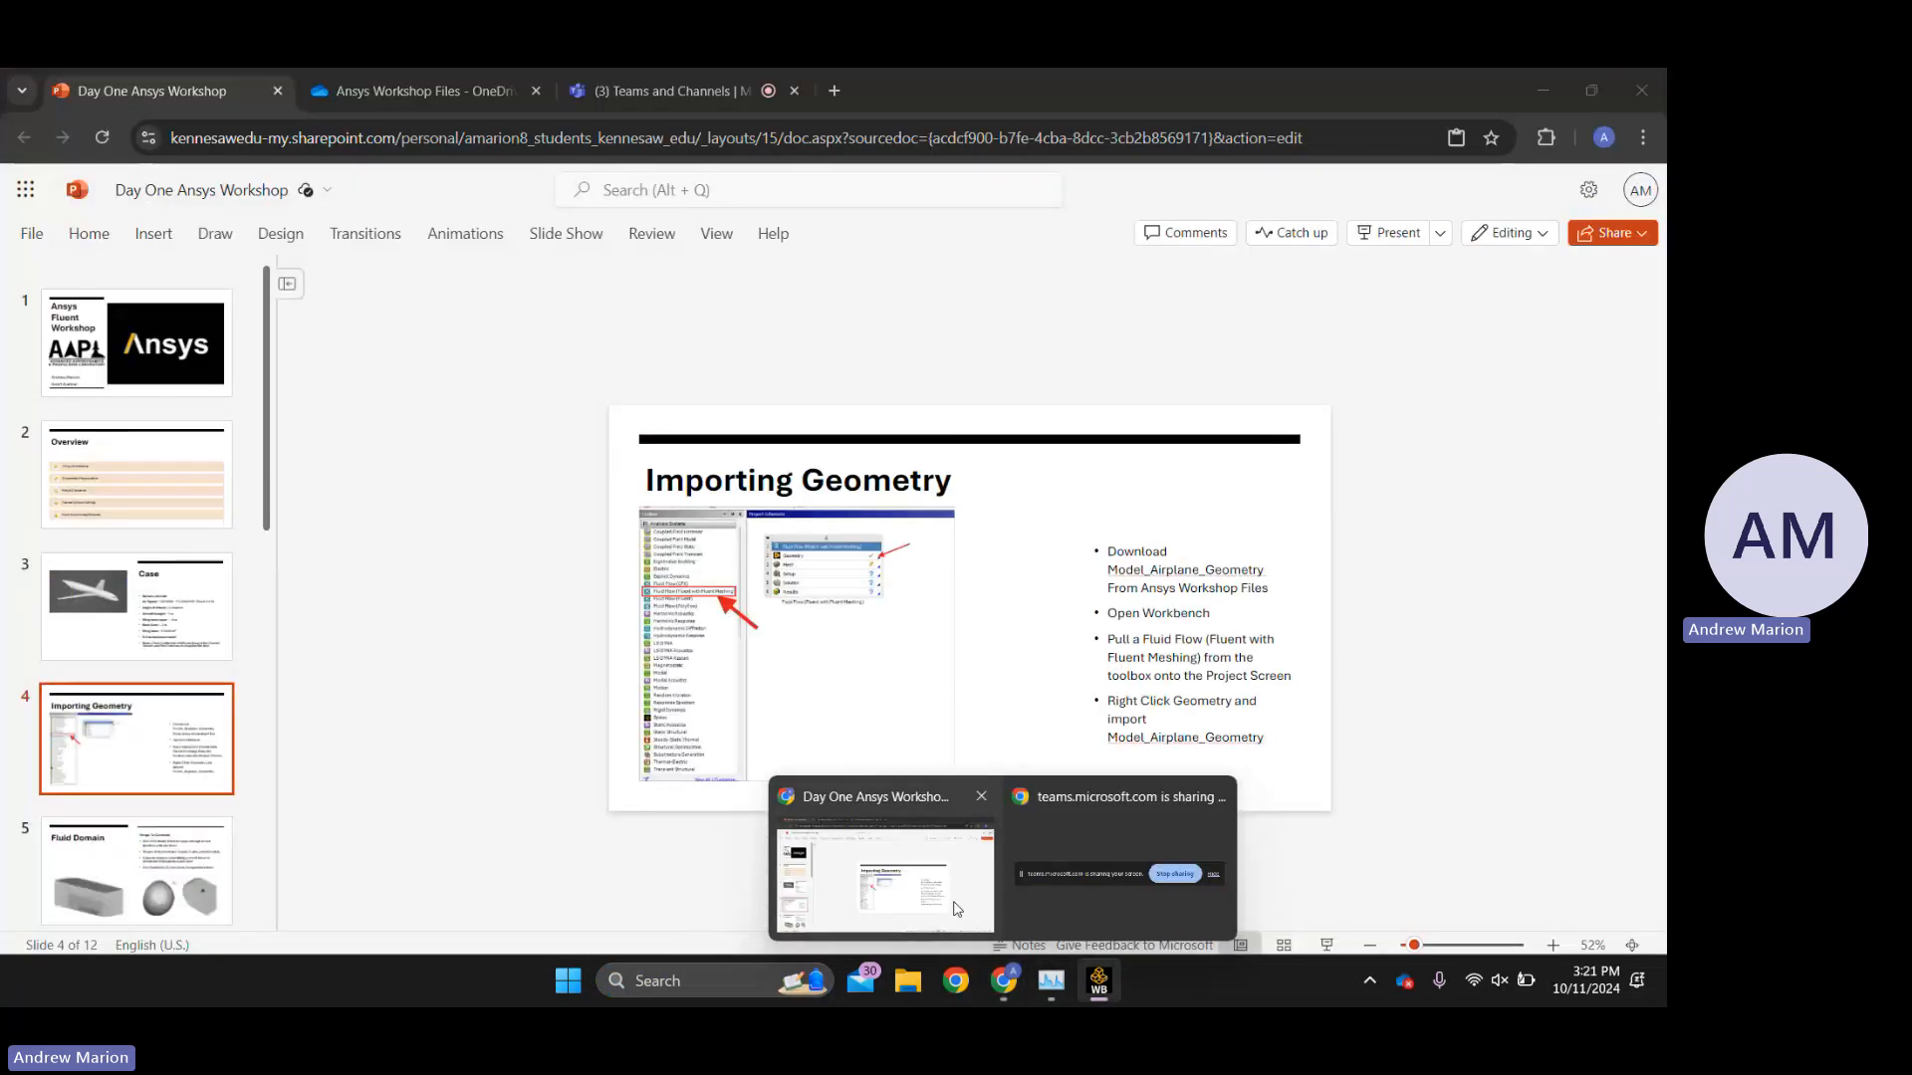
{"action": "left_click", "coordinate": [442, 89]}
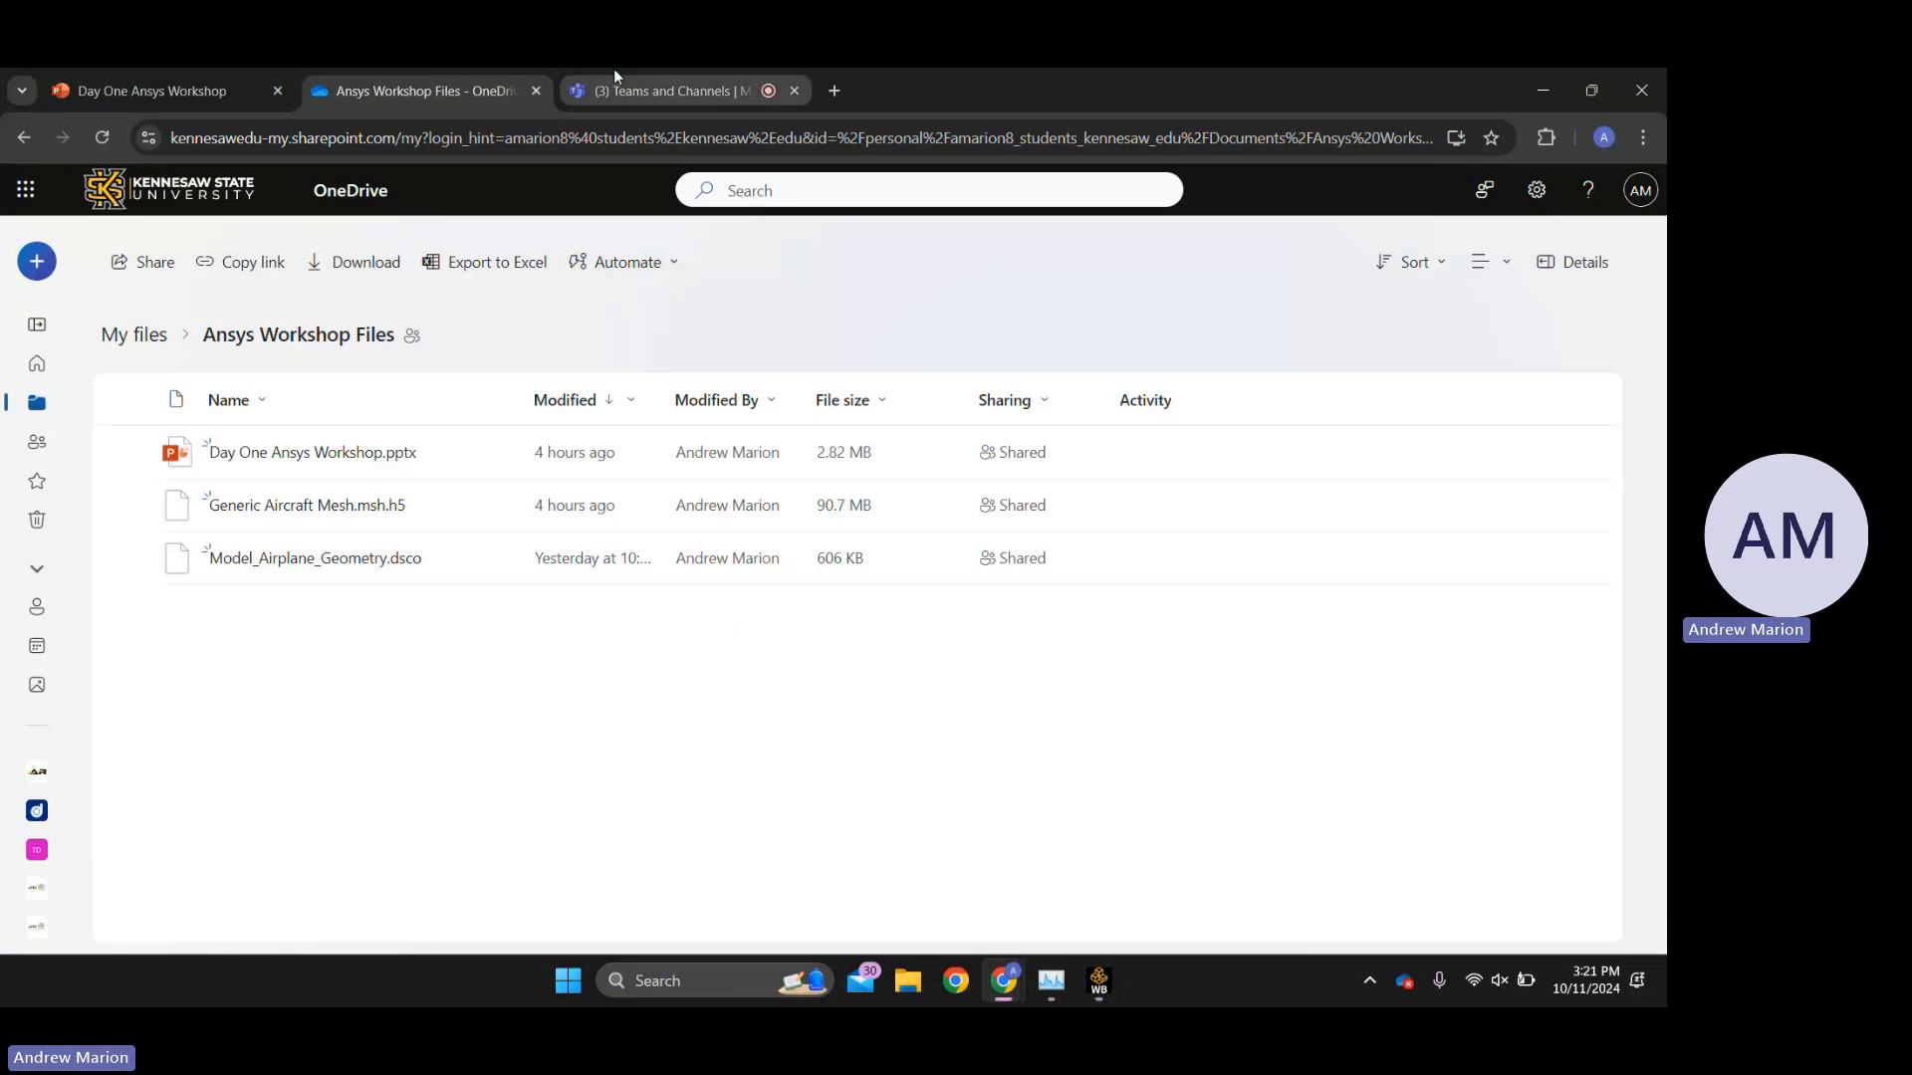
{"action": "left_click", "coordinate": [637, 90]}
{"action": "left_click", "coordinate": [1476, 287]}
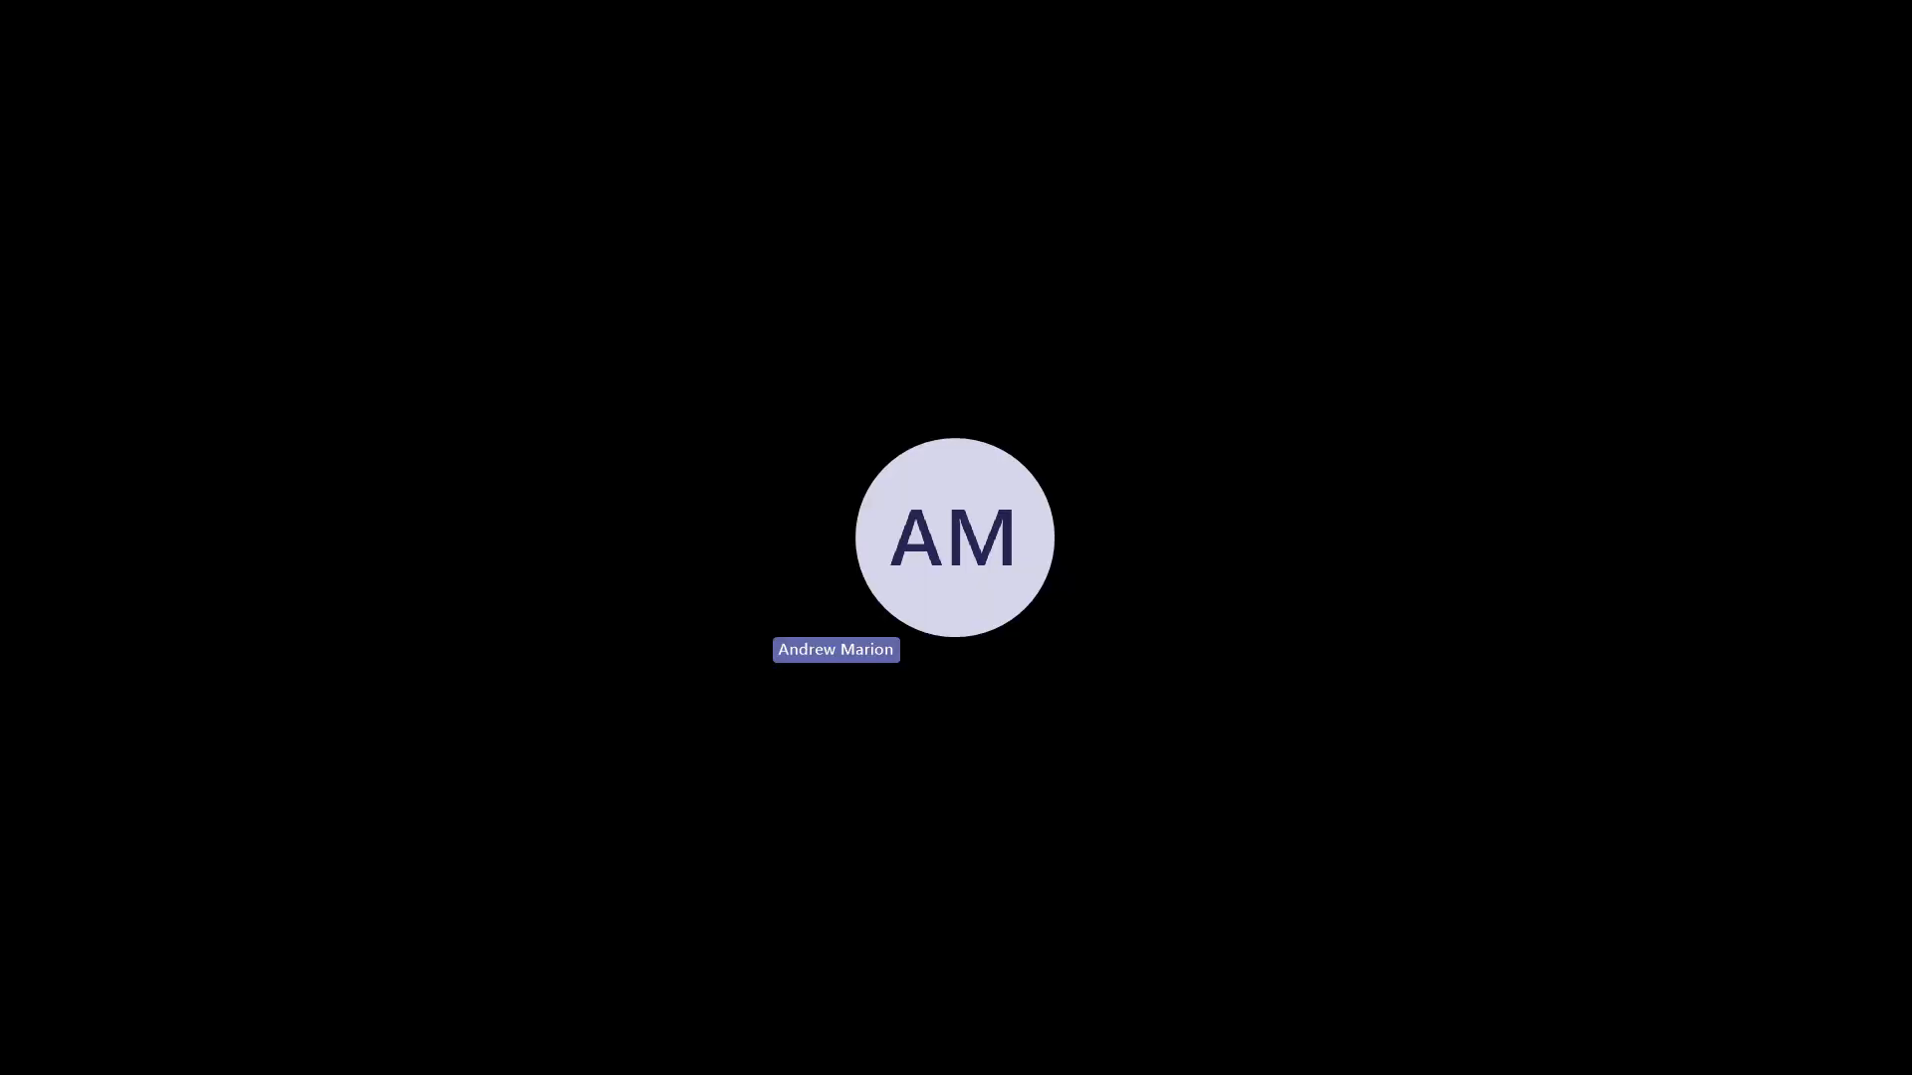
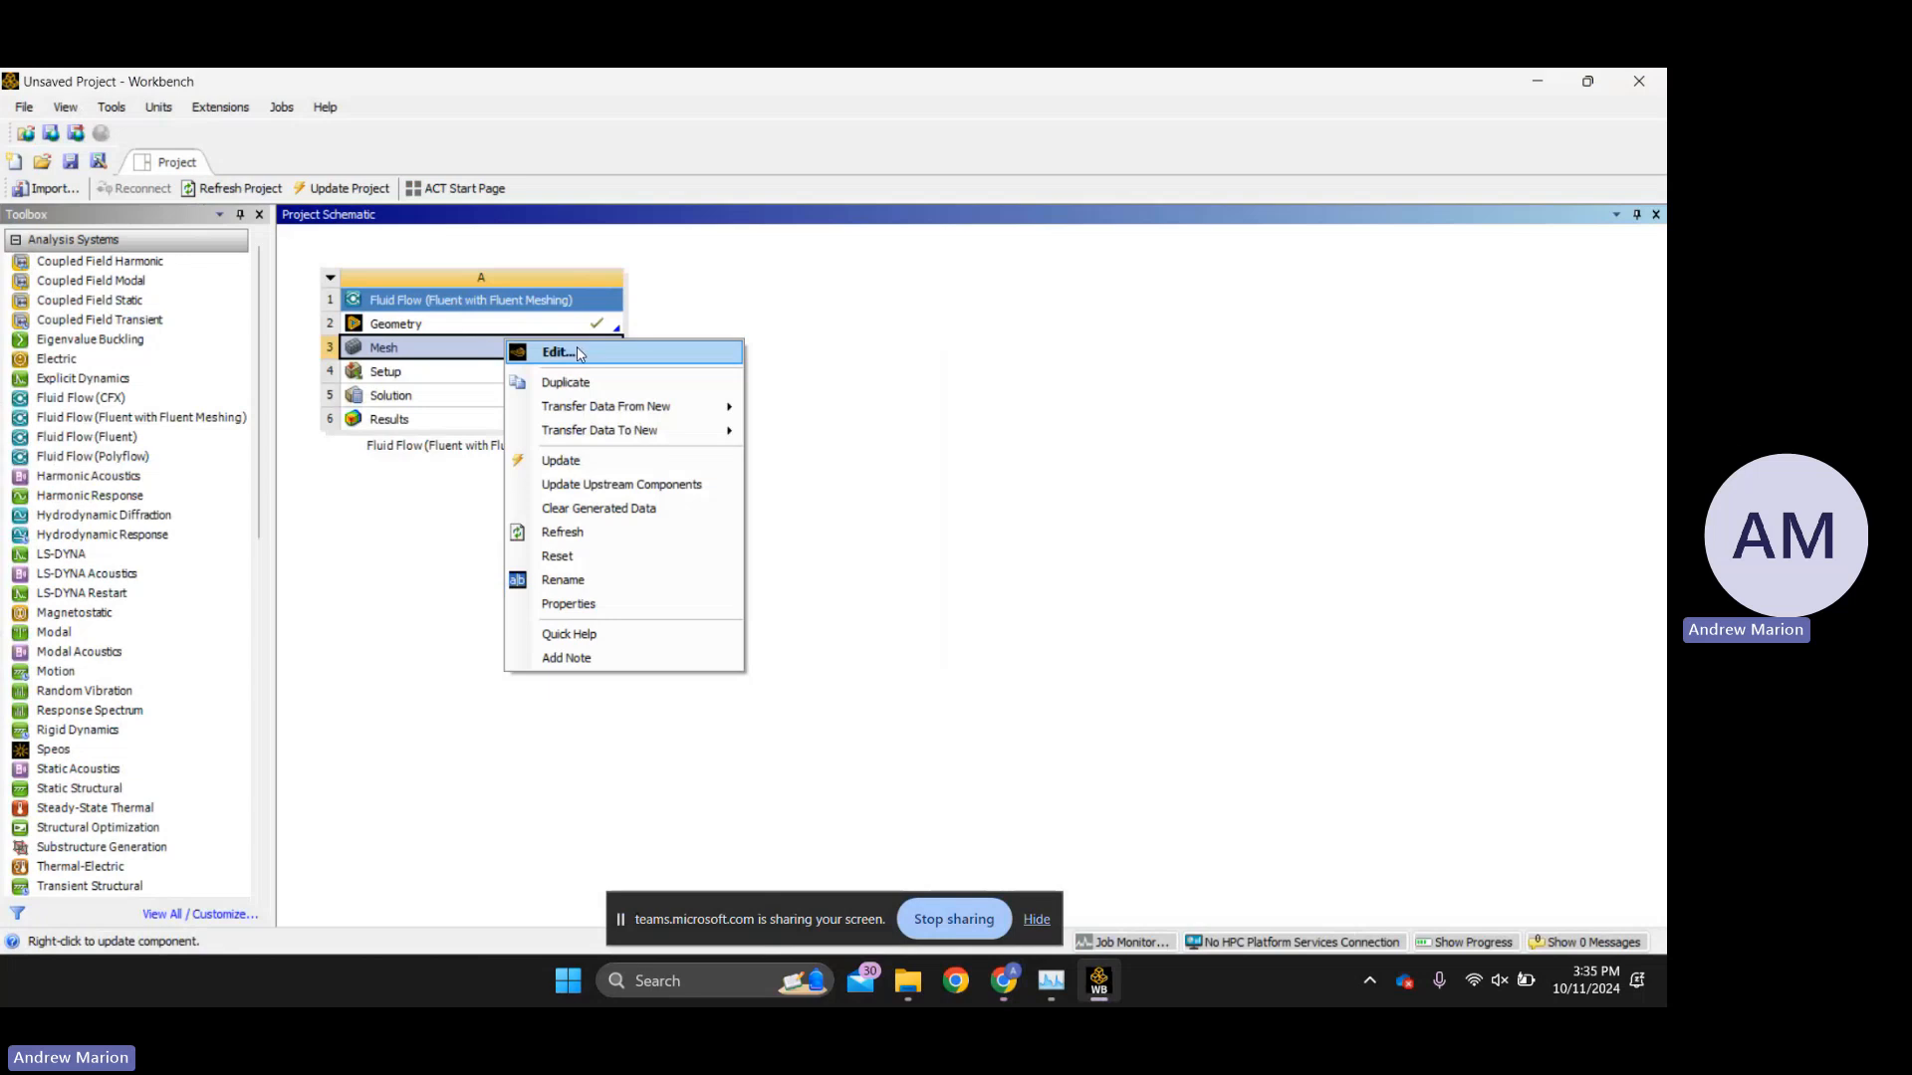
Open the Mesh cell for editing and enable Double Precision in the Fluent Launcher.
{"action": "left_click", "coordinate": [581, 355]}
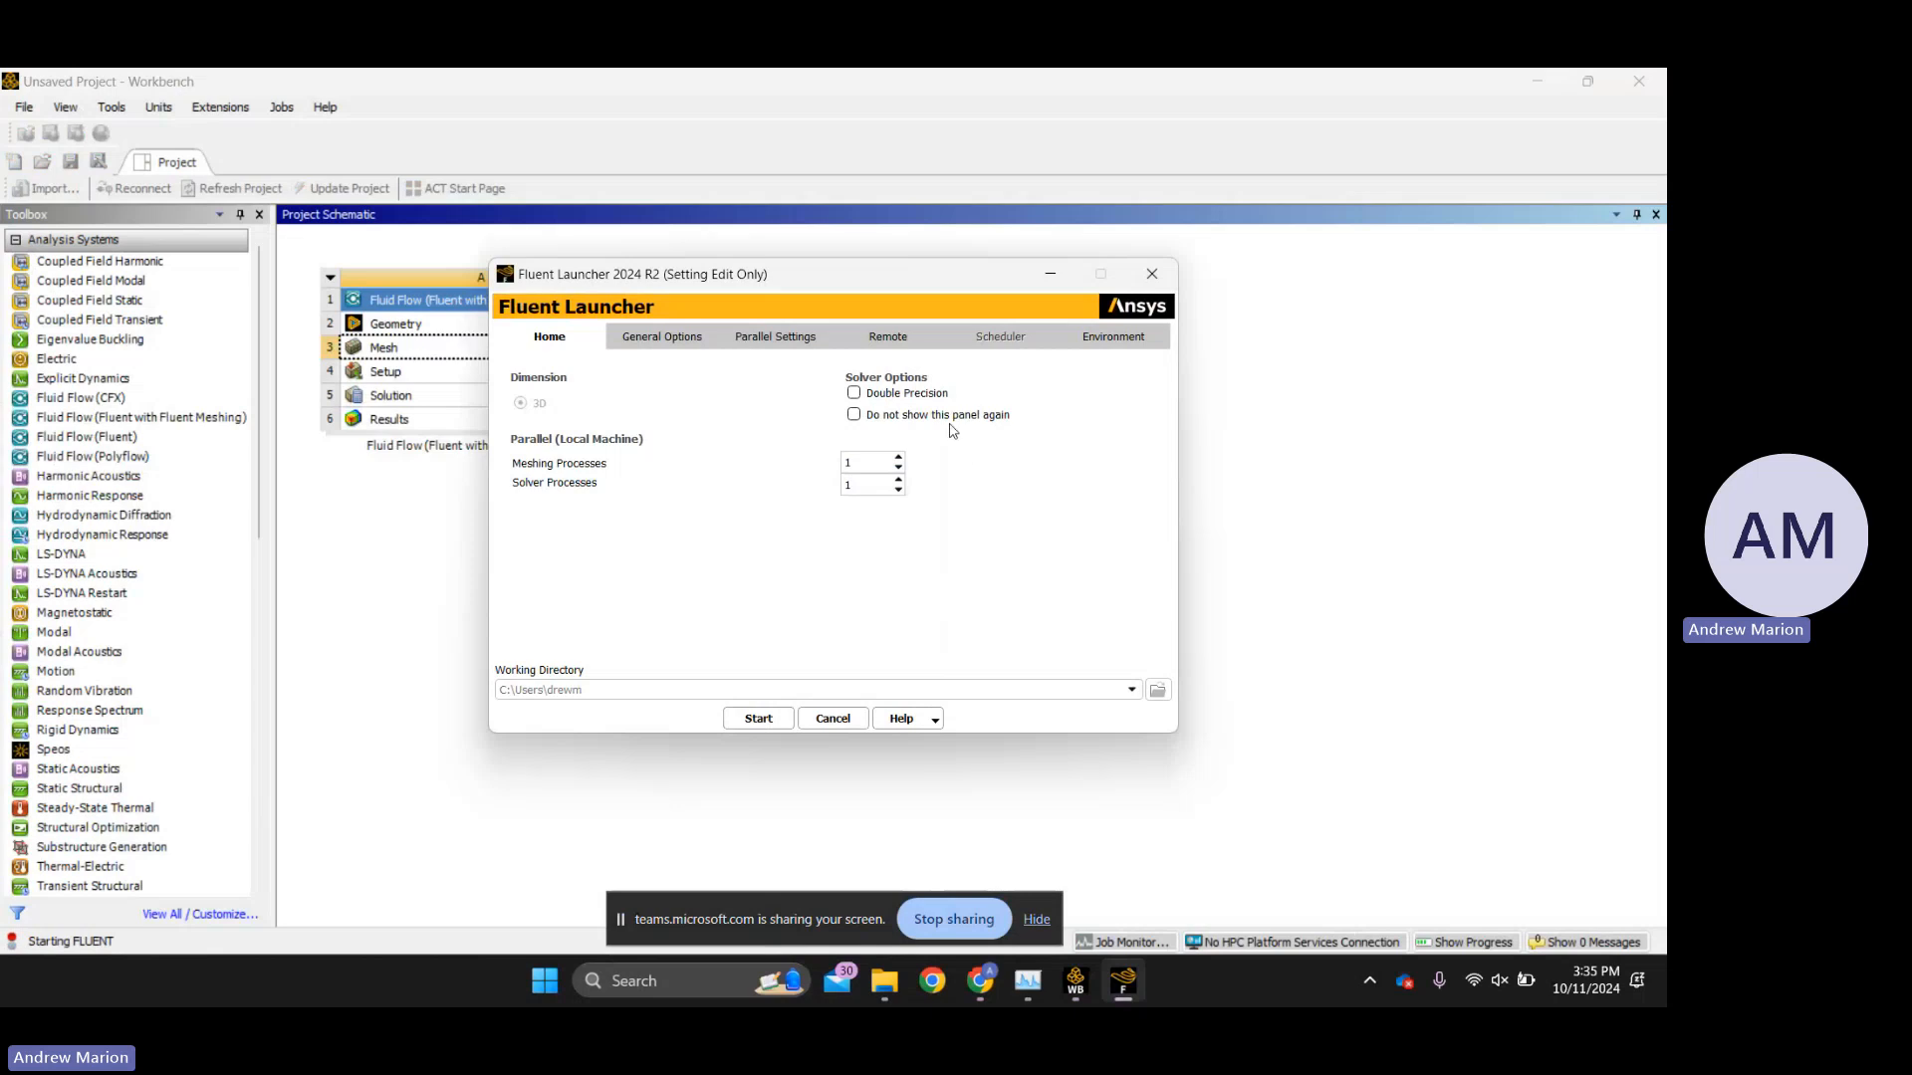
{"action": "left_click", "coordinate": [855, 394]}
Open Task Manager and check the number of CPU cores in the performance details, returning to the Fluent Launcher.
{"action": "left_click", "coordinate": [650, 979]}
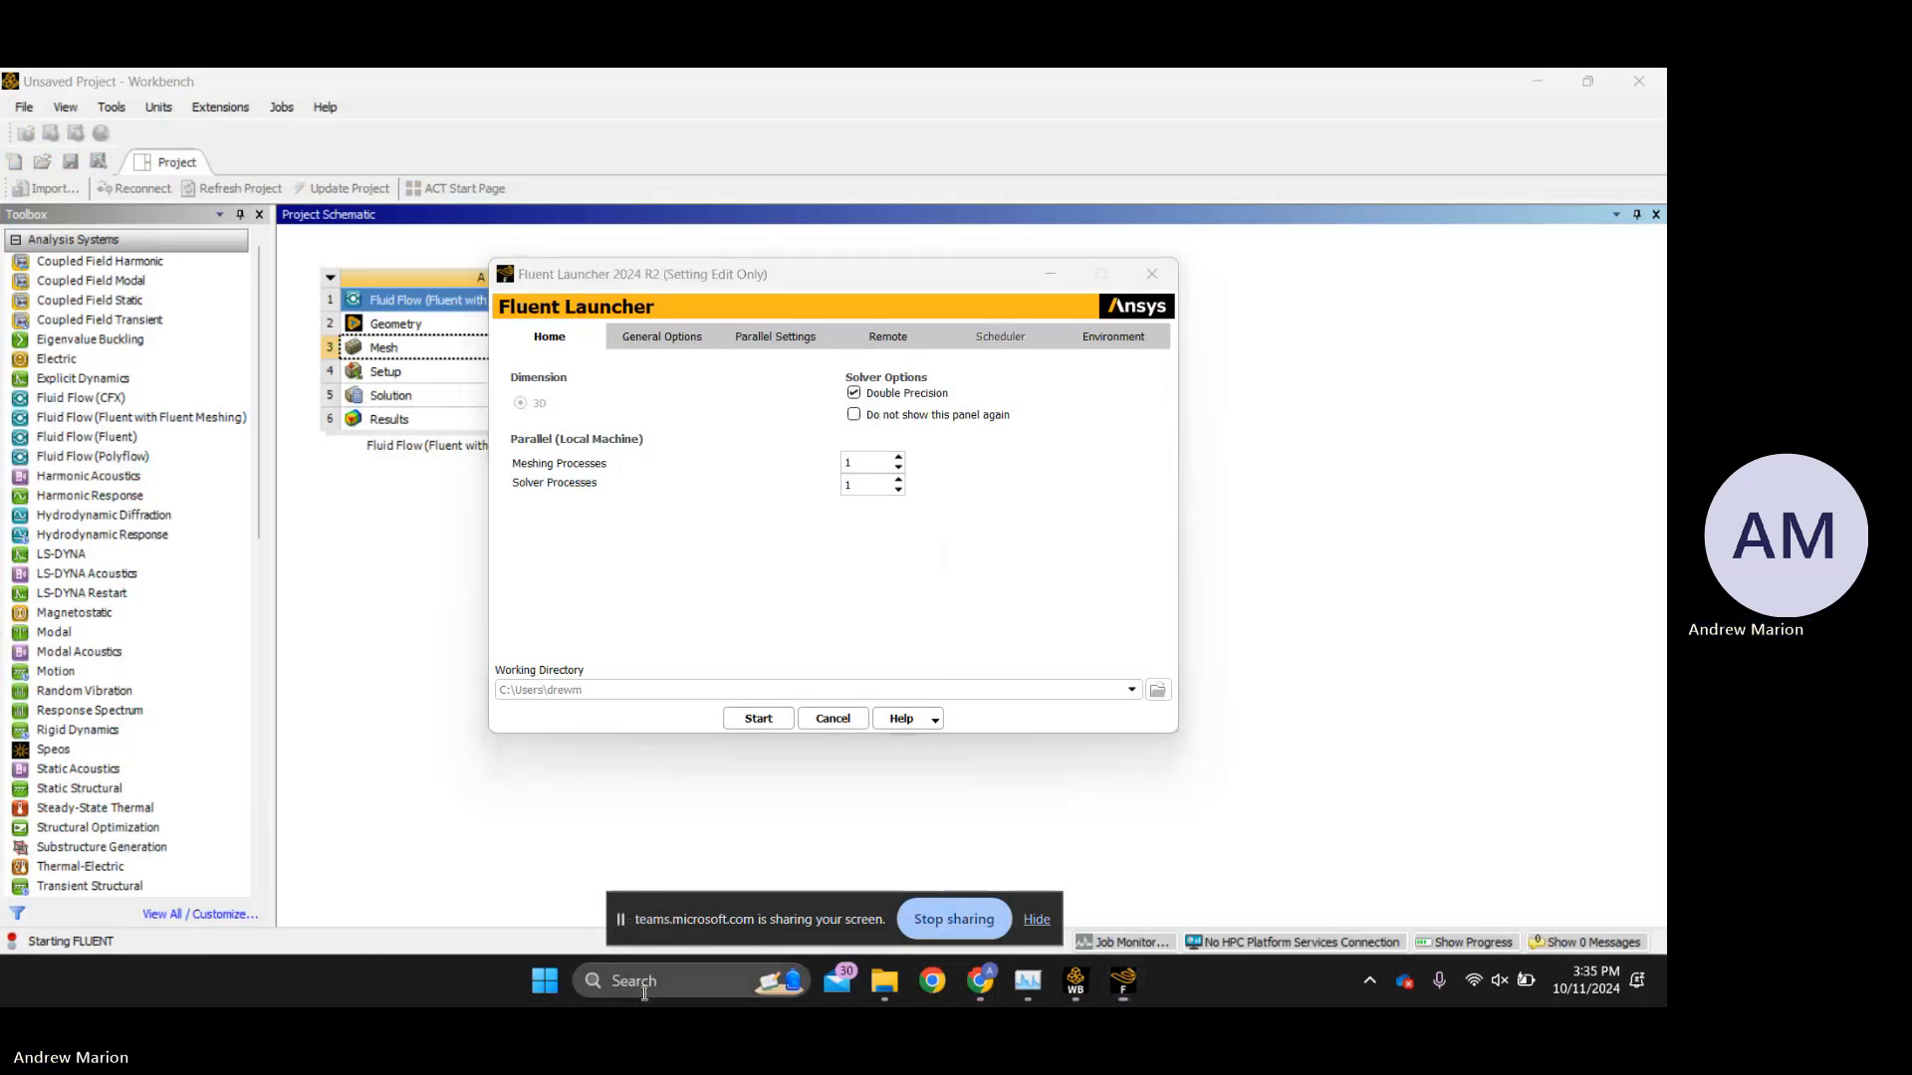
{"action": "type", "text": "task Manager"}
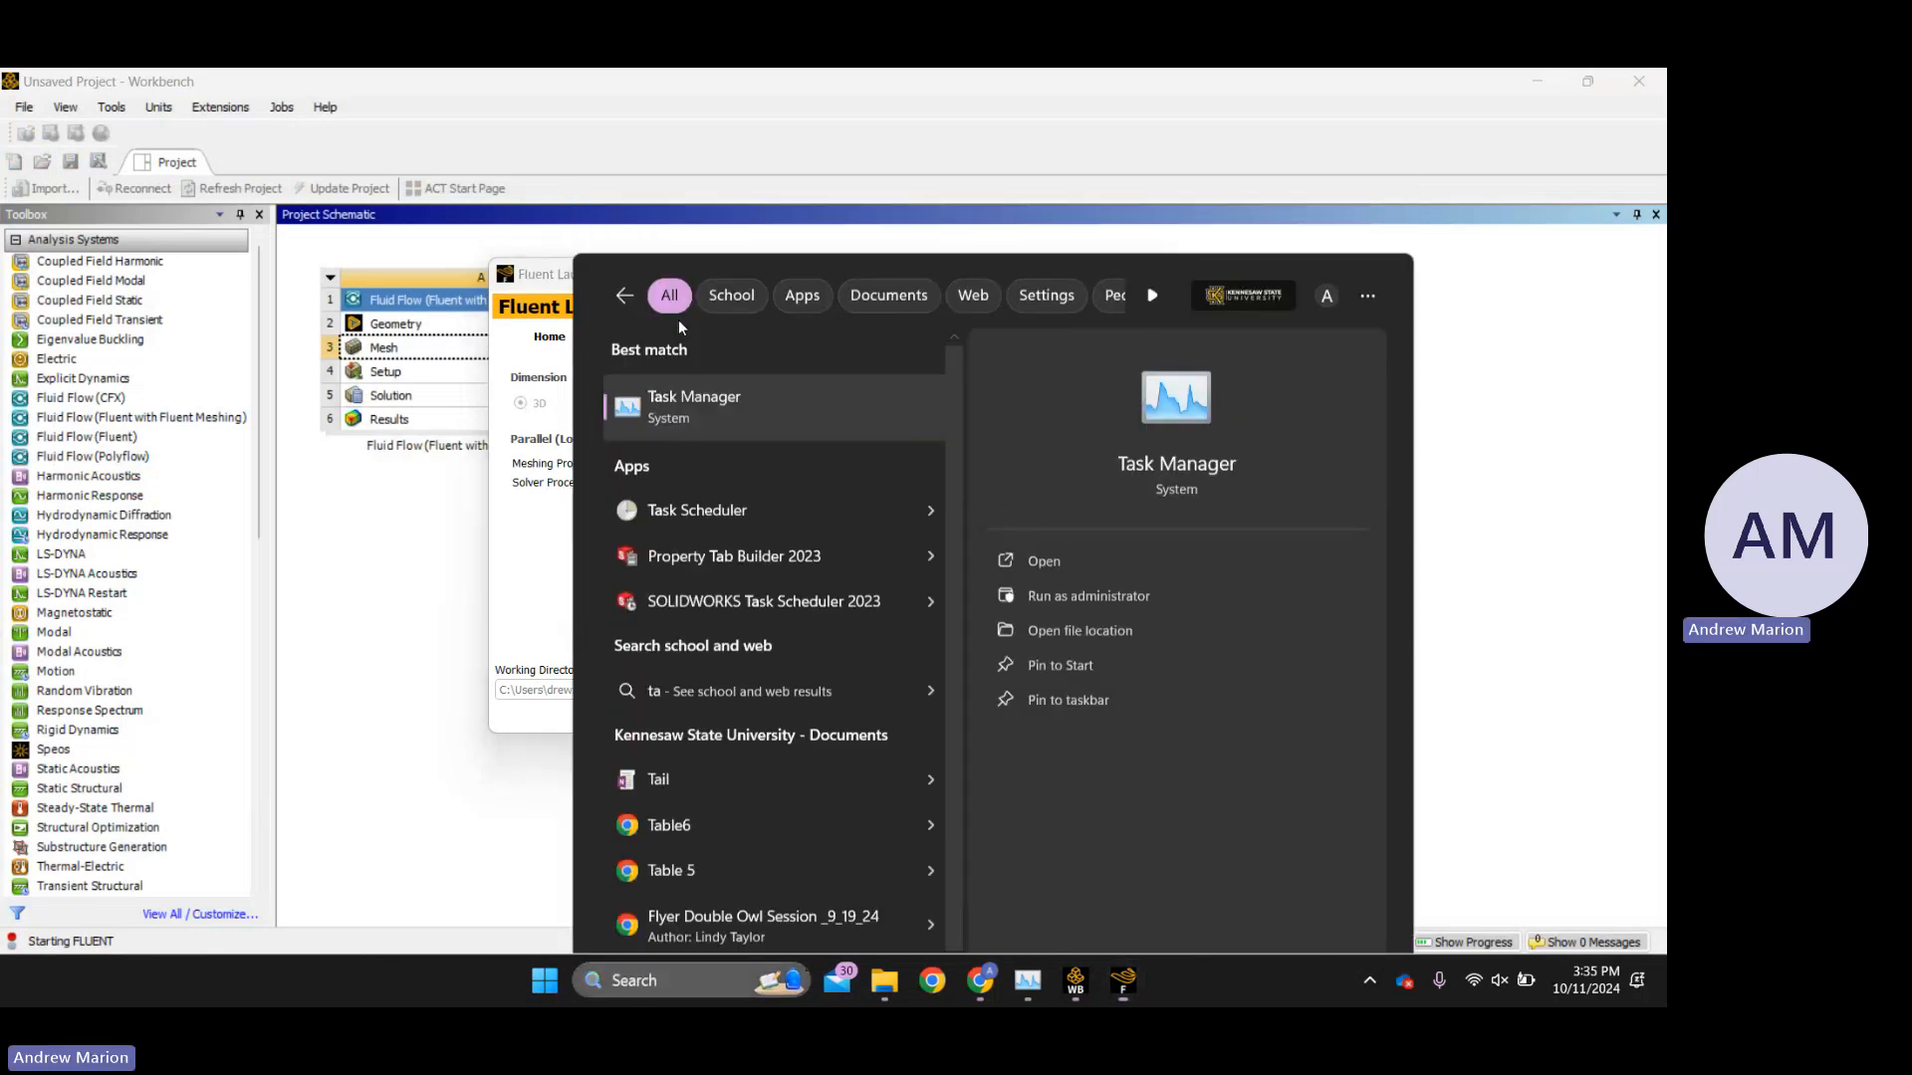
{"action": "left_click", "coordinate": [678, 320]}
{"action": "left_click", "coordinate": [125, 362]}
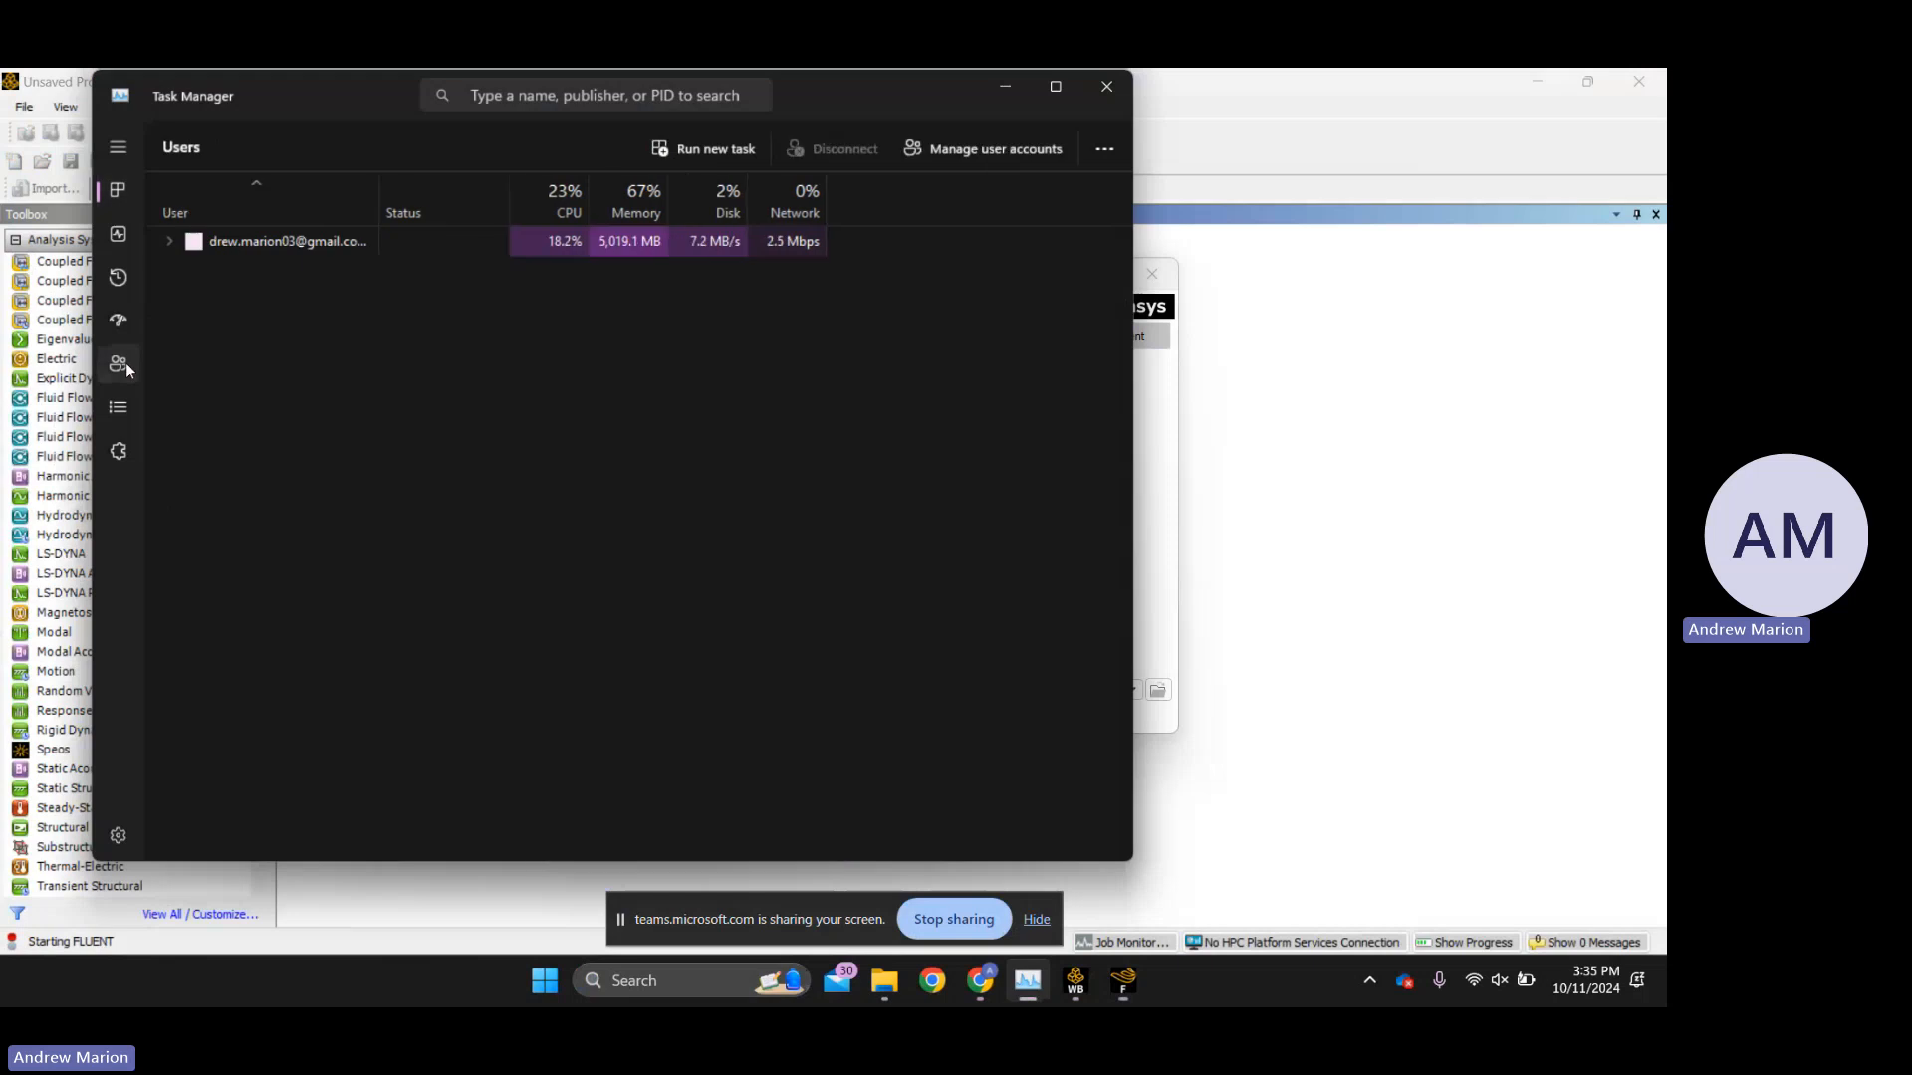
{"action": "left_click", "coordinate": [120, 320]}
{"action": "left_click", "coordinate": [119, 234]}
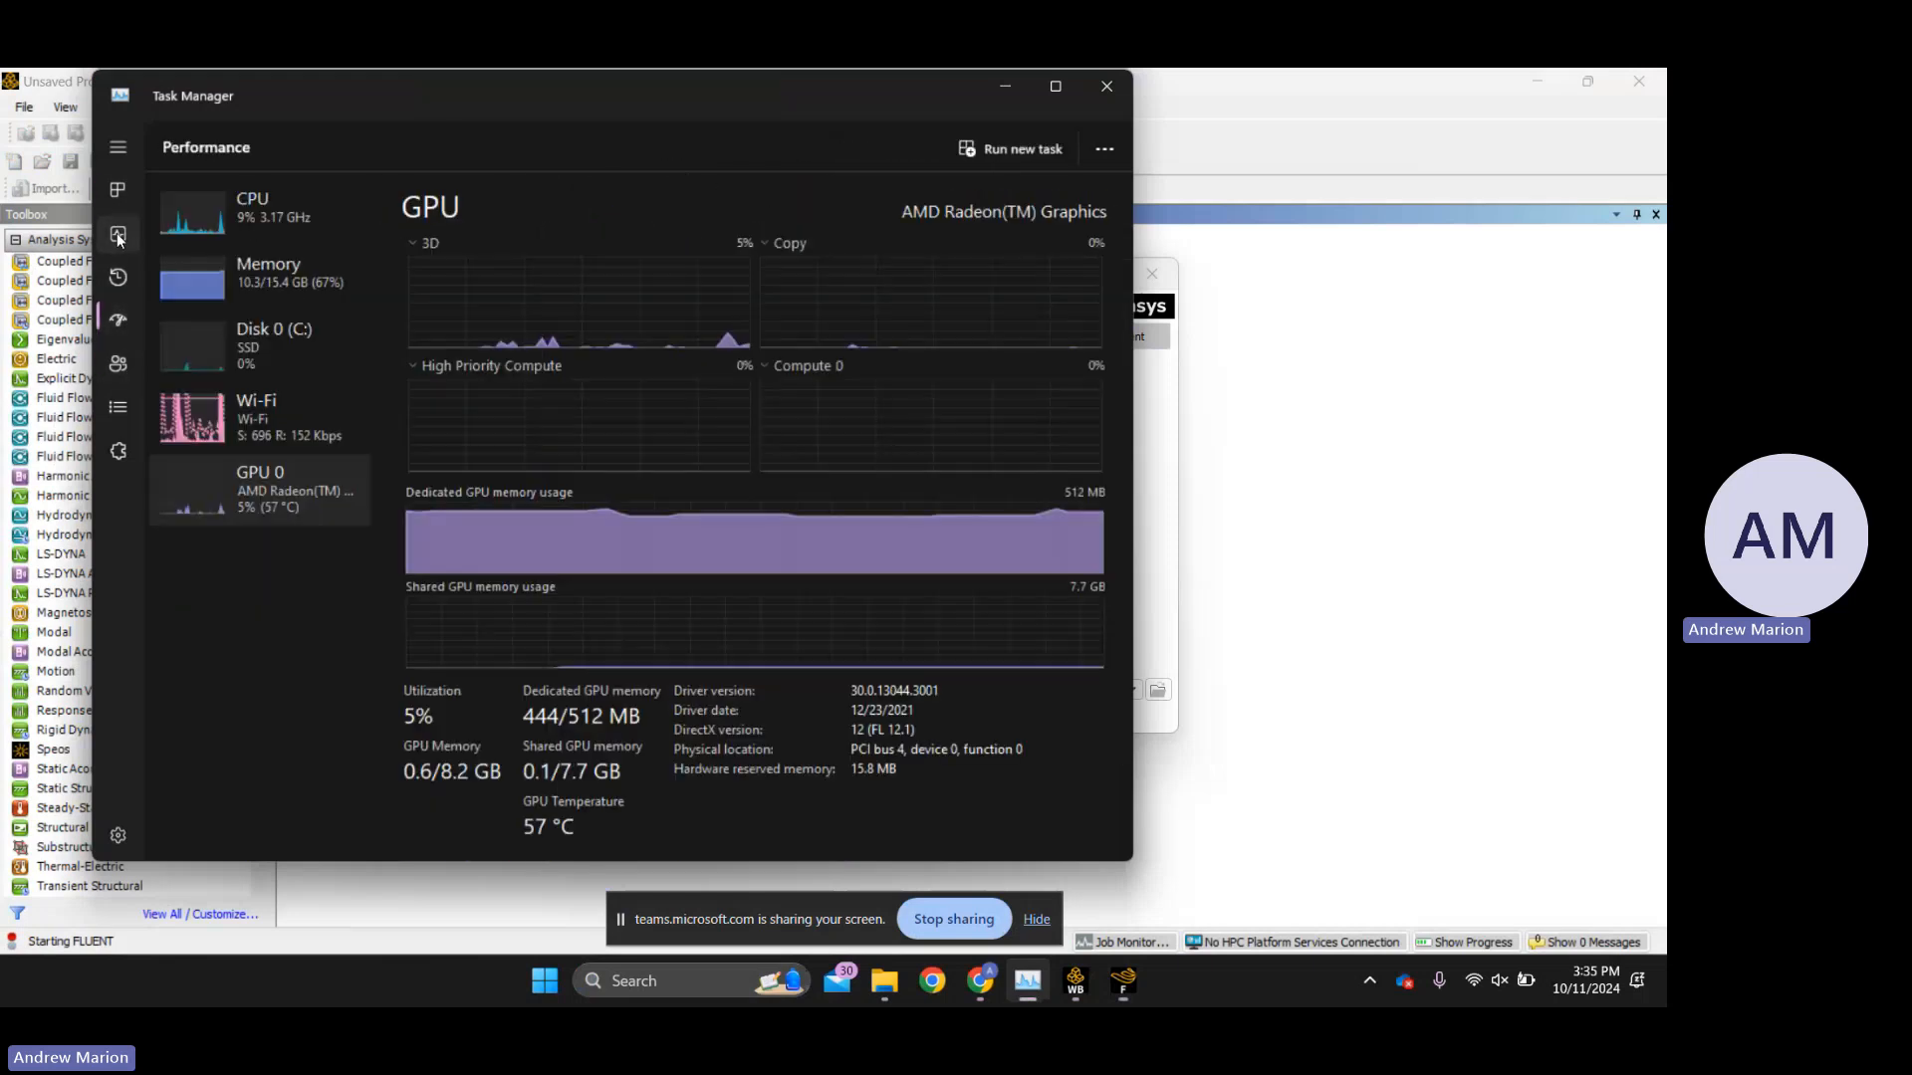
{"action": "left_click", "coordinate": [224, 224]}
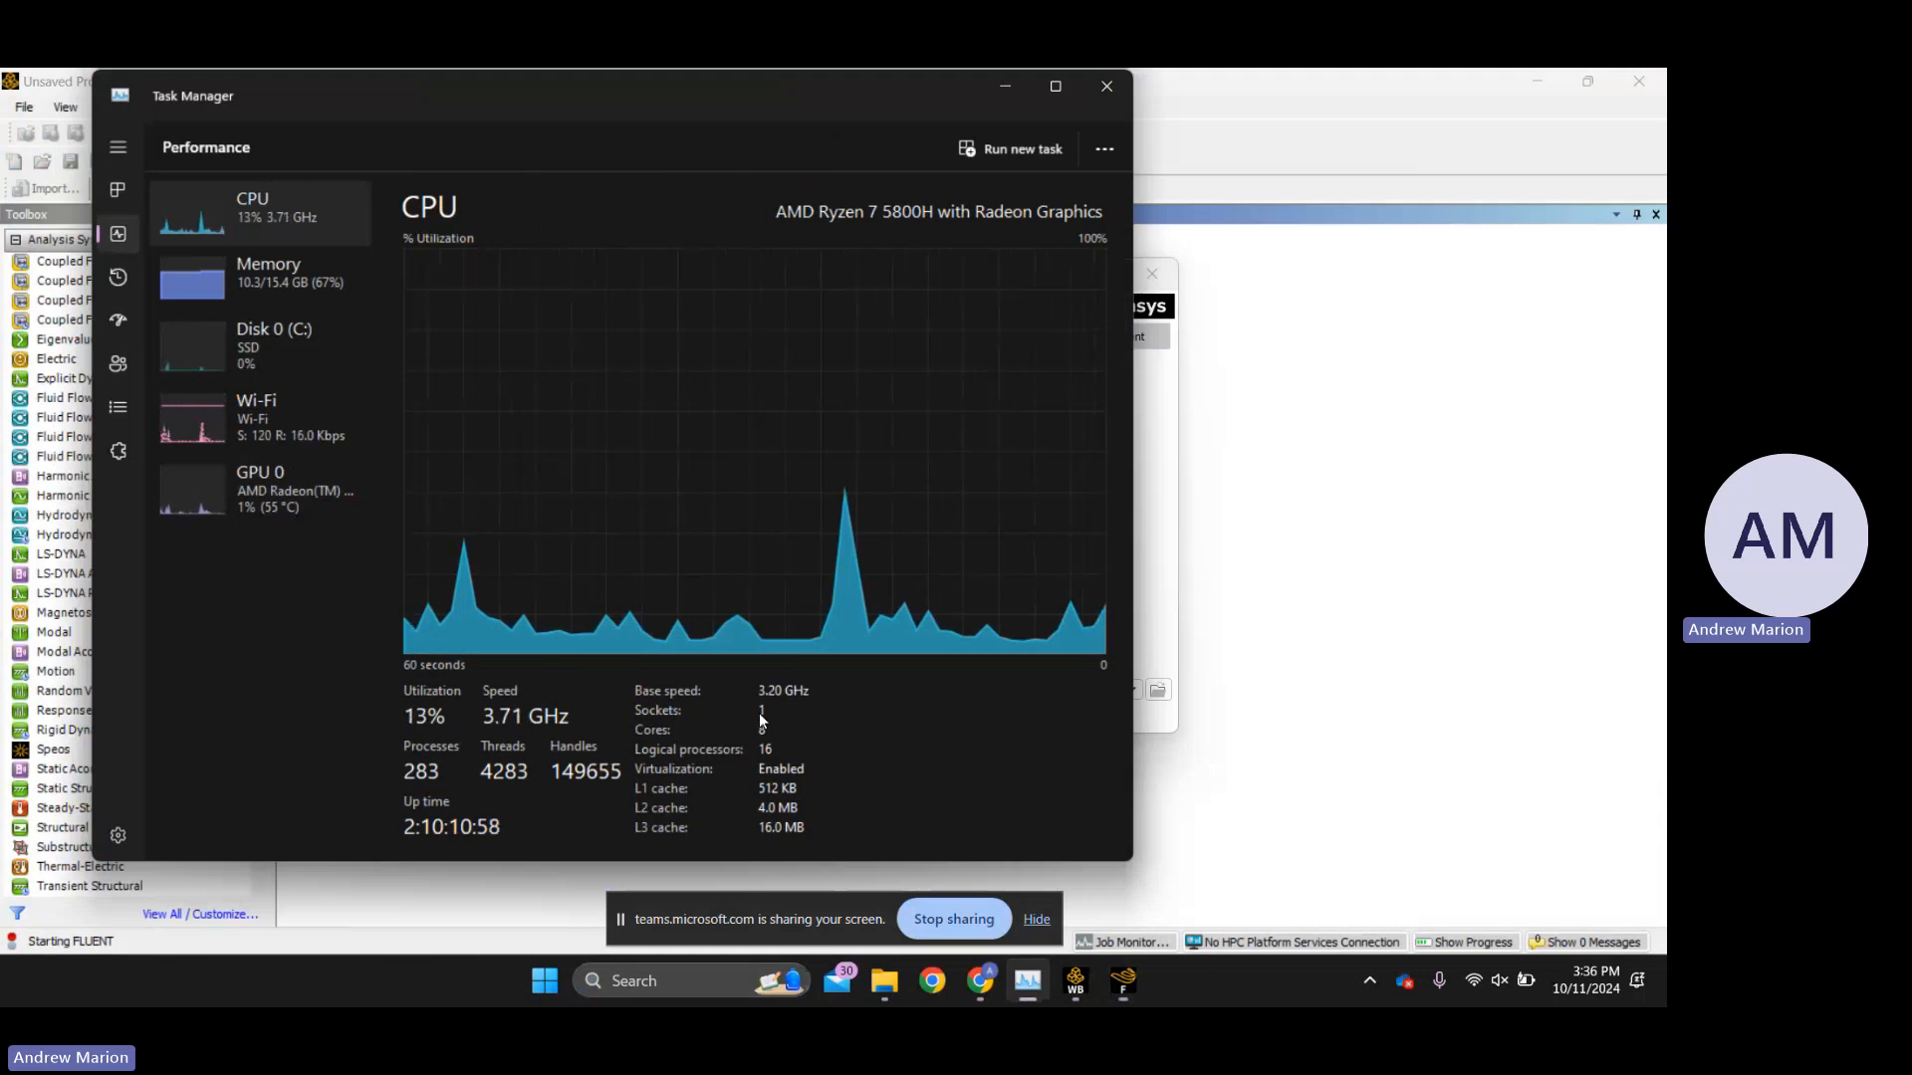
{"action": "left_click", "coordinate": [994, 94]}
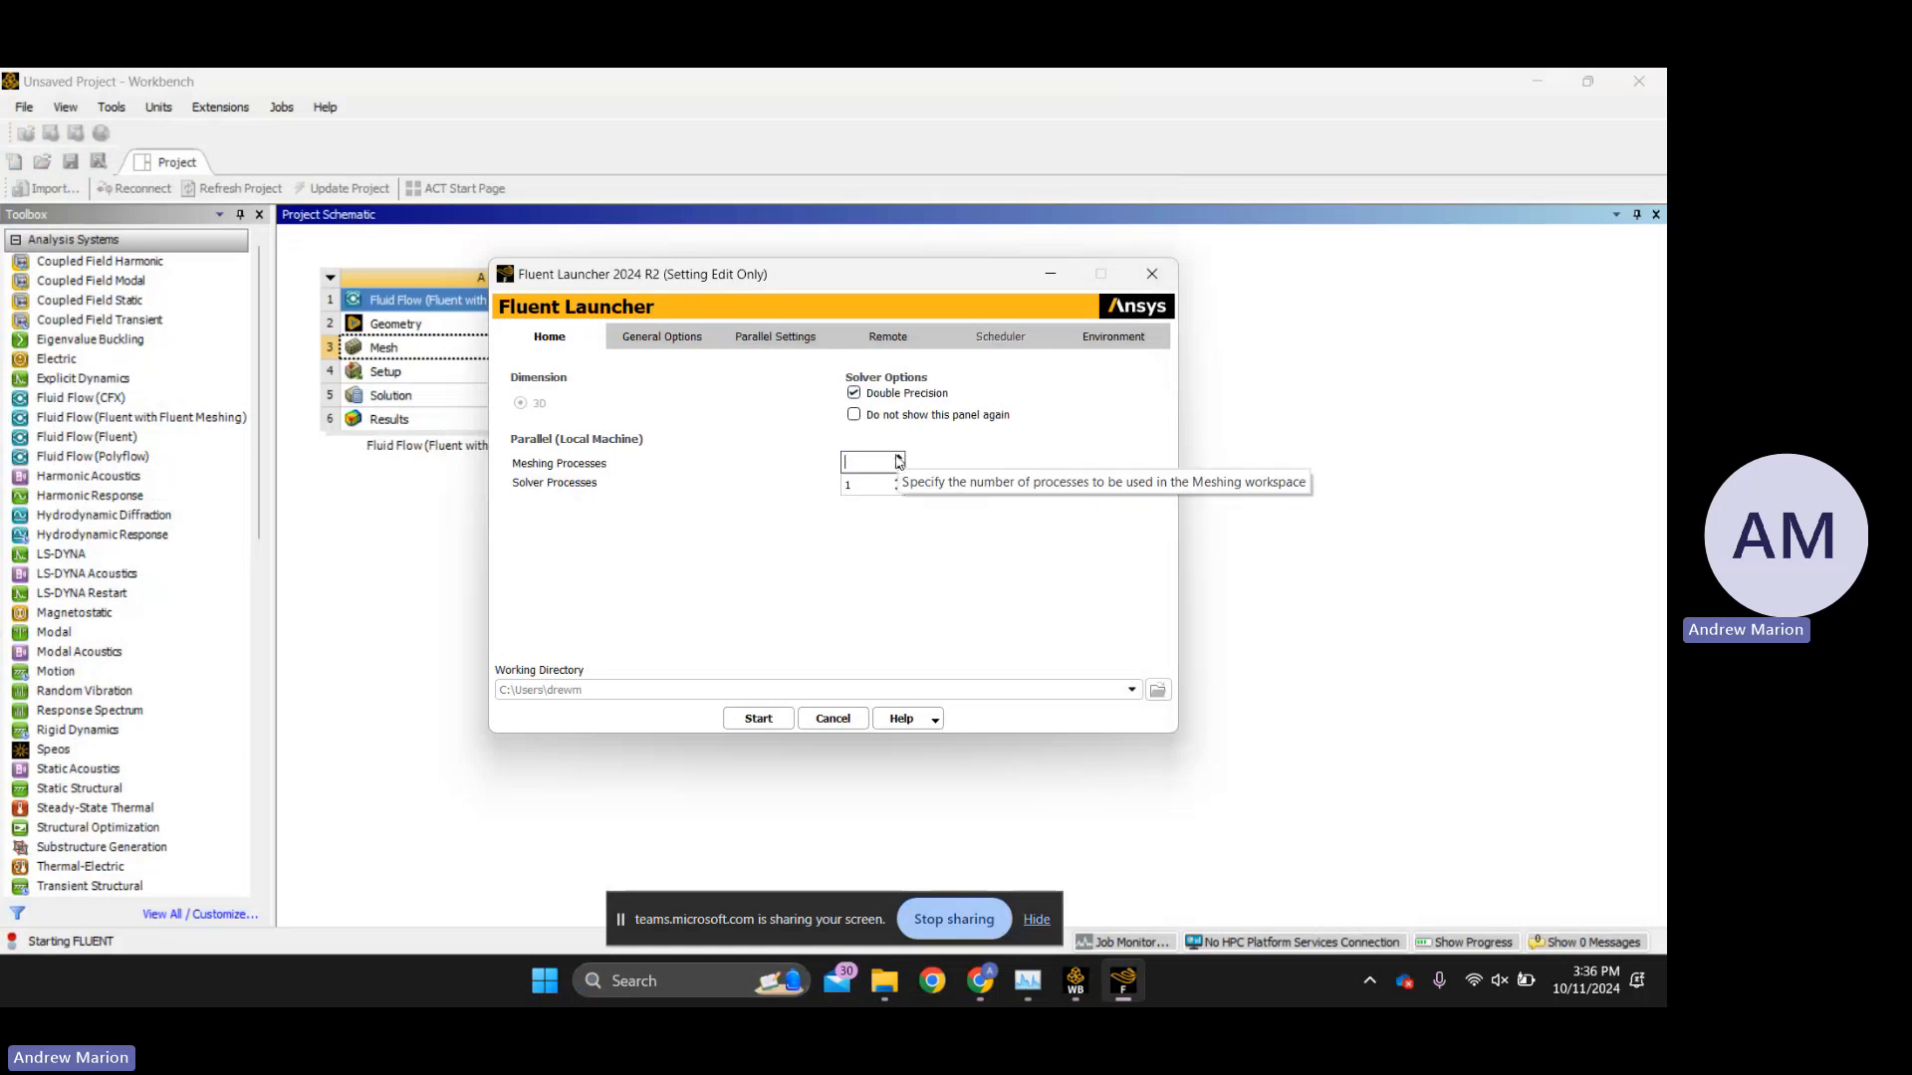
Set both the meshing processes and the solver processes to 4 and start Fluent.
{"action": "type", "text": "4"}
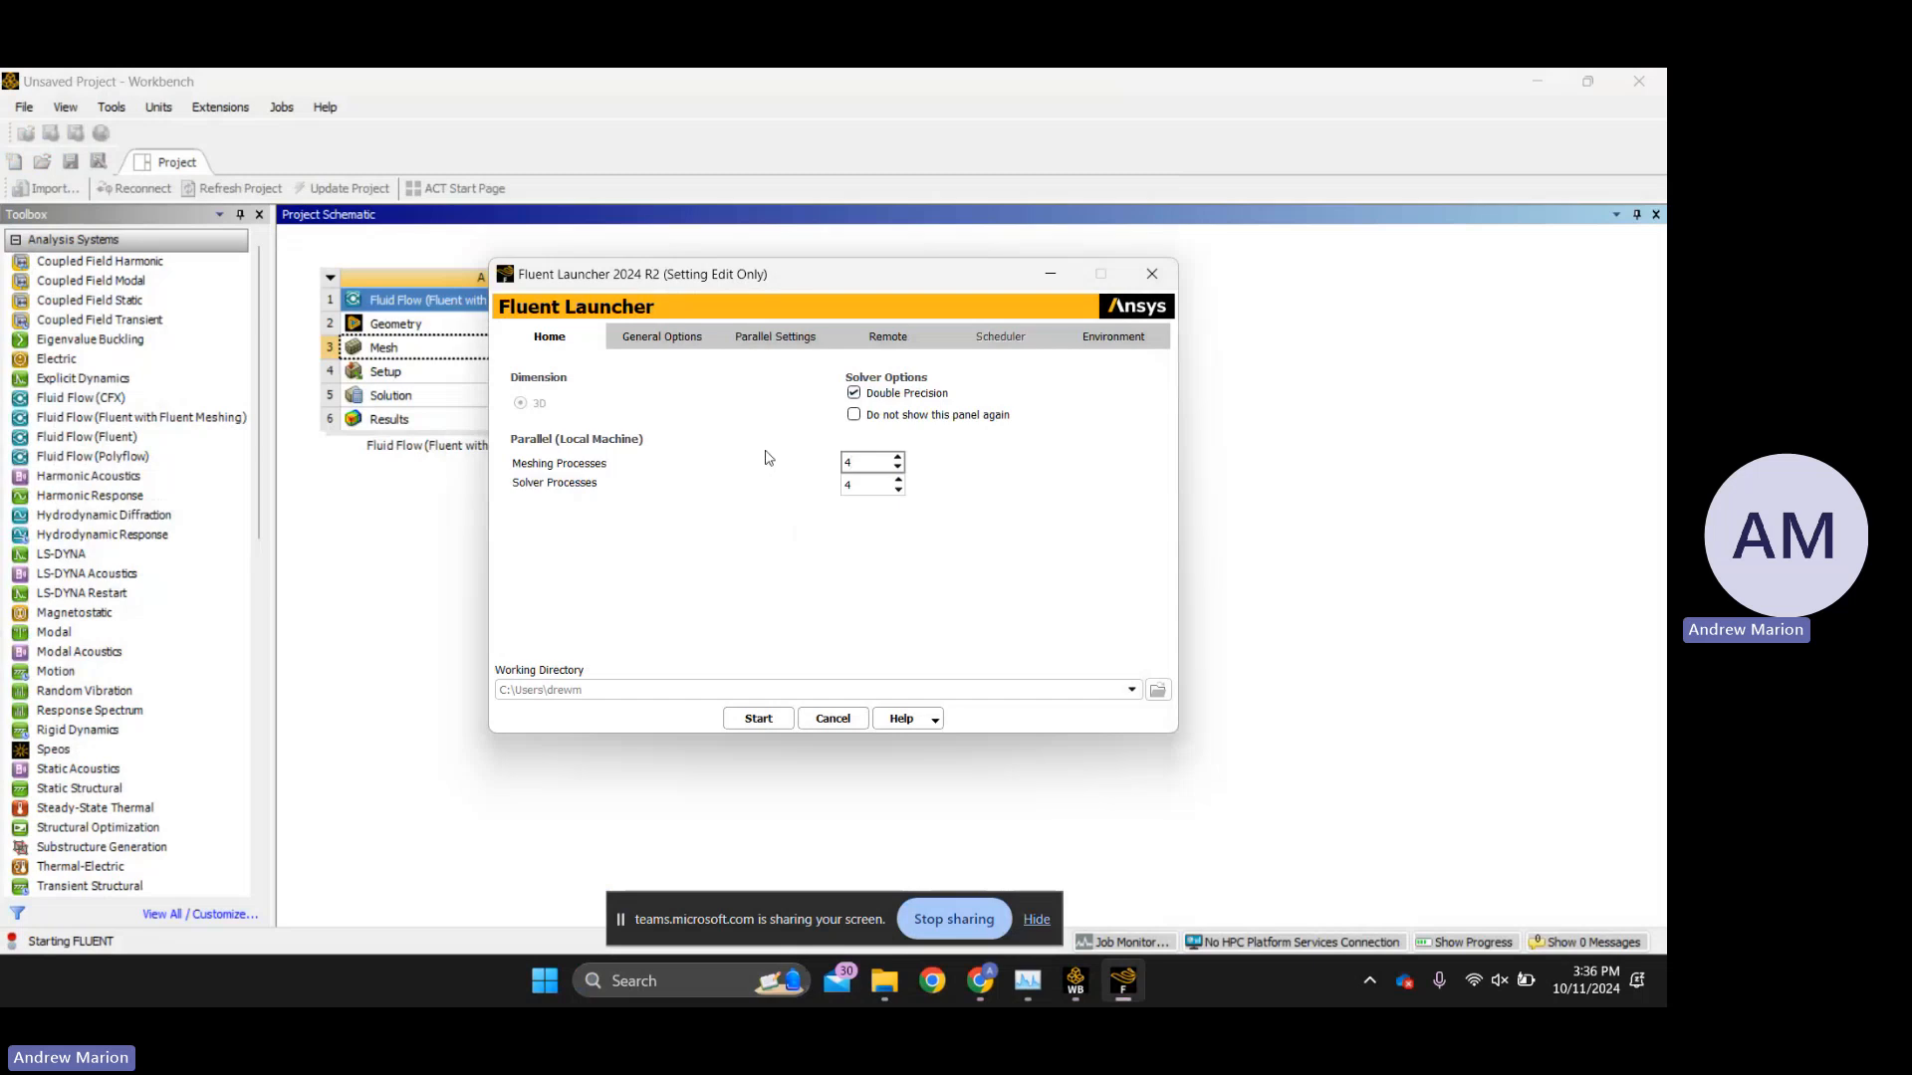
{"action": "left_click", "coordinate": [755, 719]}
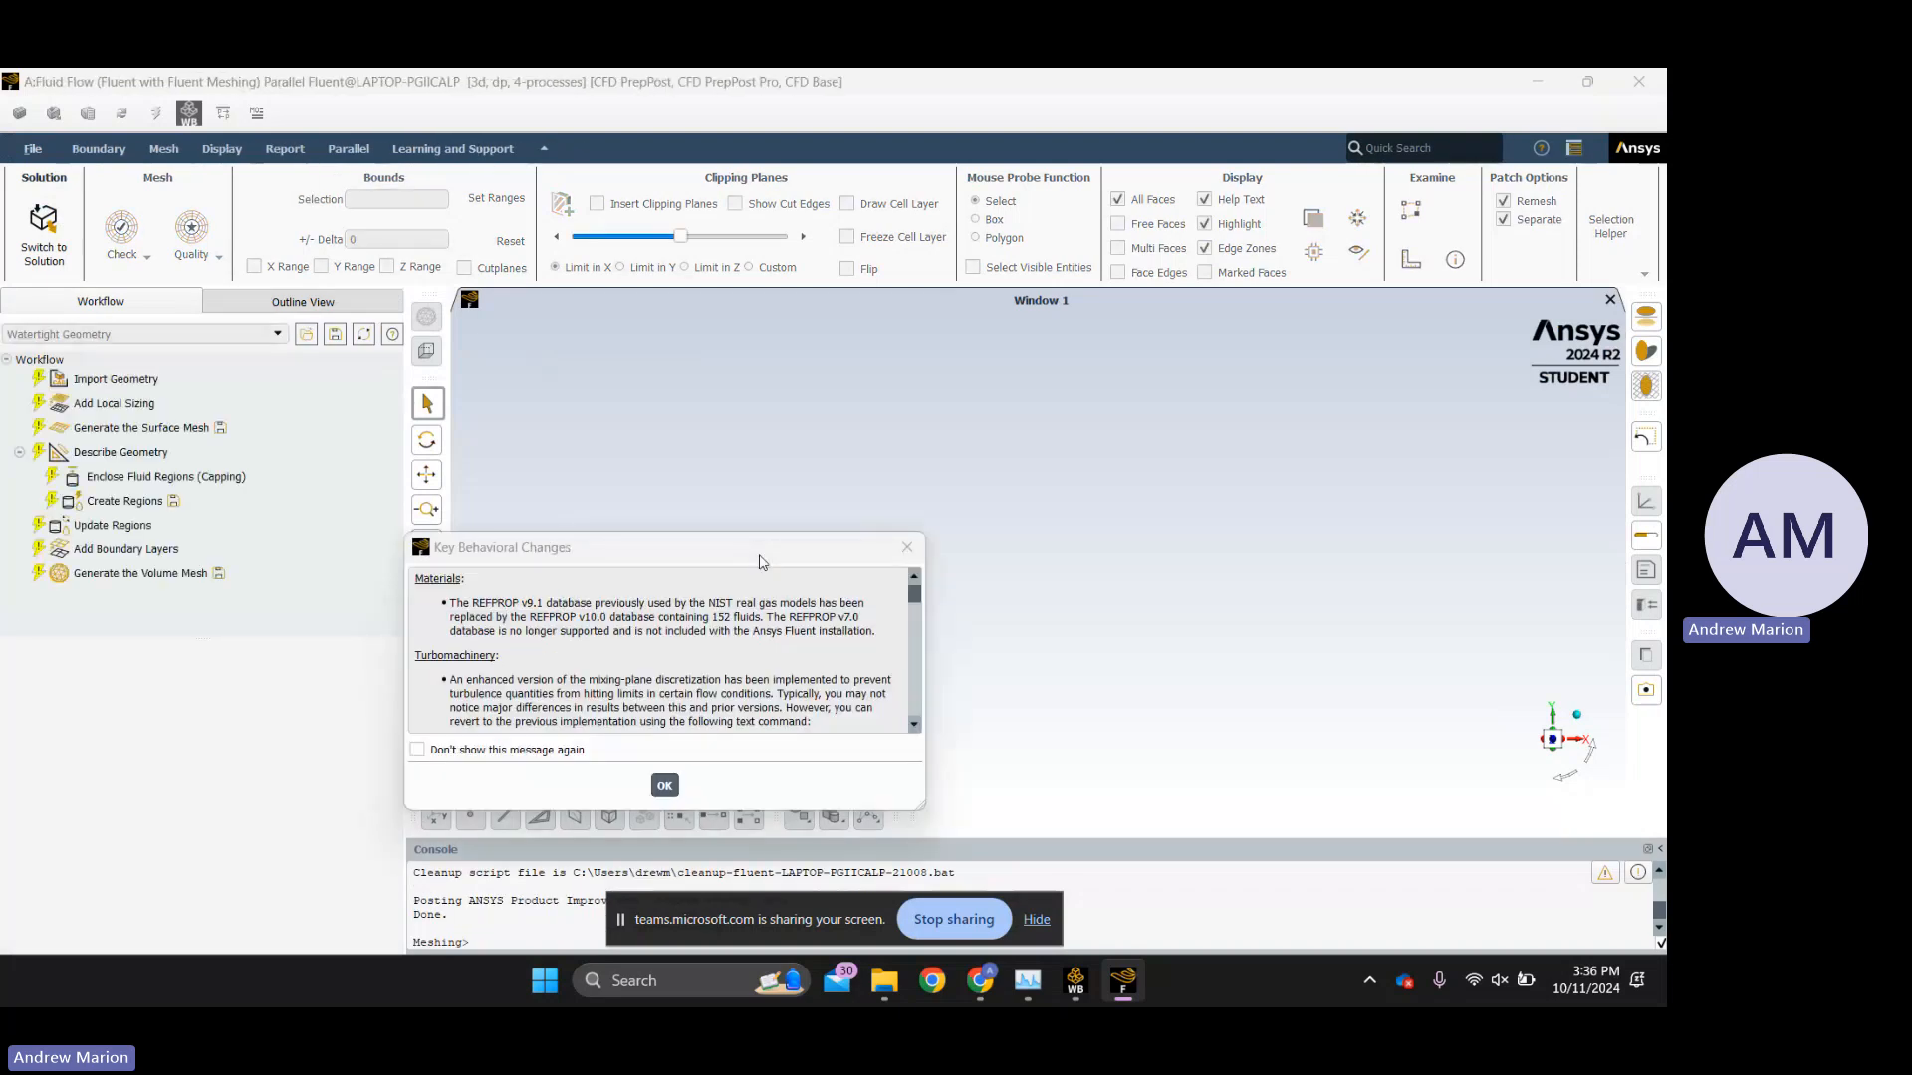
Dismiss the Key Behavioral Changes notice, import the airplane geometry in metres as a single CAD file, and allow SpaceClaim through the firewall.
{"action": "left_click", "coordinate": [906, 546]}
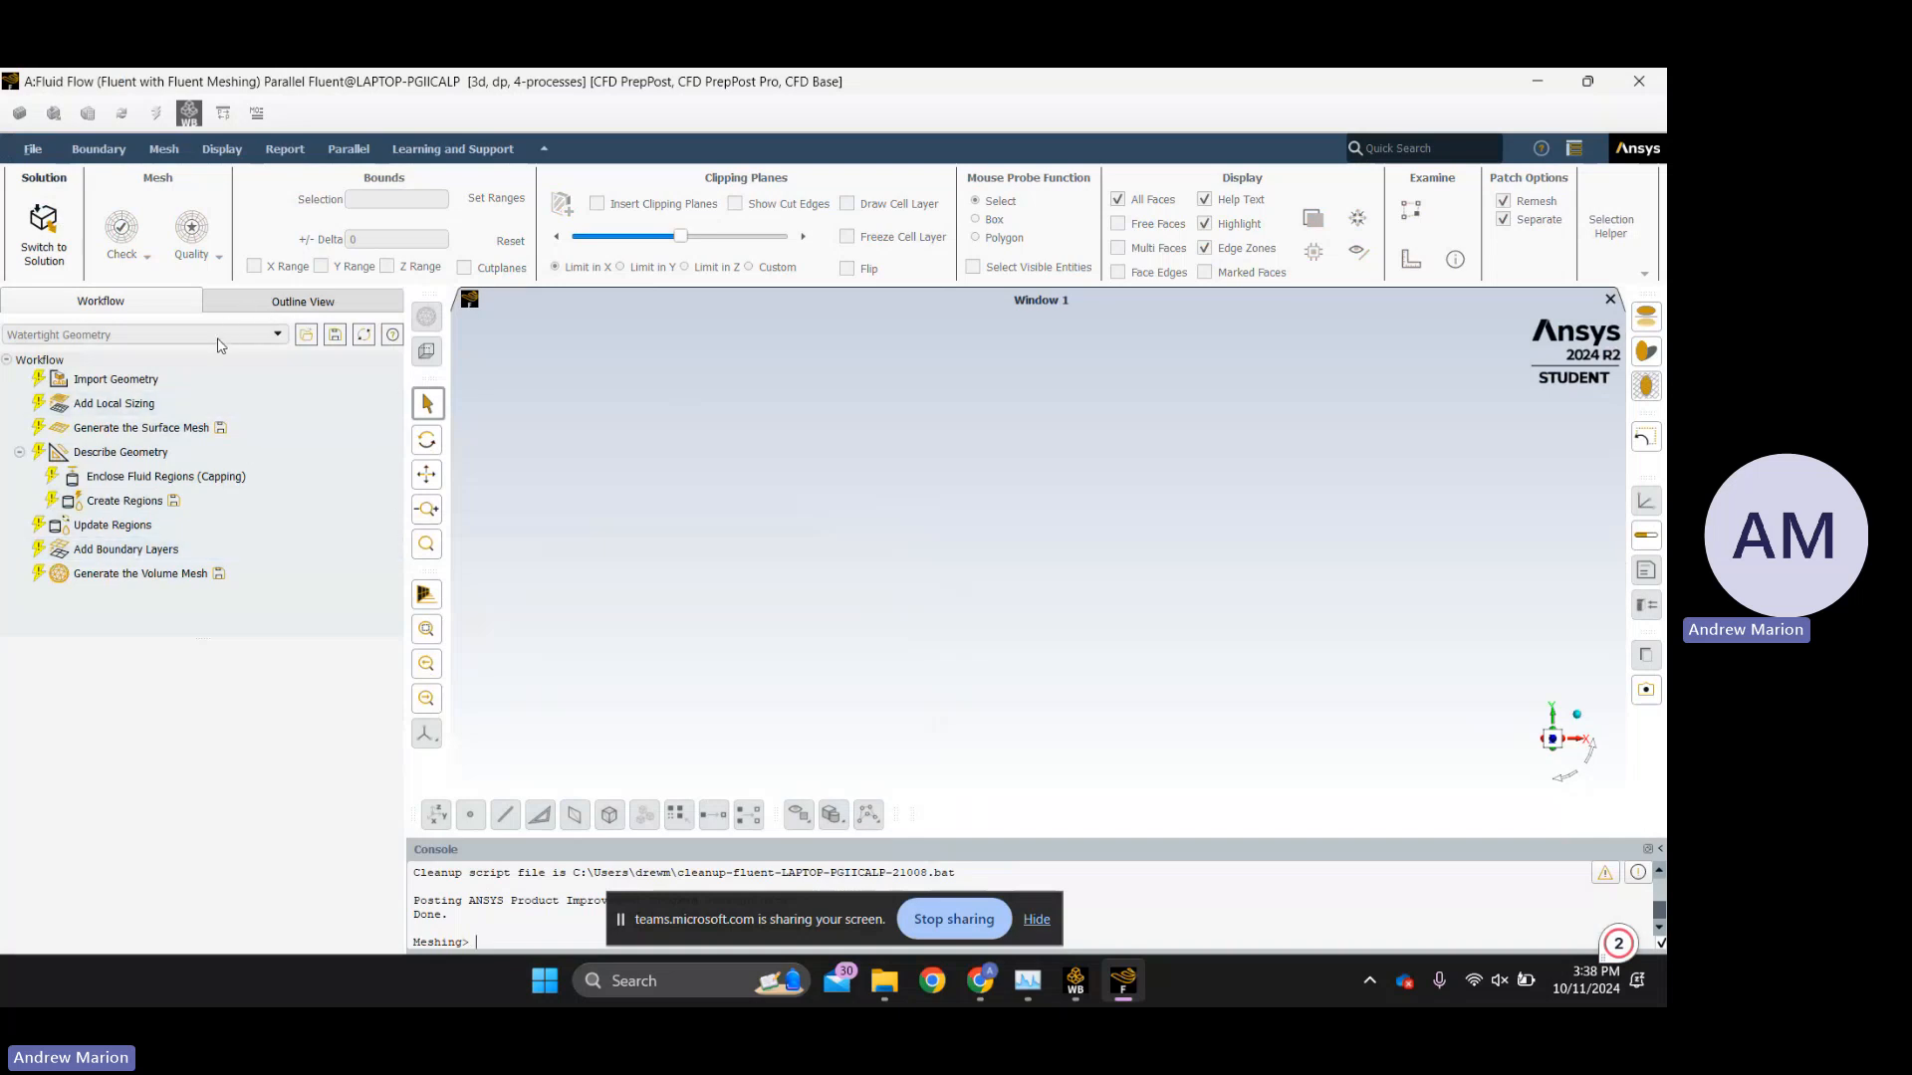
{"action": "left_click", "coordinate": [203, 377]}
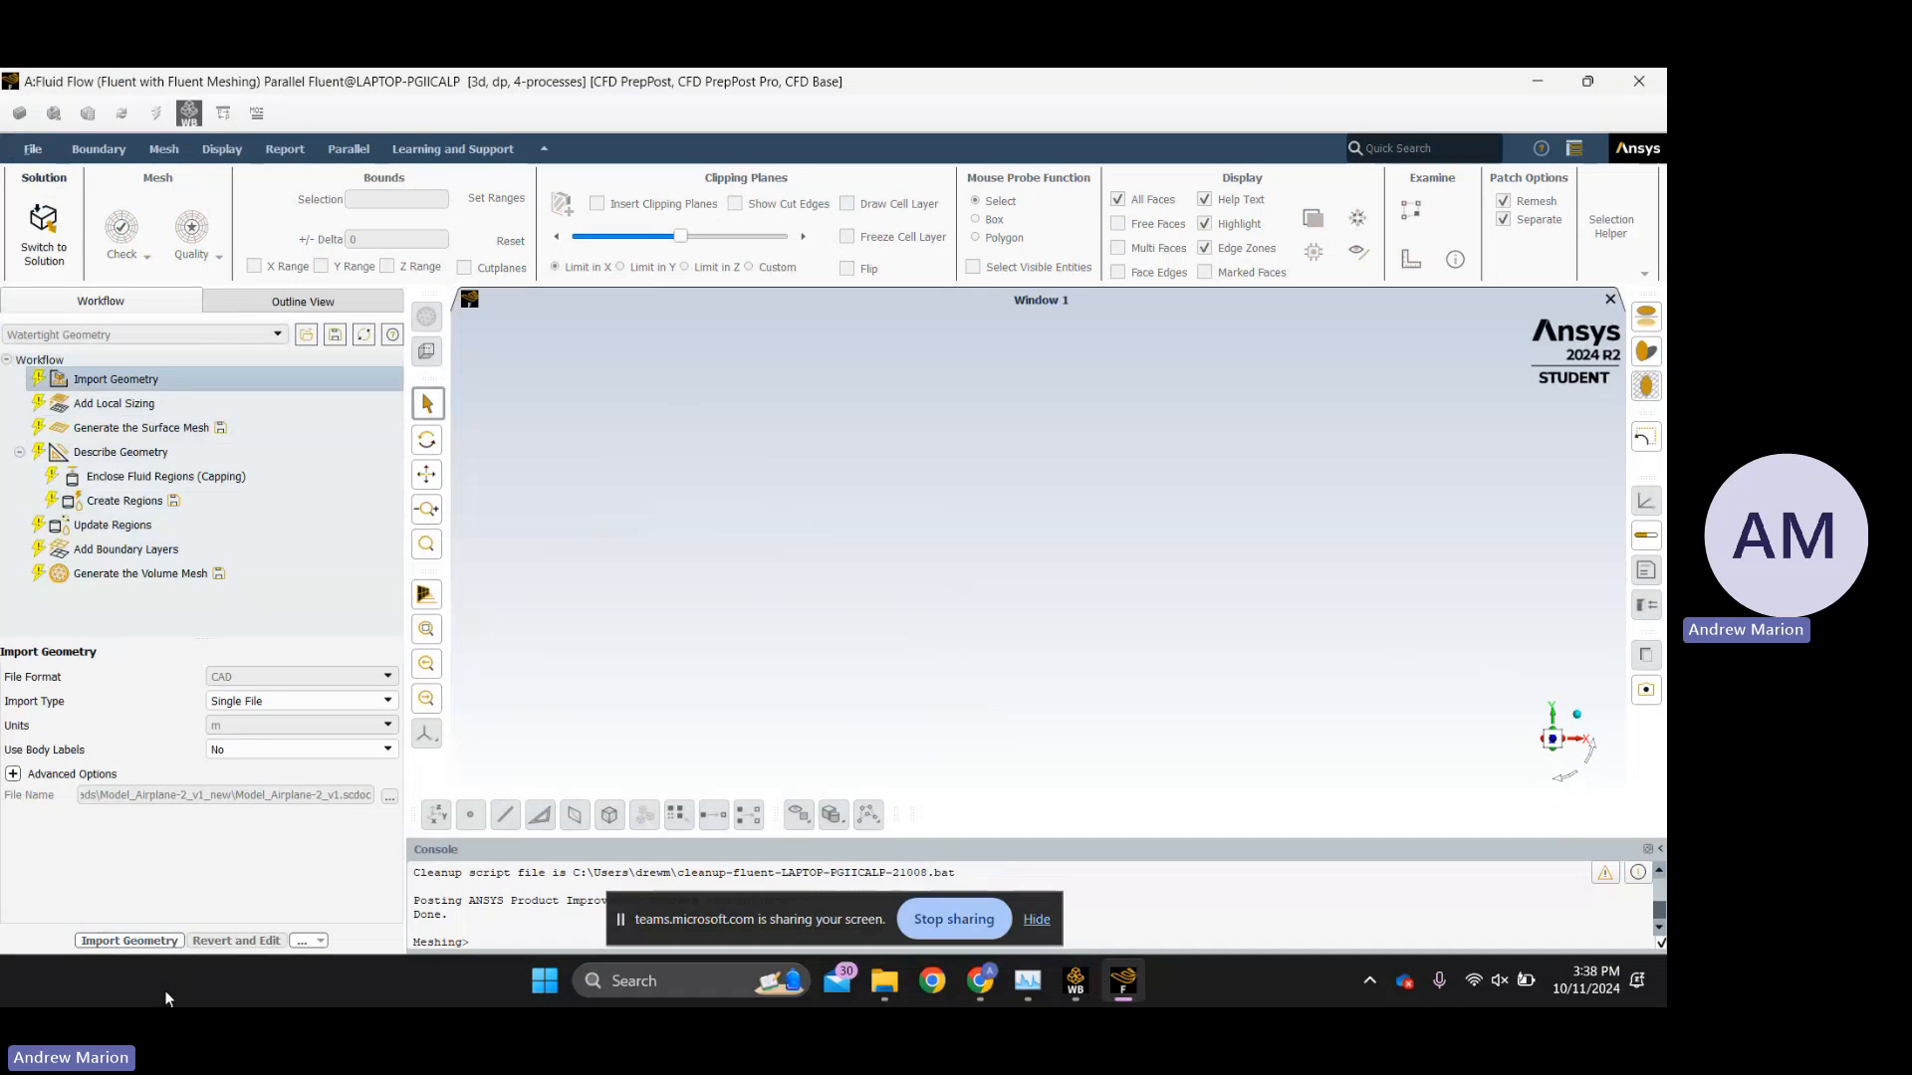
{"action": "left_click", "coordinate": [127, 941]}
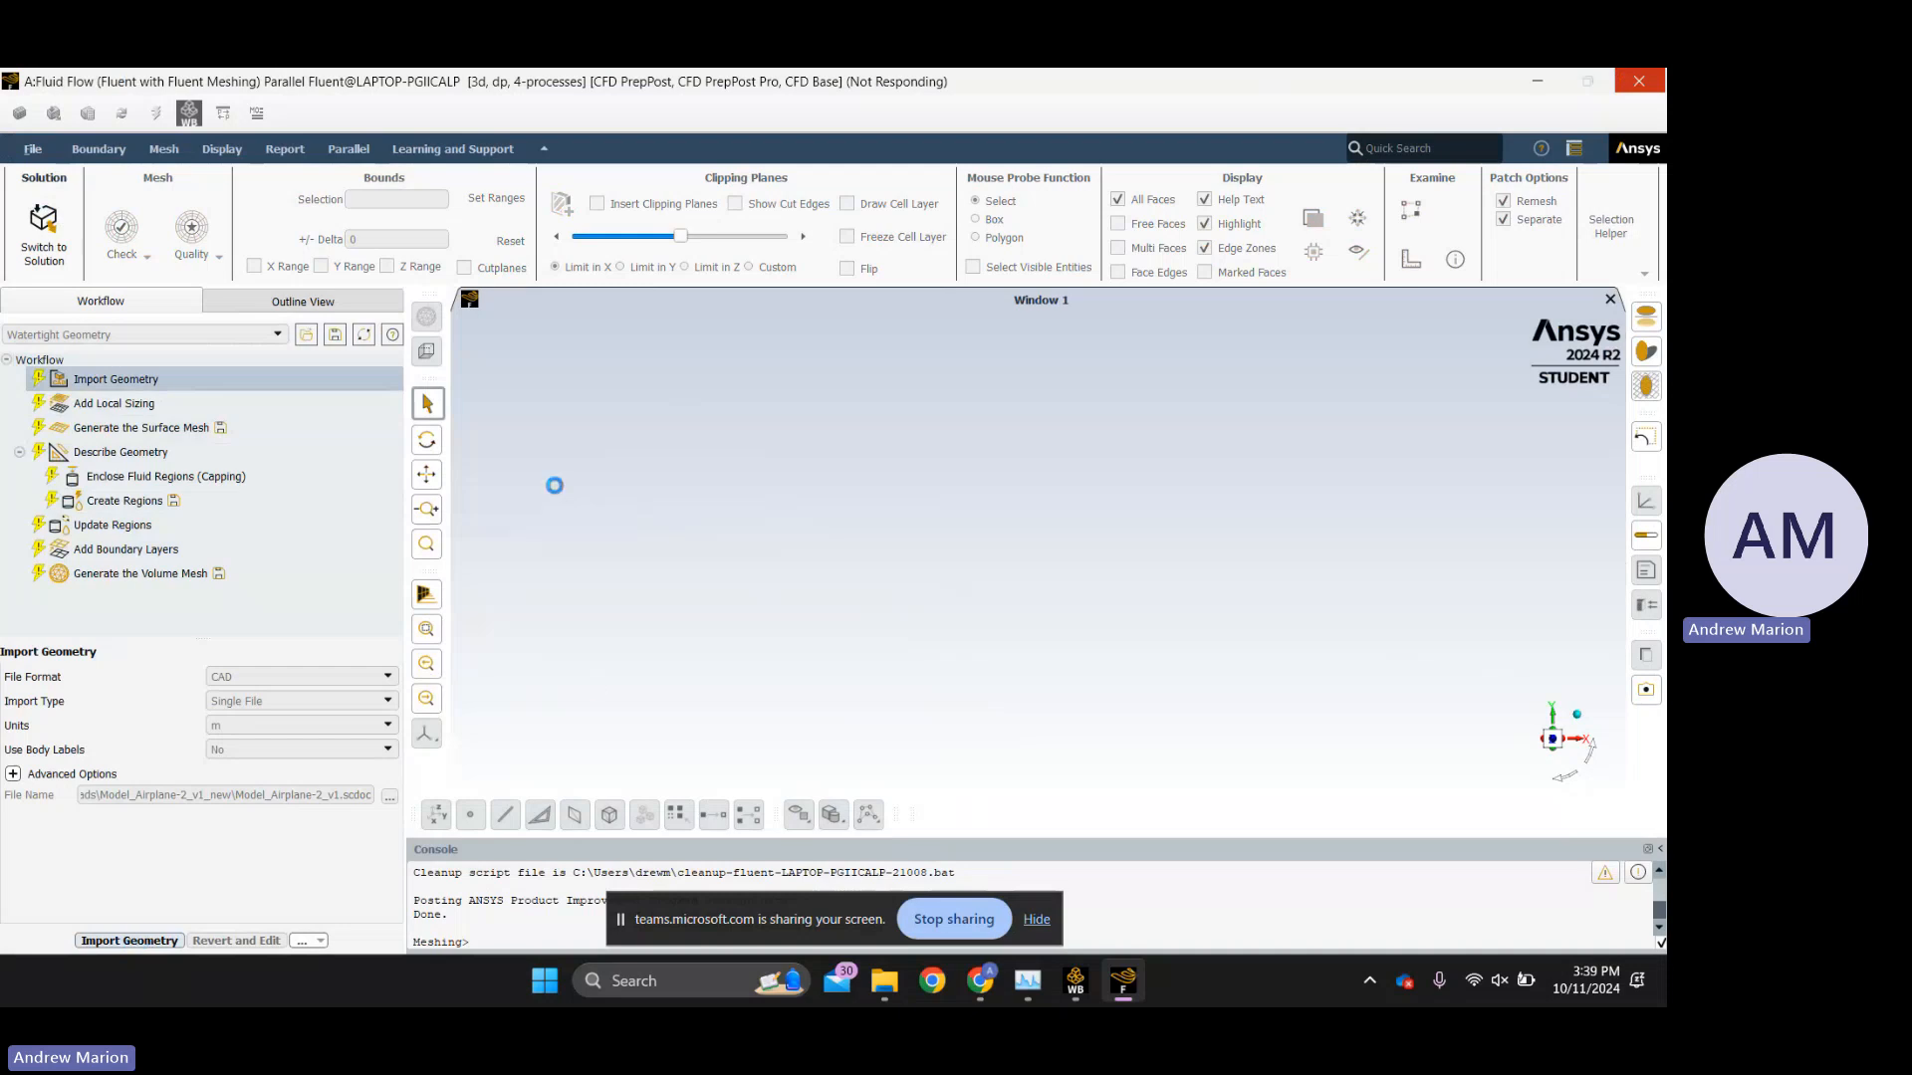
{"action": "left_click", "coordinate": [1036, 918]}
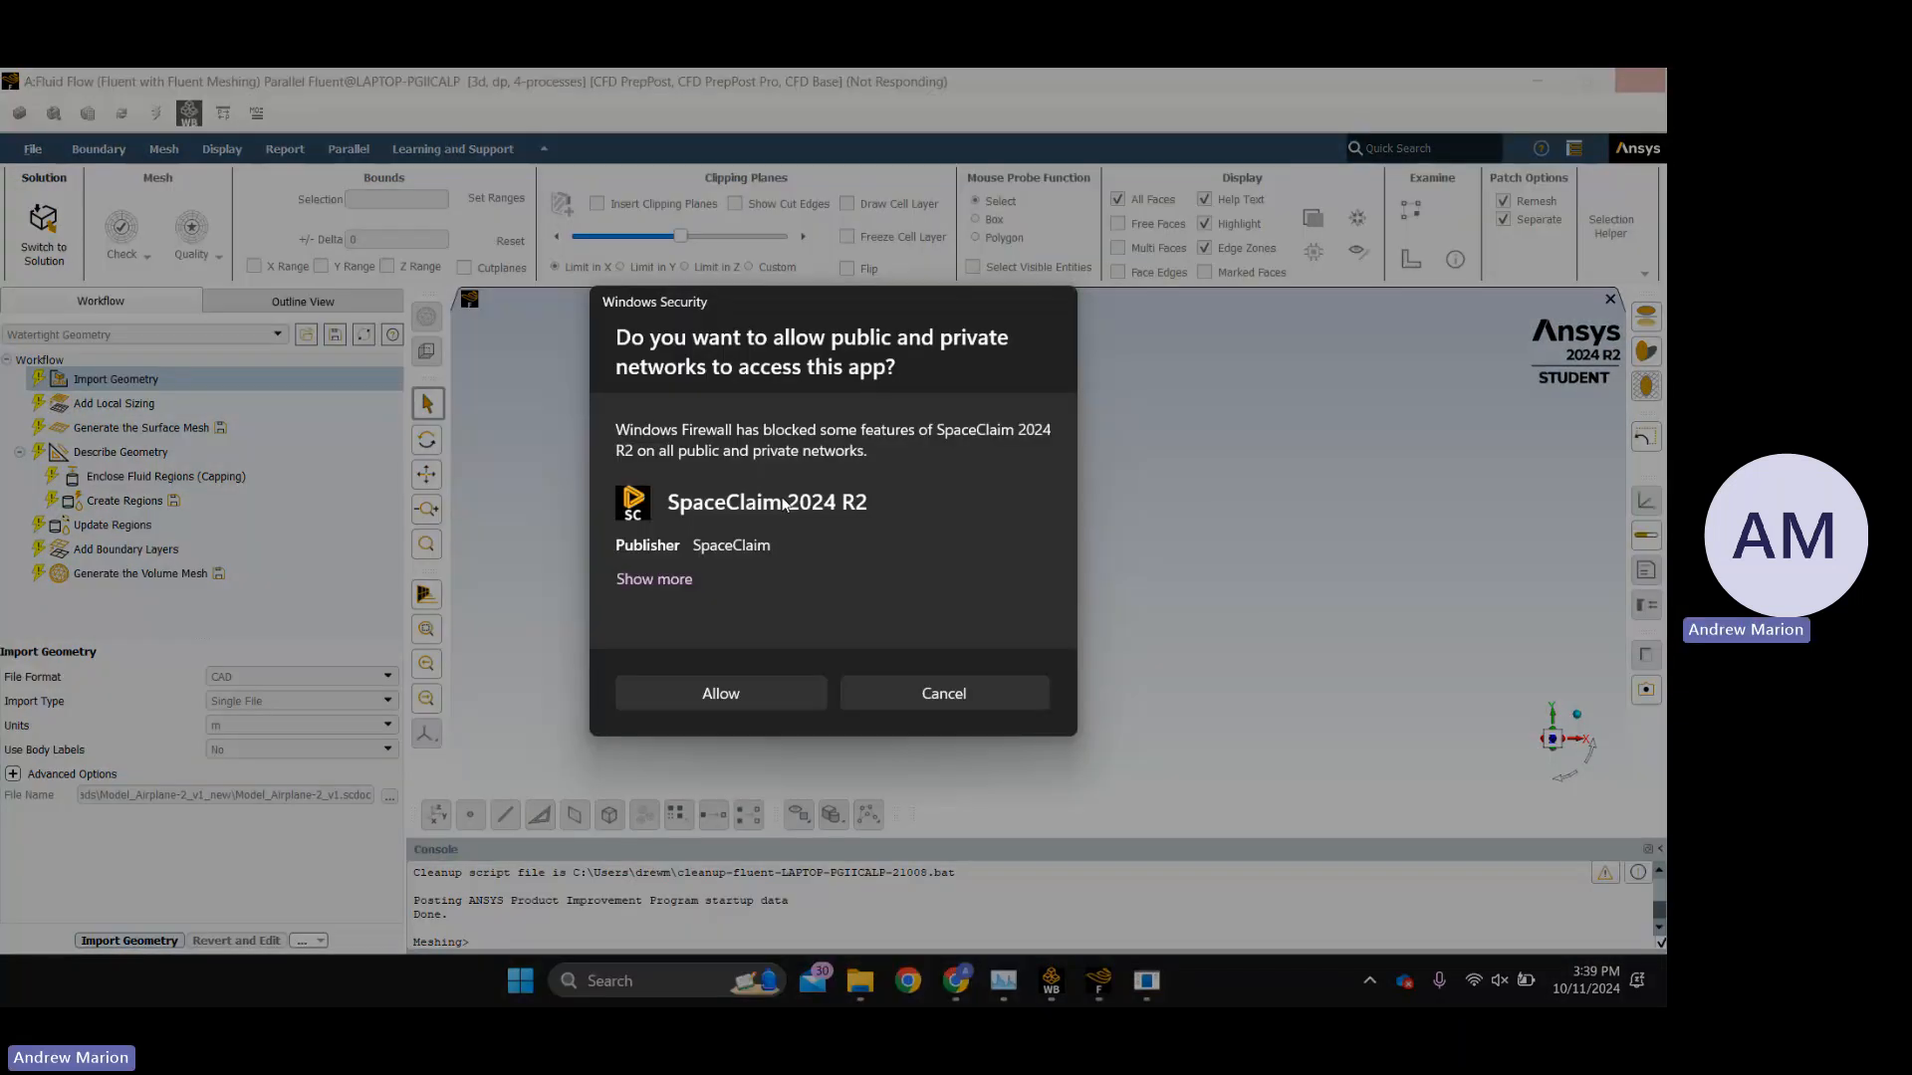
{"action": "left_click", "coordinate": [745, 689]}
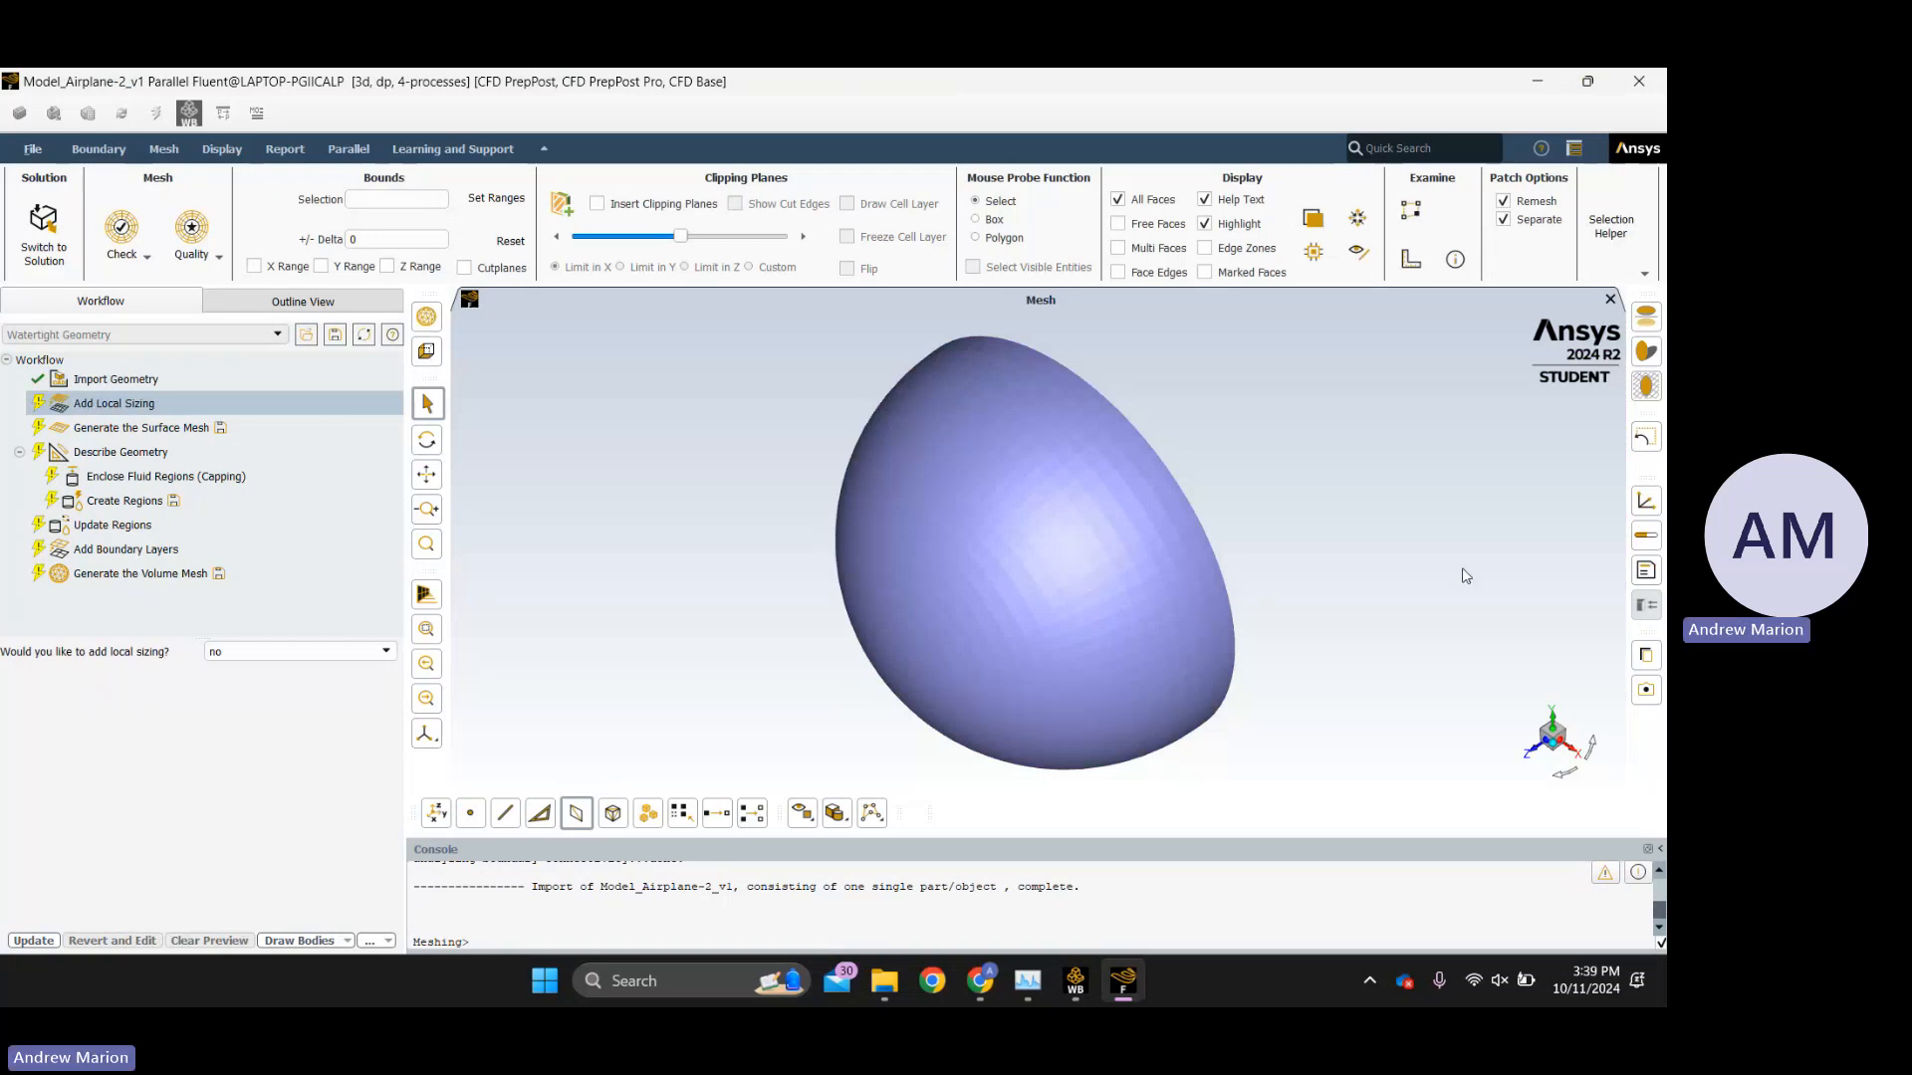
Hide the origin-farfield zone and examine the airplane inside the flow domain.
{"action": "left_click_drag", "start_coordinate": [1473, 670], "coordinate": [1126, 607]}
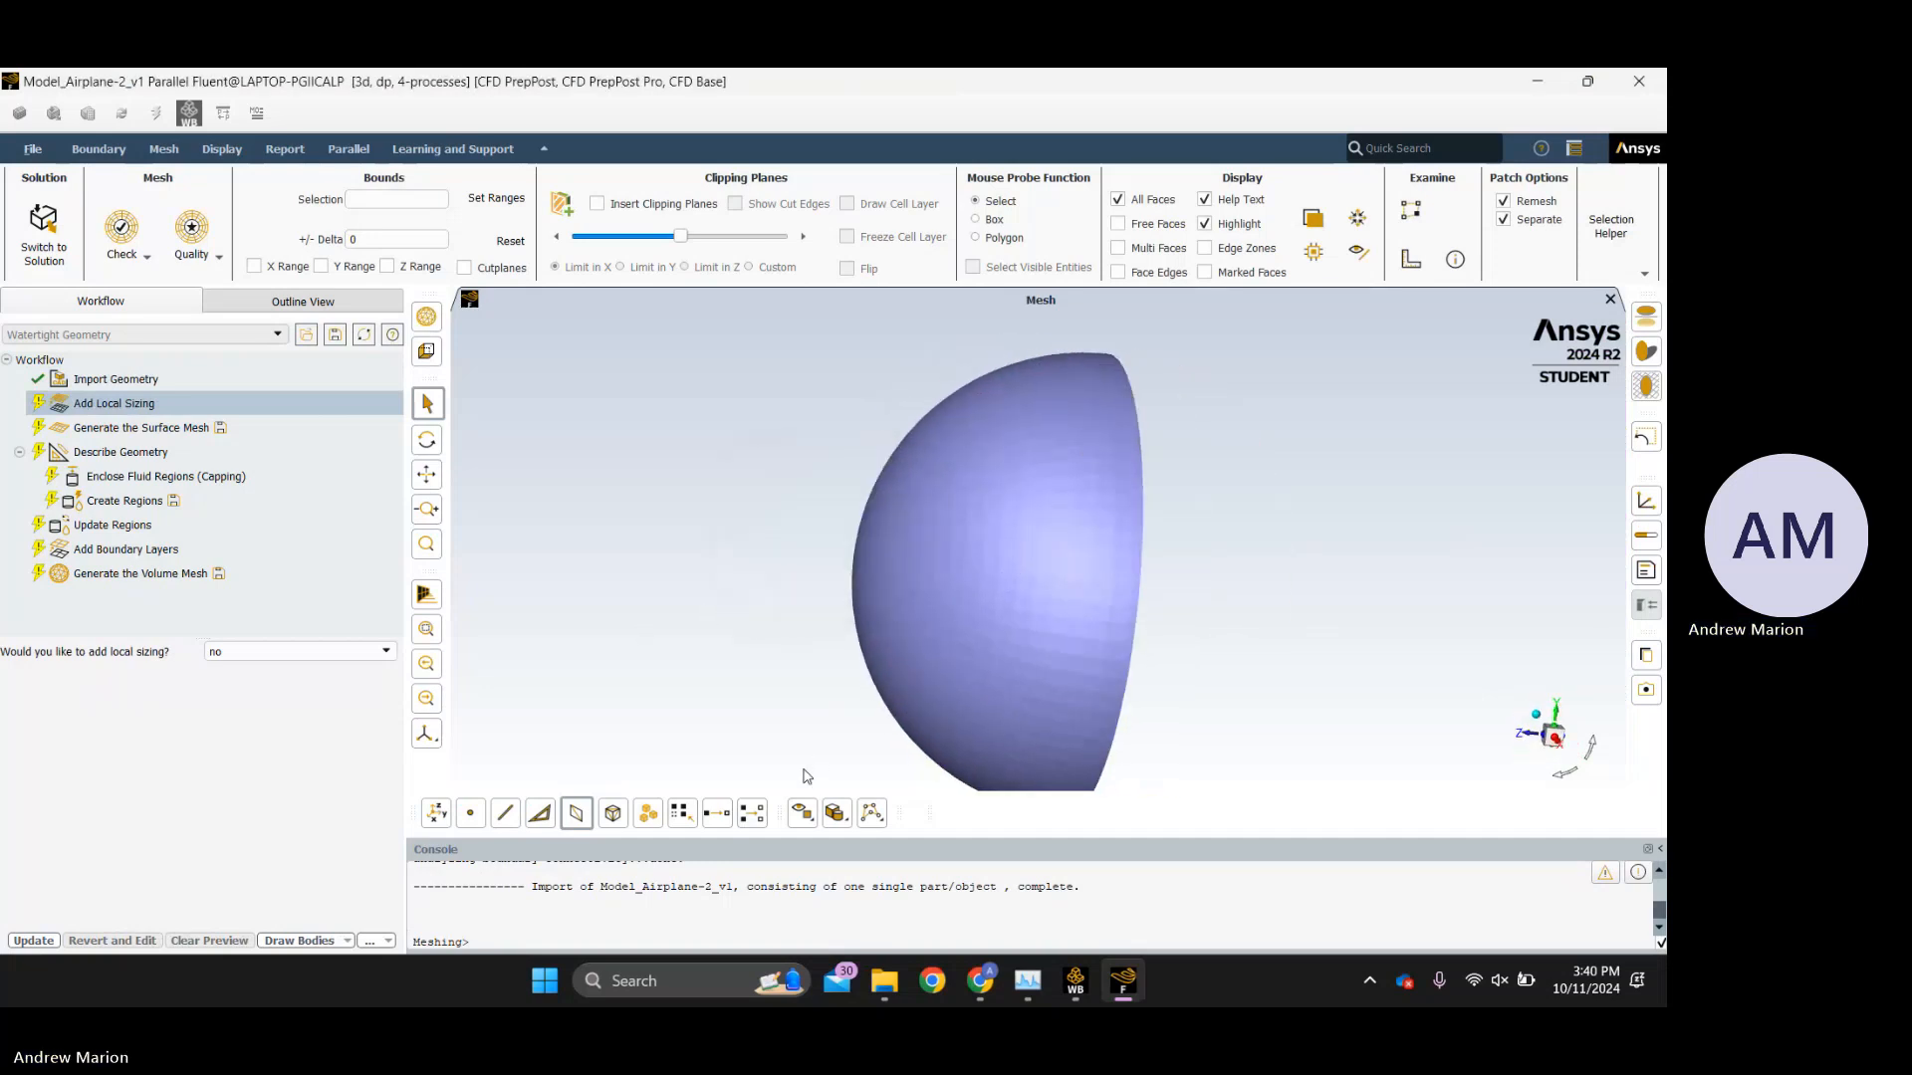
{"action": "left_click", "coordinate": [988, 498]}
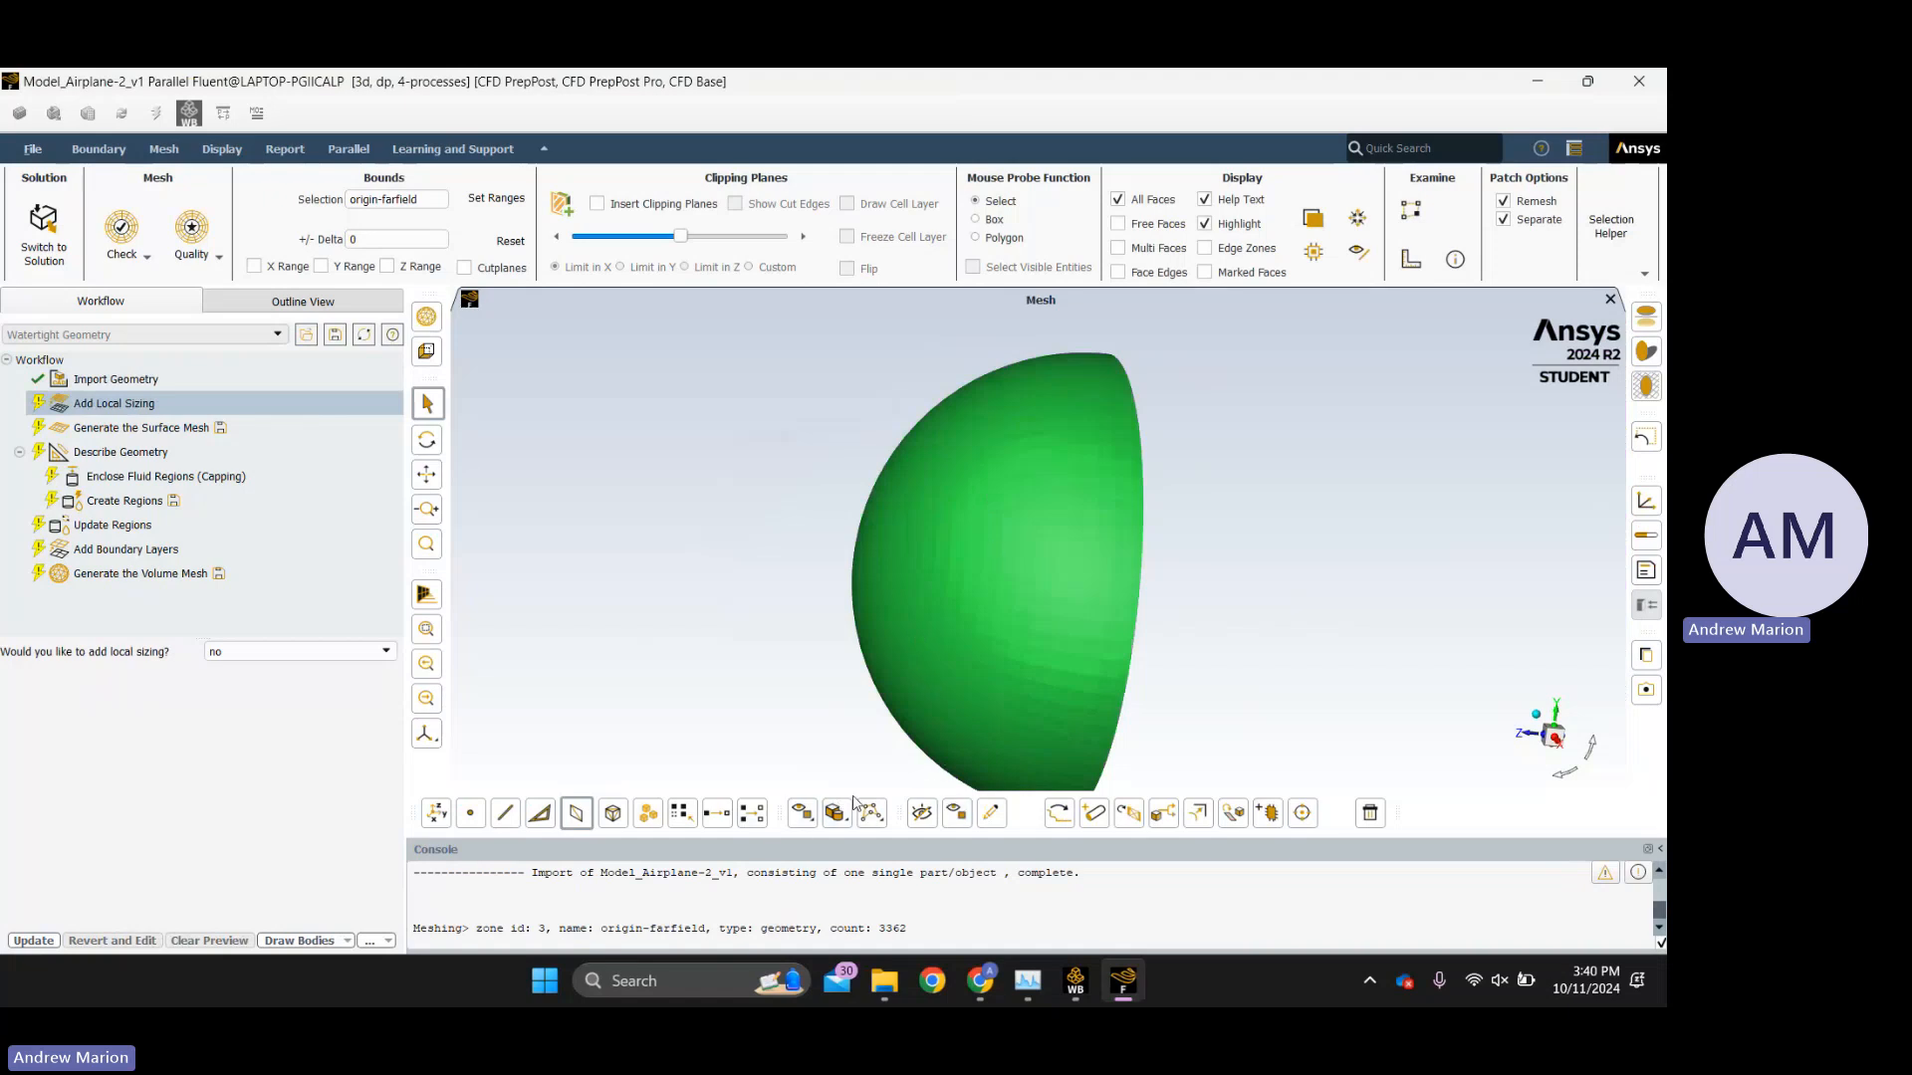
{"action": "left_click", "coordinate": [923, 813]}
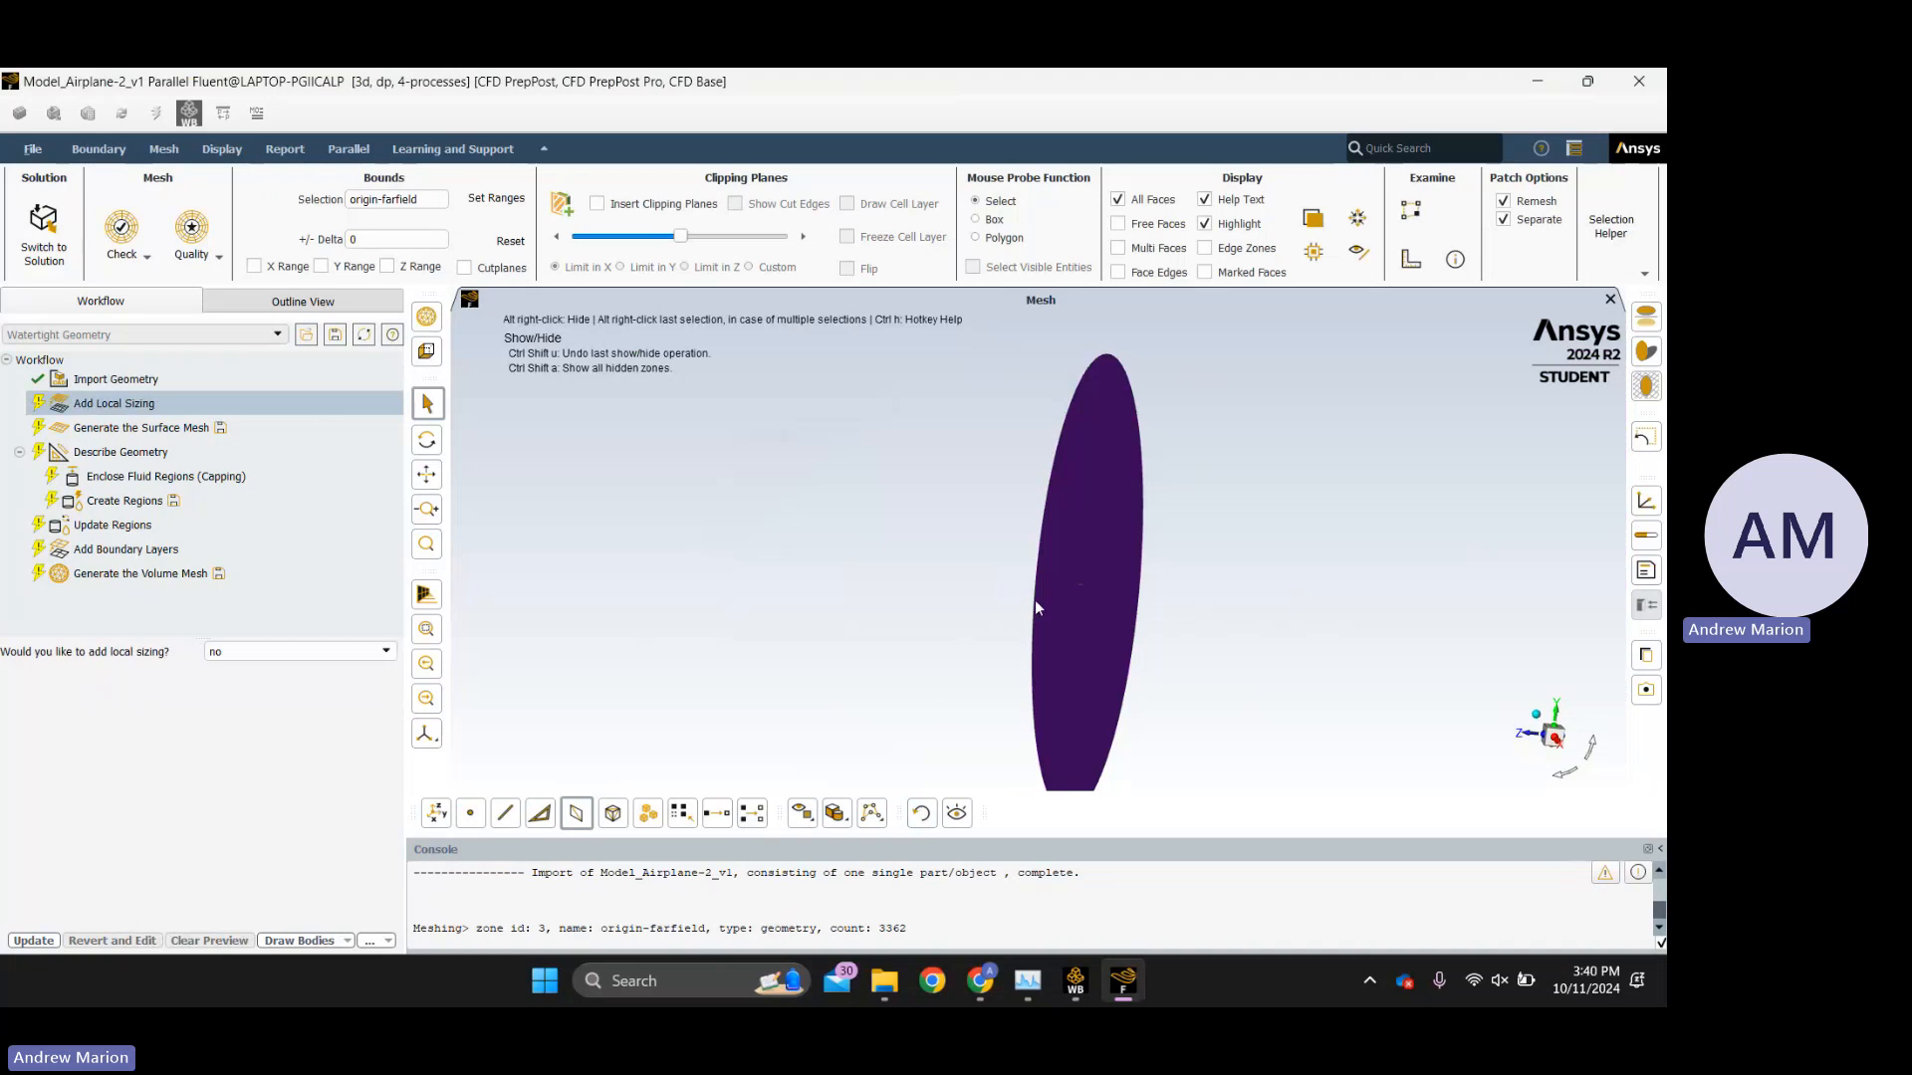
{"action": "scroll", "coordinate": [1037, 607], "scroll_direction": "up", "scroll_amount": 5}
{"action": "scroll", "coordinate": [1203, 620], "scroll_direction": "up", "scroll_amount": 5}
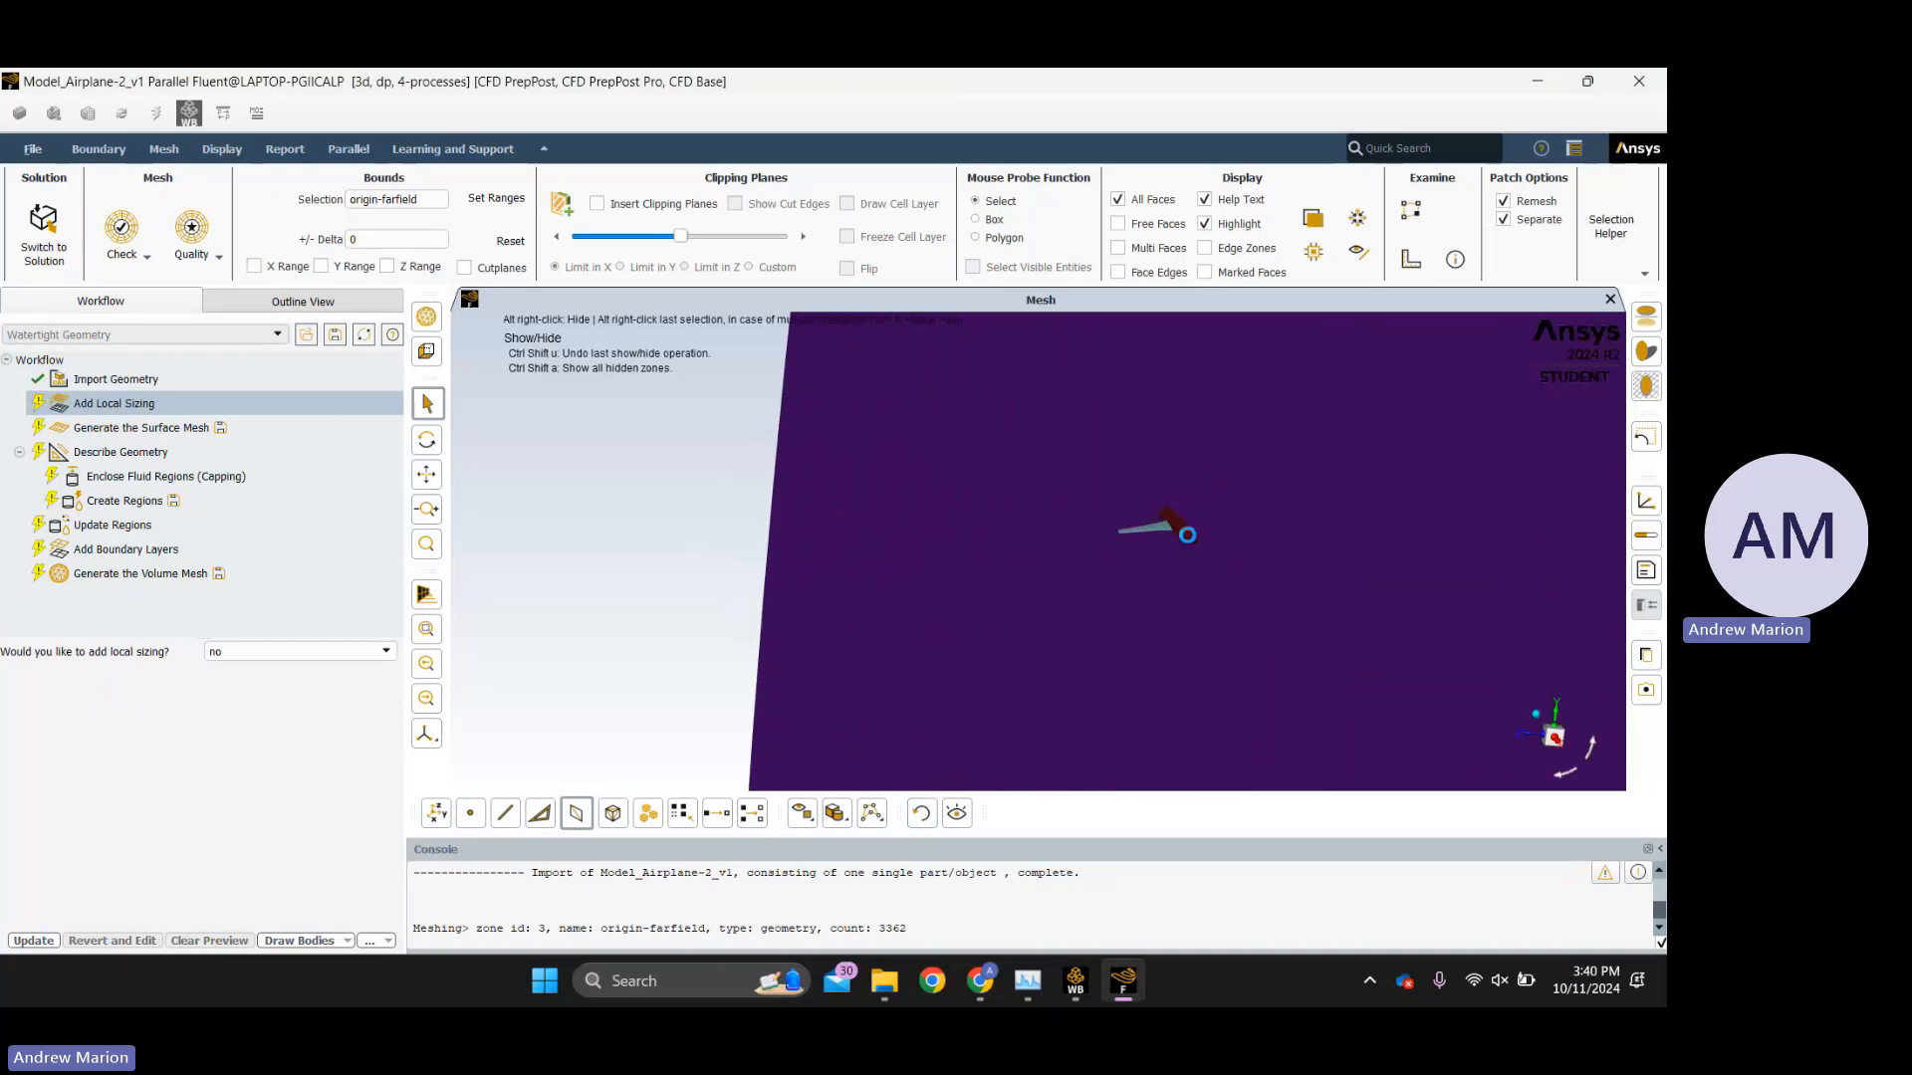
{"action": "left_click_drag", "start_coordinate": [1192, 499], "coordinate": [990, 472]}
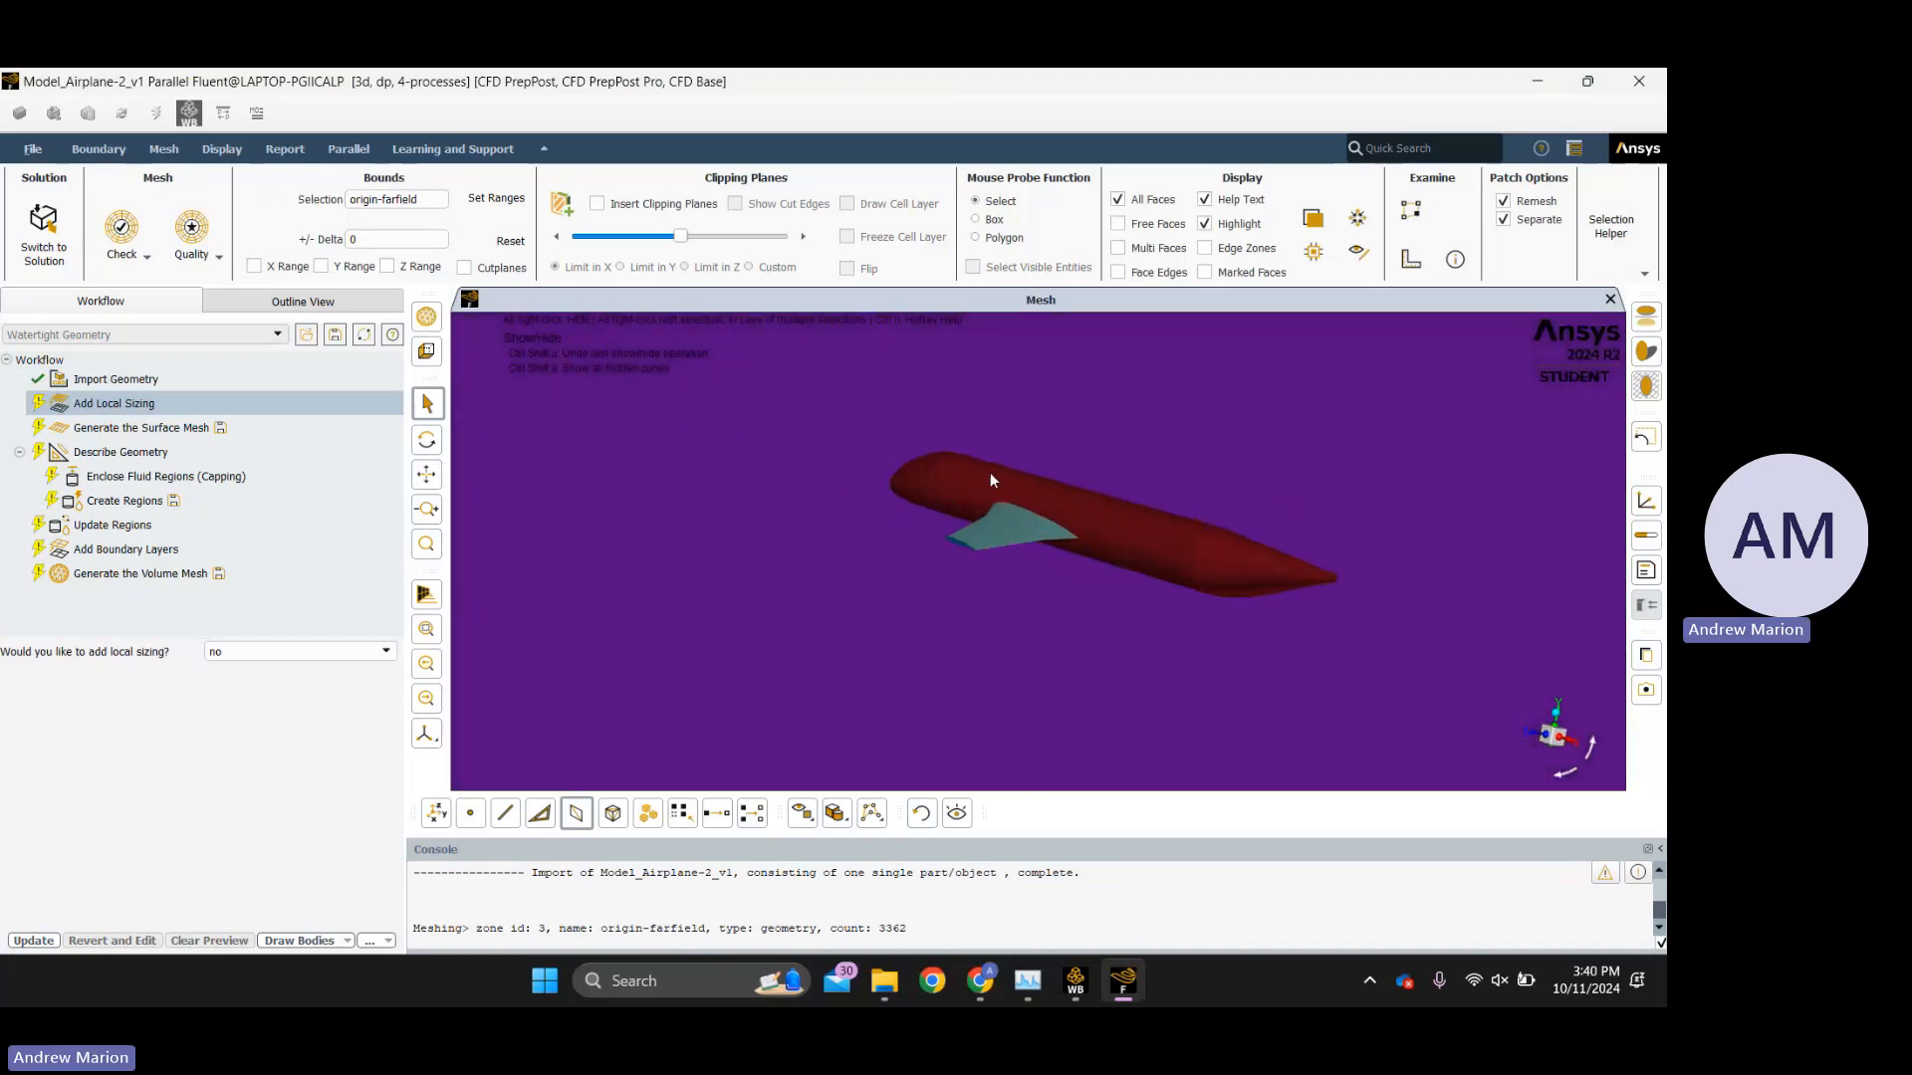
{"action": "scroll", "coordinate": [1032, 464], "scroll_direction": "up", "scroll_amount": 2}
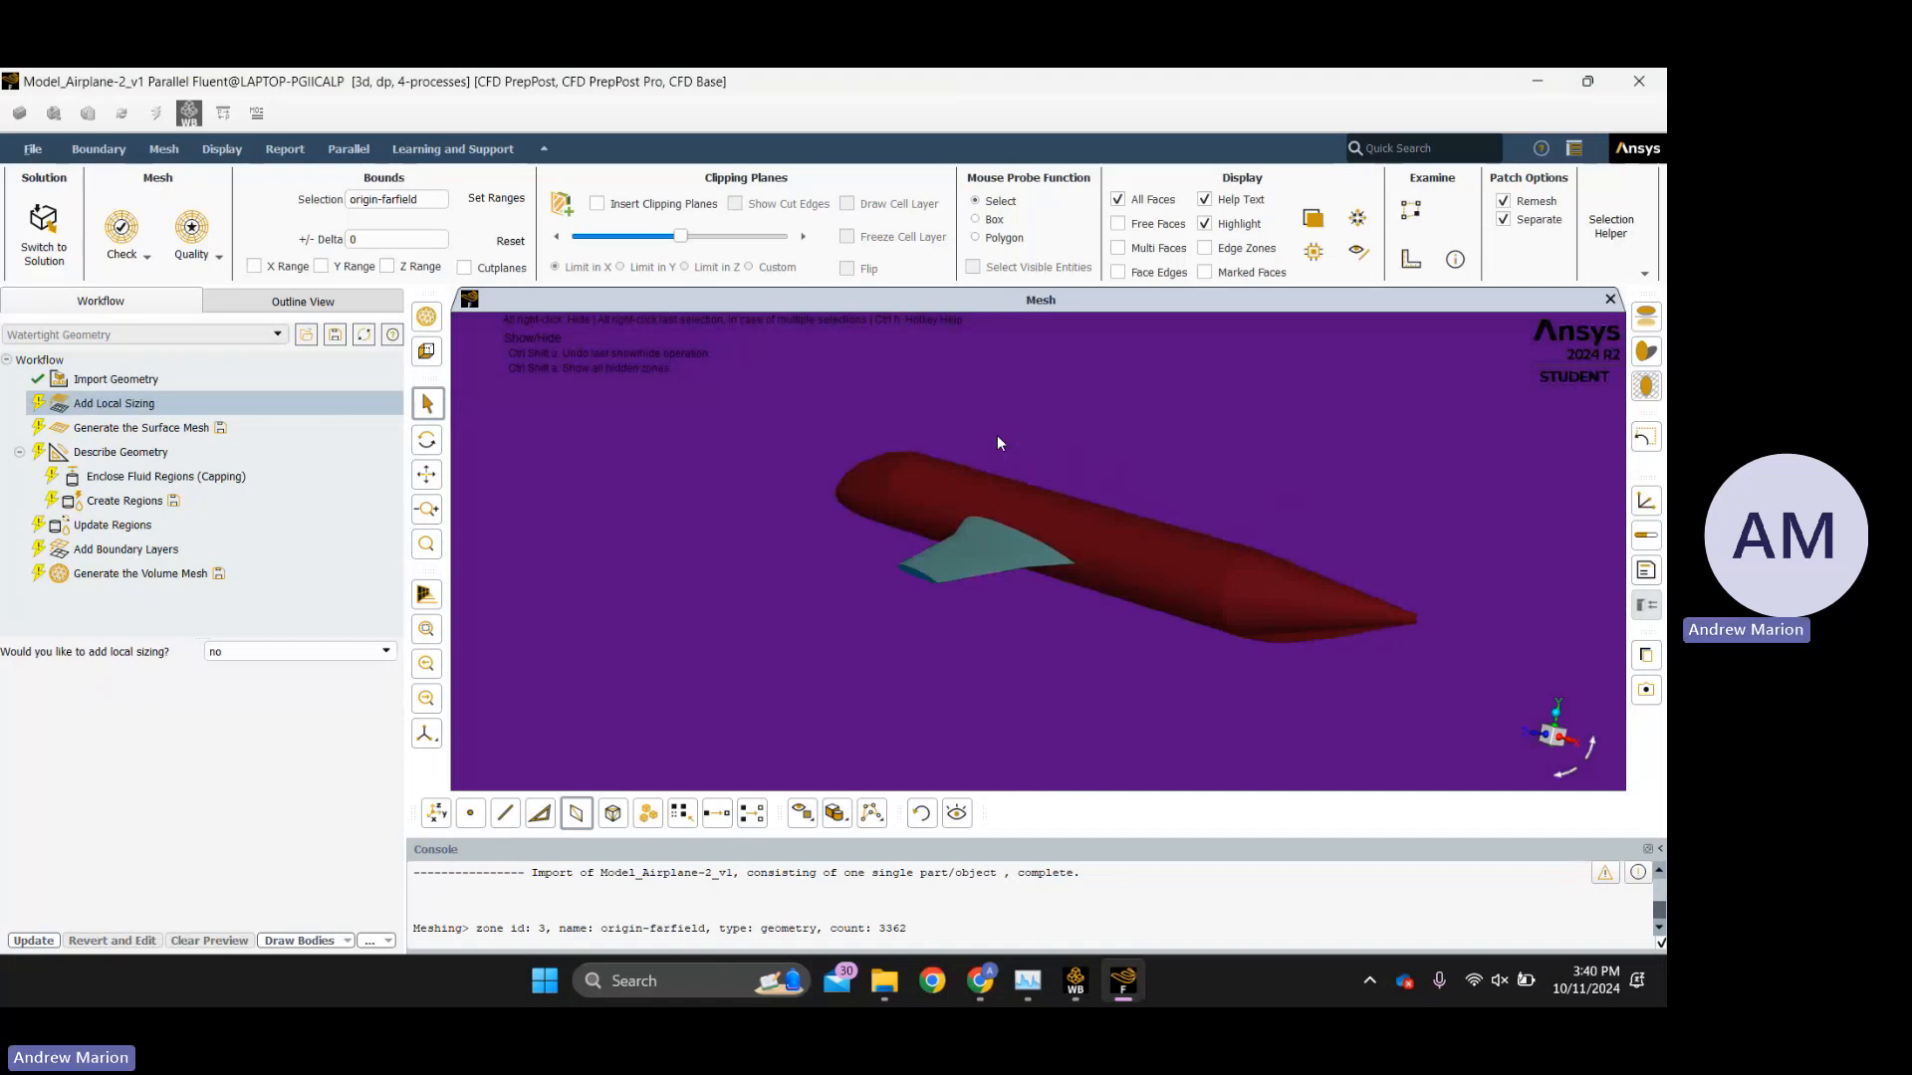
{"action": "scroll", "coordinate": [506, 410], "scroll_direction": "down", "scroll_amount": 12}
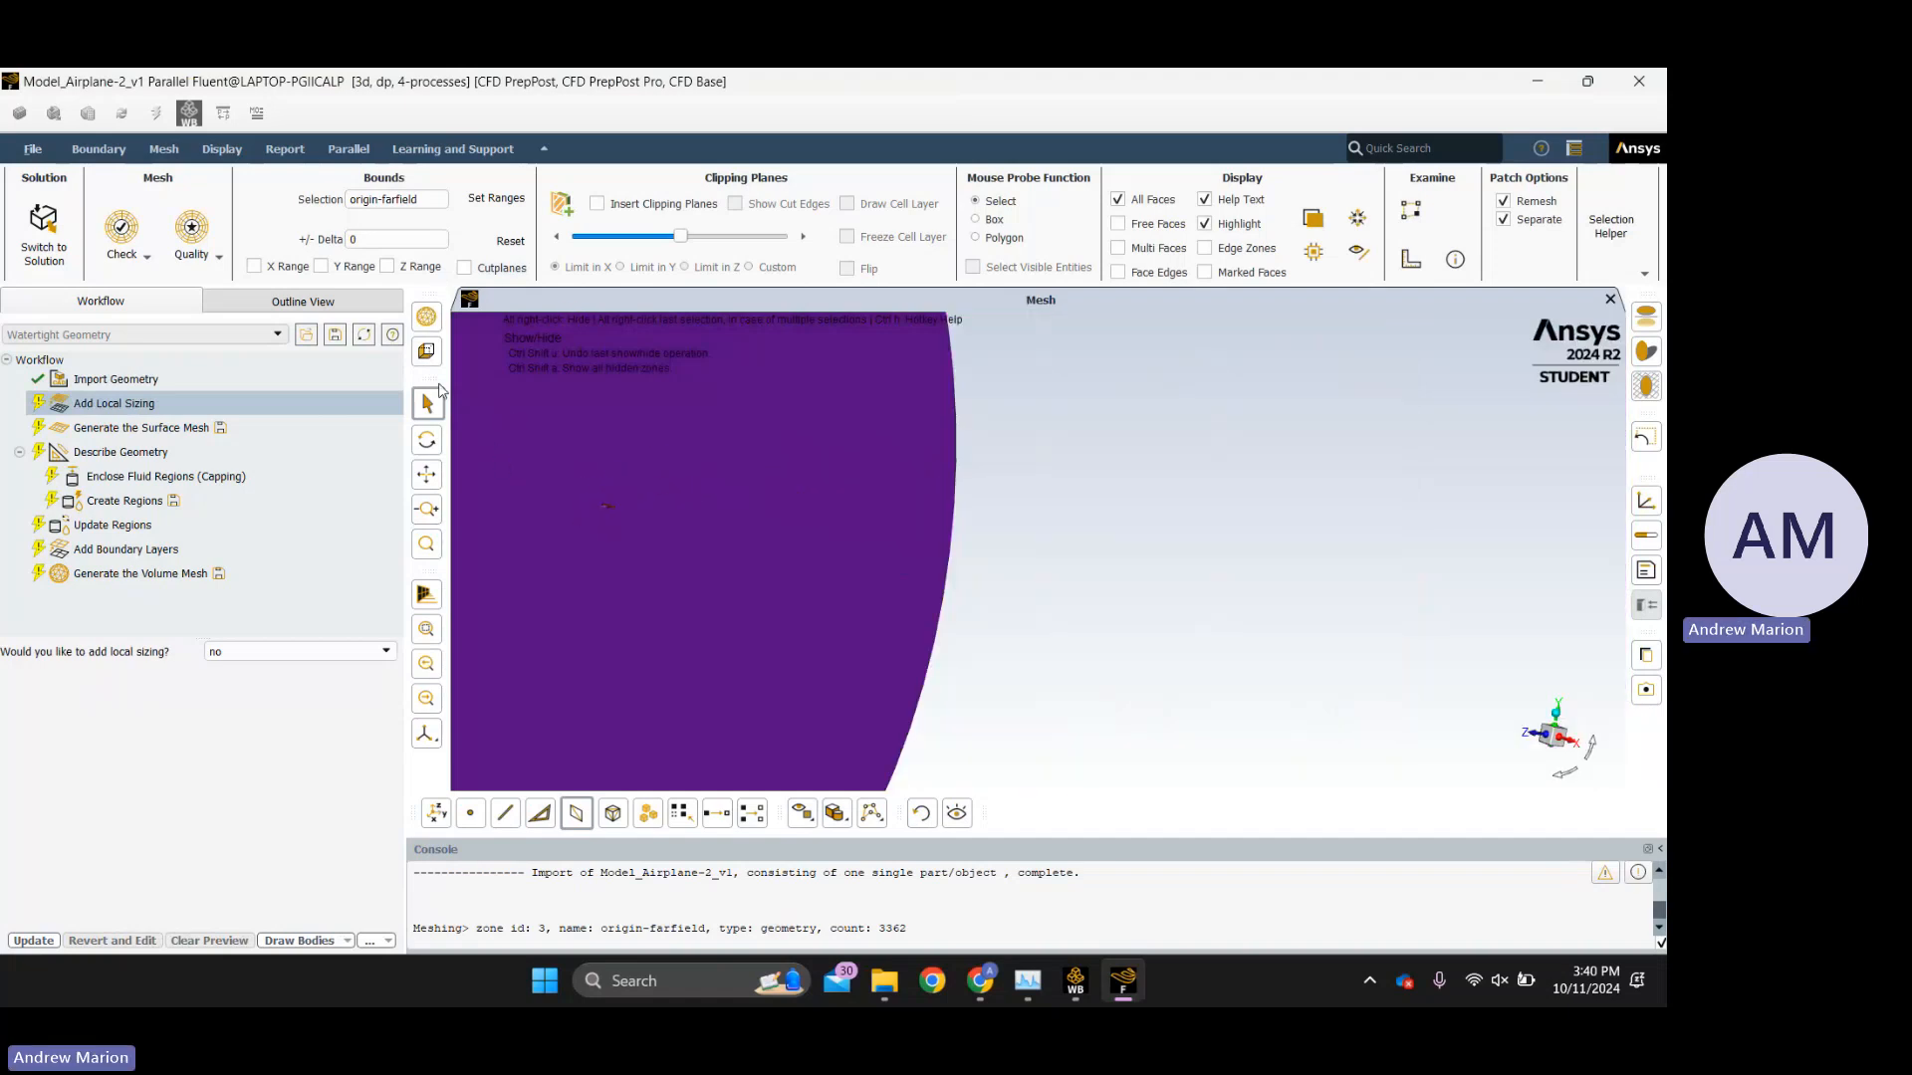
Display all face zones again through the Display Grid settings.
{"action": "left_click", "coordinate": [428, 318]}
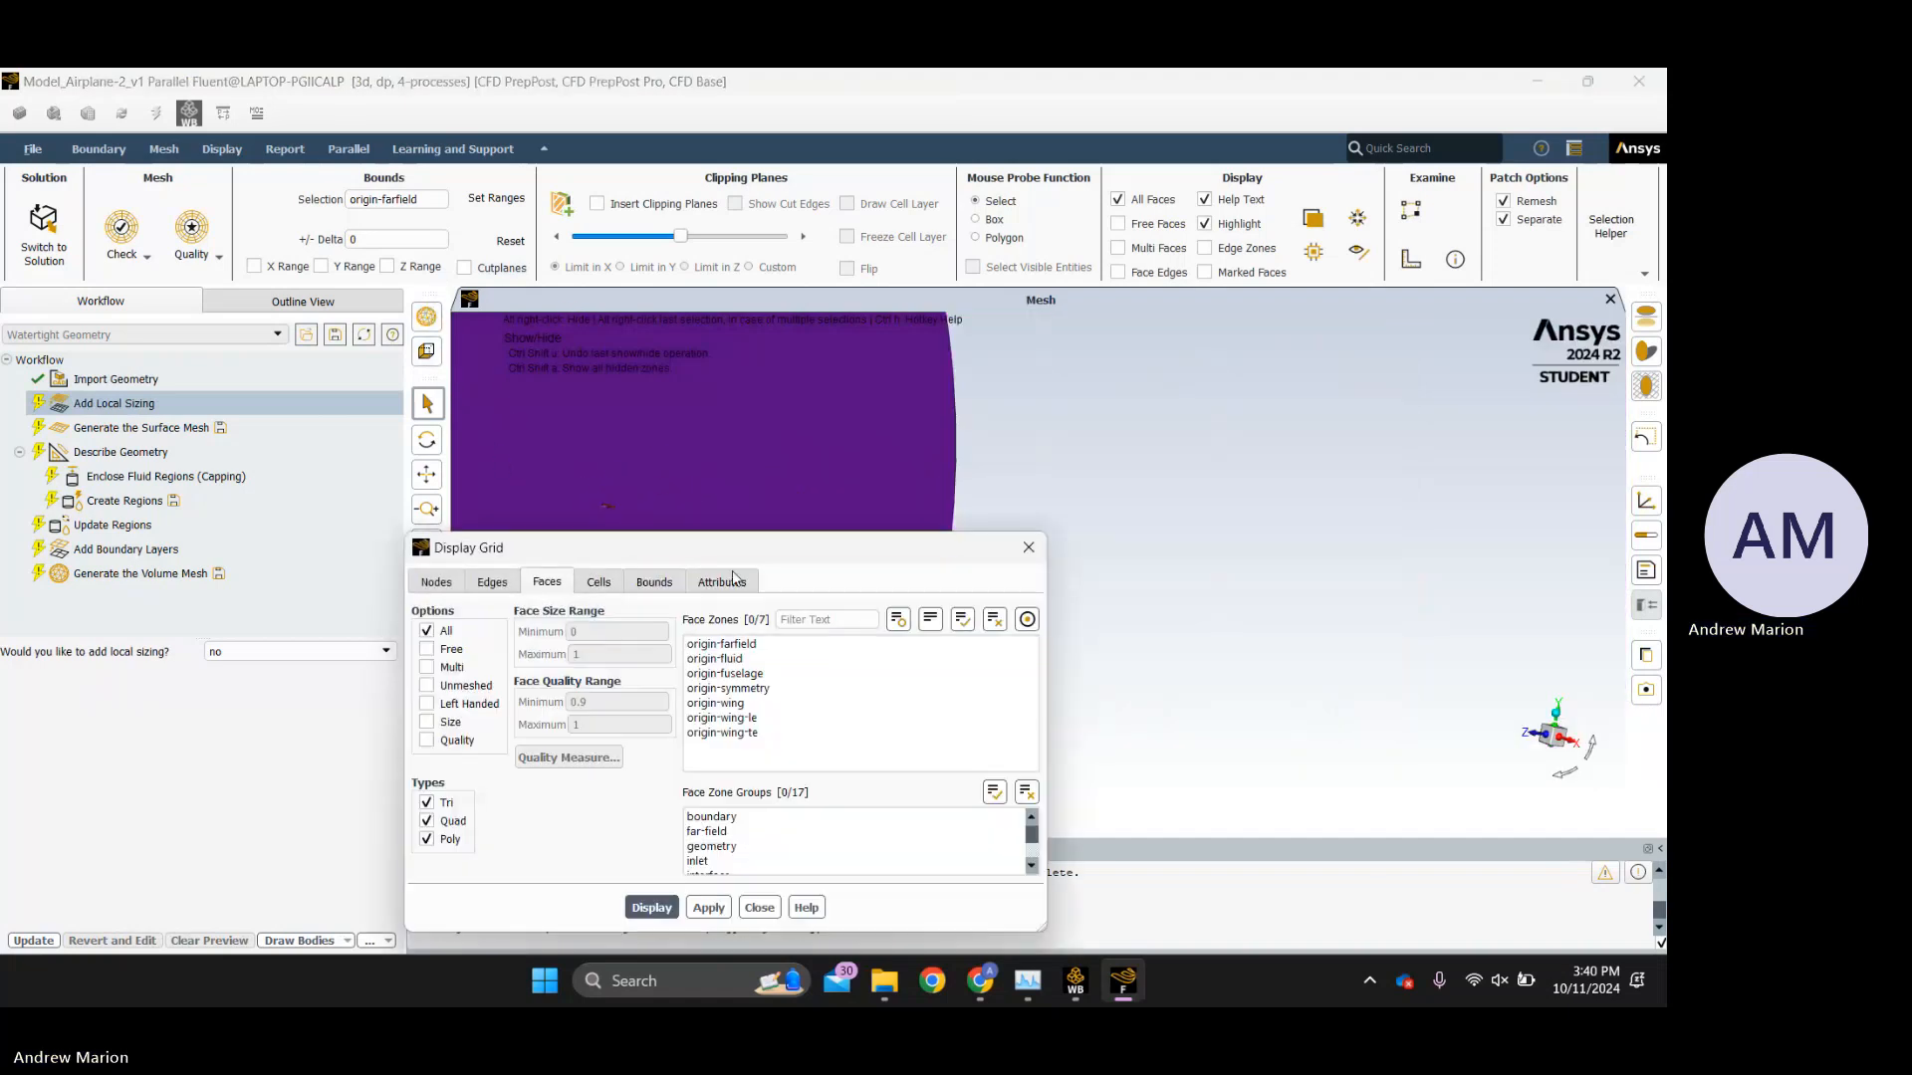
{"action": "left_click", "coordinate": [962, 619]}
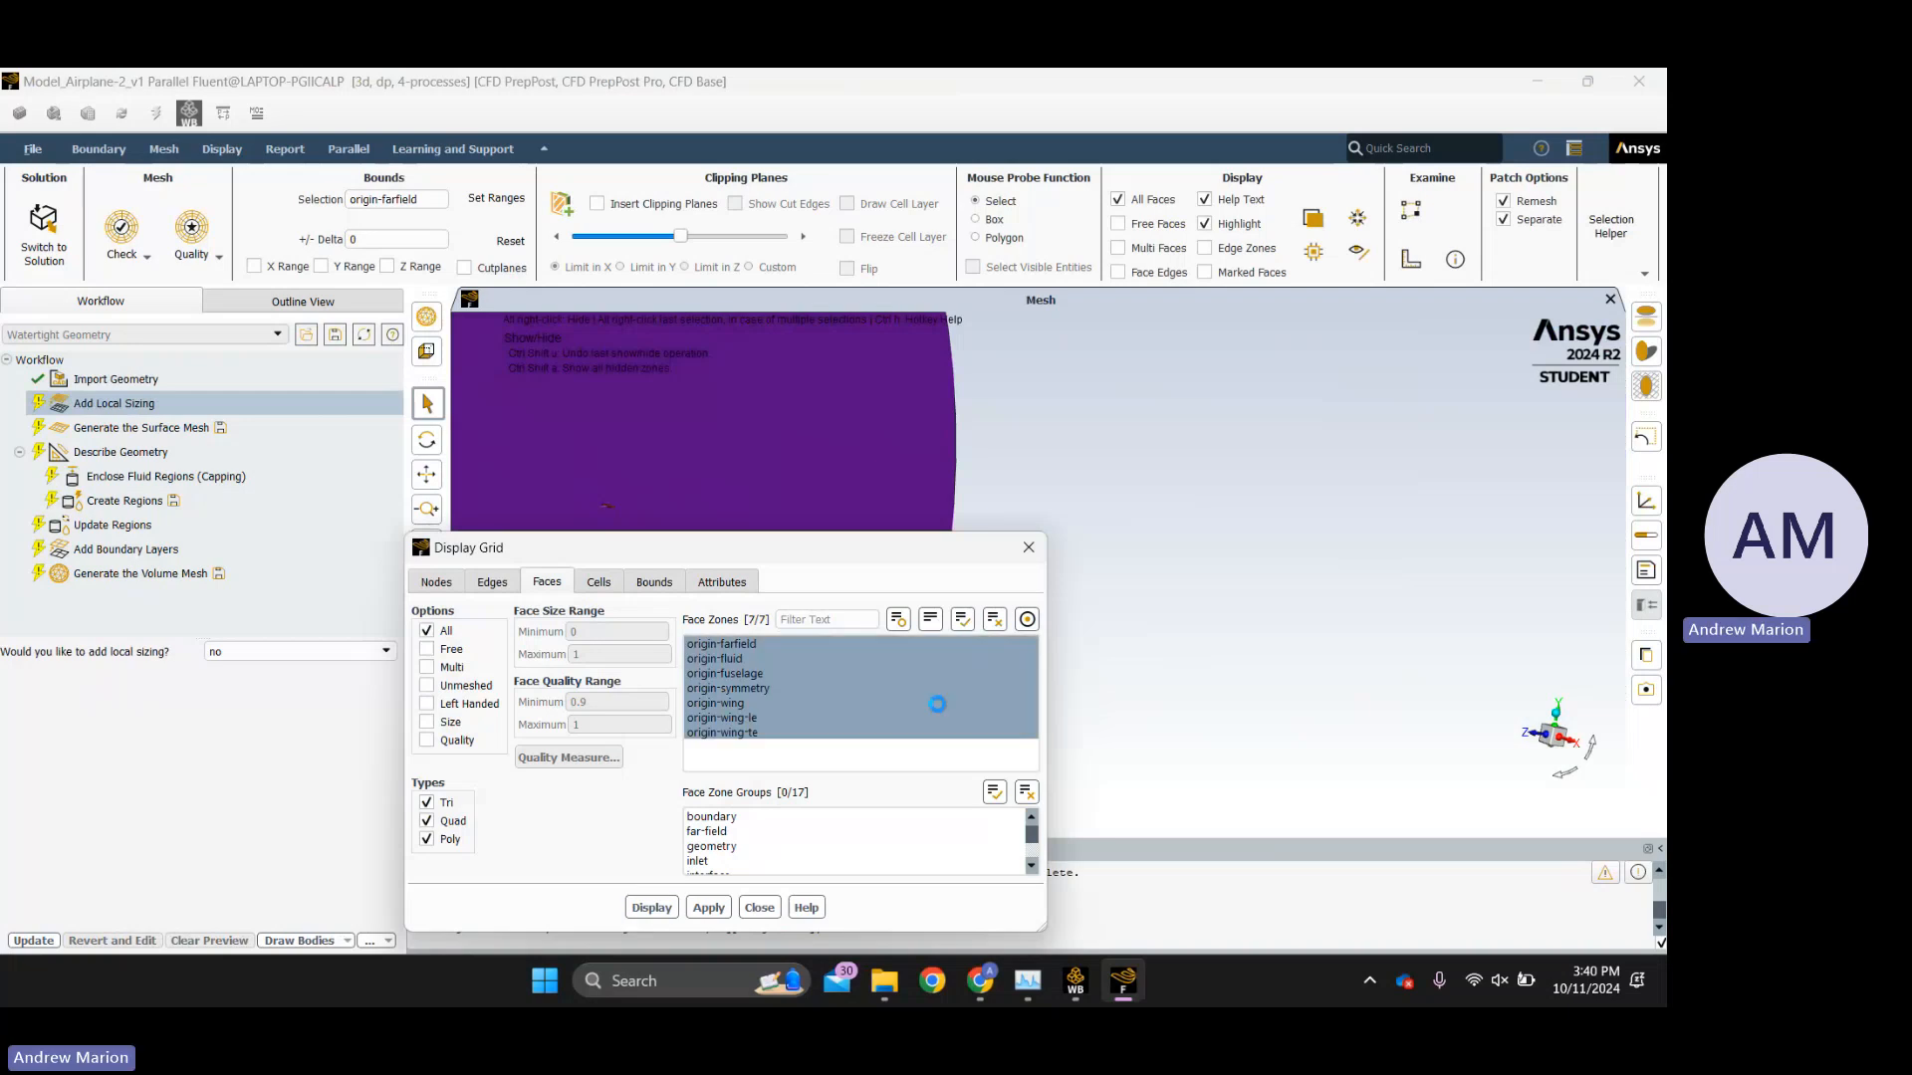
{"action": "left_click", "coordinate": [652, 907]}
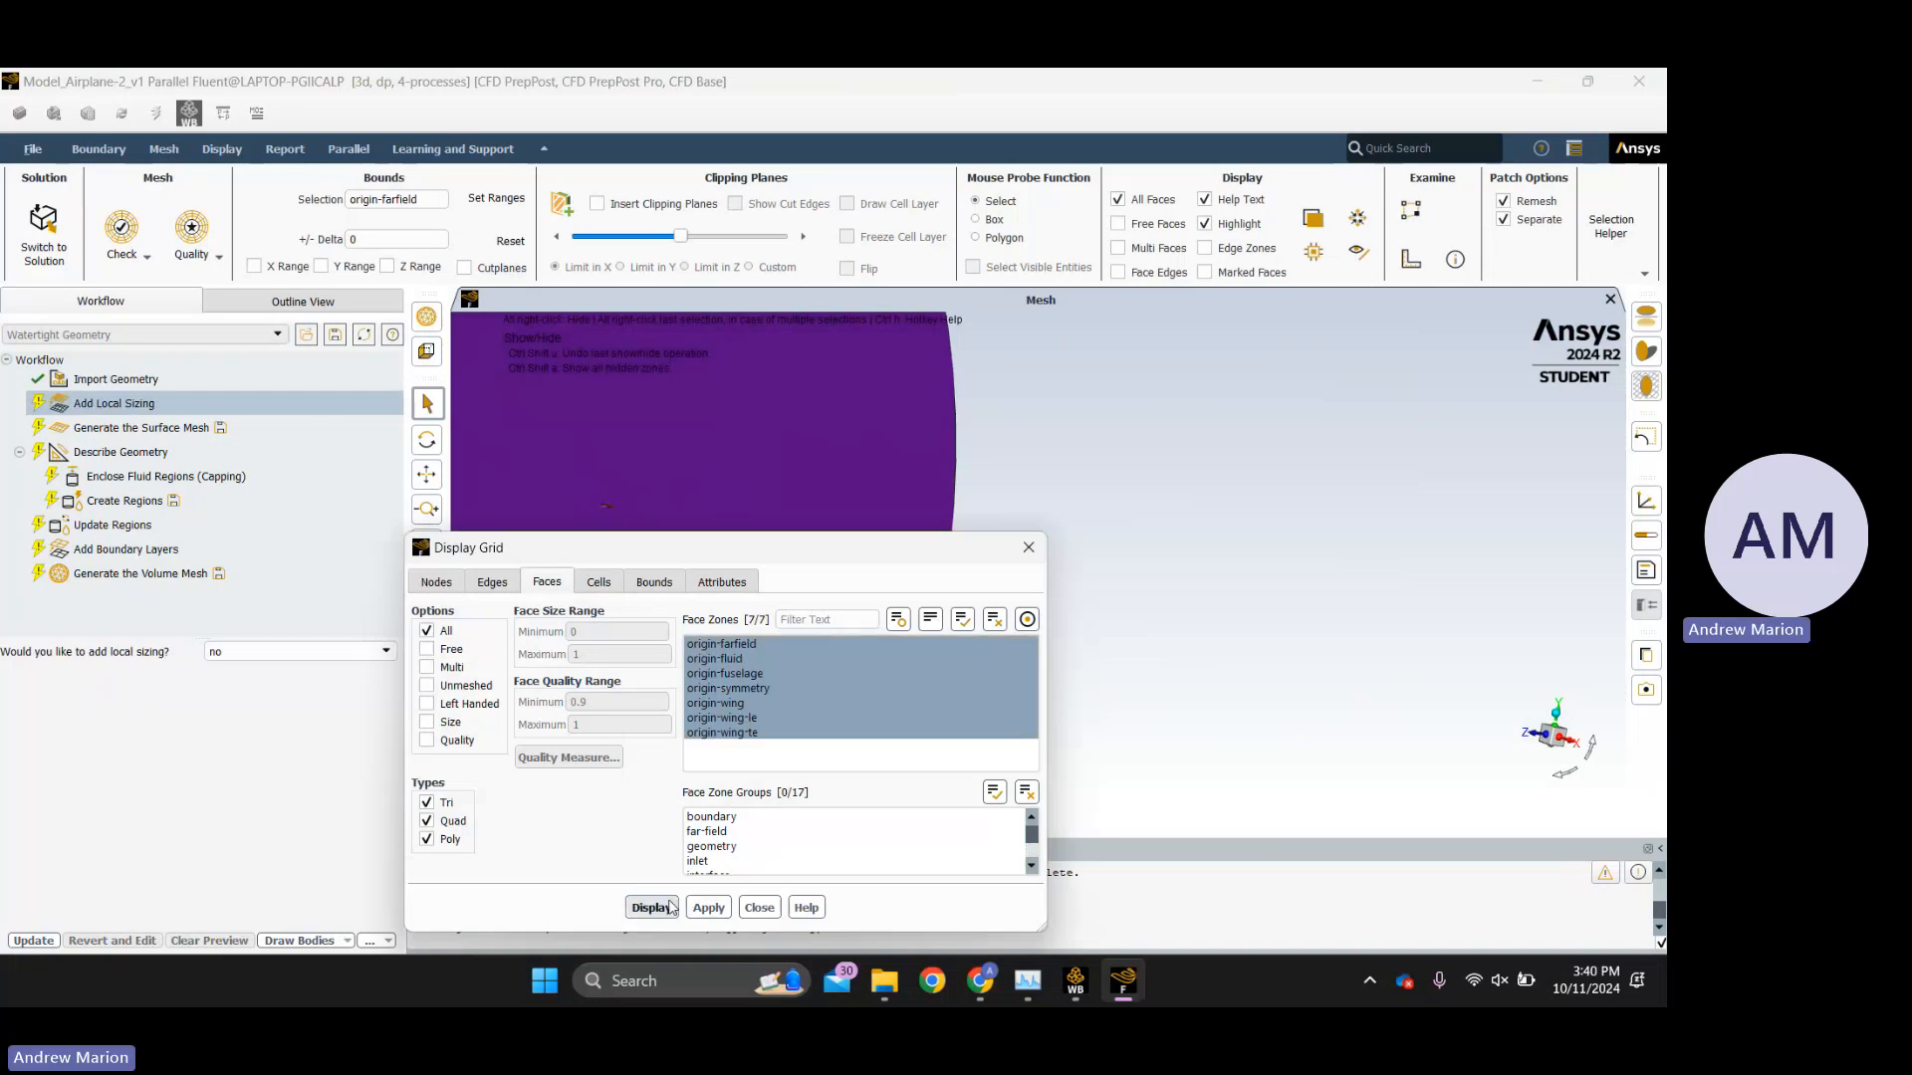
{"action": "left_click", "coordinate": [1029, 546]}
Try hiding the origin-symmetry and origin-farfield zones together, and undo the hide.
{"action": "left_click_drag", "start_coordinate": [910, 610], "coordinate": [762, 542]}
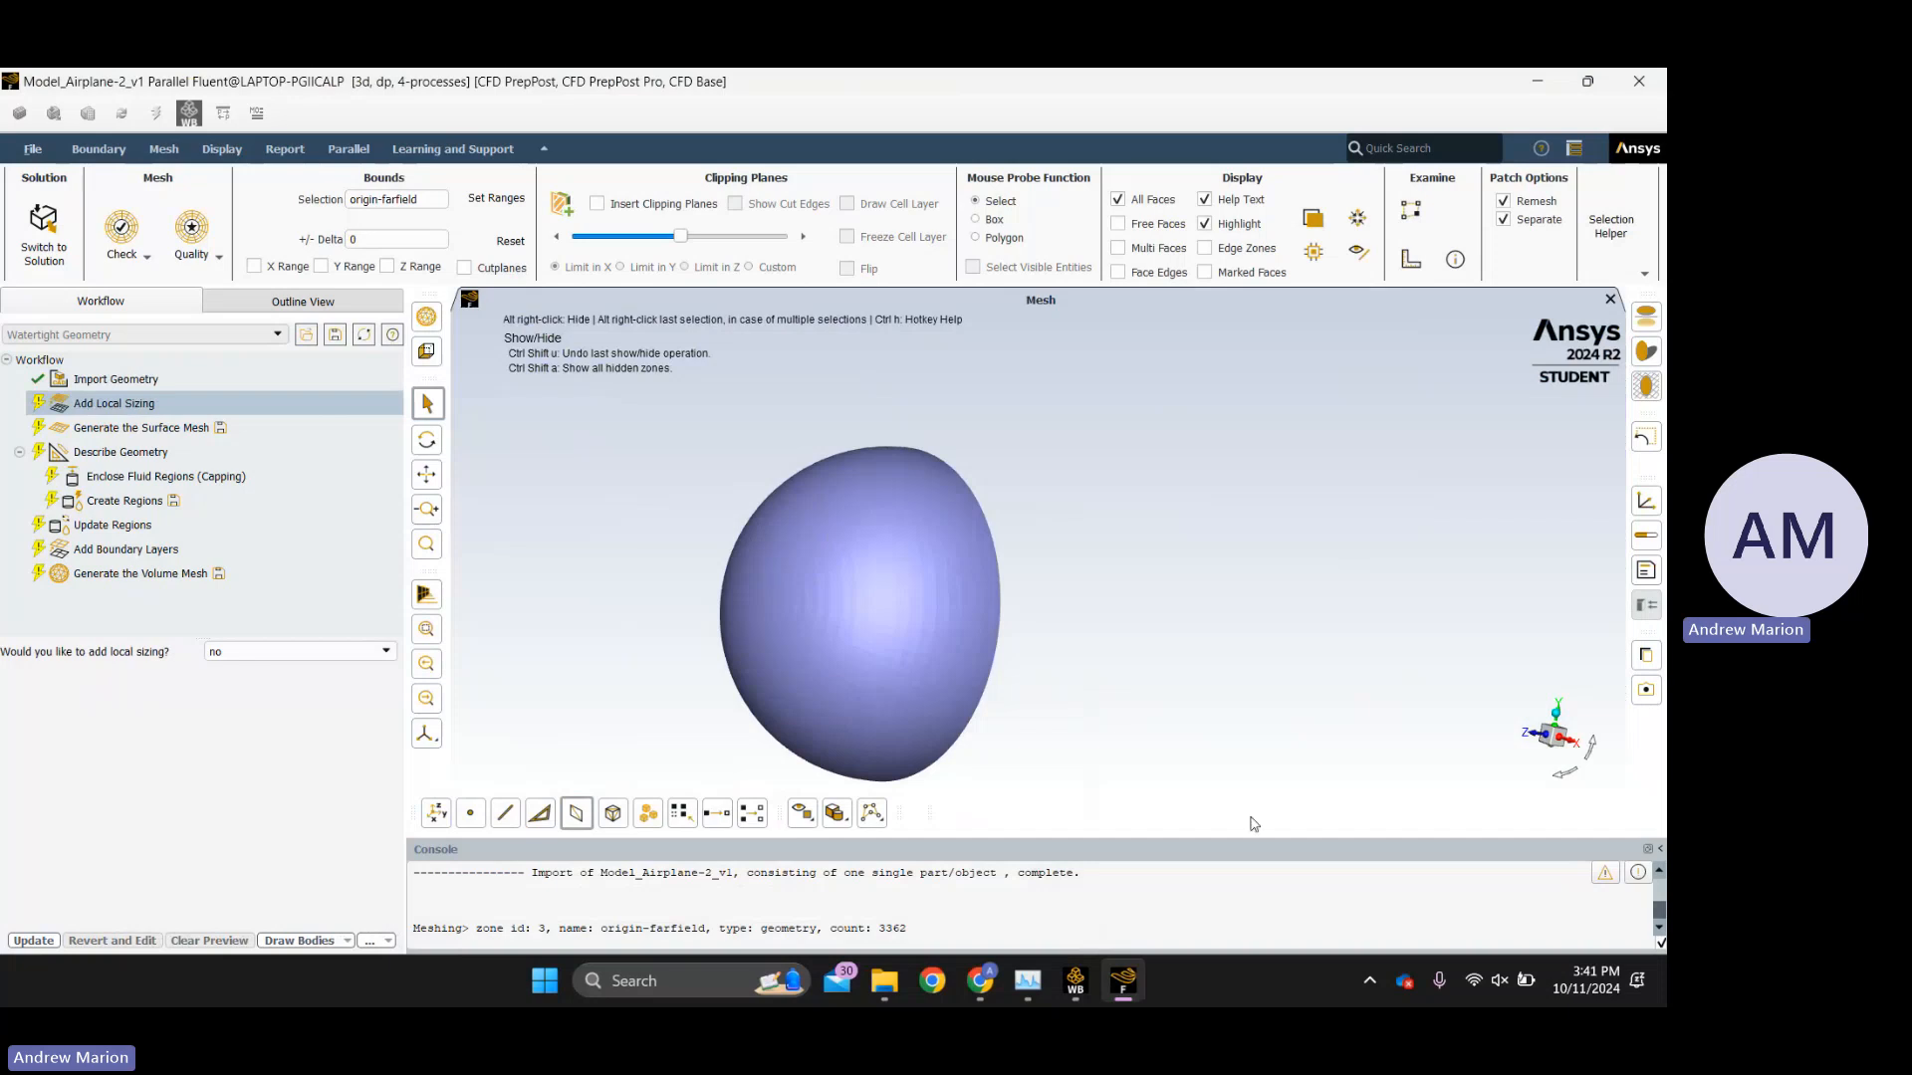
{"action": "left_click", "coordinate": [868, 543]}
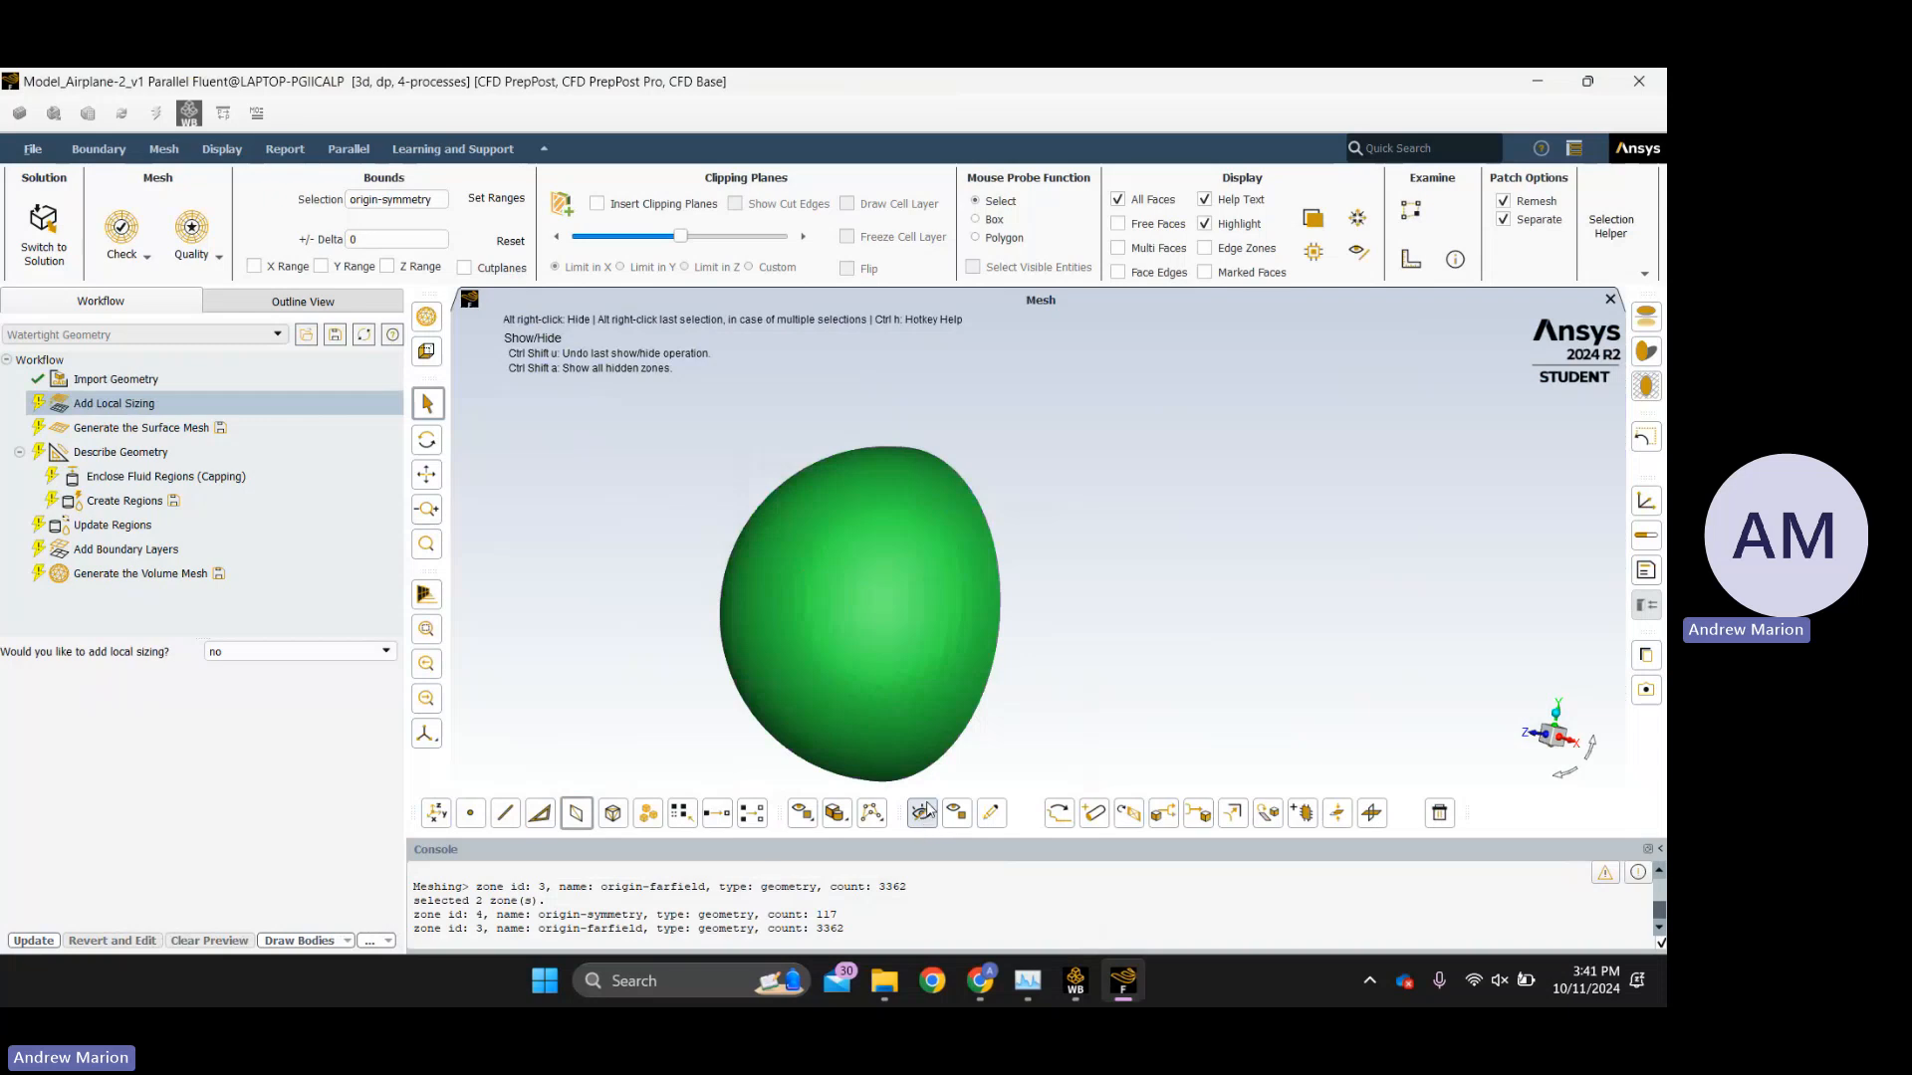
{"action": "scroll", "coordinate": [1047, 641], "scroll_direction": "up", "scroll_amount": 1}
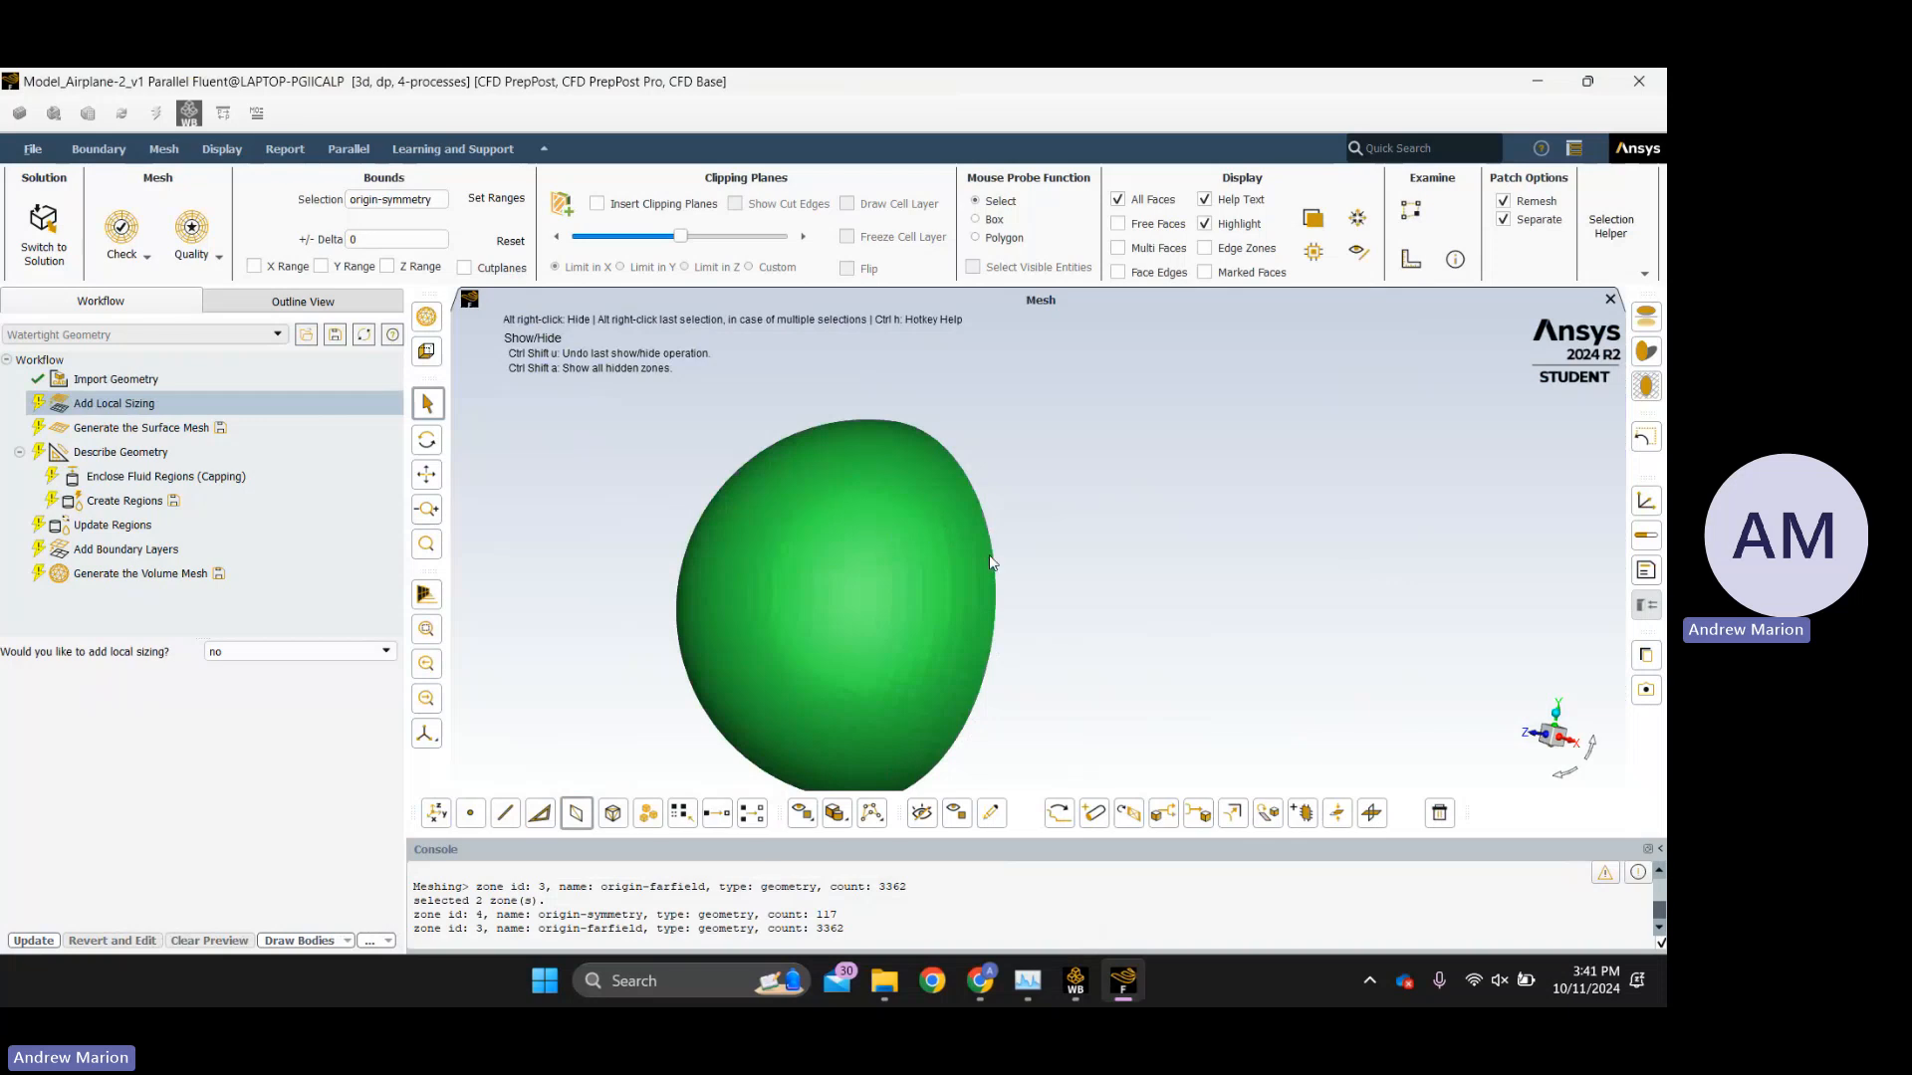
{"action": "left_click_drag", "start_coordinate": [1006, 653], "coordinate": [1037, 613]}
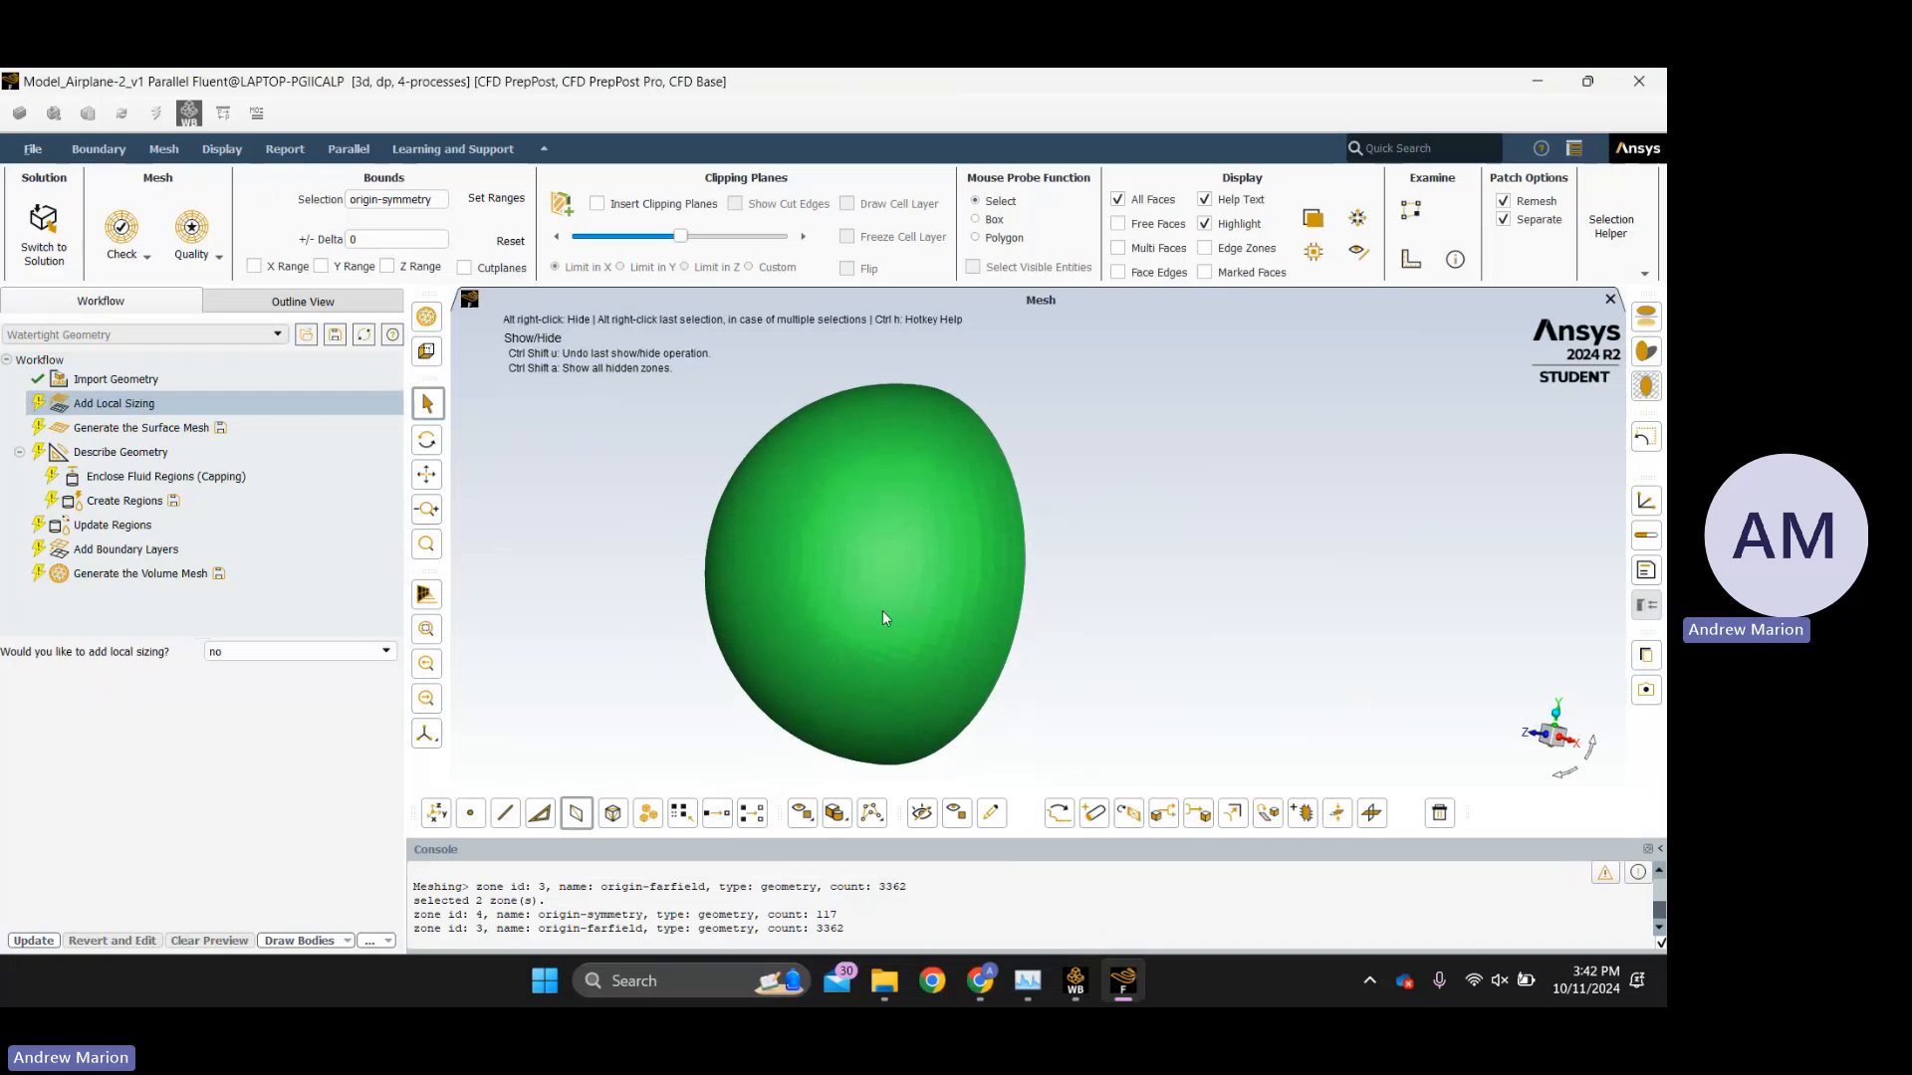
{"action": "left_click", "coordinate": [922, 815]}
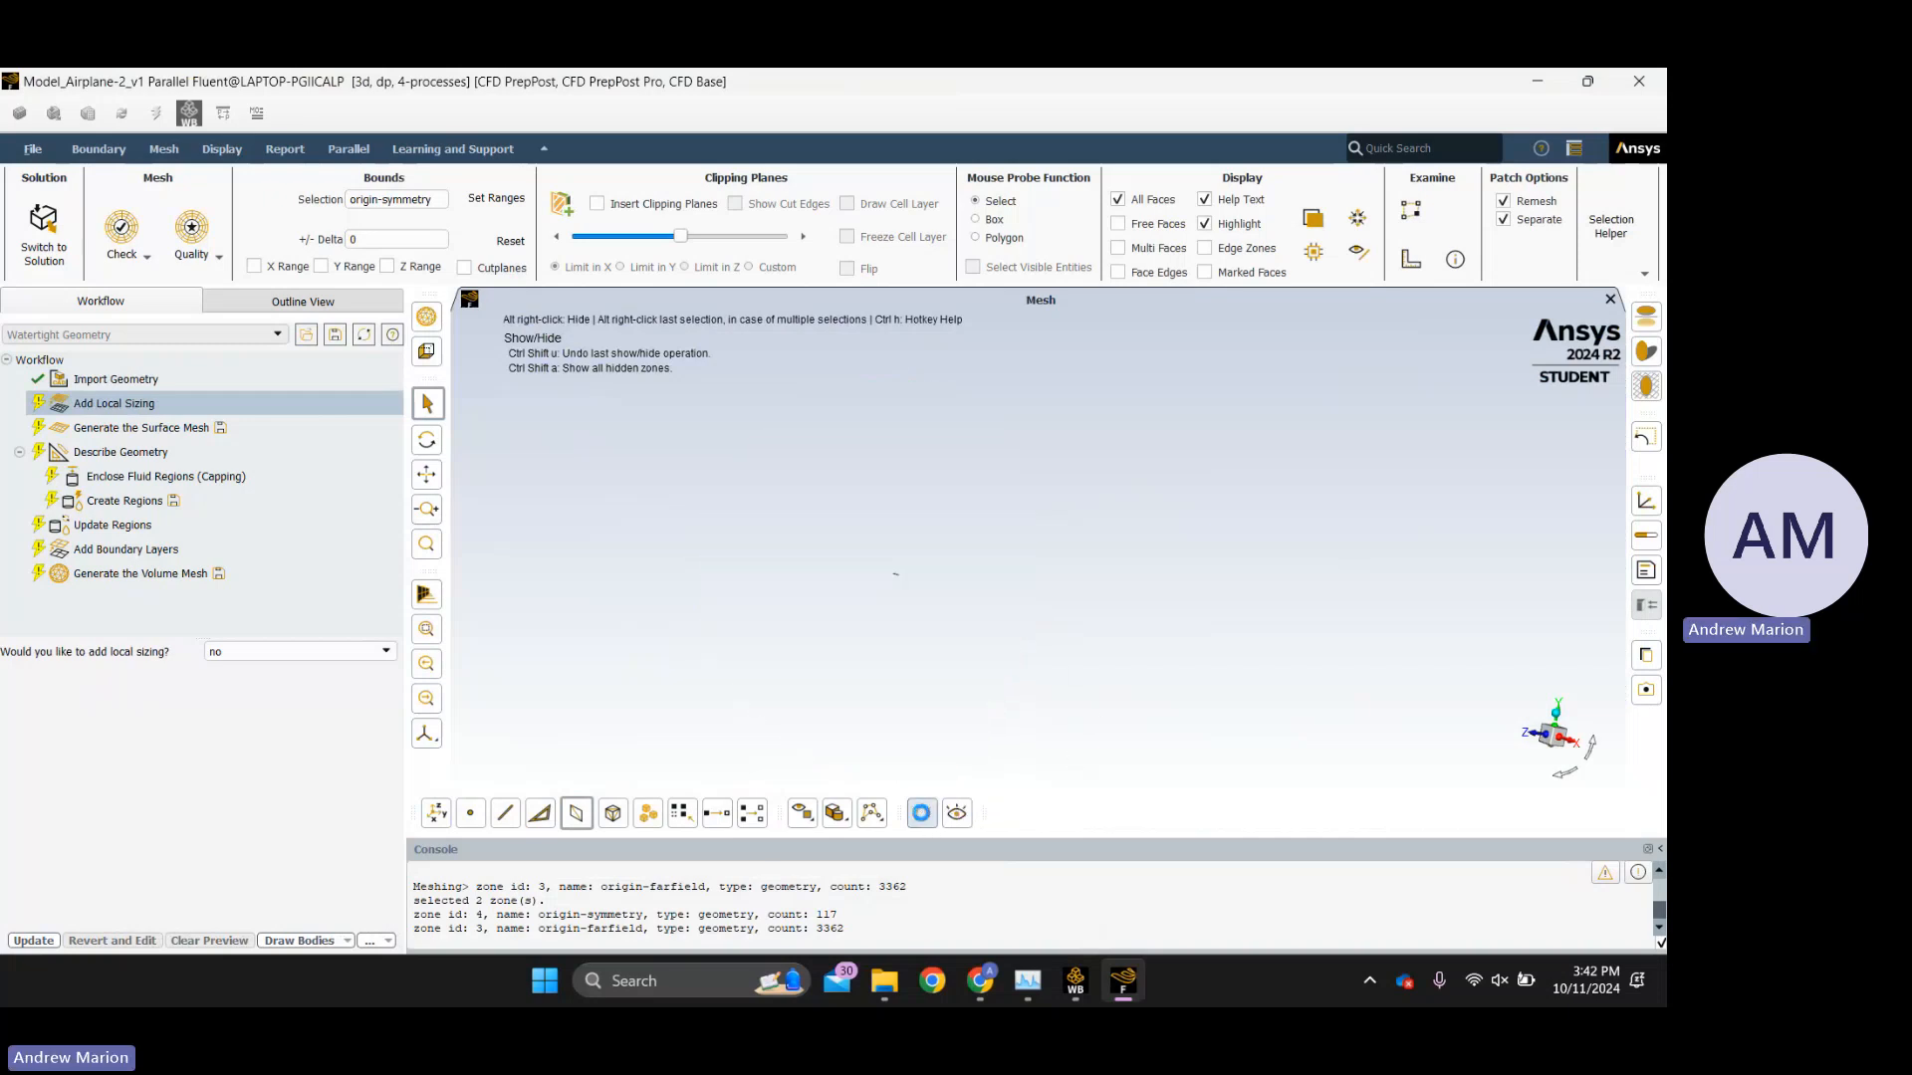
{"action": "left_click", "coordinate": [922, 815]}
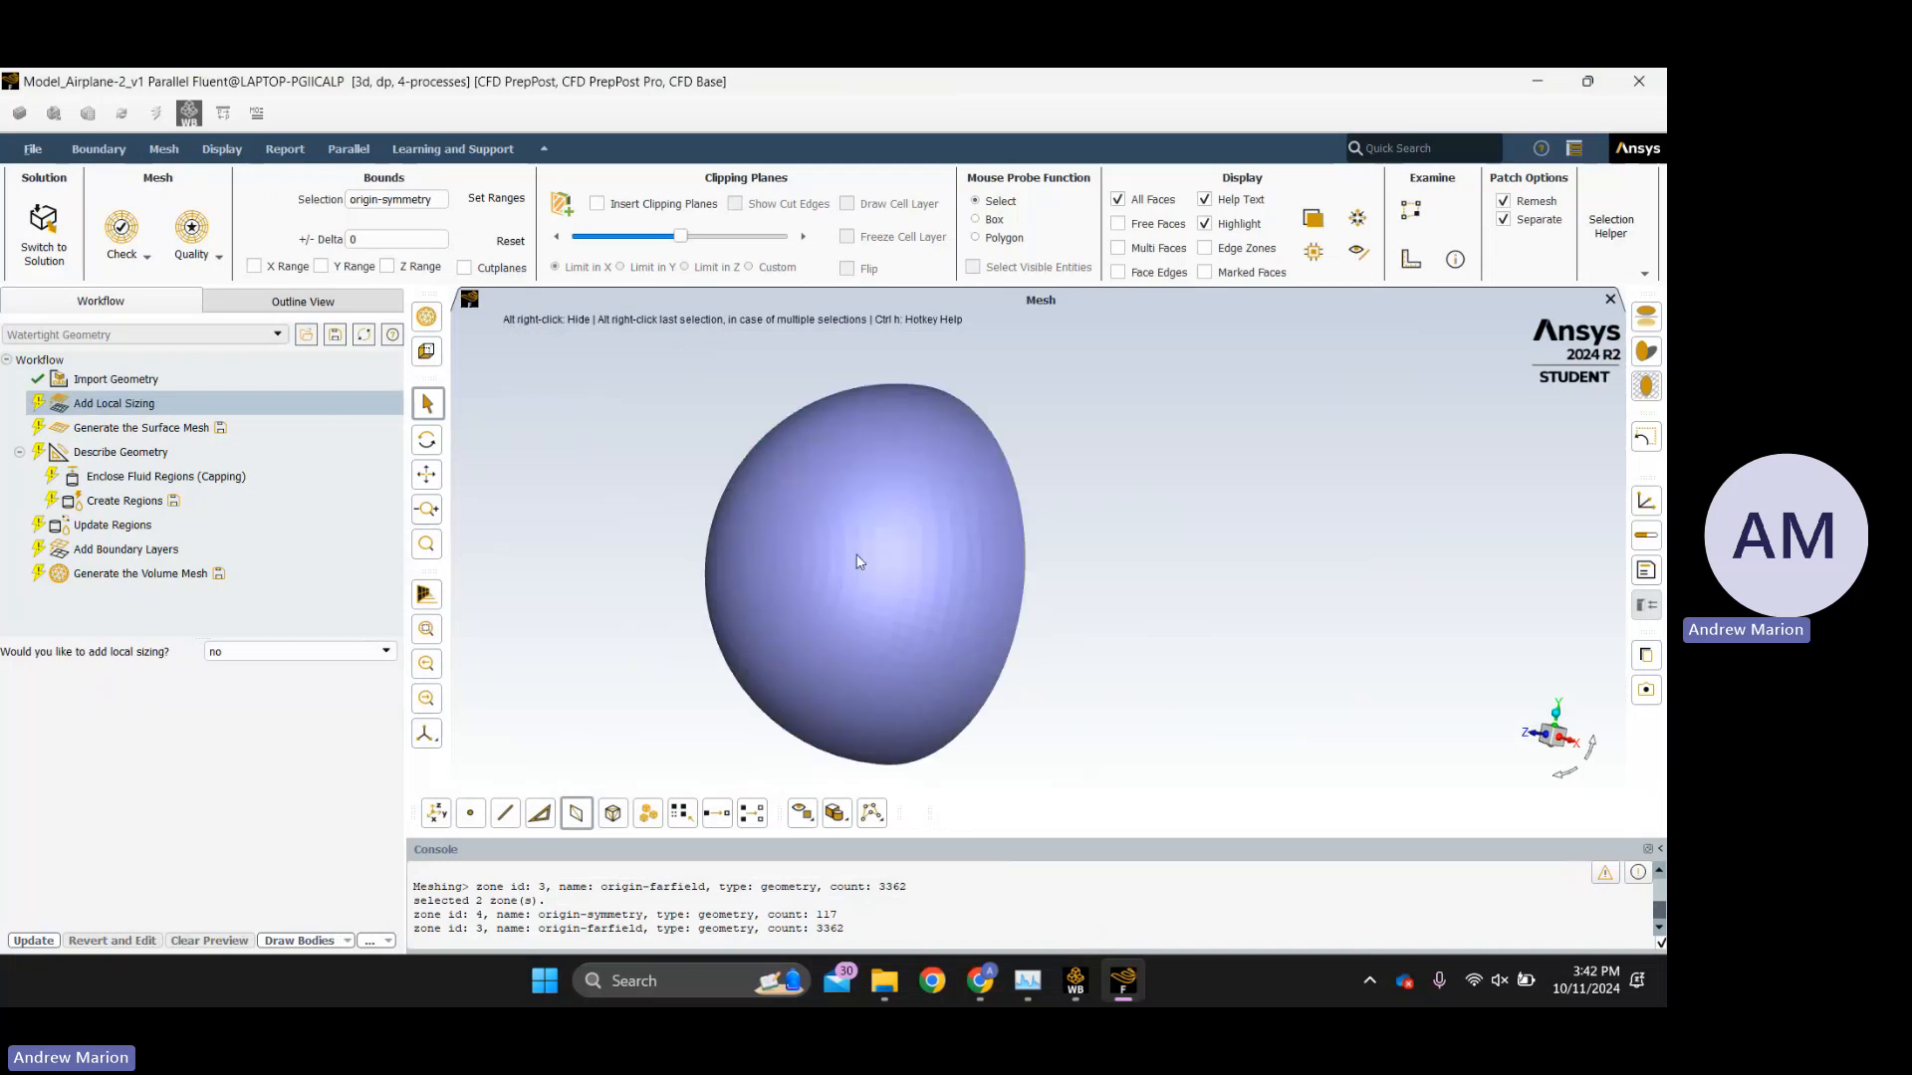
Select only the origin-farfield zone on the domed outer surface and hide it.
{"action": "left_click", "coordinate": [860, 562]}
{"action": "left_click_drag", "start_coordinate": [1135, 597], "coordinate": [866, 549]}
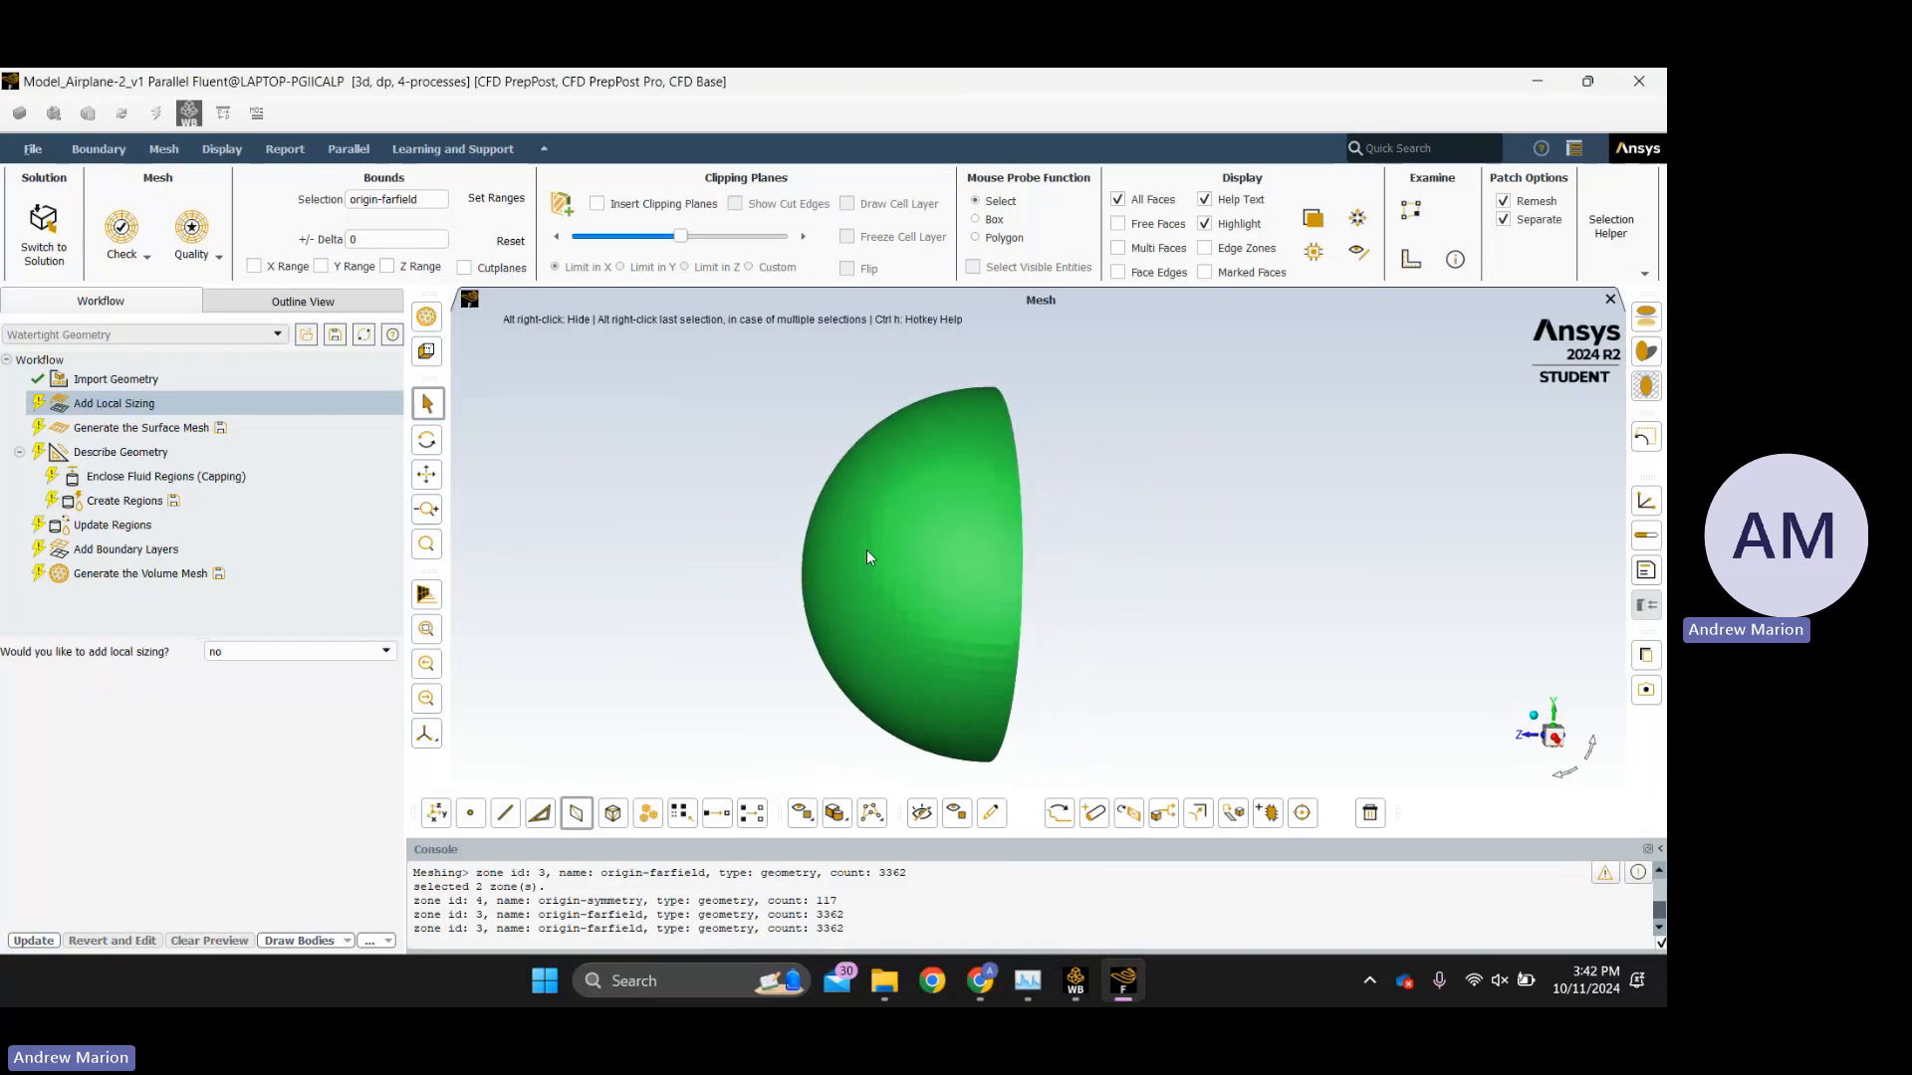
{"action": "left_click", "coordinate": [922, 812]}
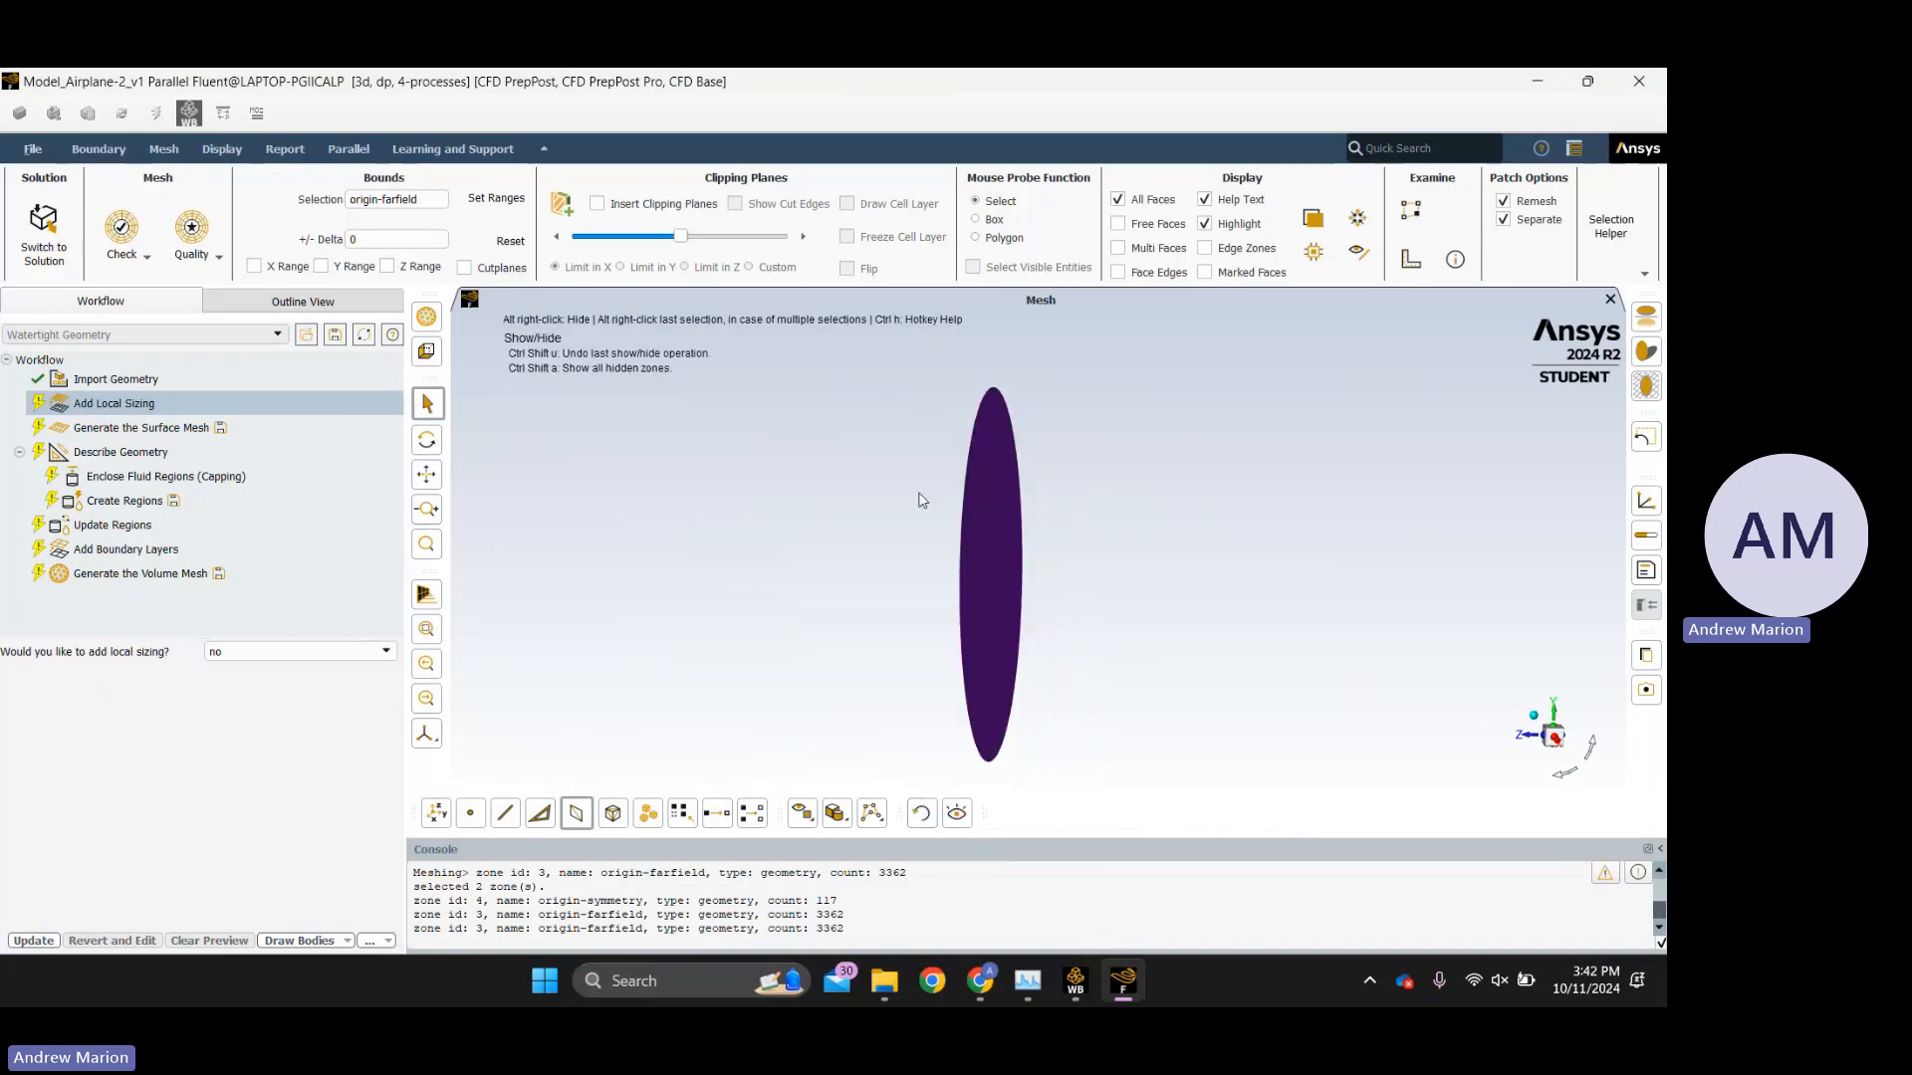
Examine the fuselage and the wing with its leading and trailing edges against the symmetry plane.
{"action": "left_click_drag", "start_coordinate": [922, 500], "coordinate": [1065, 646]}
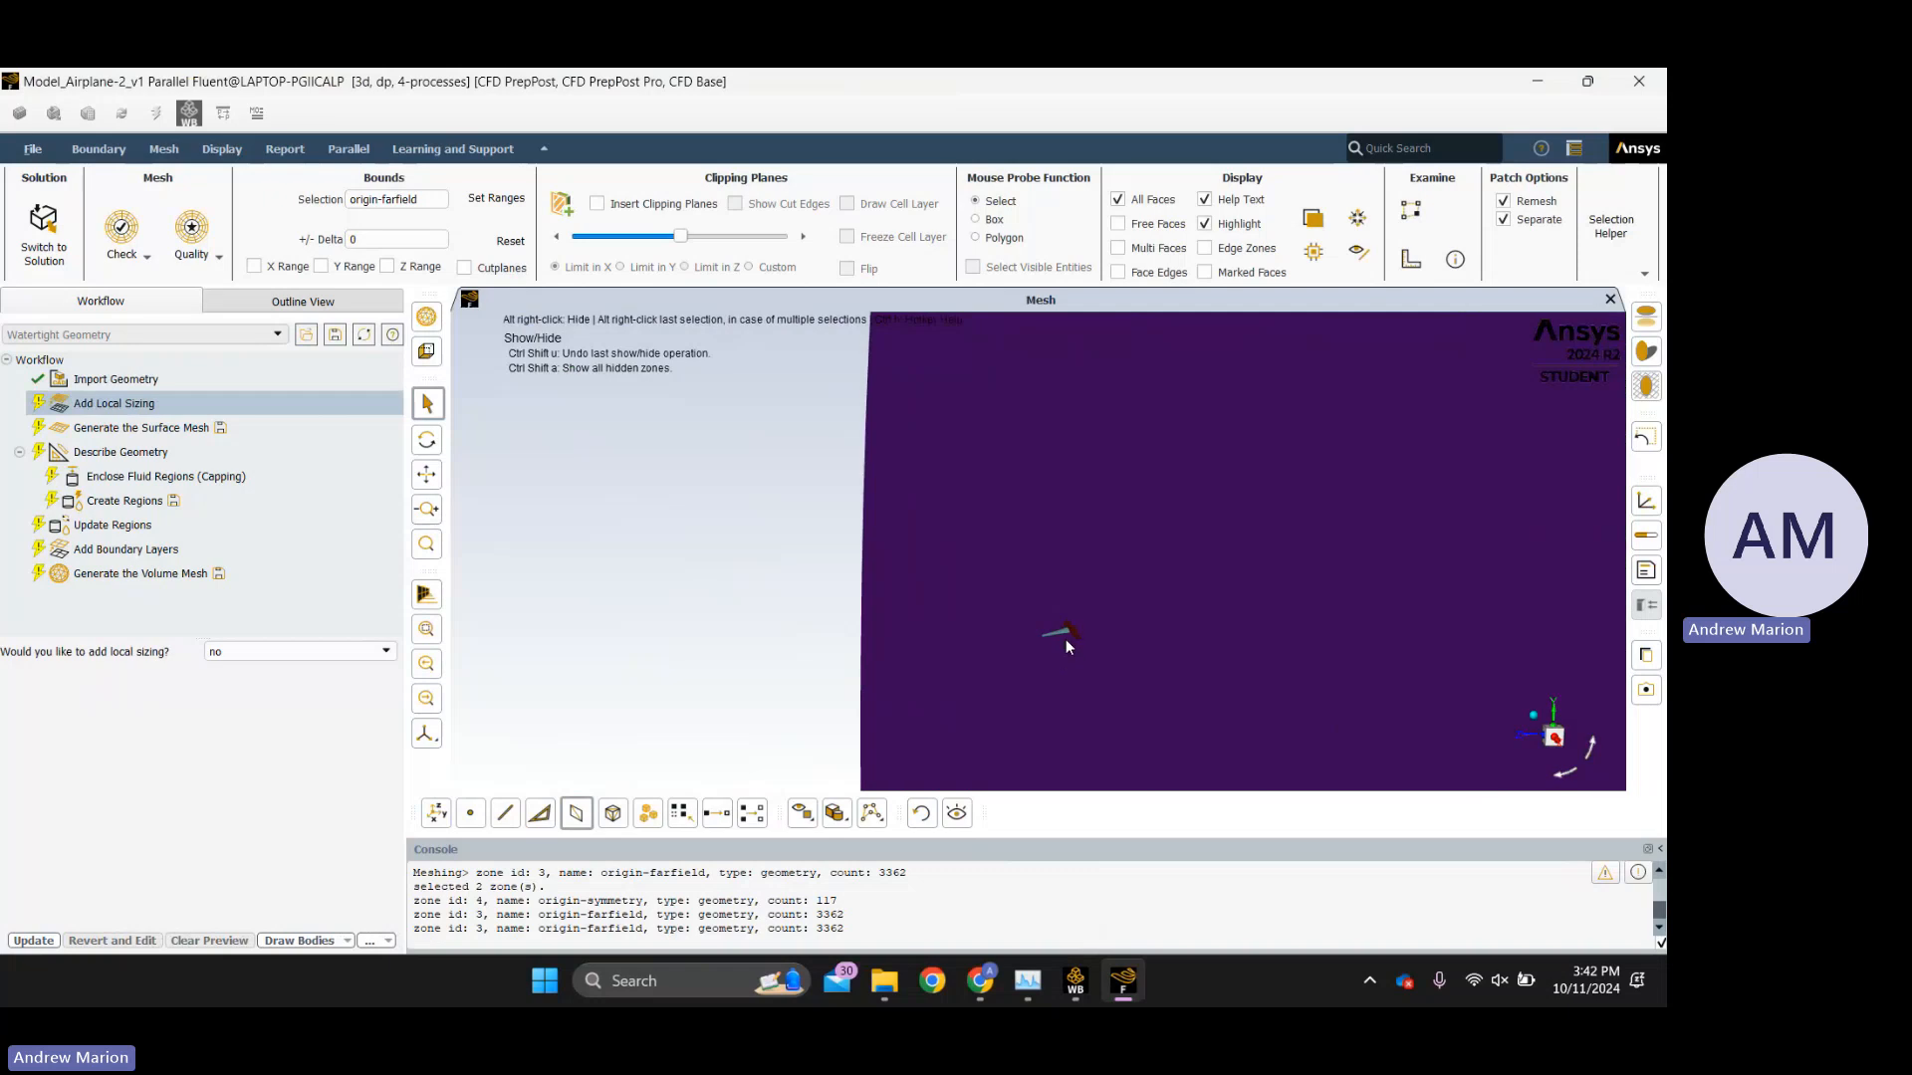
{"action": "scroll", "coordinate": [1066, 639], "scroll_direction": "up", "scroll_amount": 6}
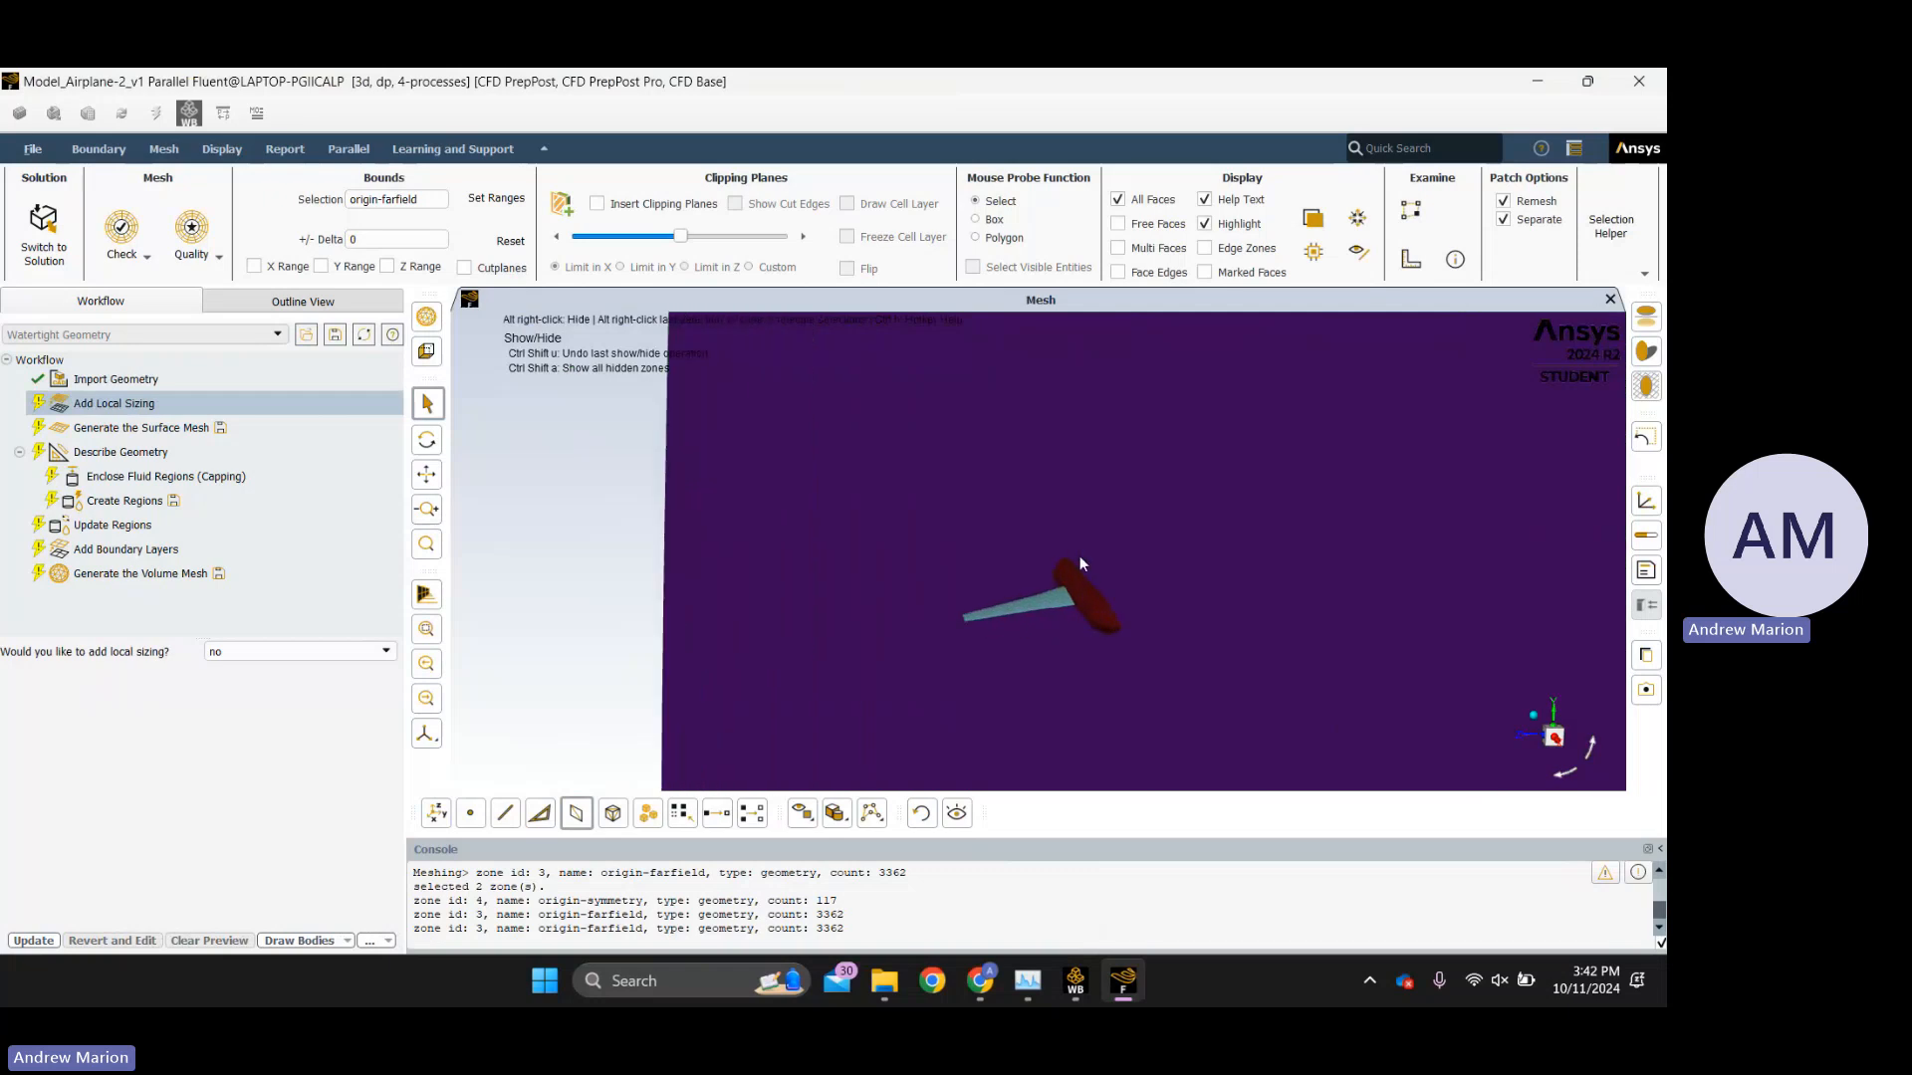
{"action": "scroll", "coordinate": [1083, 564], "scroll_direction": "up", "scroll_amount": 2}
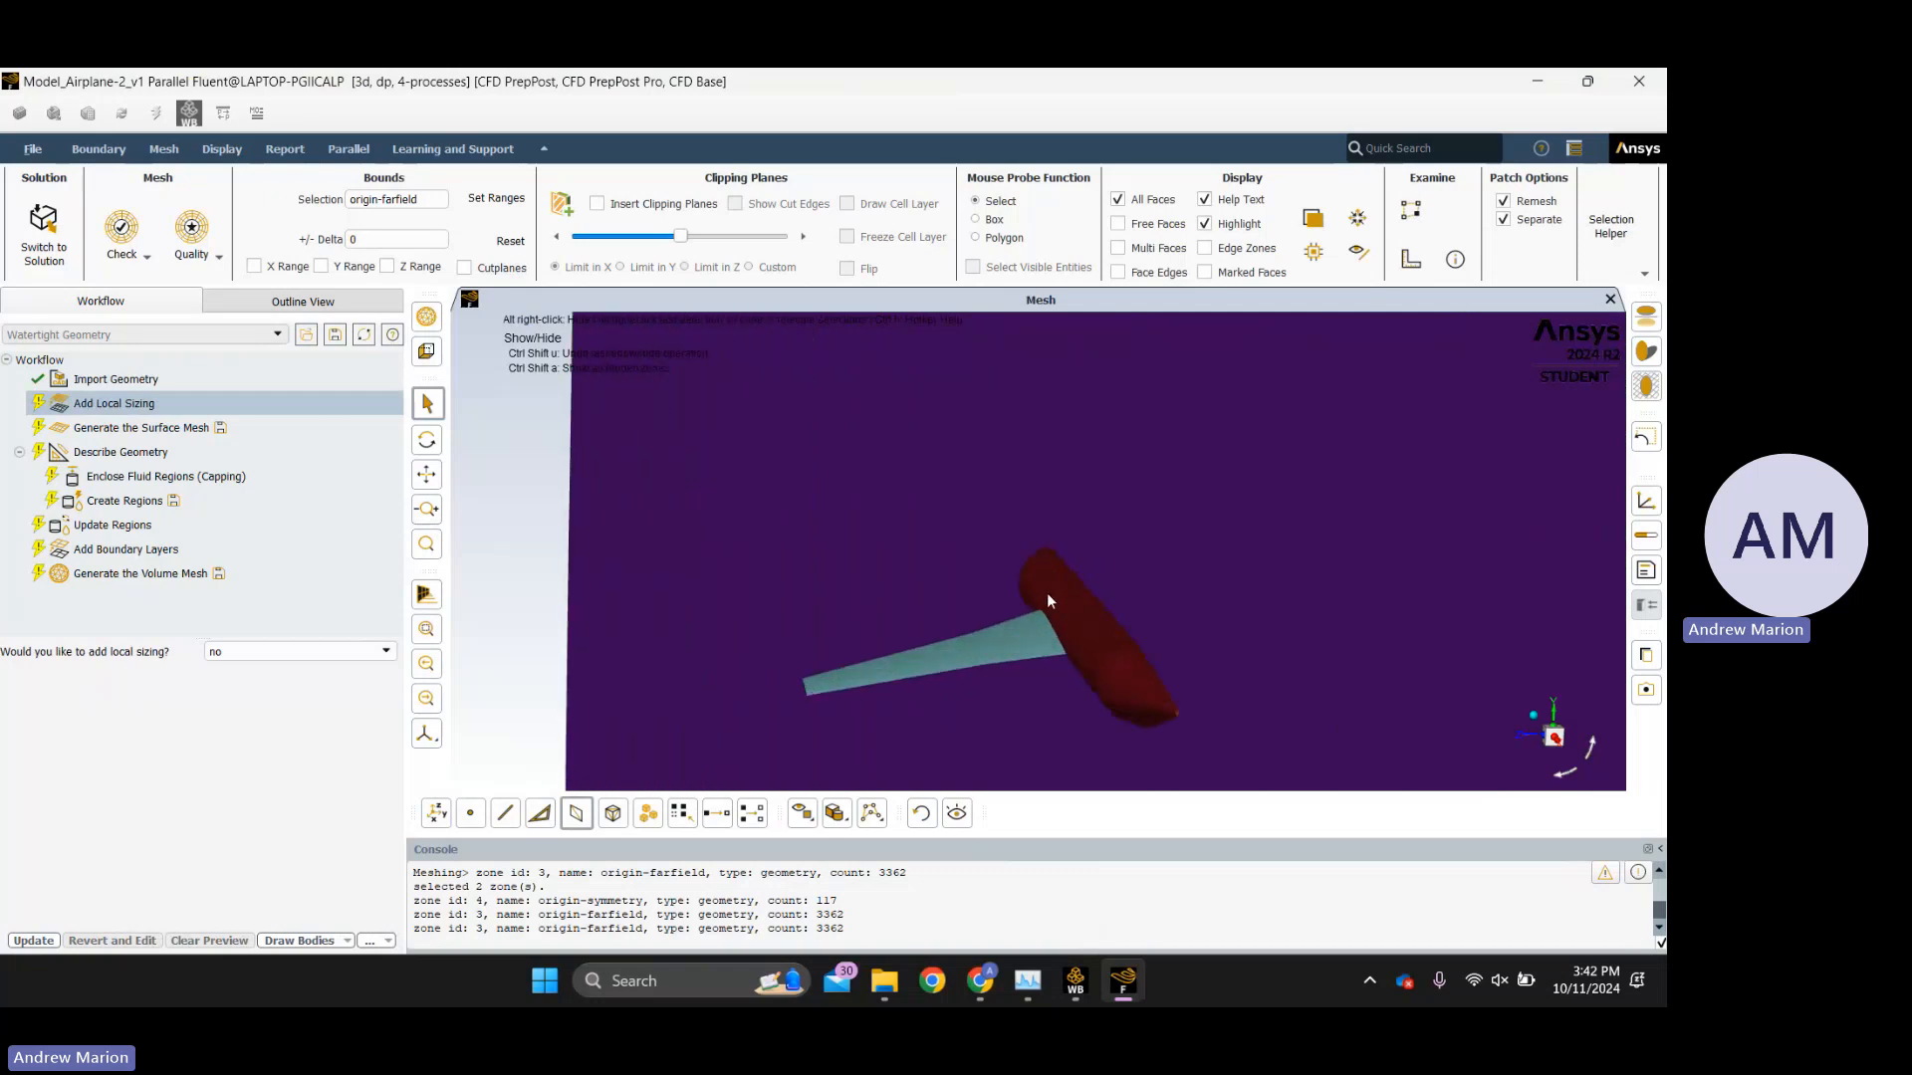
{"action": "left_click_drag", "start_coordinate": [1033, 602], "coordinate": [535, 637]}
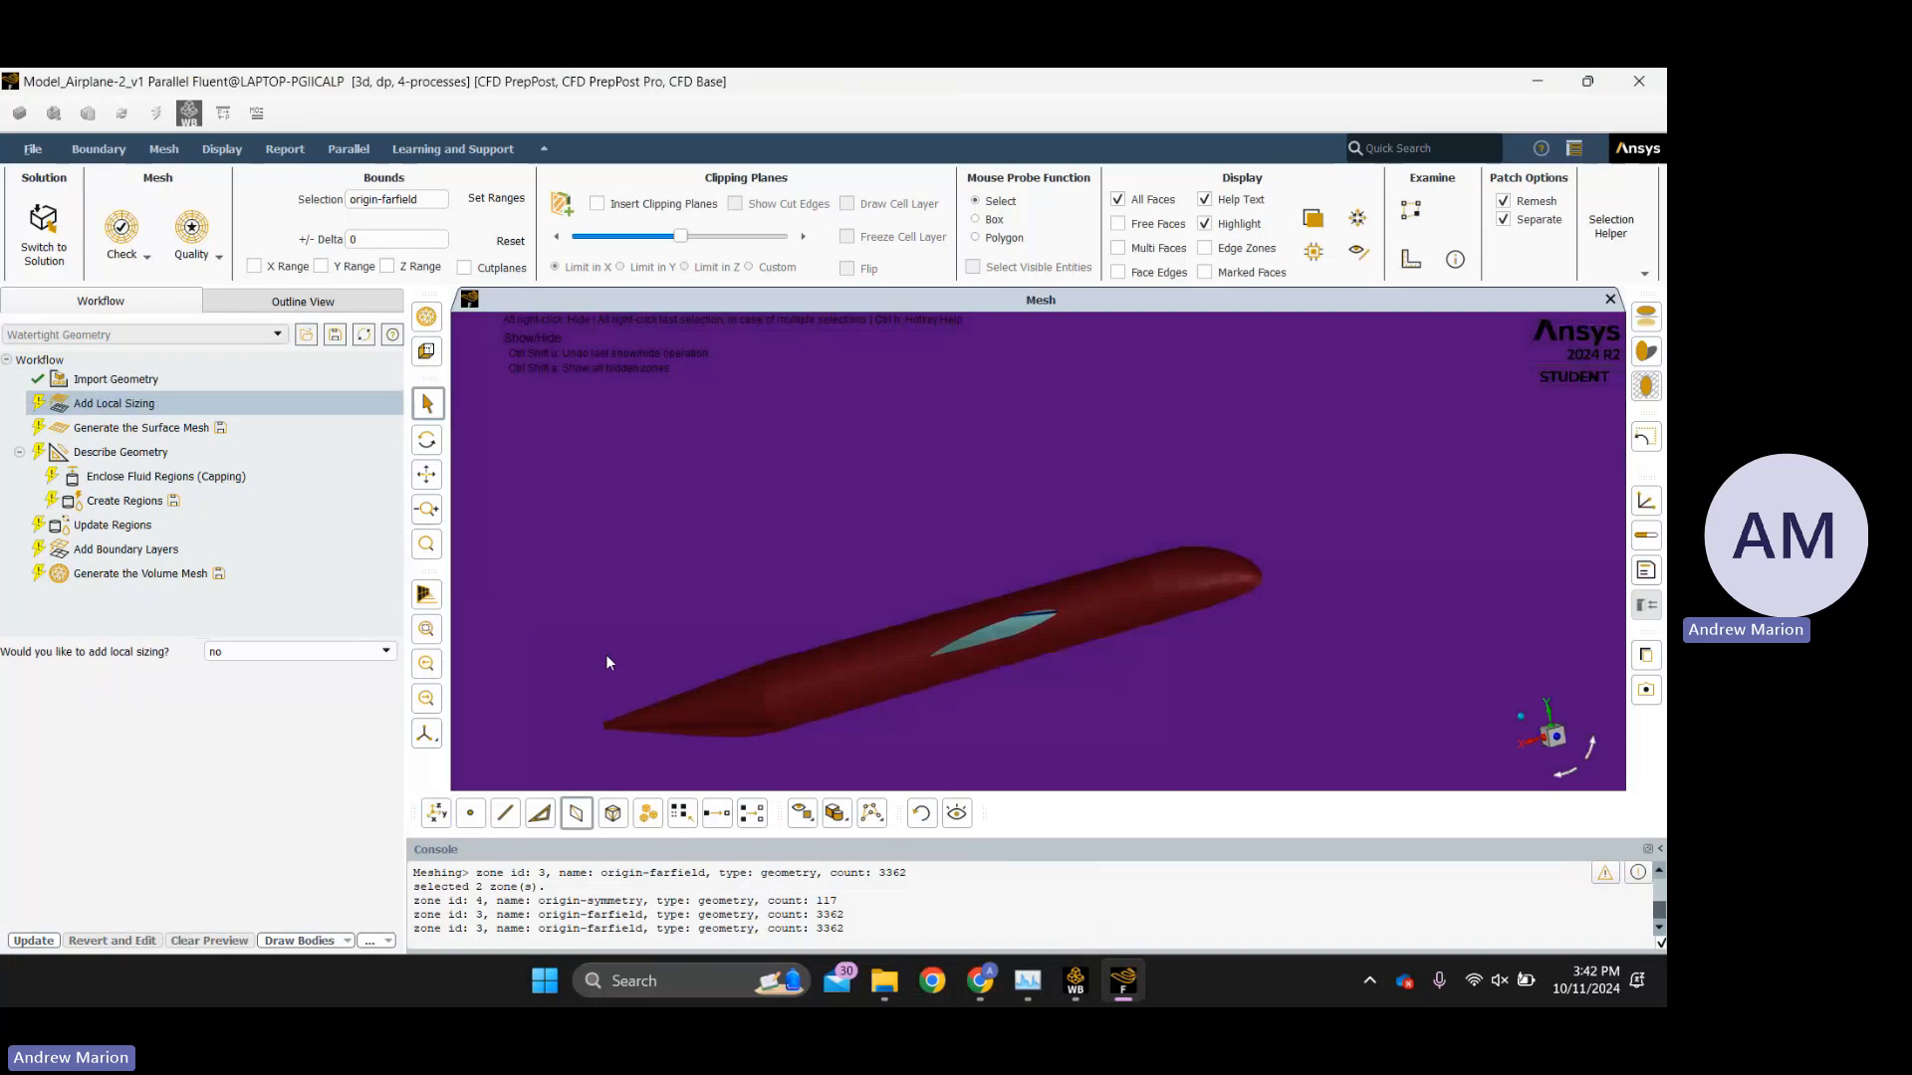
{"action": "left_click_drag", "start_coordinate": [967, 562], "coordinate": [729, 564]}
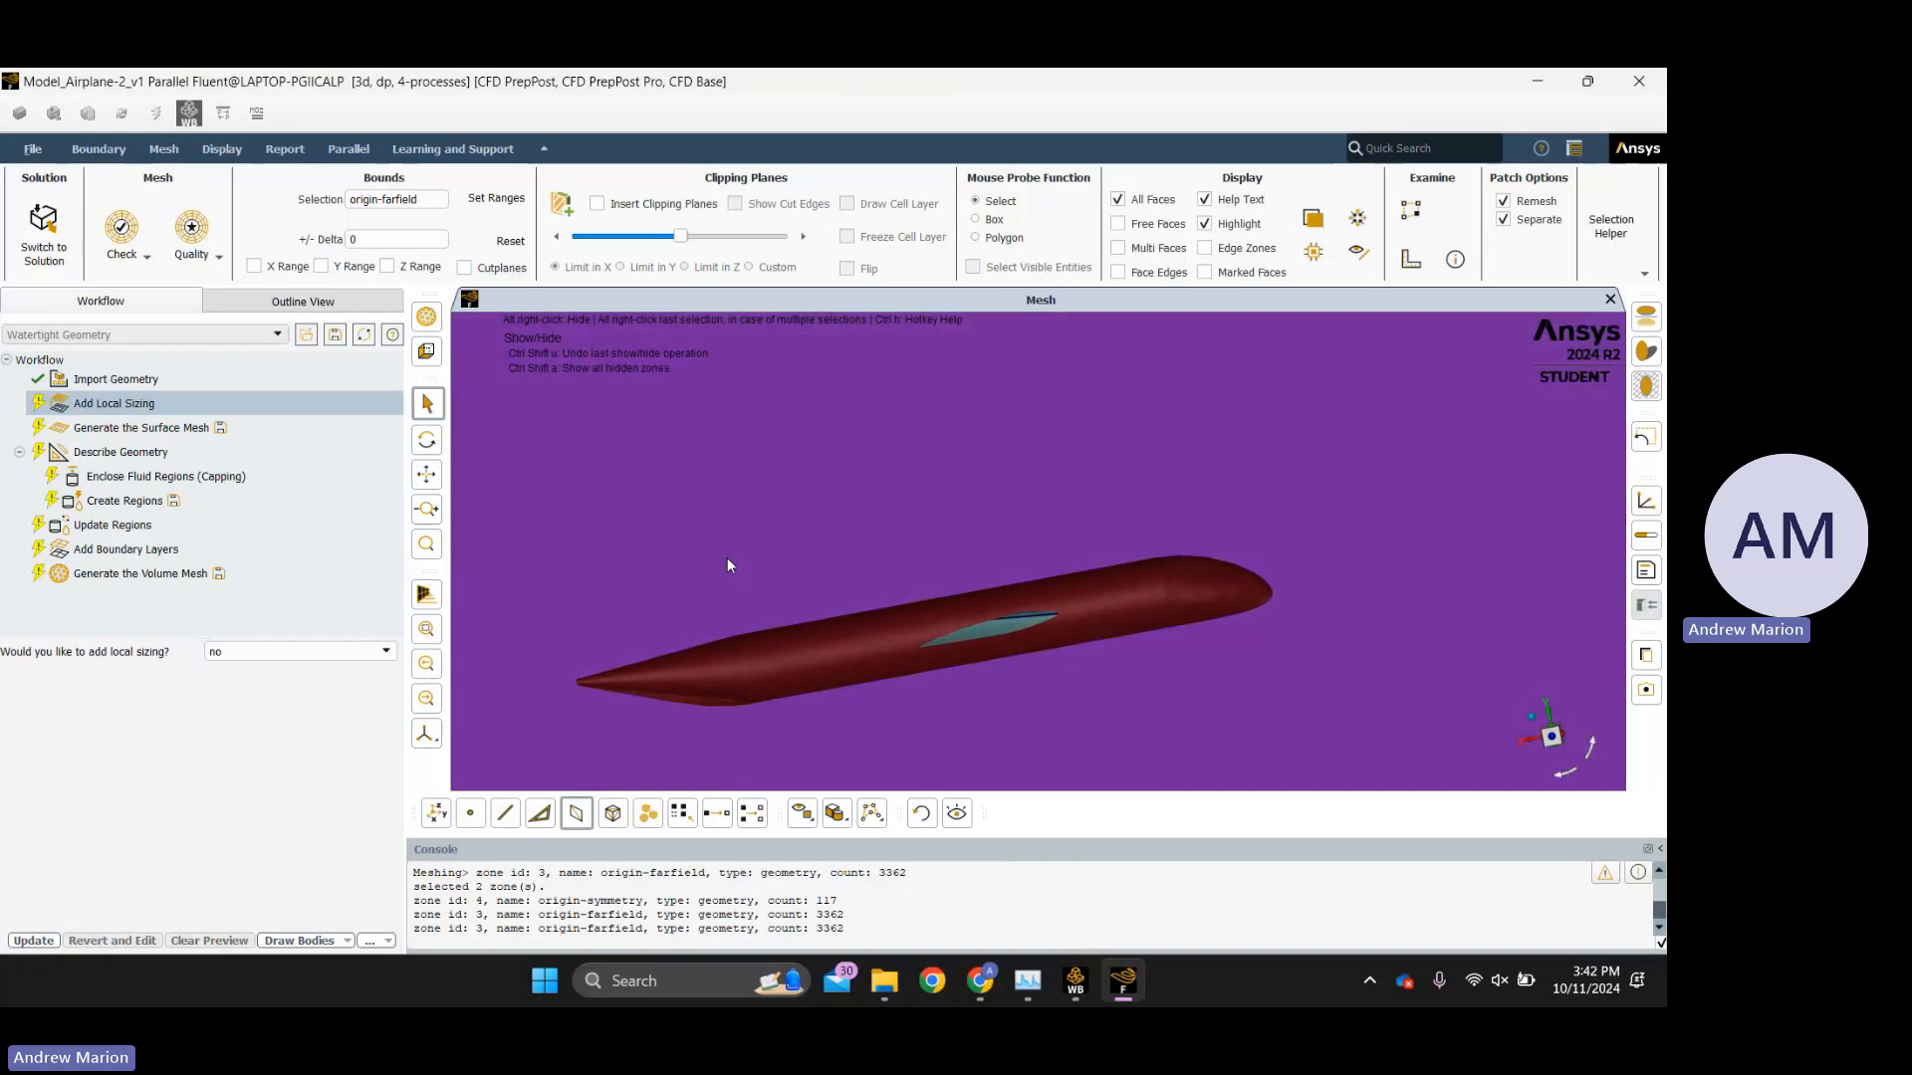
{"action": "scroll", "coordinate": [953, 664], "scroll_direction": "down", "scroll_amount": 2}
{"action": "scroll", "coordinate": [1075, 652], "scroll_direction": "up", "scroll_amount": 5}
{"action": "scroll", "coordinate": [900, 608], "scroll_direction": "up", "scroll_amount": 4}
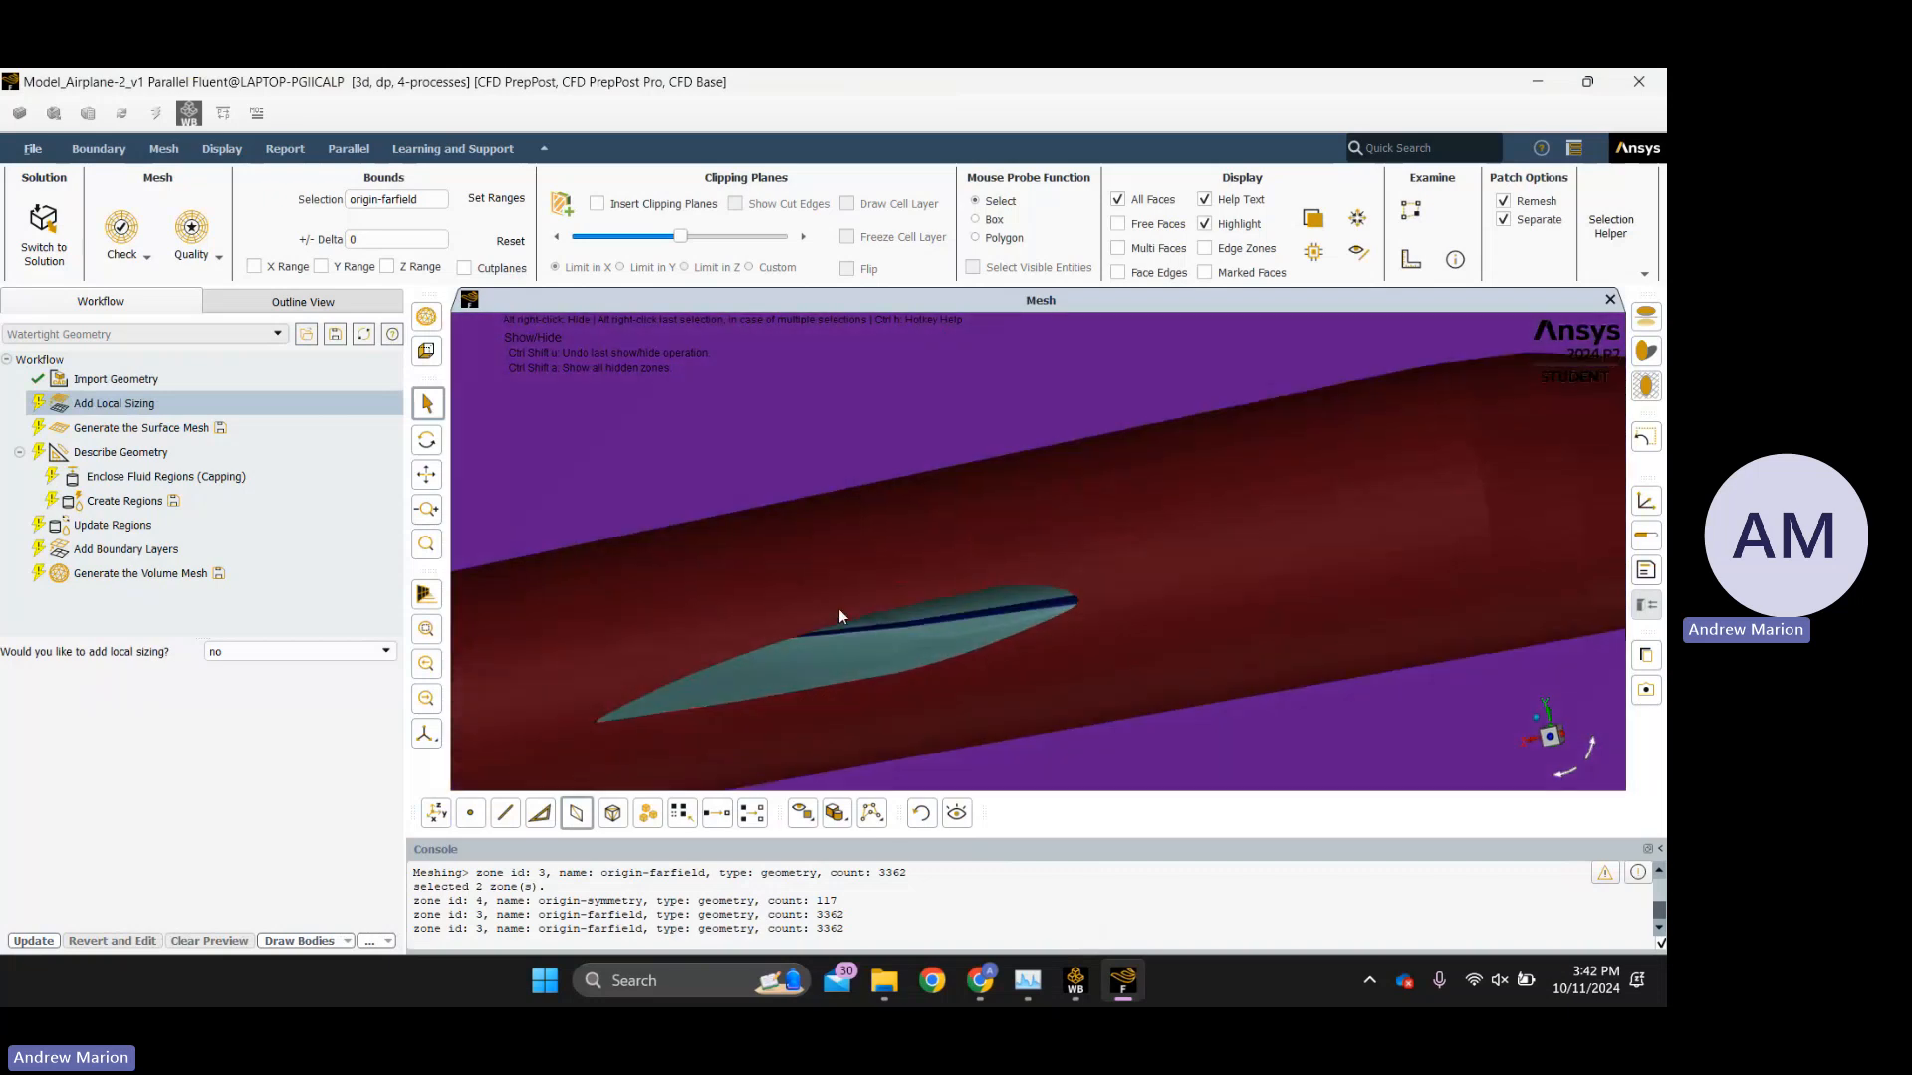
{"action": "left_click_drag", "start_coordinate": [839, 616], "coordinate": [728, 633]}
{"action": "scroll", "coordinate": [773, 644], "scroll_direction": "down", "scroll_amount": 5}
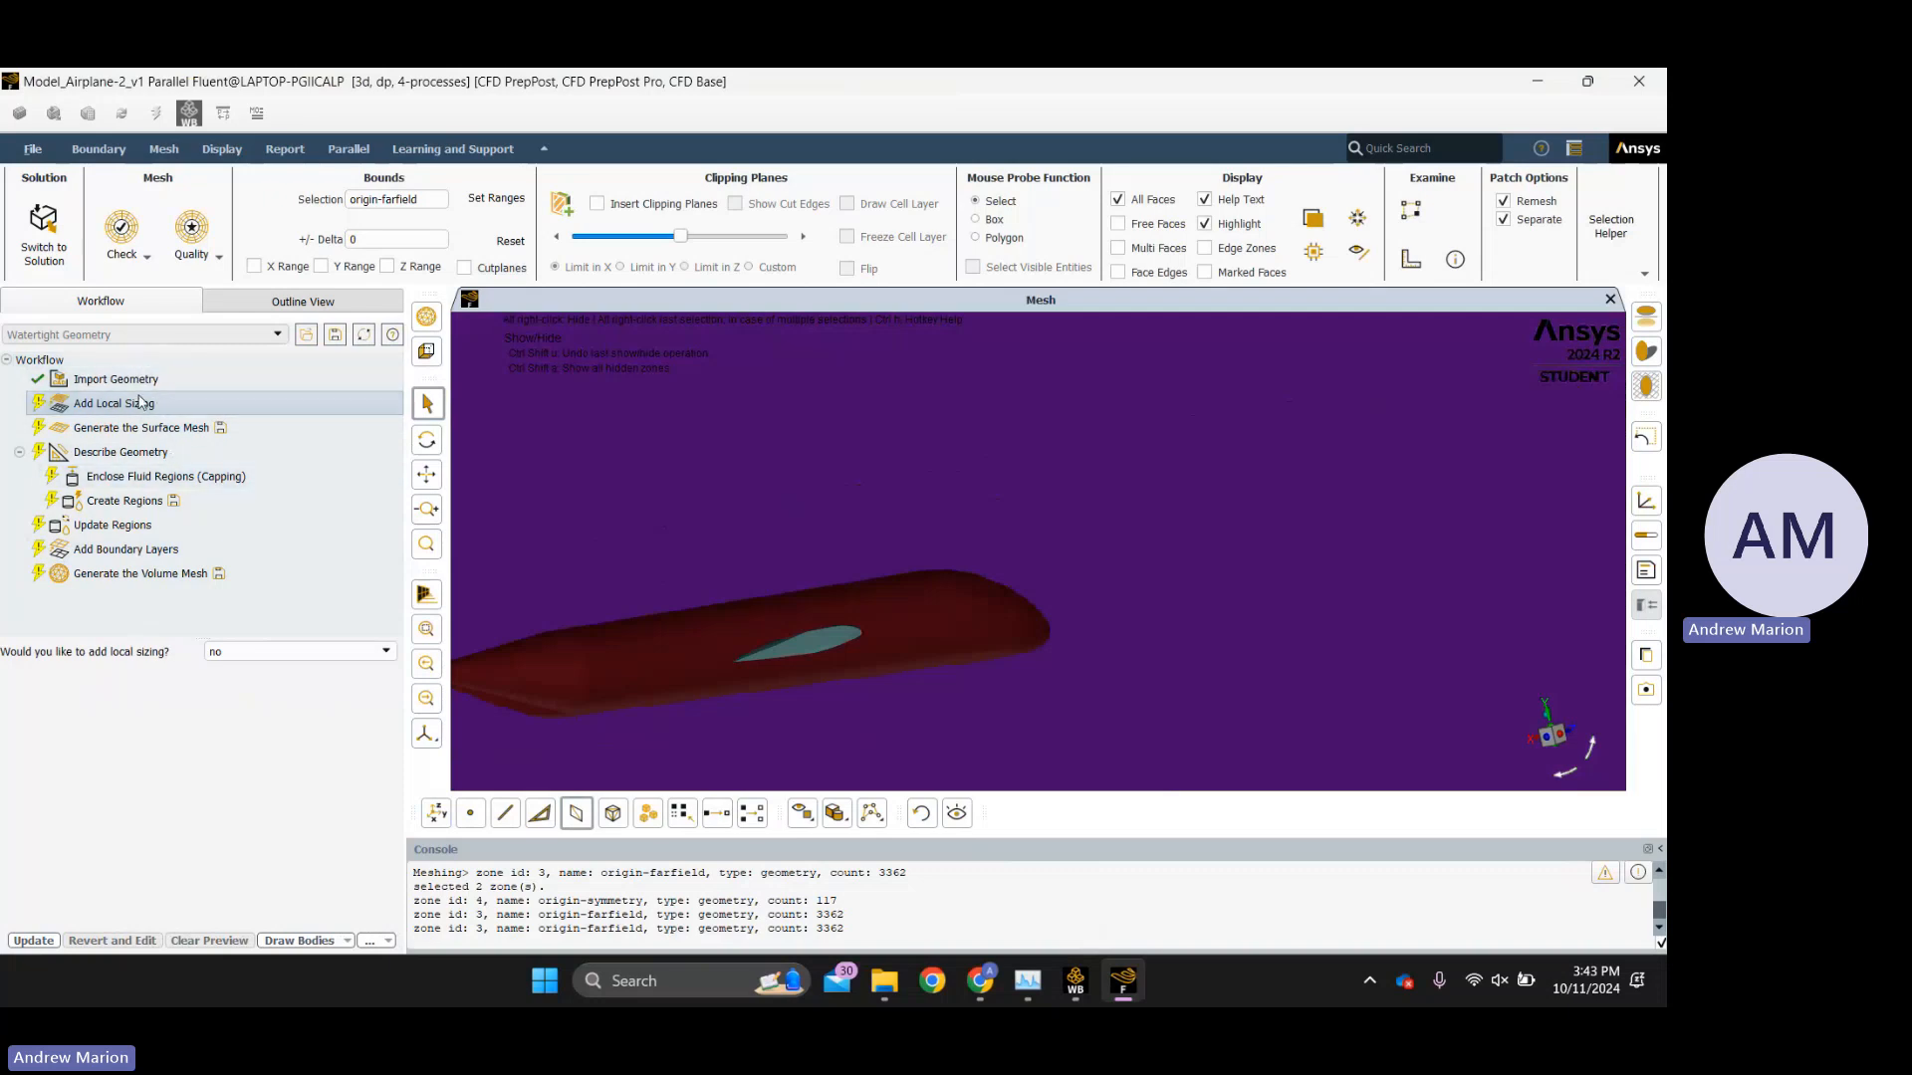
Set the Add Local Sizing task to yes so that face sizing can be defined for the airplane.
{"action": "left_click", "coordinate": [232, 655]}
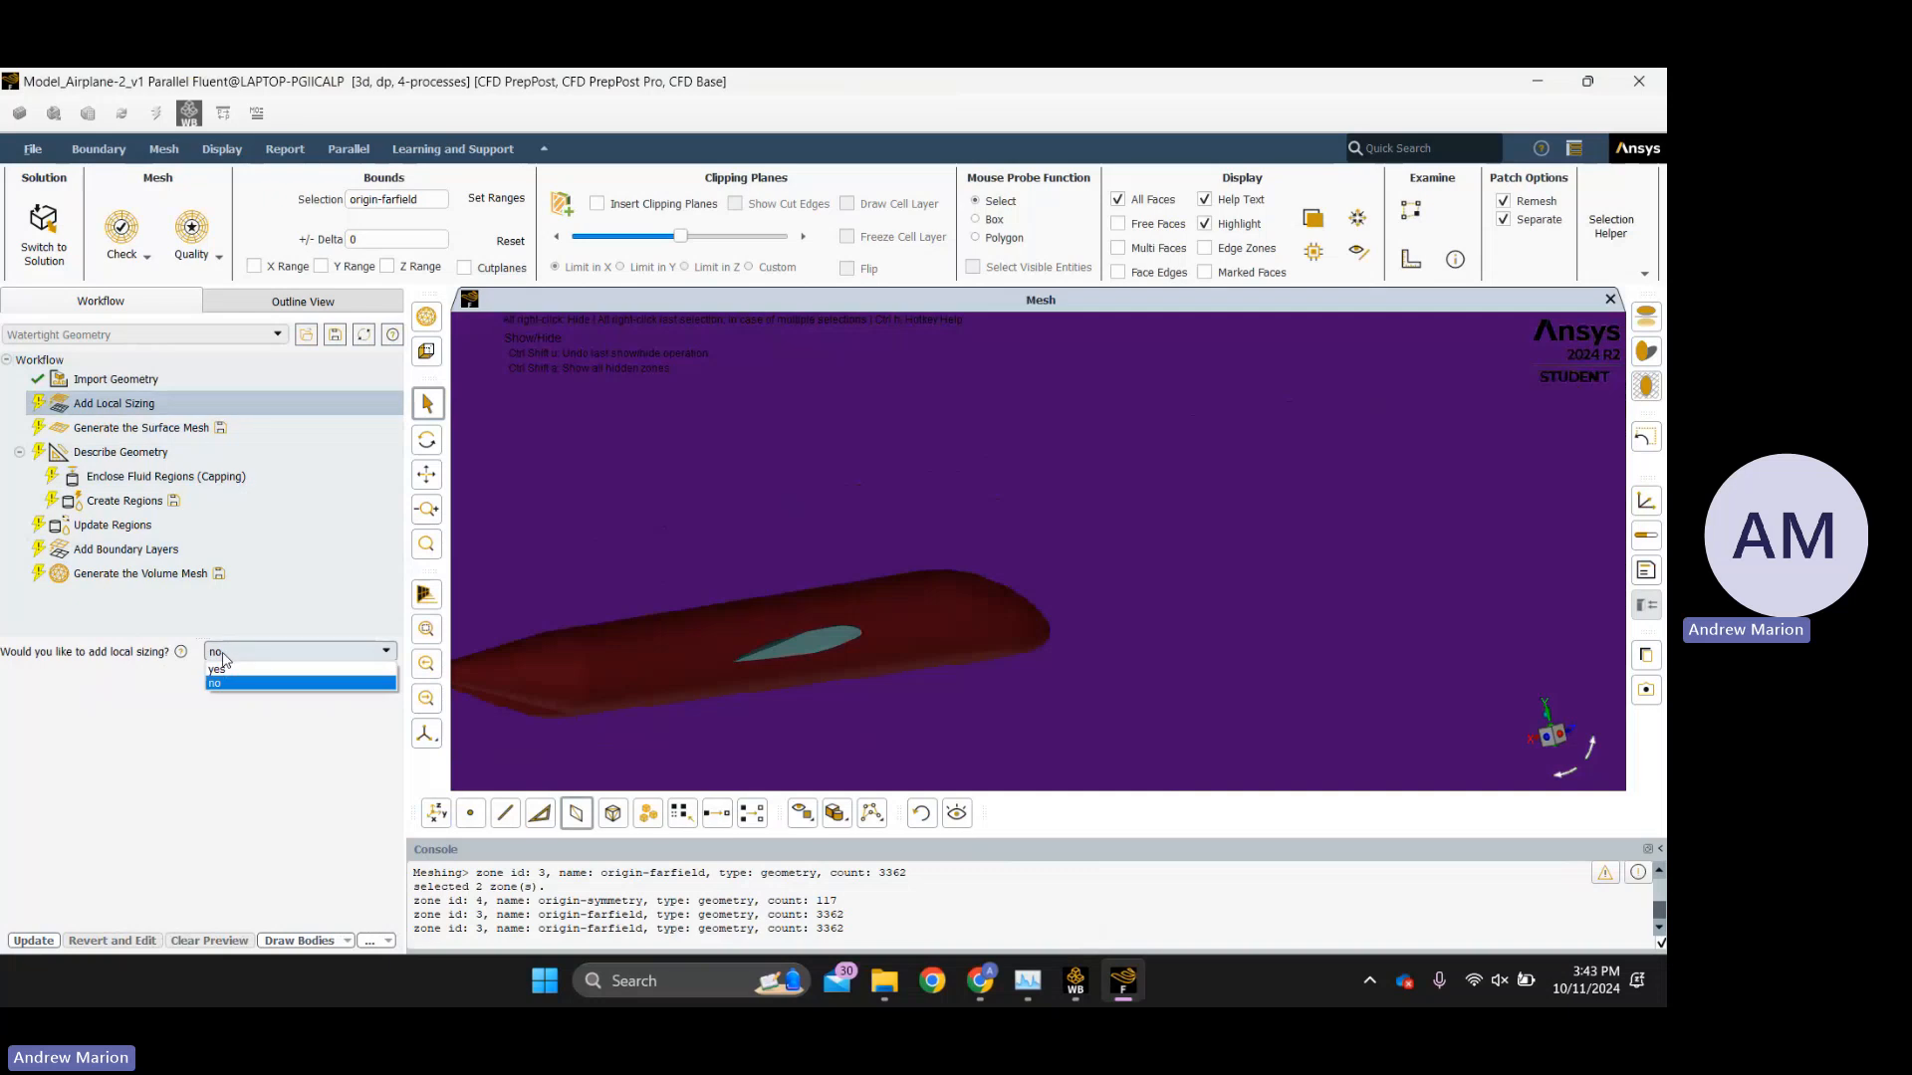
{"action": "left_click", "coordinate": [221, 670]}
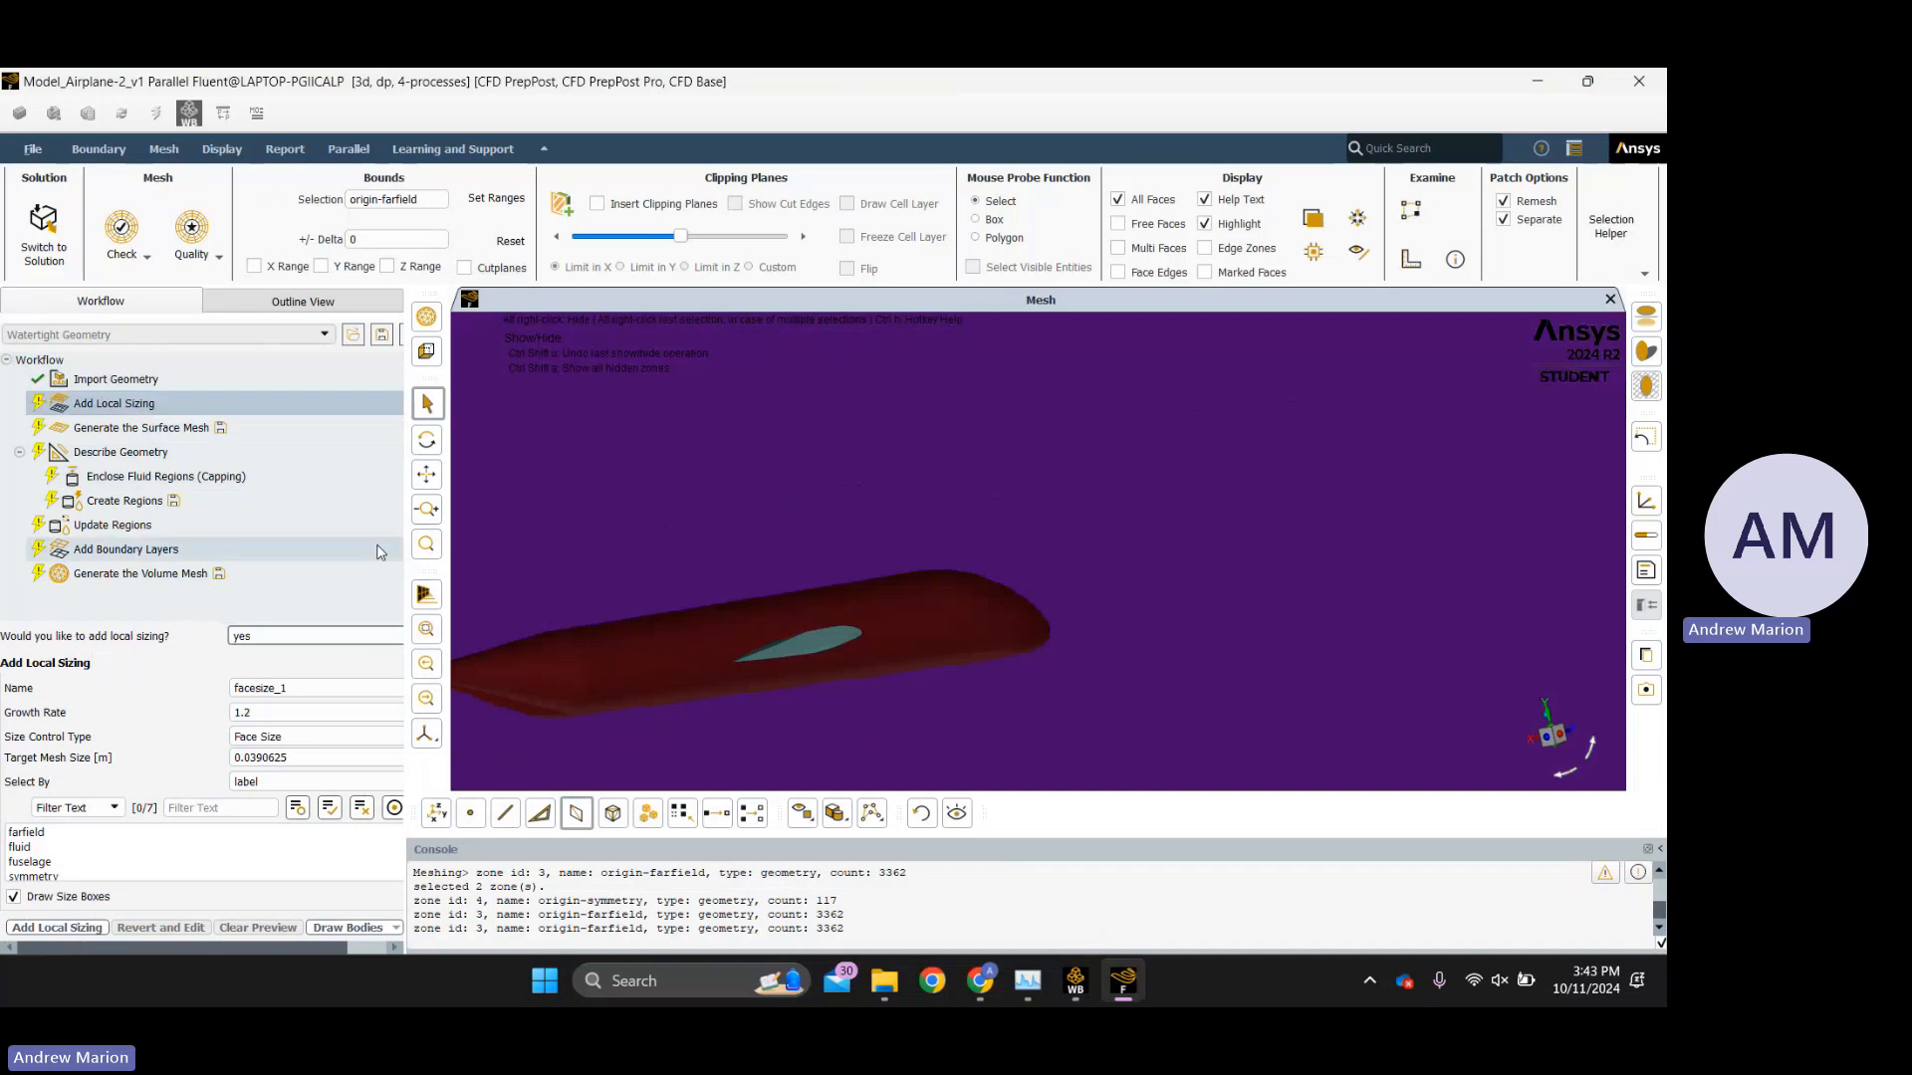
{"action": "scroll", "coordinate": [866, 643], "scroll_direction": "down", "scroll_amount": 5}
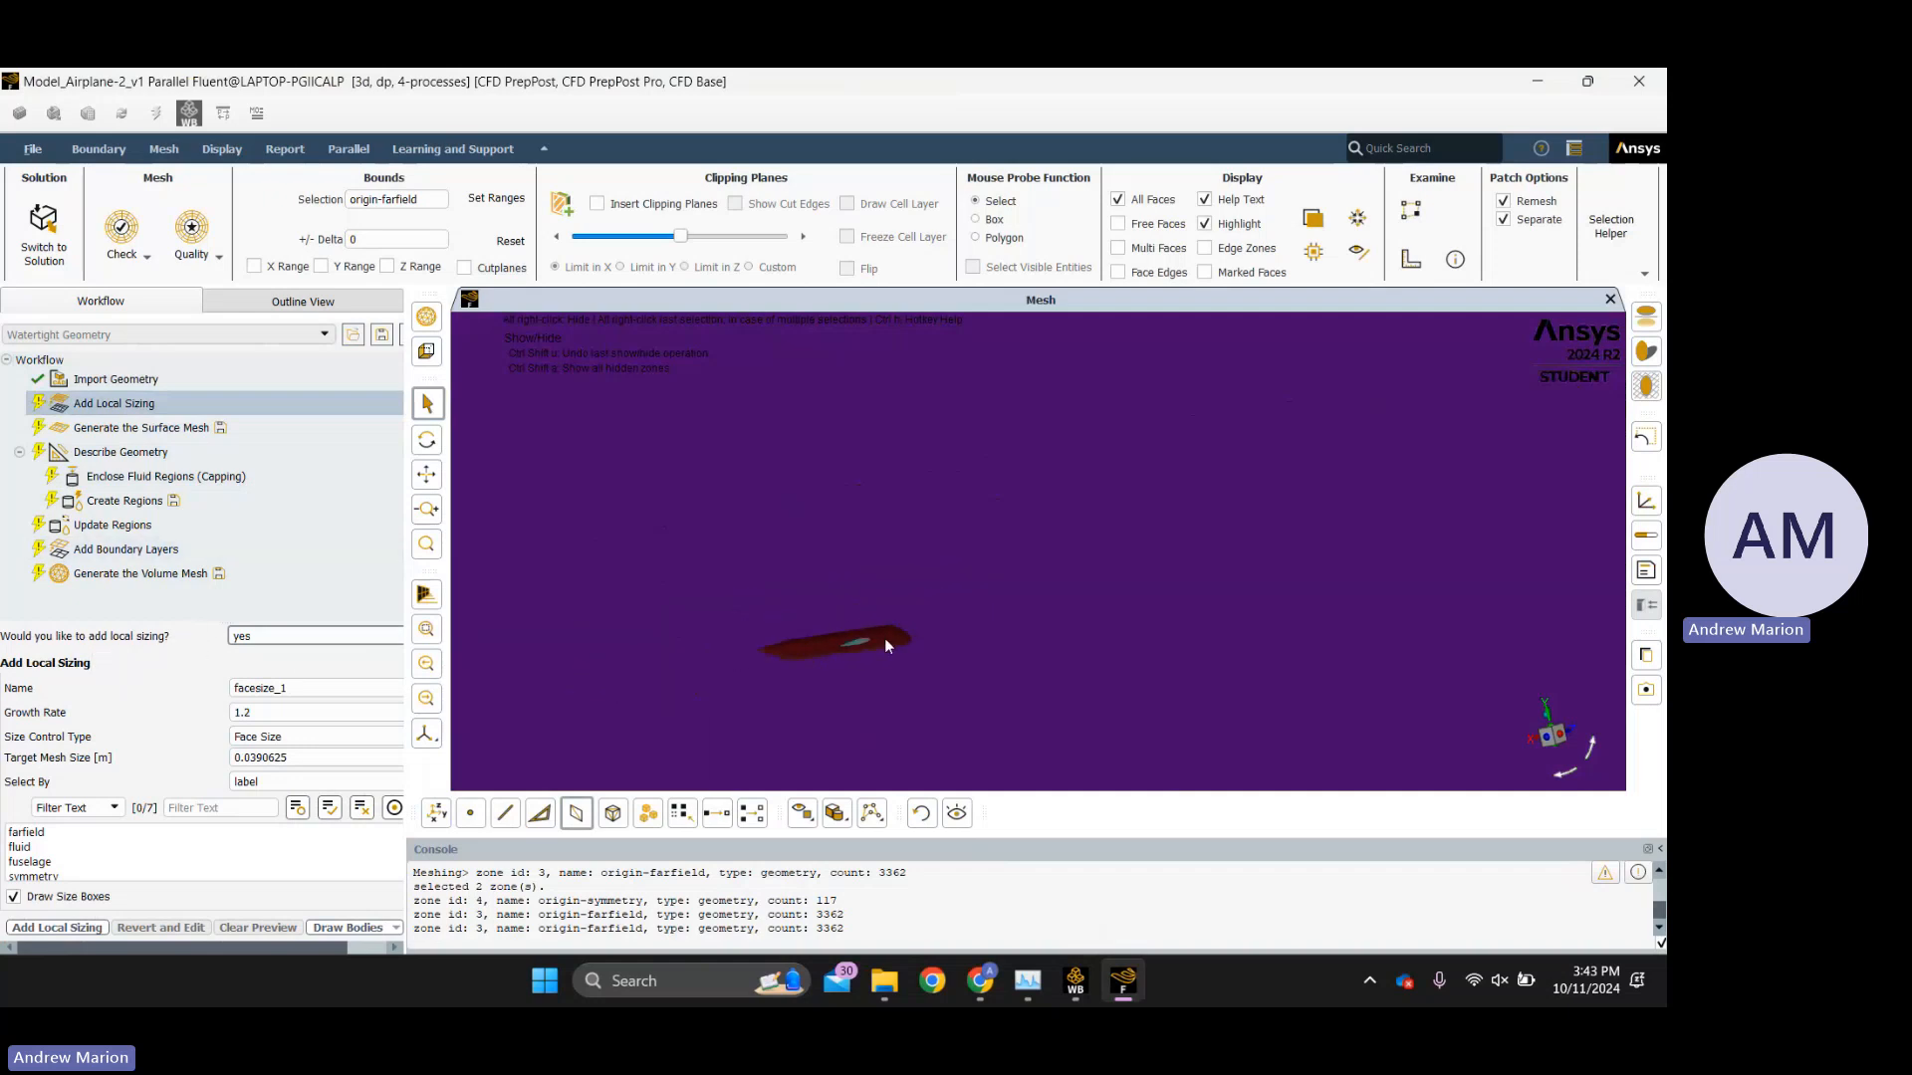
{"action": "middle_click_drag", "start_coordinate": [854, 655], "coordinate": [580, 691]}
{"action": "scroll", "coordinate": [990, 631], "scroll_direction": "up", "scroll_amount": 8}
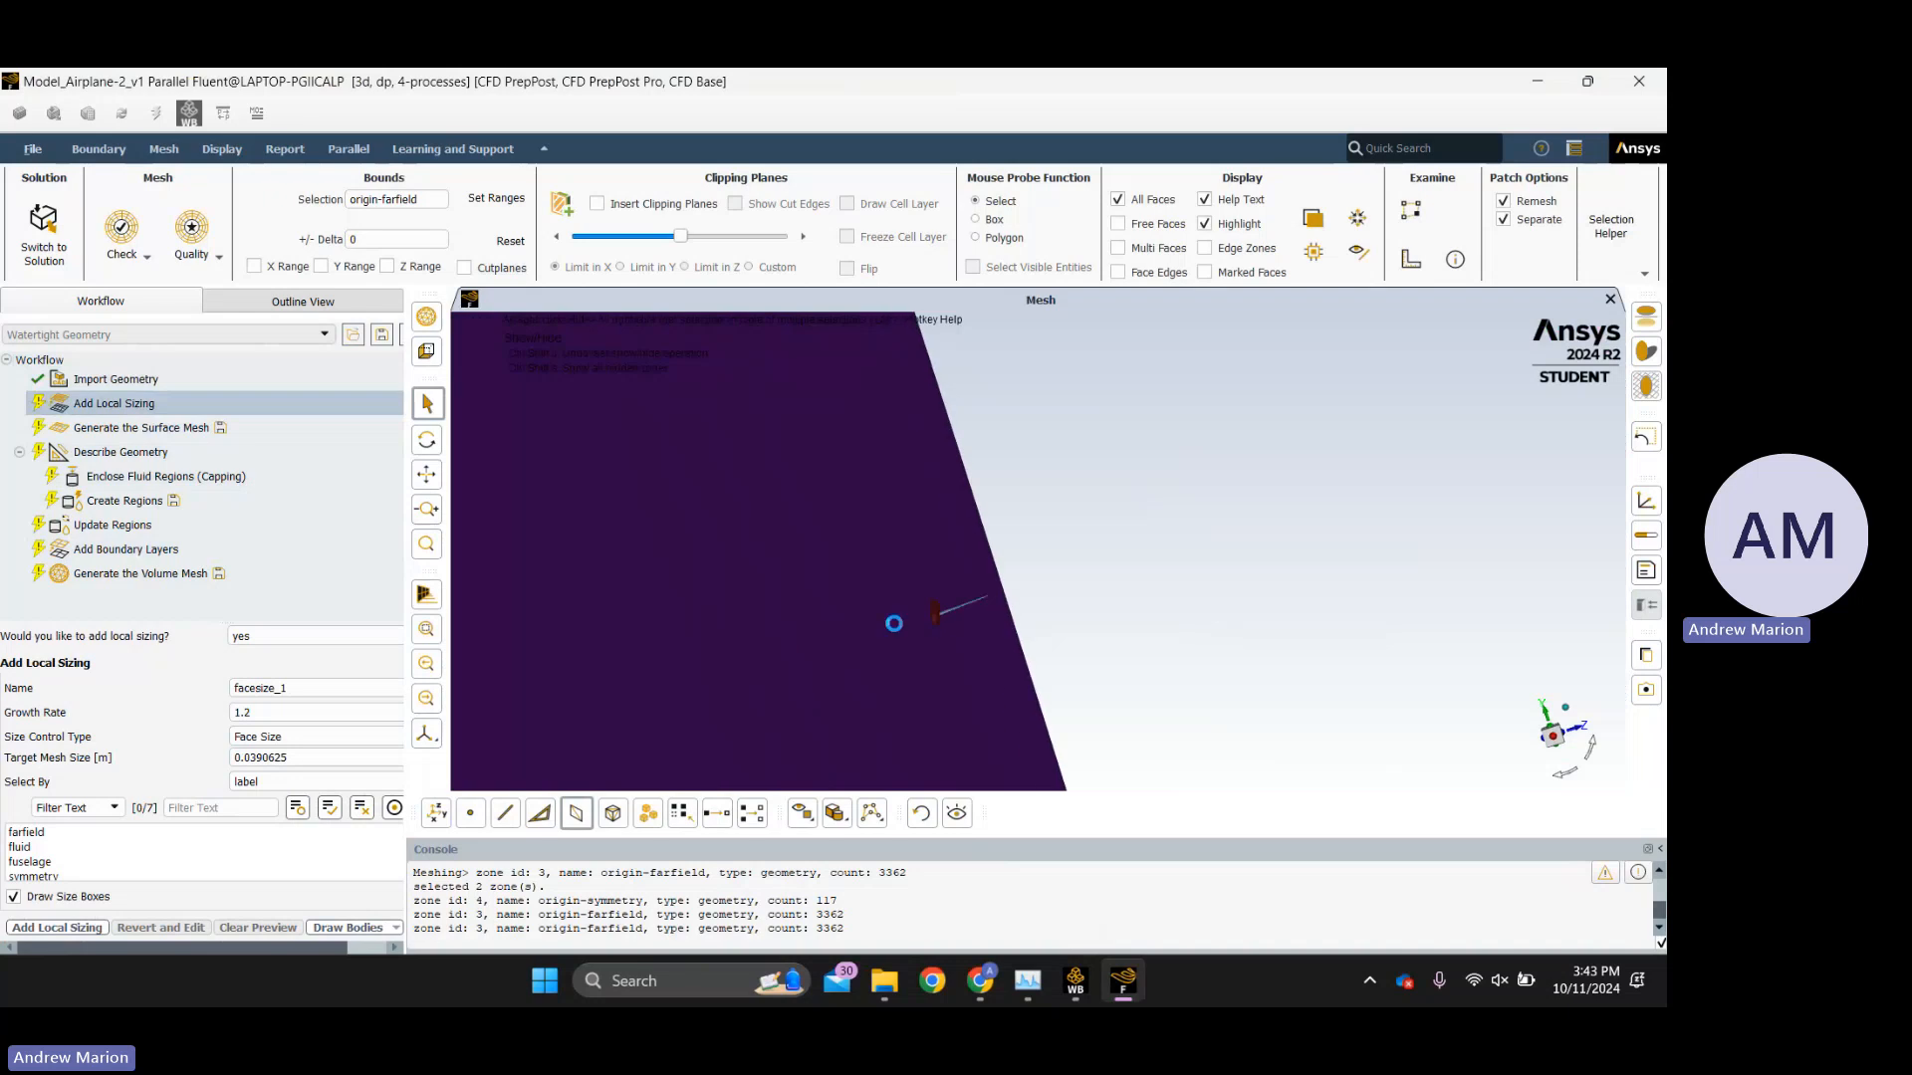
{"action": "scroll", "coordinate": [1010, 624], "scroll_direction": "up", "scroll_amount": 3}
{"action": "scroll", "coordinate": [701, 501], "scroll_direction": "down", "scroll_amount": 5}
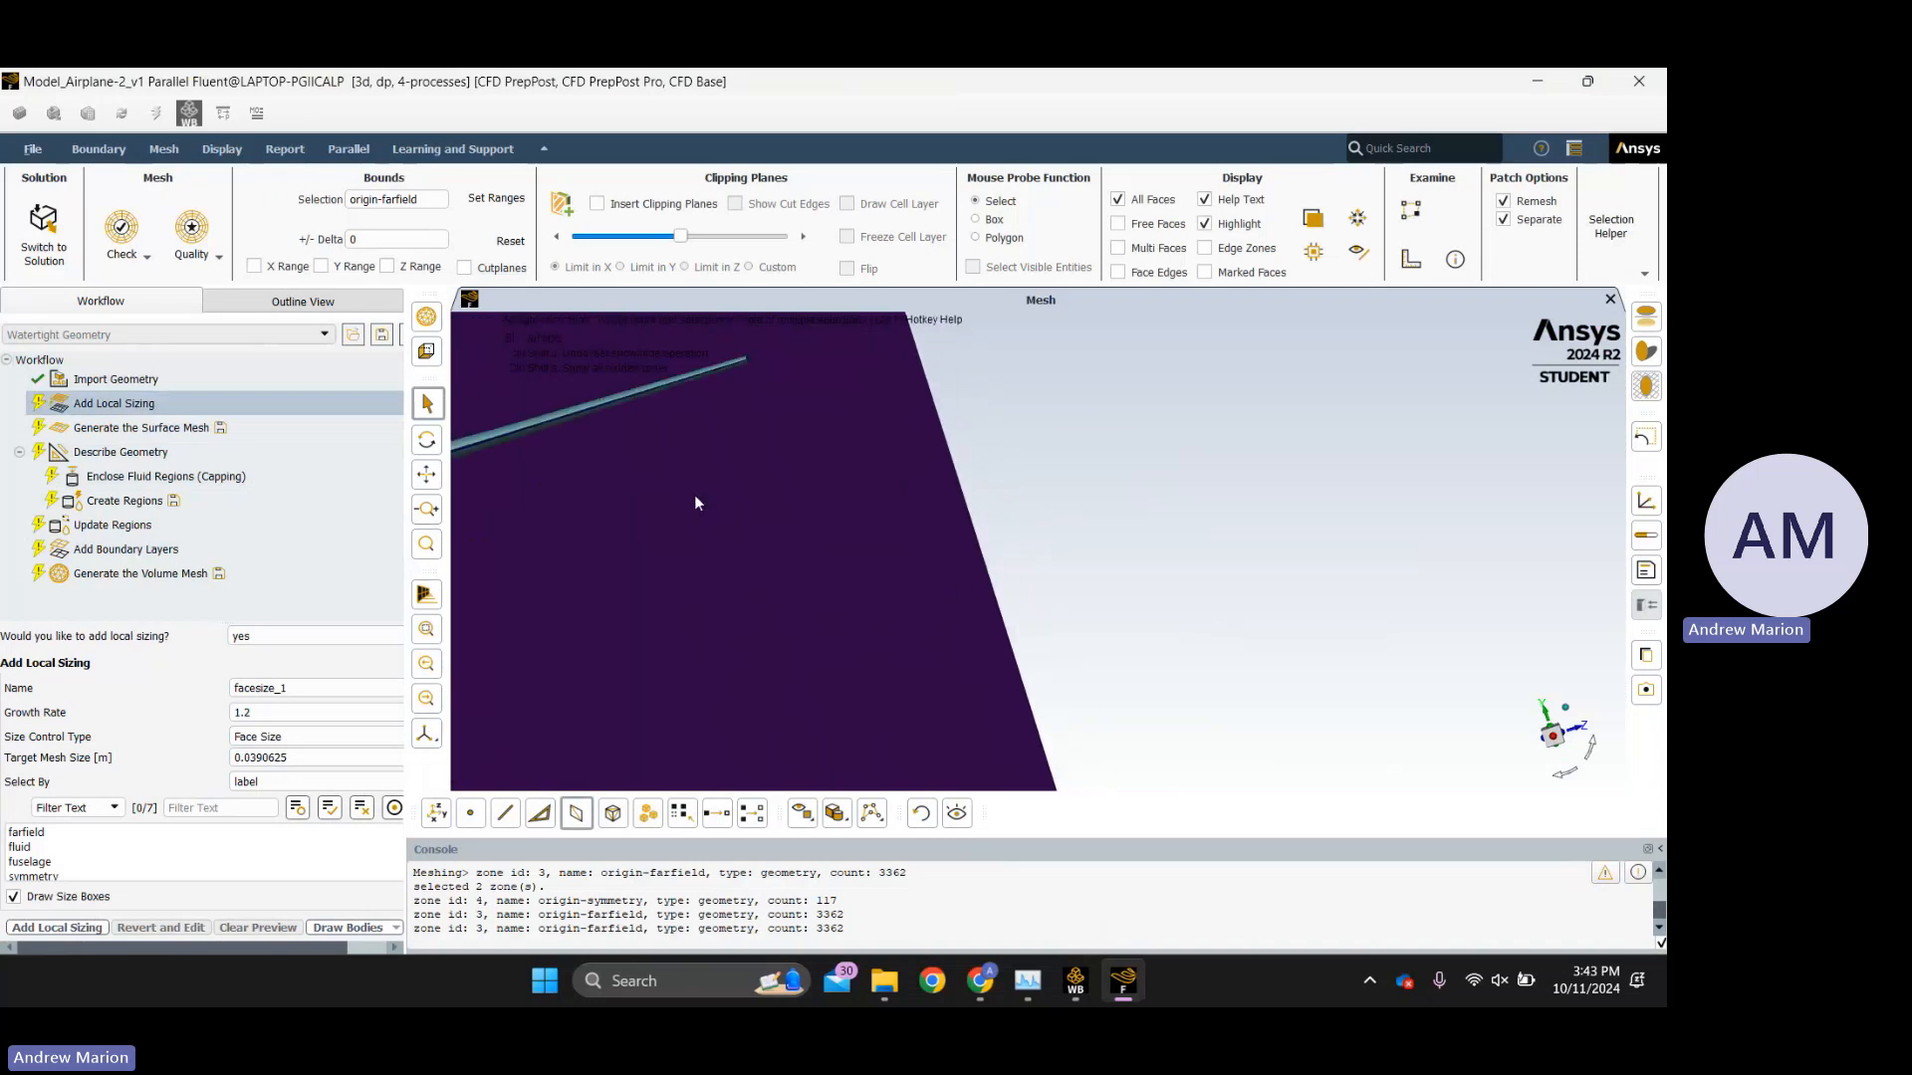
Inspect the wing's leading edge up close where the wing meets the fuselage.
{"action": "middle_click_drag", "start_coordinate": [588, 478], "coordinate": [939, 634], "text": "ctrl"}
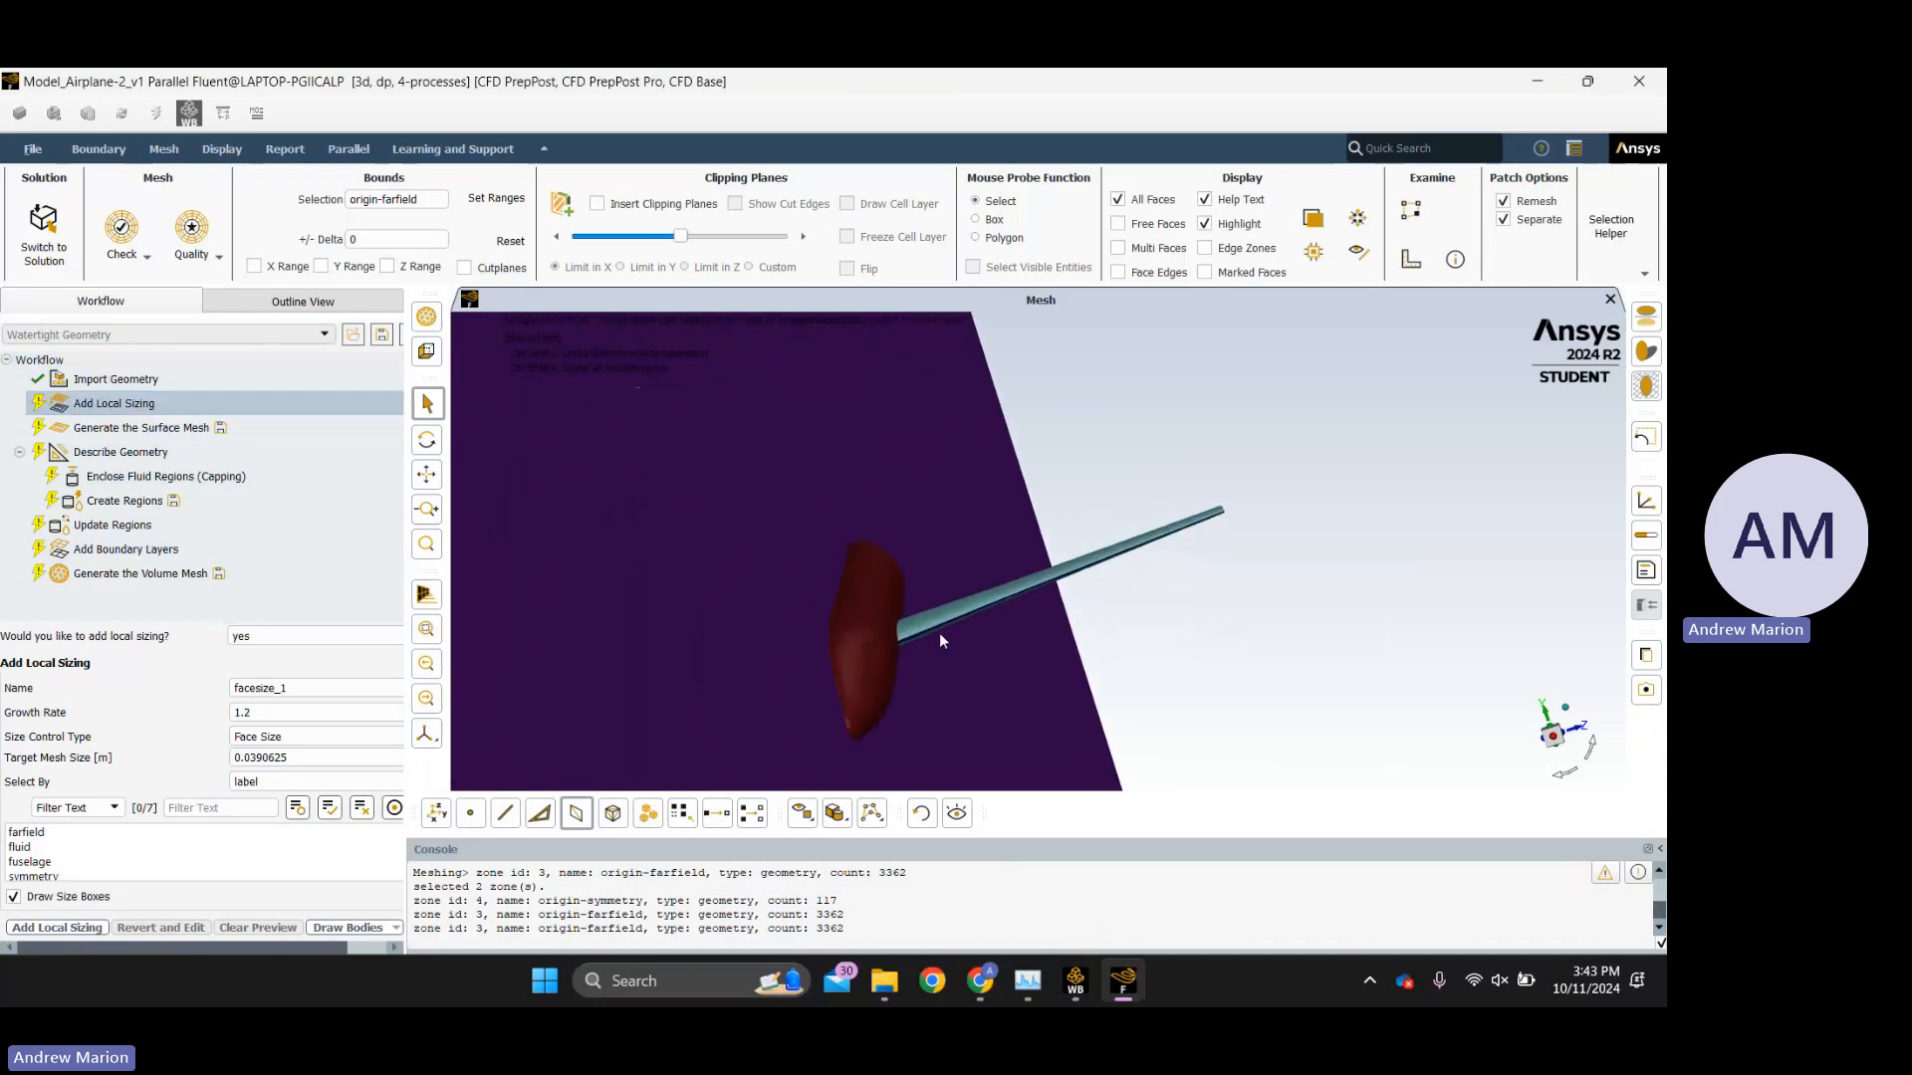
{"action": "scroll", "coordinate": [972, 622], "scroll_direction": "up", "scroll_amount": 3}
{"action": "scroll", "coordinate": [972, 617], "scroll_direction": "up", "scroll_amount": 5}
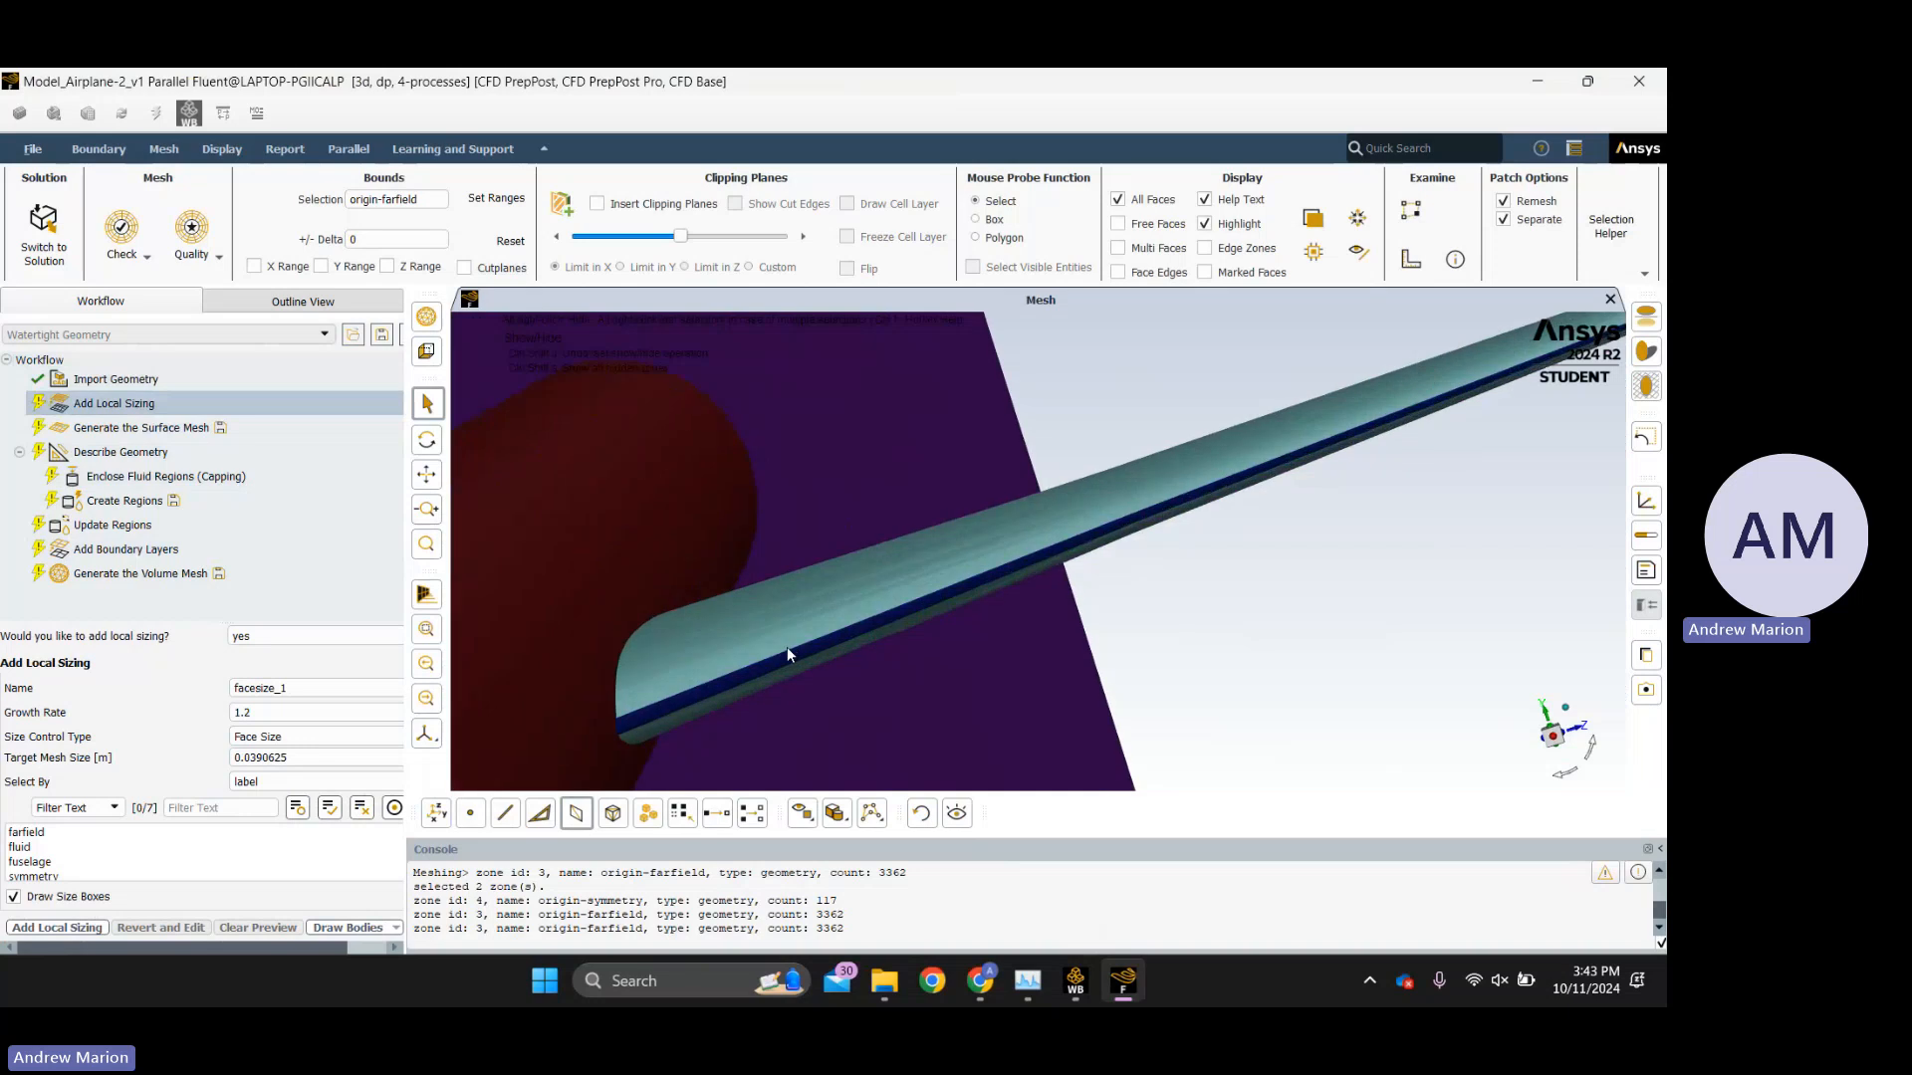
{"action": "scroll", "coordinate": [776, 663], "scroll_direction": "up", "scroll_amount": 2}
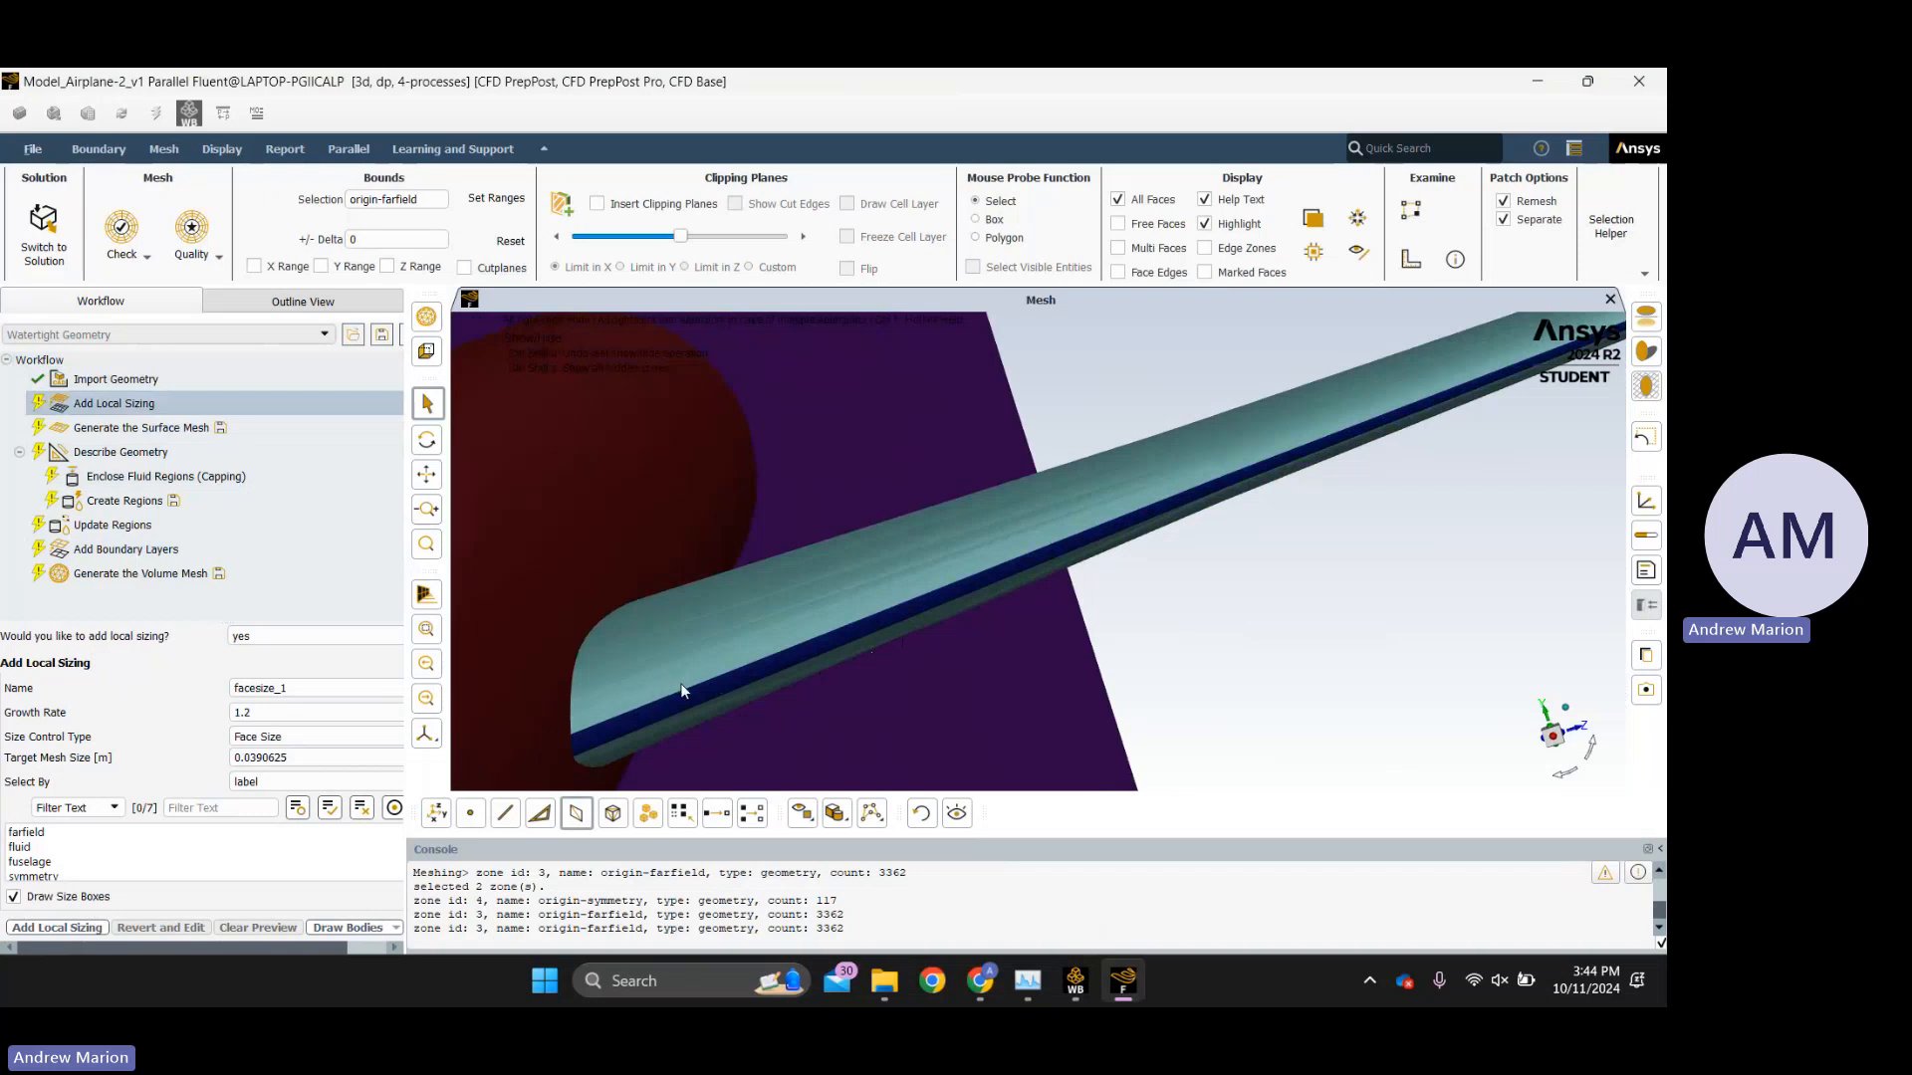
Switch to the Day One Ansys Workshop presentation in Chrome, read the Mesh Creation slide's sizing instructions, and return to Fluent.
{"action": "mouse_move", "coordinate": [980, 980]}
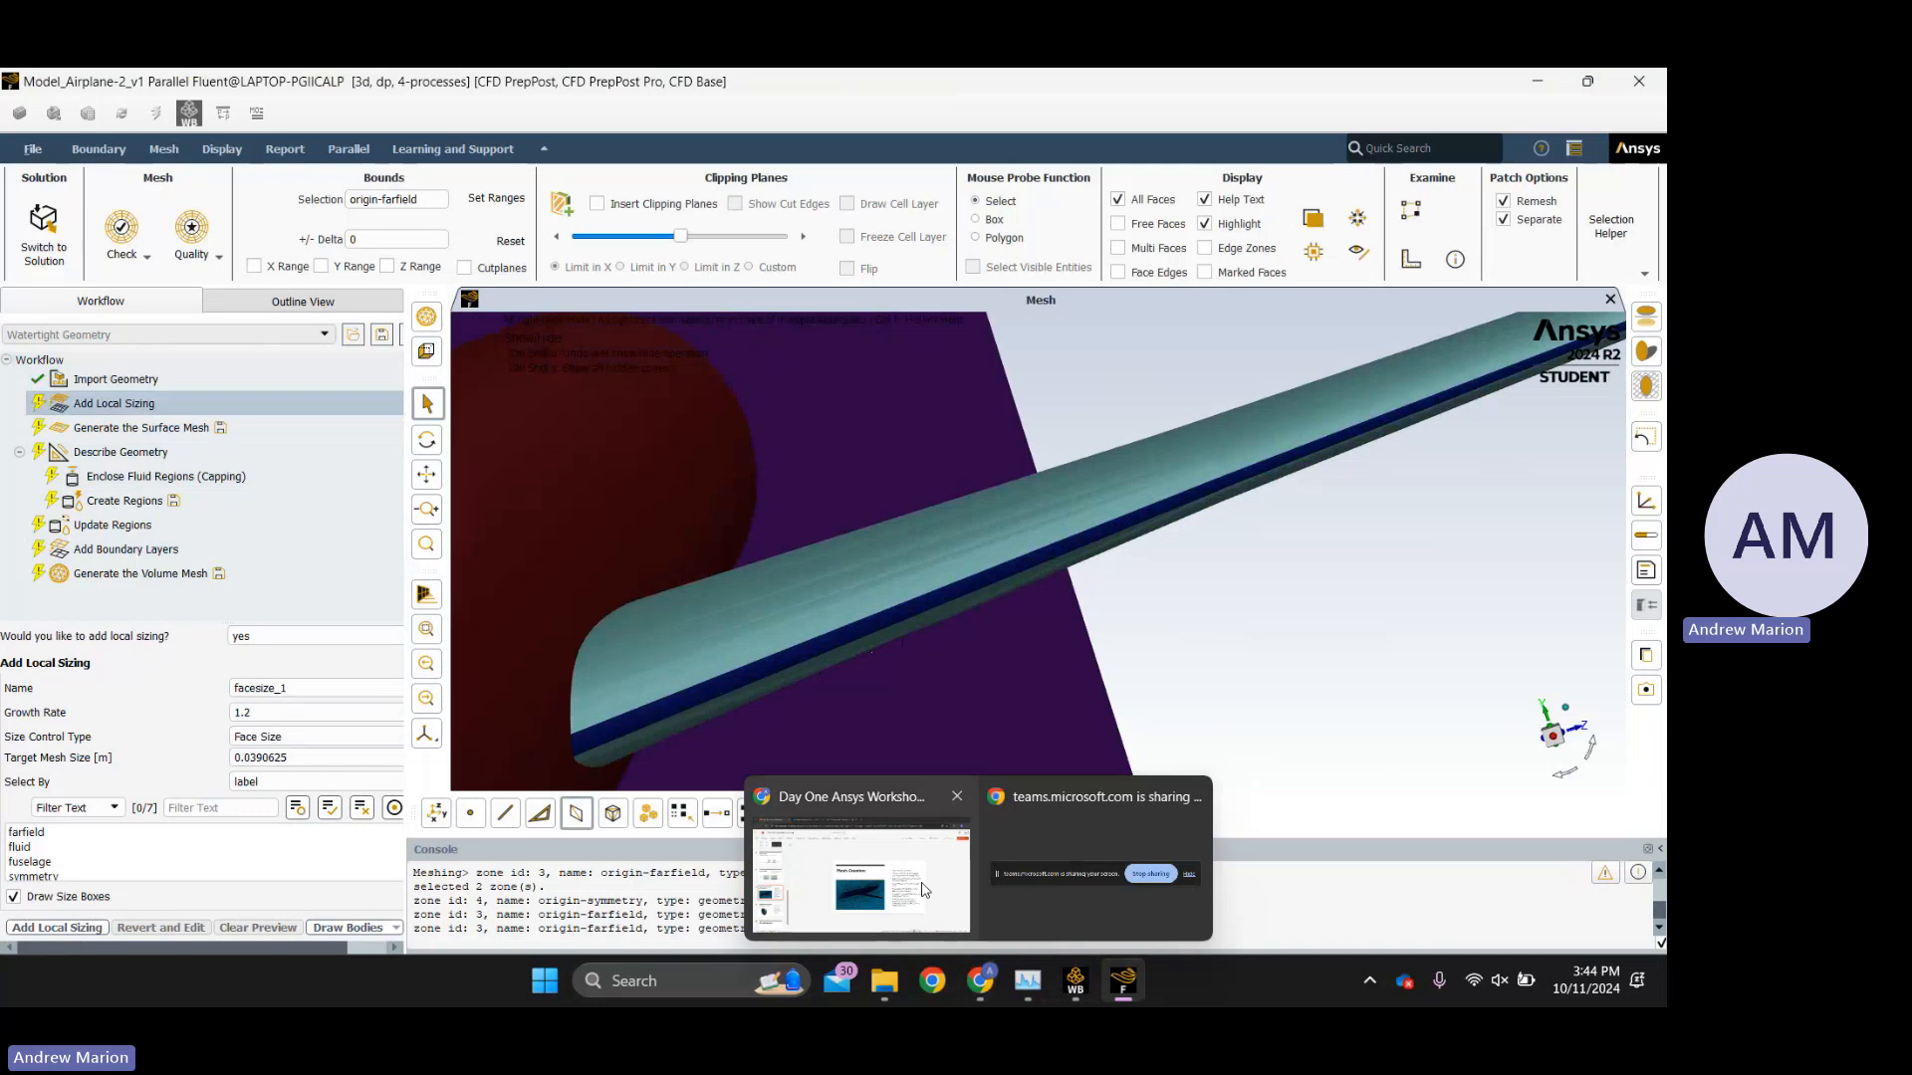
{"action": "mouse_move", "coordinate": [921, 892]}
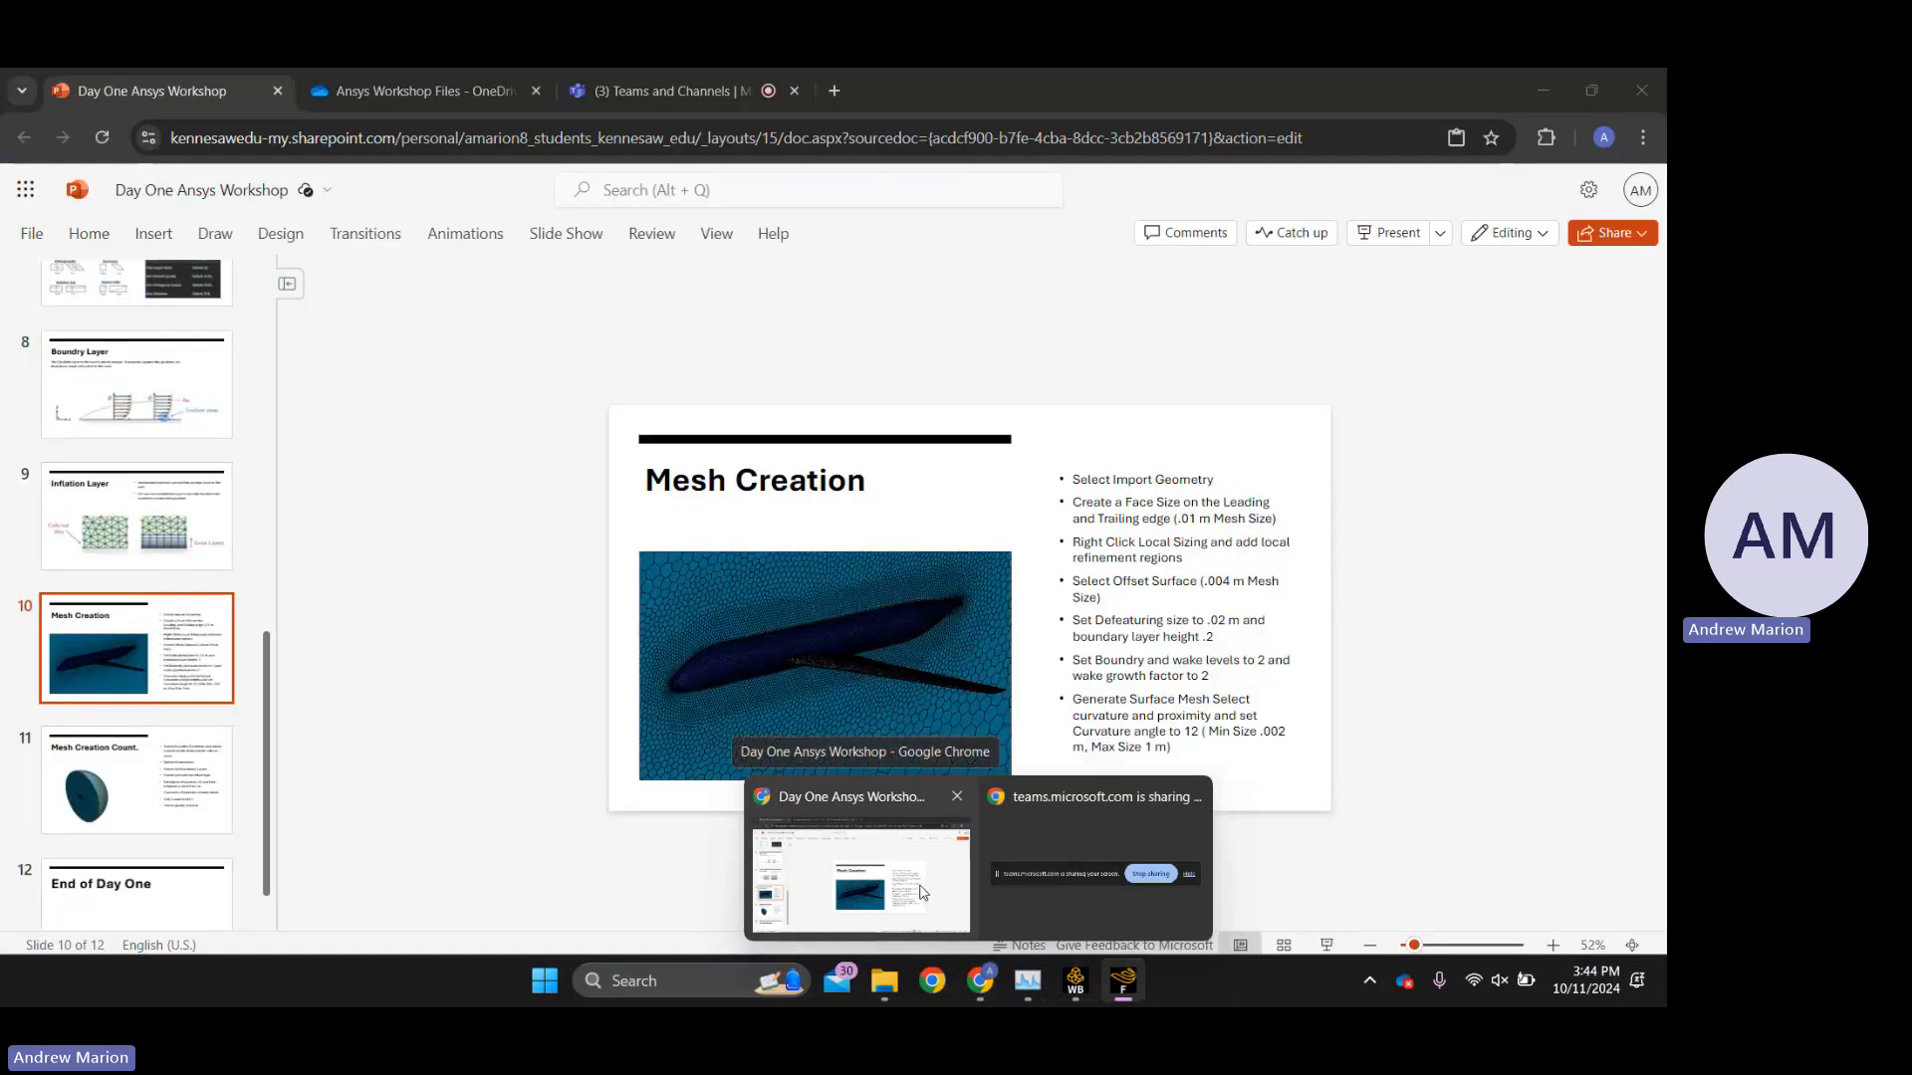
{"action": "right_click", "coordinate": [921, 891]}
{"action": "left_click", "coordinate": [498, 609]}
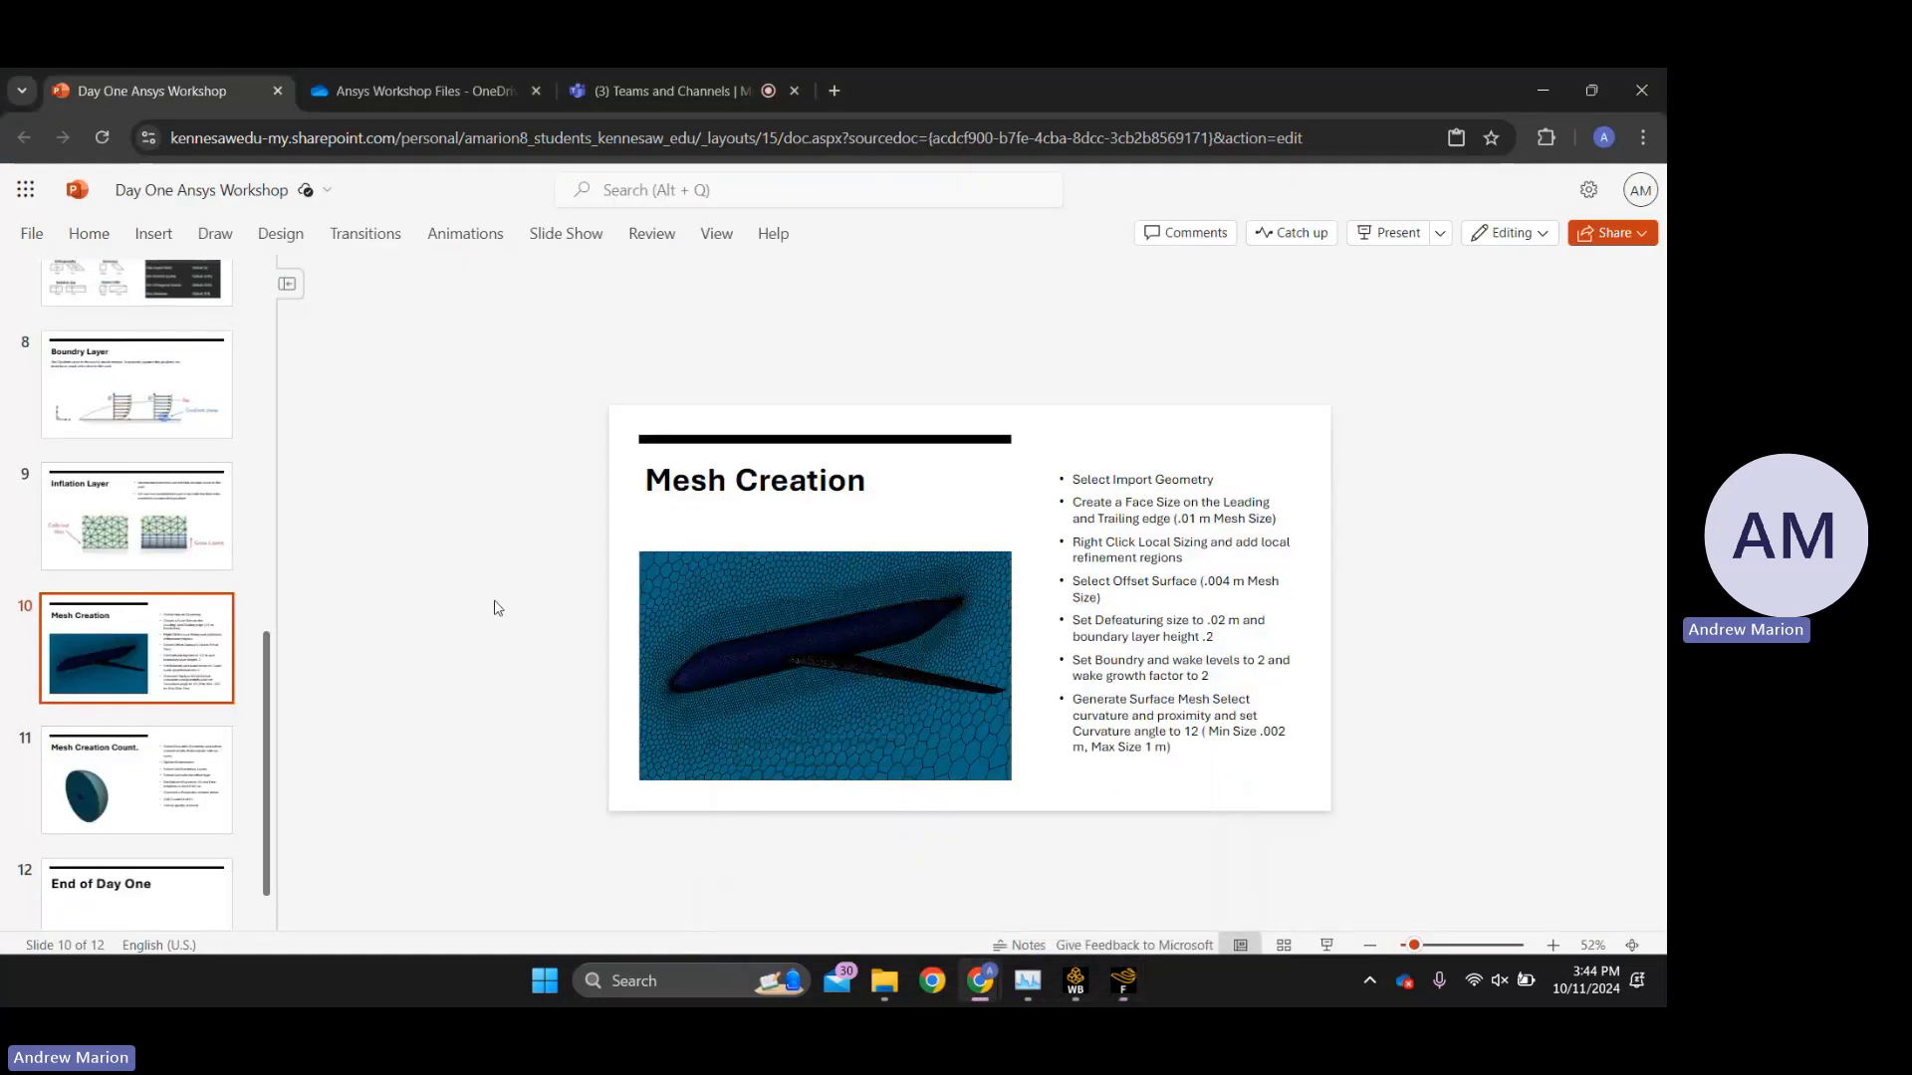
{"action": "left_click", "coordinate": [1123, 990]}
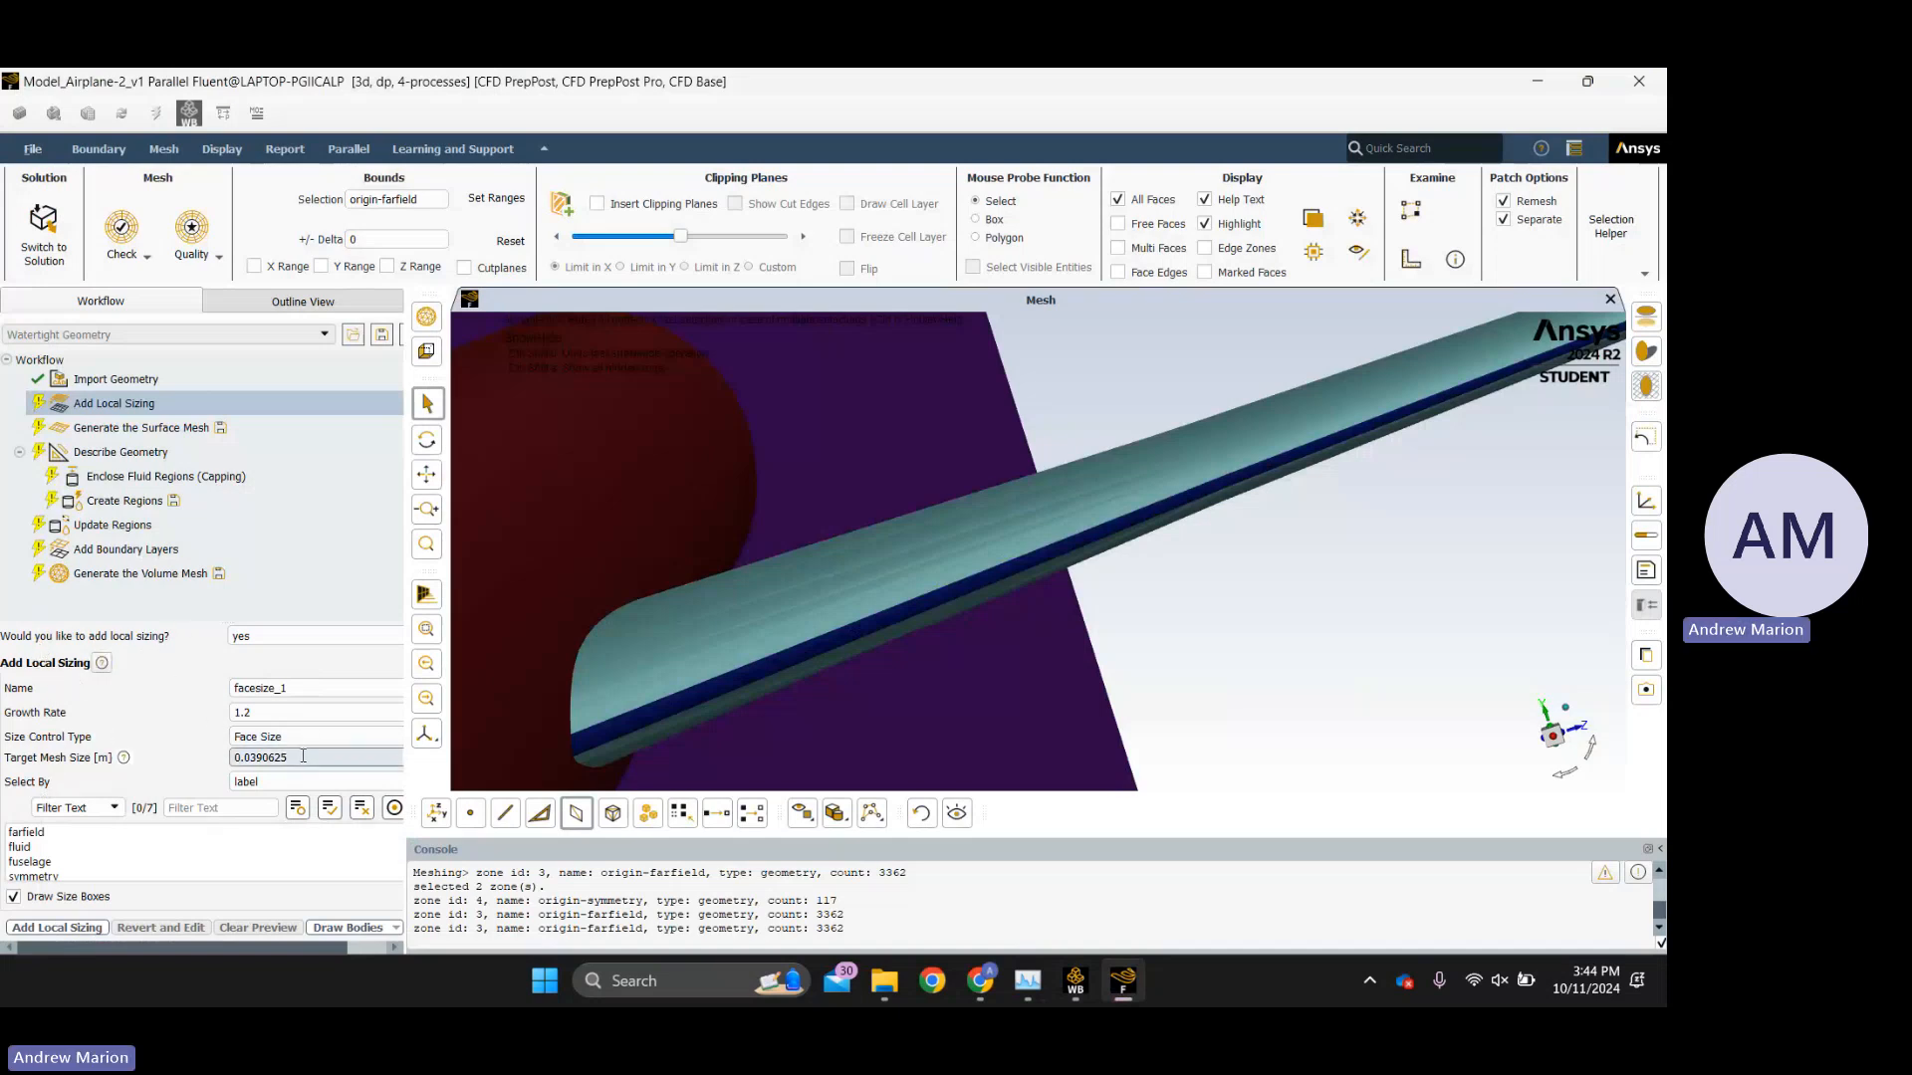
Set the target mesh size of the facesize_1 face sizing to 0.01 m.
{"action": "key", "text": "BackSpace"}
{"action": "key", "text": "BackSpace"}
{"action": "key", "text": "BackSpace"}
{"action": "key", "text": "BackSpace"}
{"action": "key", "text": "BackSpace"}
{"action": "key", "text": "BackSpace"}
{"action": "key", "text": "BackSpace"}
{"action": "key", "text": "BackSpace"}
{"action": "key", "text": "BackSpace"}
{"action": "type", "text": "."}
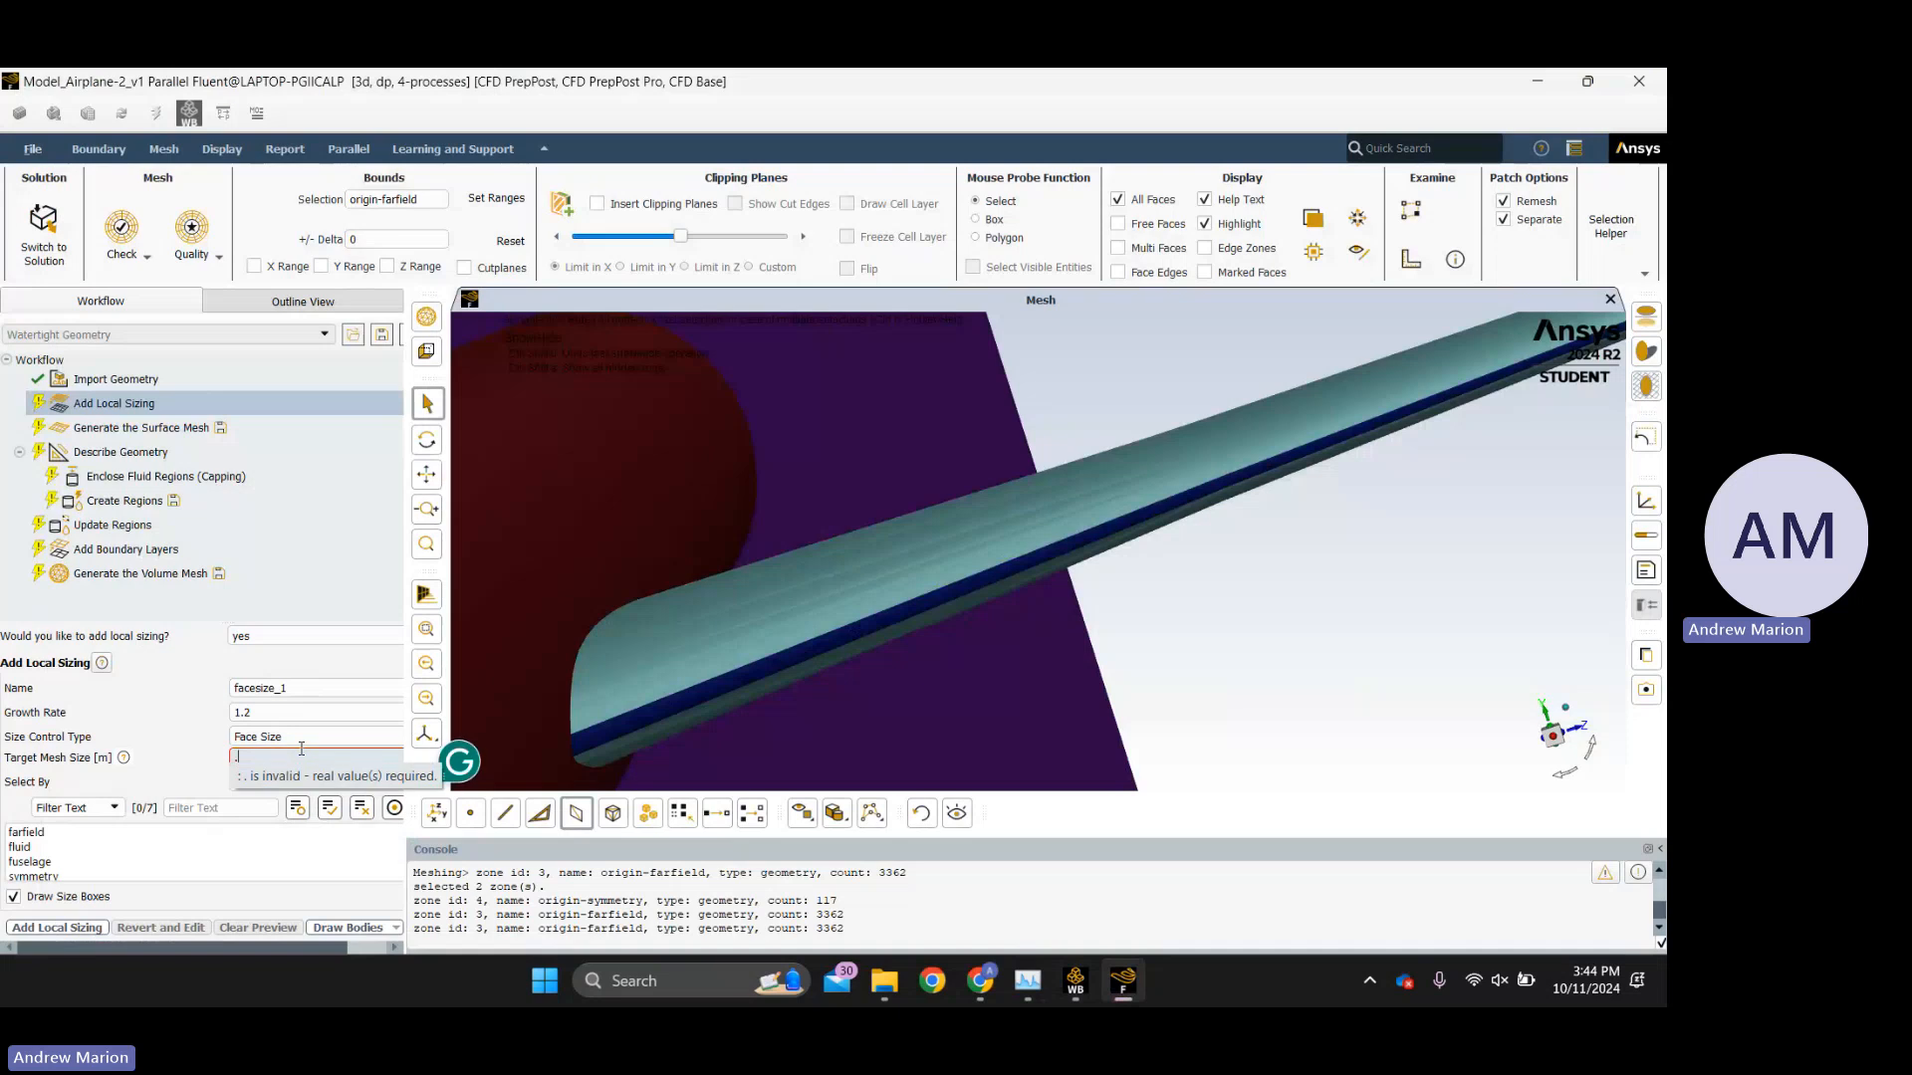
{"action": "type", "text": "01"}
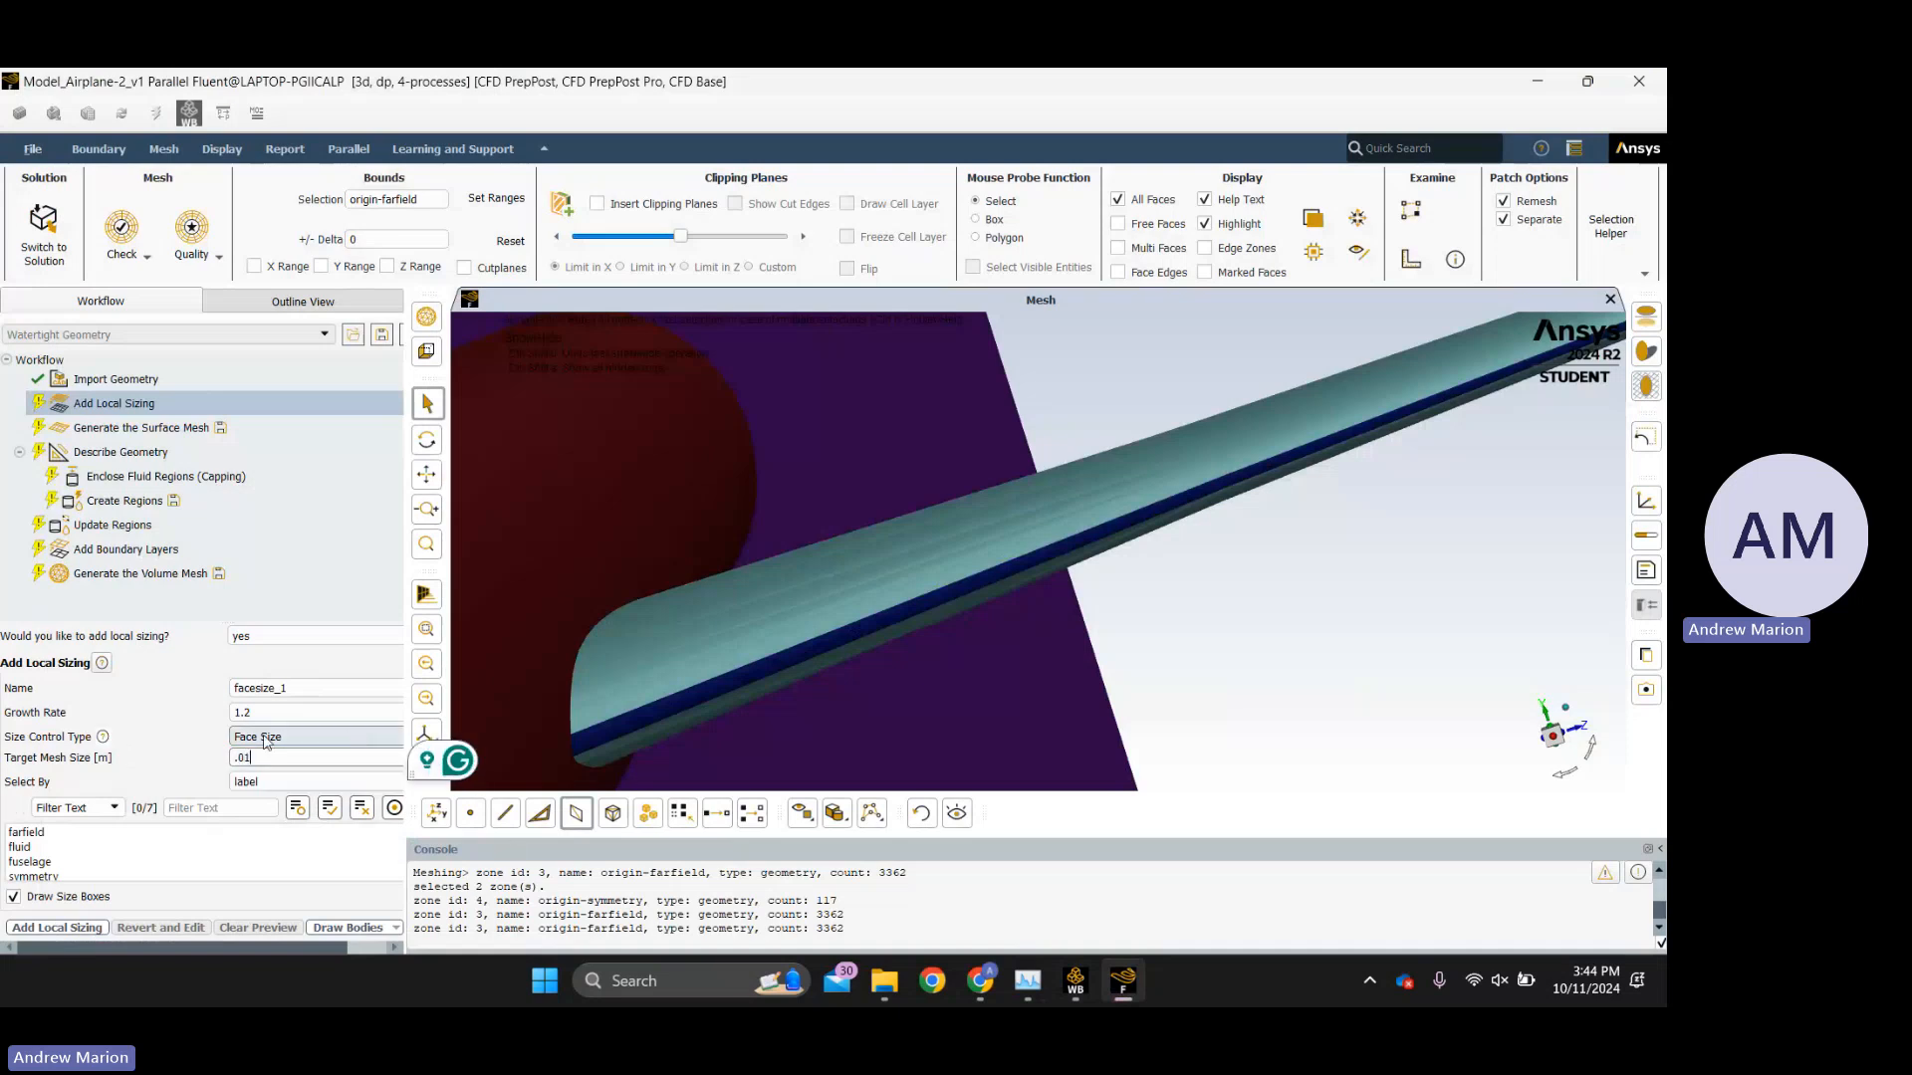
{"action": "key", "text": "Return"}
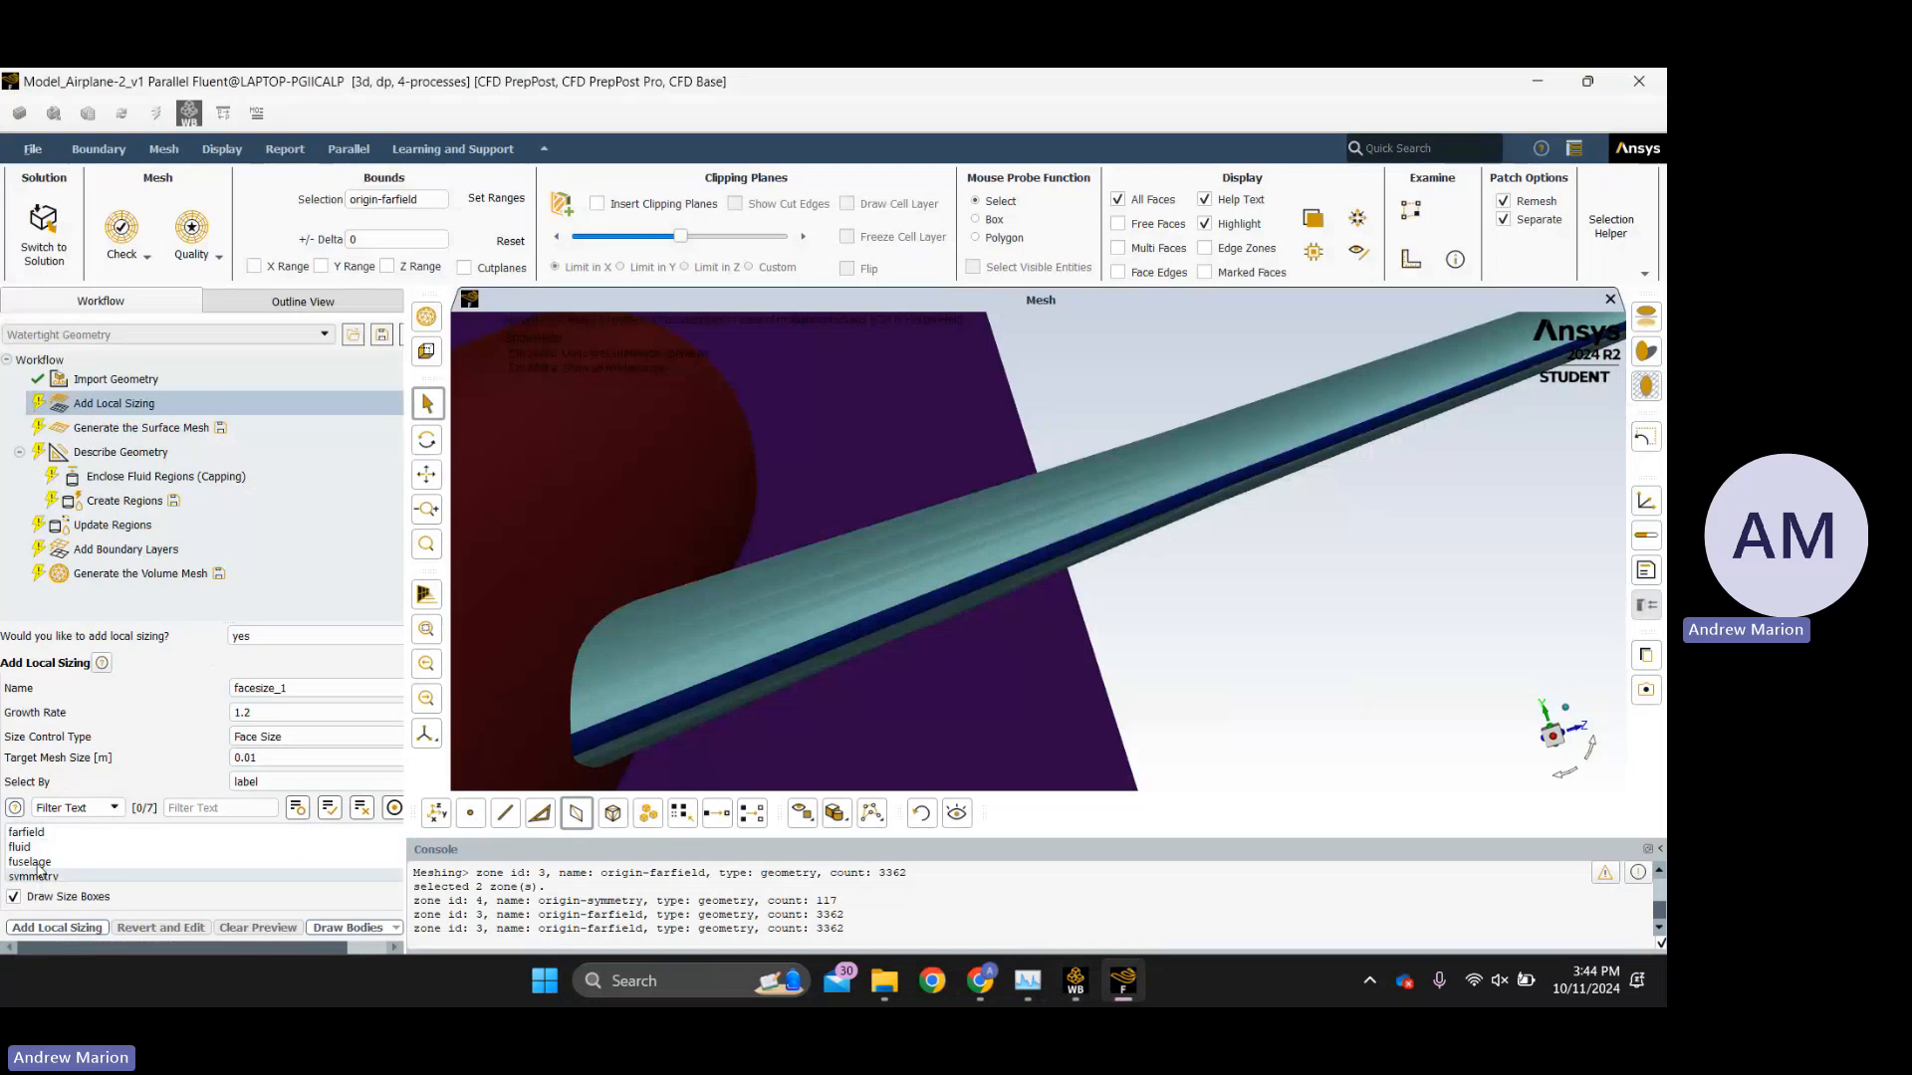
Assign the wing-le and wing-te labels to facesize_1 and add the local sizing.
{"action": "scroll", "coordinate": [42, 872], "scroll_direction": "down", "scroll_amount": 1}
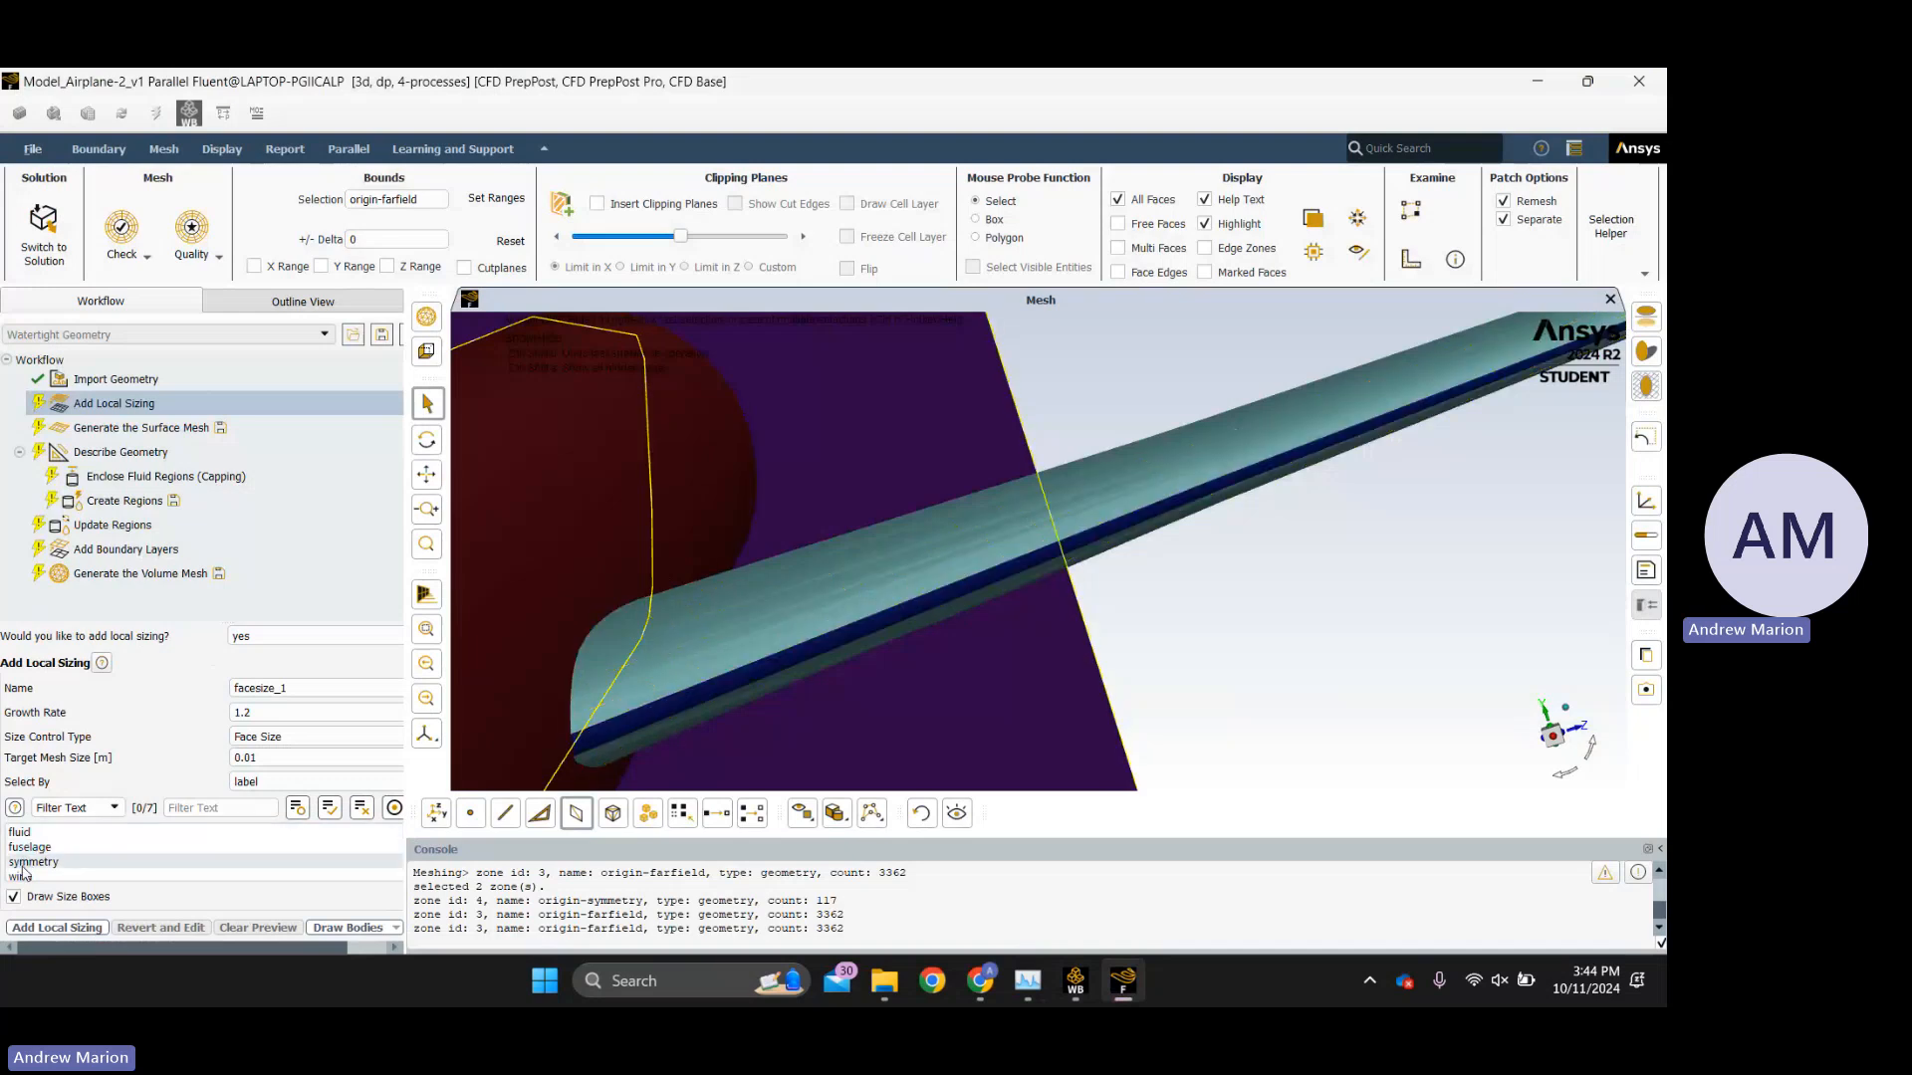
{"action": "scroll", "coordinate": [20, 863], "scroll_direction": "down", "scroll_amount": 3}
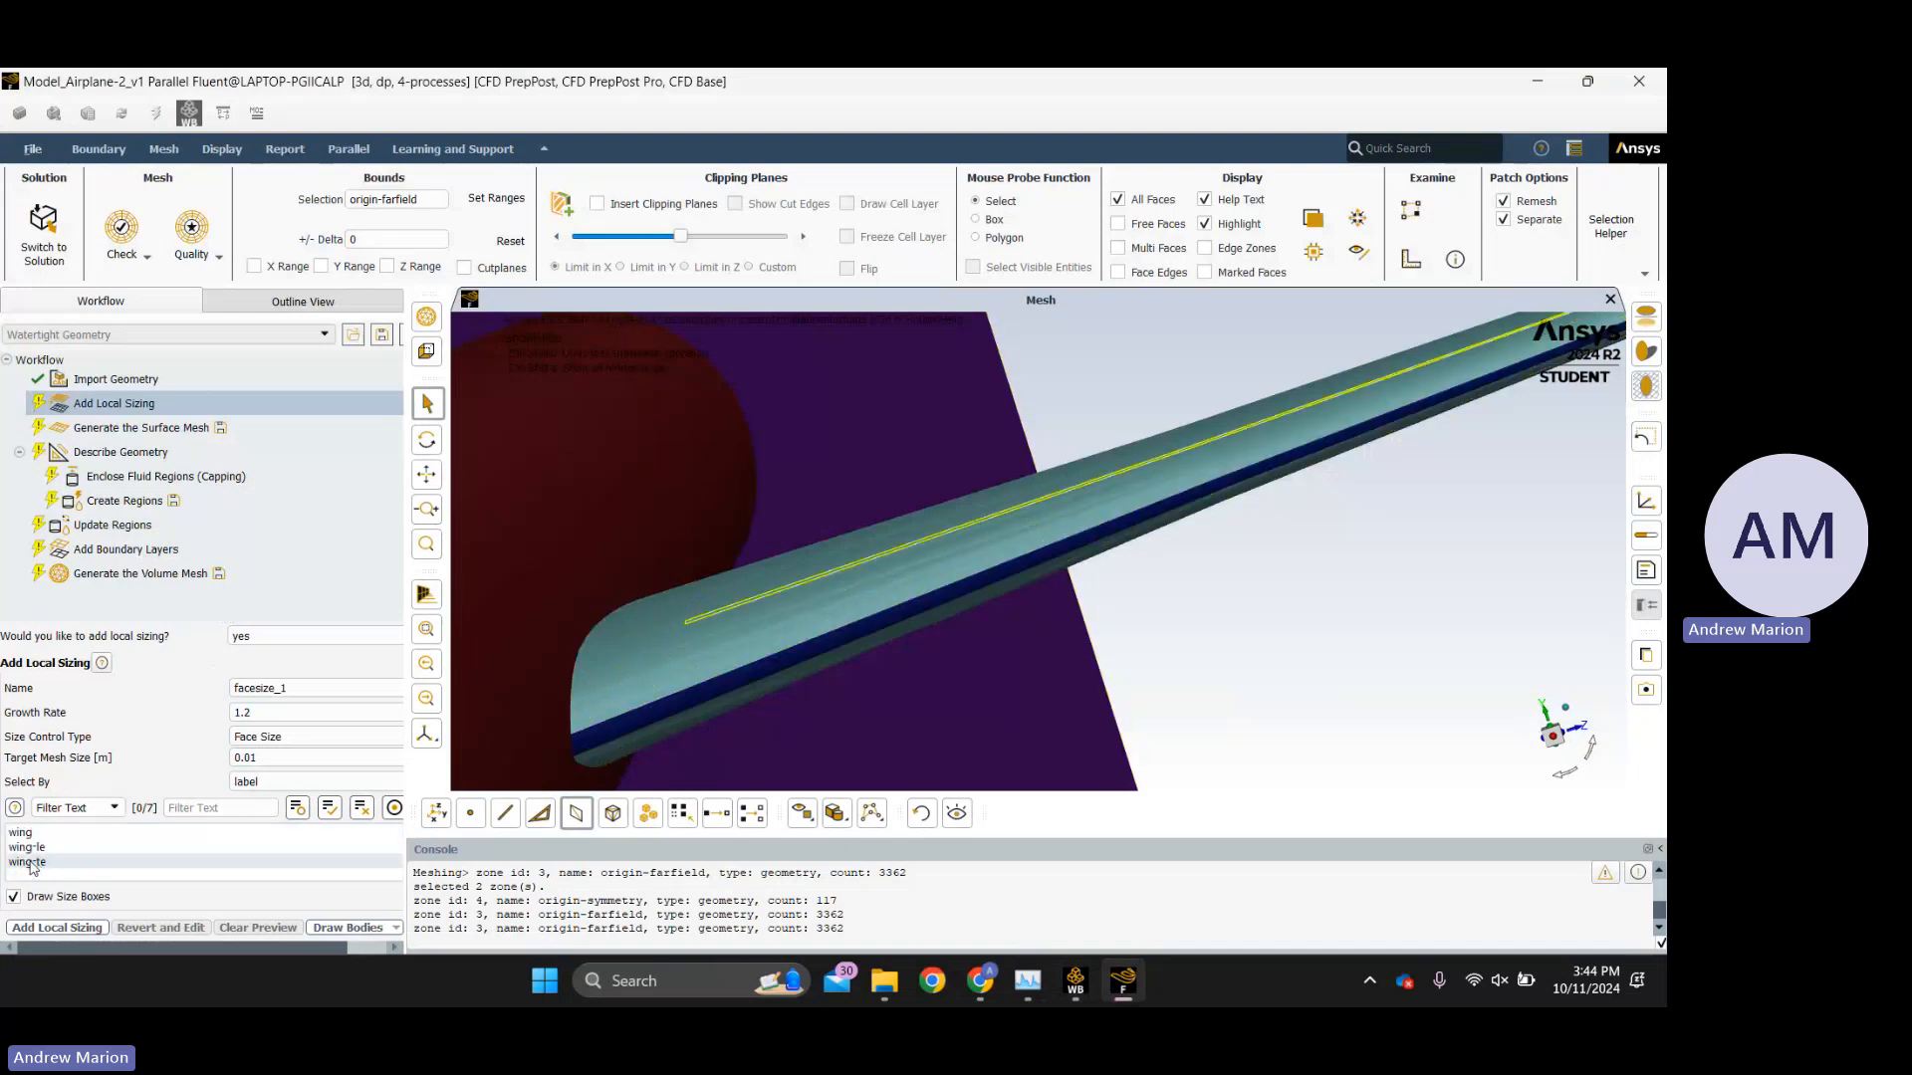
{"action": "left_click", "coordinate": [28, 847]}
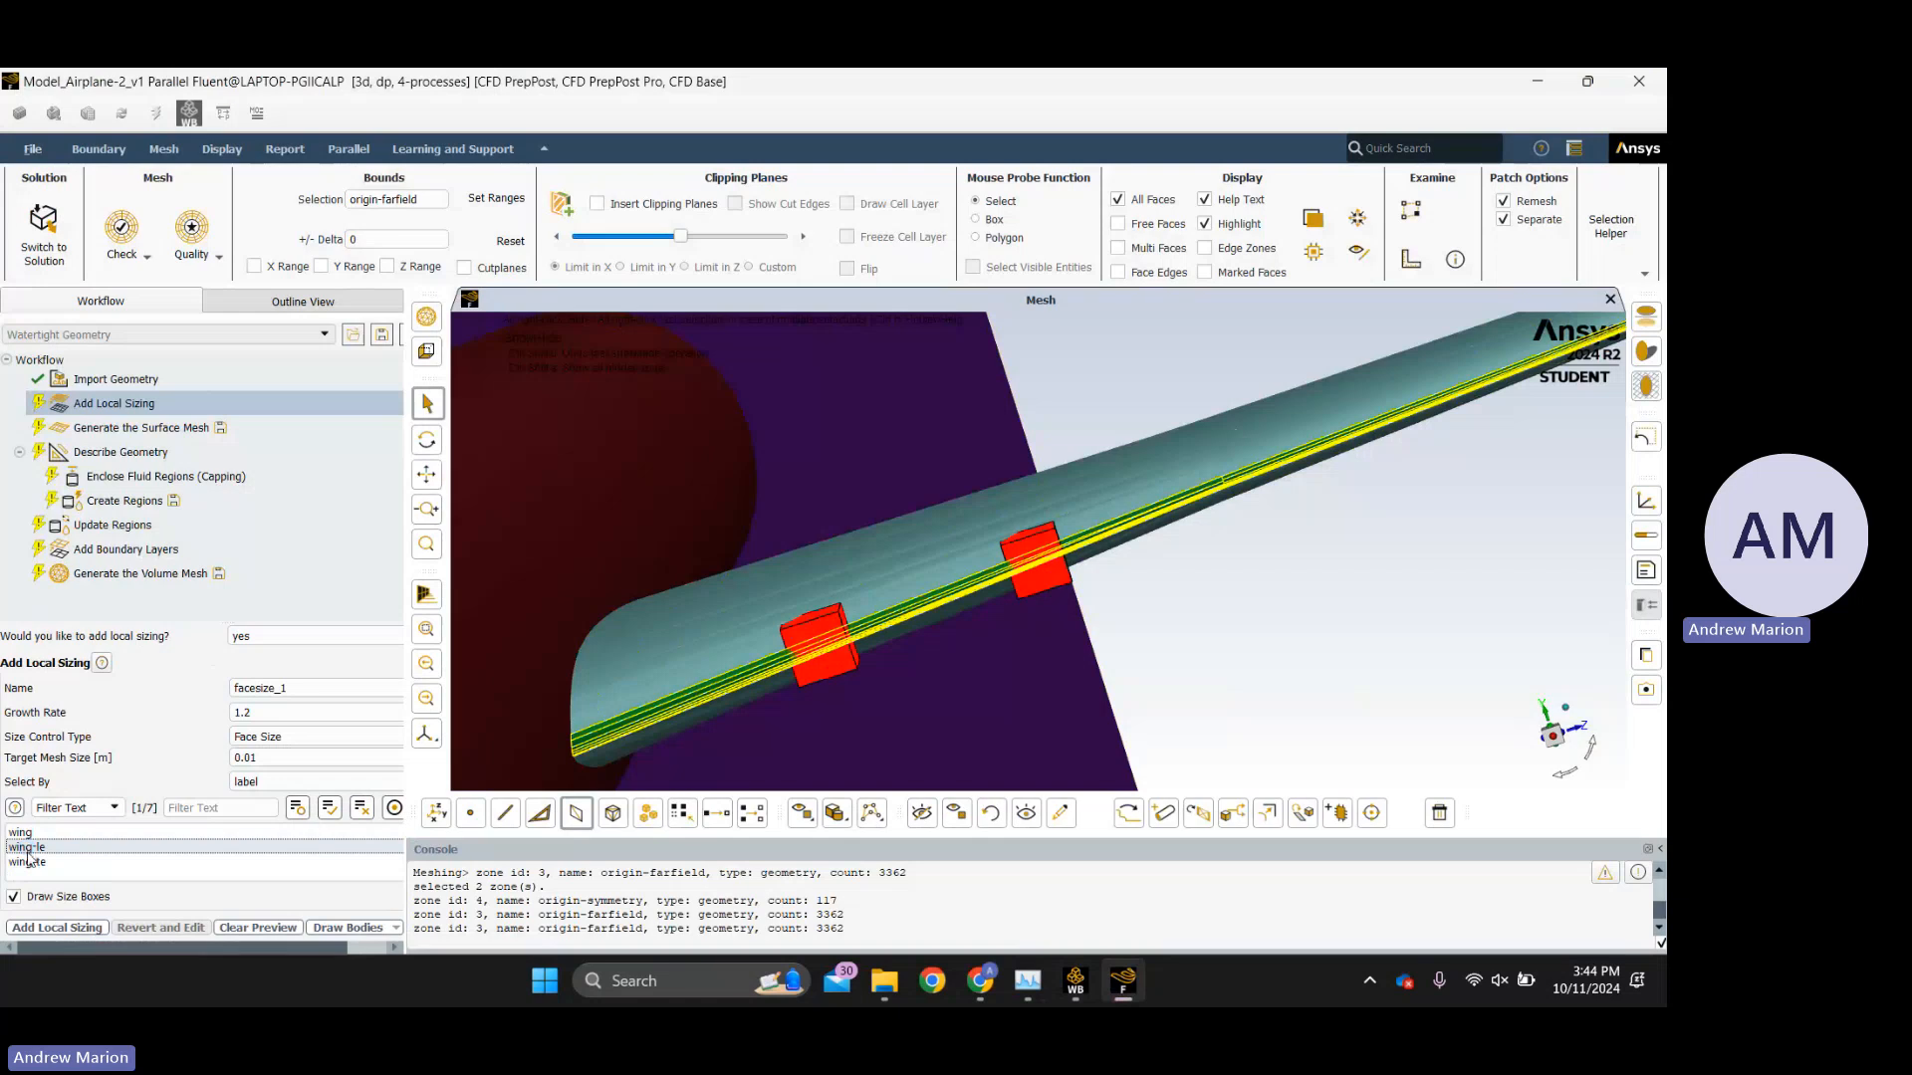
{"action": "left_click", "coordinate": [29, 861]}
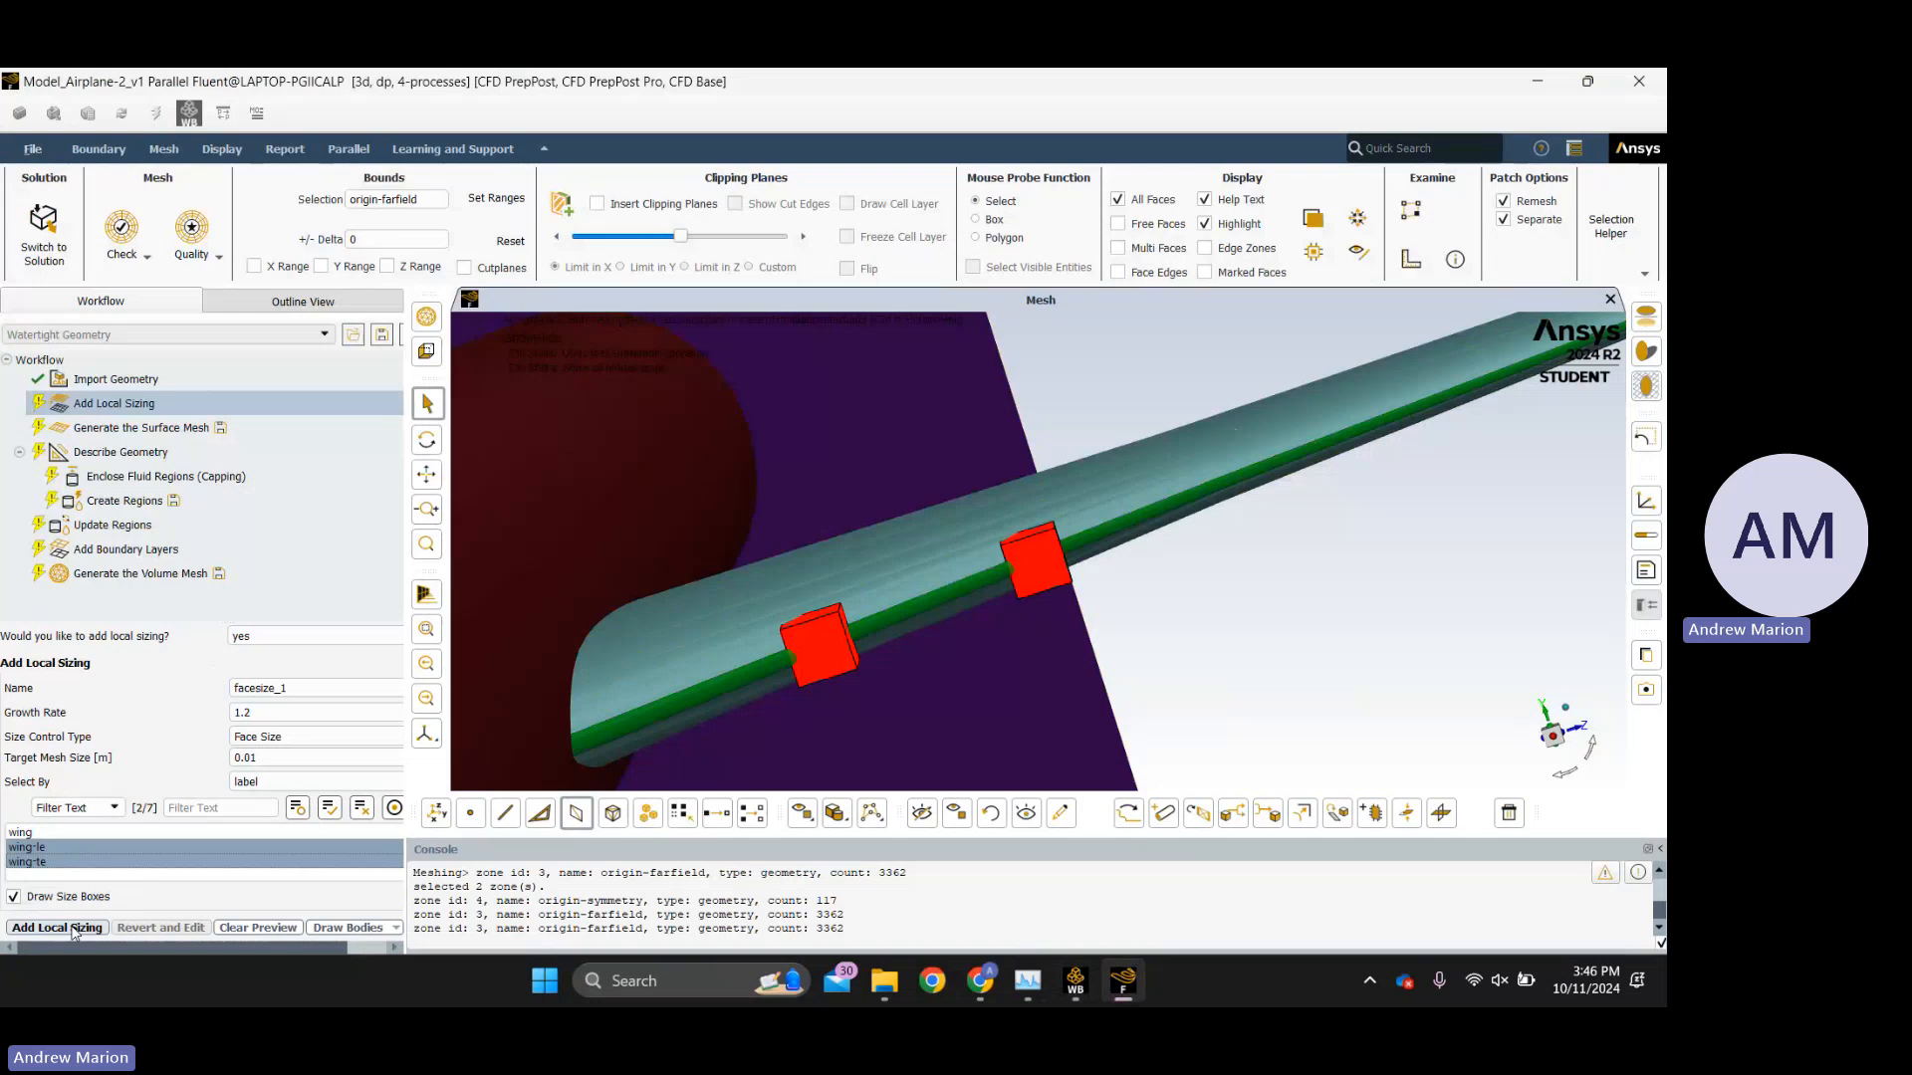
{"action": "left_click", "coordinate": [74, 929]}
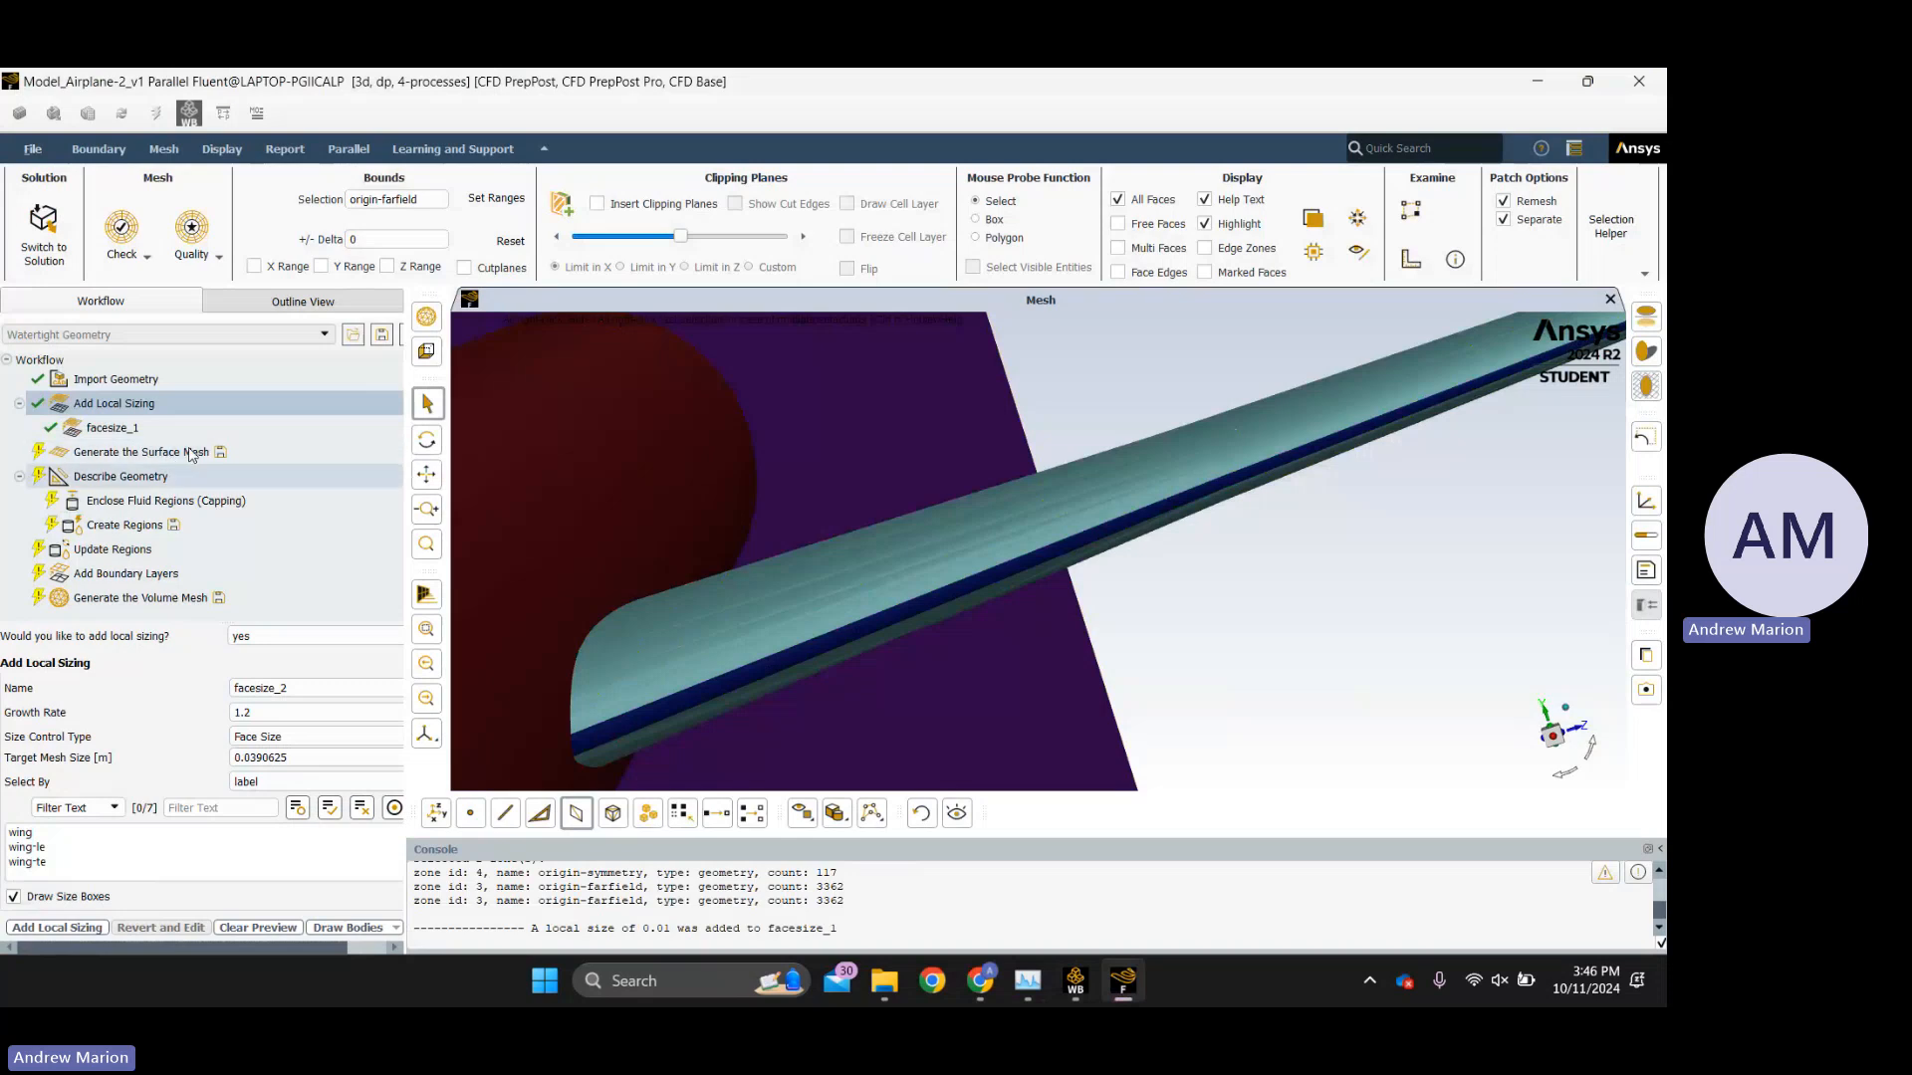
Insert a Create Local Refinement Regions task after Add Local Sizing and open its settings.
{"action": "right_click", "coordinate": [100, 415]}
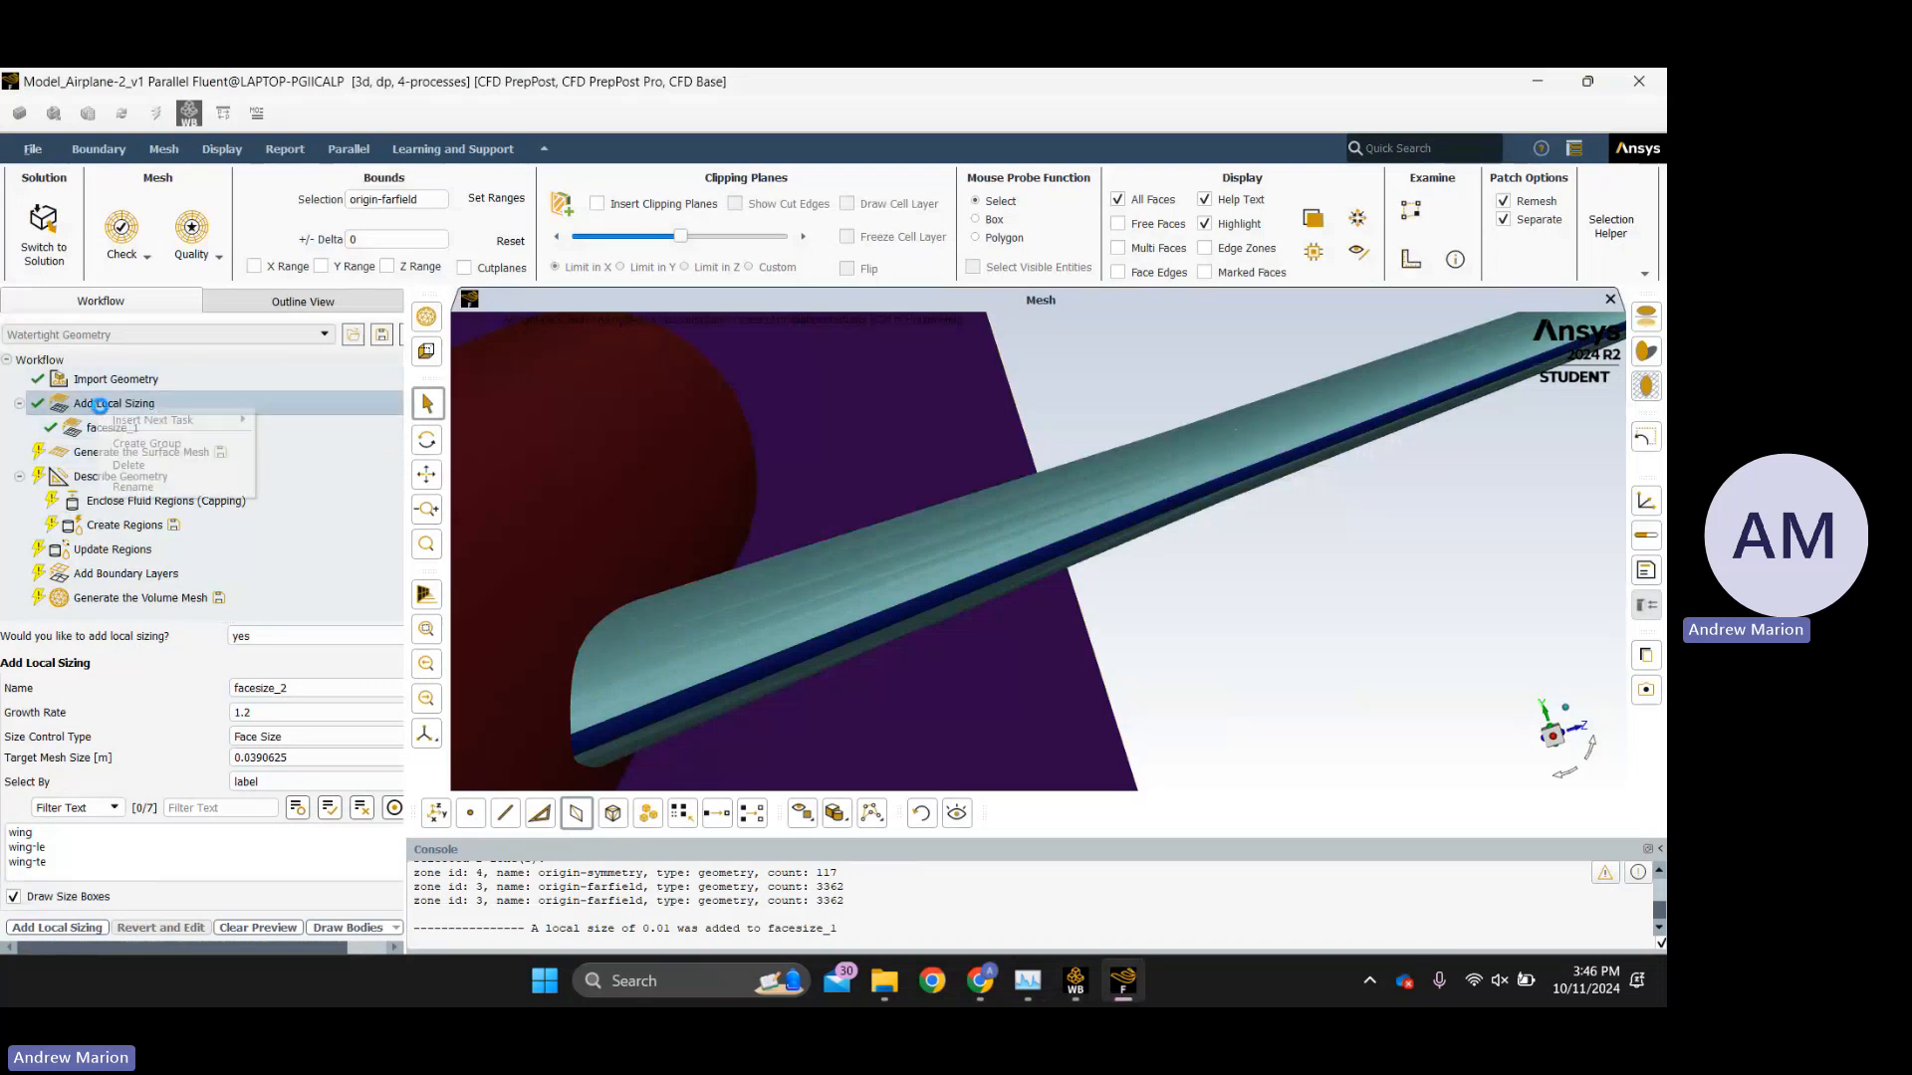
{"action": "mouse_move", "coordinate": [112, 418]}
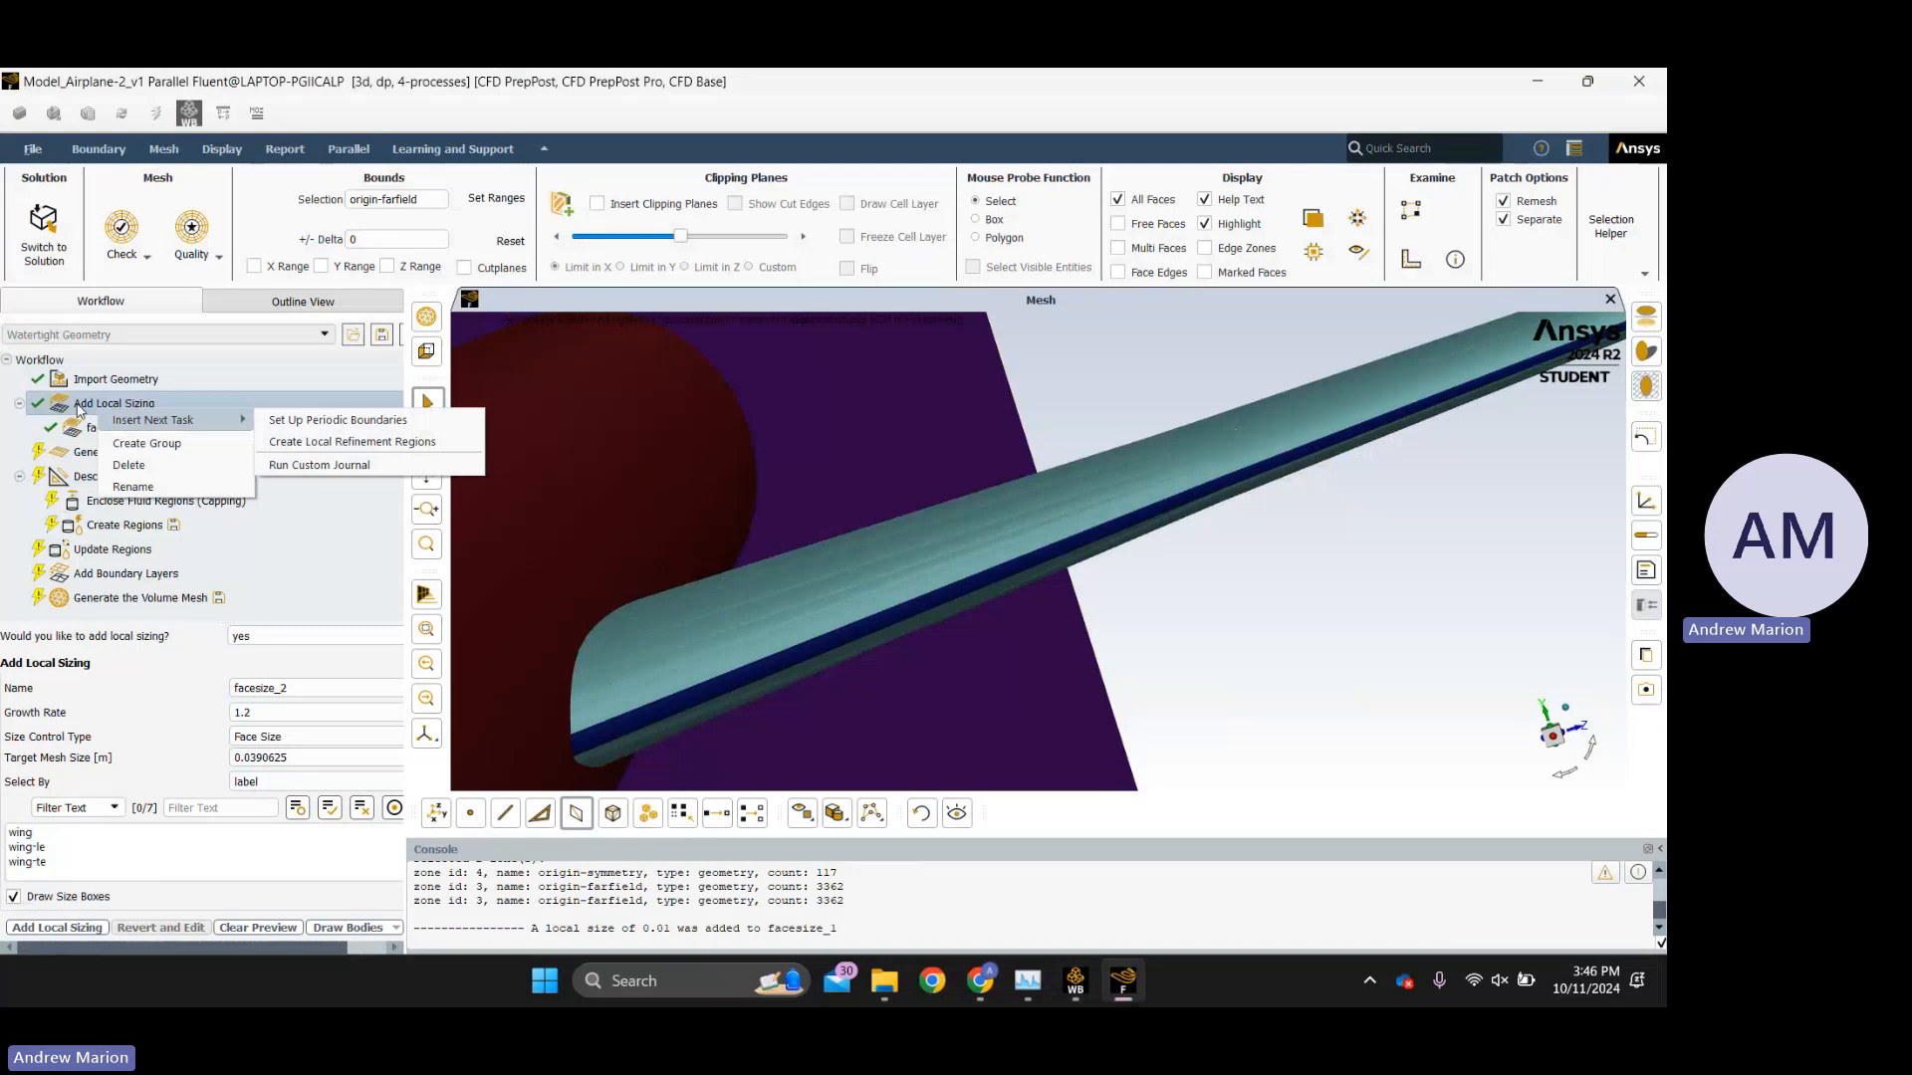
{"action": "left_click", "coordinate": [78, 409]}
{"action": "right_click", "coordinate": [76, 409]}
{"action": "mouse_move", "coordinate": [137, 423]}
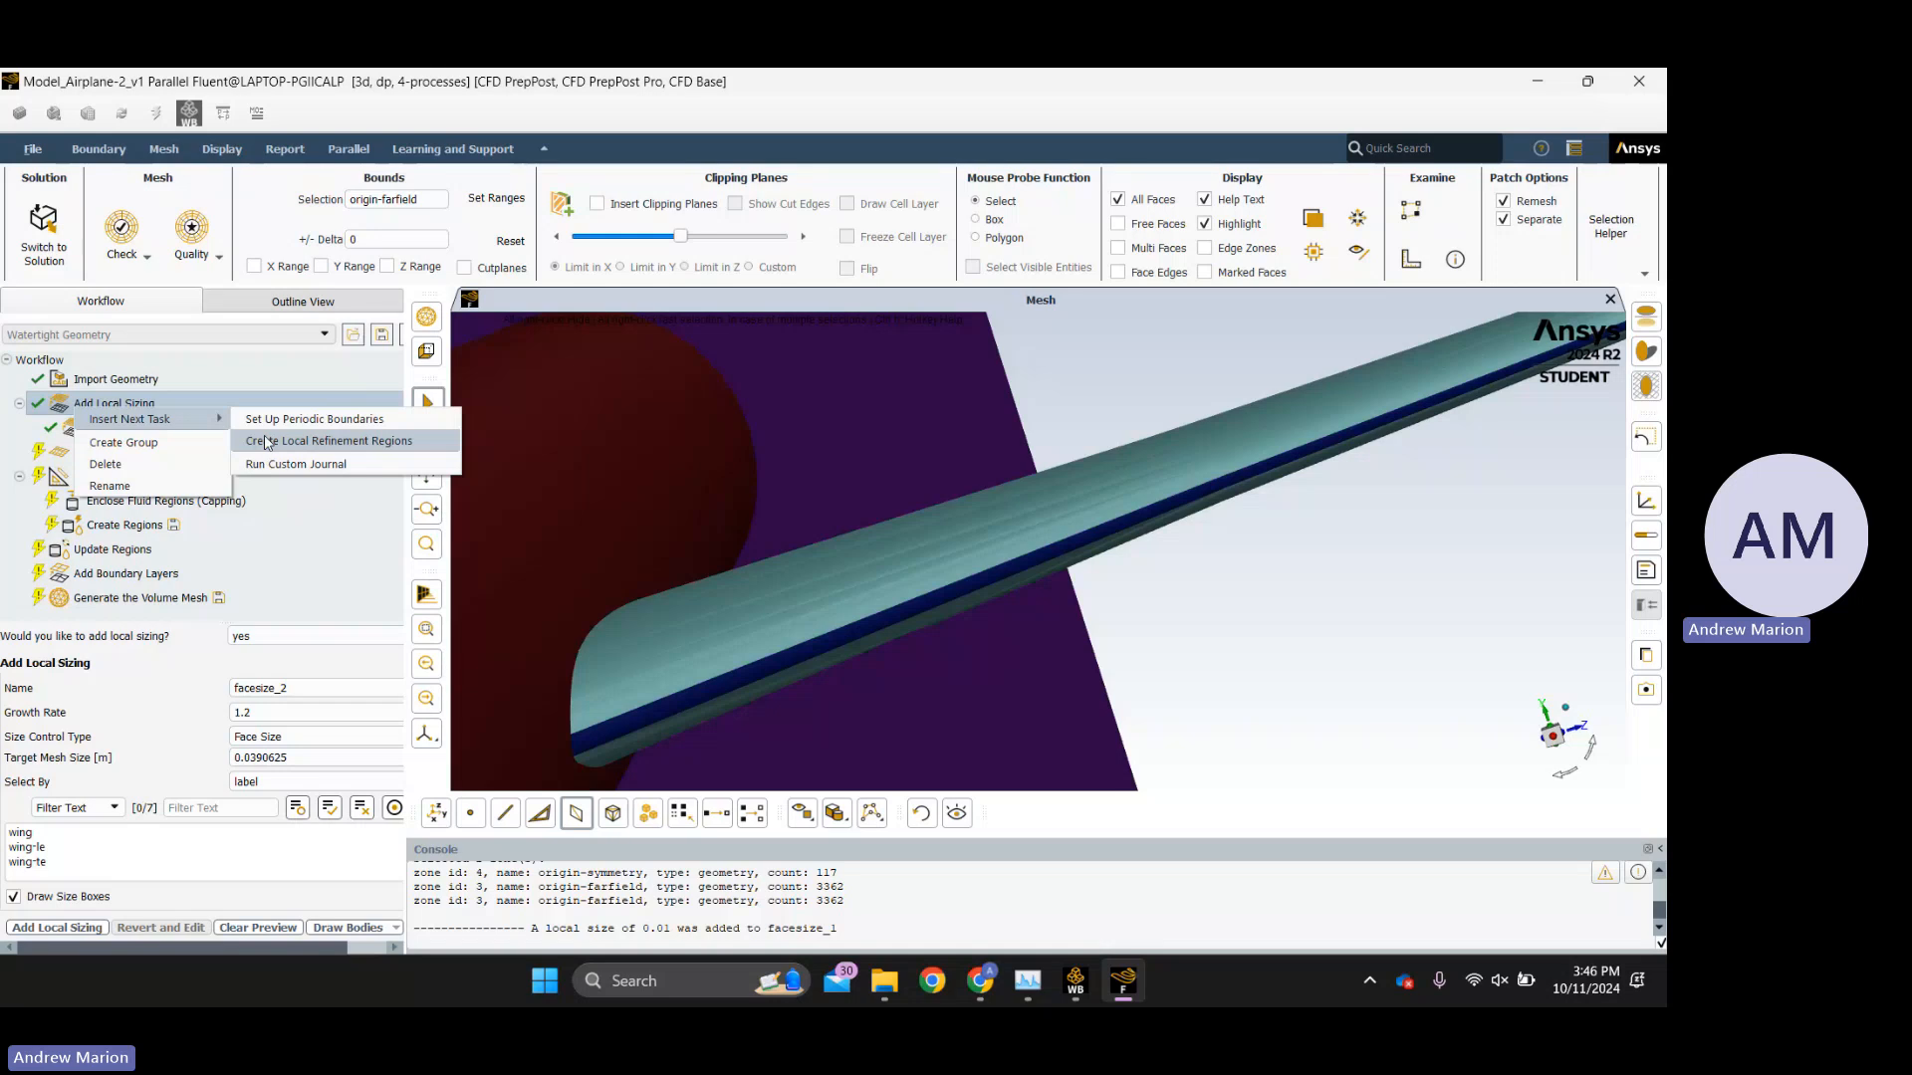
{"action": "left_click", "coordinate": [267, 442]}
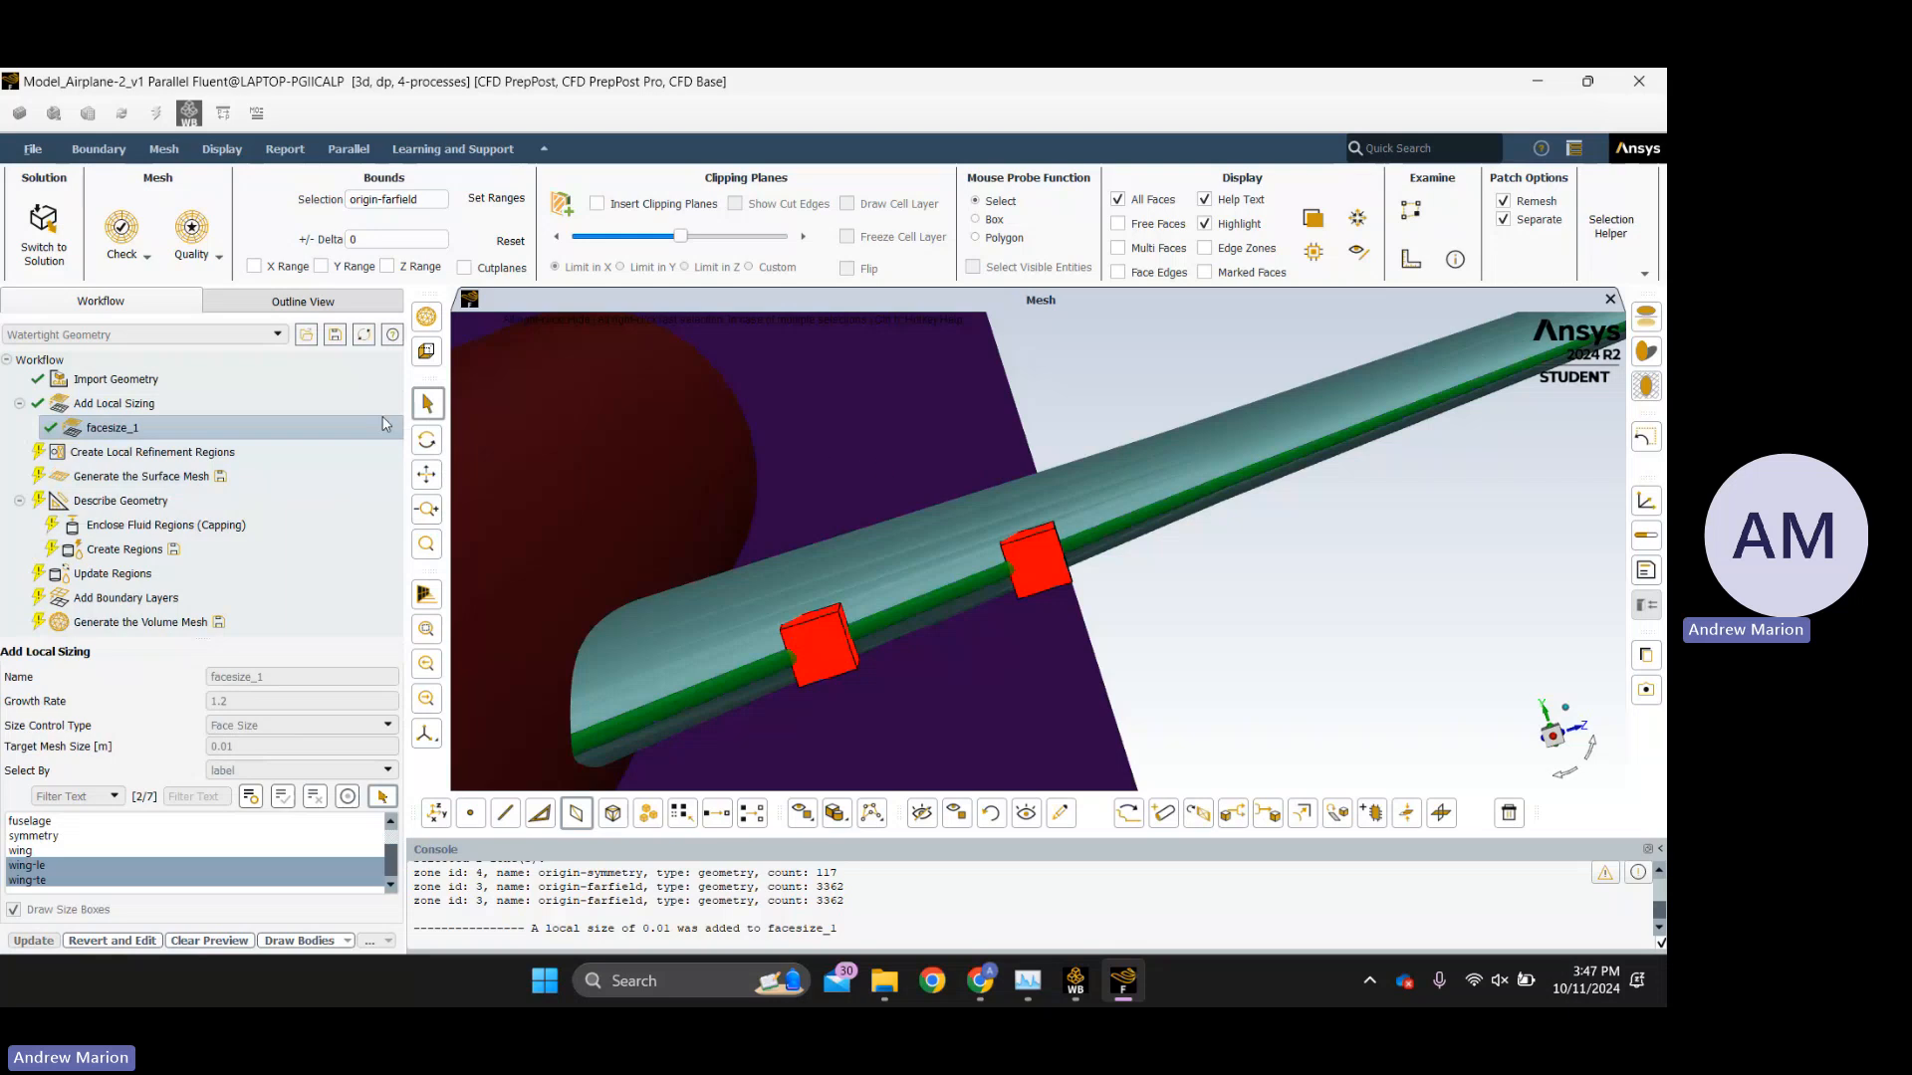
{"action": "left_click", "coordinate": [272, 450]}
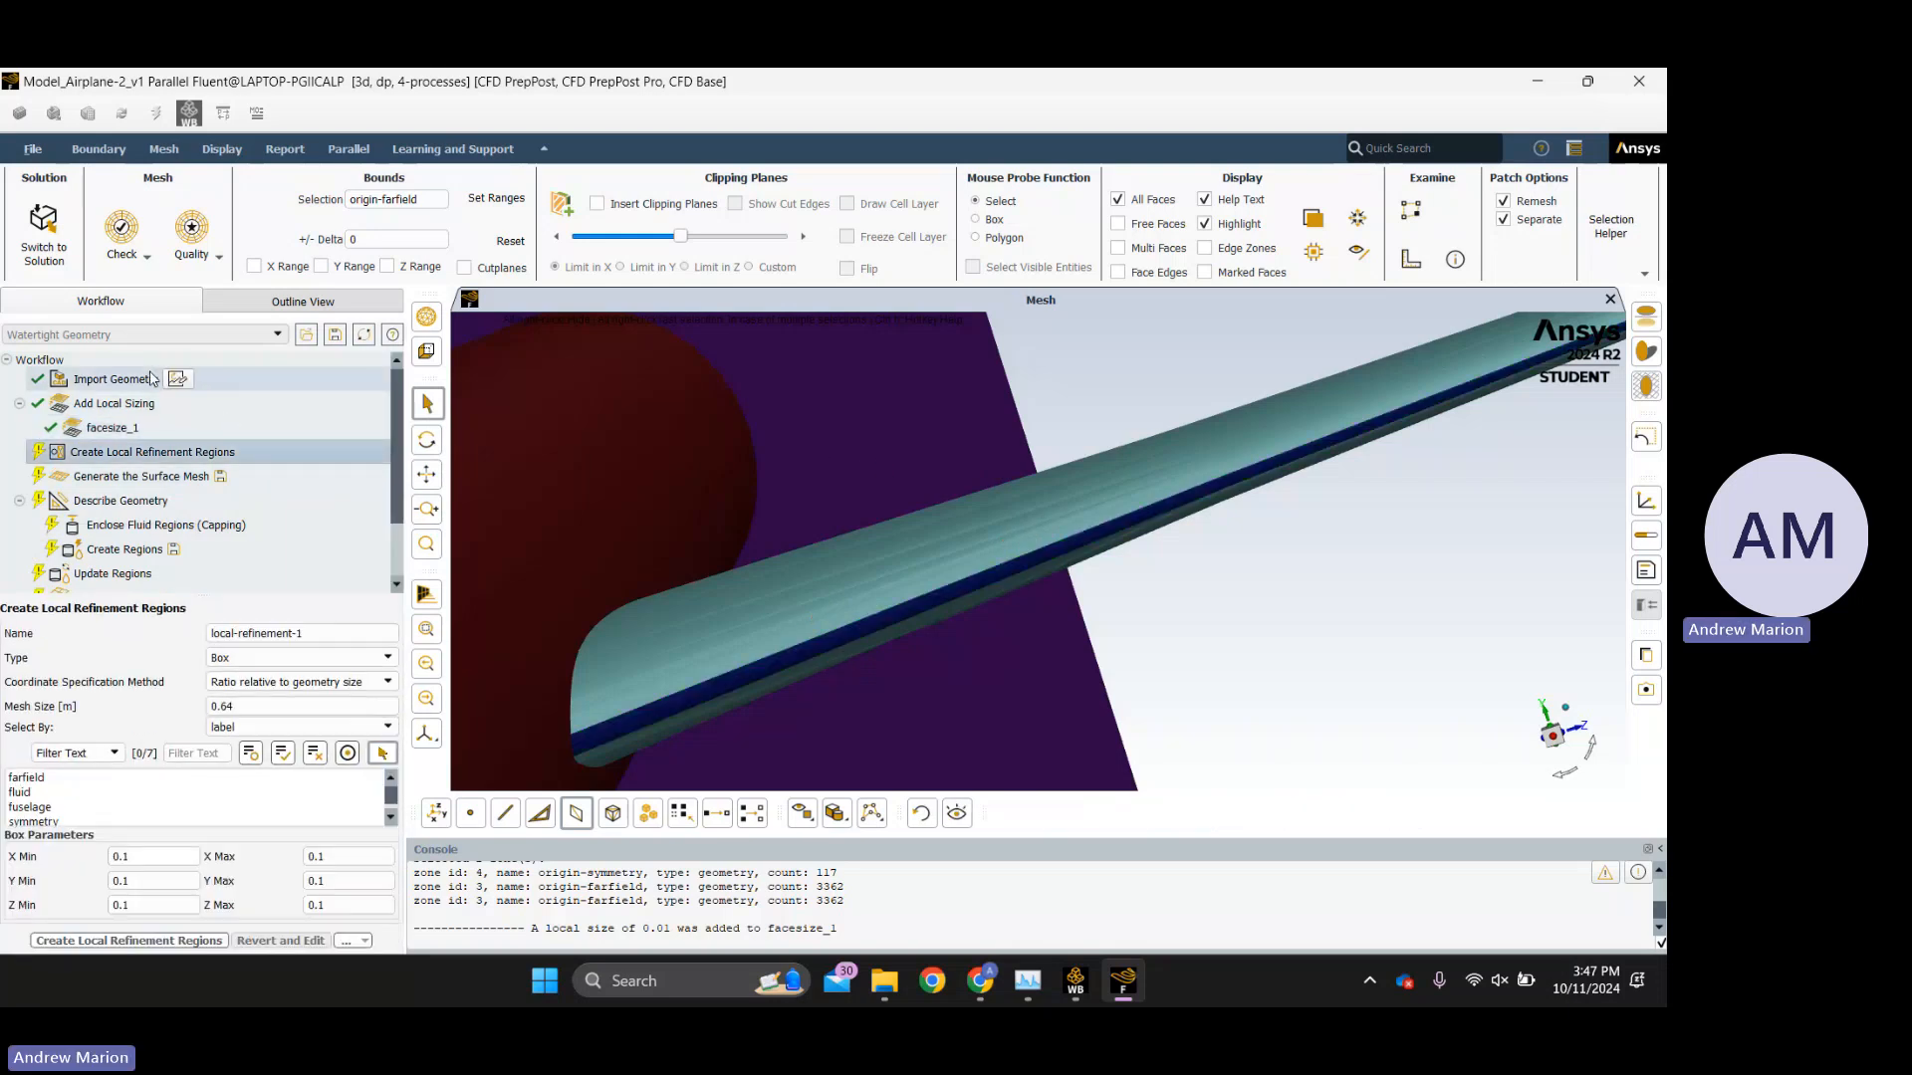
Review which tasks can be inserted after Add Local Sizing.
{"action": "left_click", "coordinate": [139, 407]}
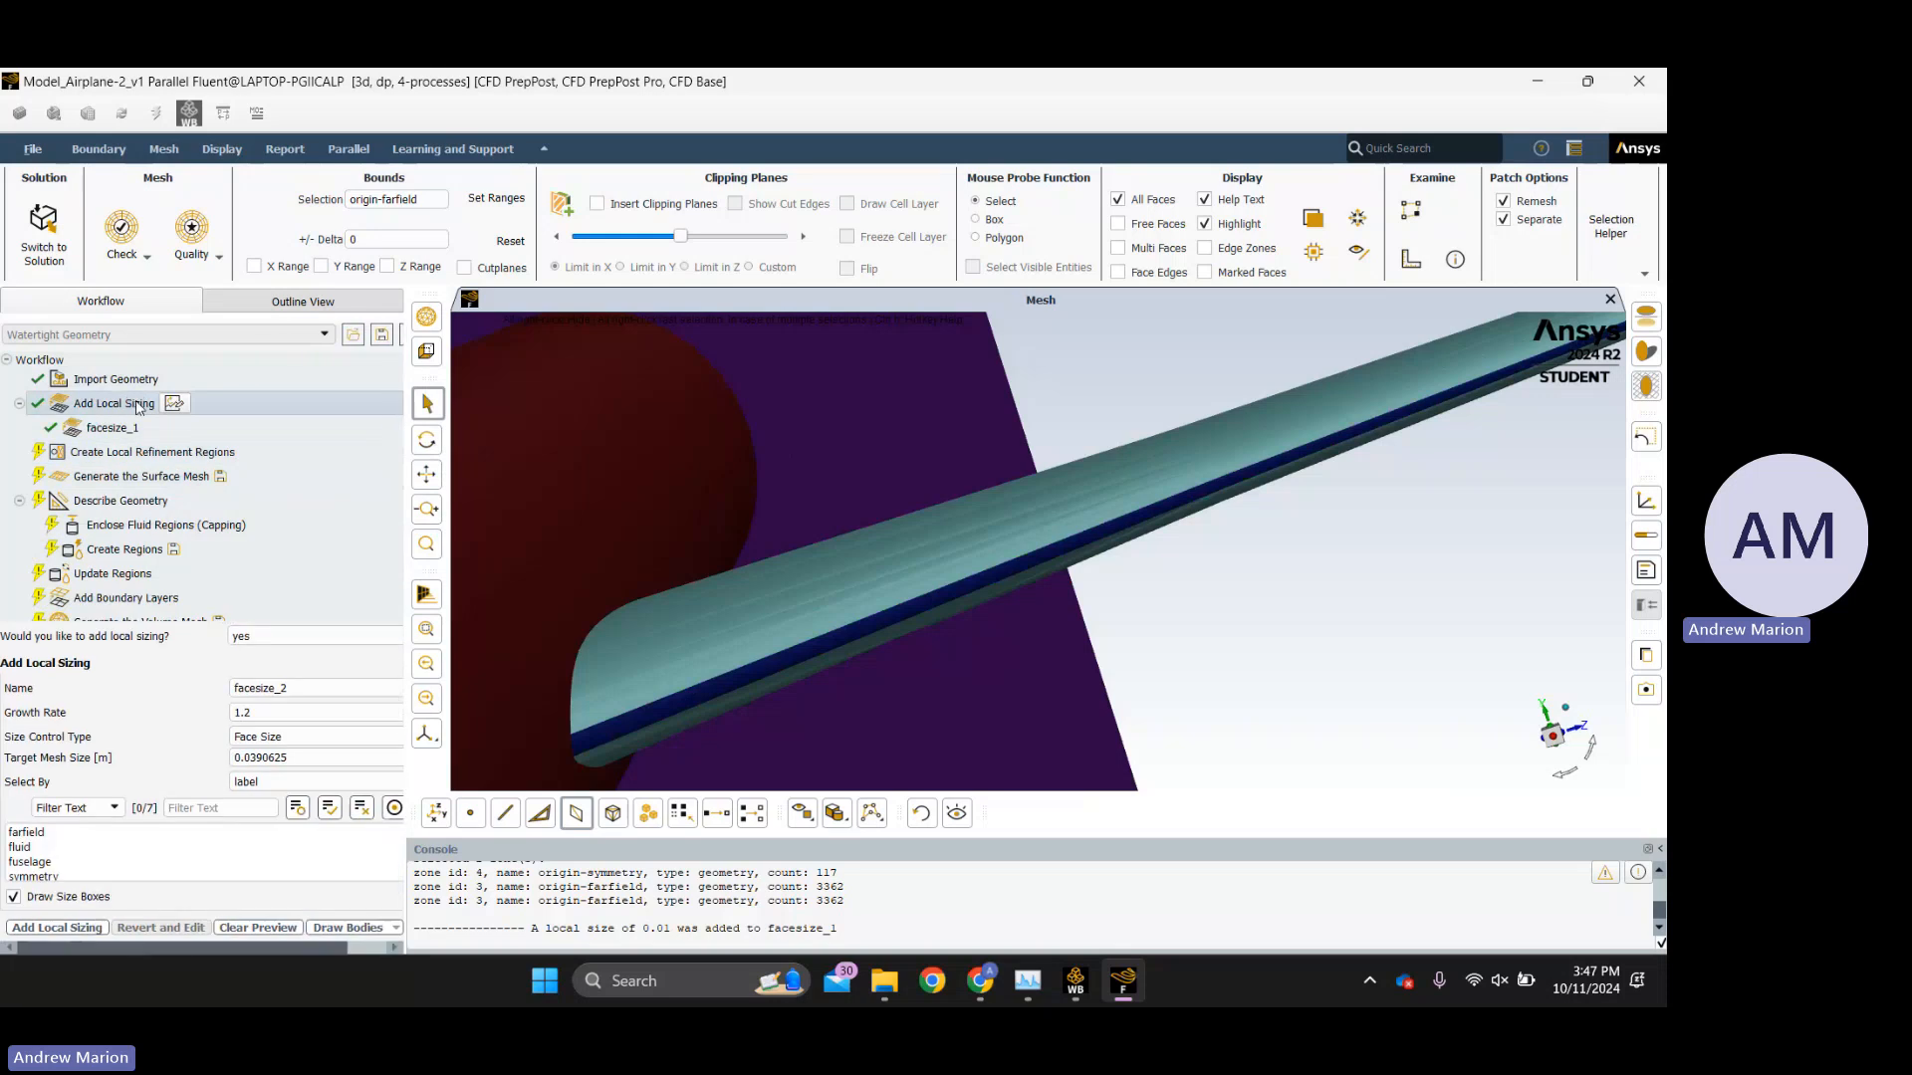
{"action": "right_click", "coordinate": [137, 408]}
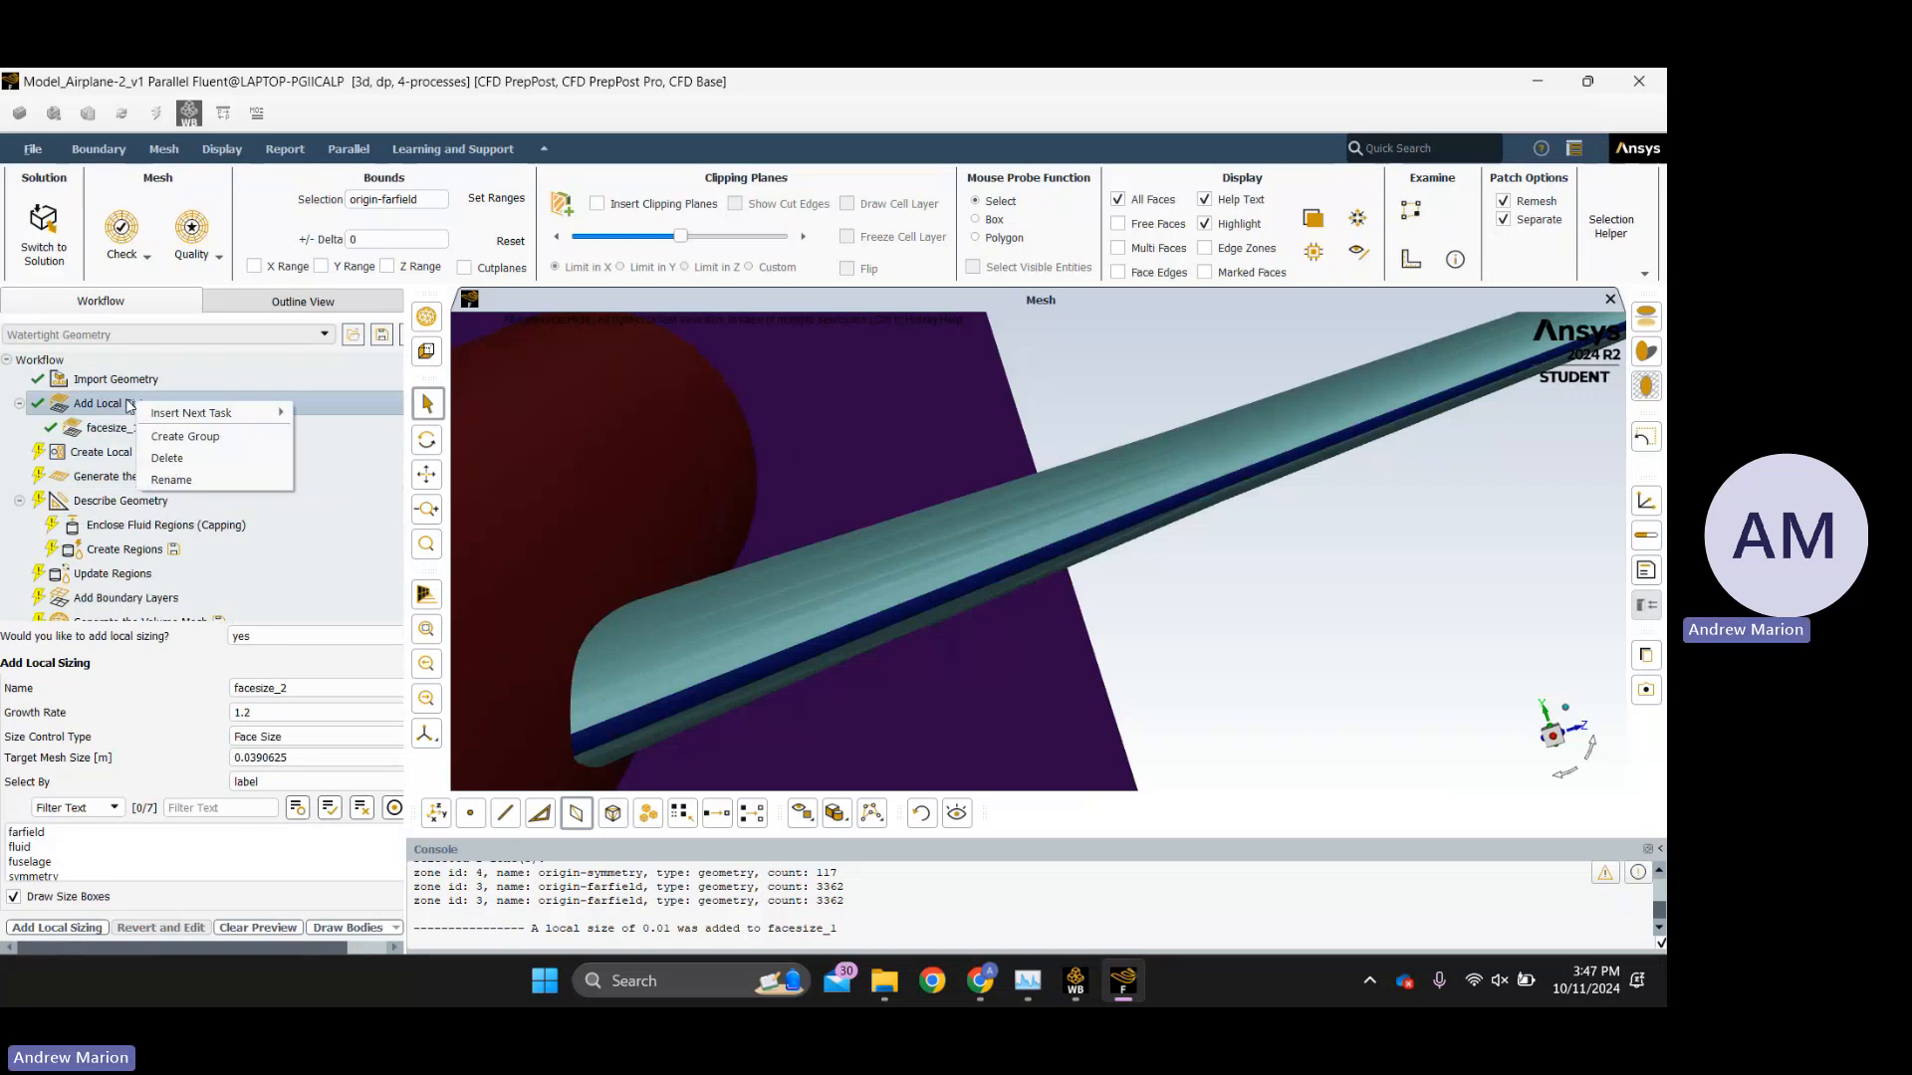
{"action": "mouse_move", "coordinate": [157, 416]}
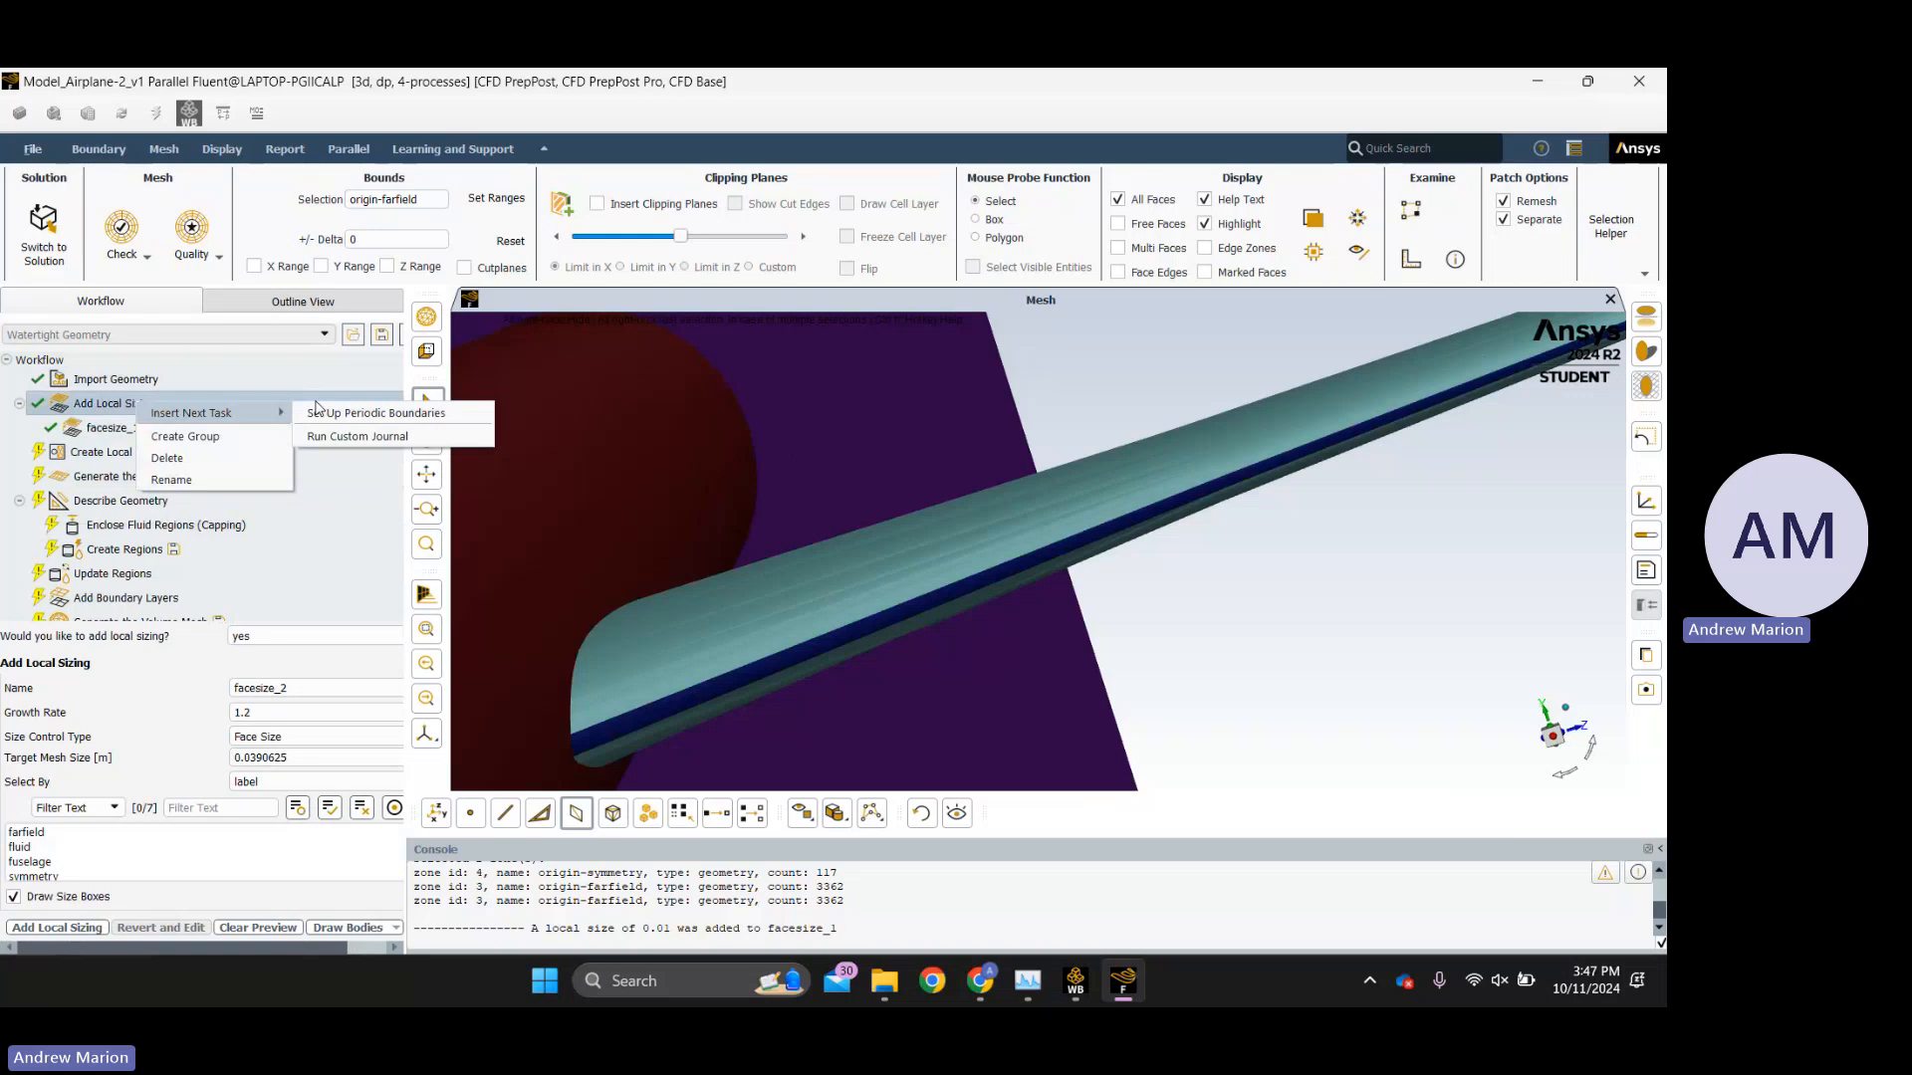
Set the type of the local-refinement-1 region to Offset Surface.
{"action": "left_click", "coordinate": [108, 453]}
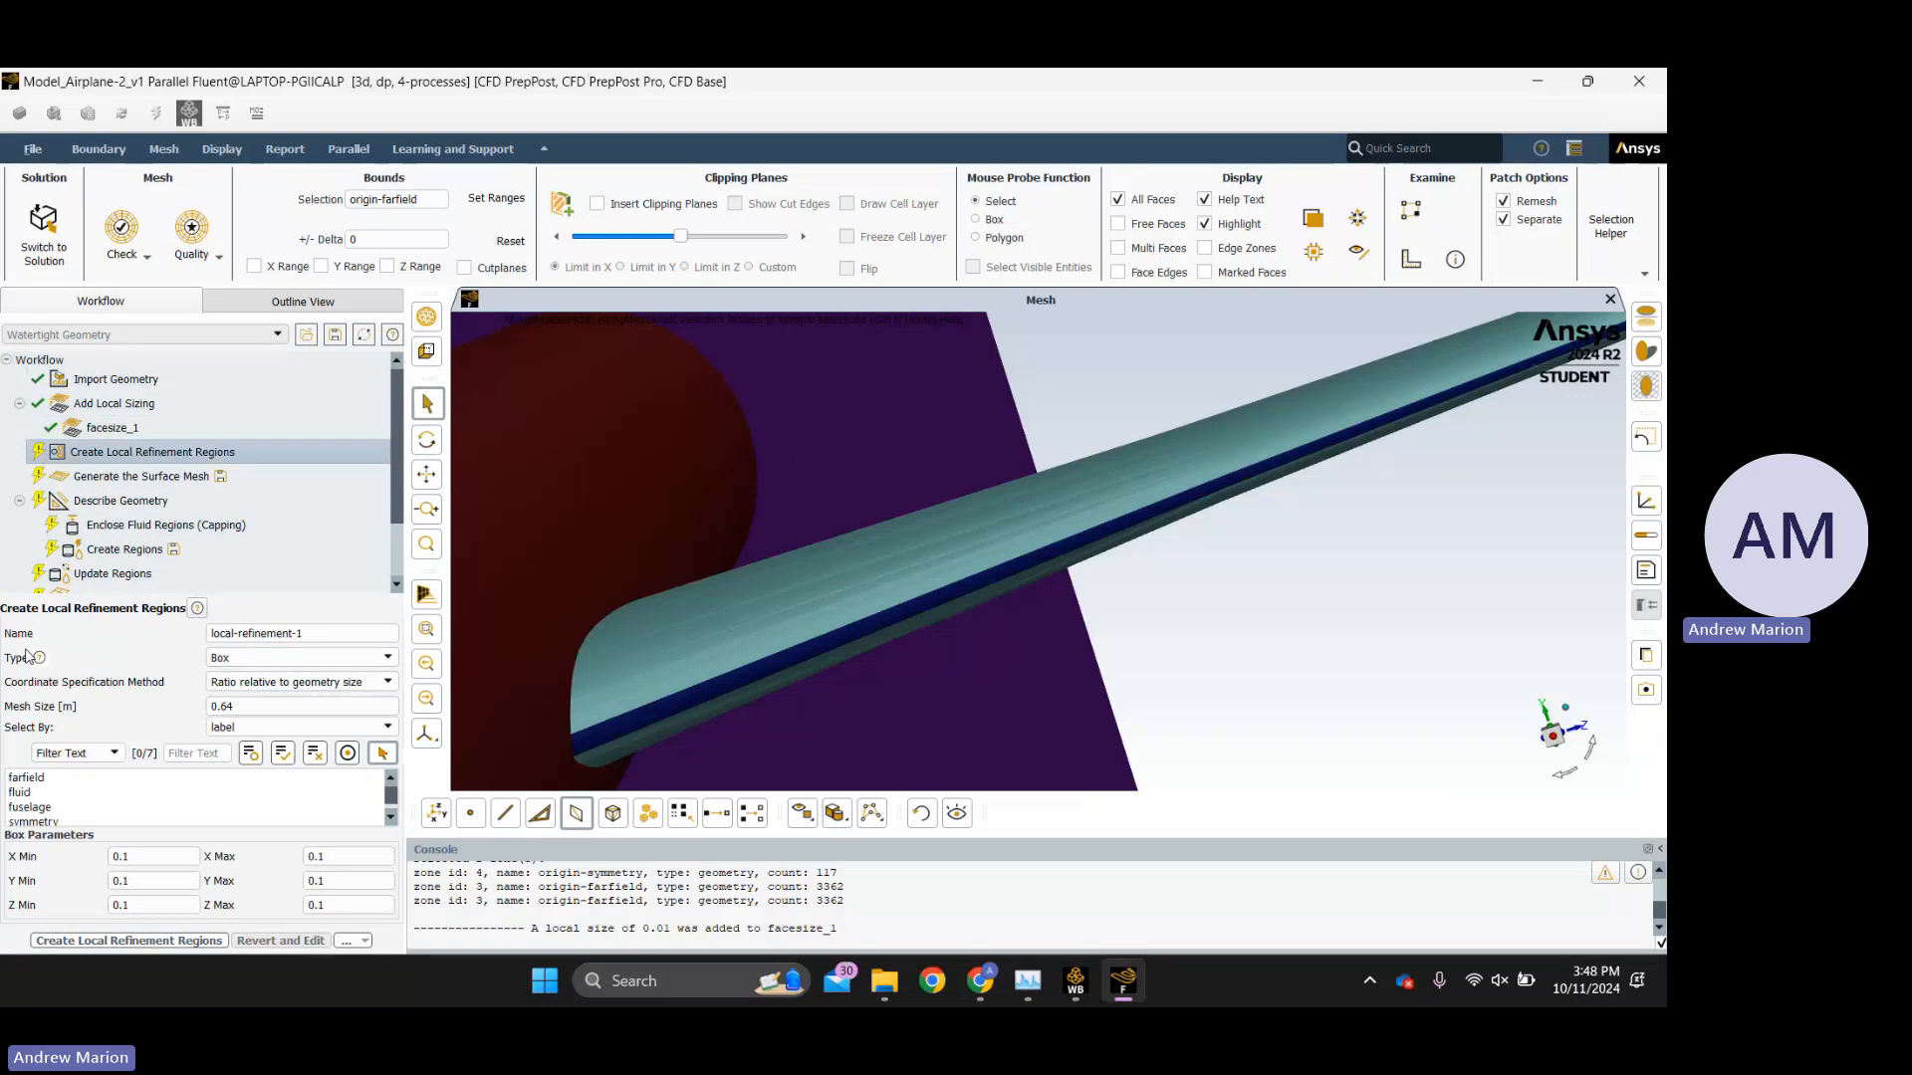
{"action": "left_click", "coordinate": [223, 660]}
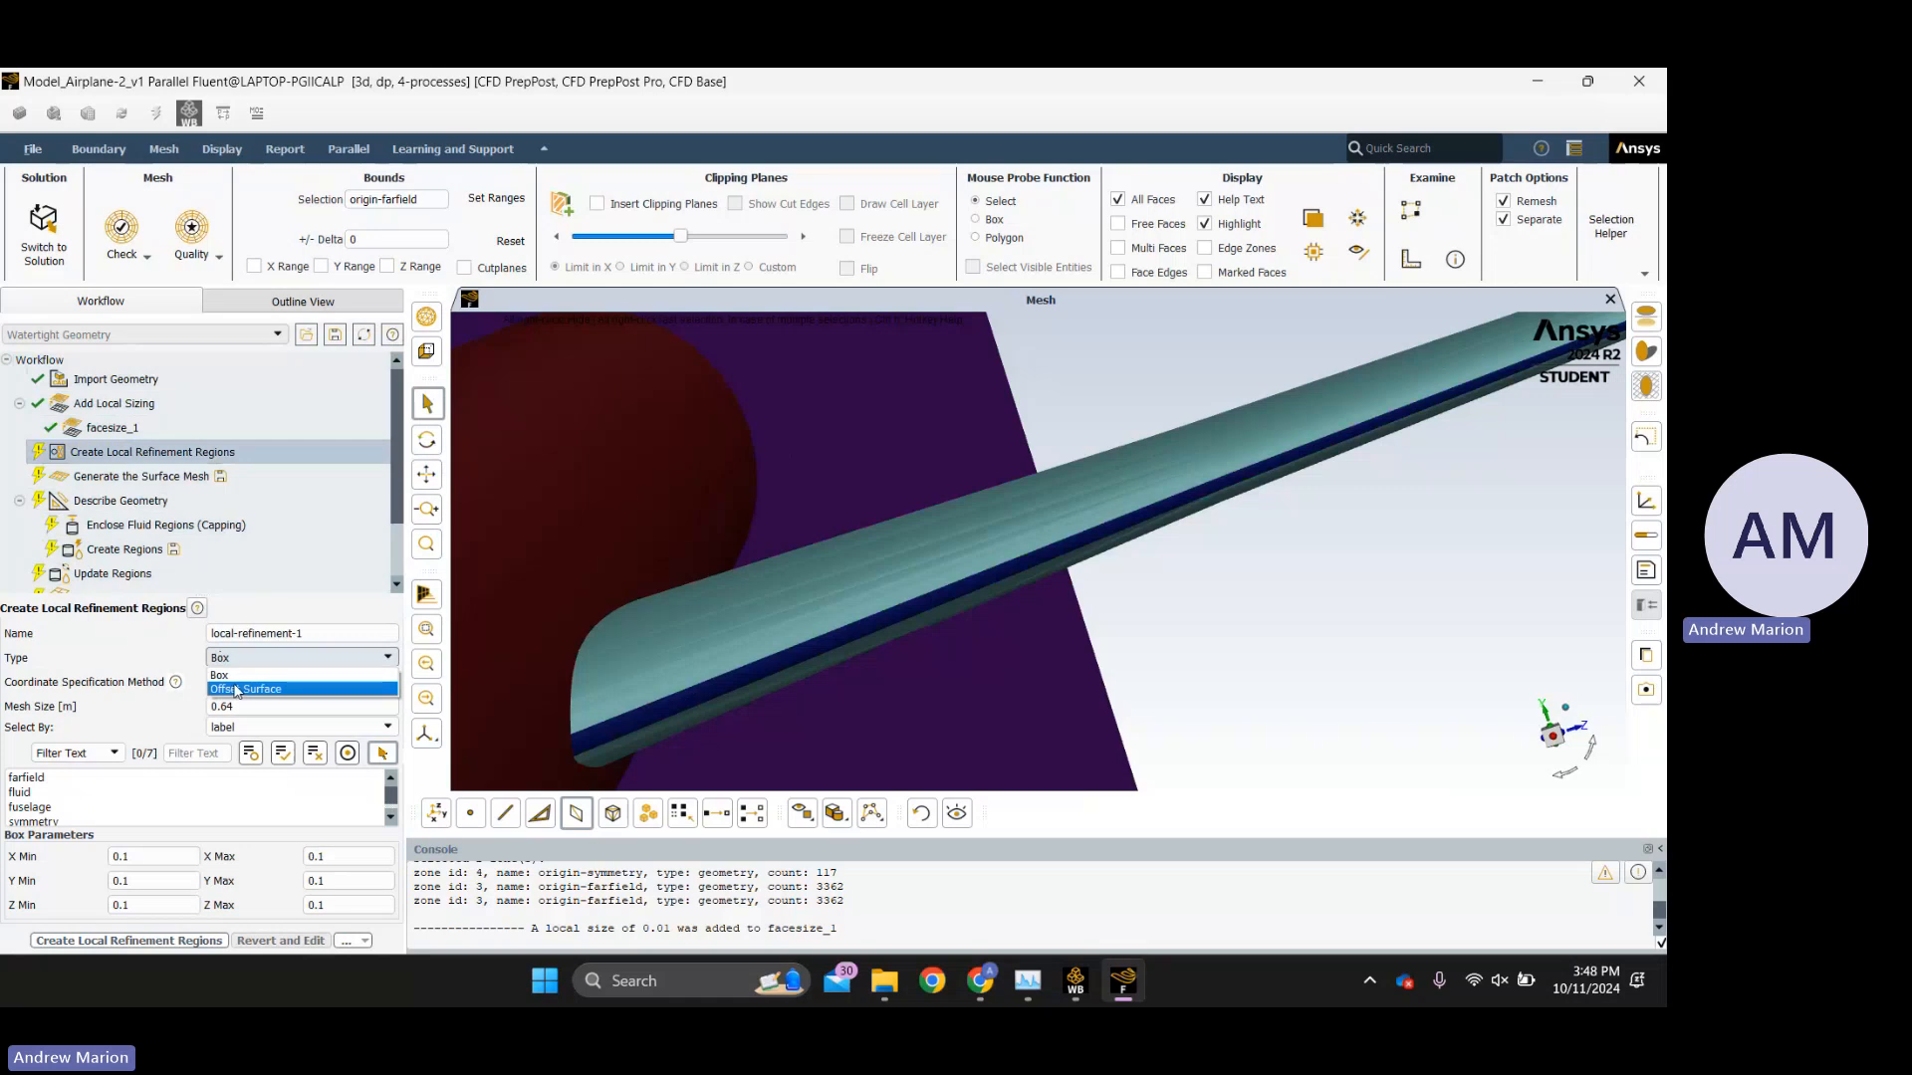
{"action": "left_click", "coordinate": [236, 689]}
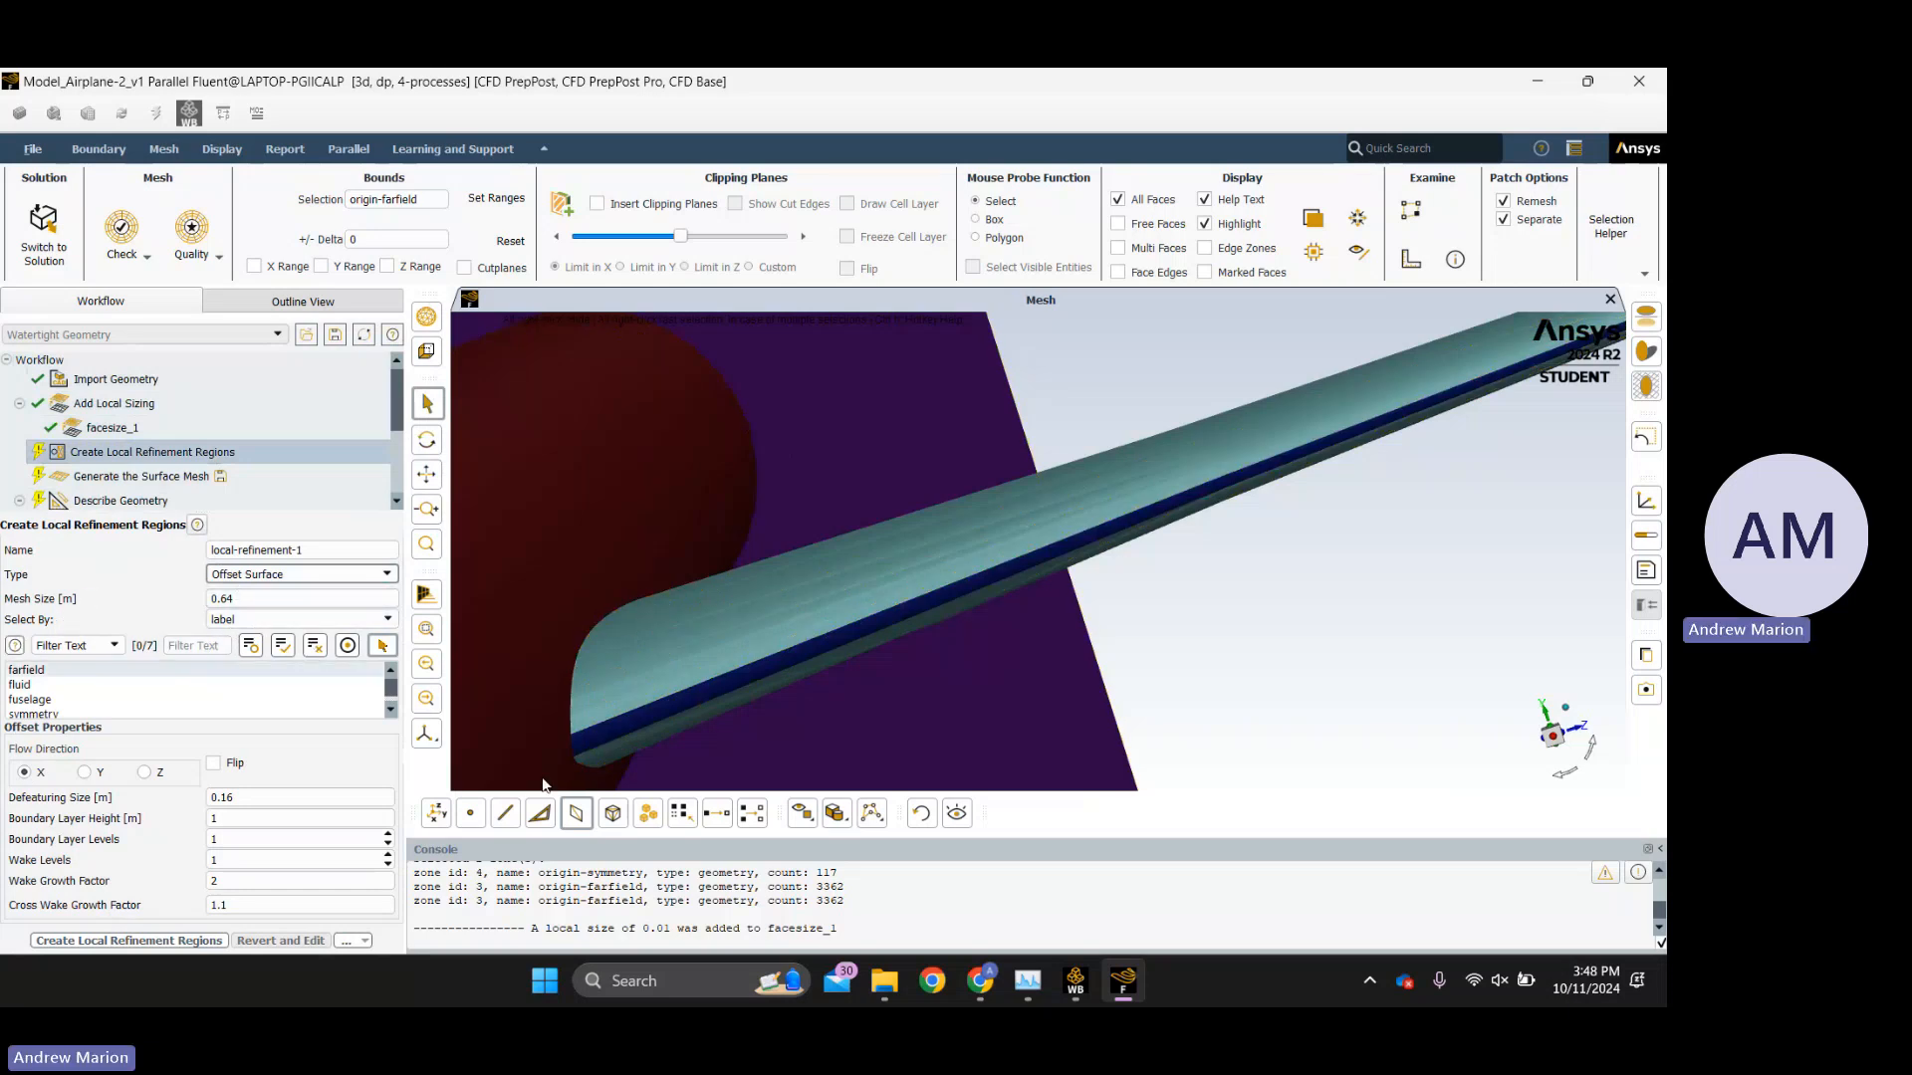
Set the mesh size of the offset-surface refinement region to 0.004 m, following the Mesh Creation slide.
{"action": "mouse_move", "coordinate": [972, 991]}
{"action": "mouse_move", "coordinate": [862, 908]}
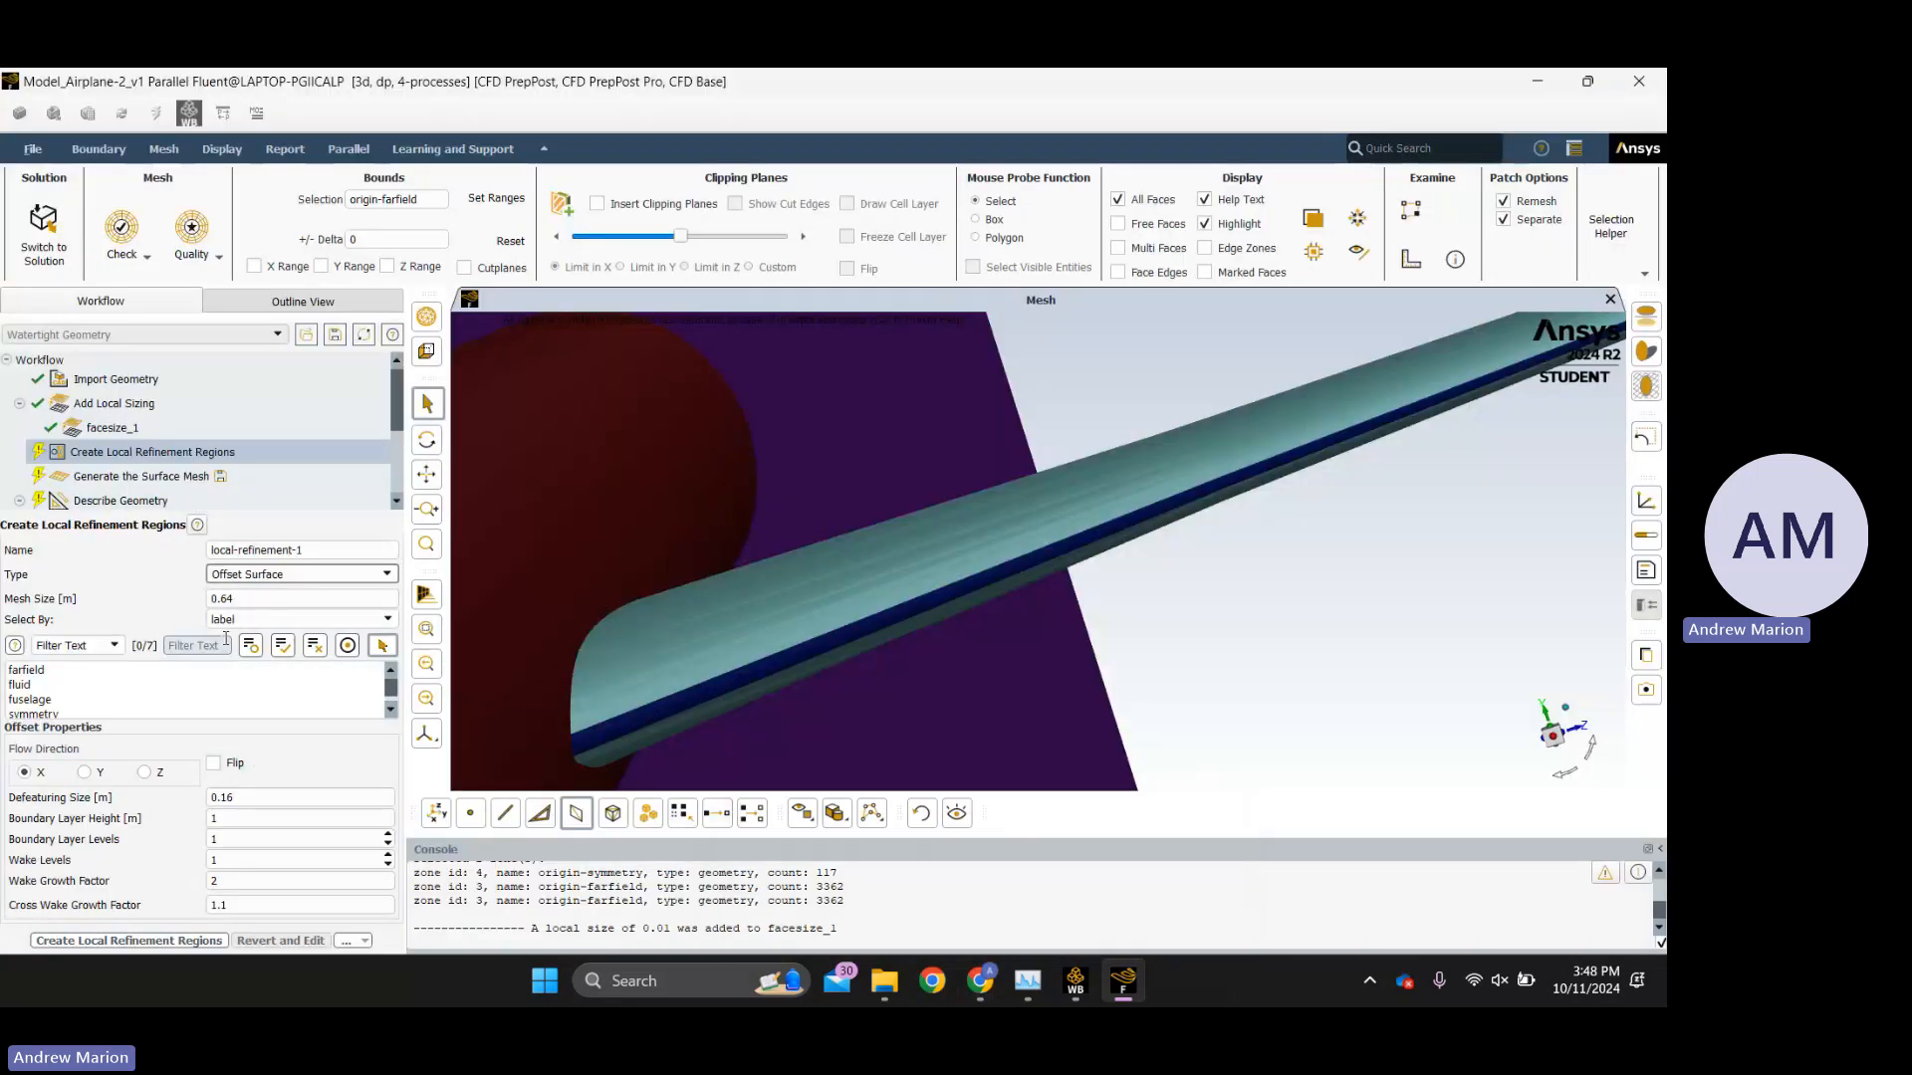
{"action": "left_click", "coordinate": [228, 598]}
{"action": "left_click", "coordinate": [239, 601]}
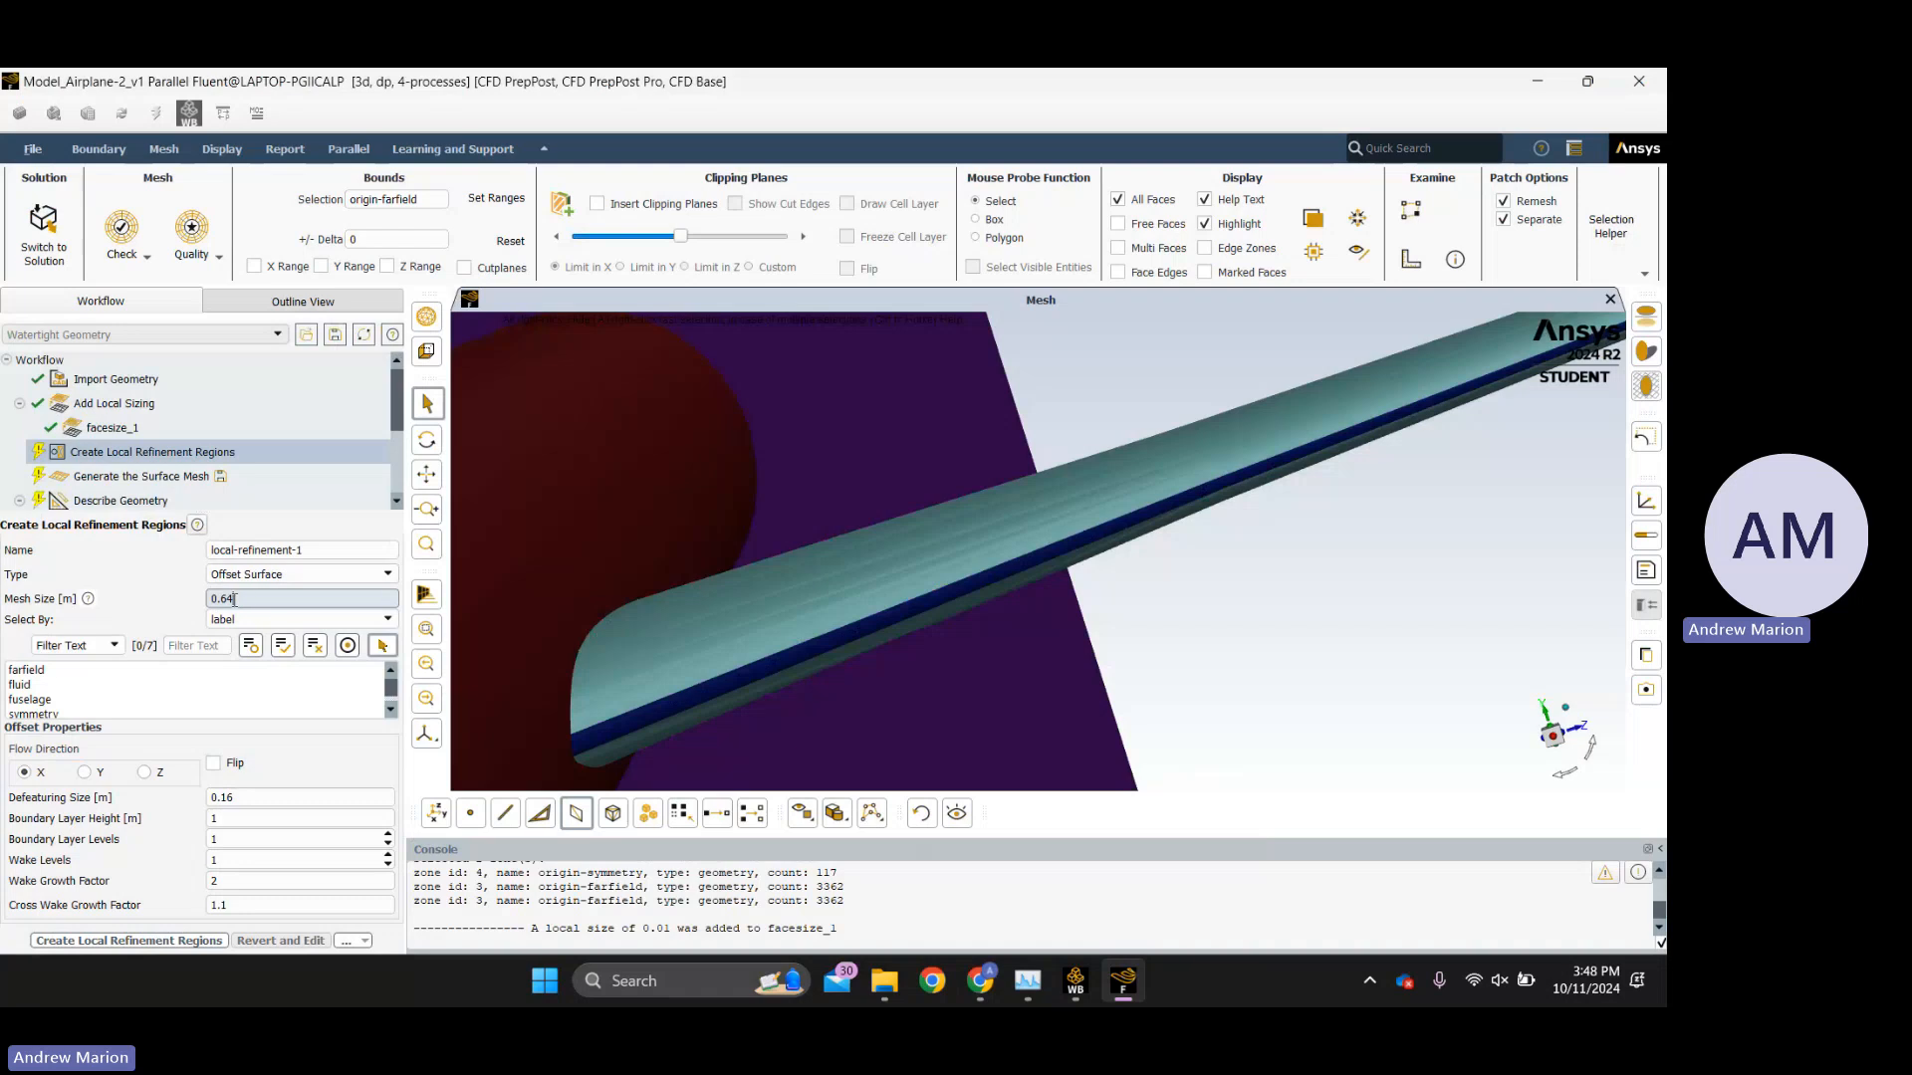
{"action": "key", "text": "BackSpace"}
{"action": "key", "text": "BackSpace"}
{"action": "key", "text": "BackSpace"}
{"action": "key", "text": "BackSpace"}
{"action": "type", "text": "."}
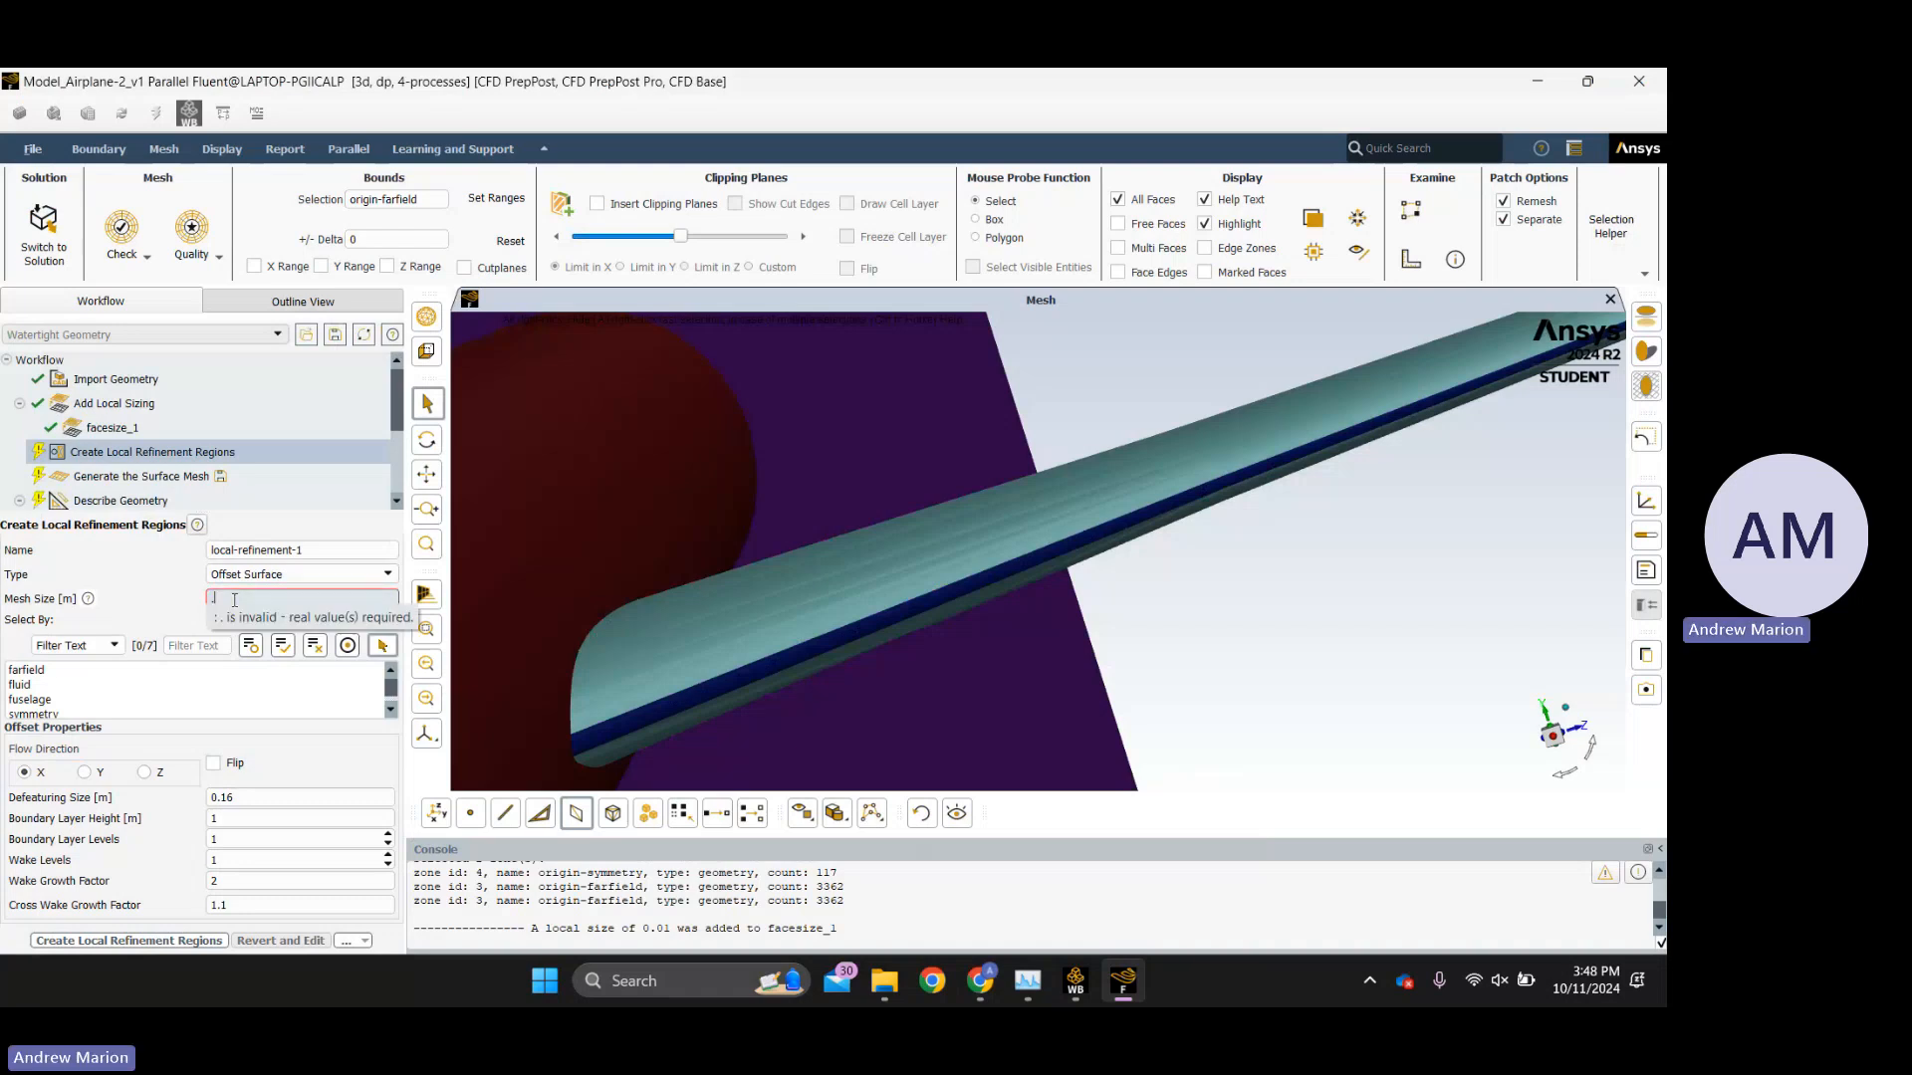
{"action": "type", "text": "004"}
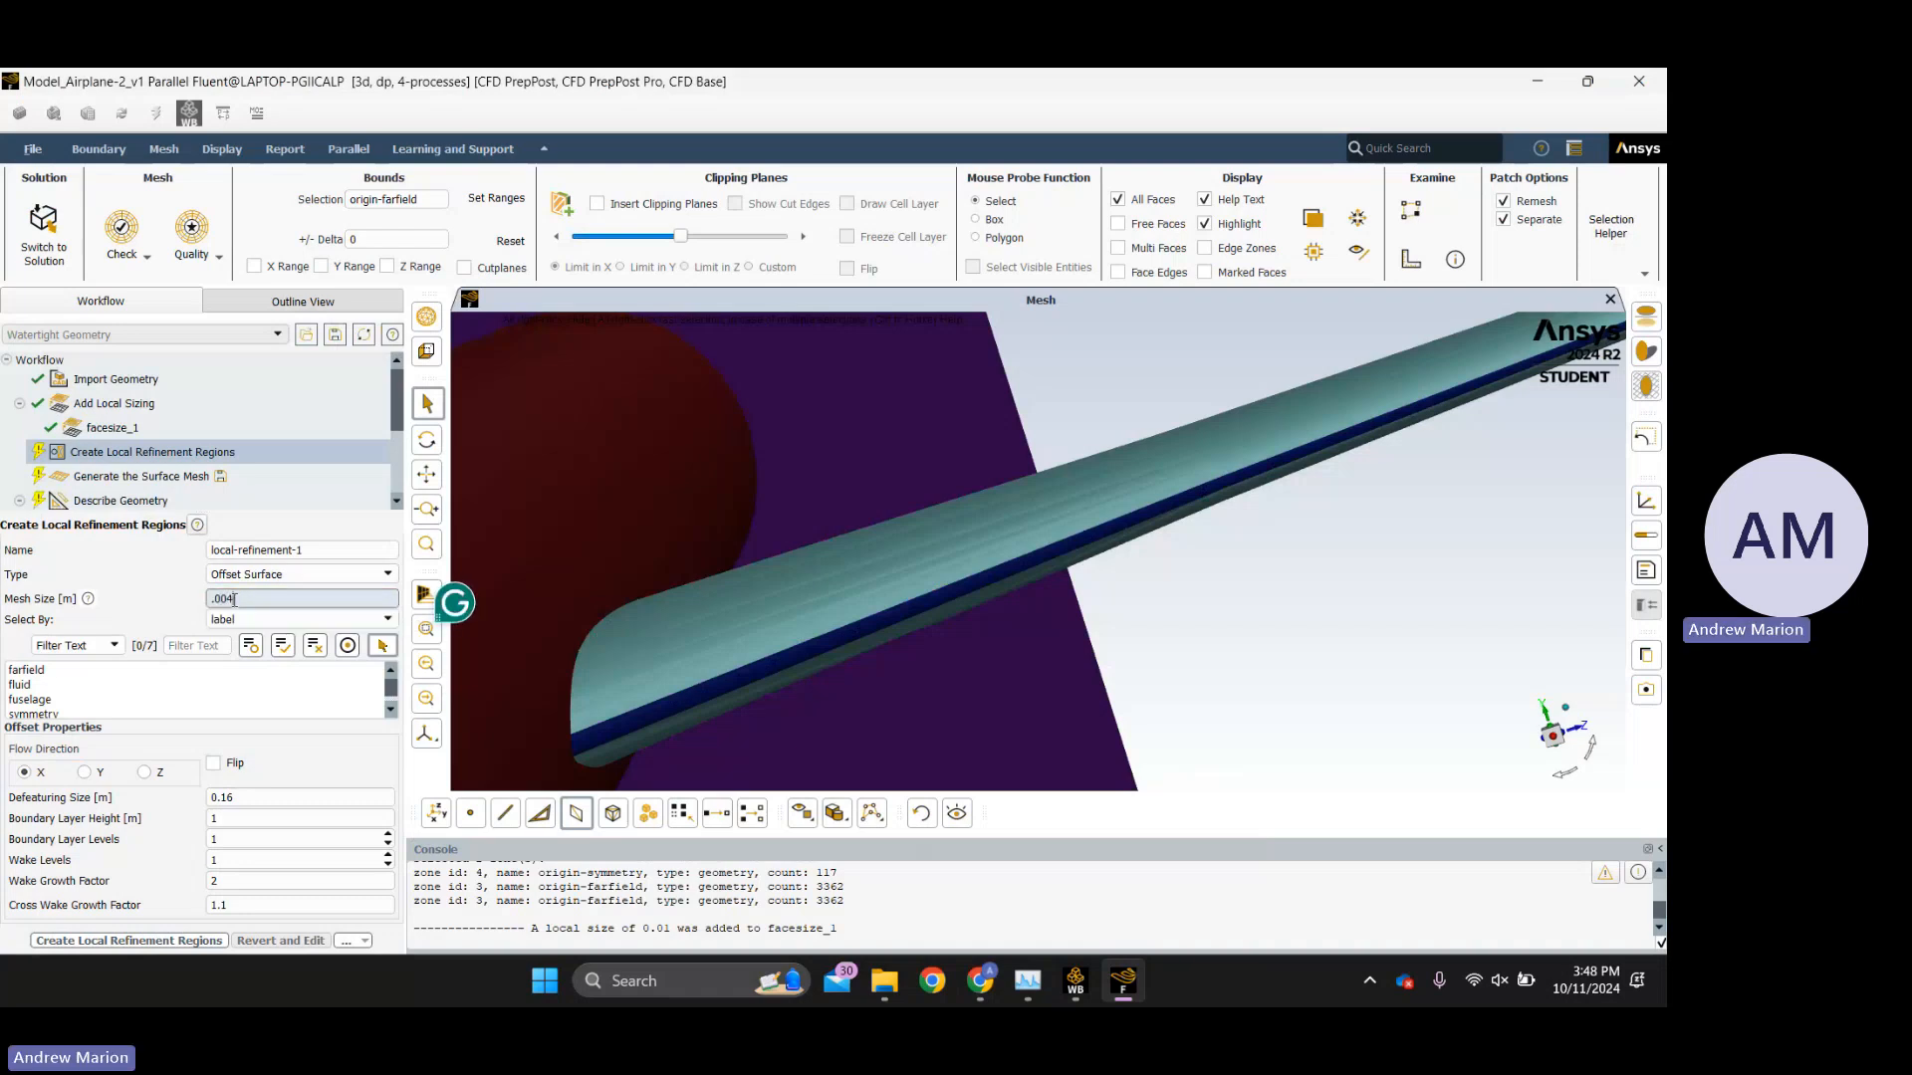
{"action": "key", "text": "Return"}
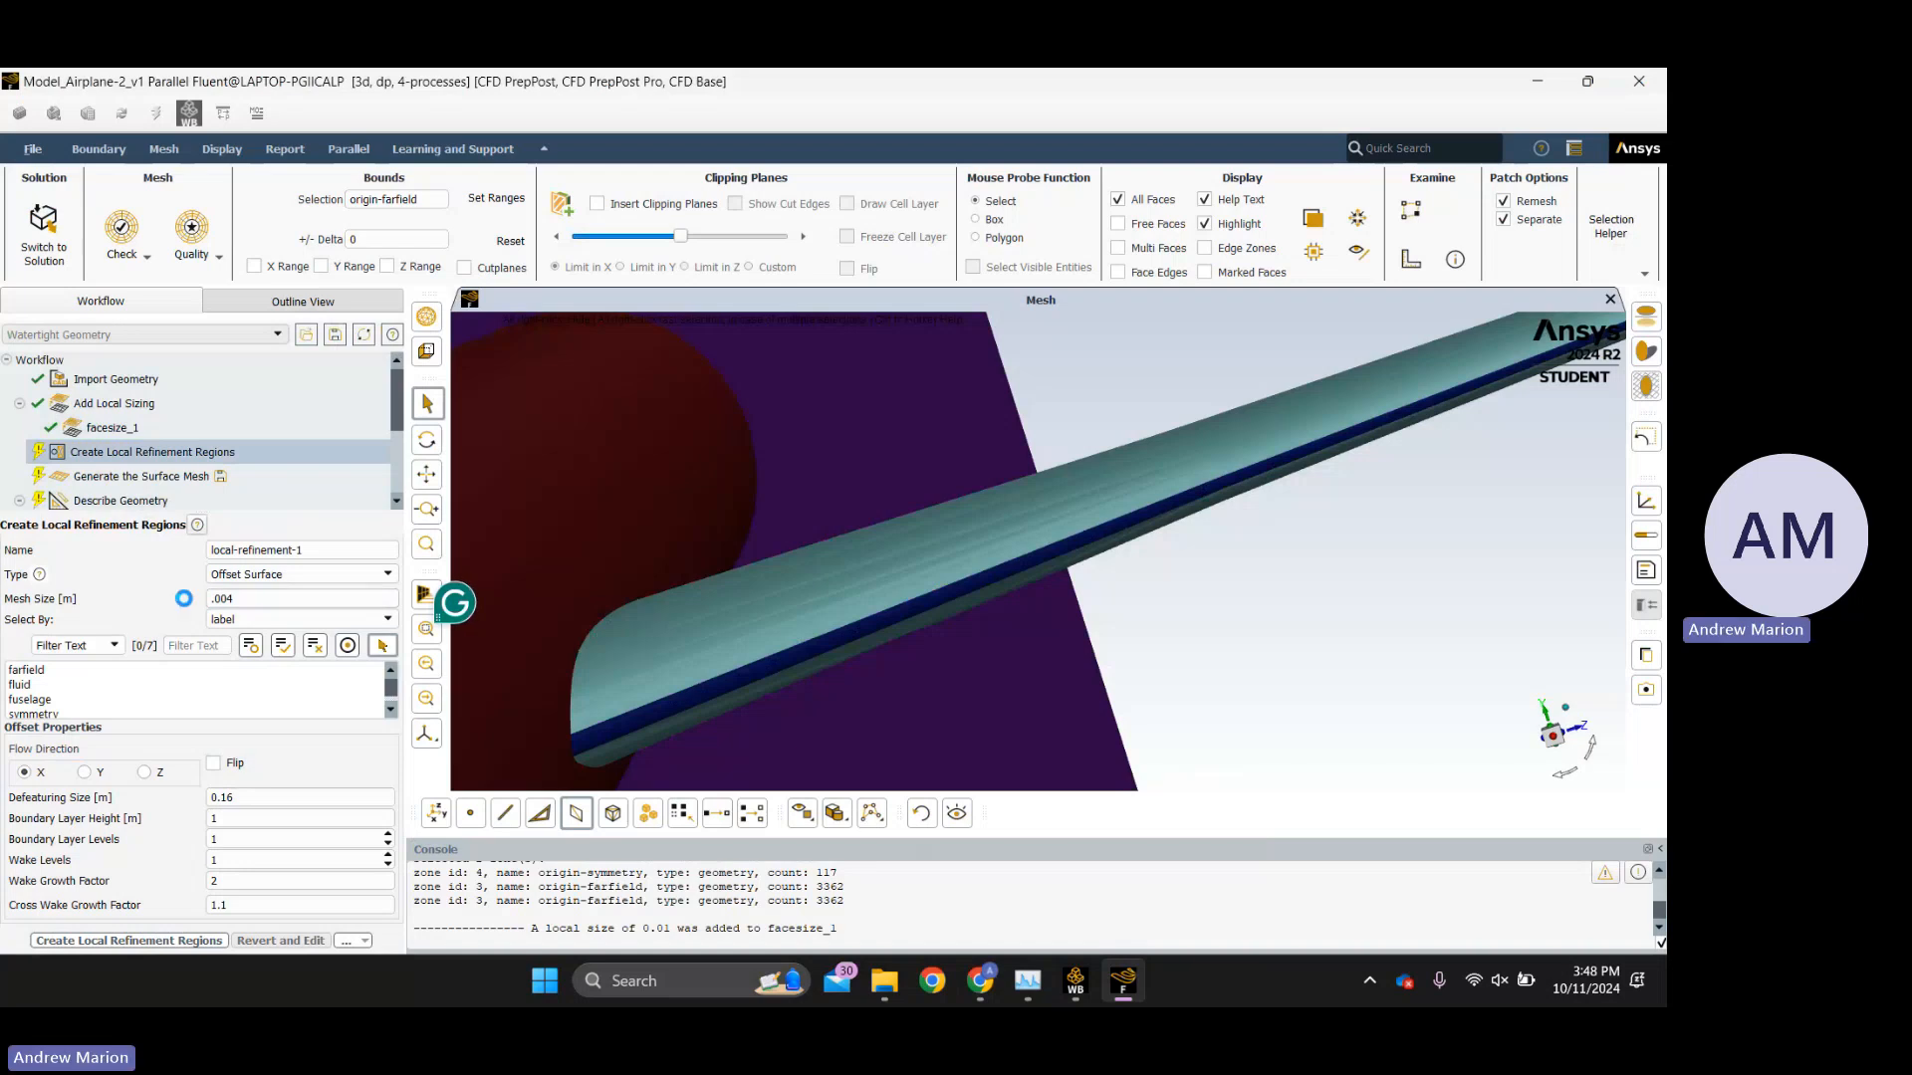
Select the fuselage, wing, wing-le and wing-te labels as the surfaces for the local-refinement-1 region.
{"action": "left_click", "coordinate": [239, 619]}
{"action": "left_click", "coordinate": [237, 618]}
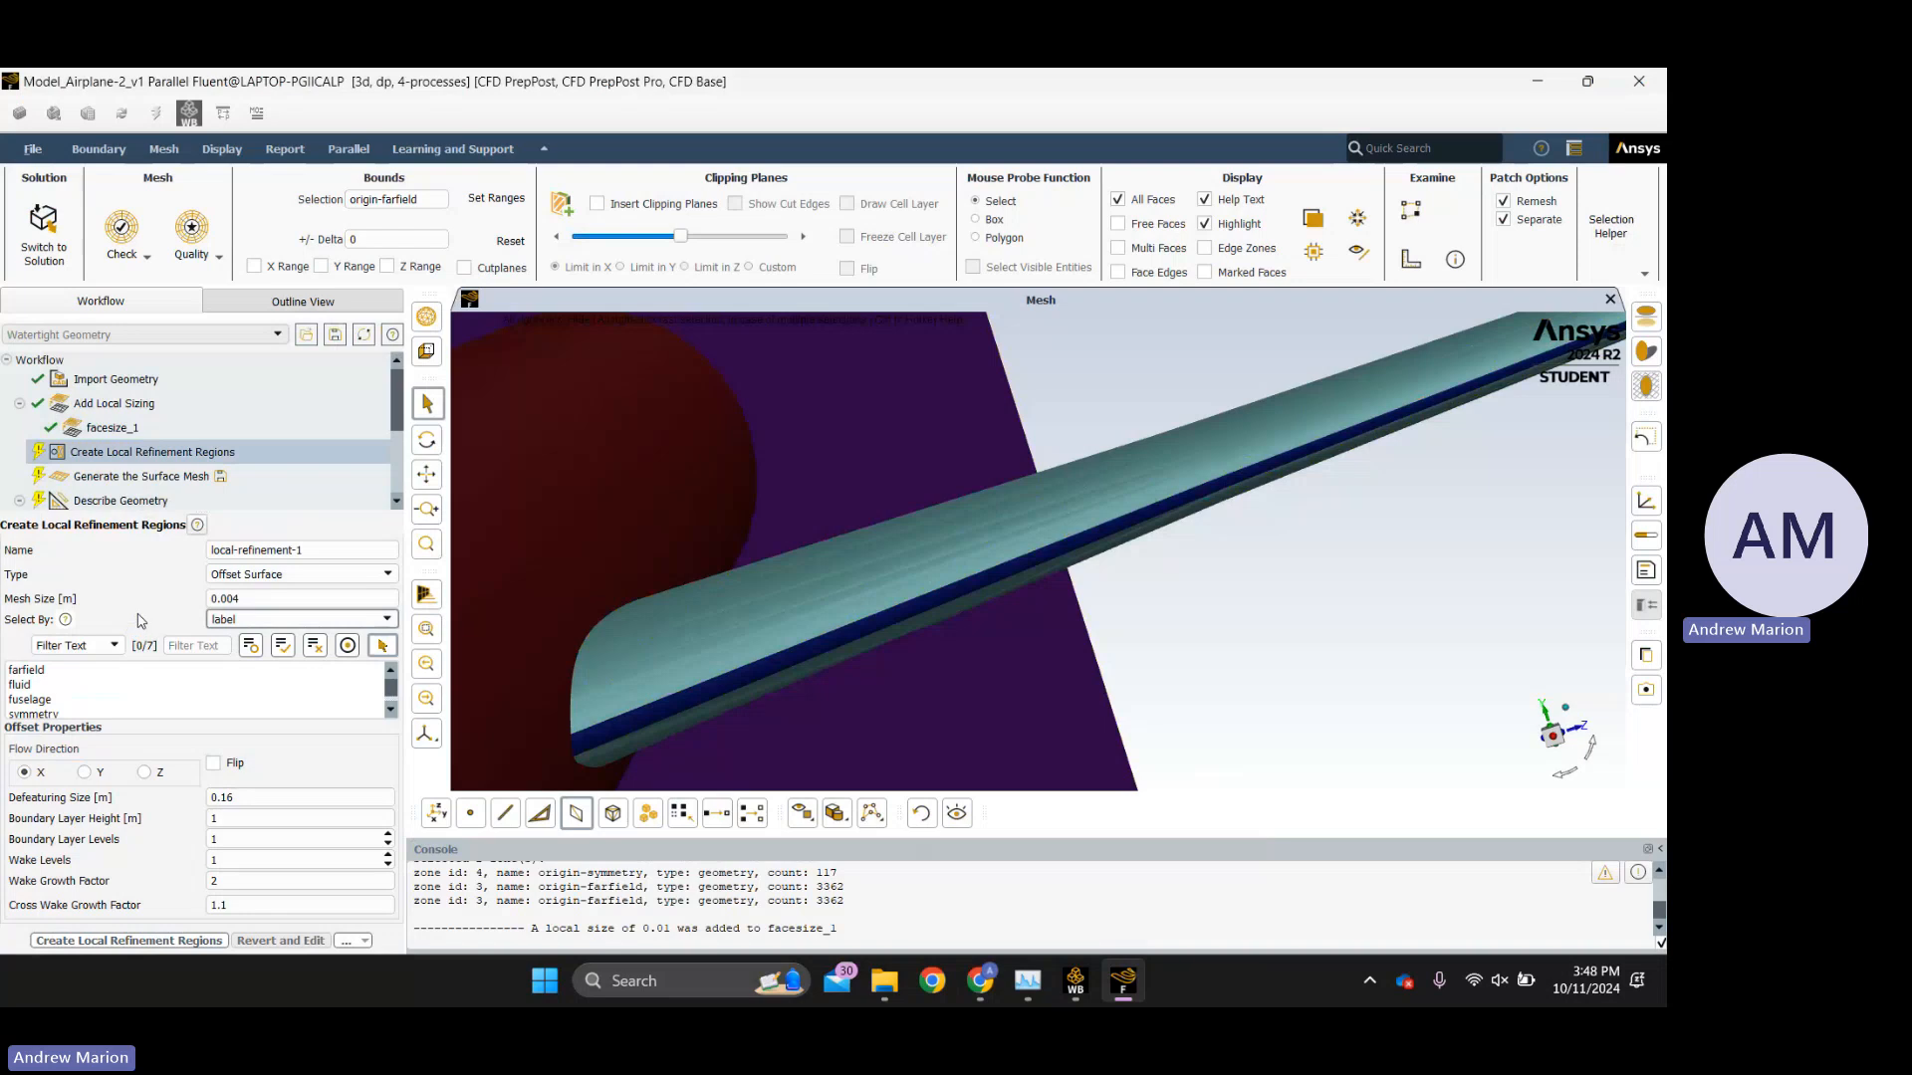
{"action": "left_click", "coordinate": [22, 701]}
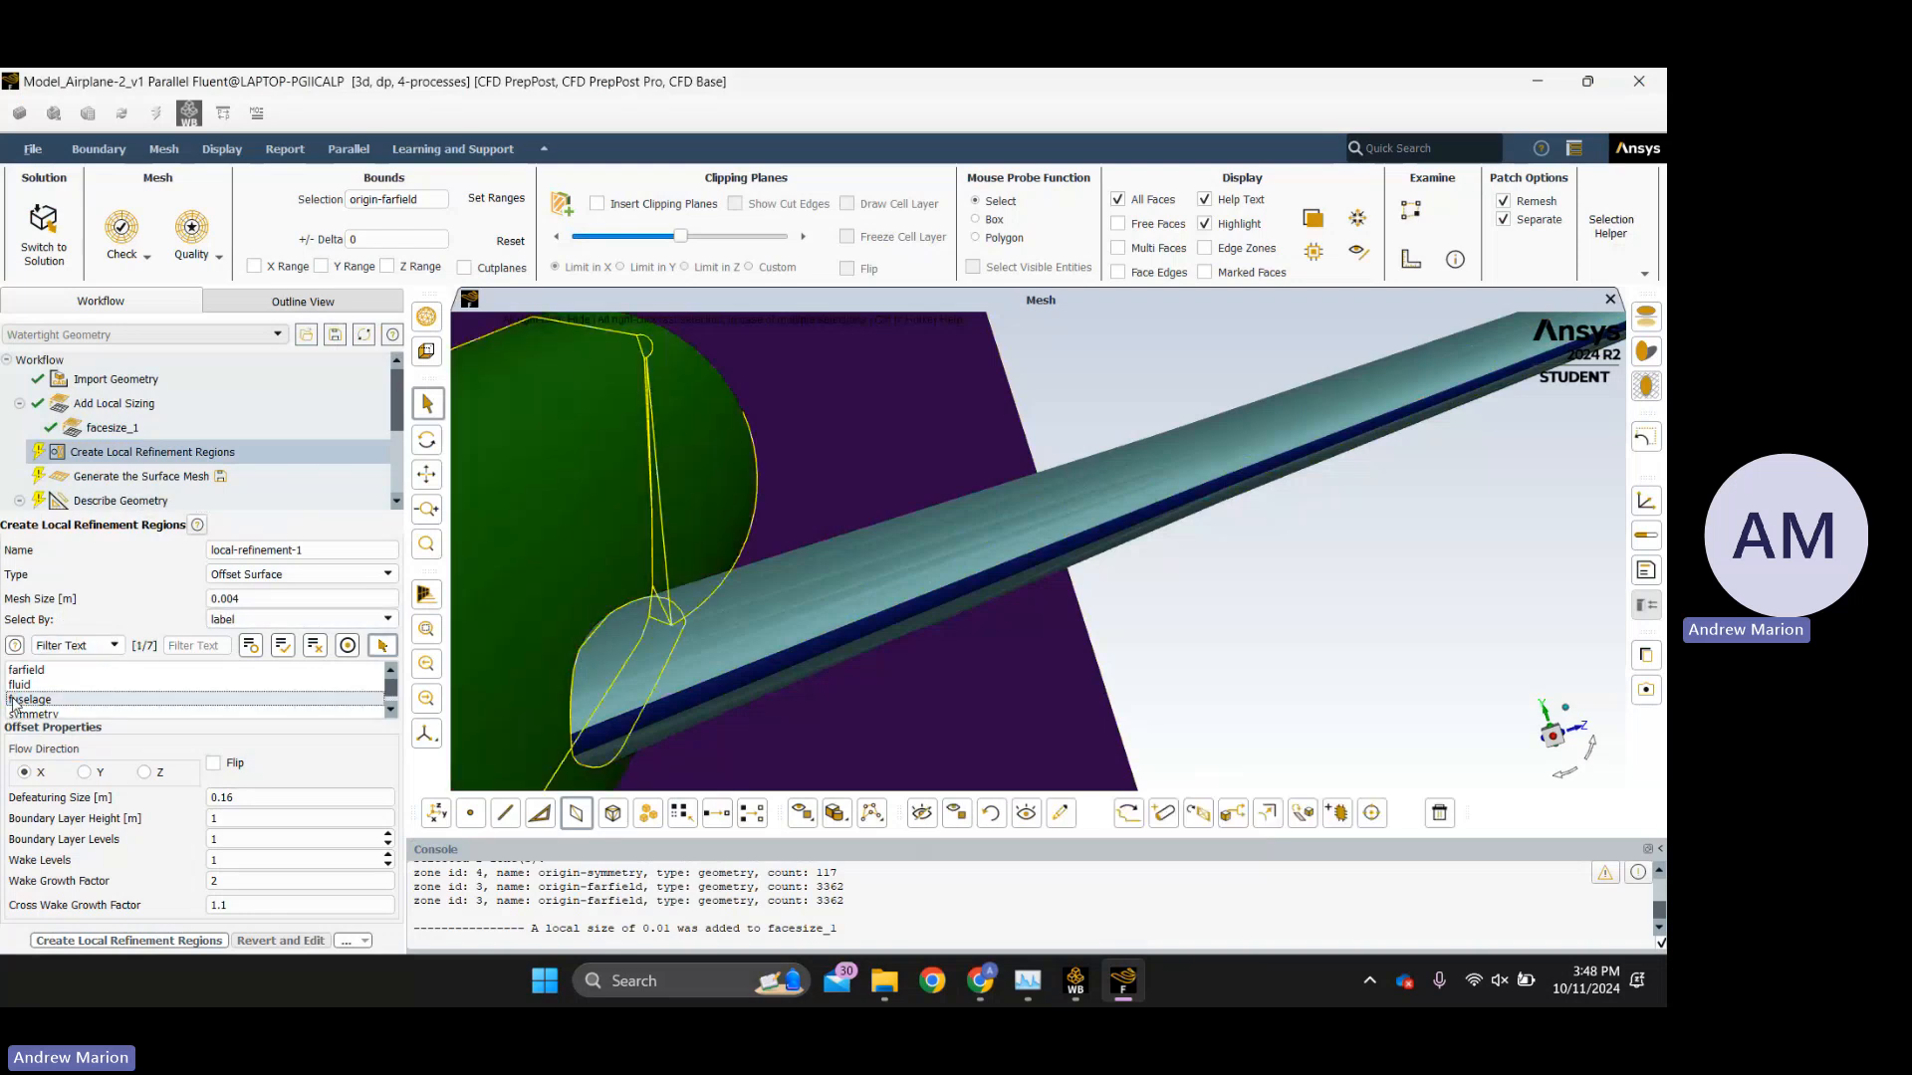
{"action": "scroll", "coordinate": [22, 703], "scroll_direction": "down", "scroll_amount": 1}
{"action": "scroll", "coordinate": [21, 703], "scroll_direction": "up", "scroll_amount": 1}
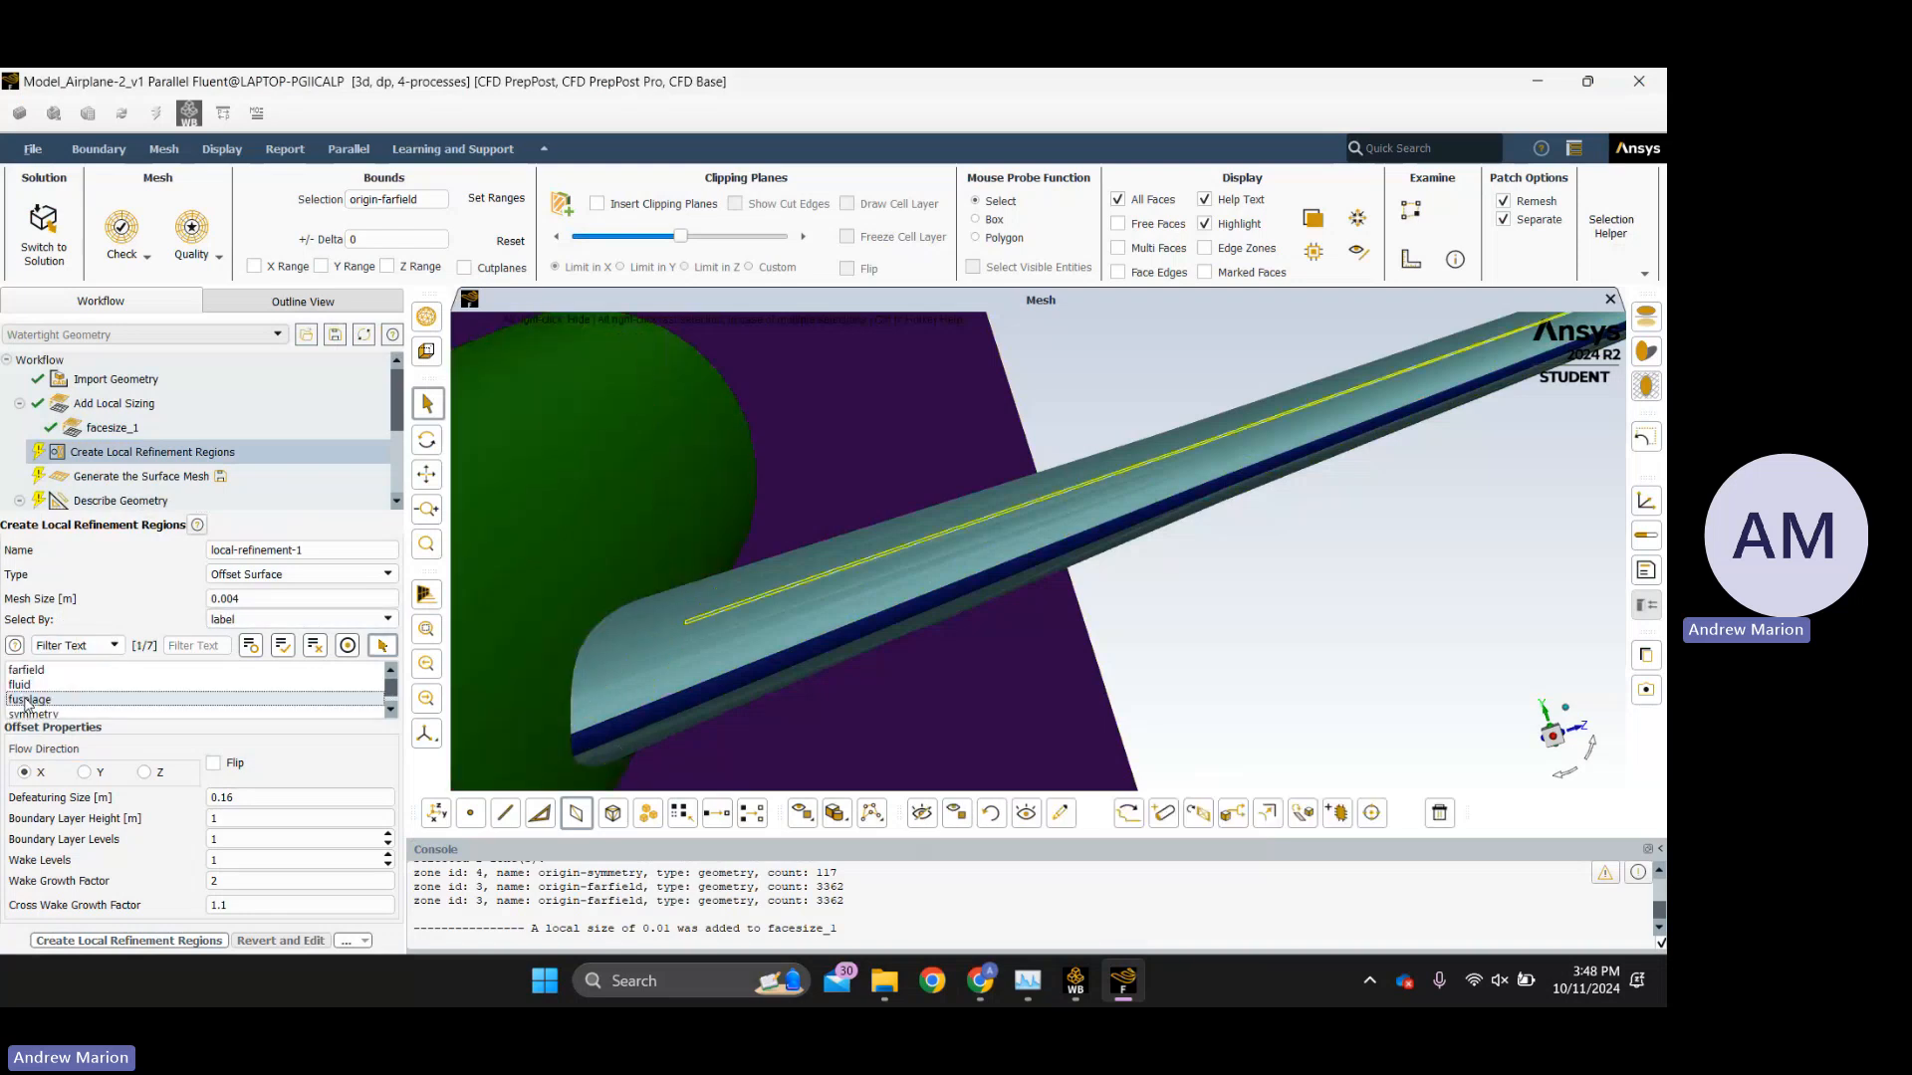
{"action": "scroll", "coordinate": [35, 704], "scroll_direction": "down", "scroll_amount": 1}
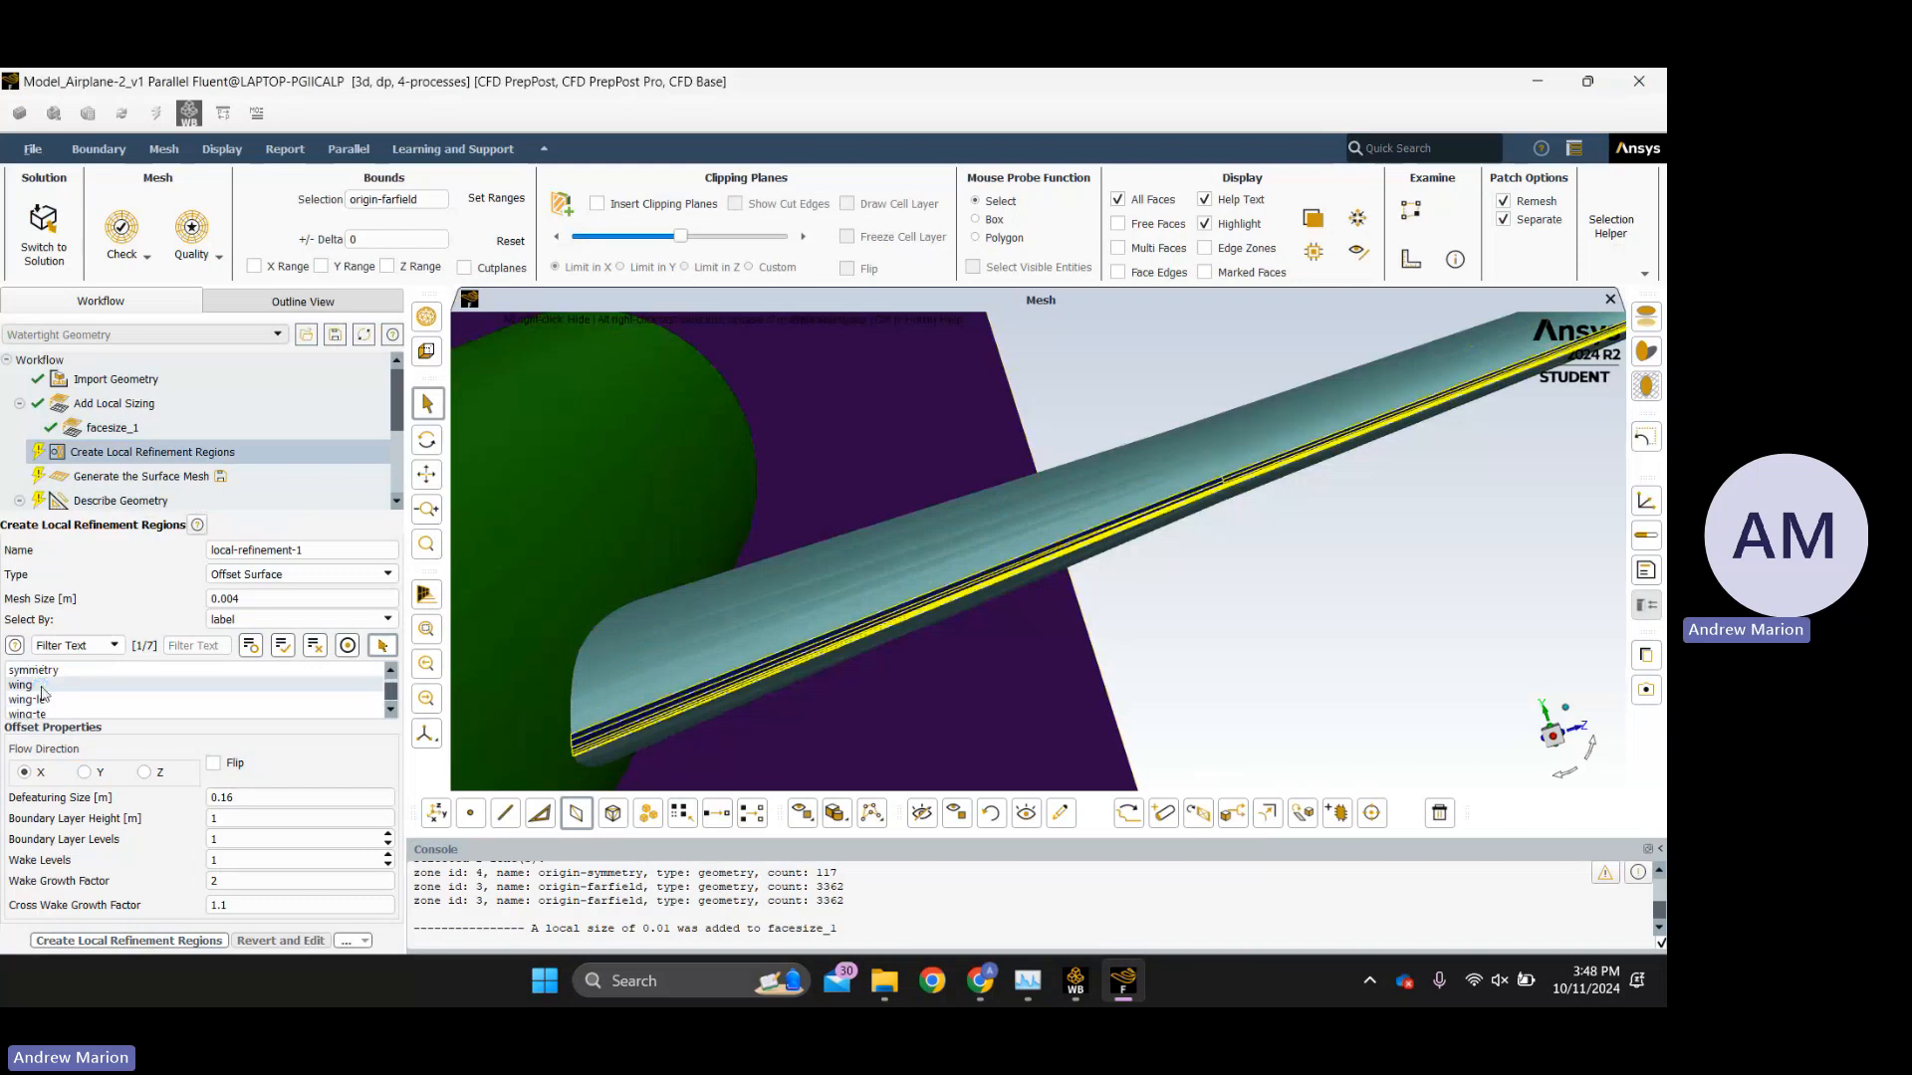
{"action": "left_click", "coordinate": [40, 686]}
{"action": "left_click", "coordinate": [40, 699]}
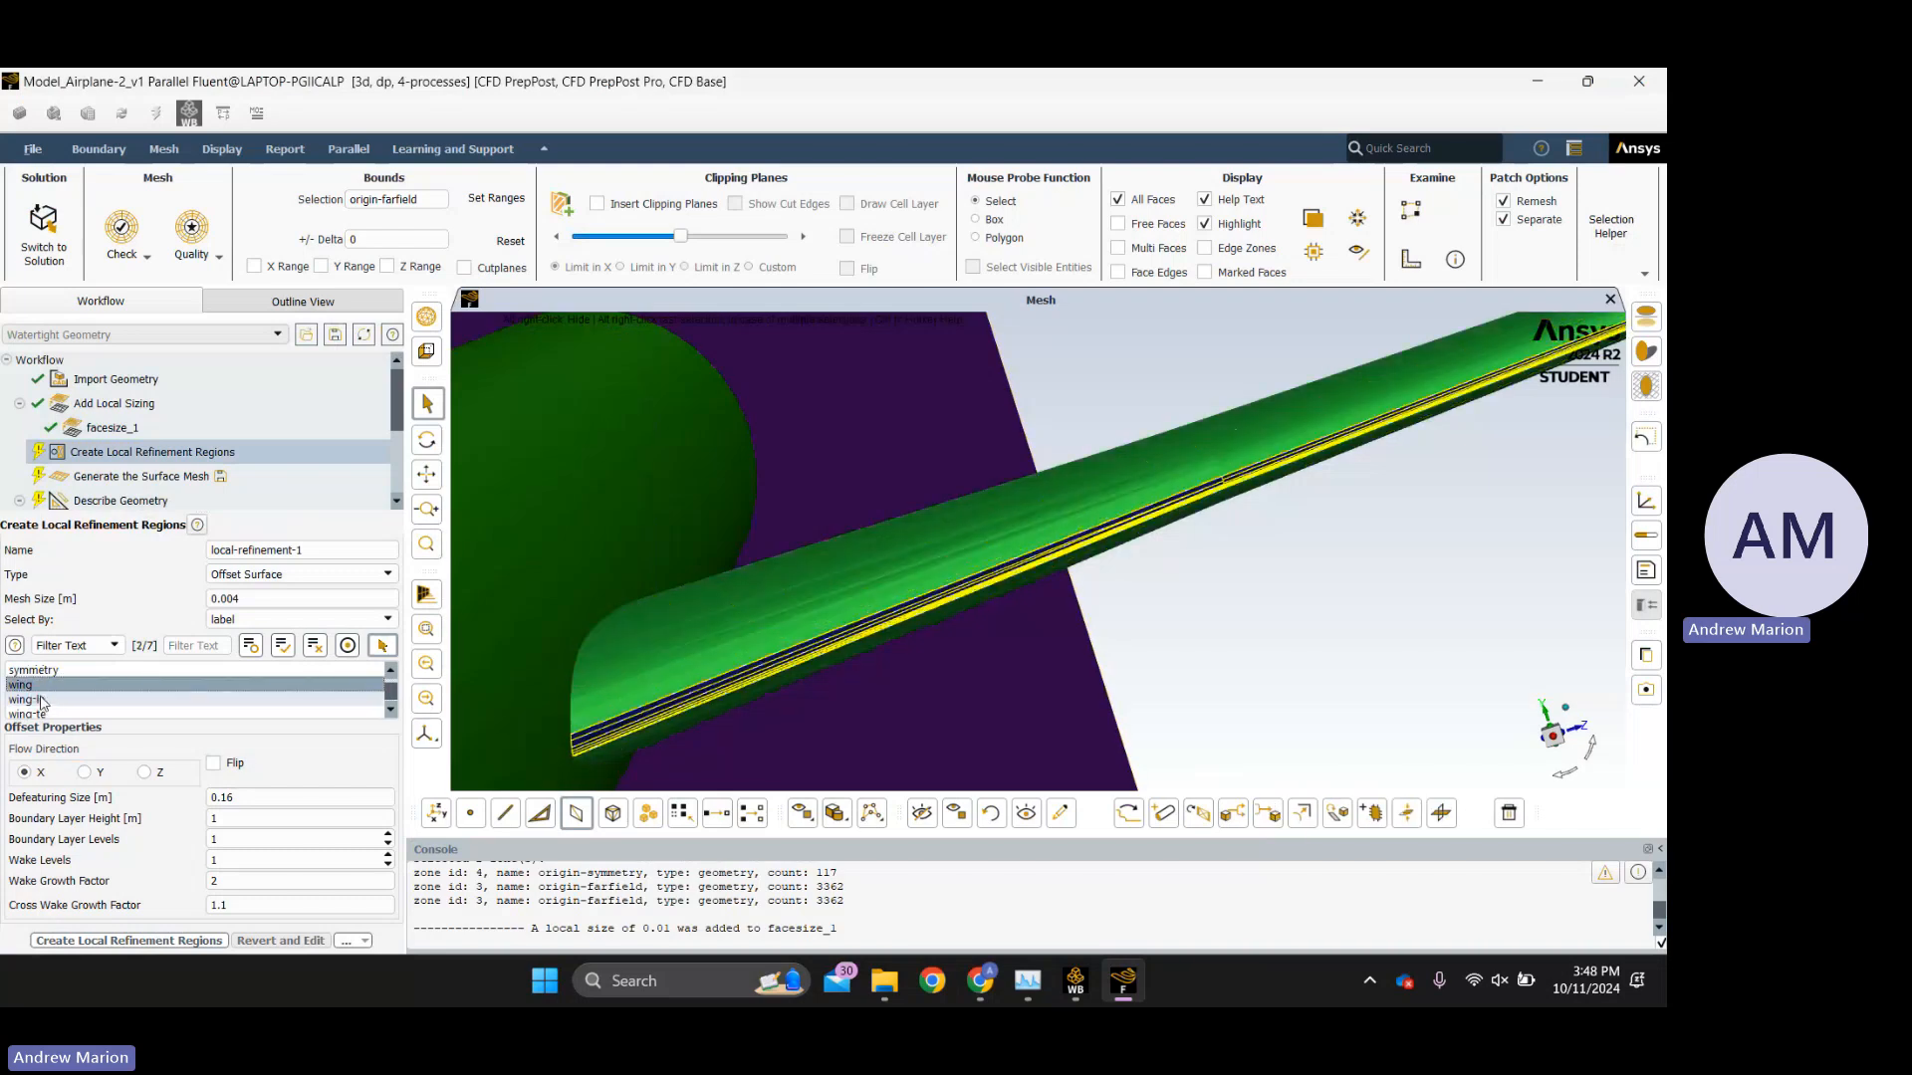
{"action": "left_click", "coordinate": [40, 713]}
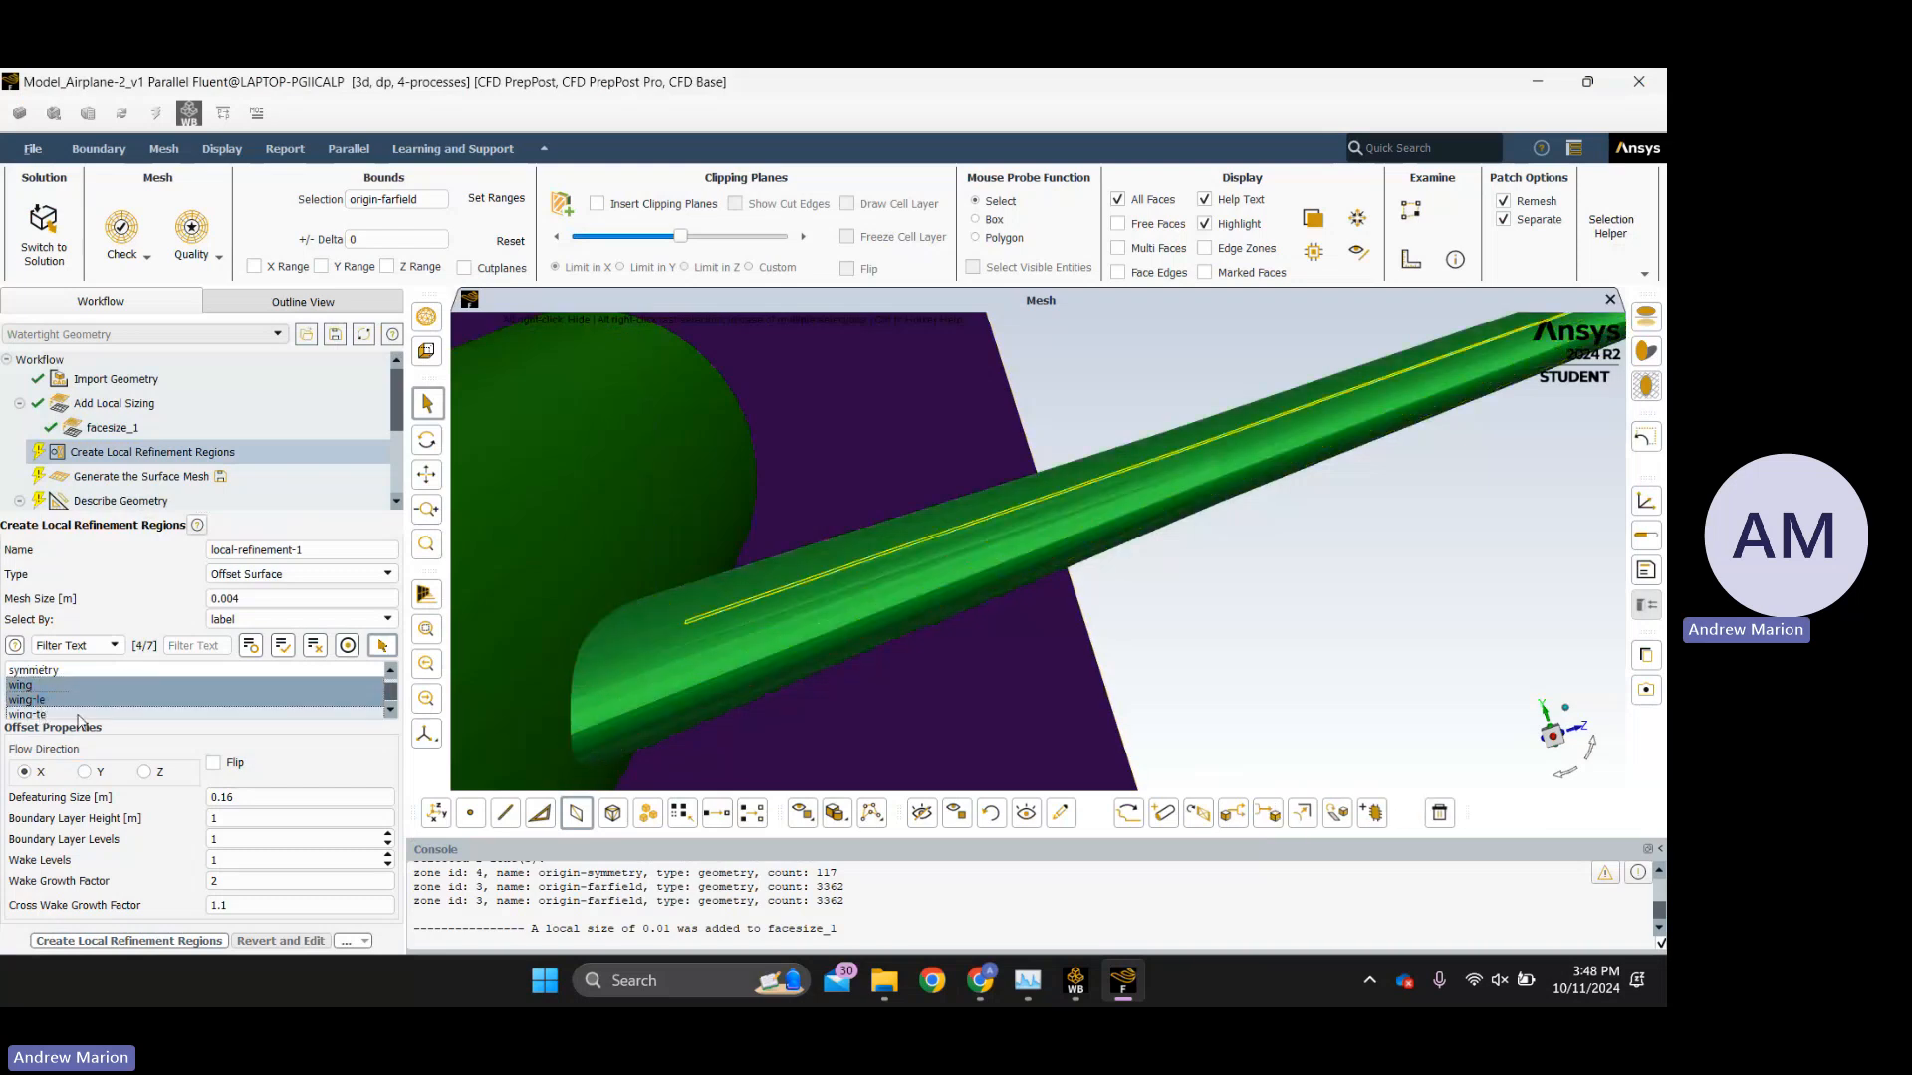
{"action": "scroll", "coordinate": [40, 714], "scroll_direction": "down", "scroll_amount": 1}
{"action": "scroll", "coordinate": [912, 574], "scroll_direction": "down", "scroll_amount": 5}
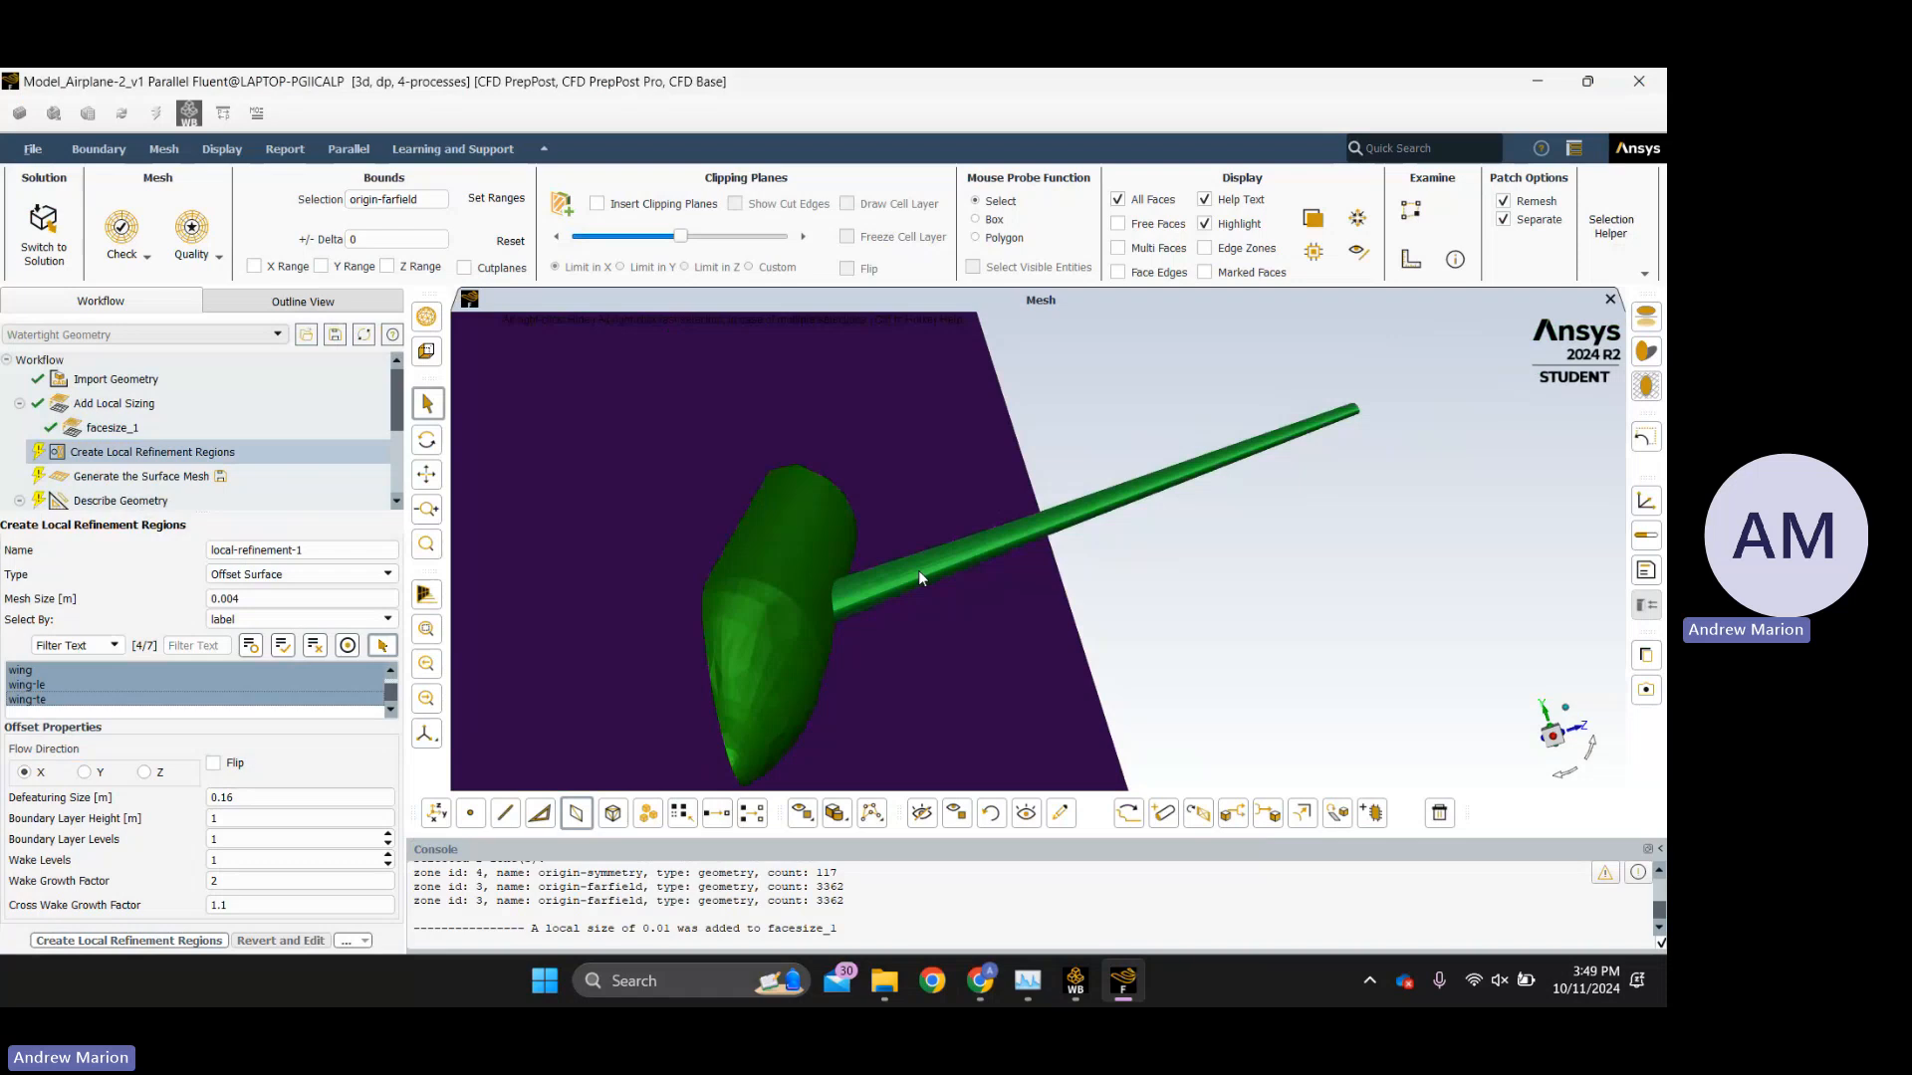
{"action": "scroll", "coordinate": [75, 690], "scroll_direction": "up", "scroll_amount": 3}
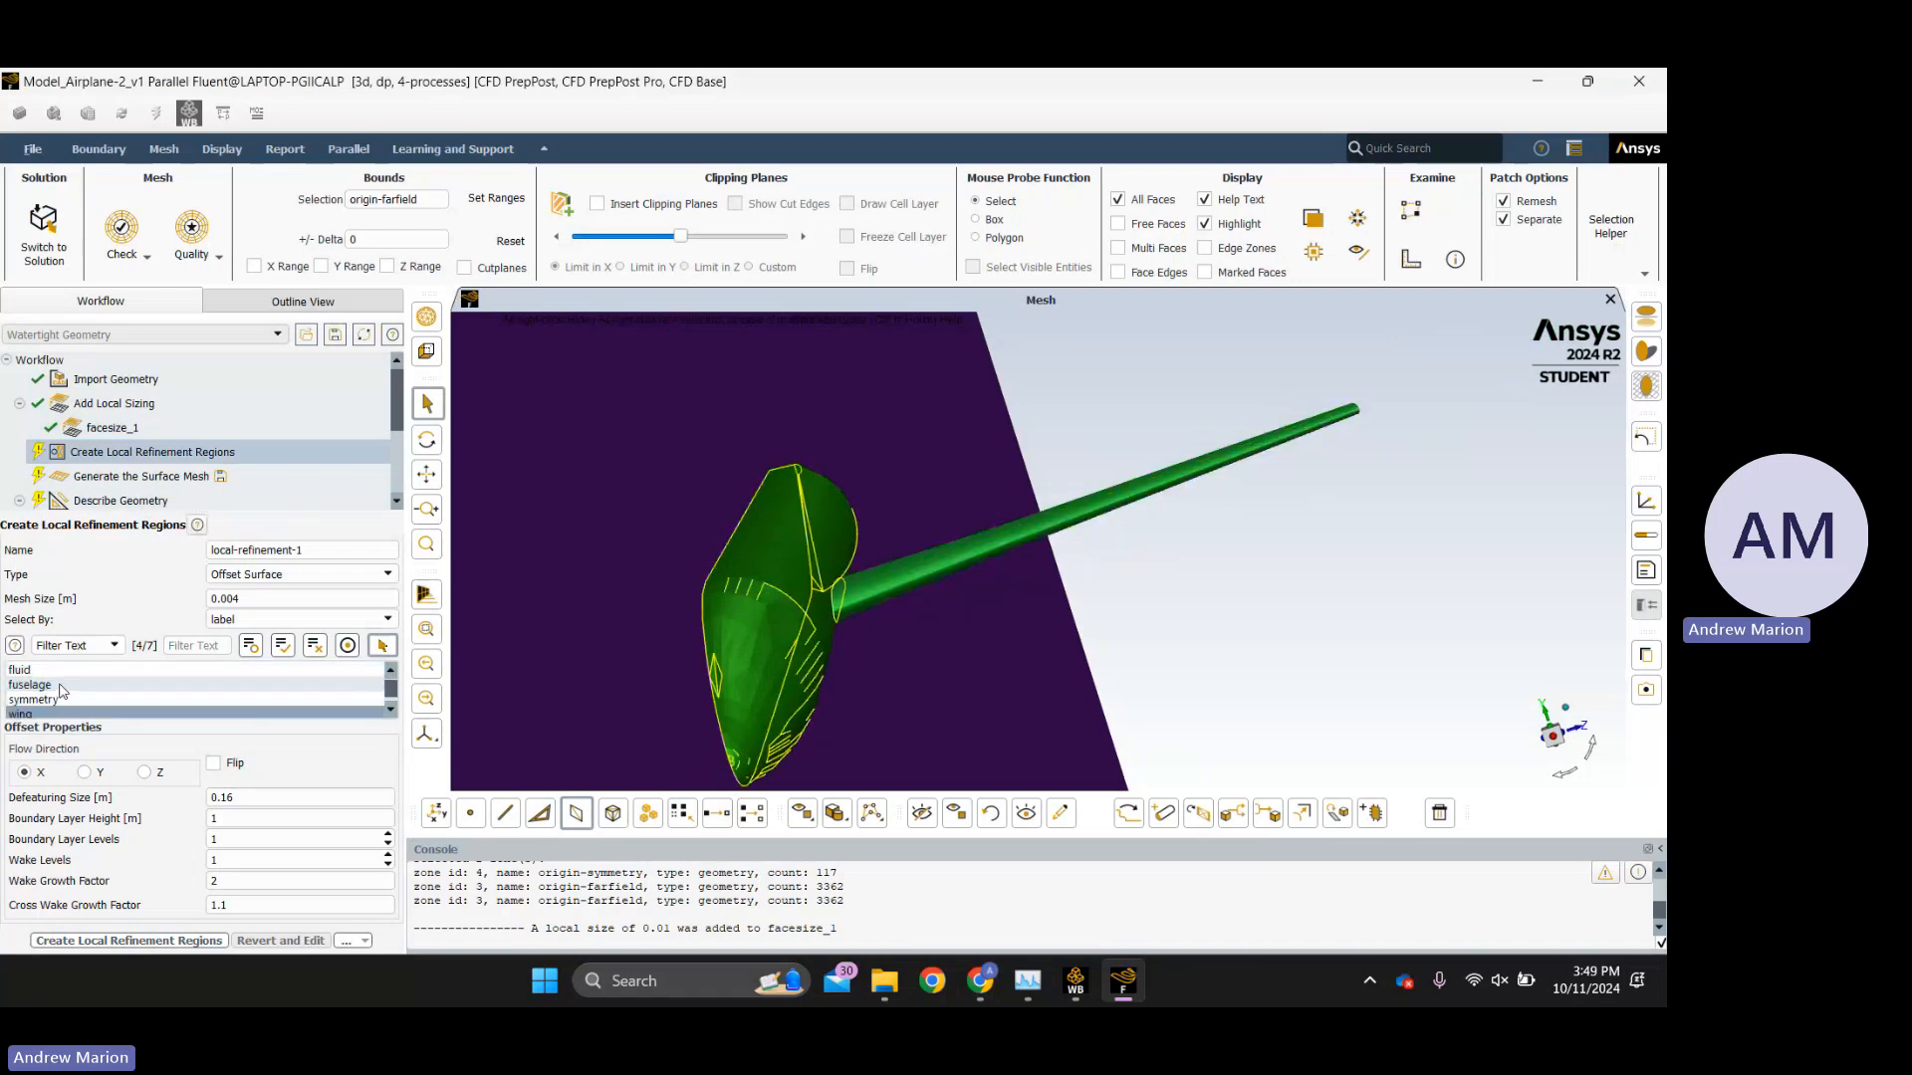
{"action": "scroll", "coordinate": [62, 690], "scroll_direction": "down", "scroll_amount": 3}
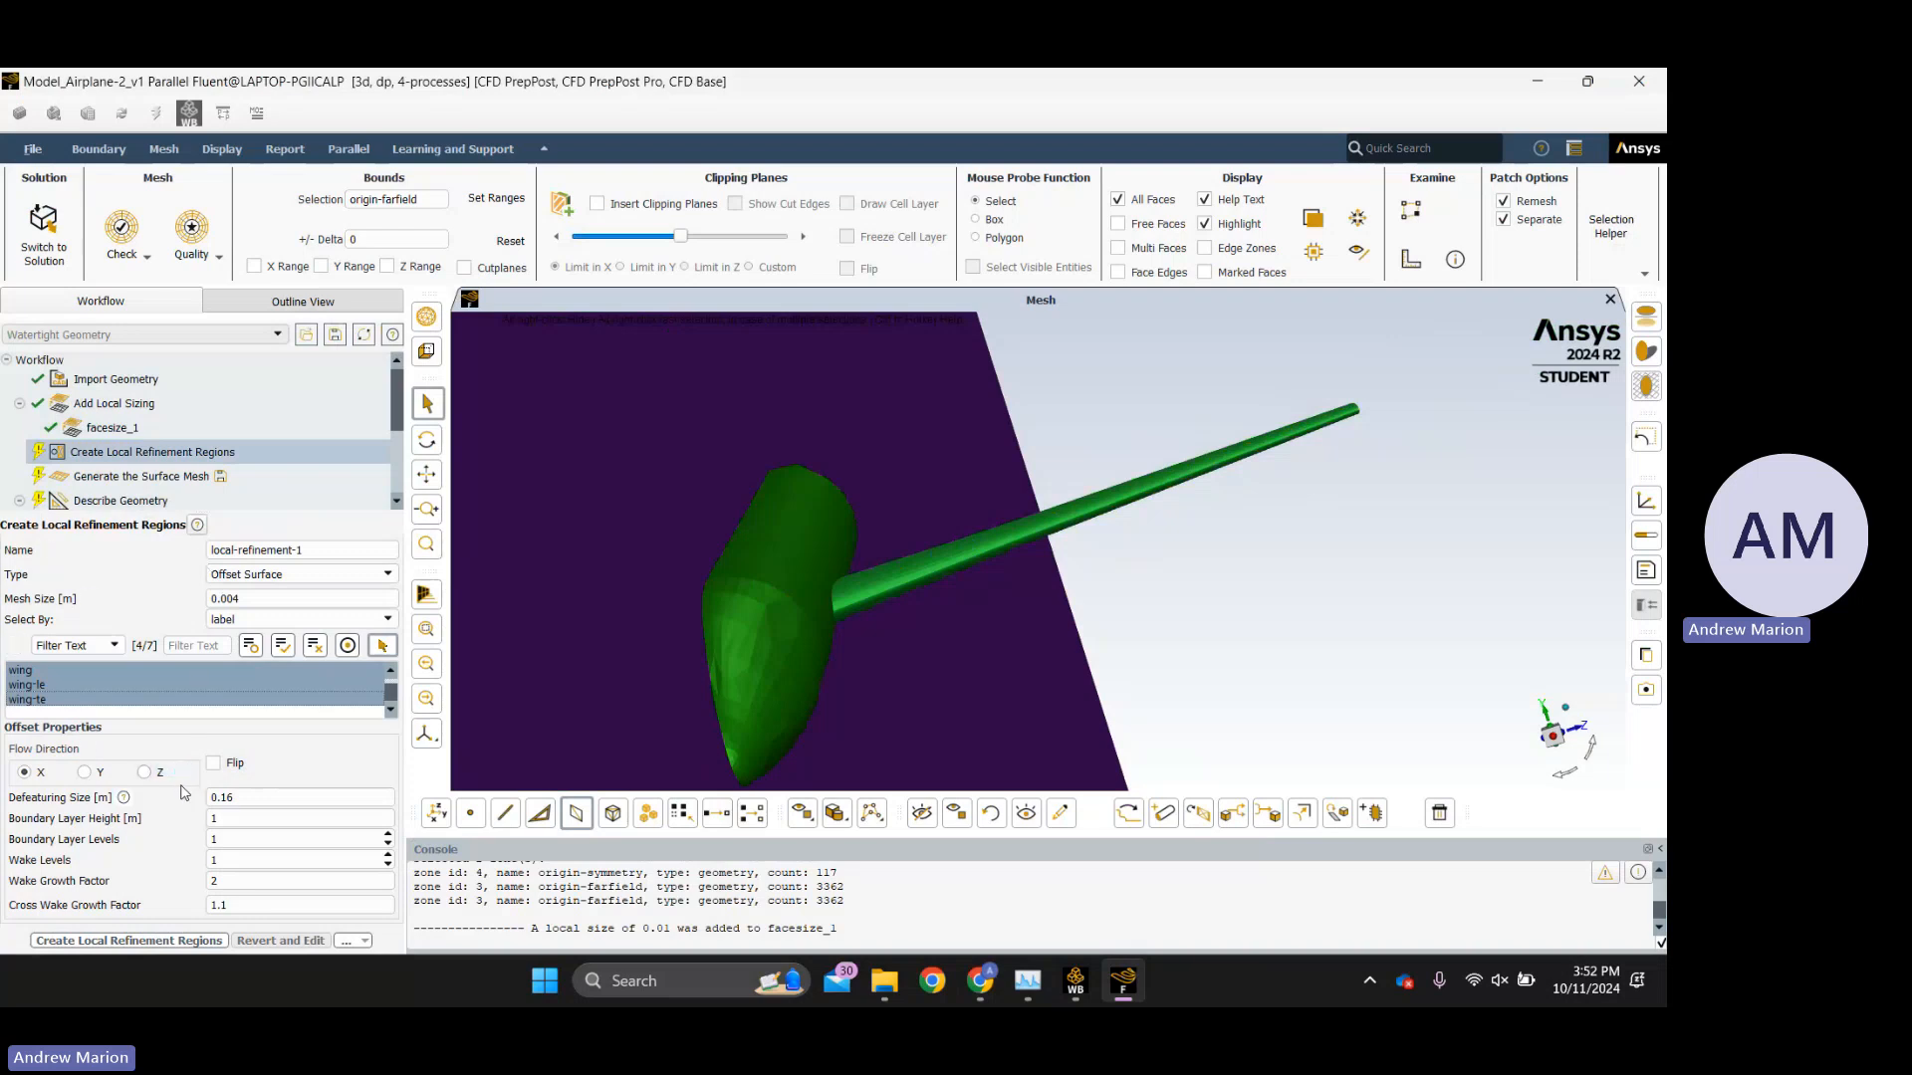
Set the defeaturing size of the offset-surface refinement region to 0.02 m.
{"action": "left_click", "coordinate": [230, 597]}
{"action": "type", "text": "0"}
{"action": "middle_click_drag", "start_coordinate": [936, 706], "coordinate": [827, 703]}
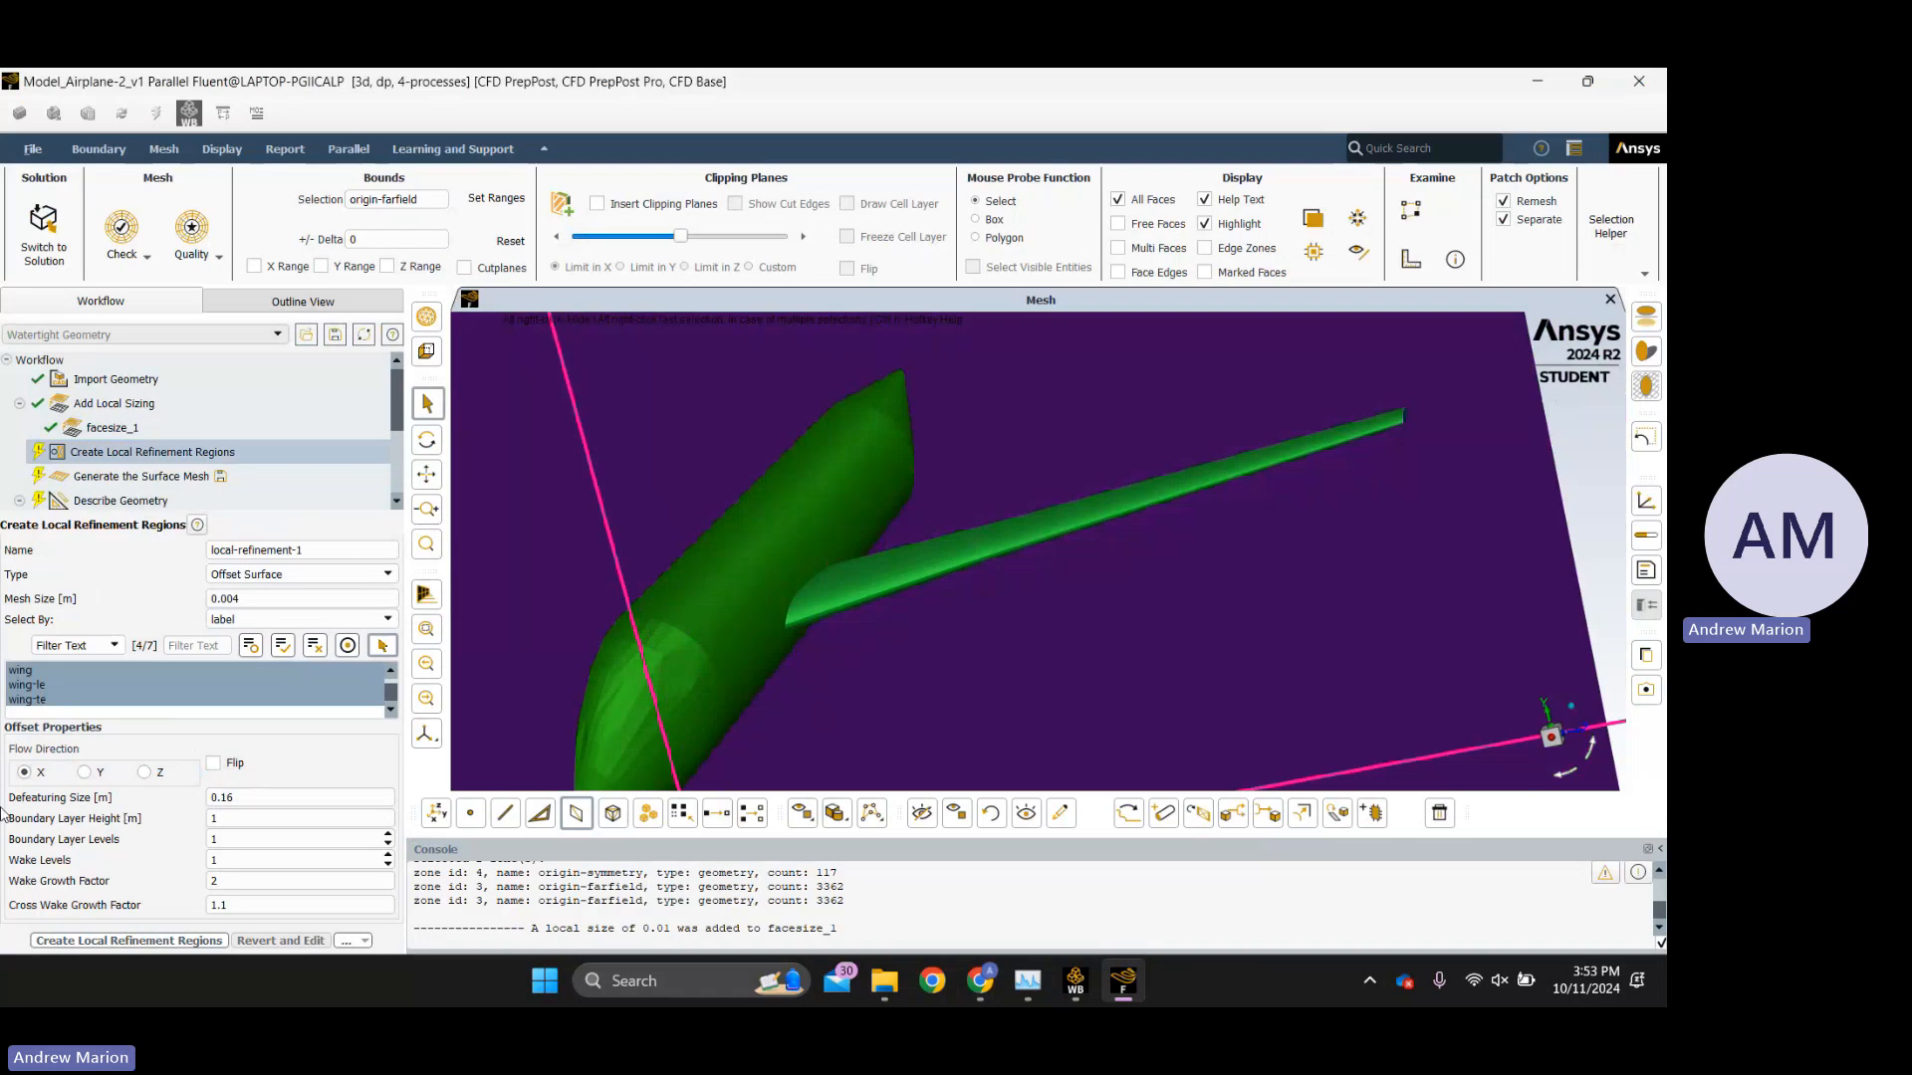
{"action": "mouse_move", "coordinate": [980, 981]}
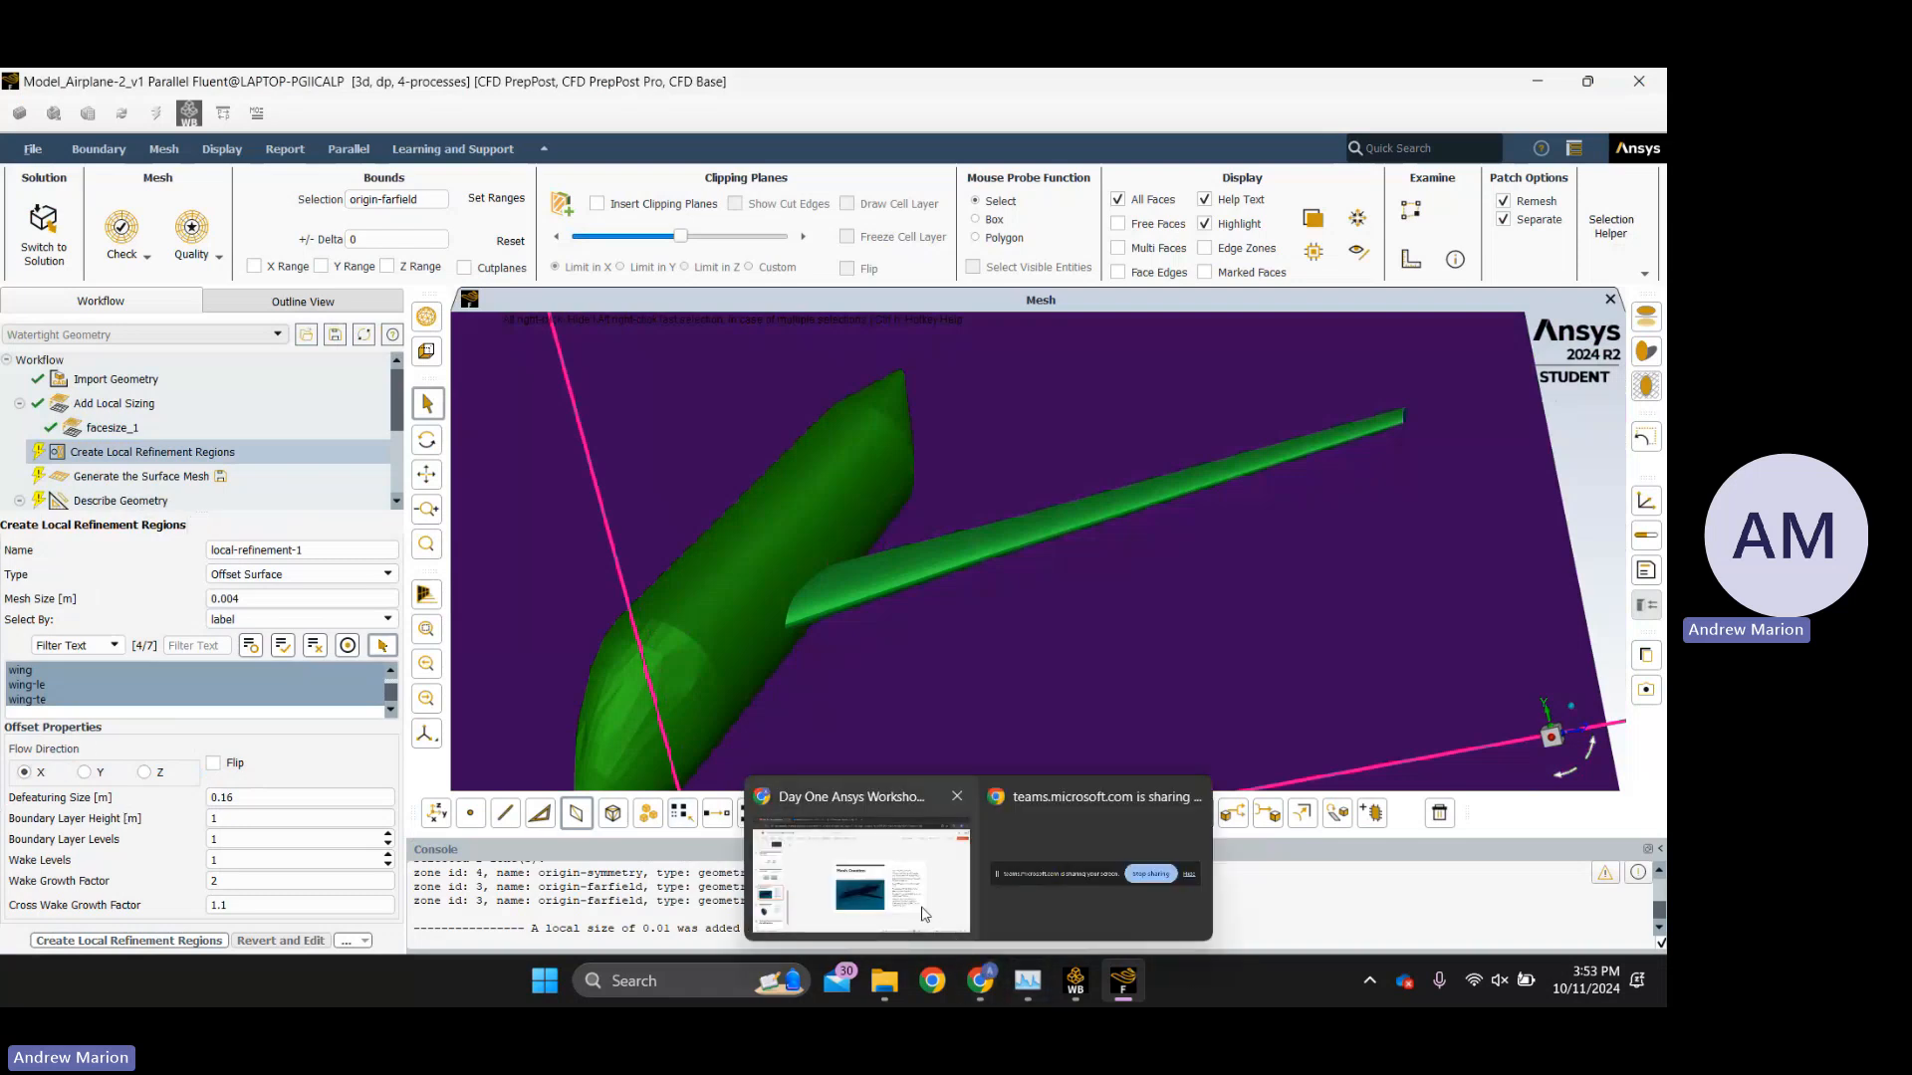
{"action": "mouse_move", "coordinate": [926, 914]}
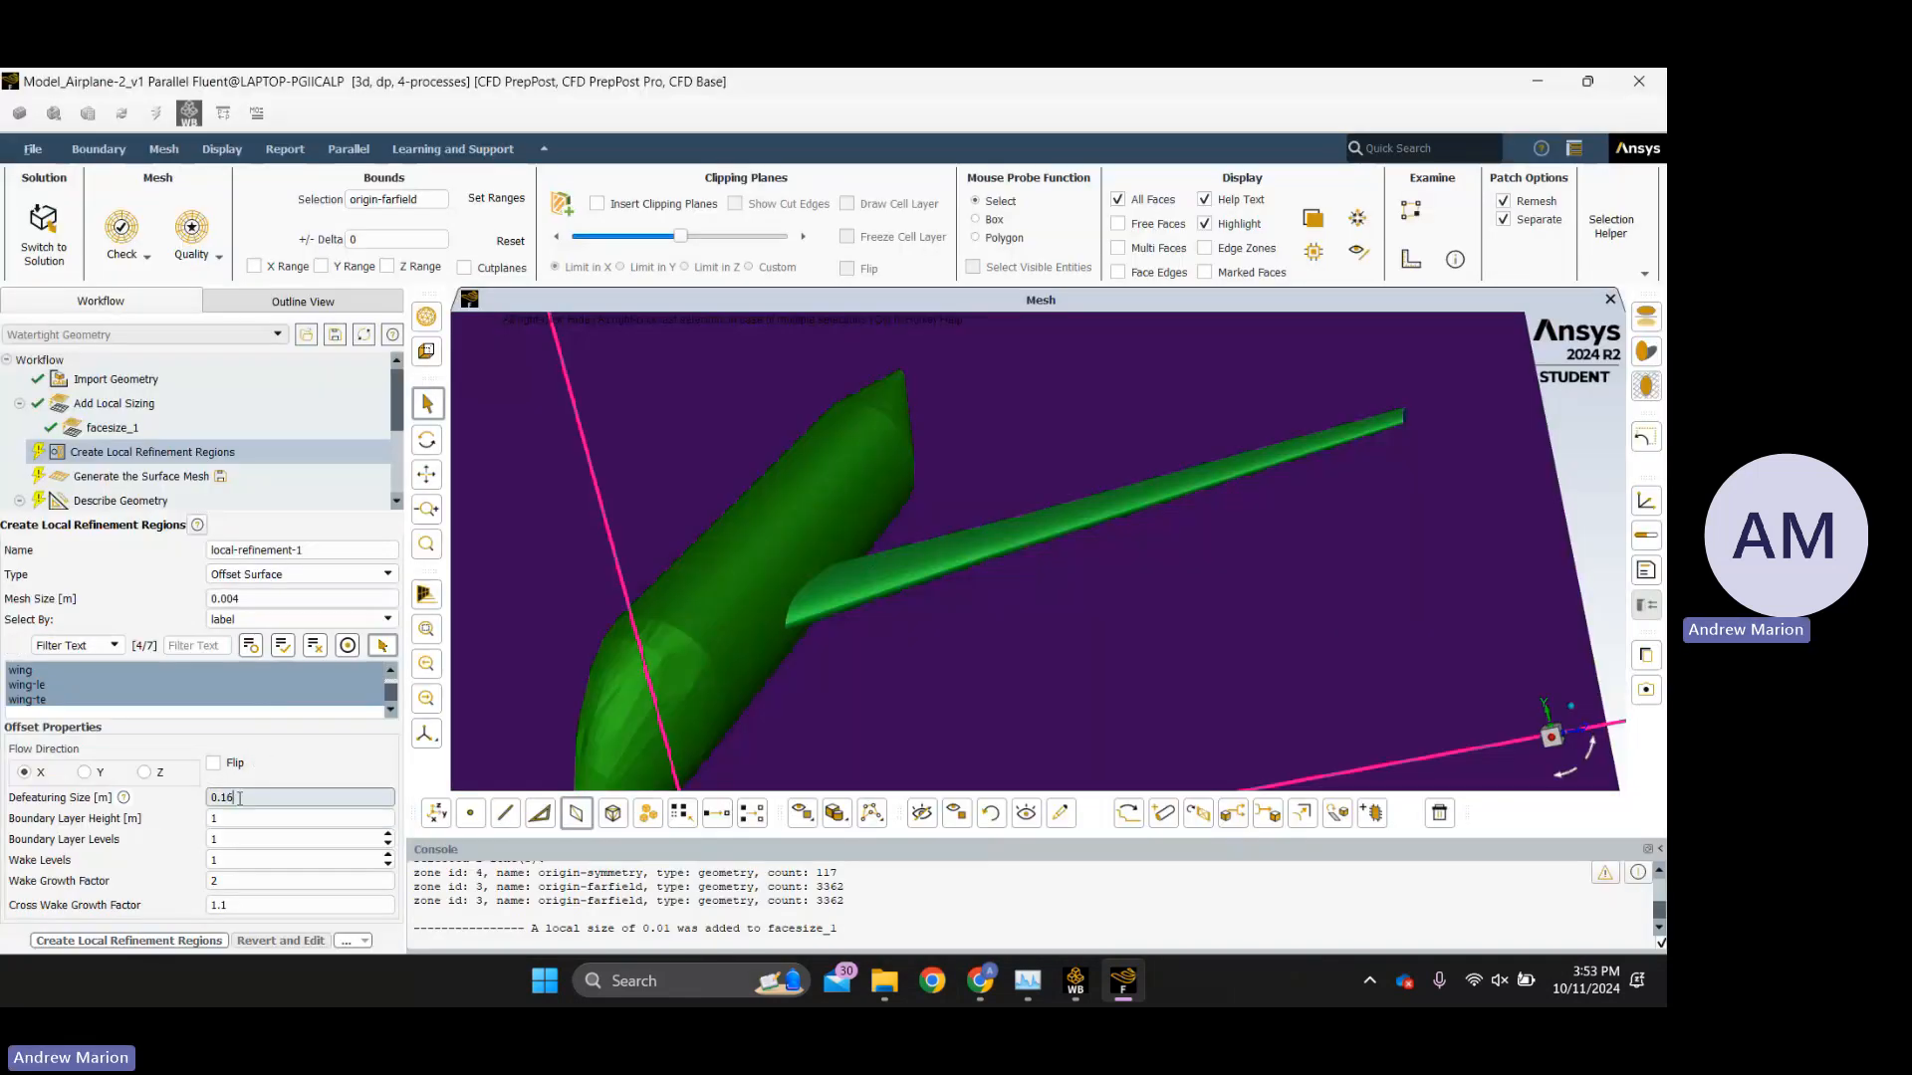
{"action": "left_click", "coordinate": [276, 792]}
{"action": "key", "text": "BackSpace"}
{"action": "key", "text": "BackSpace"}
{"action": "type", "text": "0"}
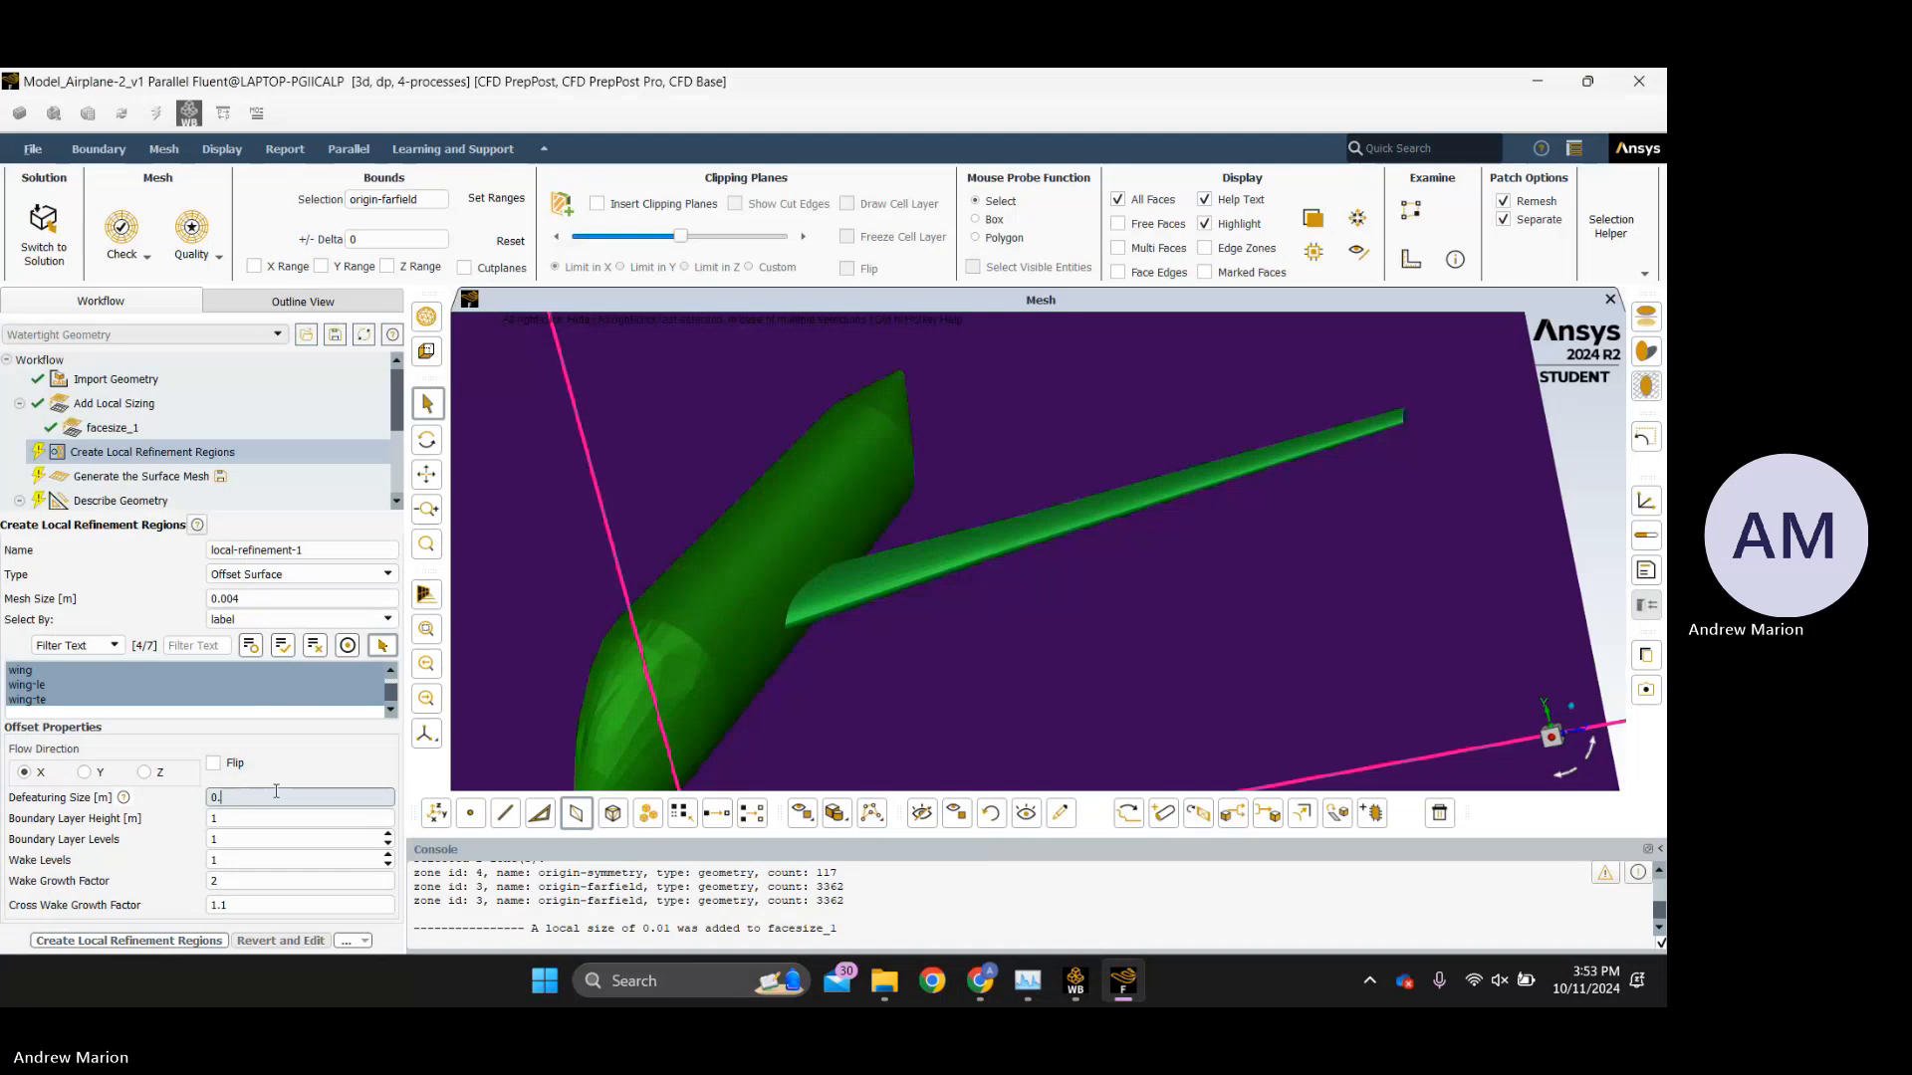
{"action": "type", "text": "2"}
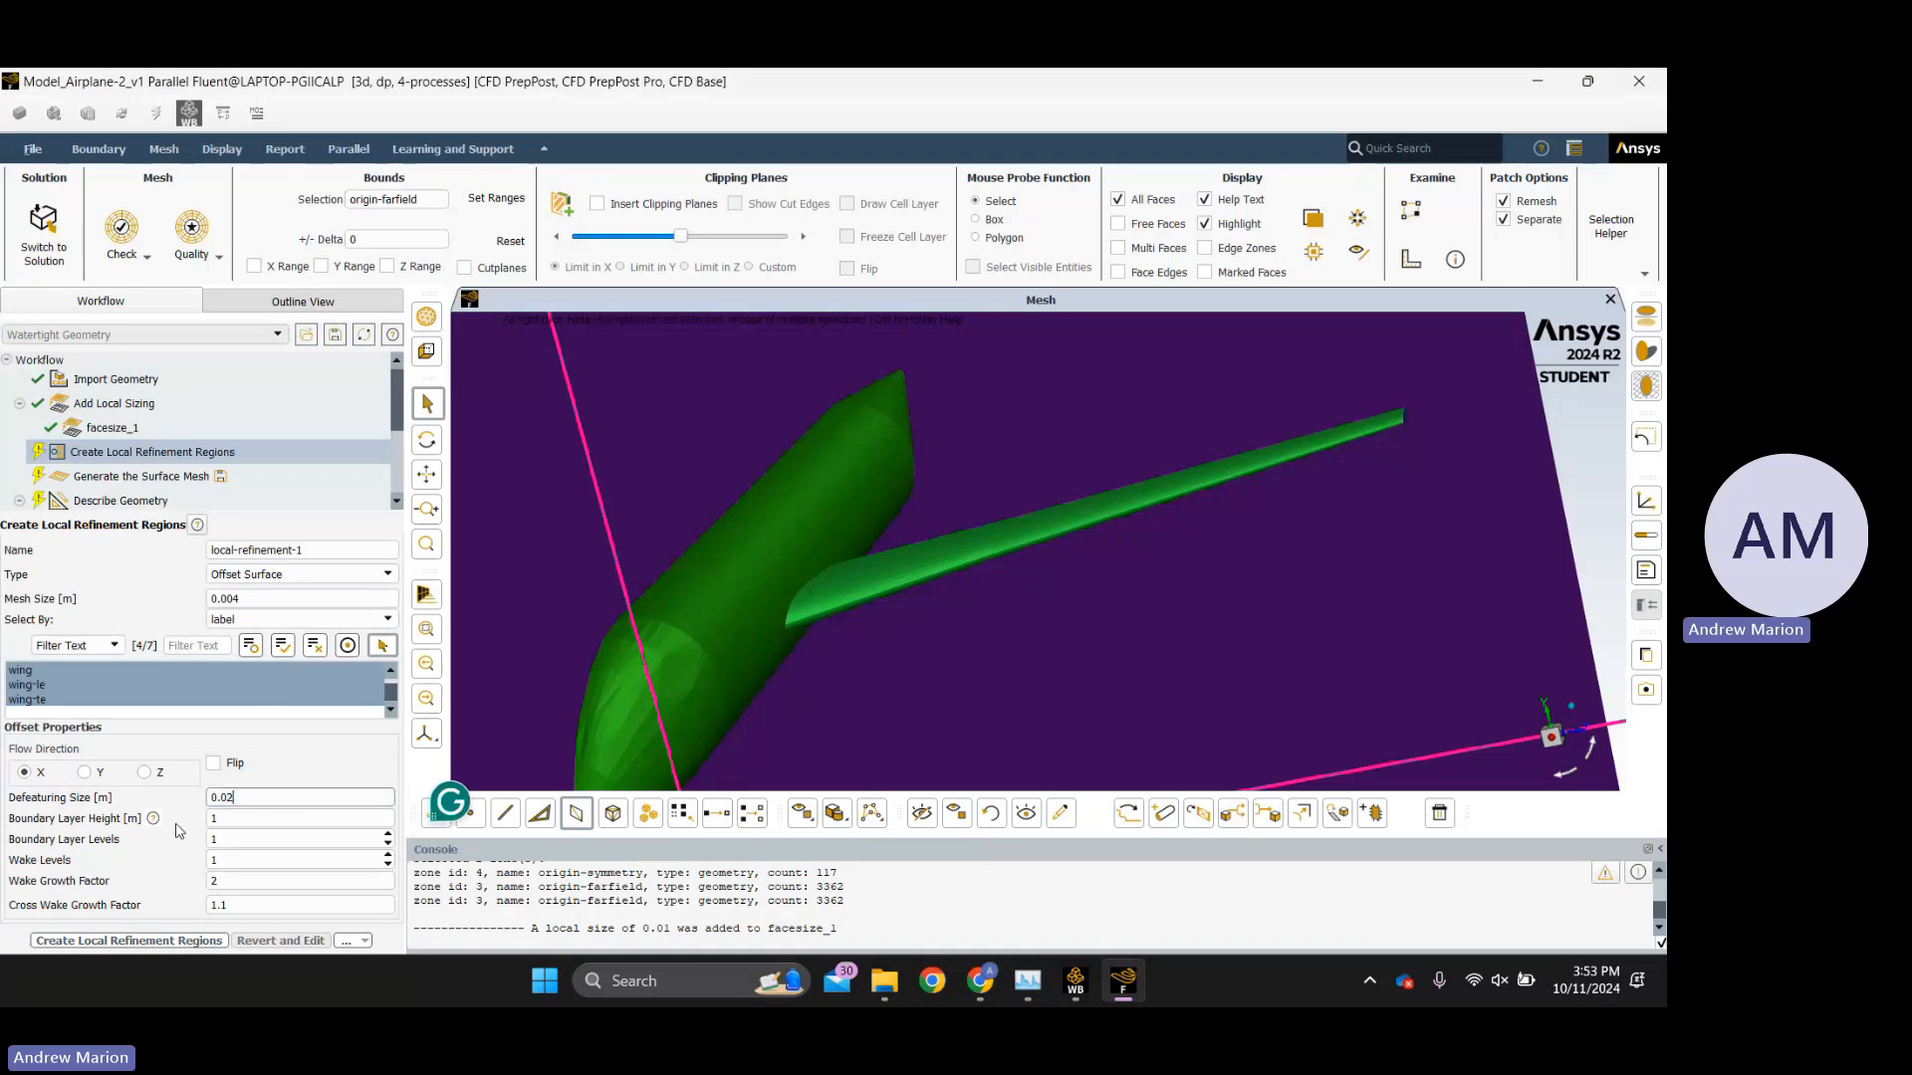
Set the boundary layer height of the offset-surface region to 0.2 m.
{"action": "left_click", "coordinate": [223, 817]}
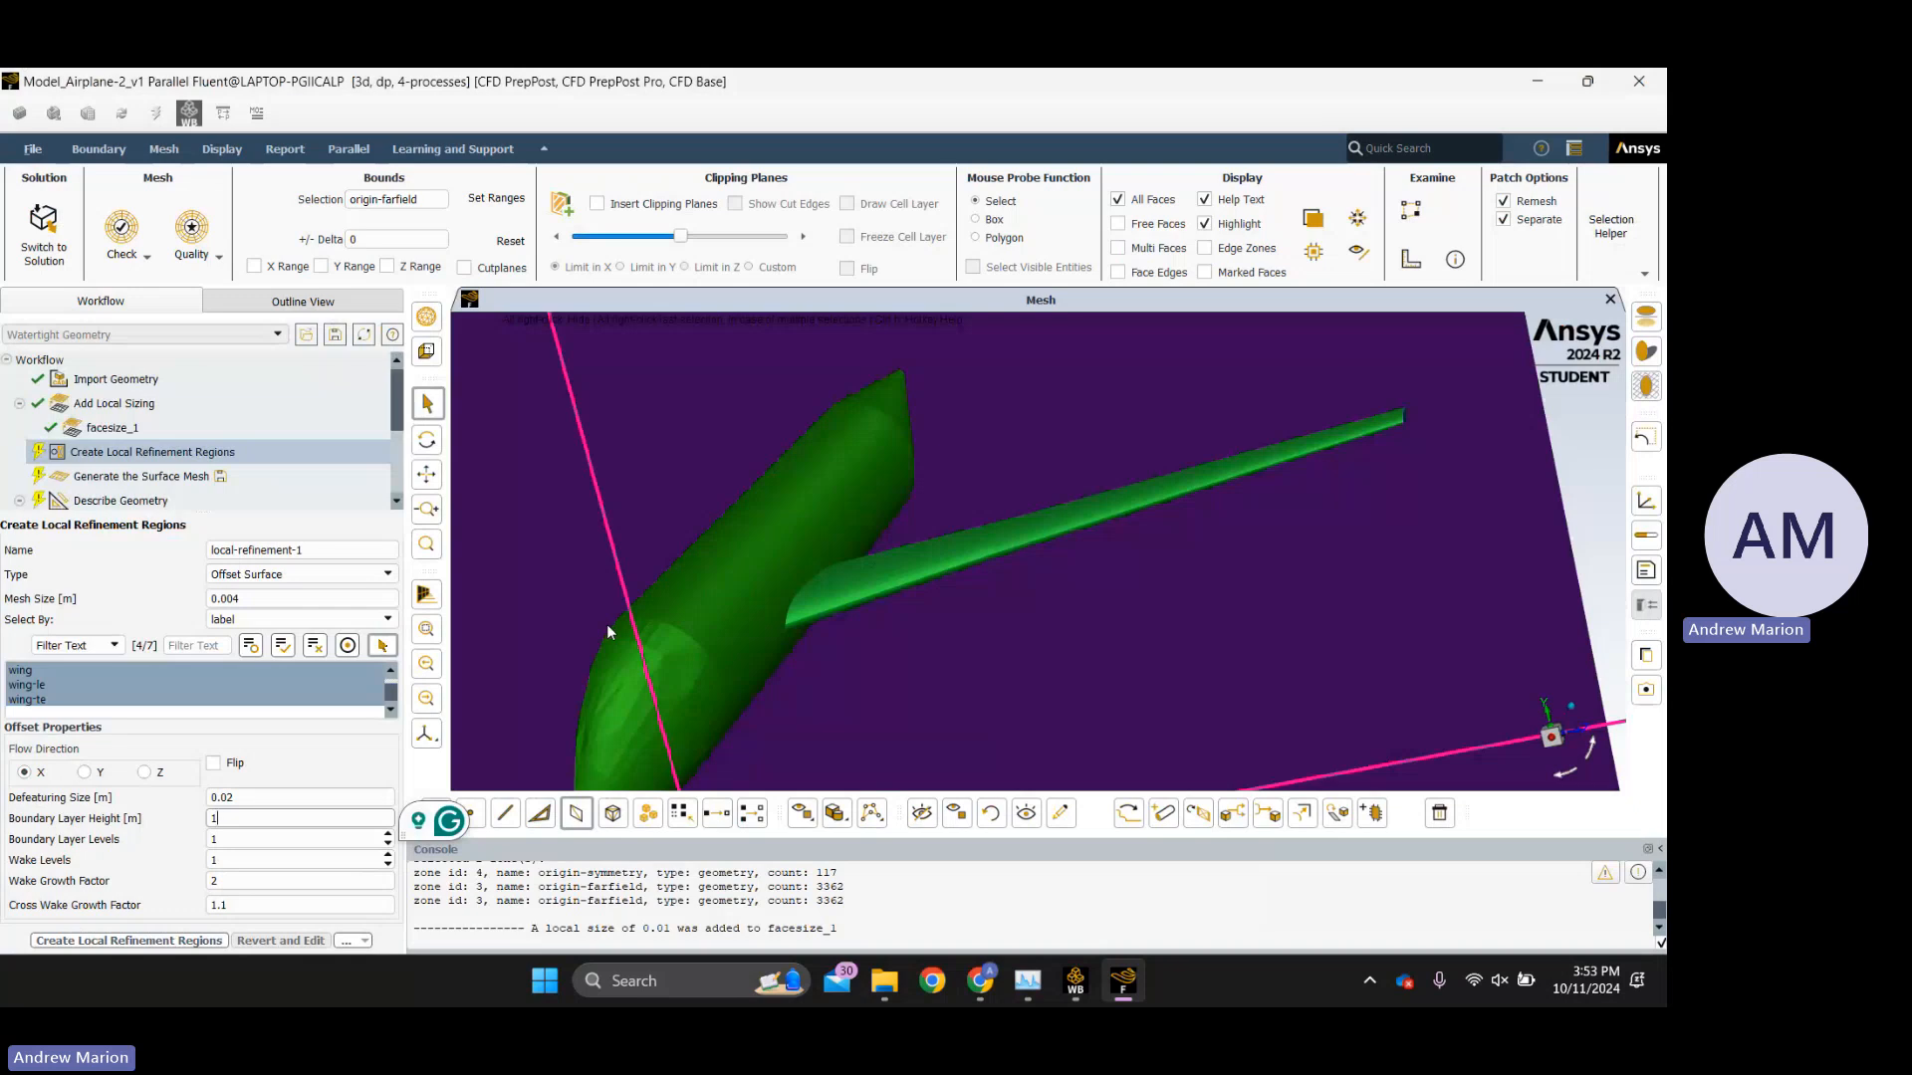
{"action": "key", "text": "BackSpace"}
{"action": "type", "text": ".2"}
{"action": "left_click_drag", "start_coordinate": [831, 551], "coordinate": [687, 577]}
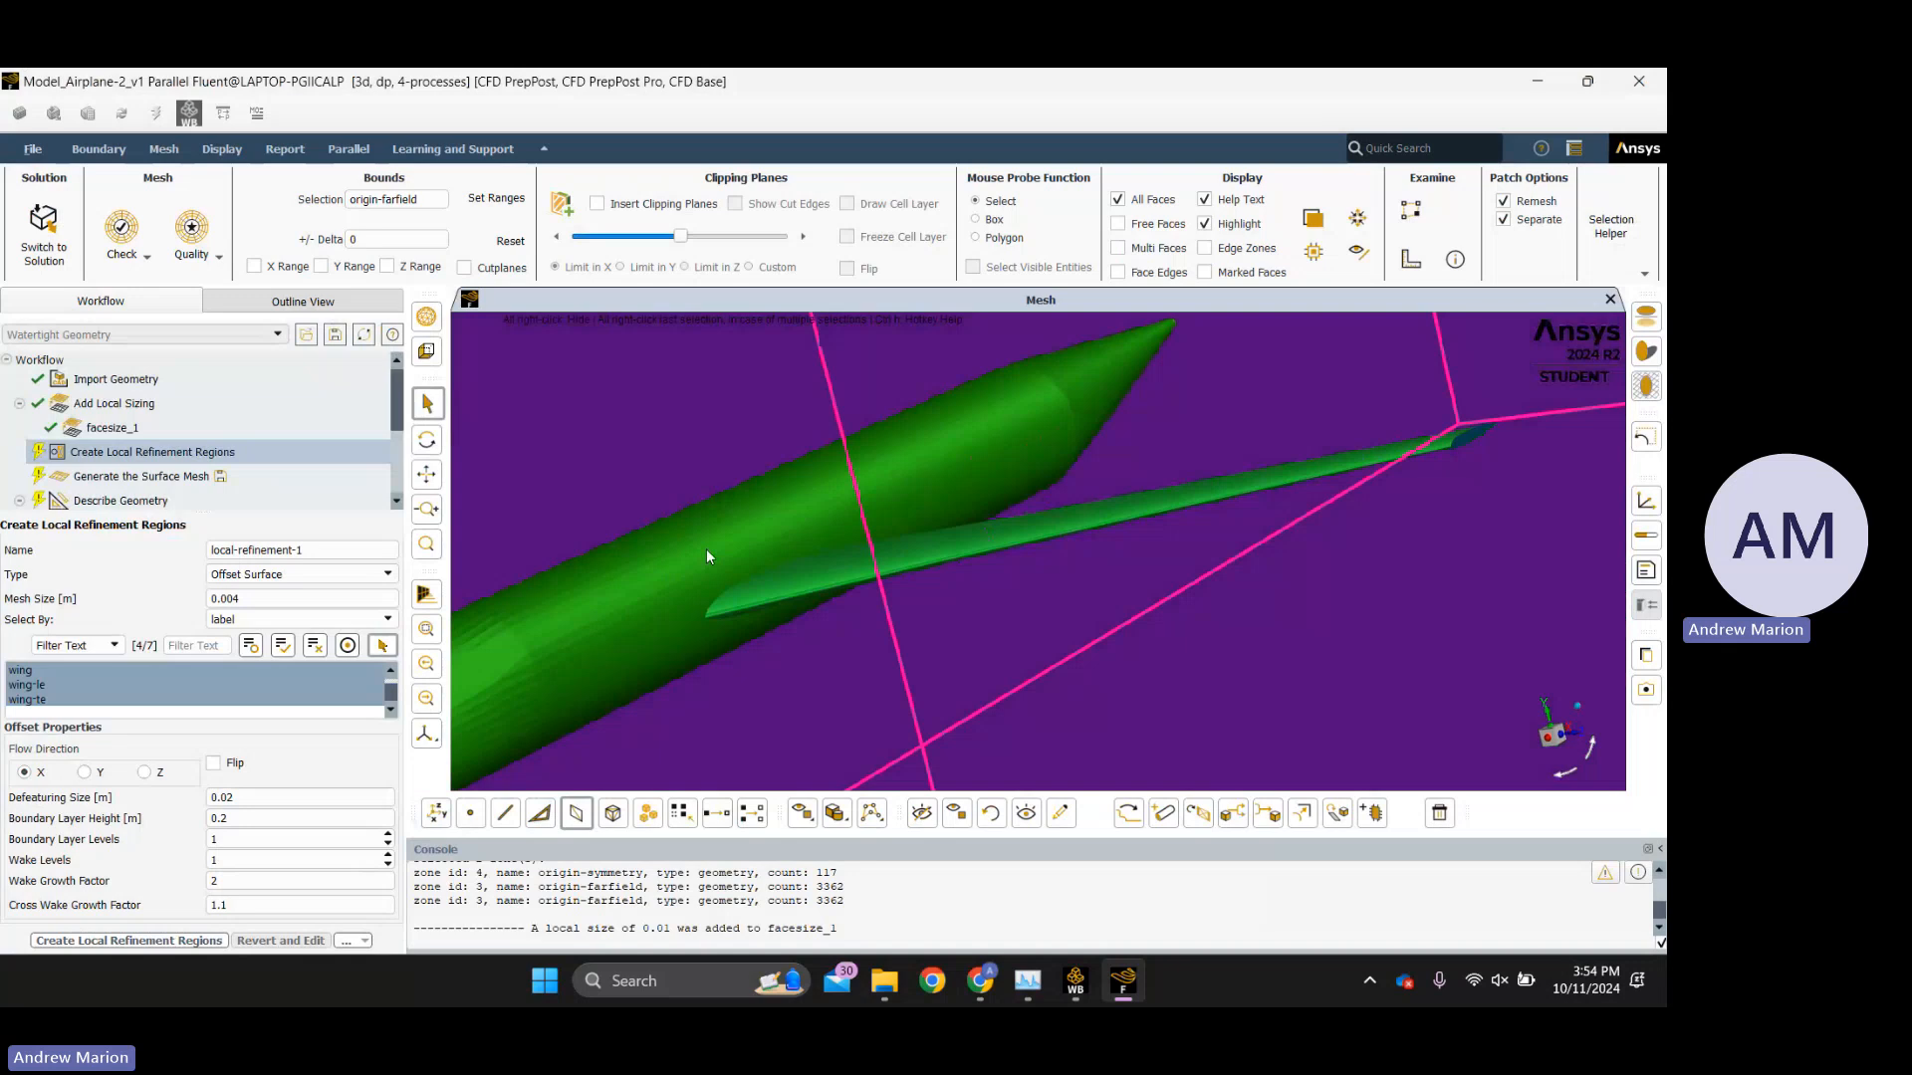
Set both the boundary layer levels and the wake levels of the offset-surface region to 2.
{"action": "left_click", "coordinate": [241, 840]}
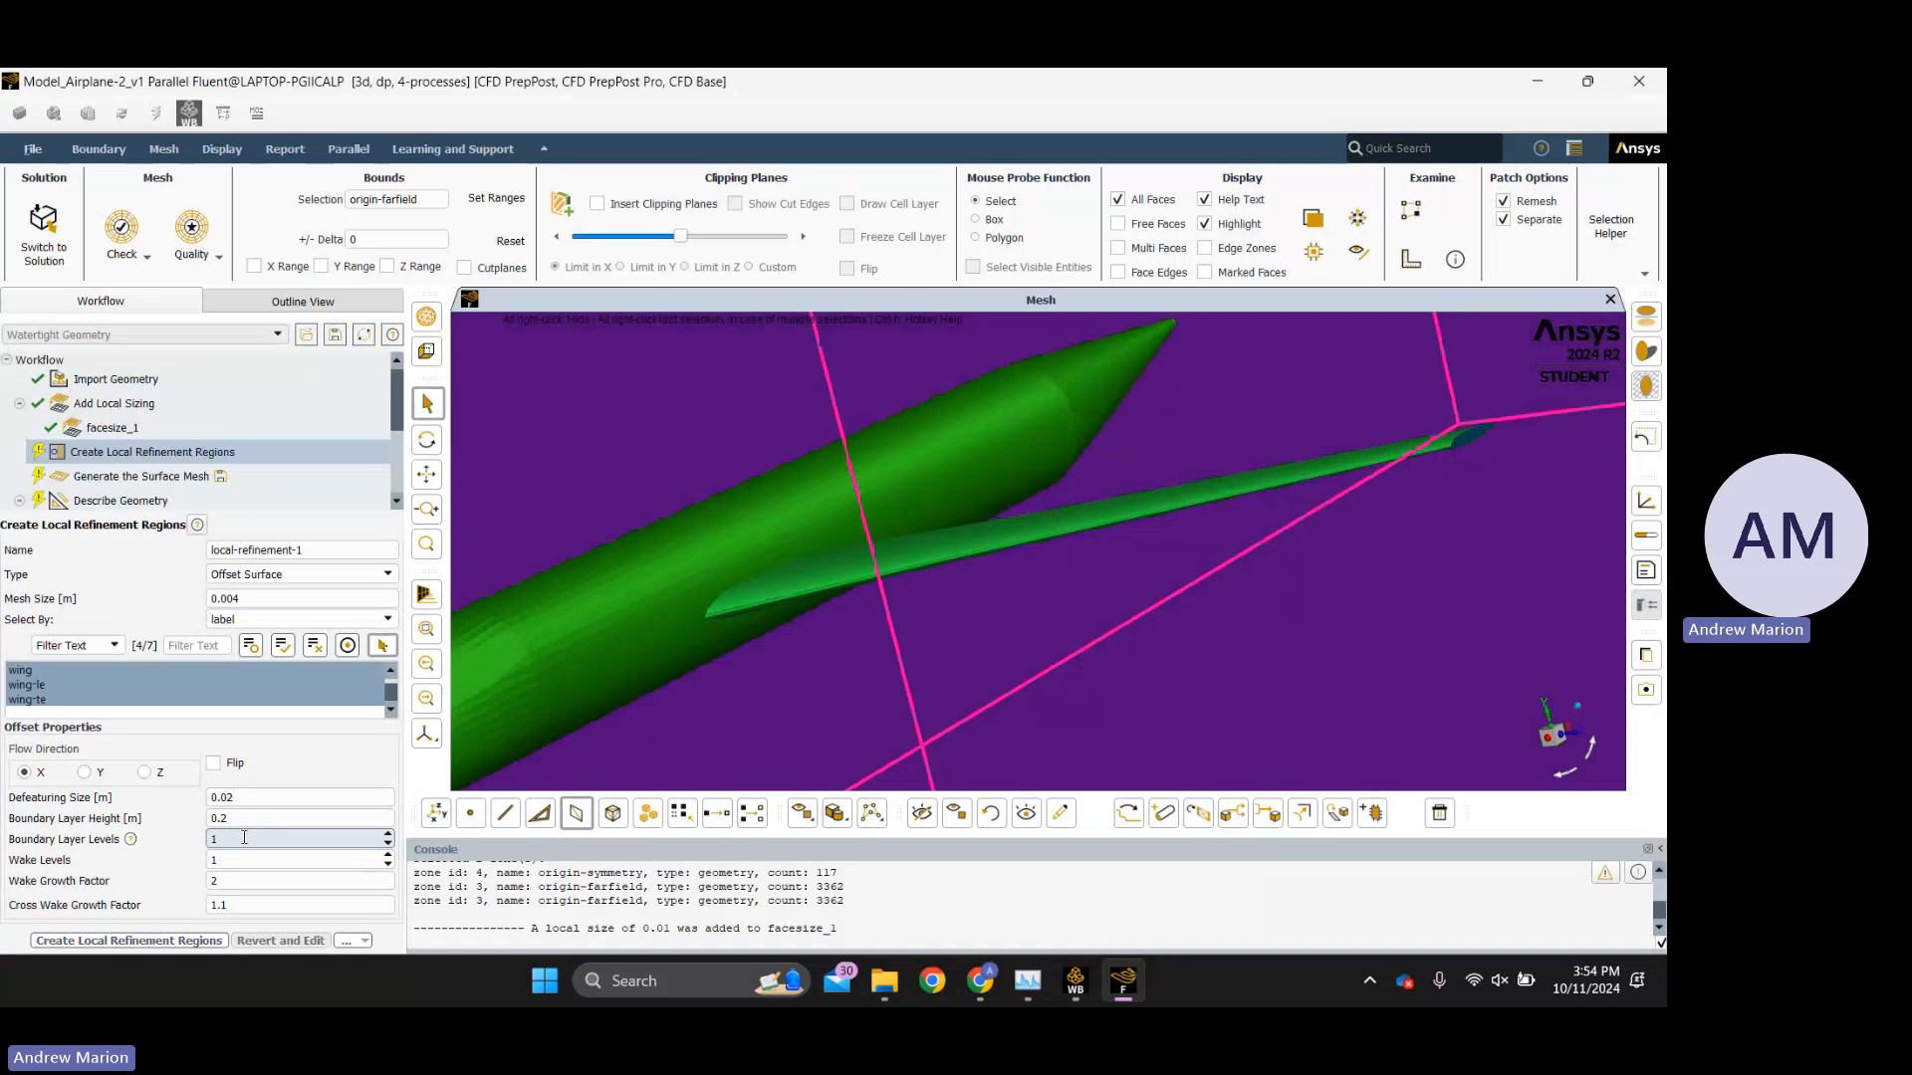
{"action": "type", "text": "2"}
{"action": "left_click", "coordinate": [262, 860]}
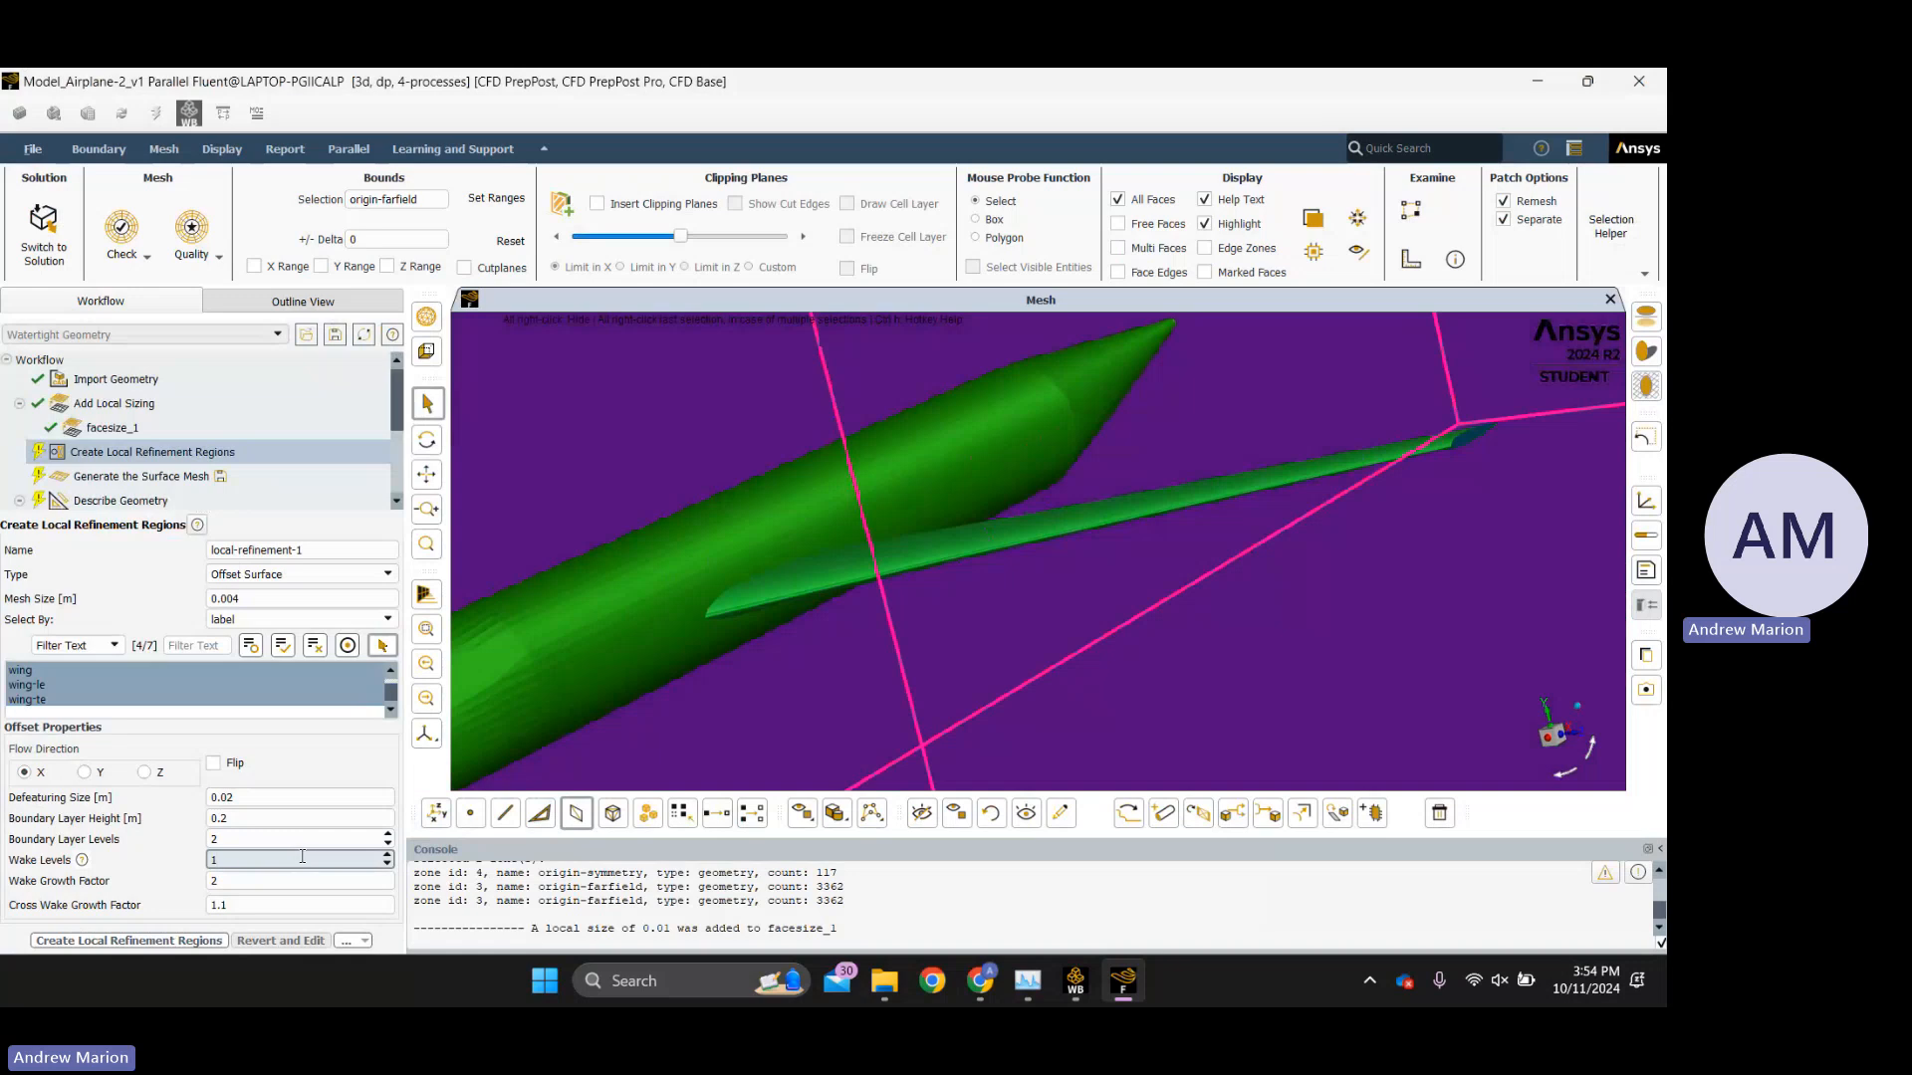
{"action": "key", "text": "BackSpace"}
{"action": "type", "text": "2"}
{"action": "mouse_move", "coordinate": [980, 981]}
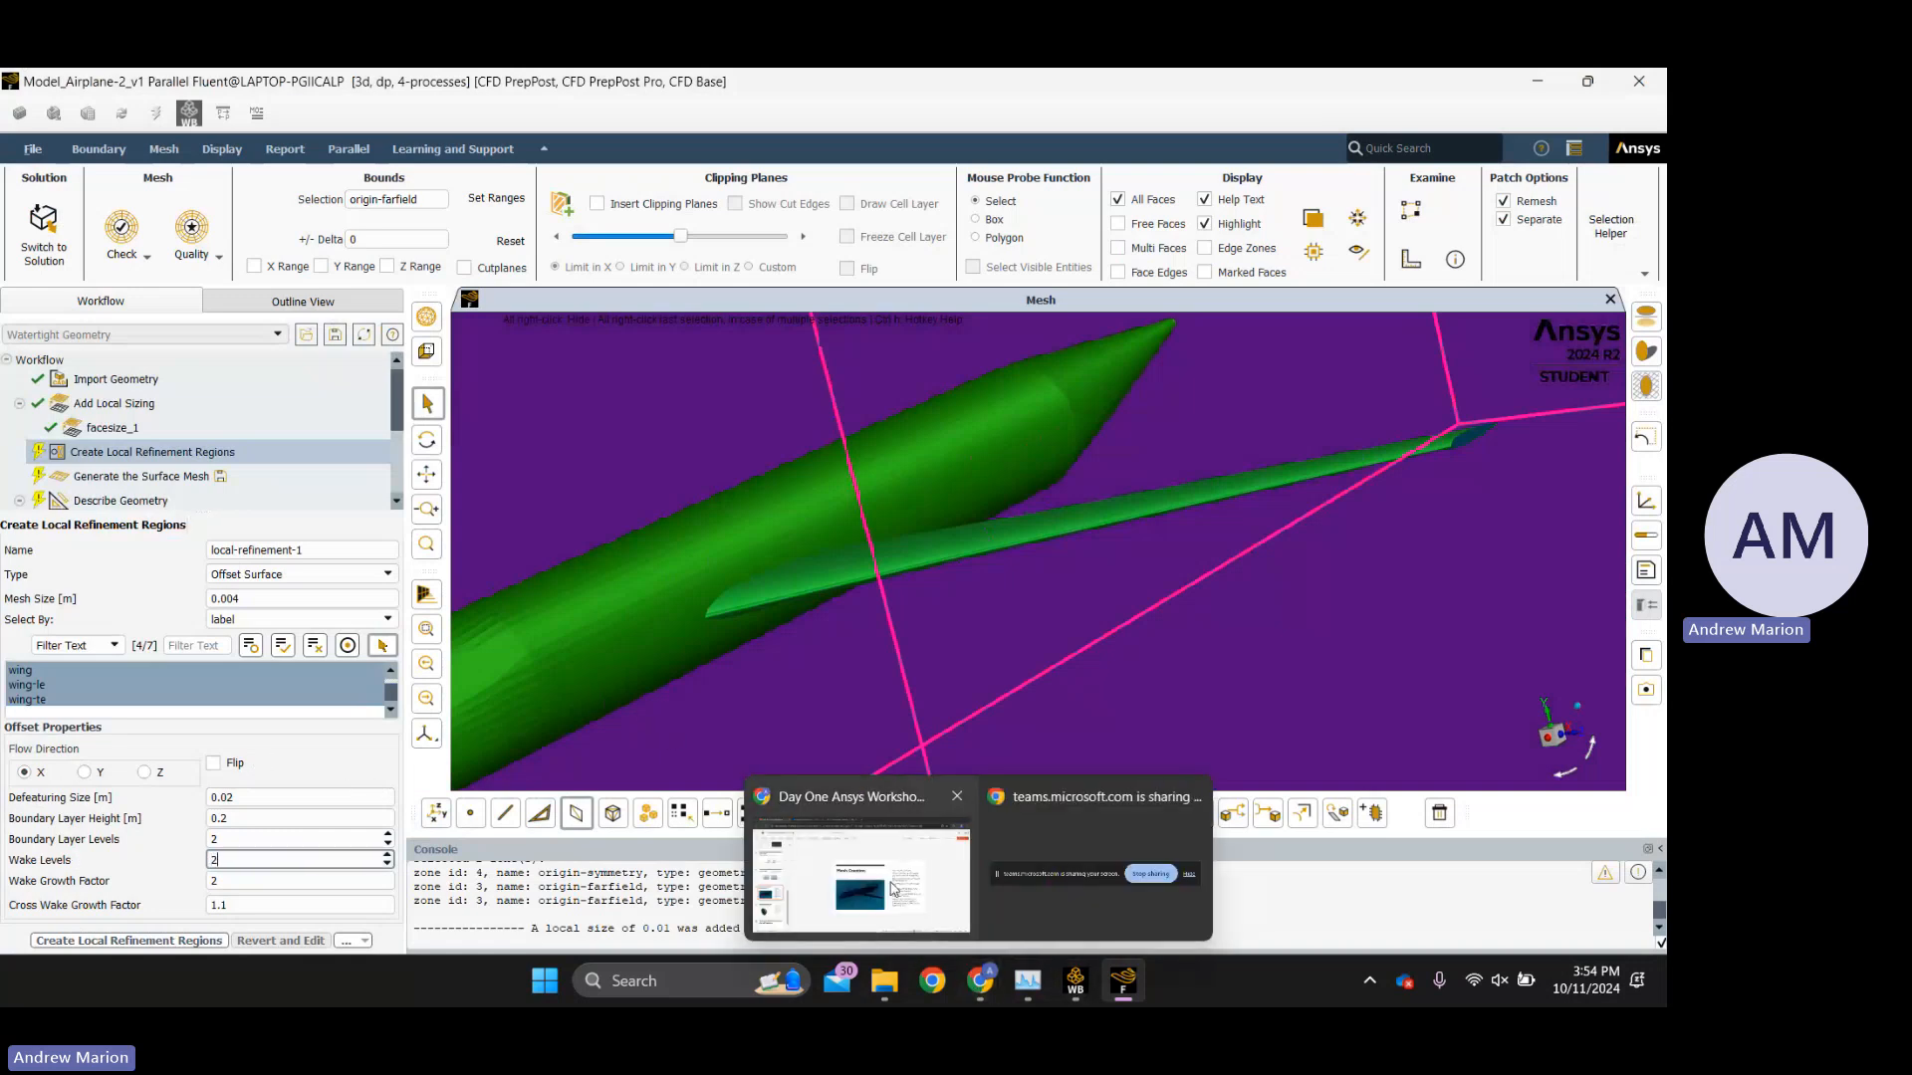
{"action": "mouse_move", "coordinate": [893, 889]}
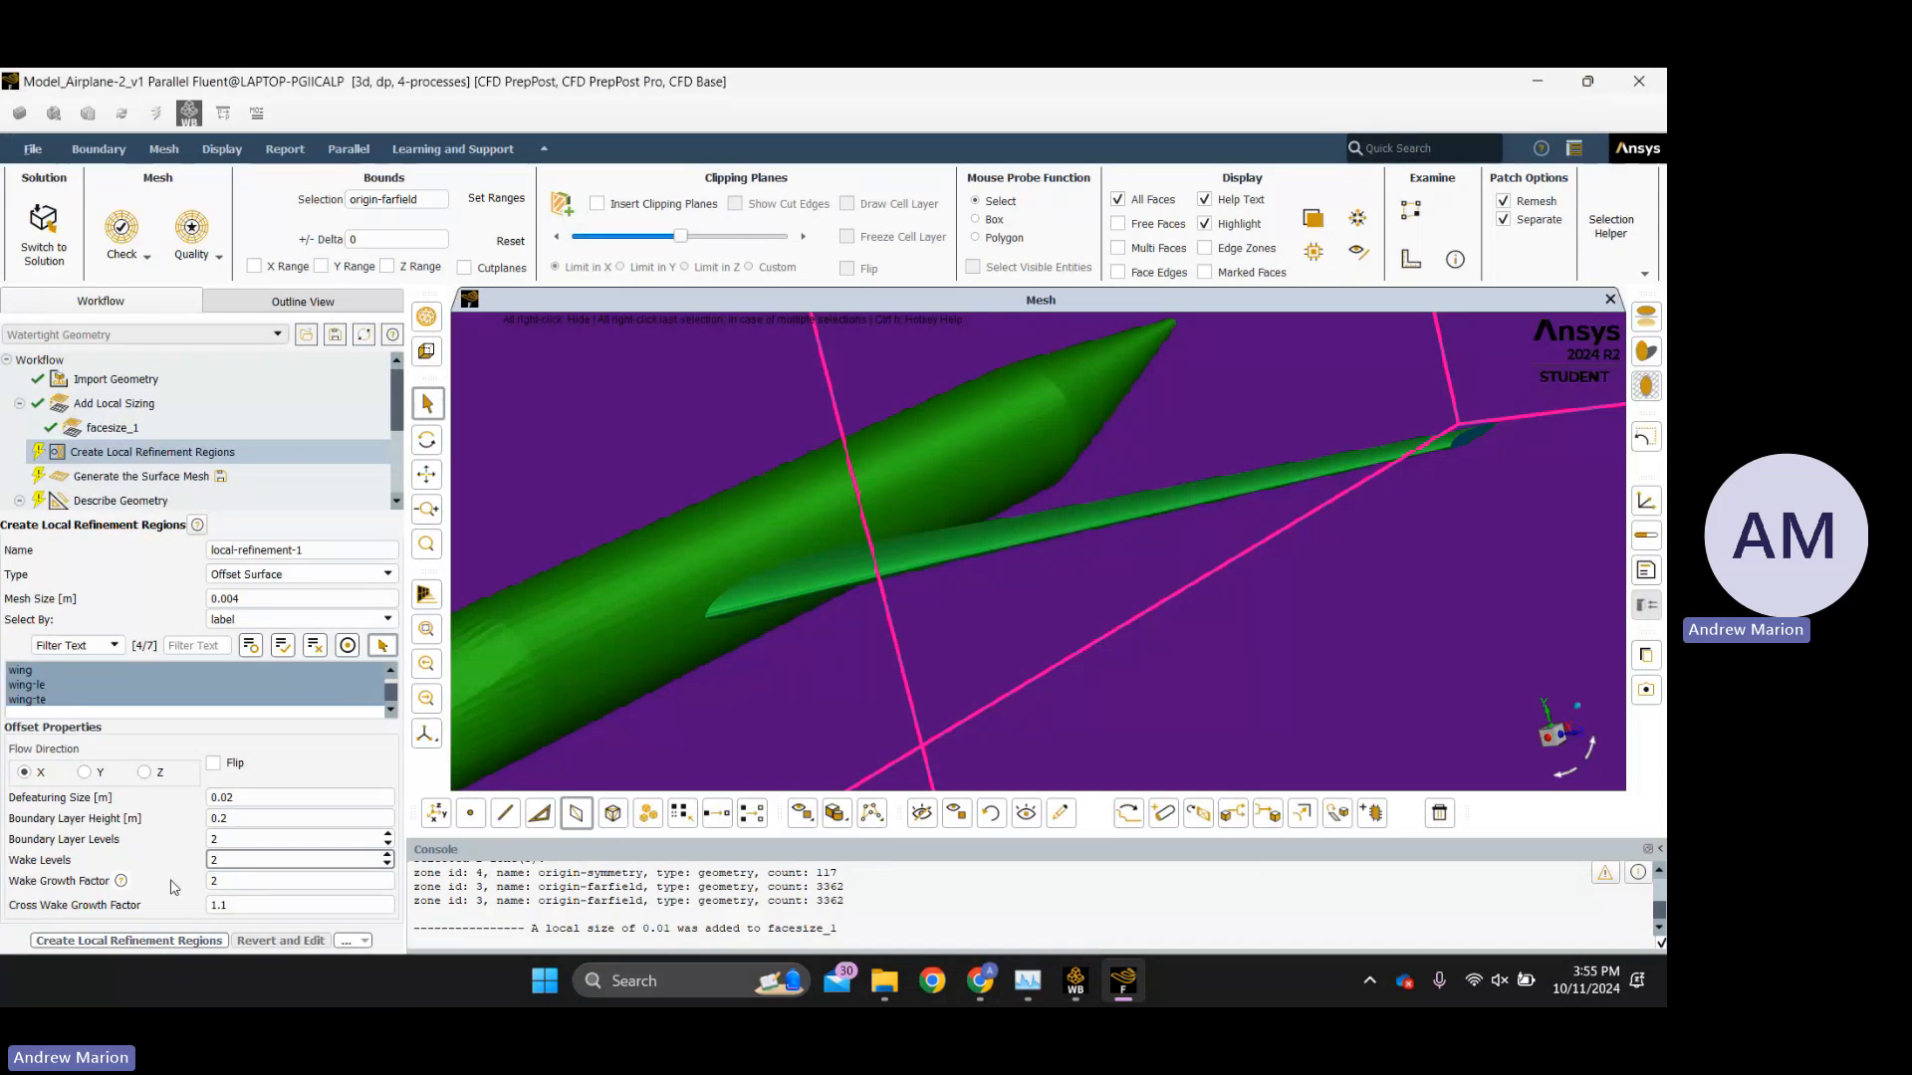
Check the offset settings against the Mesh Creation slide and create the local-refinement-1 region around the airplane.
{"action": "scroll", "coordinate": [961, 571], "scroll_direction": "down", "scroll_amount": 5}
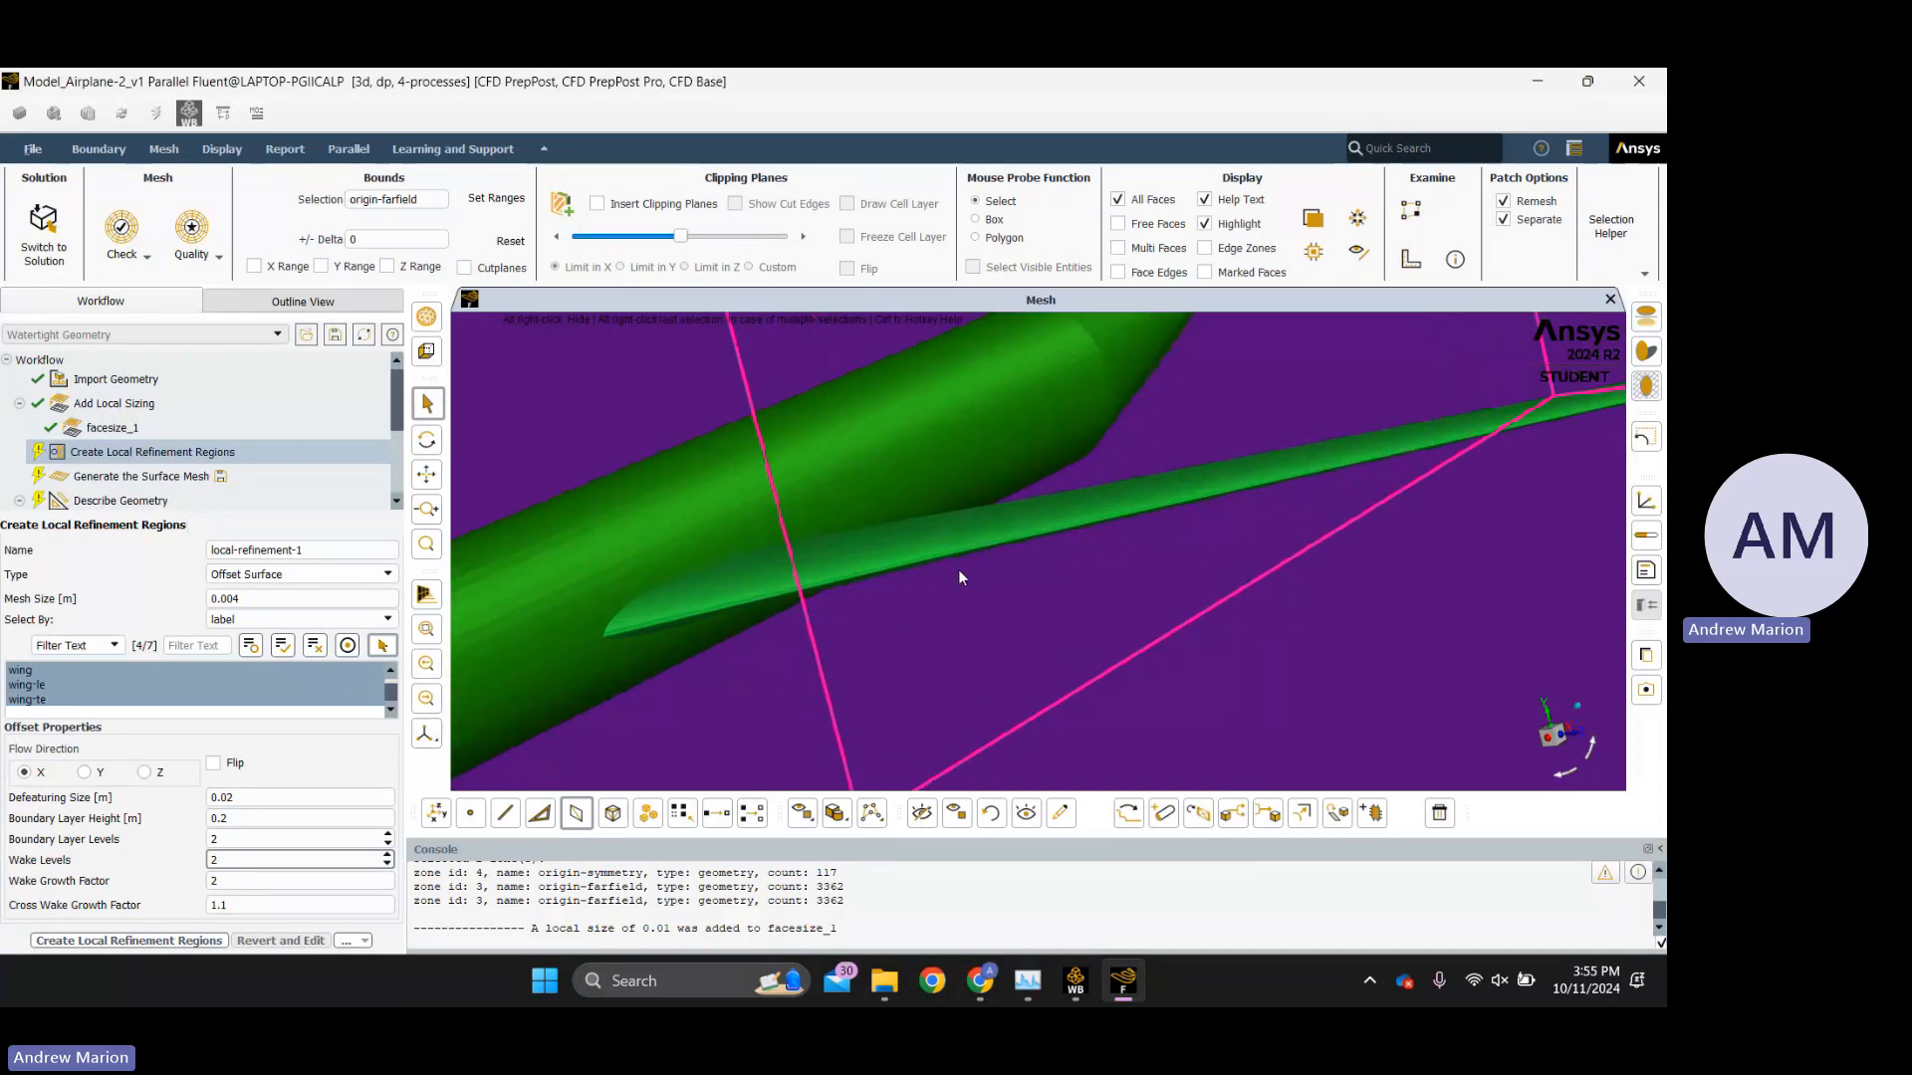
{"action": "scroll", "coordinate": [977, 572], "scroll_direction": "down", "scroll_amount": 4}
{"action": "middle_click_drag", "start_coordinate": [983, 578], "coordinate": [1129, 554]}
{"action": "left_click_drag", "start_coordinate": [920, 584], "coordinate": [931, 634]}
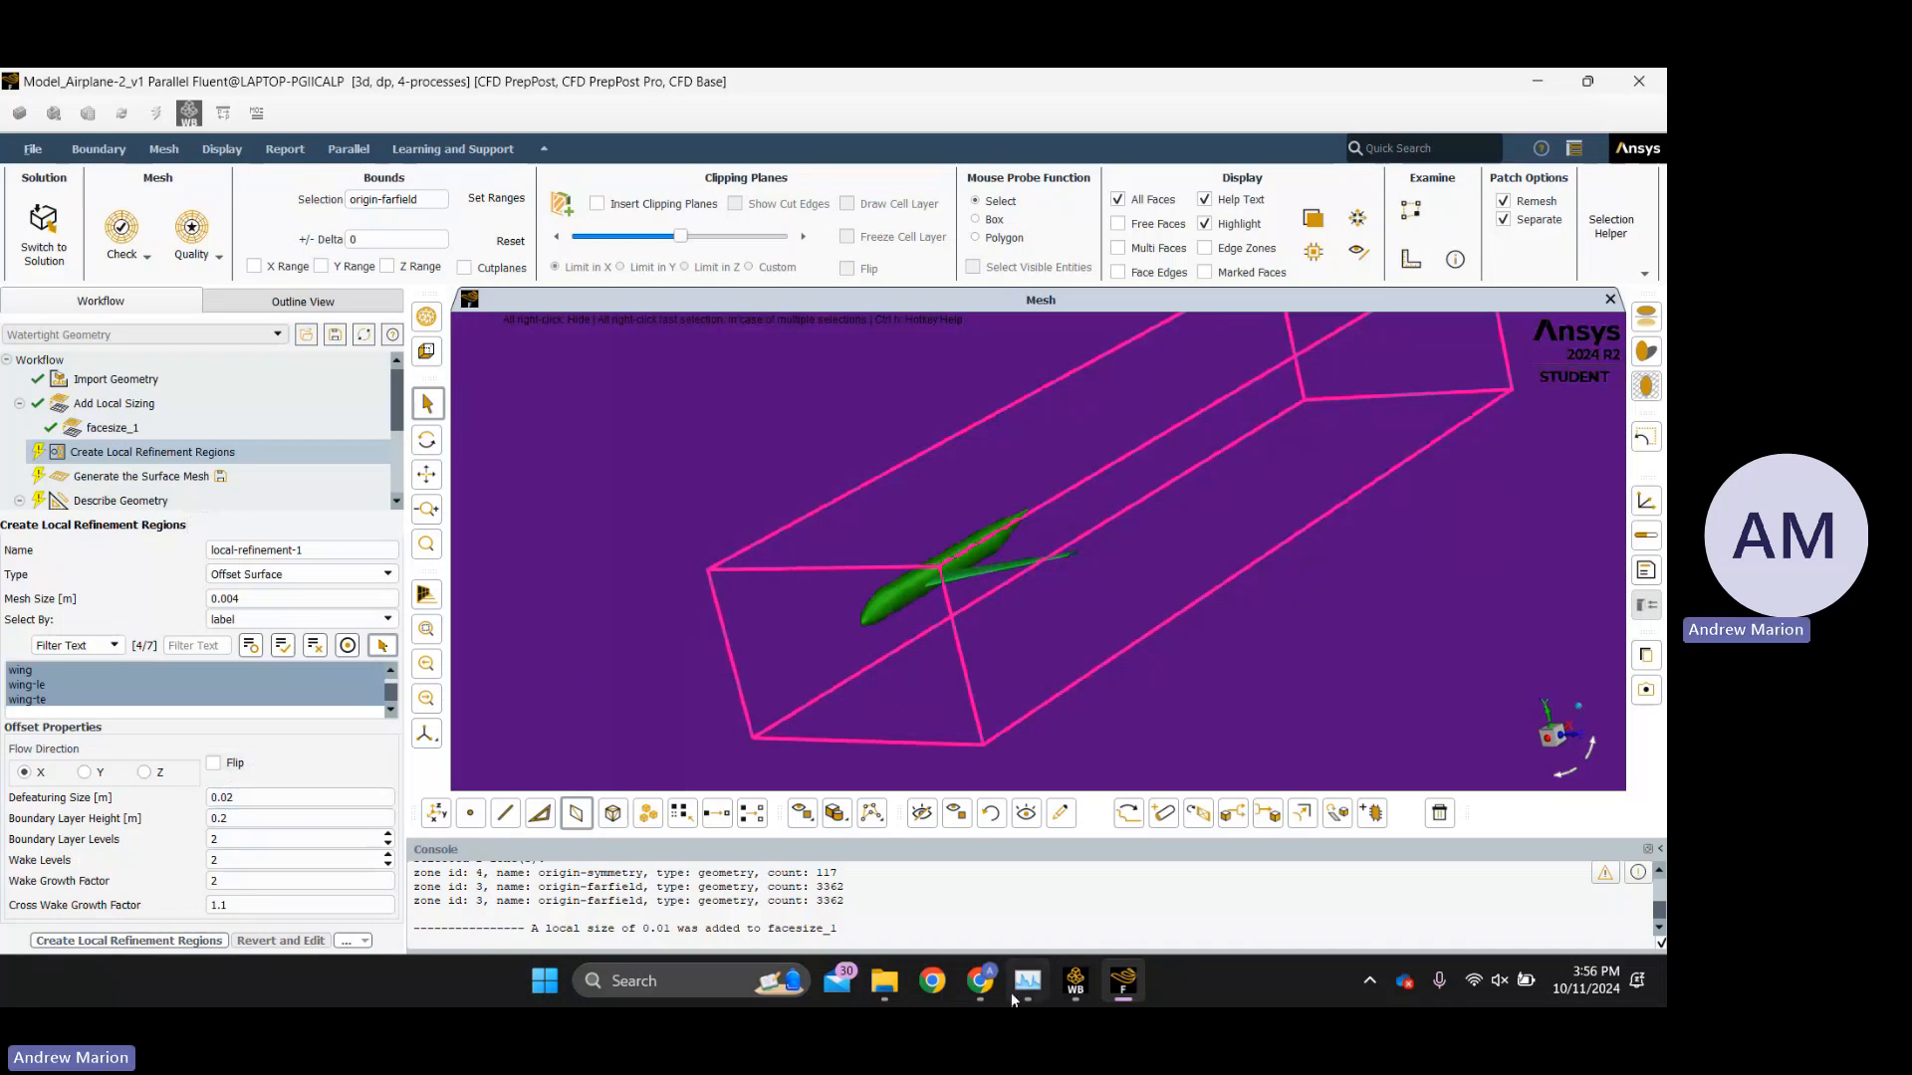
{"action": "mouse_move", "coordinate": [981, 981]}
{"action": "mouse_move", "coordinate": [921, 861]}
{"action": "left_click", "coordinate": [906, 898]}
{"action": "left_click", "coordinate": [140, 939]}
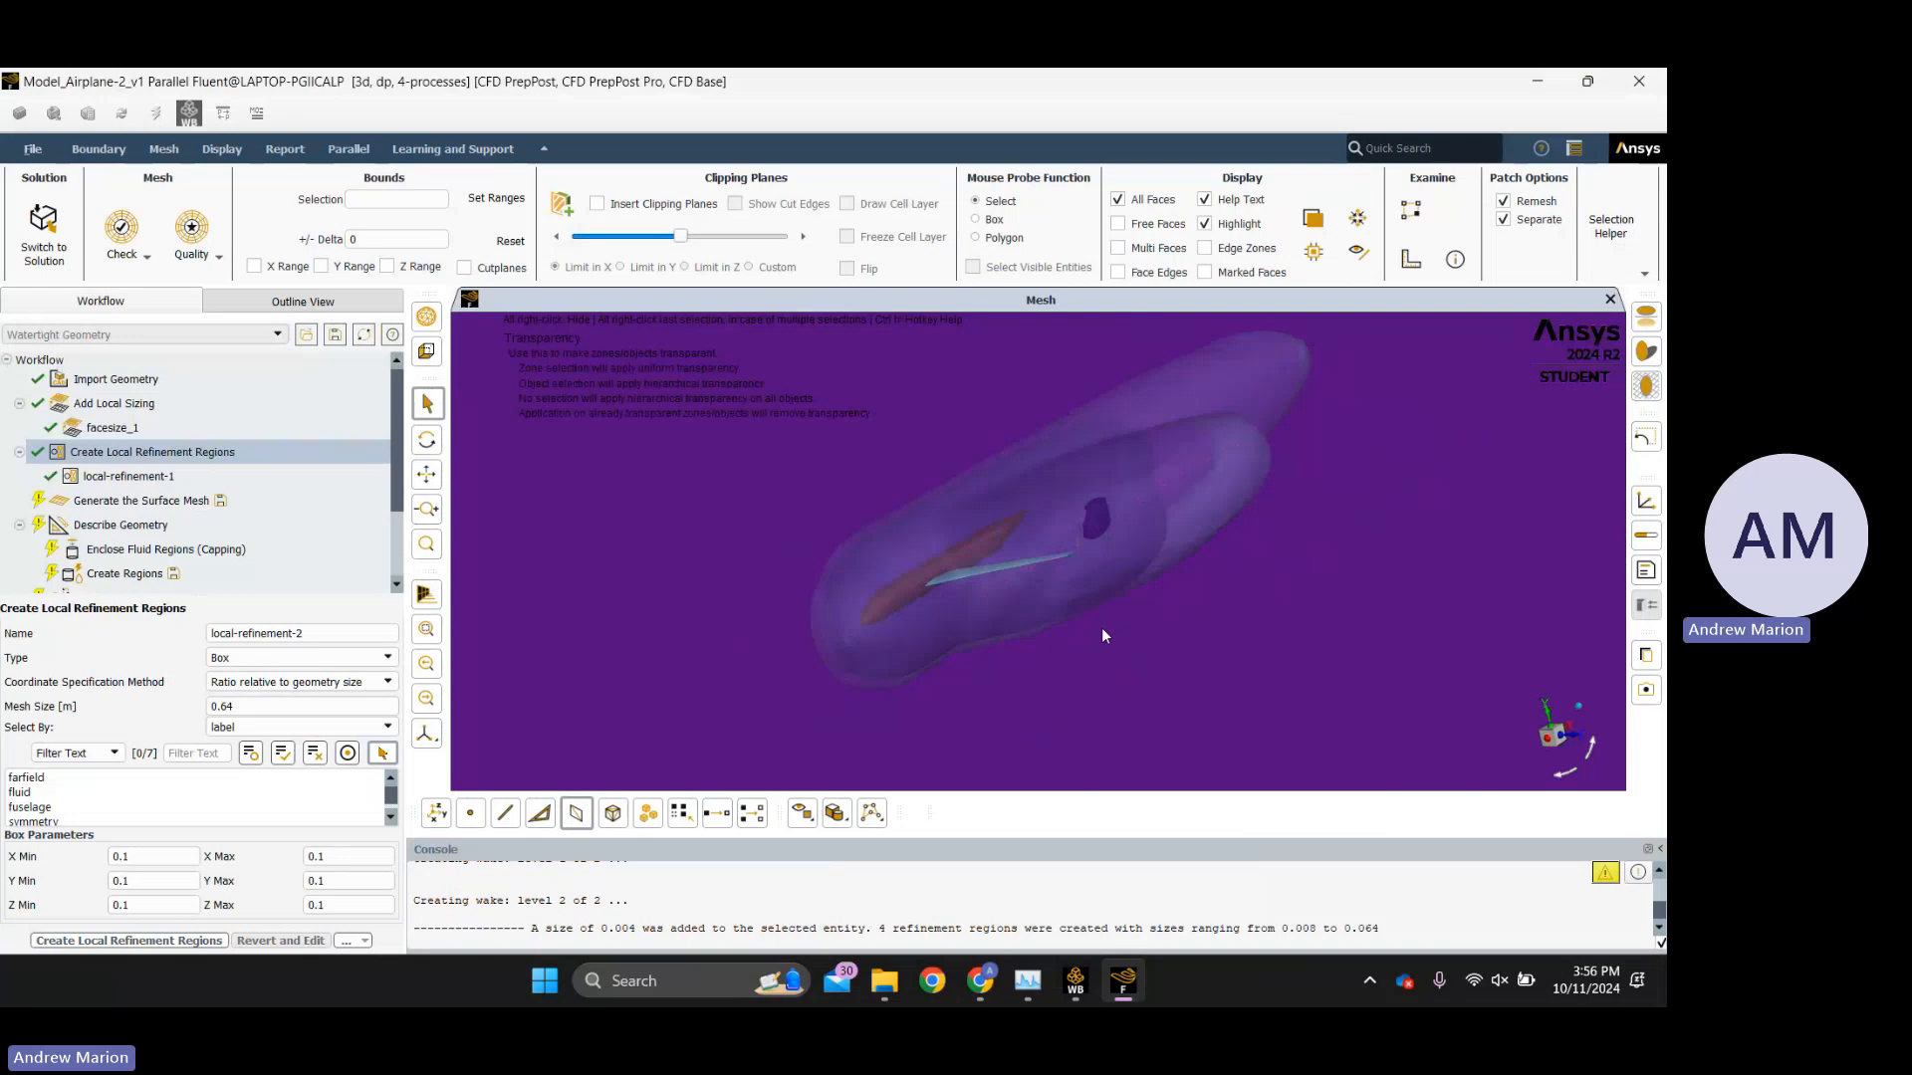
Open the Generate the Surface Mesh task and set its minimum size to 0.002 m, following the Mesh Creation slide.
{"action": "left_click_drag", "start_coordinate": [1107, 625], "coordinate": [973, 586]}
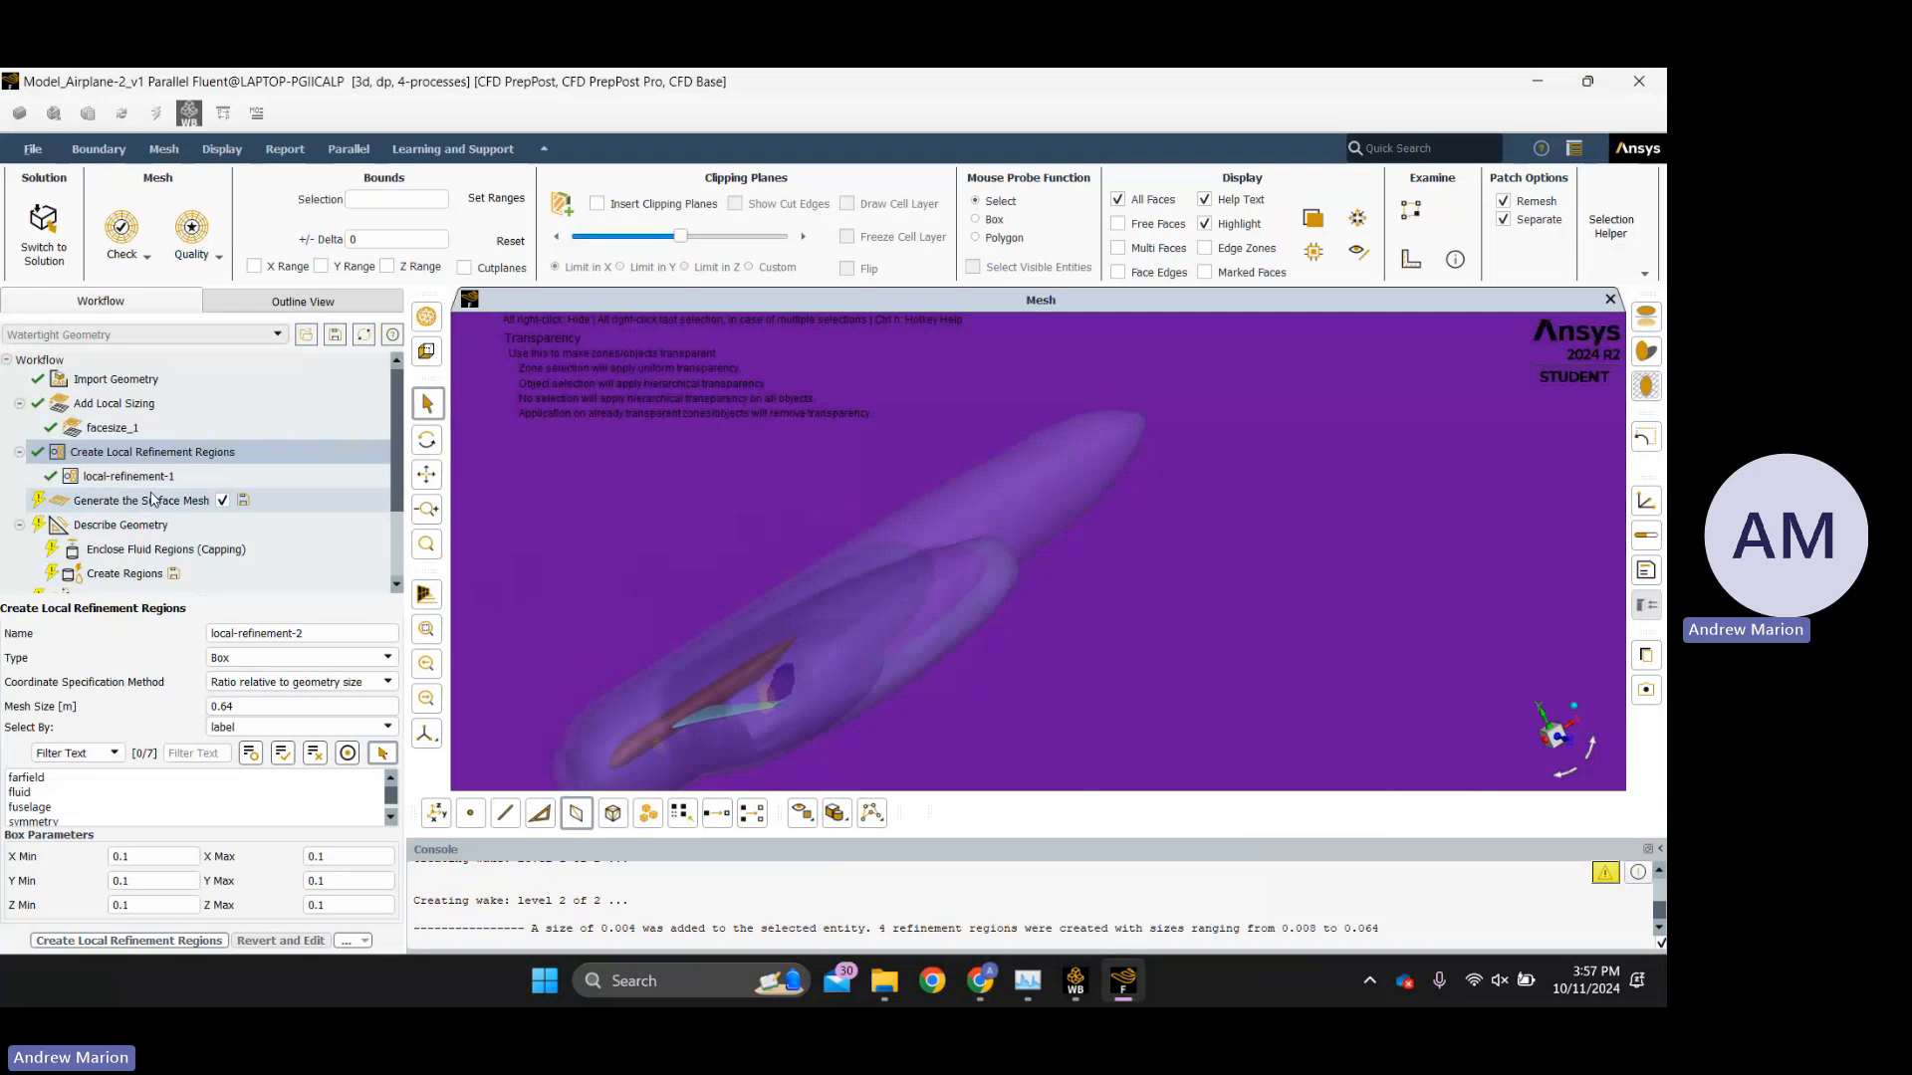
{"action": "mouse_move", "coordinate": [980, 981]}
{"action": "left_click", "coordinate": [902, 896]}
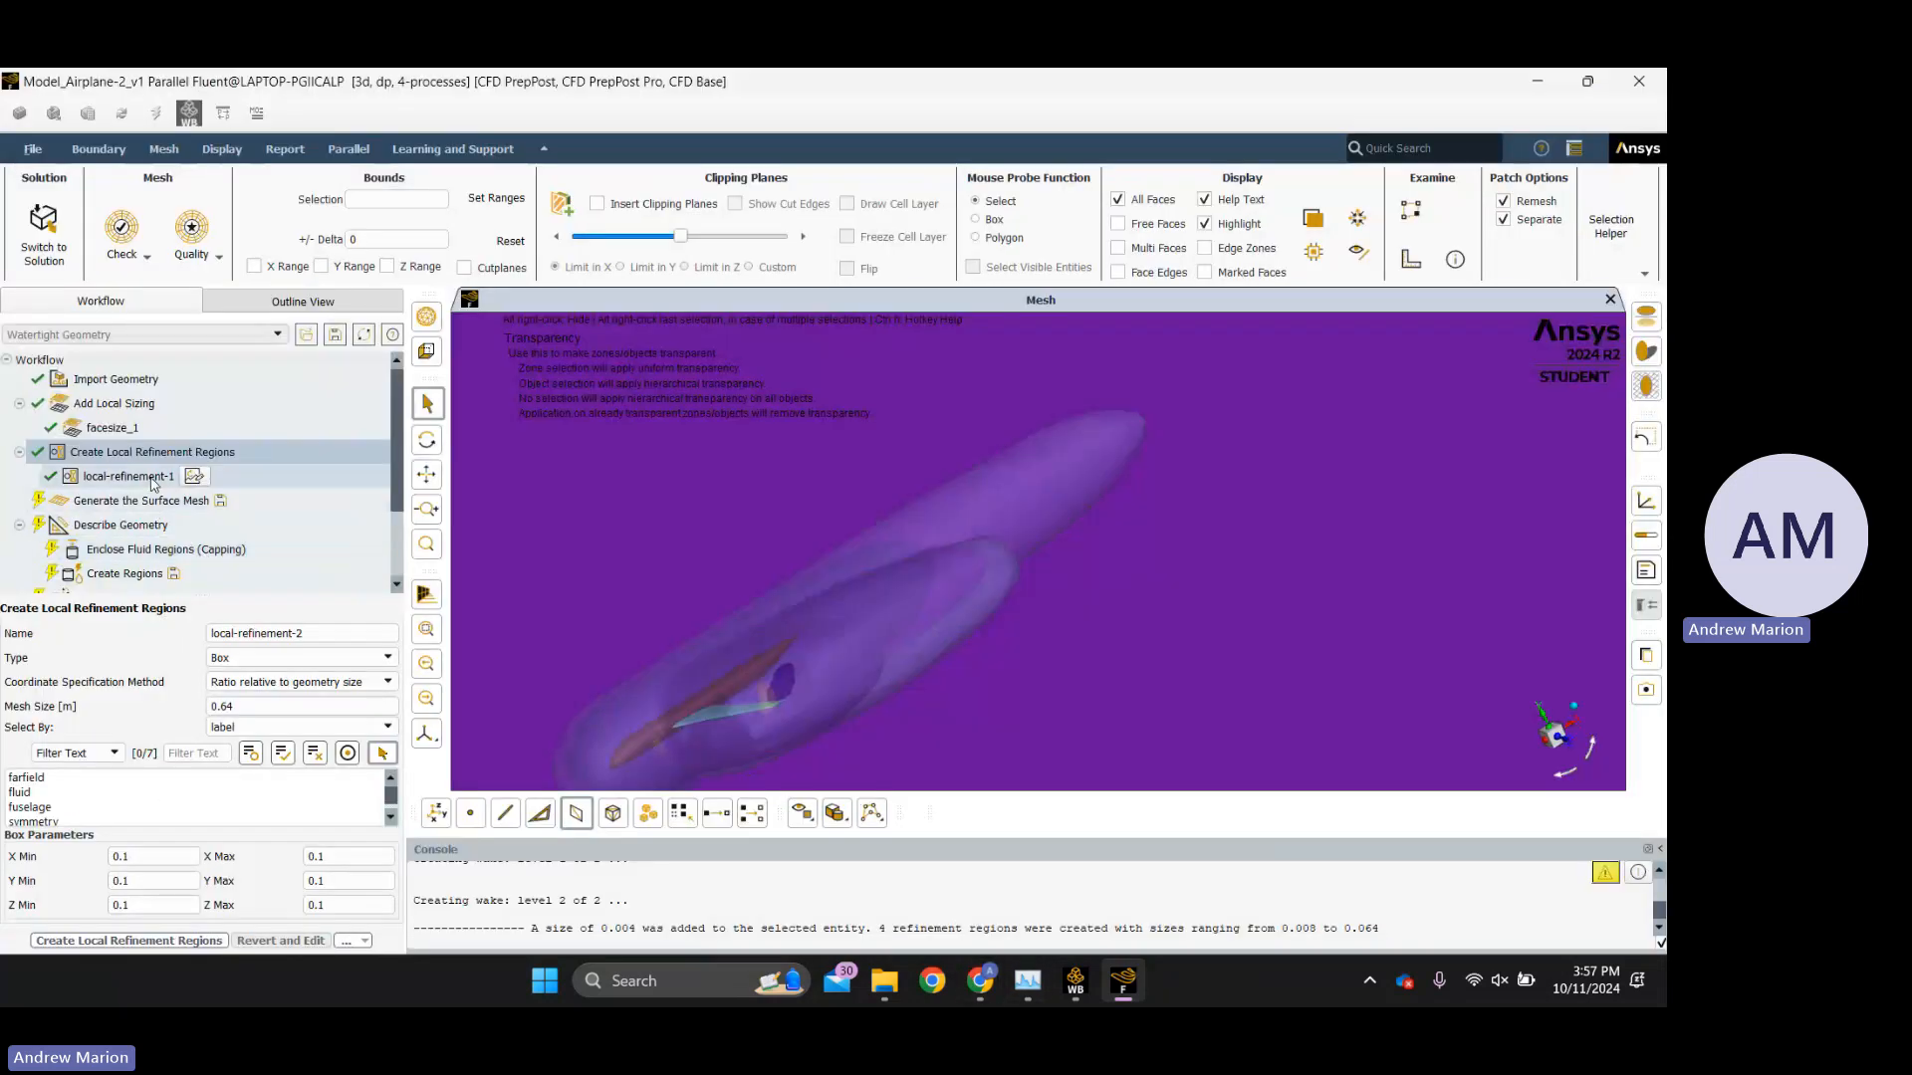
{"action": "left_click", "coordinate": [167, 498]}
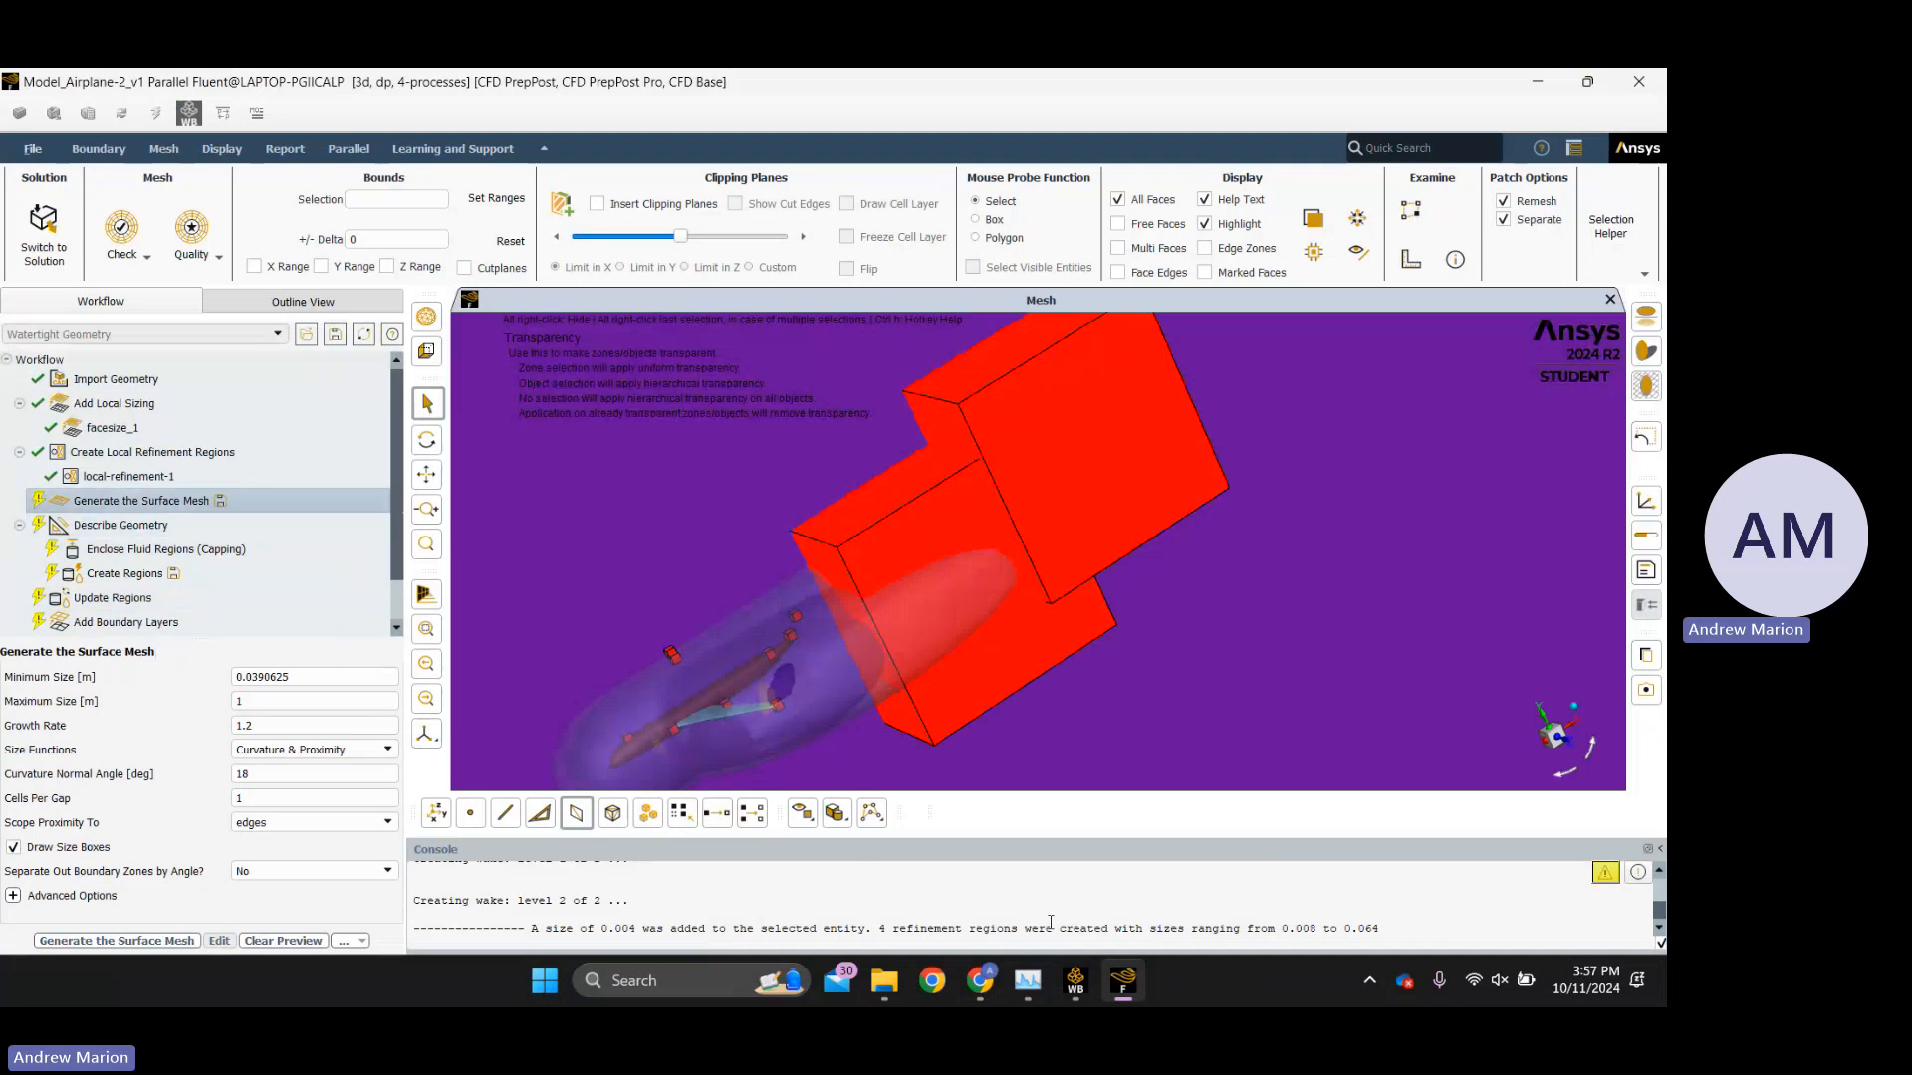
{"action": "mouse_move", "coordinate": [979, 981]}
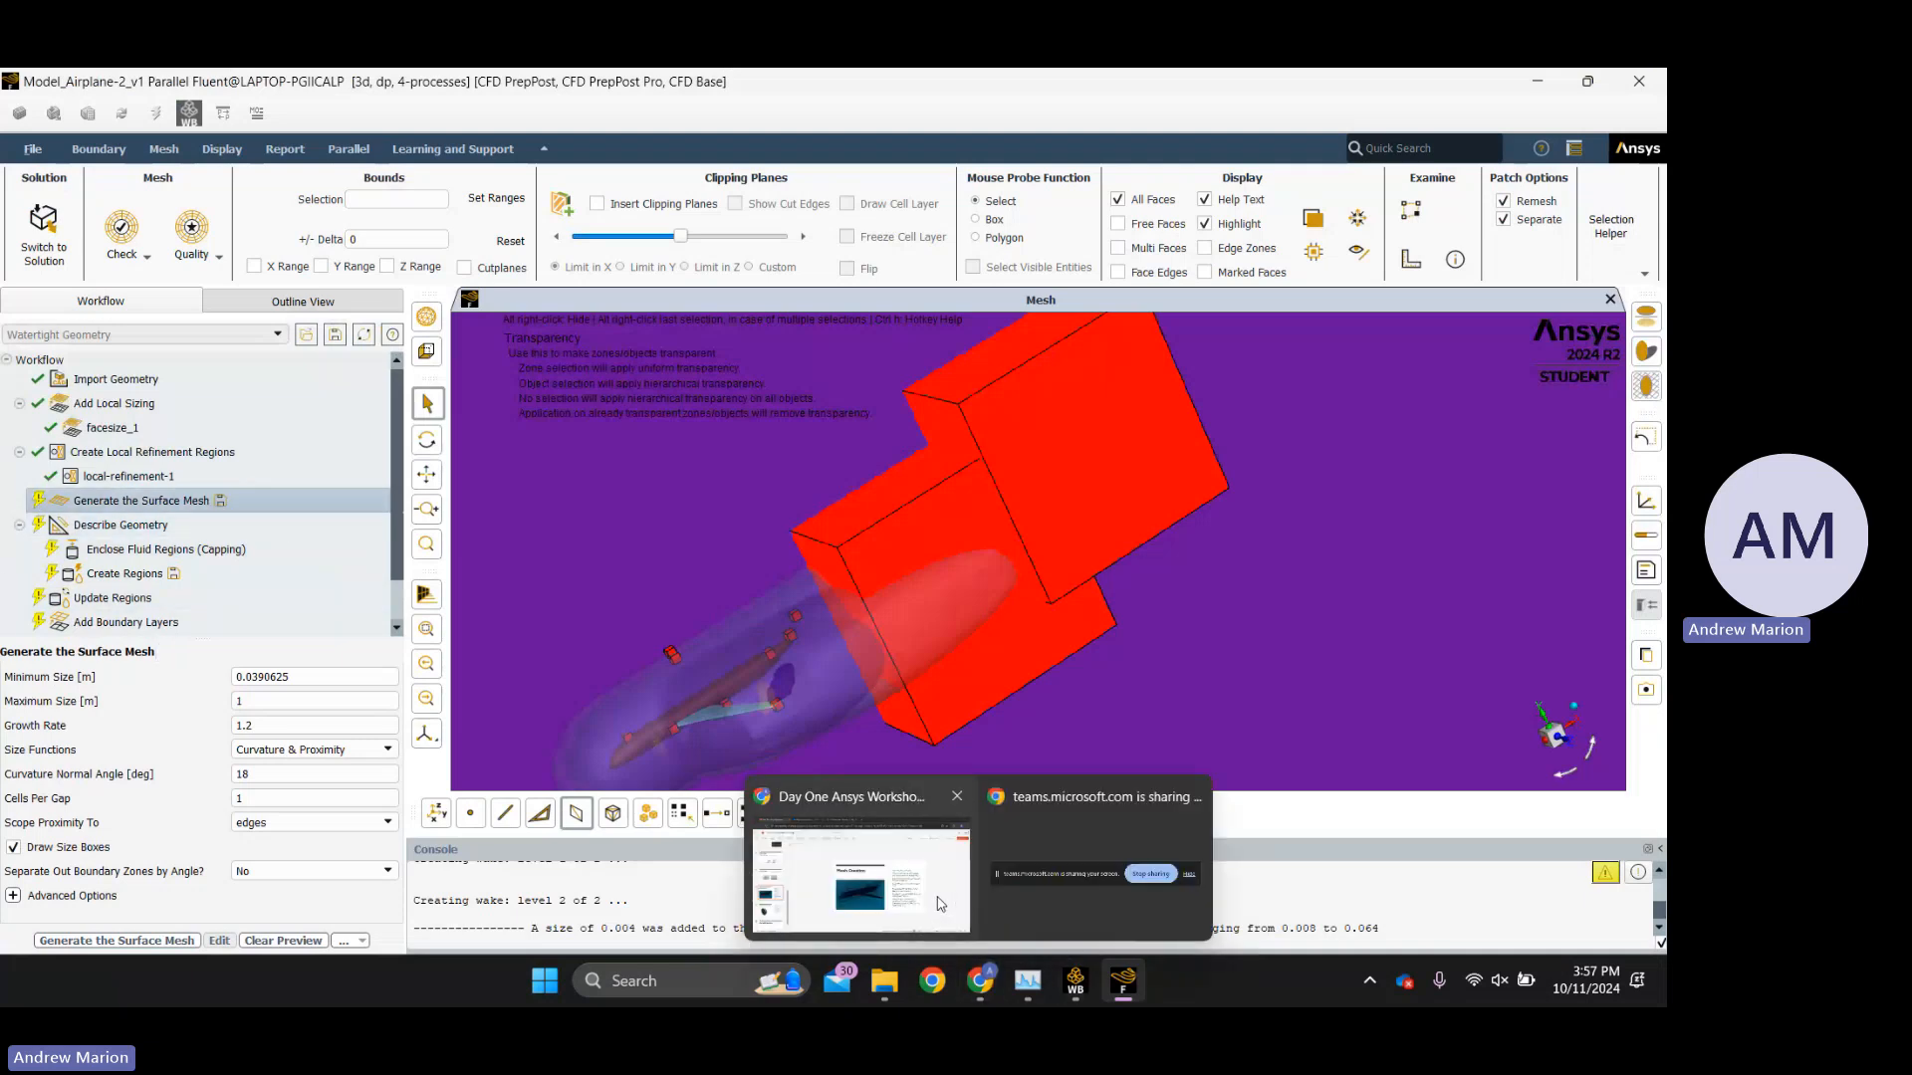
{"action": "mouse_move", "coordinate": [888, 893]}
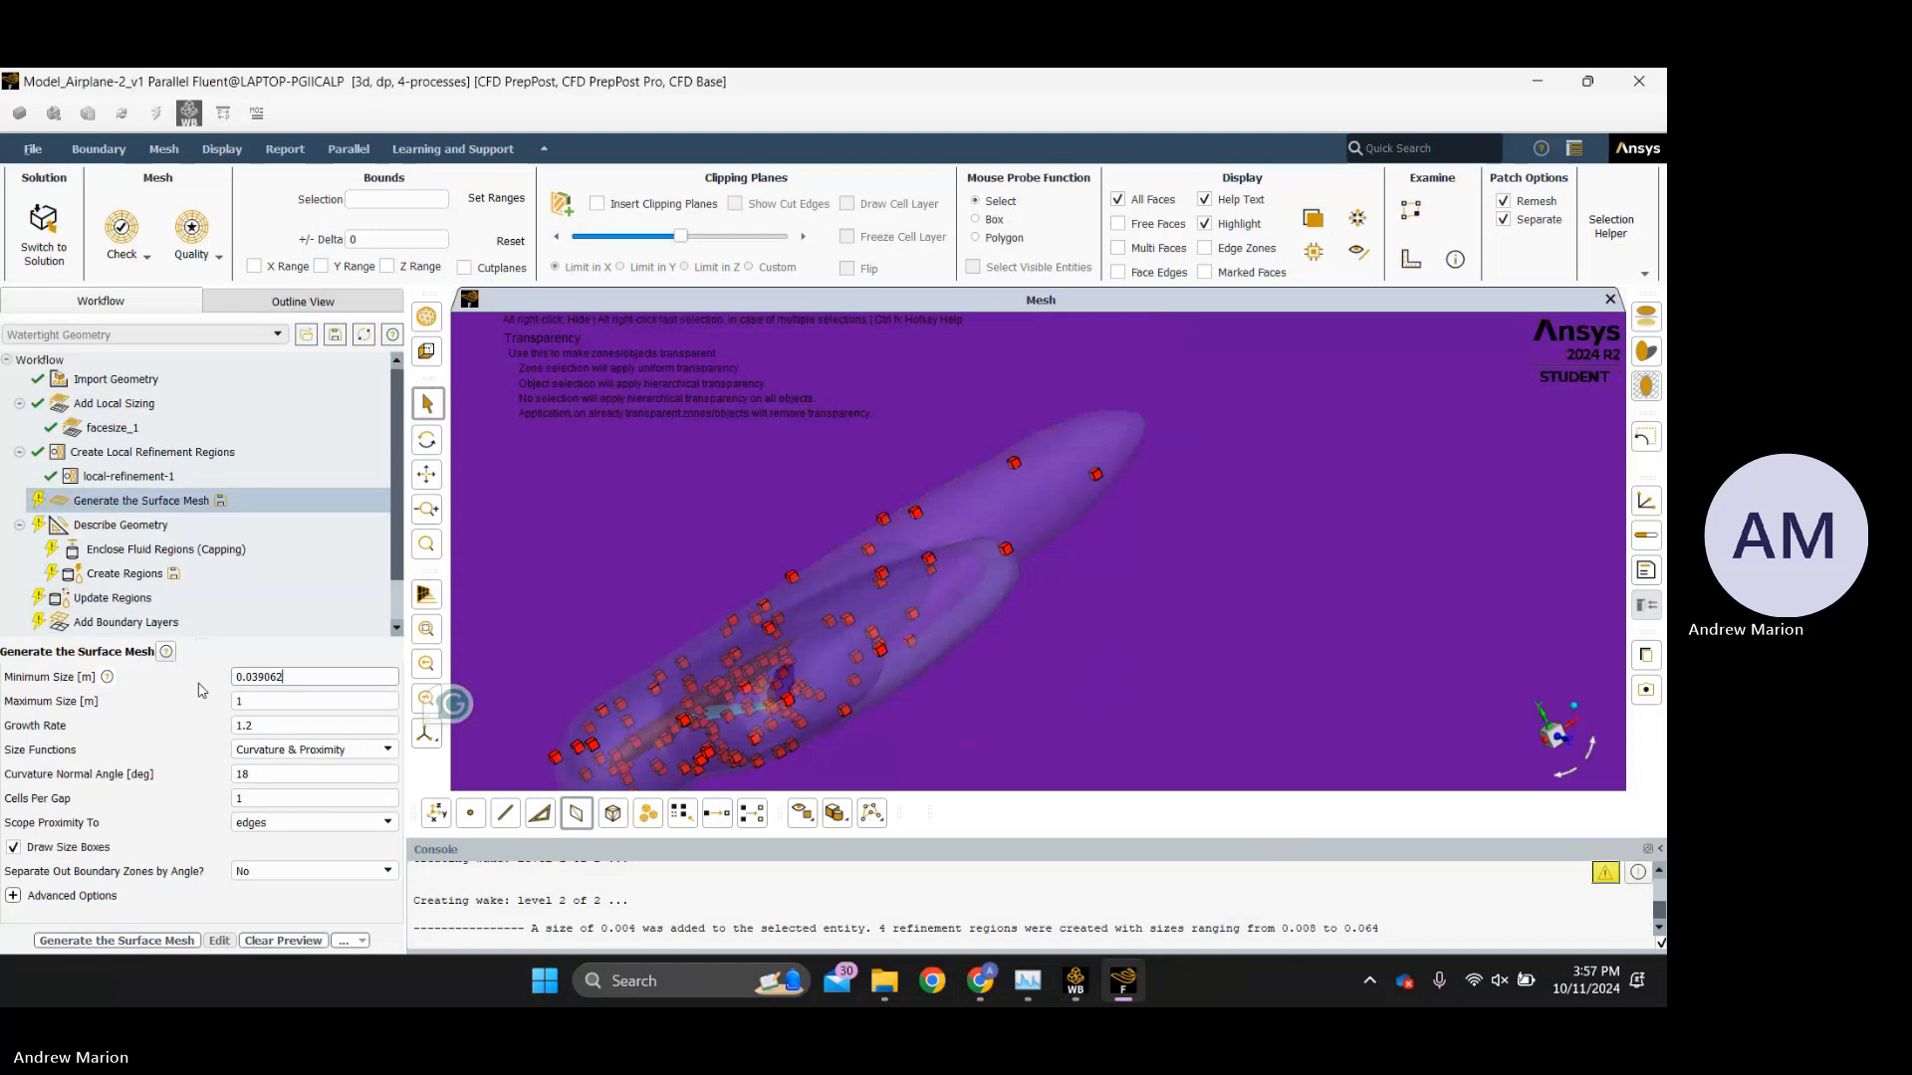
{"action": "key", "text": "ctrl+a"}
{"action": "key", "text": "BackSpace"}
{"action": "type", "text": ".002"}
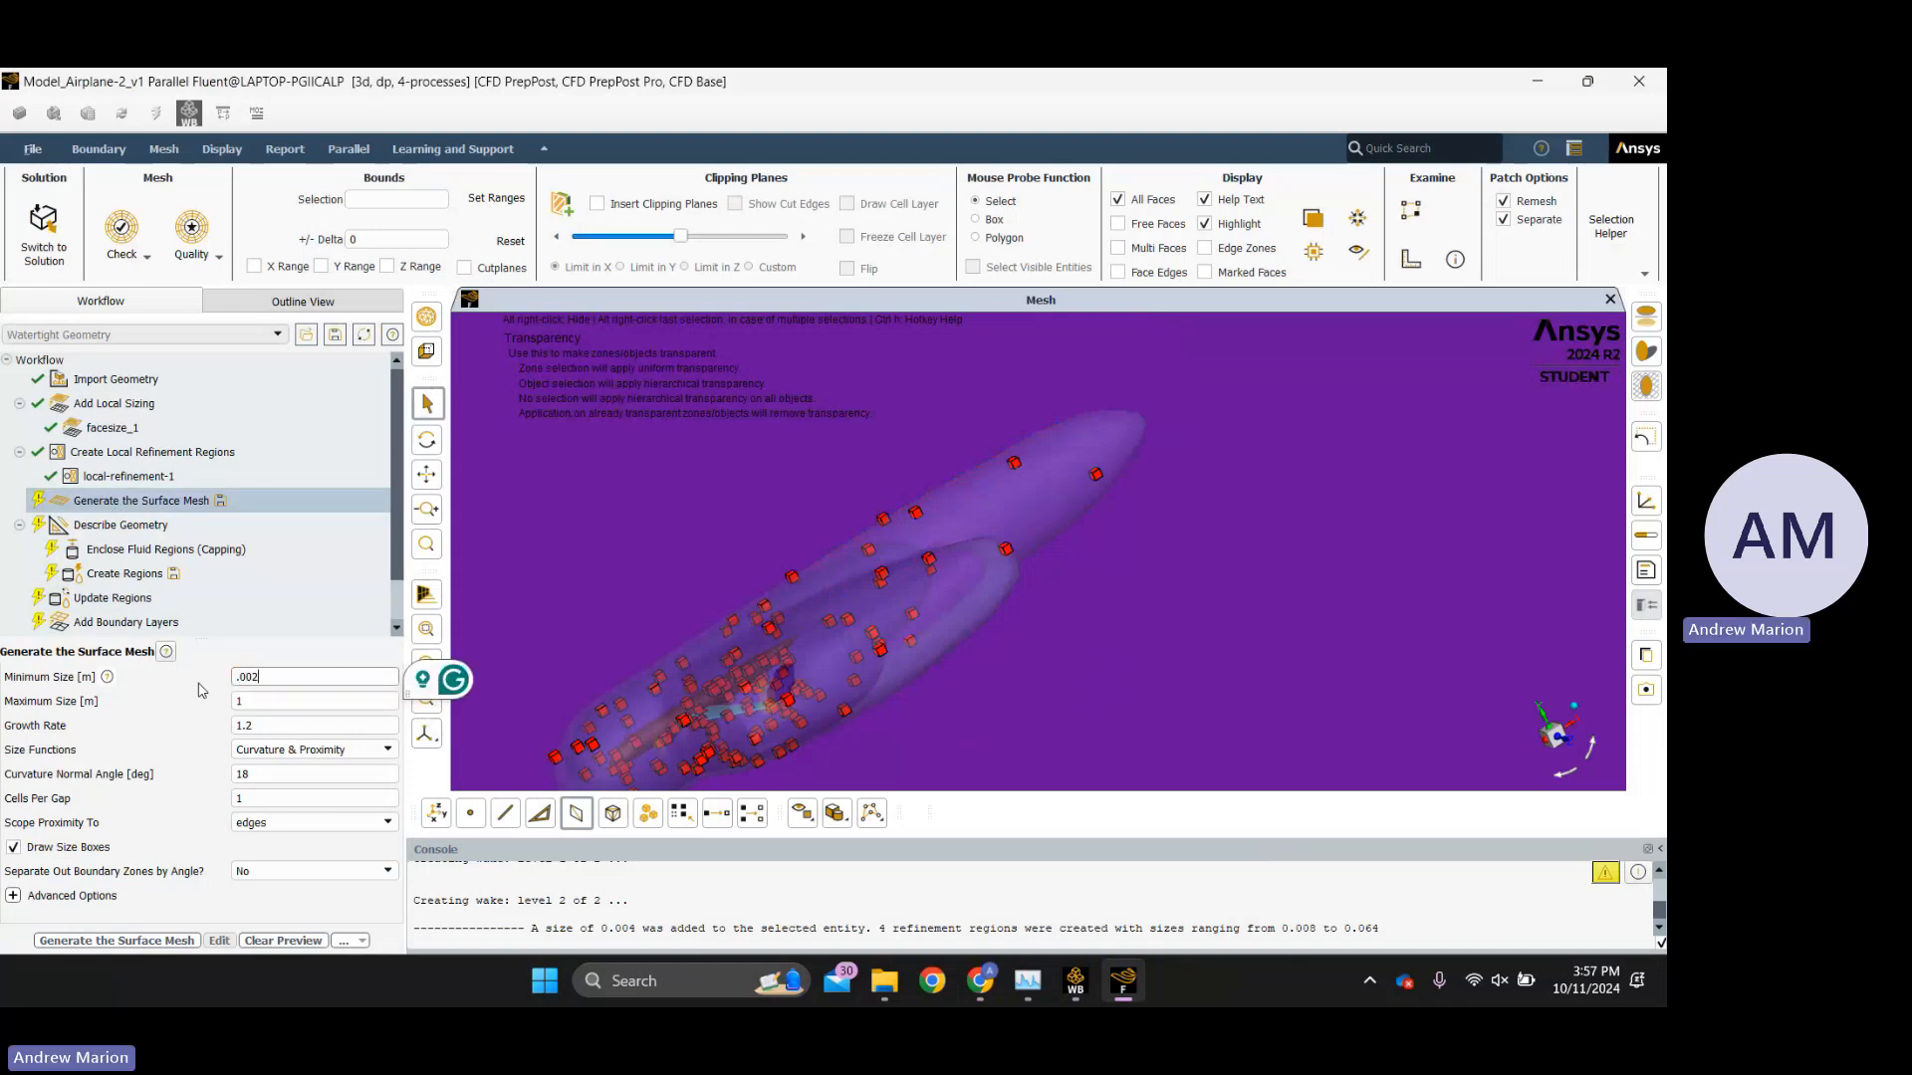
{"action": "key", "text": "Return"}
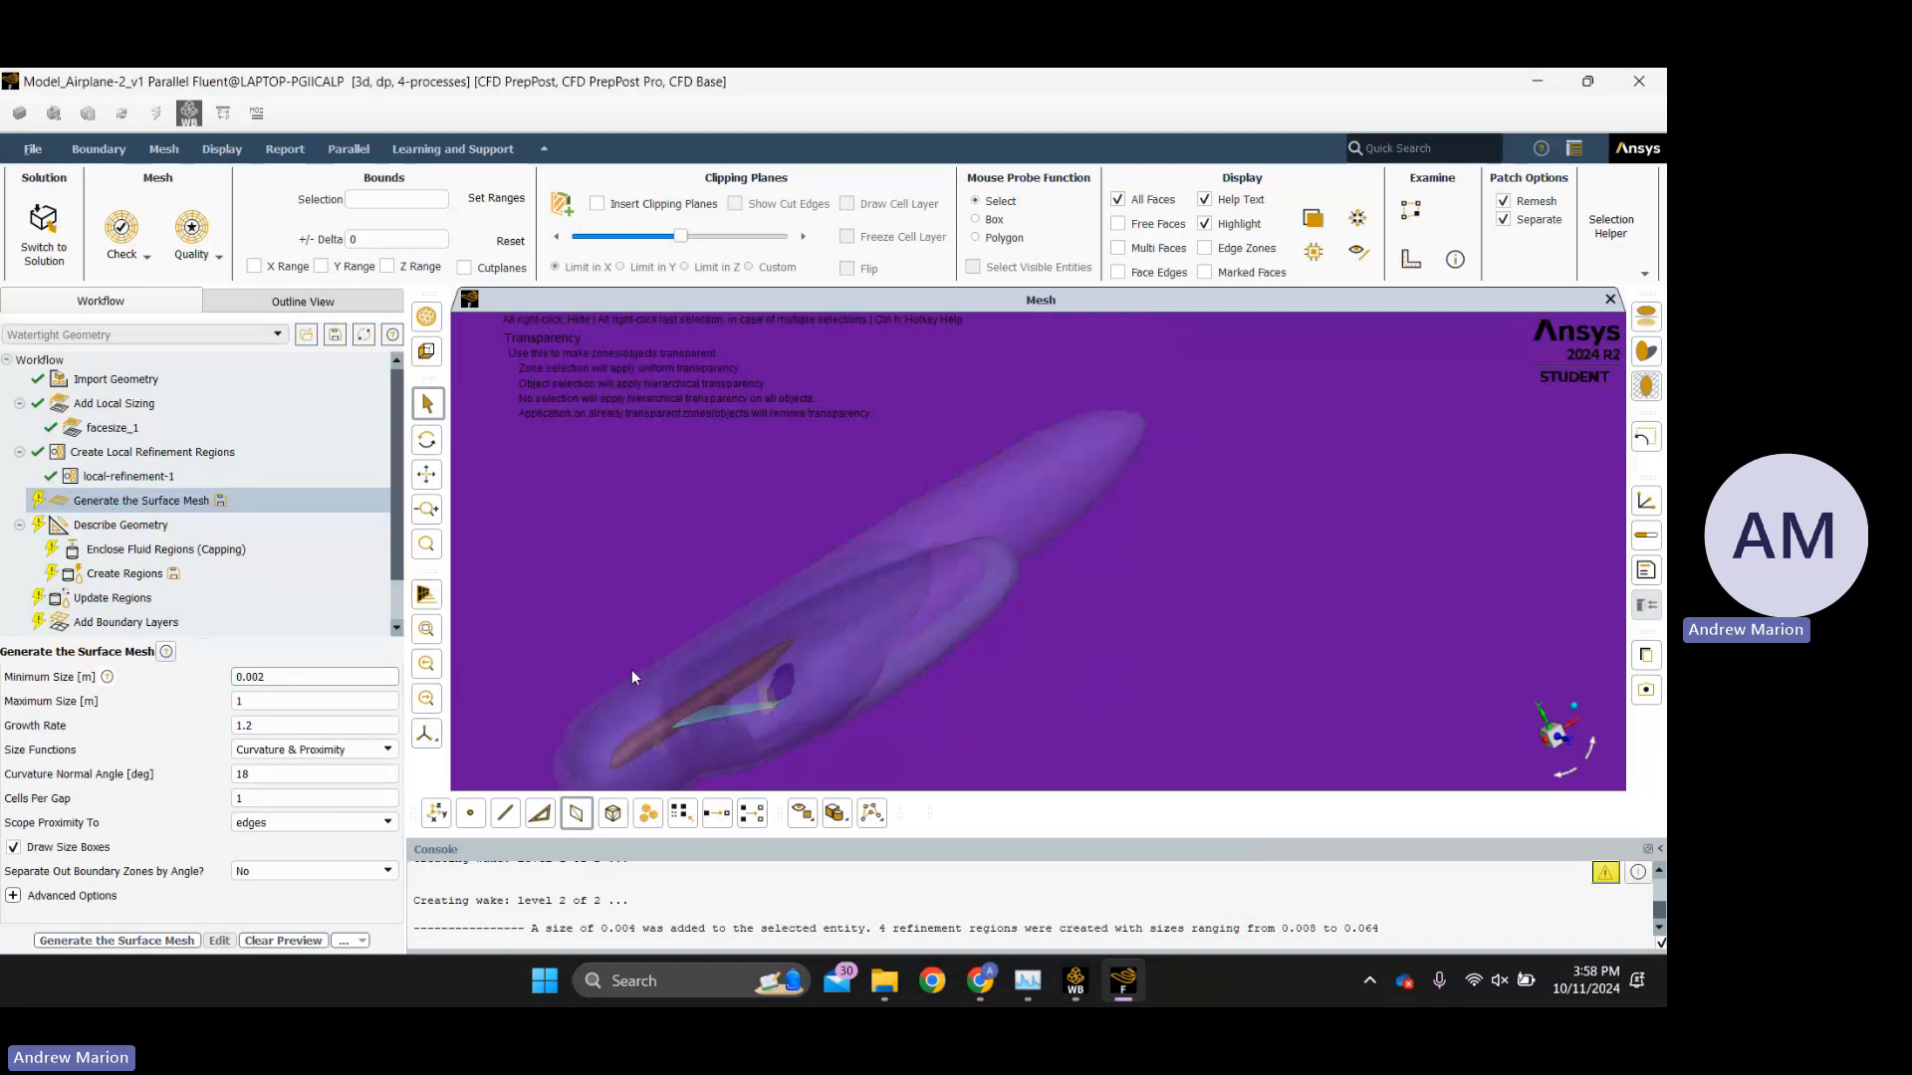
Compare the surface mesh size limits with the Mesh Creation slide and examine the maximum-size preview boxes across the farfield.
{"action": "left_click", "coordinate": [278, 676]}
{"action": "left_click", "coordinate": [260, 699]}
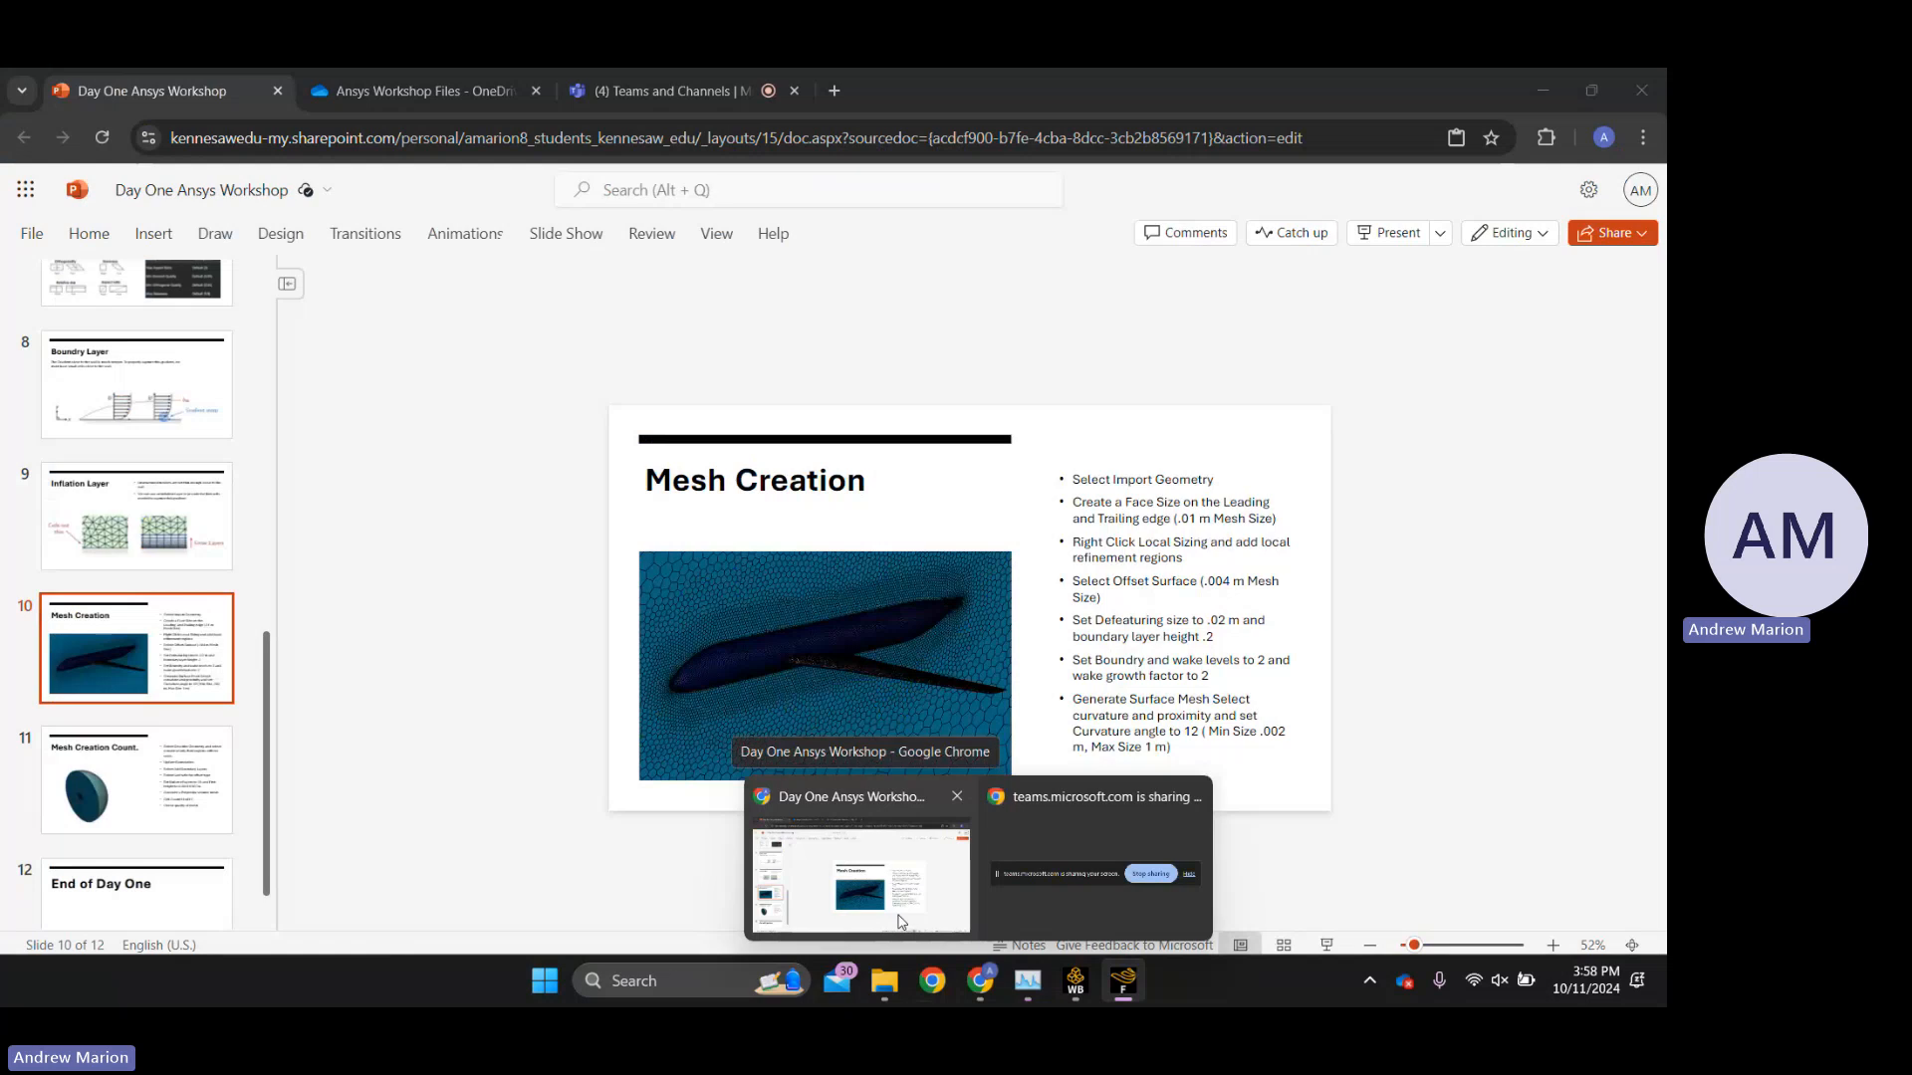
{"action": "scroll", "coordinate": [931, 596], "scroll_direction": "down", "scroll_amount": 5}
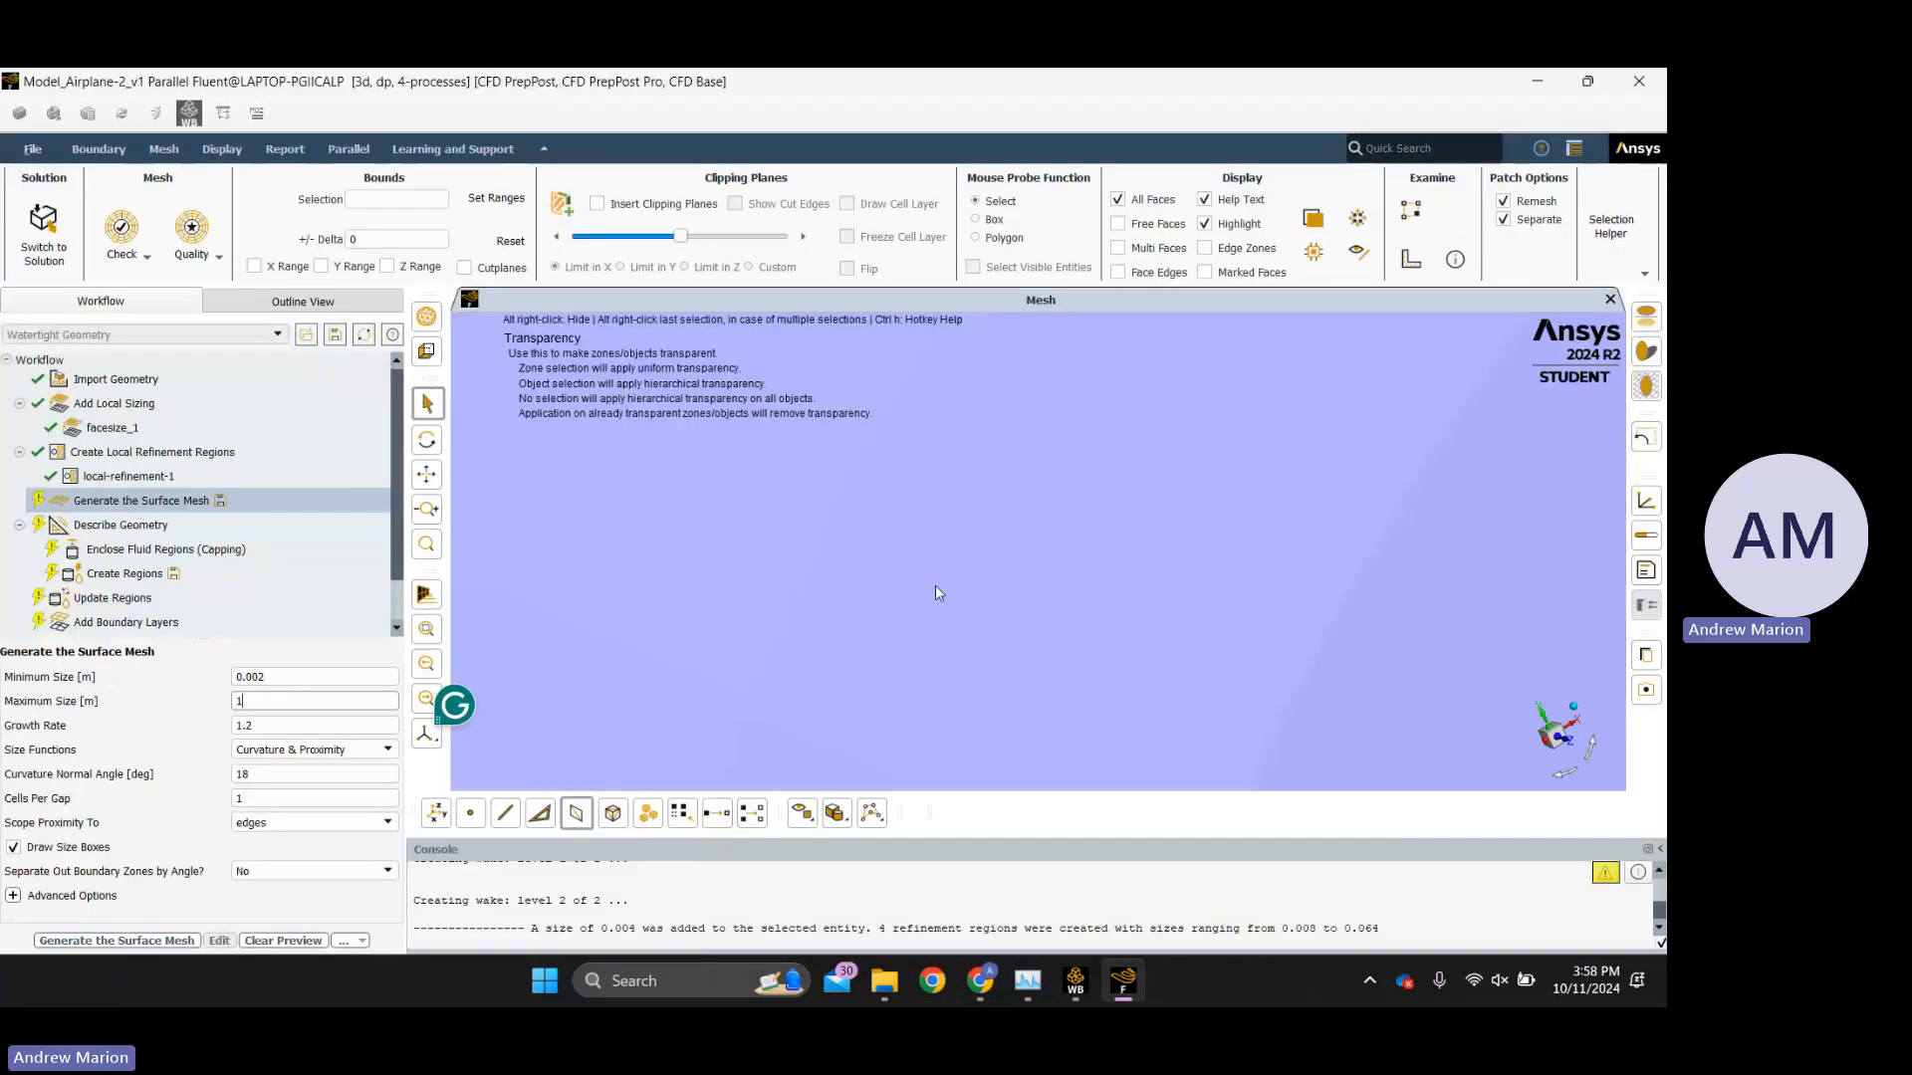
{"action": "scroll", "coordinate": [885, 495], "scroll_direction": "down", "scroll_amount": 3}
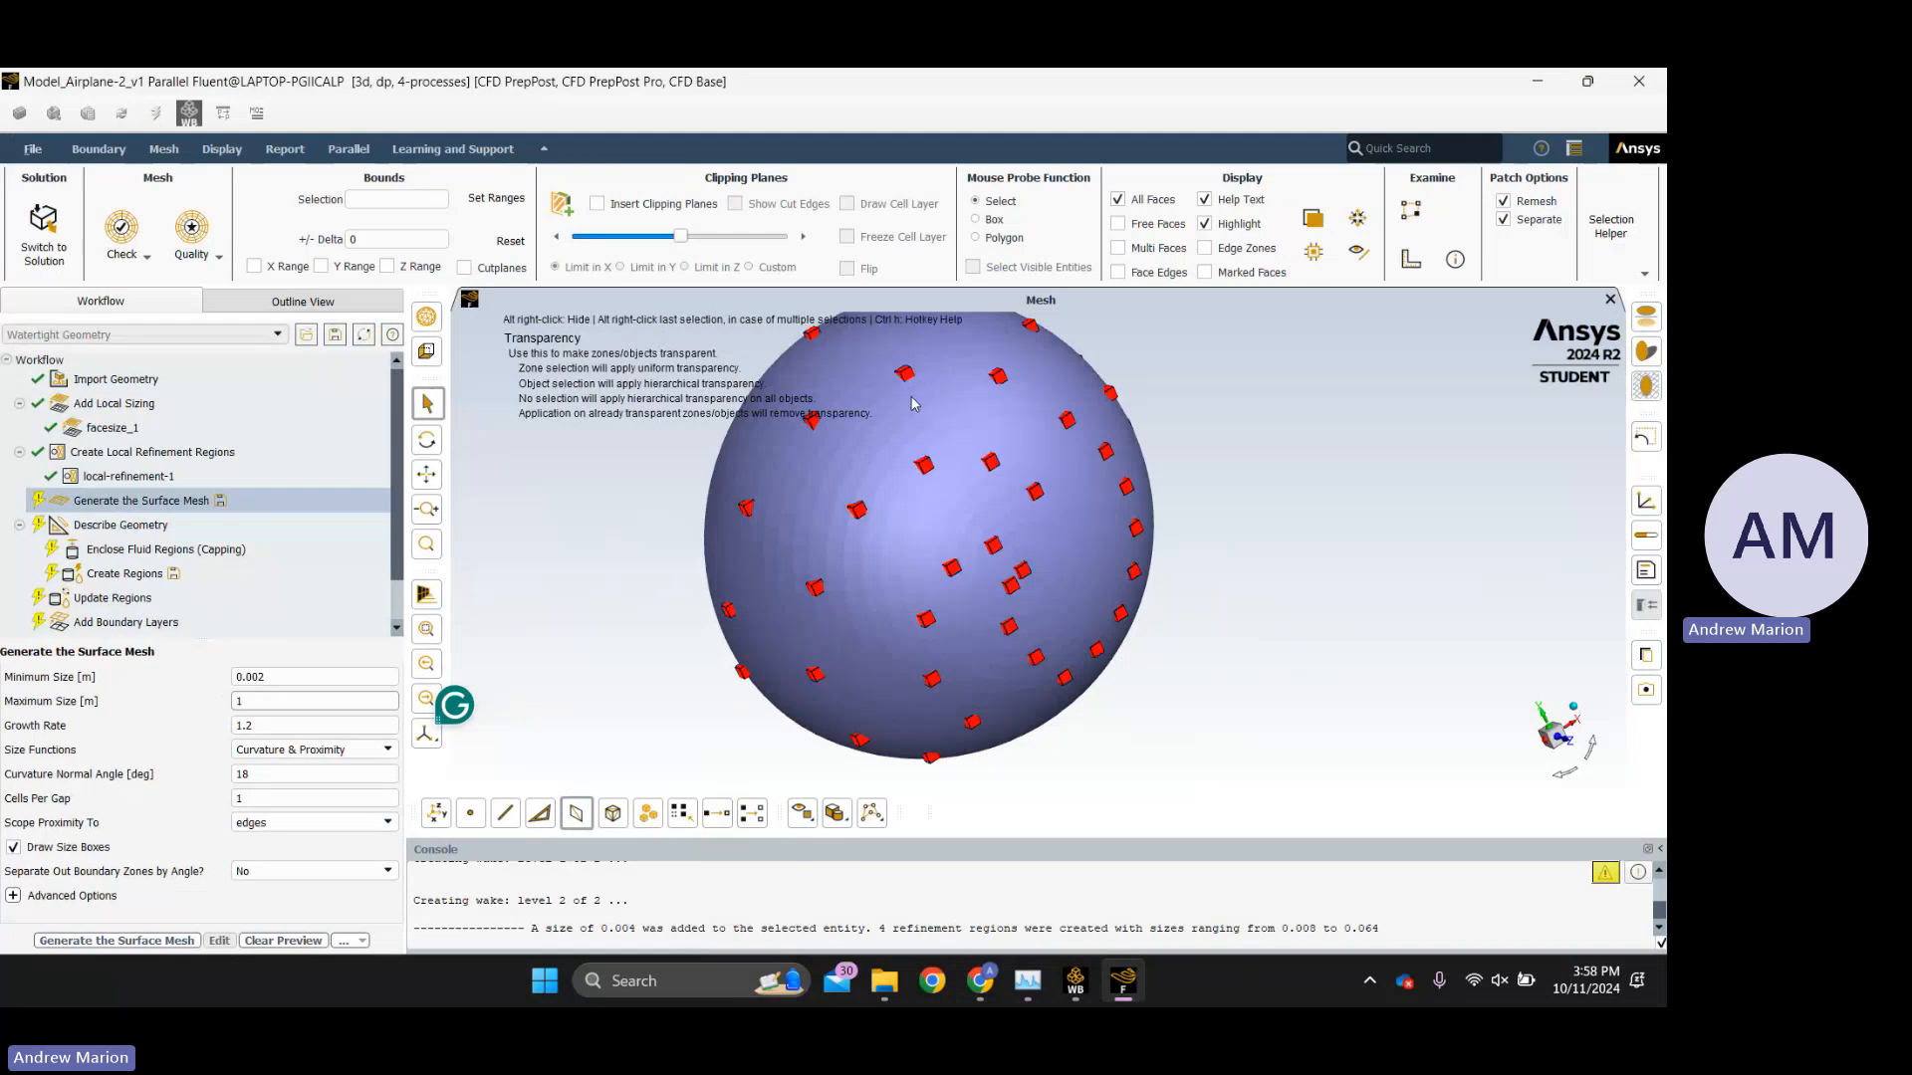
{"action": "scroll", "coordinate": [922, 536], "scroll_direction": "up", "scroll_amount": 3}
{"action": "scroll", "coordinate": [922, 530], "scroll_direction": "up", "scroll_amount": 2}
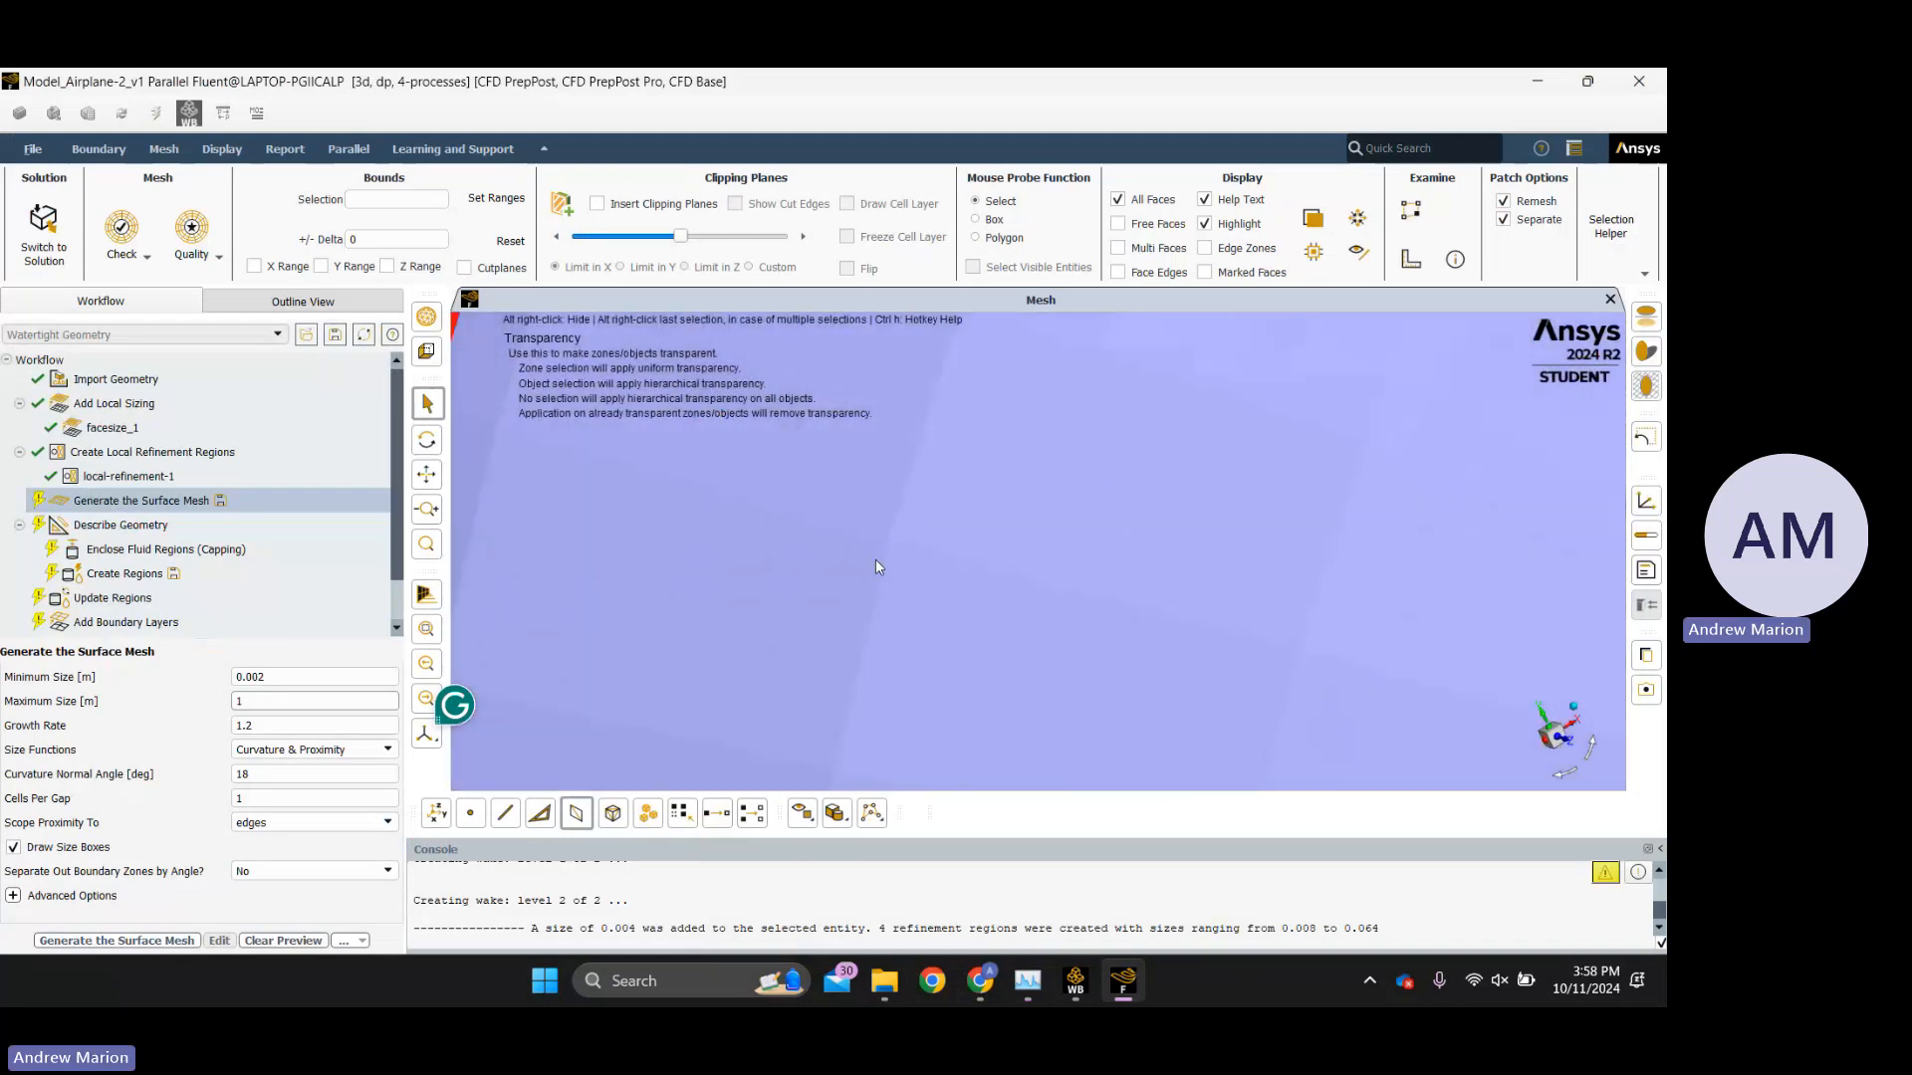
{"action": "scroll", "coordinate": [876, 558], "scroll_direction": "down", "scroll_amount": 5}
{"action": "scroll", "coordinate": [971, 601], "scroll_direction": "up", "scroll_amount": 3}
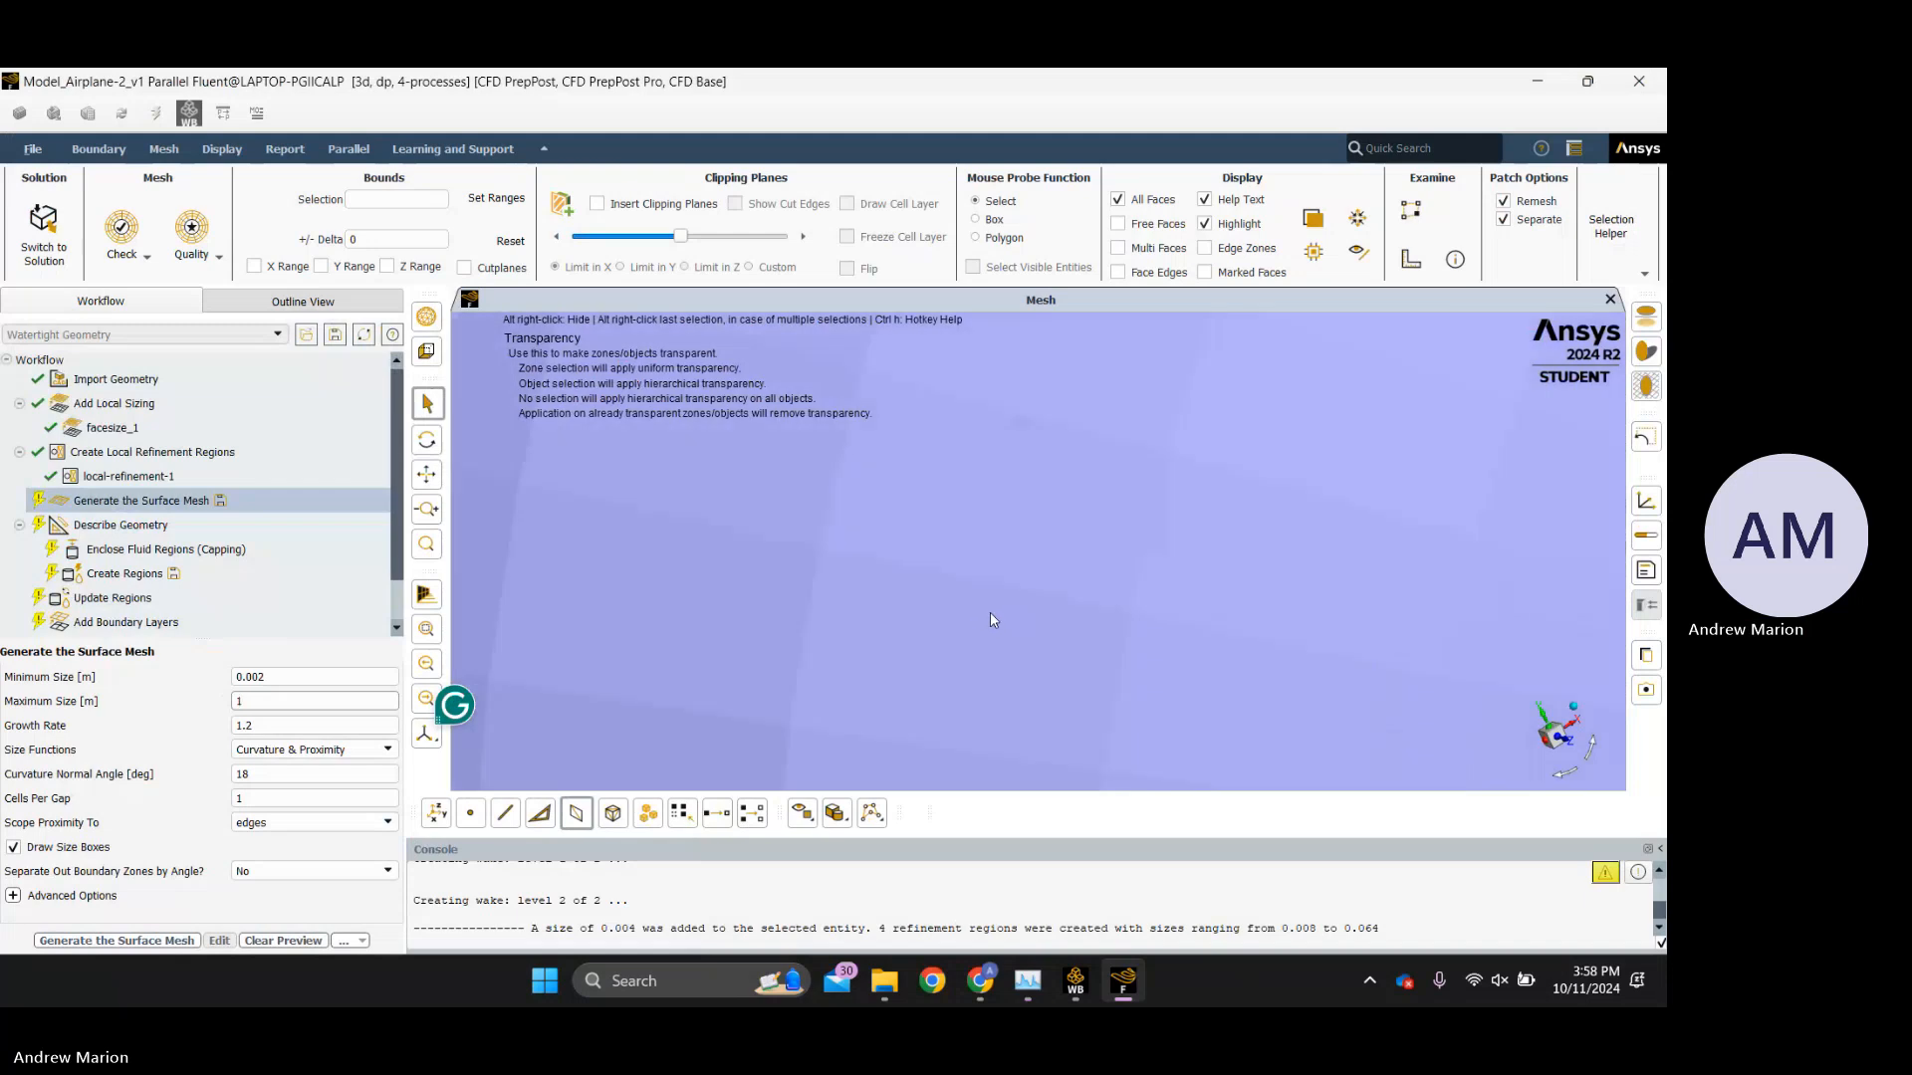
Hide the origin-farfield zone to expose the airplane and its offset refinement region.
{"action": "scroll", "coordinate": [990, 613], "scroll_direction": "down", "scroll_amount": 4}
{"action": "left_click", "coordinate": [994, 606]}
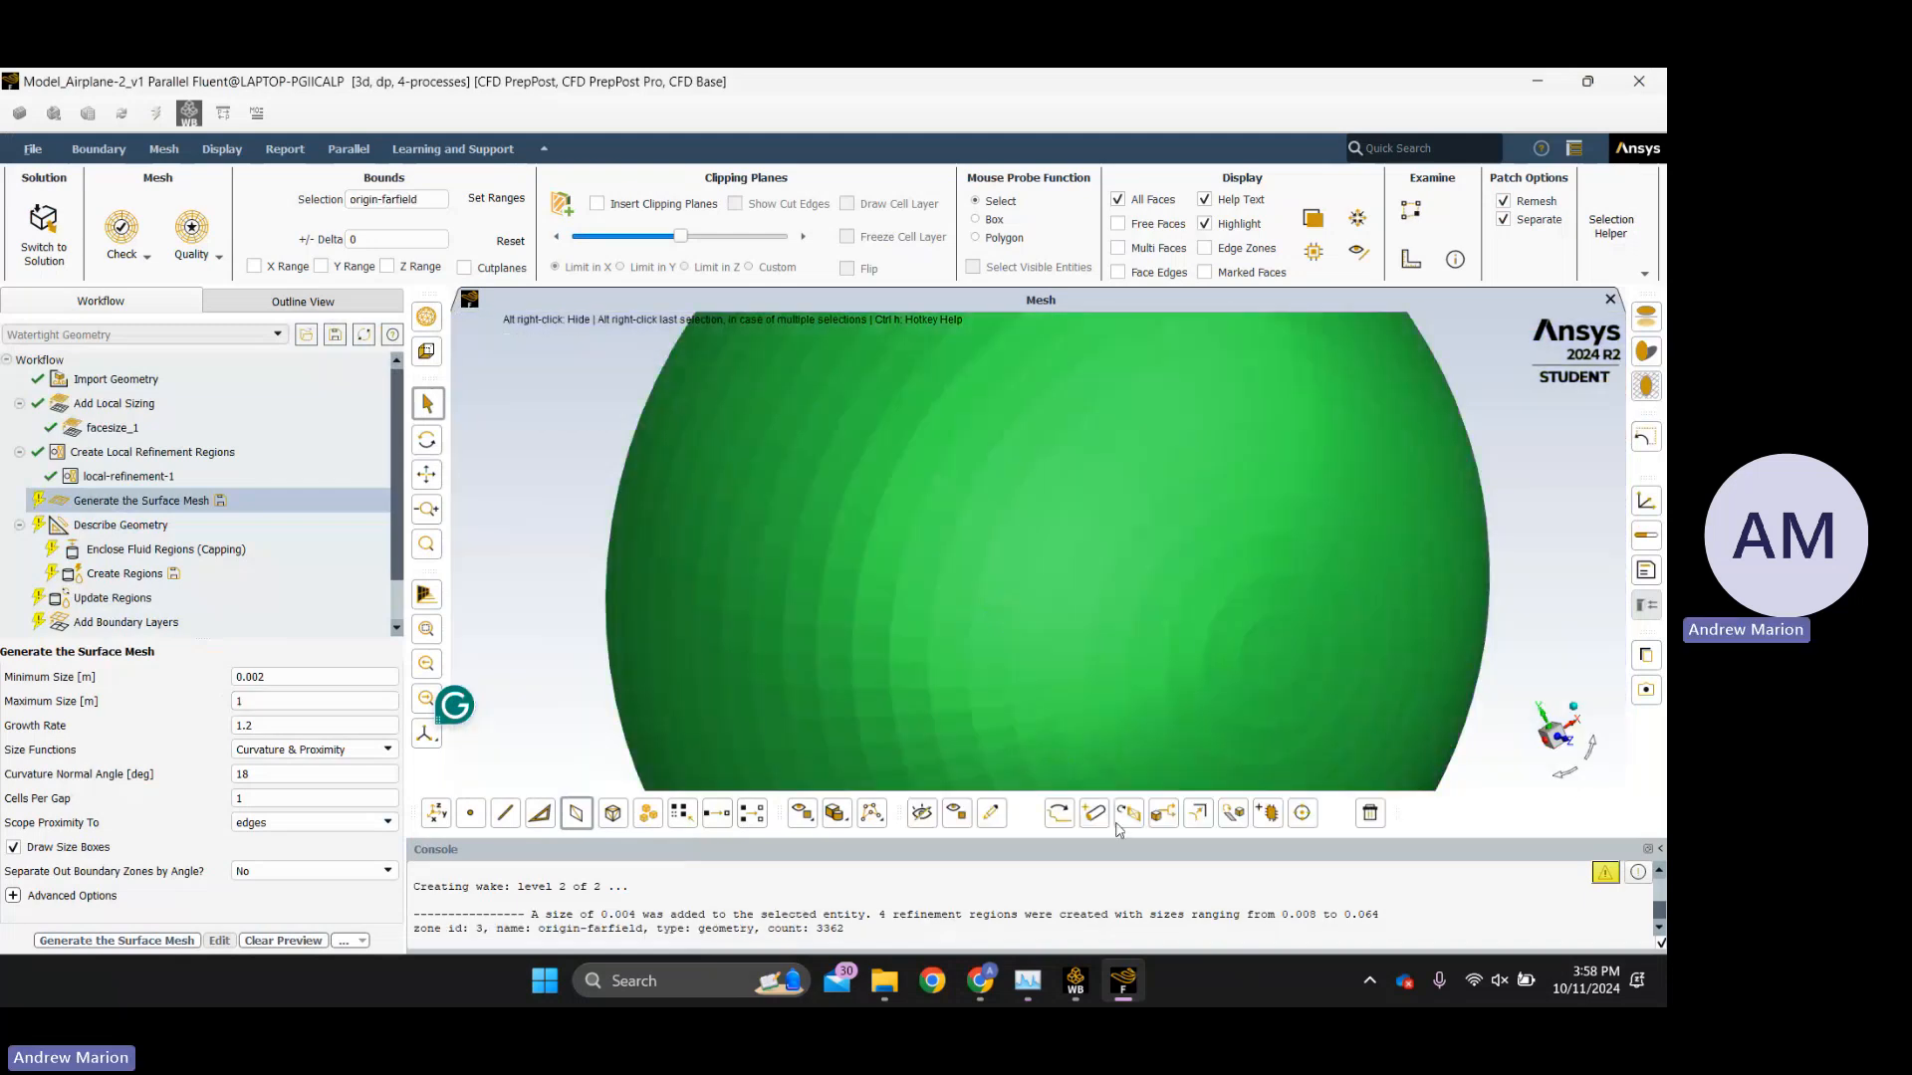
{"action": "left_click", "coordinate": [922, 812]}
{"action": "scroll", "coordinate": [1093, 577], "scroll_direction": "up", "scroll_amount": 5}
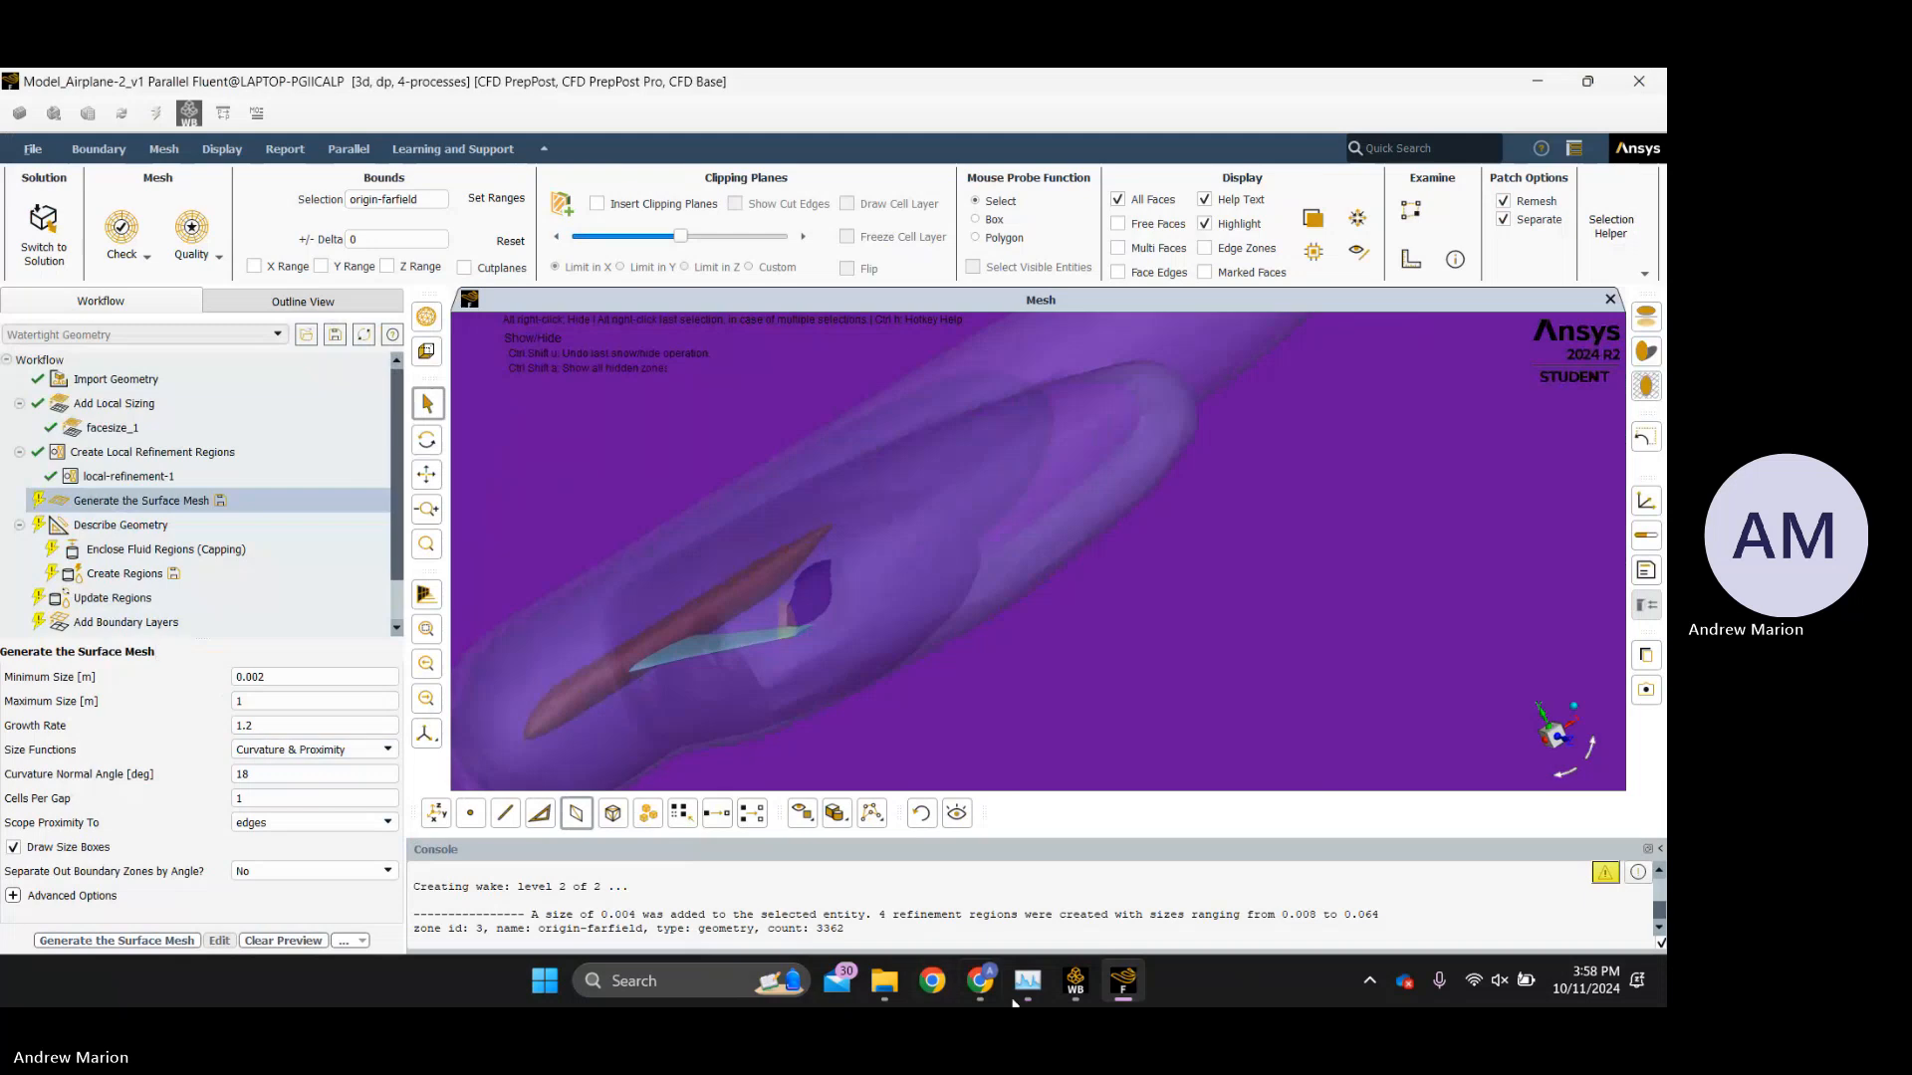
Keep the size functions at Curvature & Proximity and set the curvature normal angle to 12 degrees, following the workshop slide.
{"action": "mouse_move", "coordinate": [885, 897]}
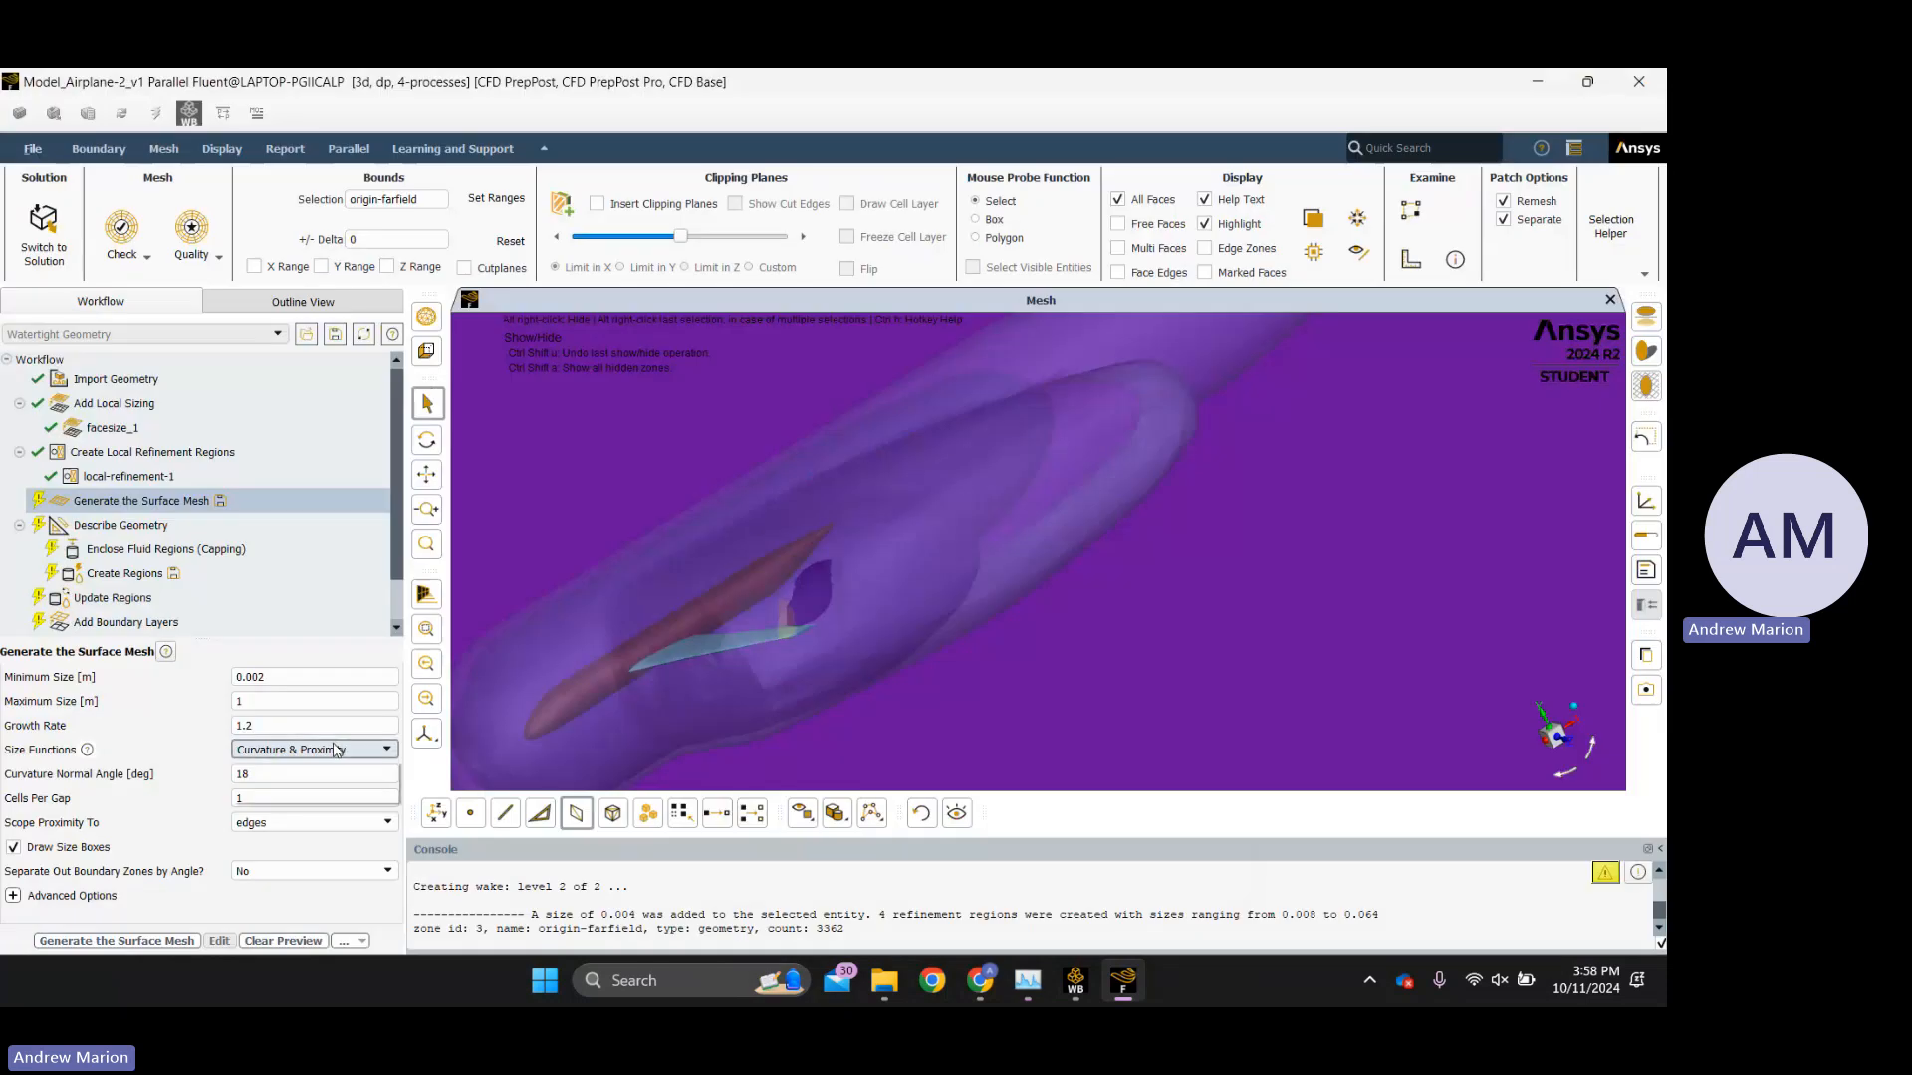
{"action": "left_click", "coordinate": [336, 748]}
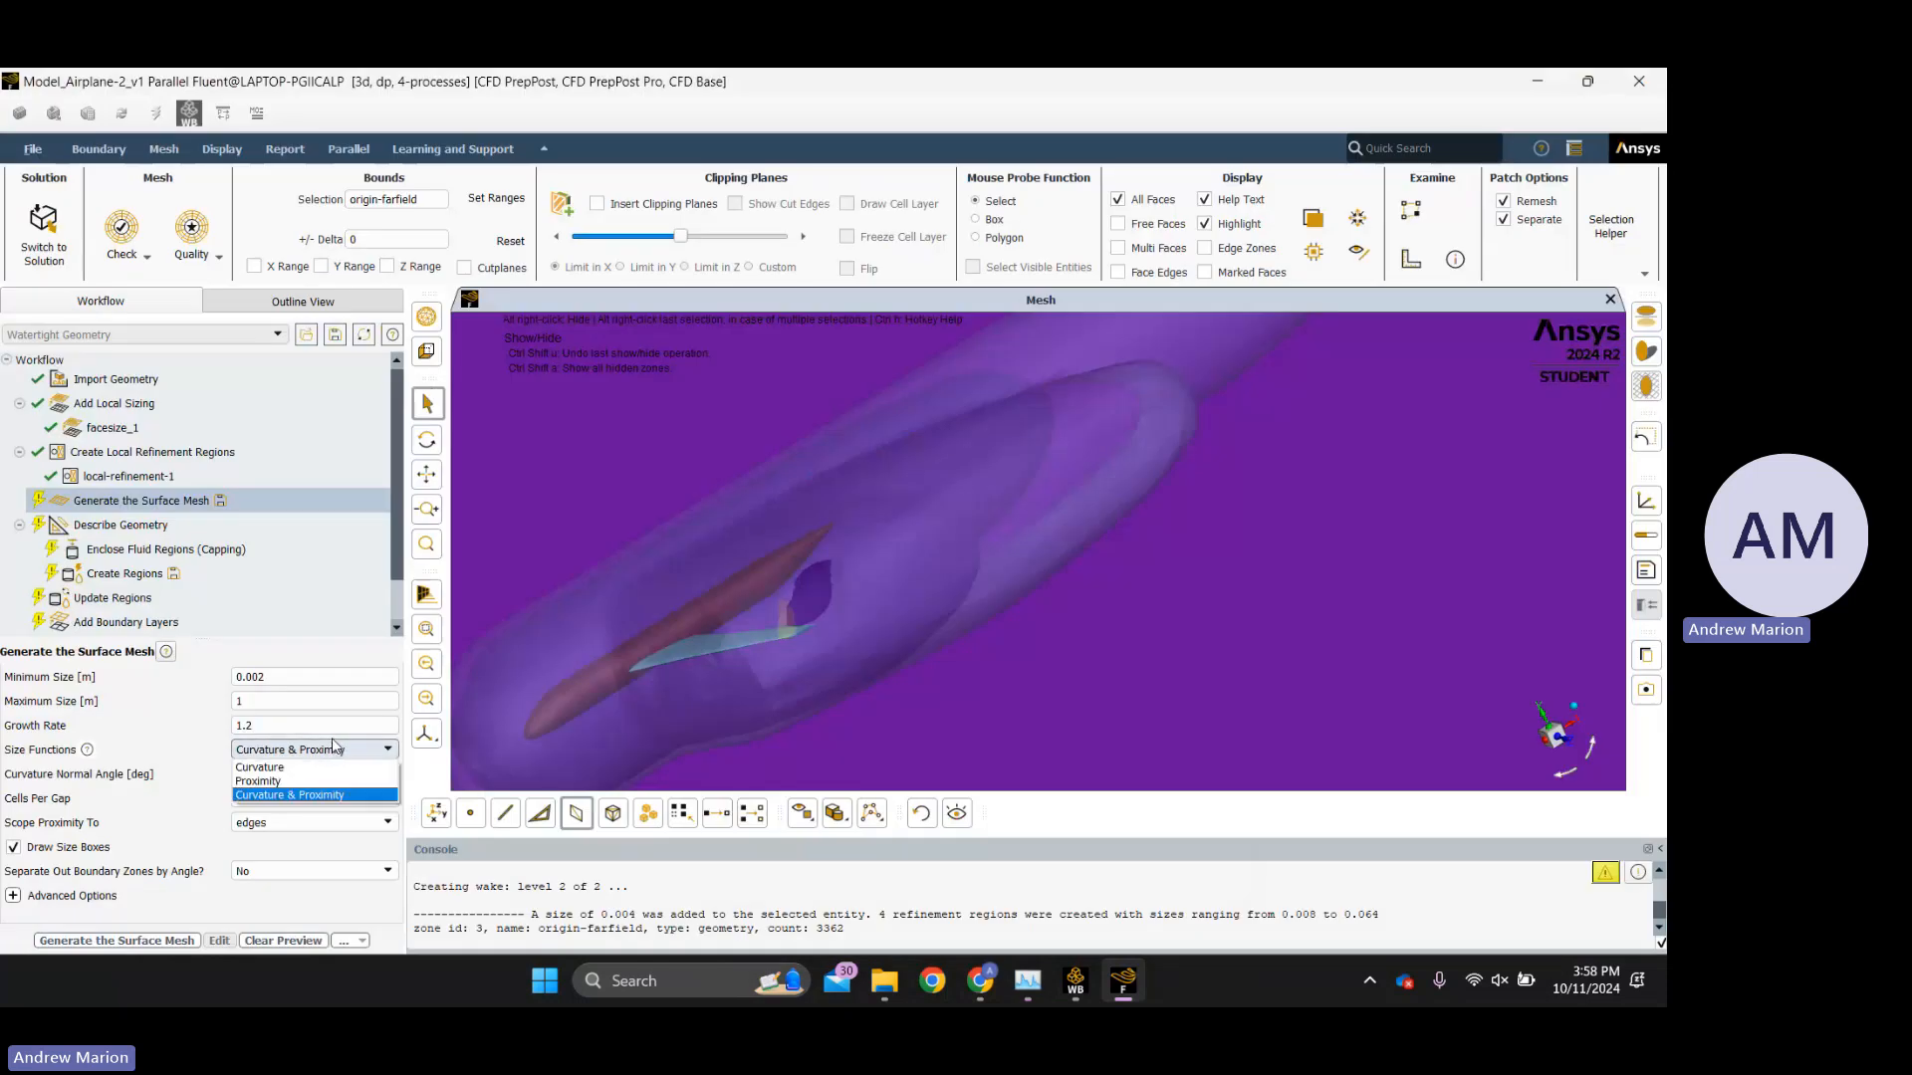
{"action": "left_click", "coordinate": [310, 796]}
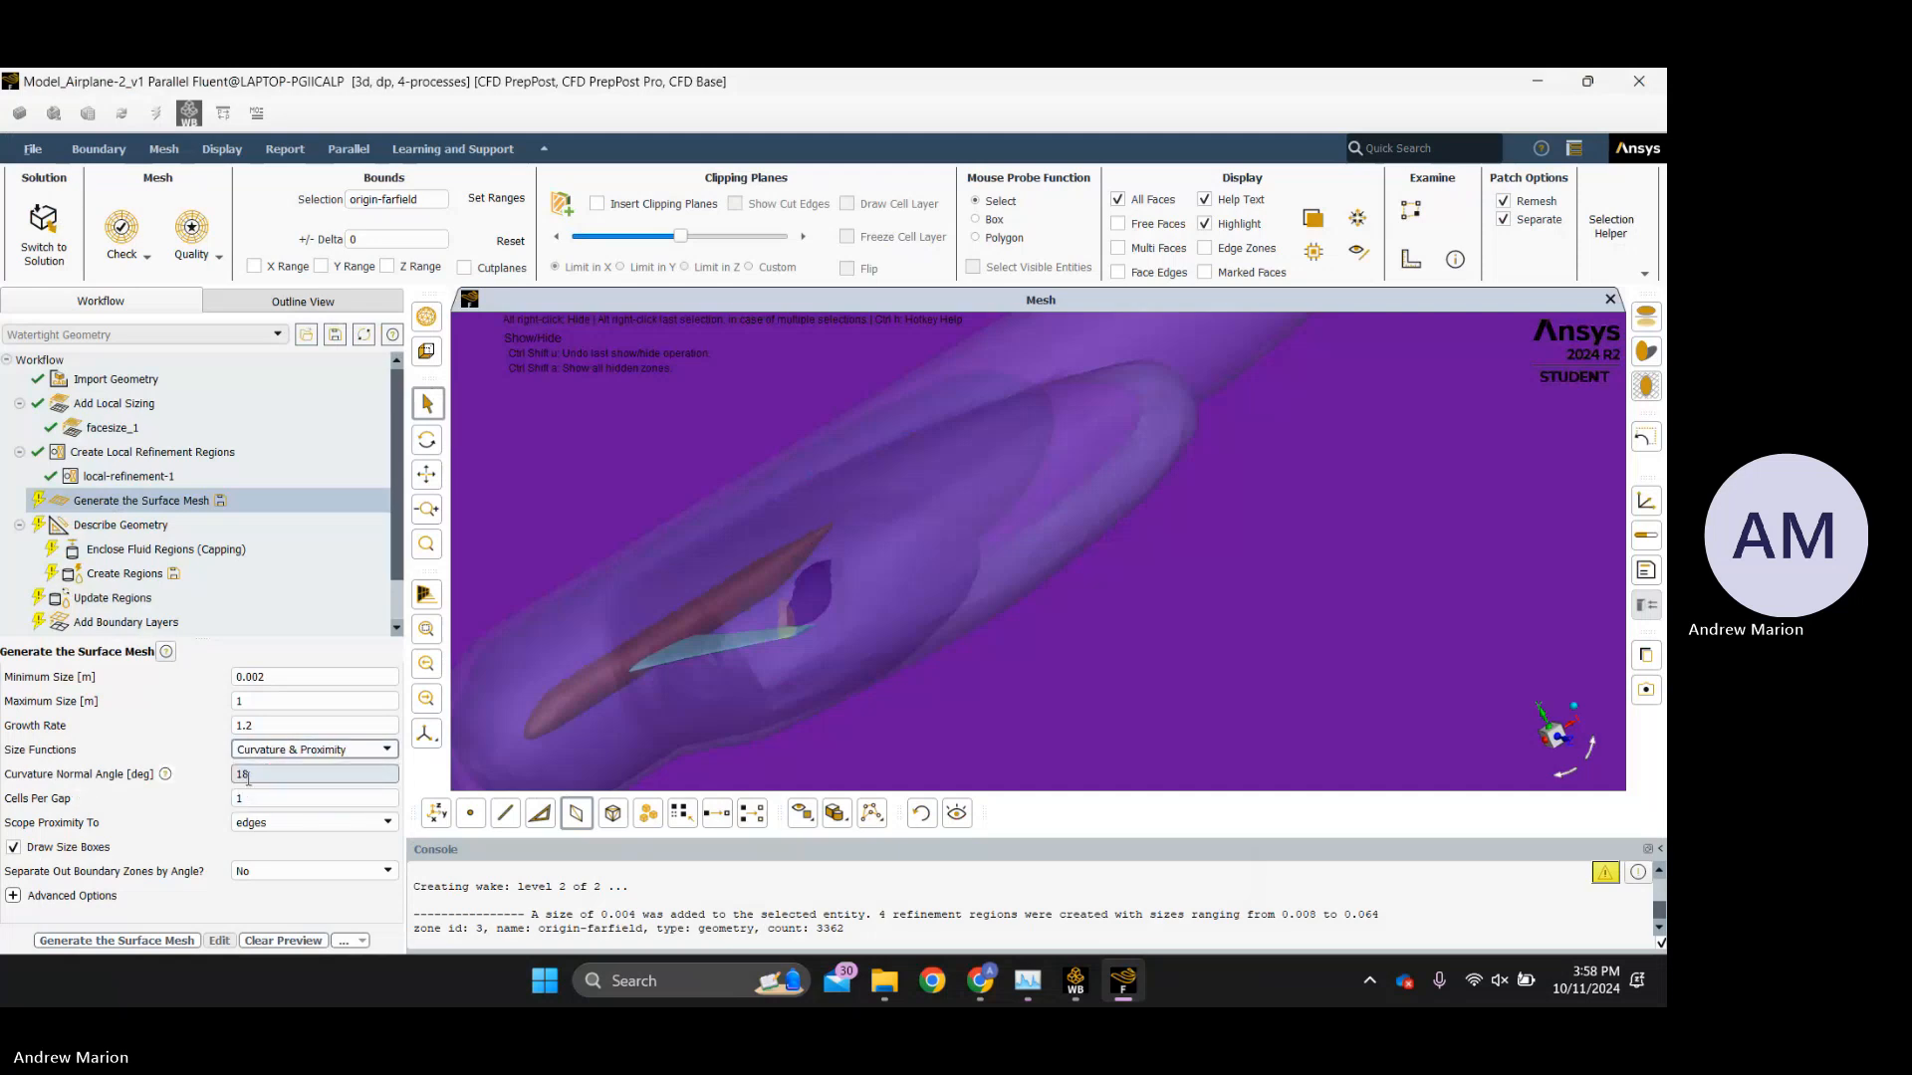
{"action": "mouse_move", "coordinate": [970, 986]}
{"action": "left_click", "coordinate": [817, 872]}
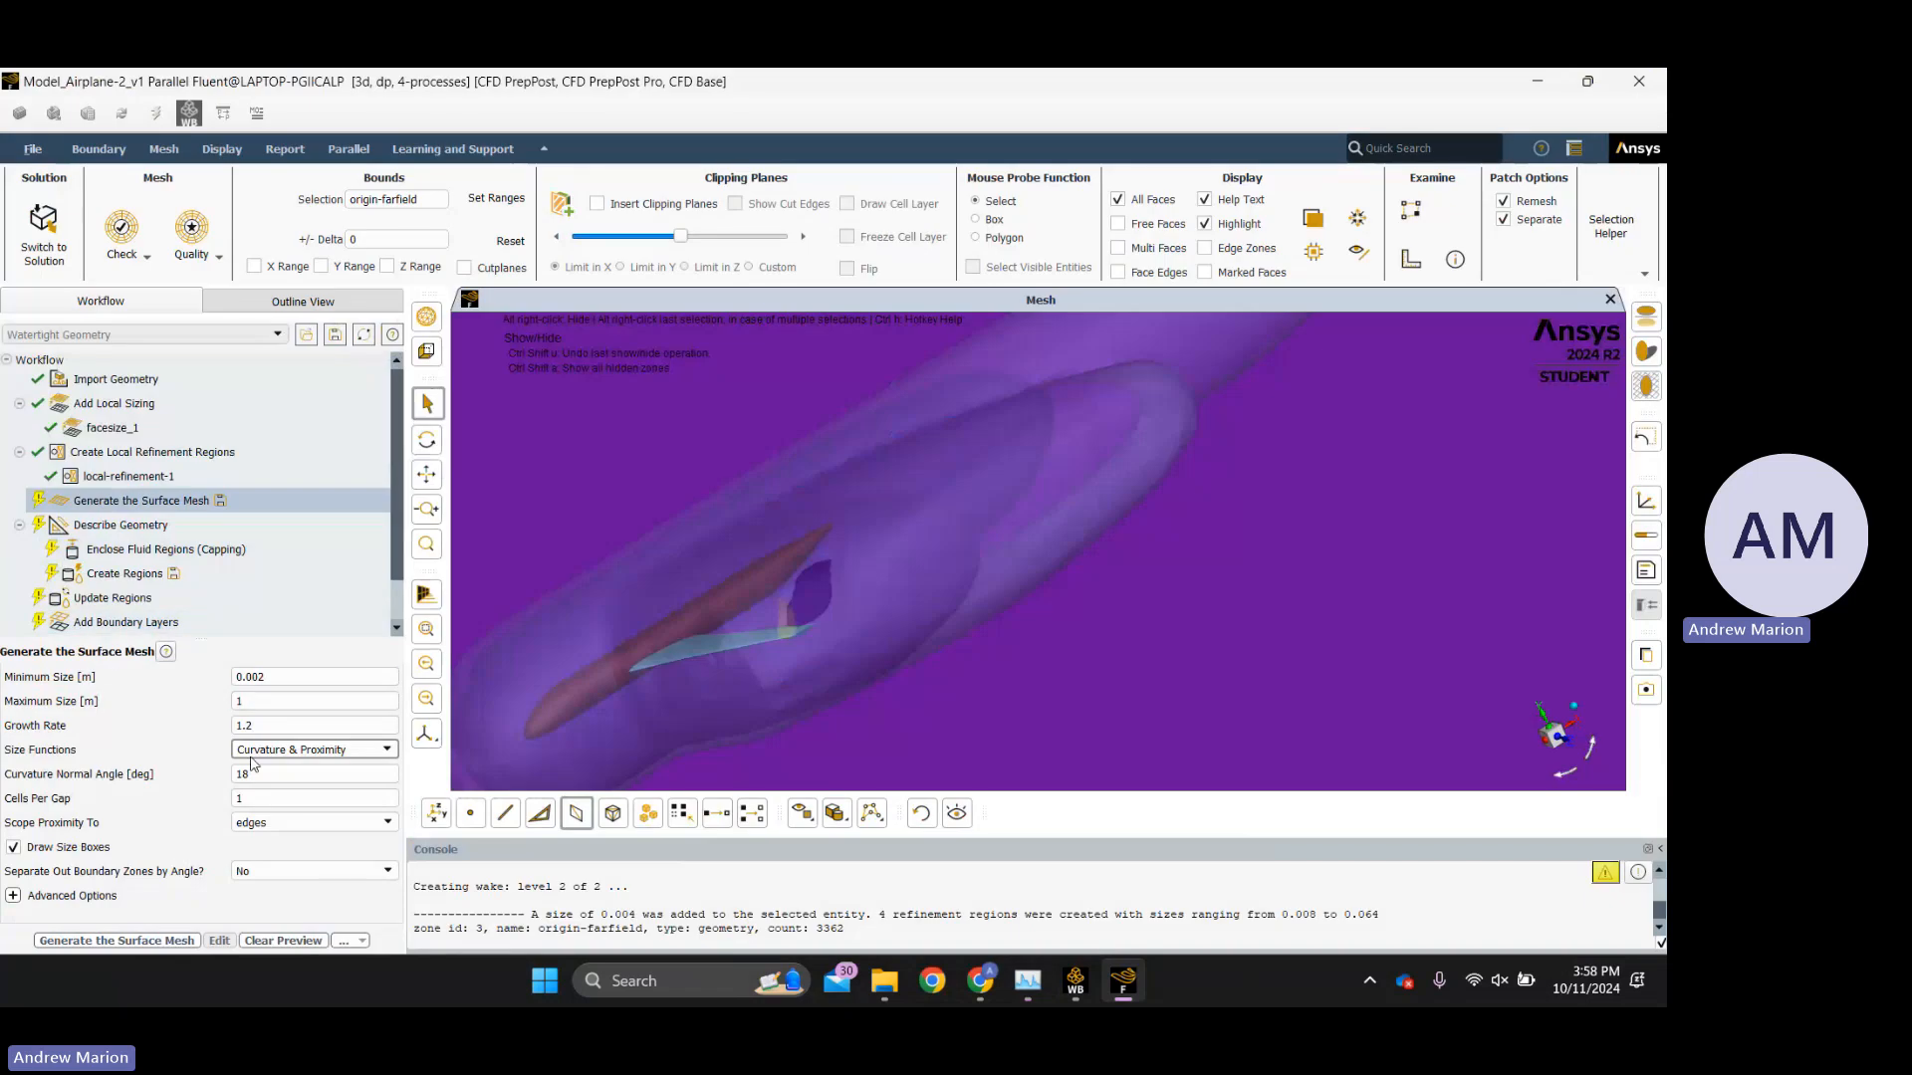
{"action": "left_click_drag", "start_coordinate": [256, 773], "coordinate": [211, 761]}
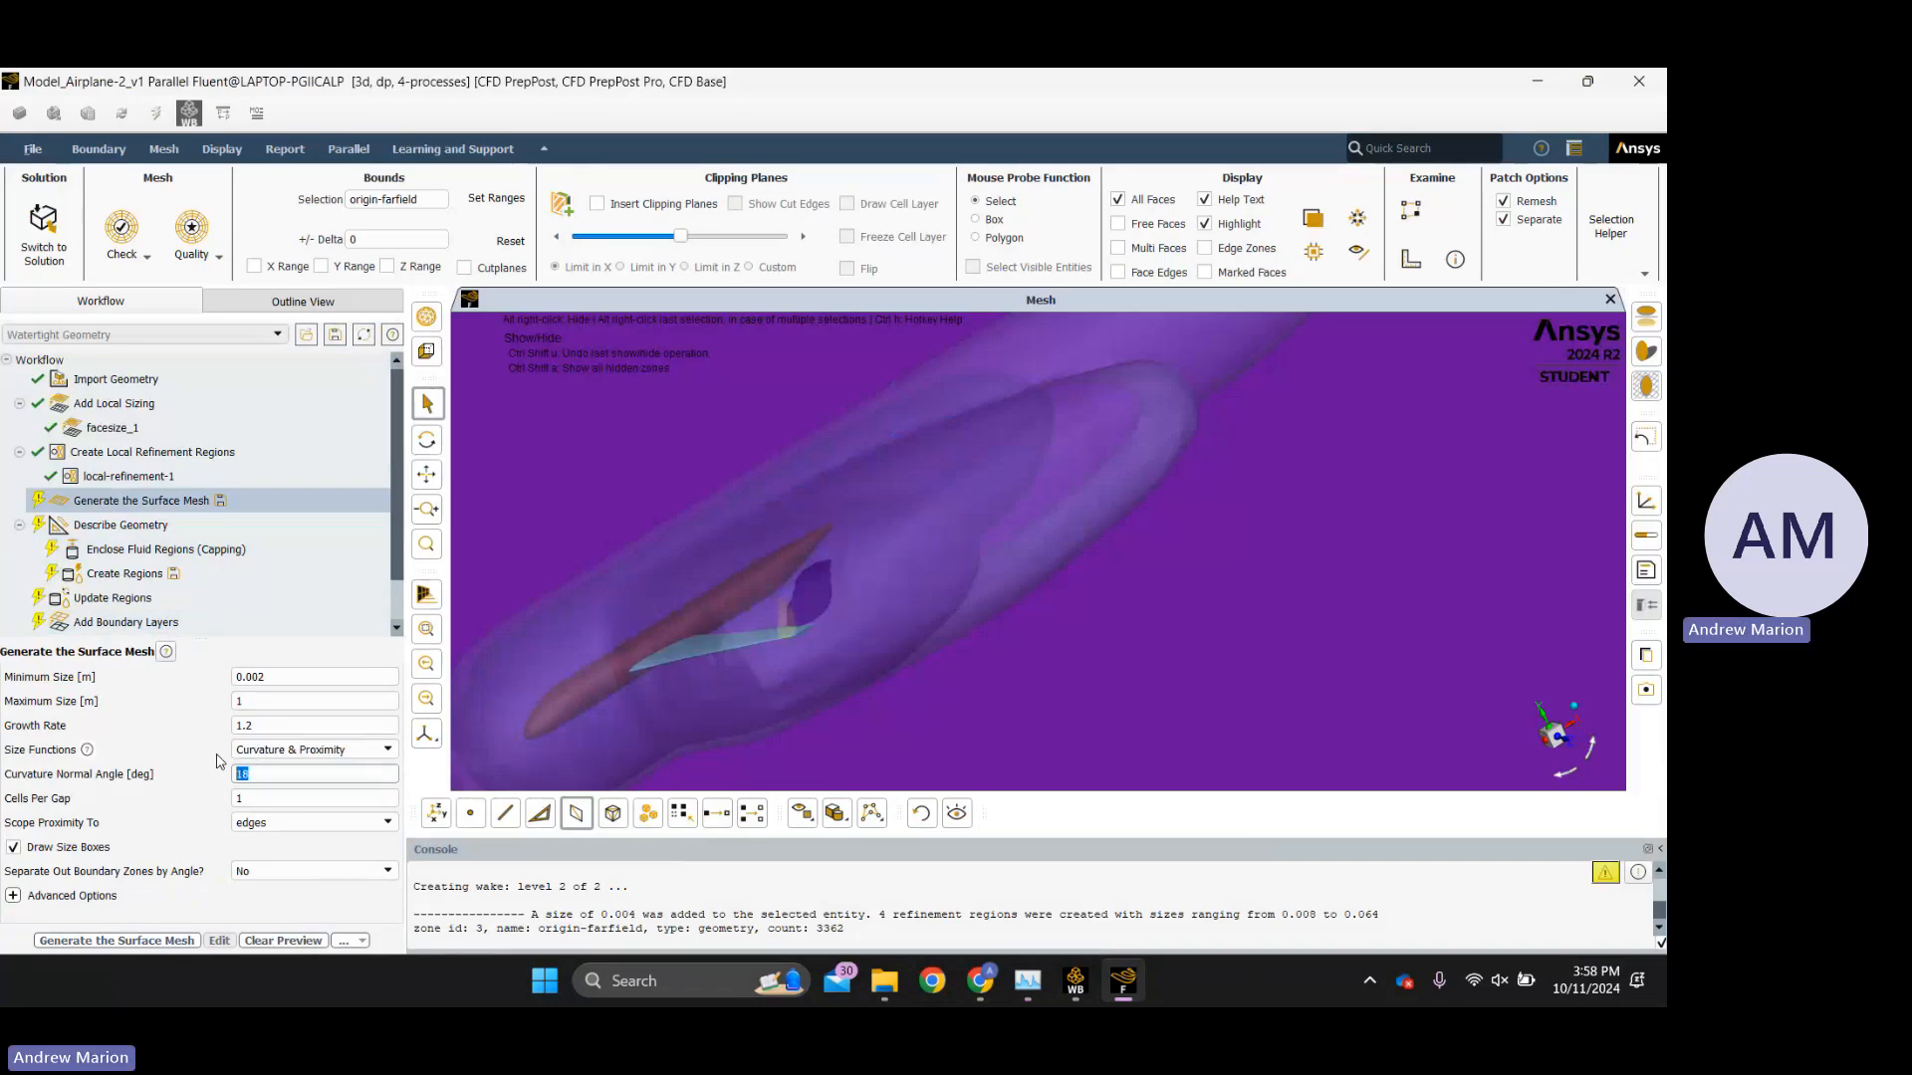
{"action": "type", "text": "12"}
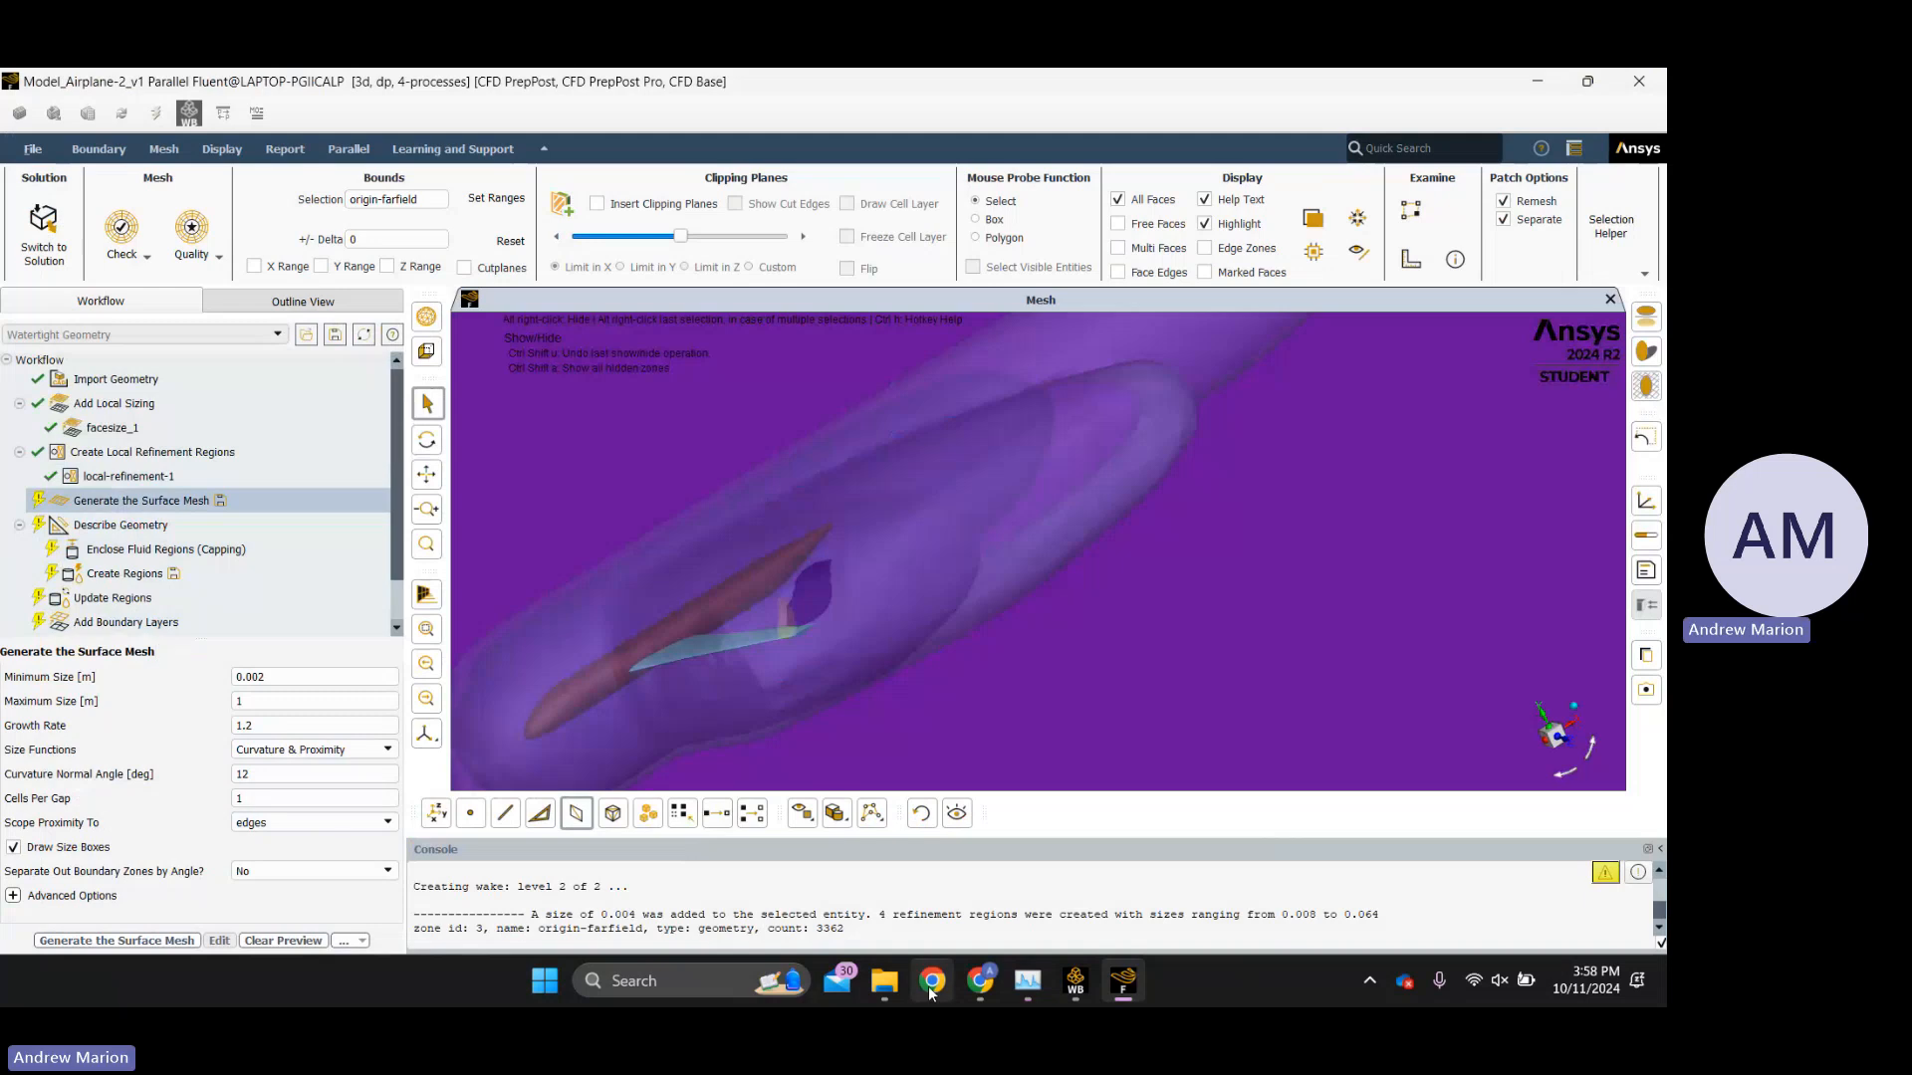
Keep the proximity scope on edges and generate the surface mesh.
{"action": "mouse_move", "coordinate": [960, 981]}
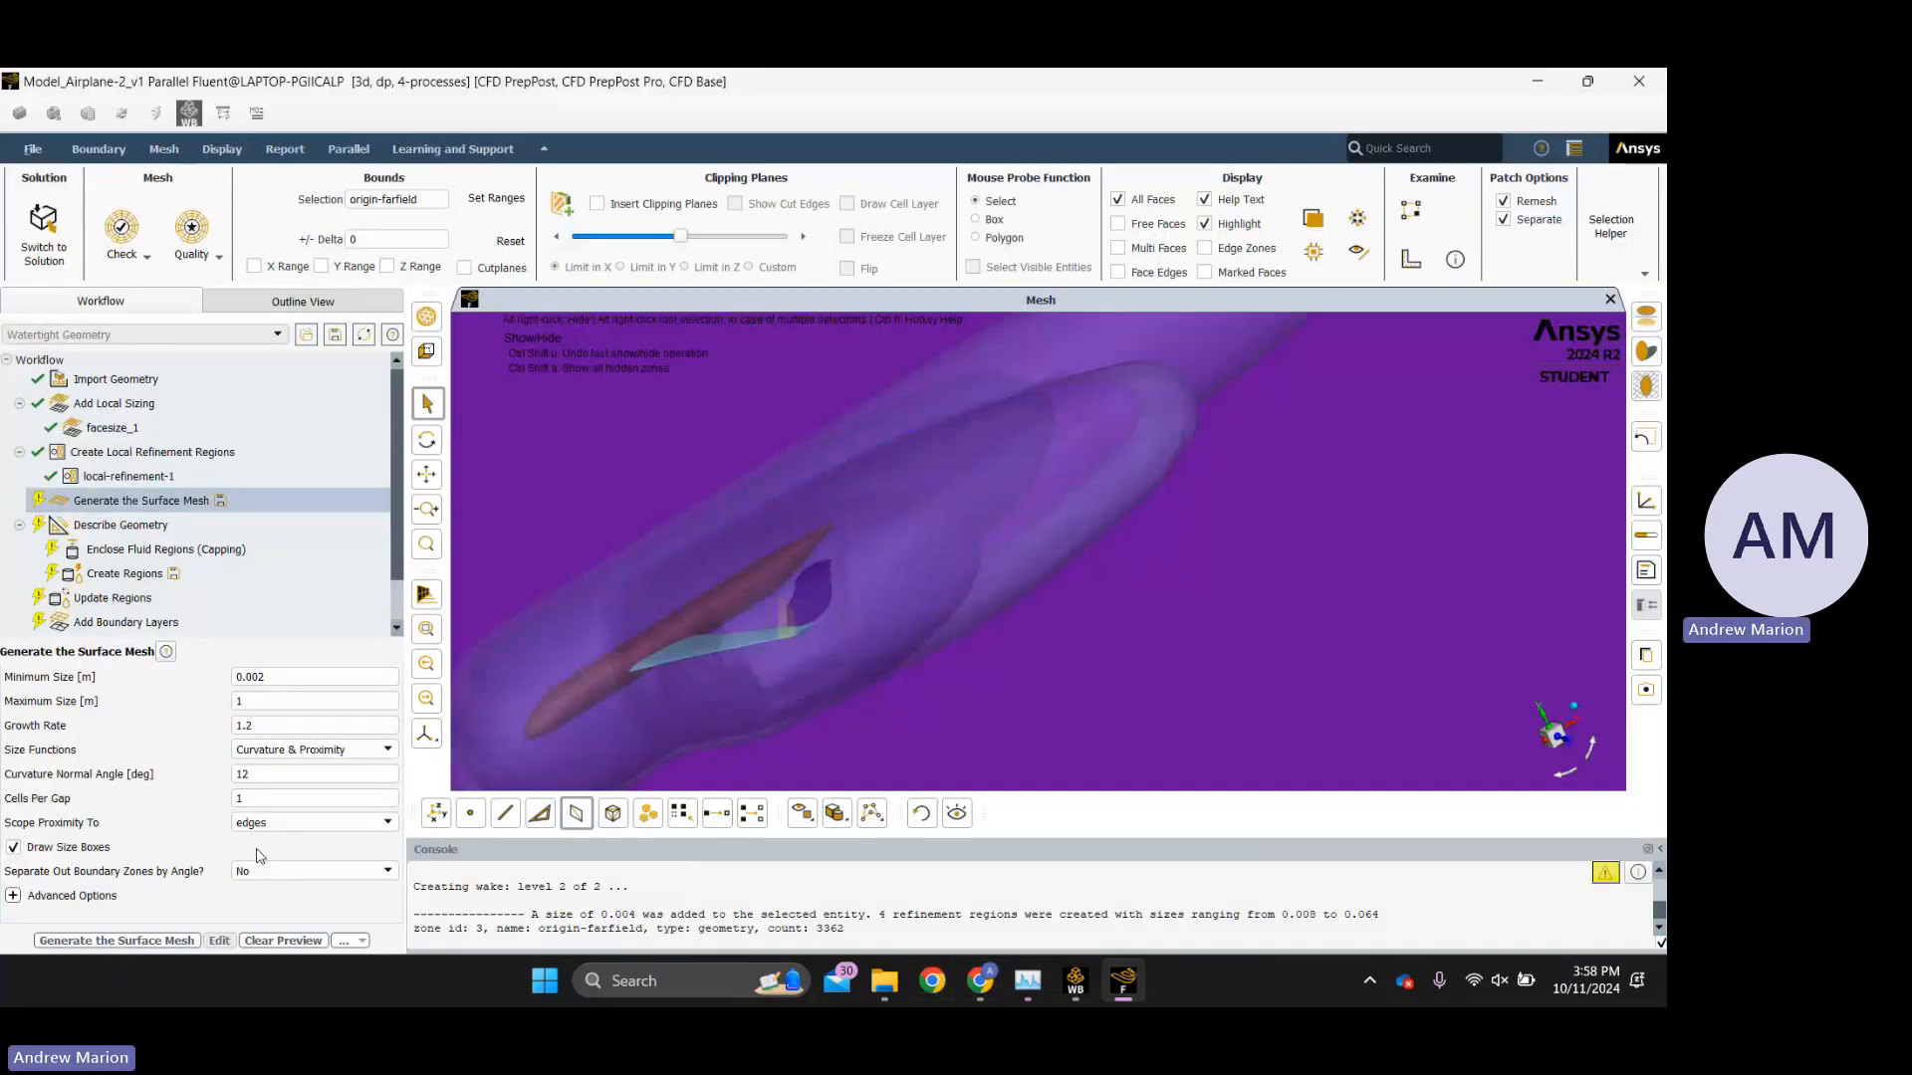
{"action": "left_click", "coordinate": [272, 822]}
{"action": "left_click", "coordinate": [272, 820]}
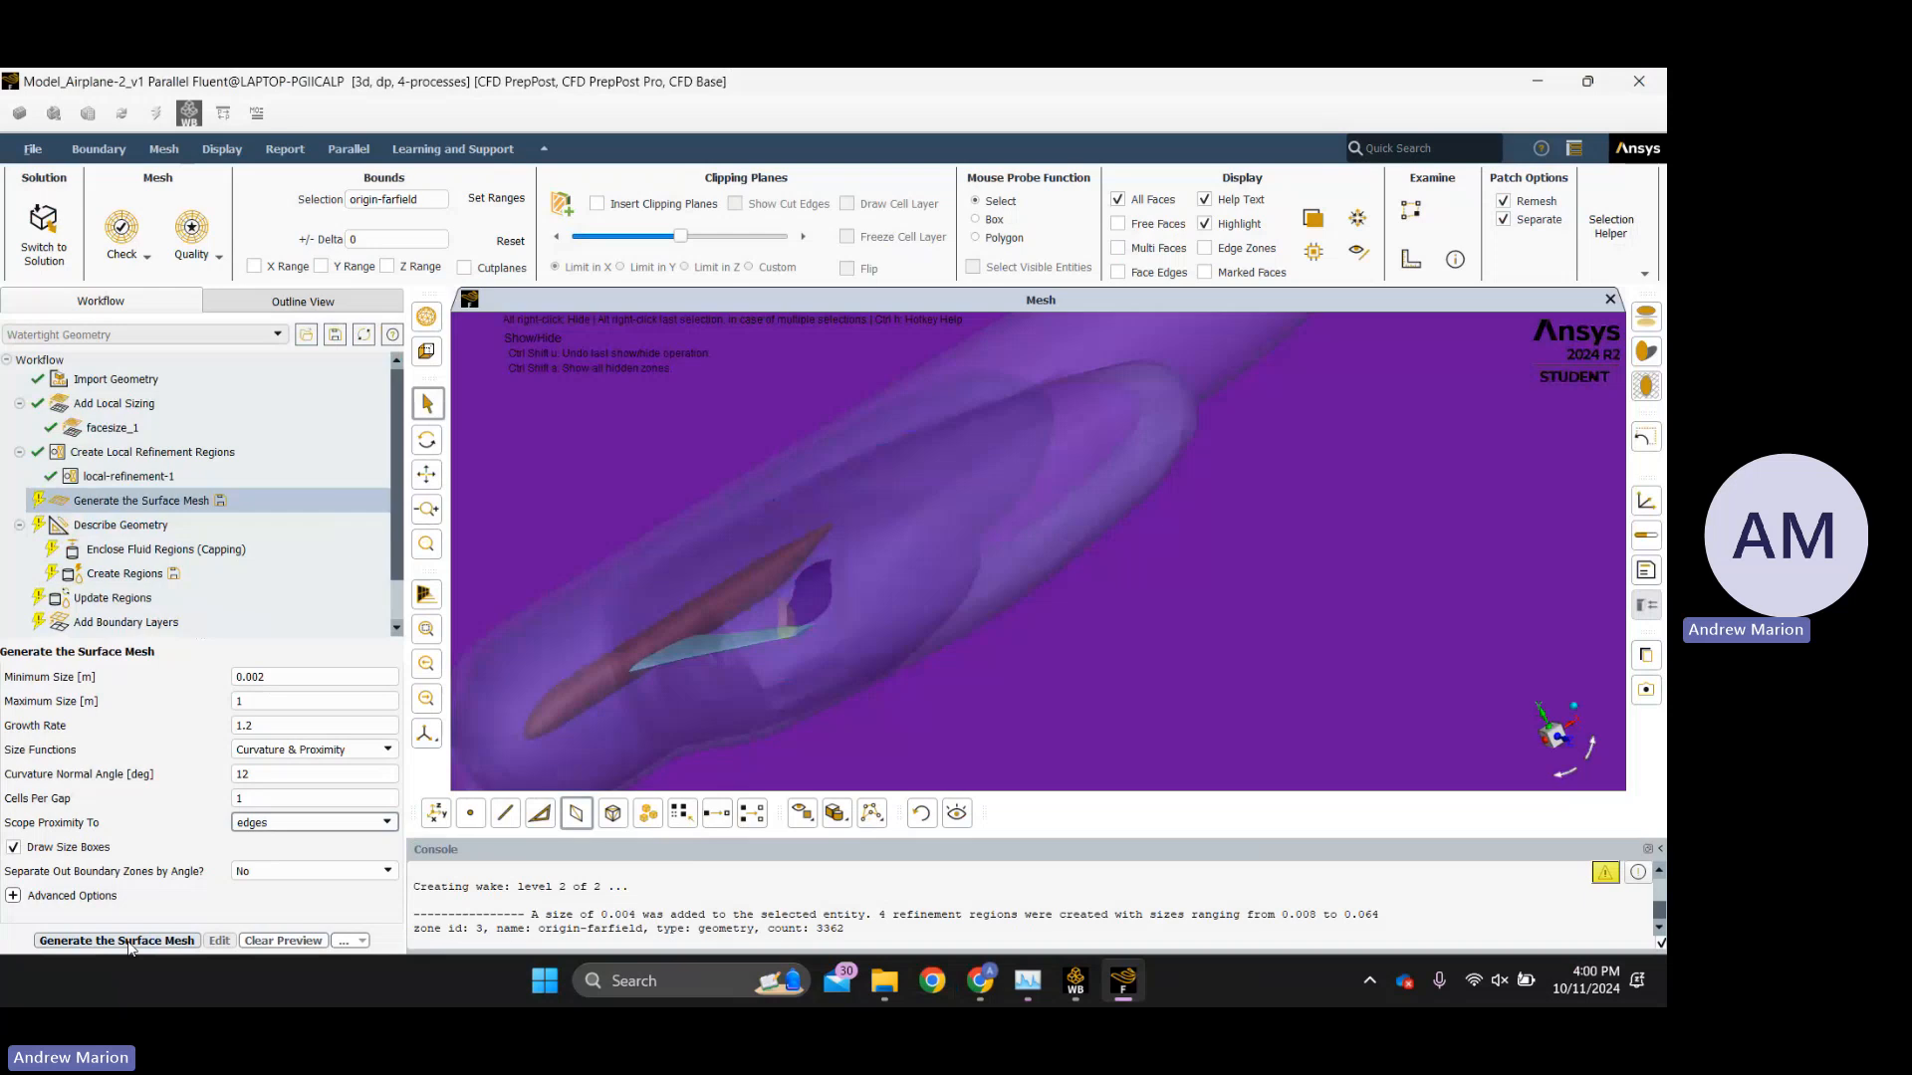
{"action": "left_click", "coordinate": [128, 942]}
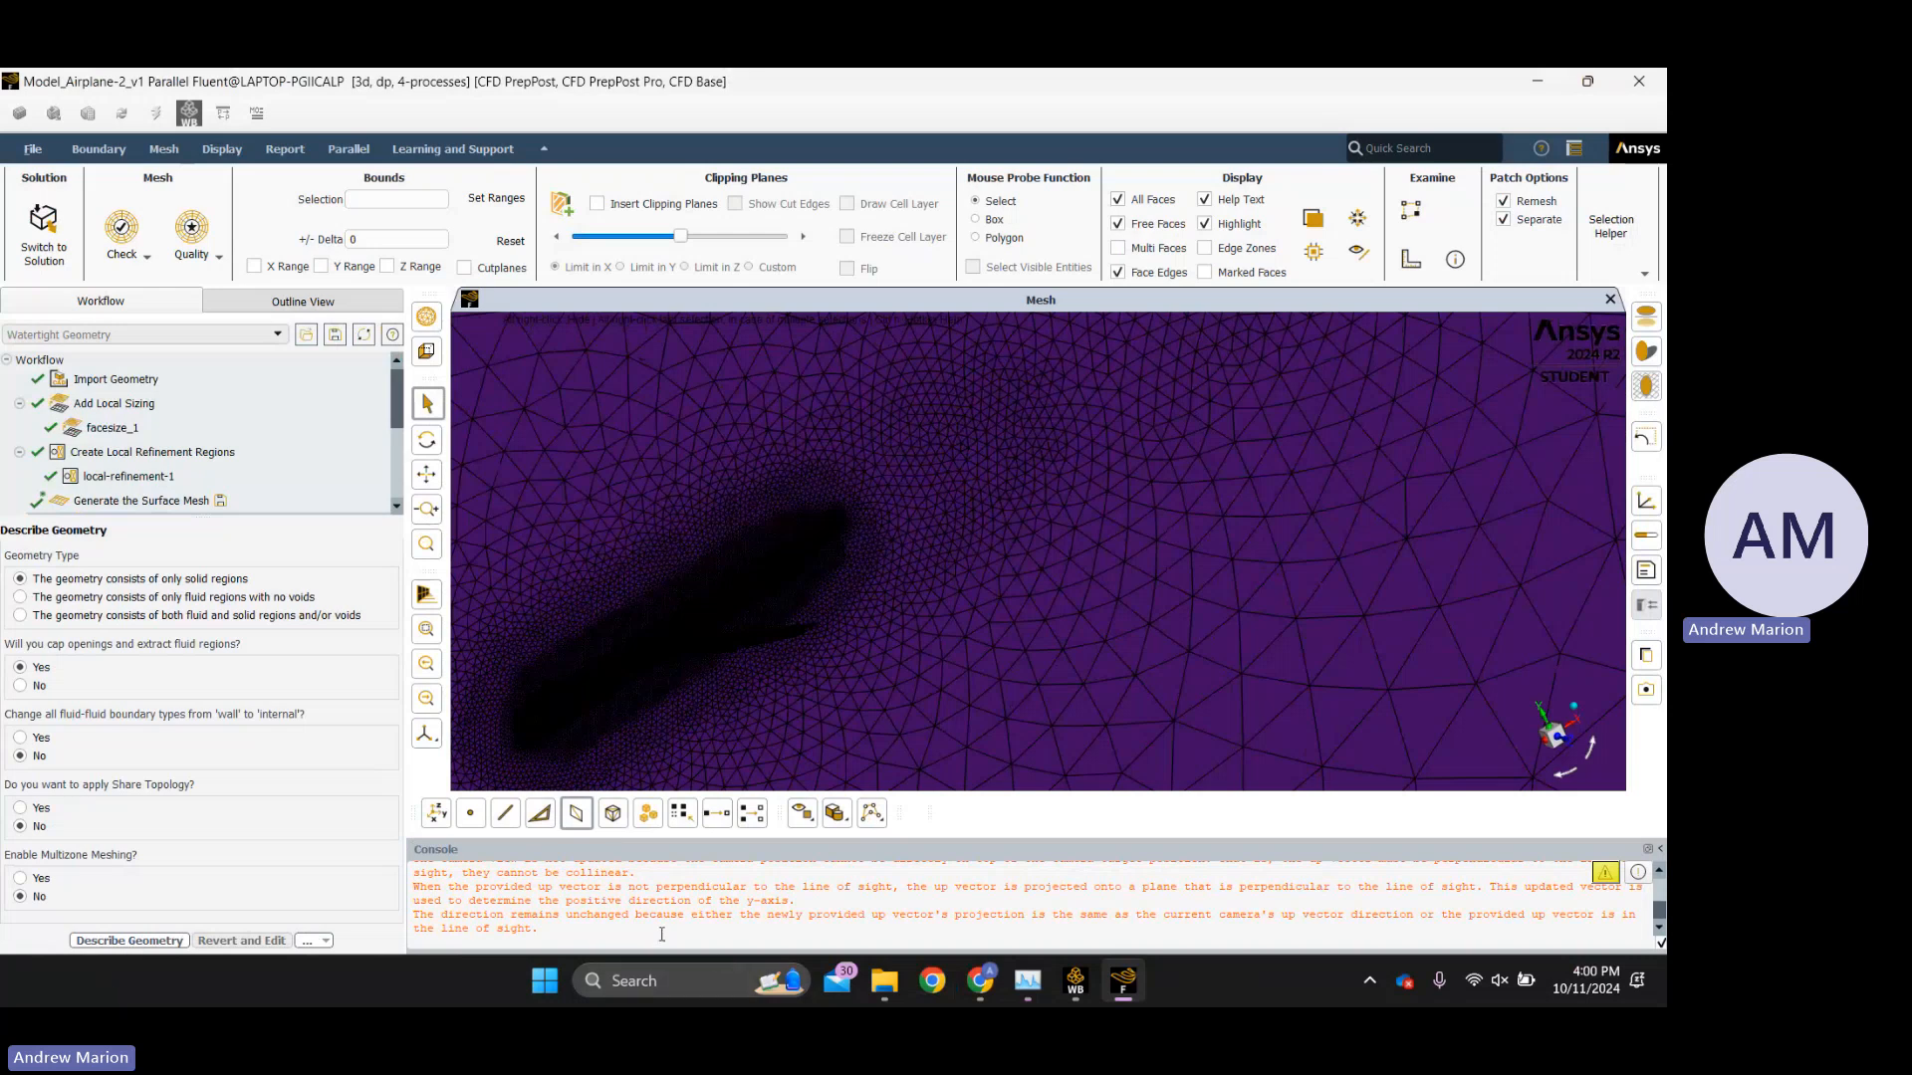
Hide the meshed farfield zone to expose the surface mesh around the airplane.
{"action": "scroll", "coordinate": [632, 922], "scroll_direction": "up", "scroll_amount": 2}
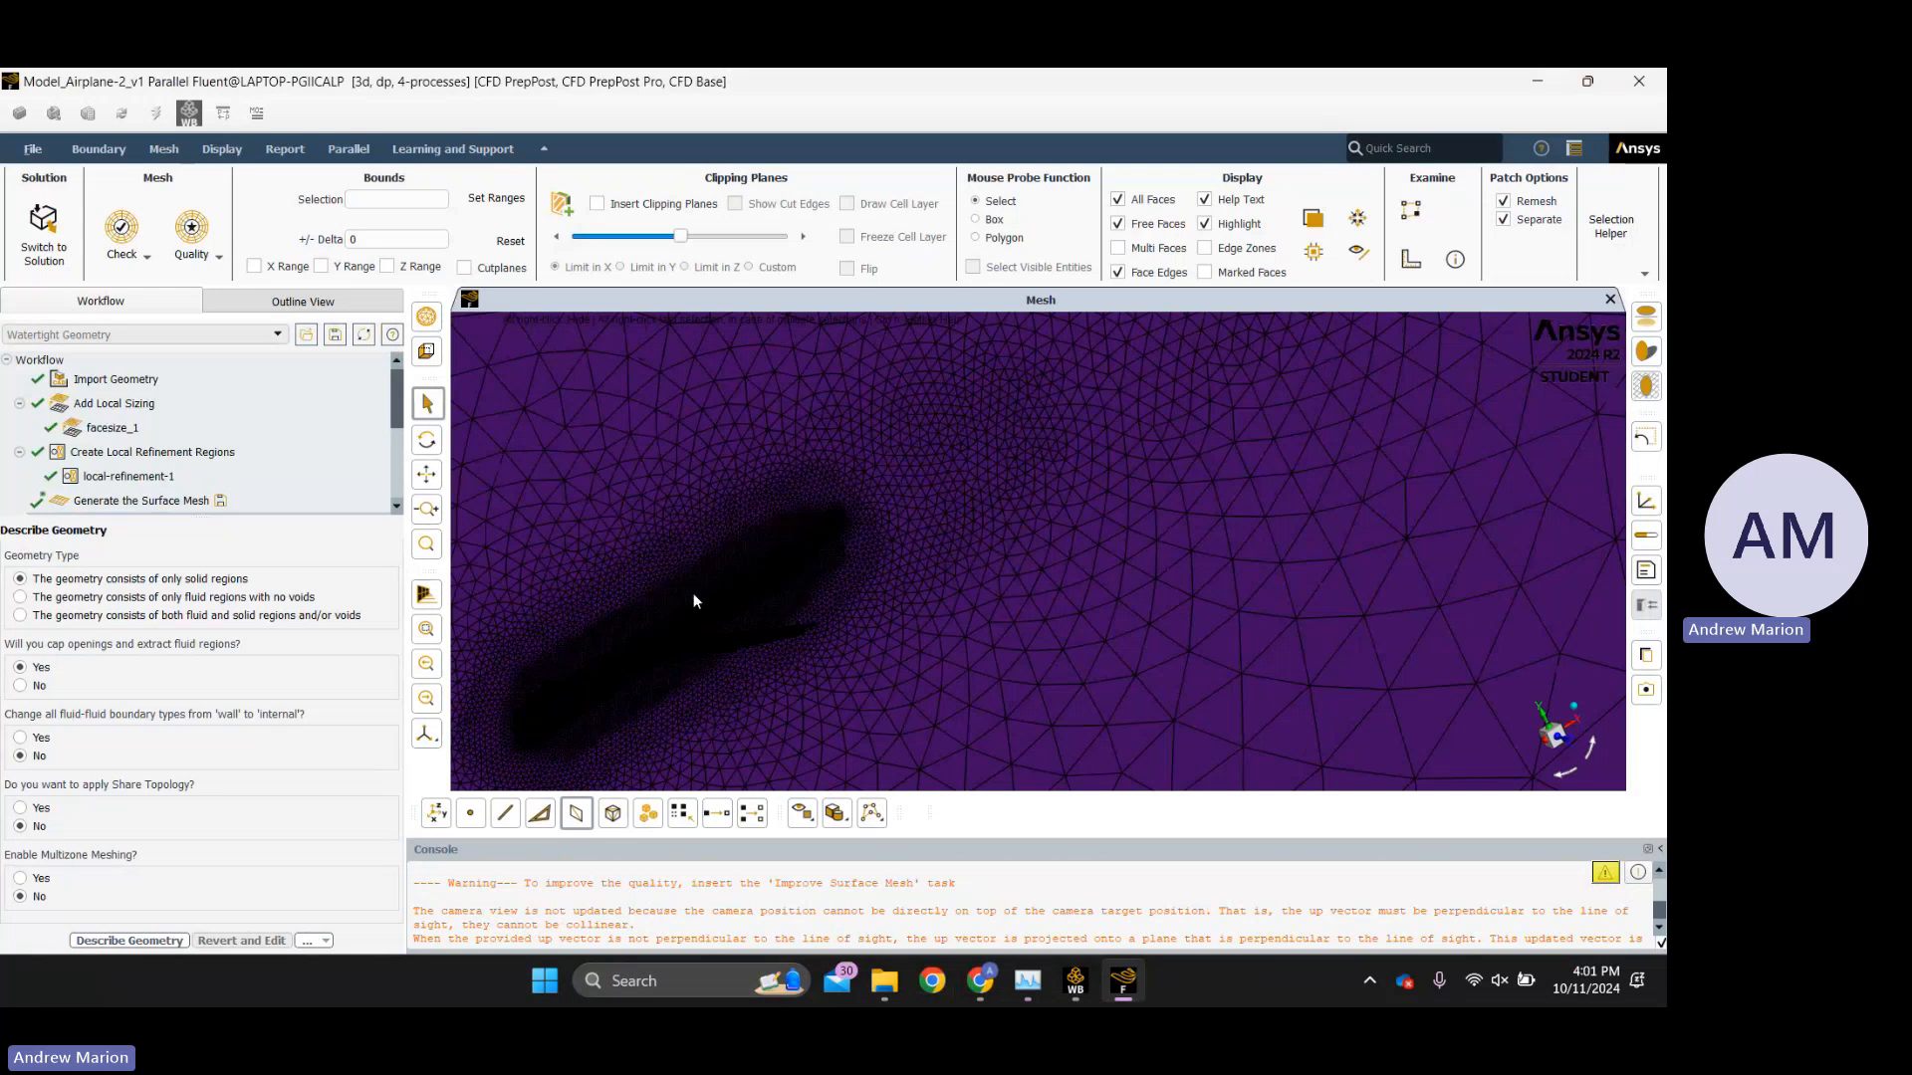
{"action": "scroll", "coordinate": [760, 564], "scroll_direction": "up", "scroll_amount": 8}
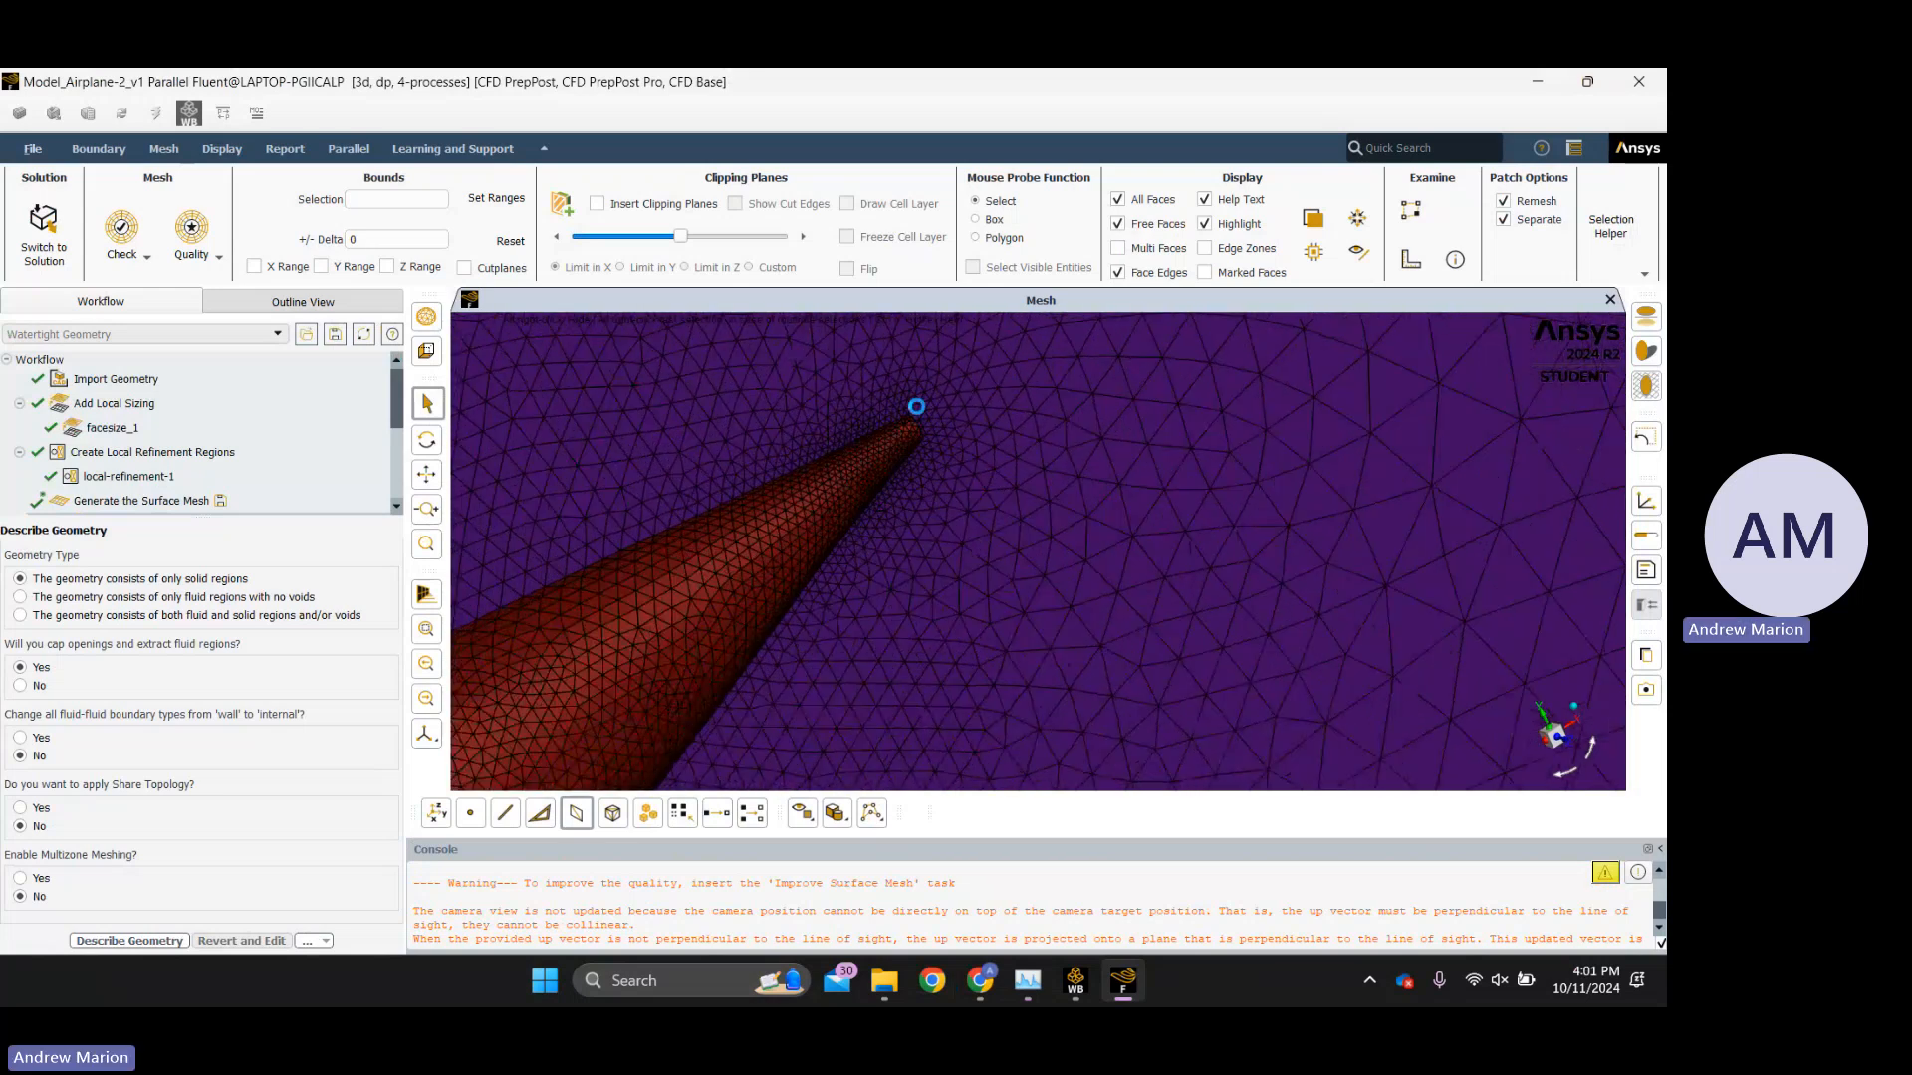
{"action": "scroll", "coordinate": [875, 438], "scroll_direction": "down", "scroll_amount": 5}
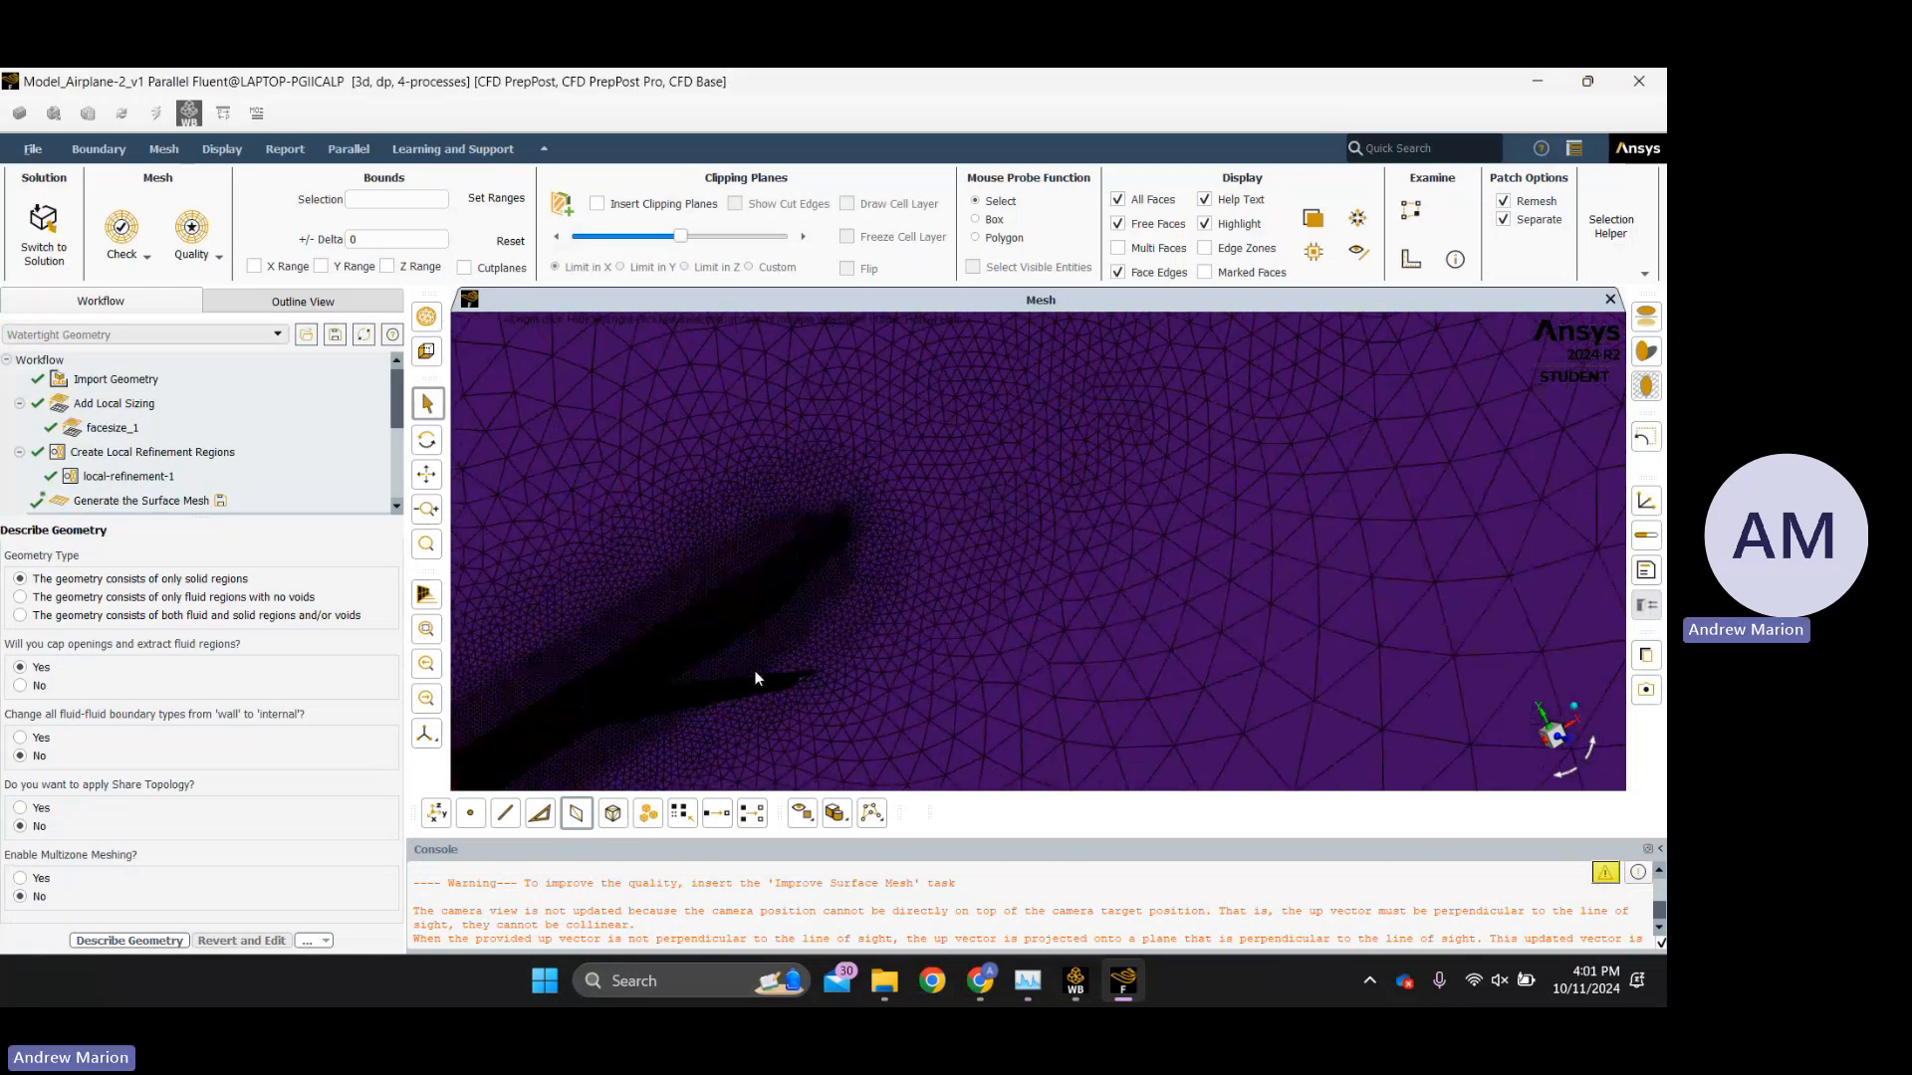
{"action": "middle_click_drag", "start_coordinate": [754, 673], "coordinate": [1039, 653]}
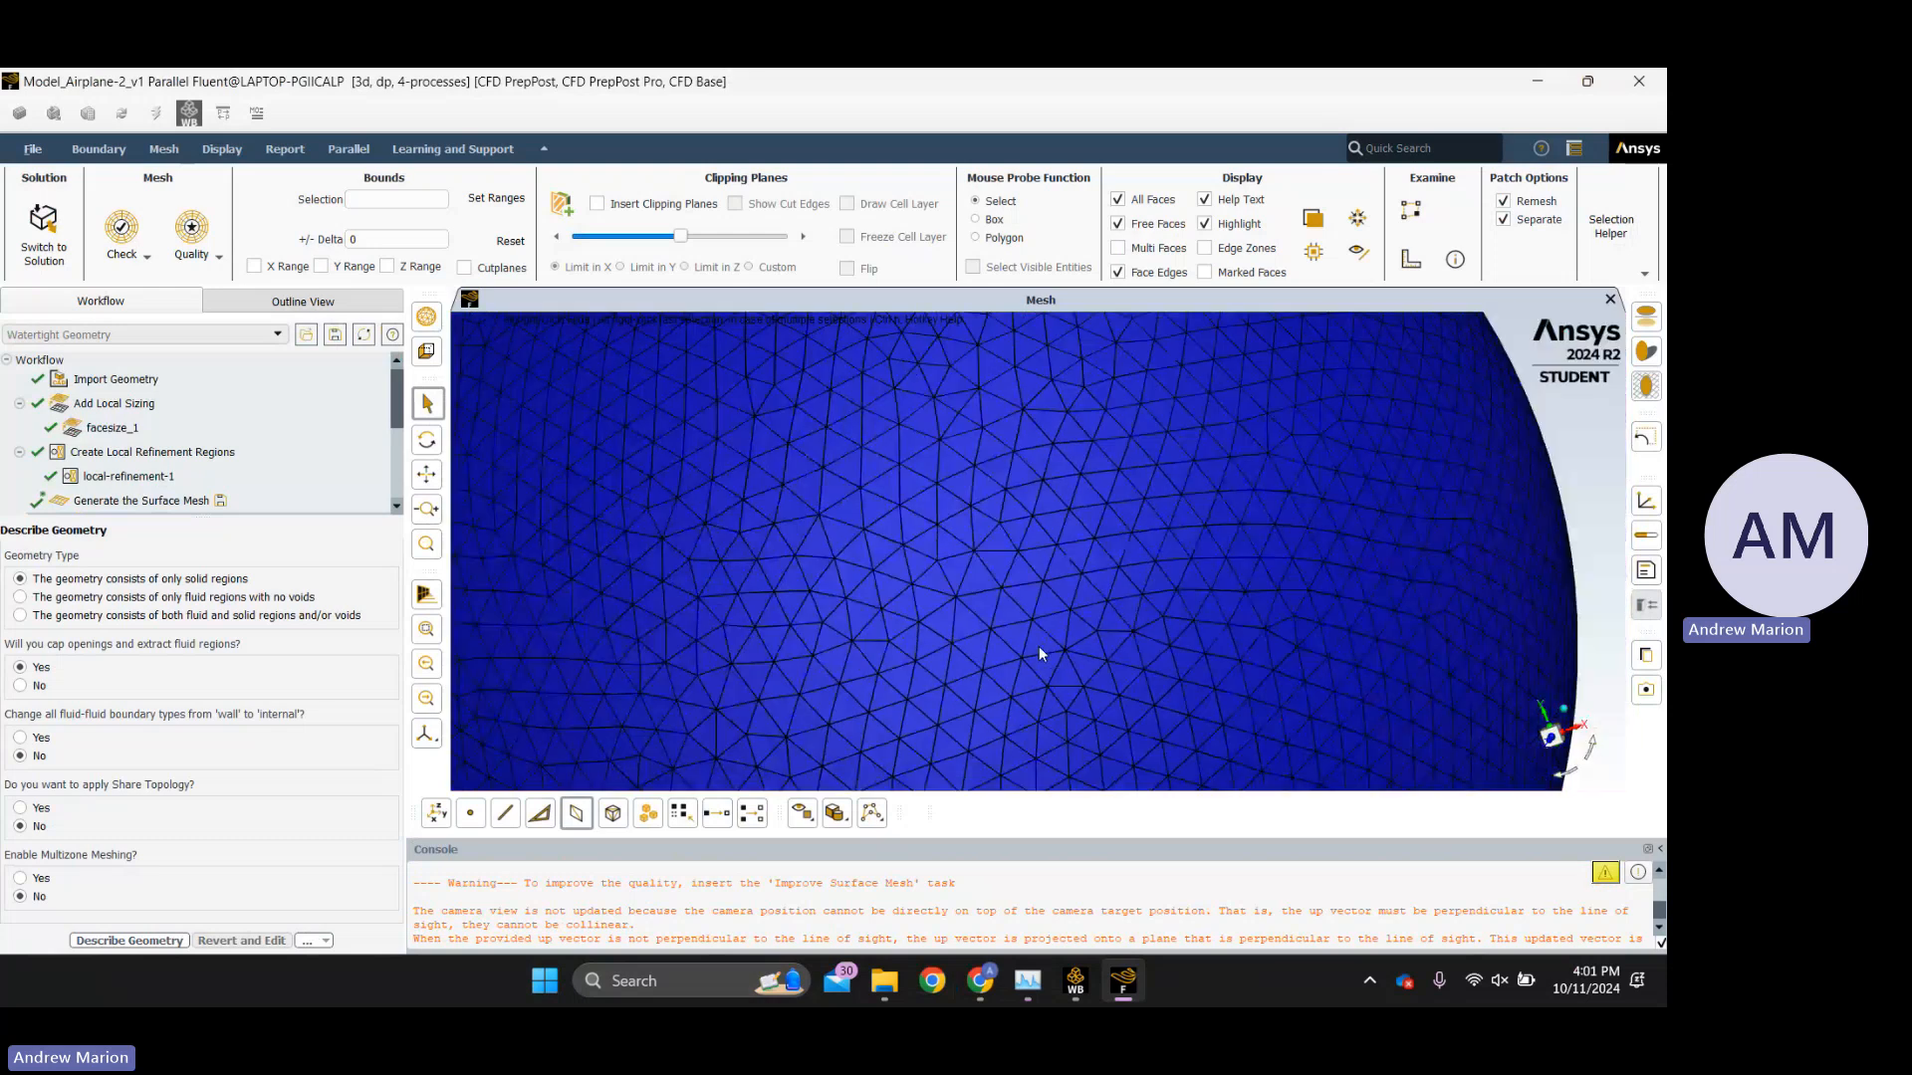
{"action": "scroll", "coordinate": [1038, 647], "scroll_direction": "down", "scroll_amount": 5}
{"action": "left_click", "coordinate": [1032, 638]}
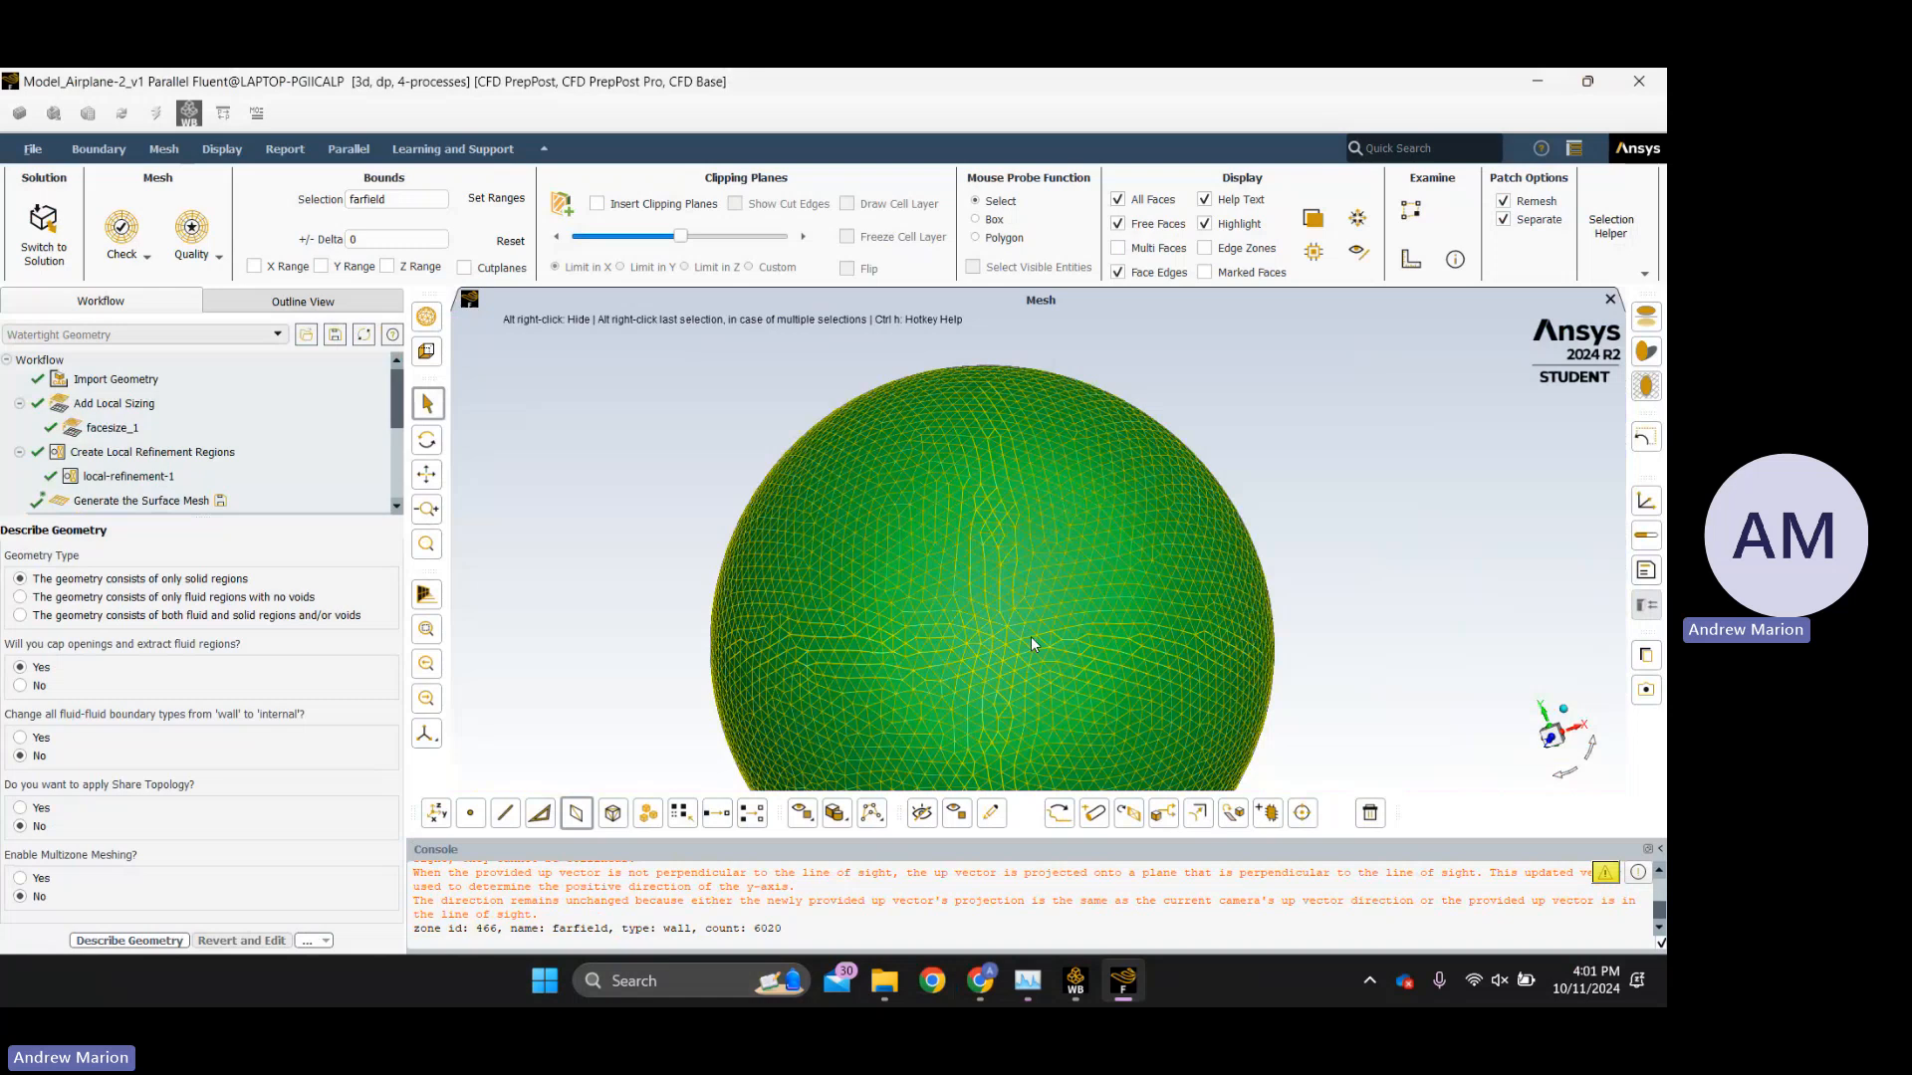
{"action": "left_click", "coordinate": [922, 813]}
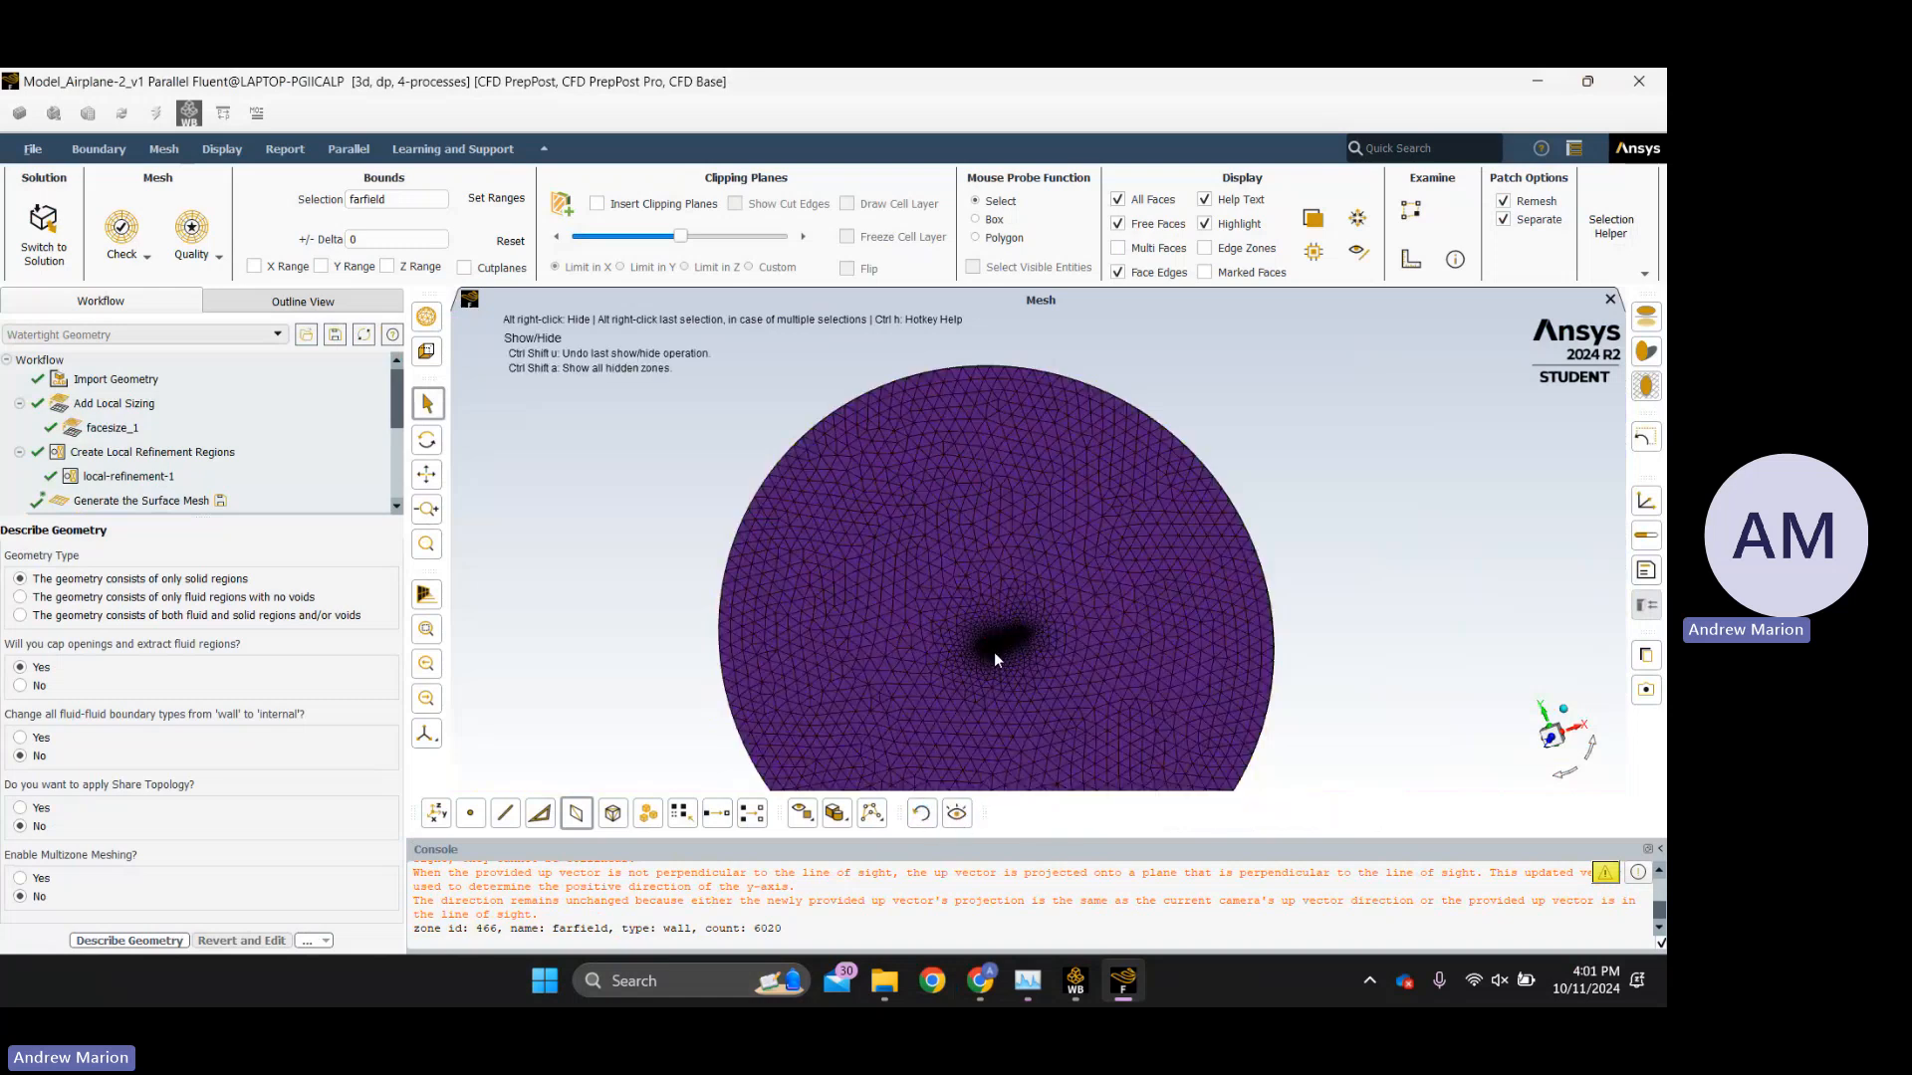
Examine the surface mesh refinement around the airplane and in the wake region behind it.
{"action": "scroll", "coordinate": [990, 657], "scroll_direction": "up", "scroll_amount": 6}
{"action": "scroll", "coordinate": [946, 607], "scroll_direction": "up", "scroll_amount": 8}
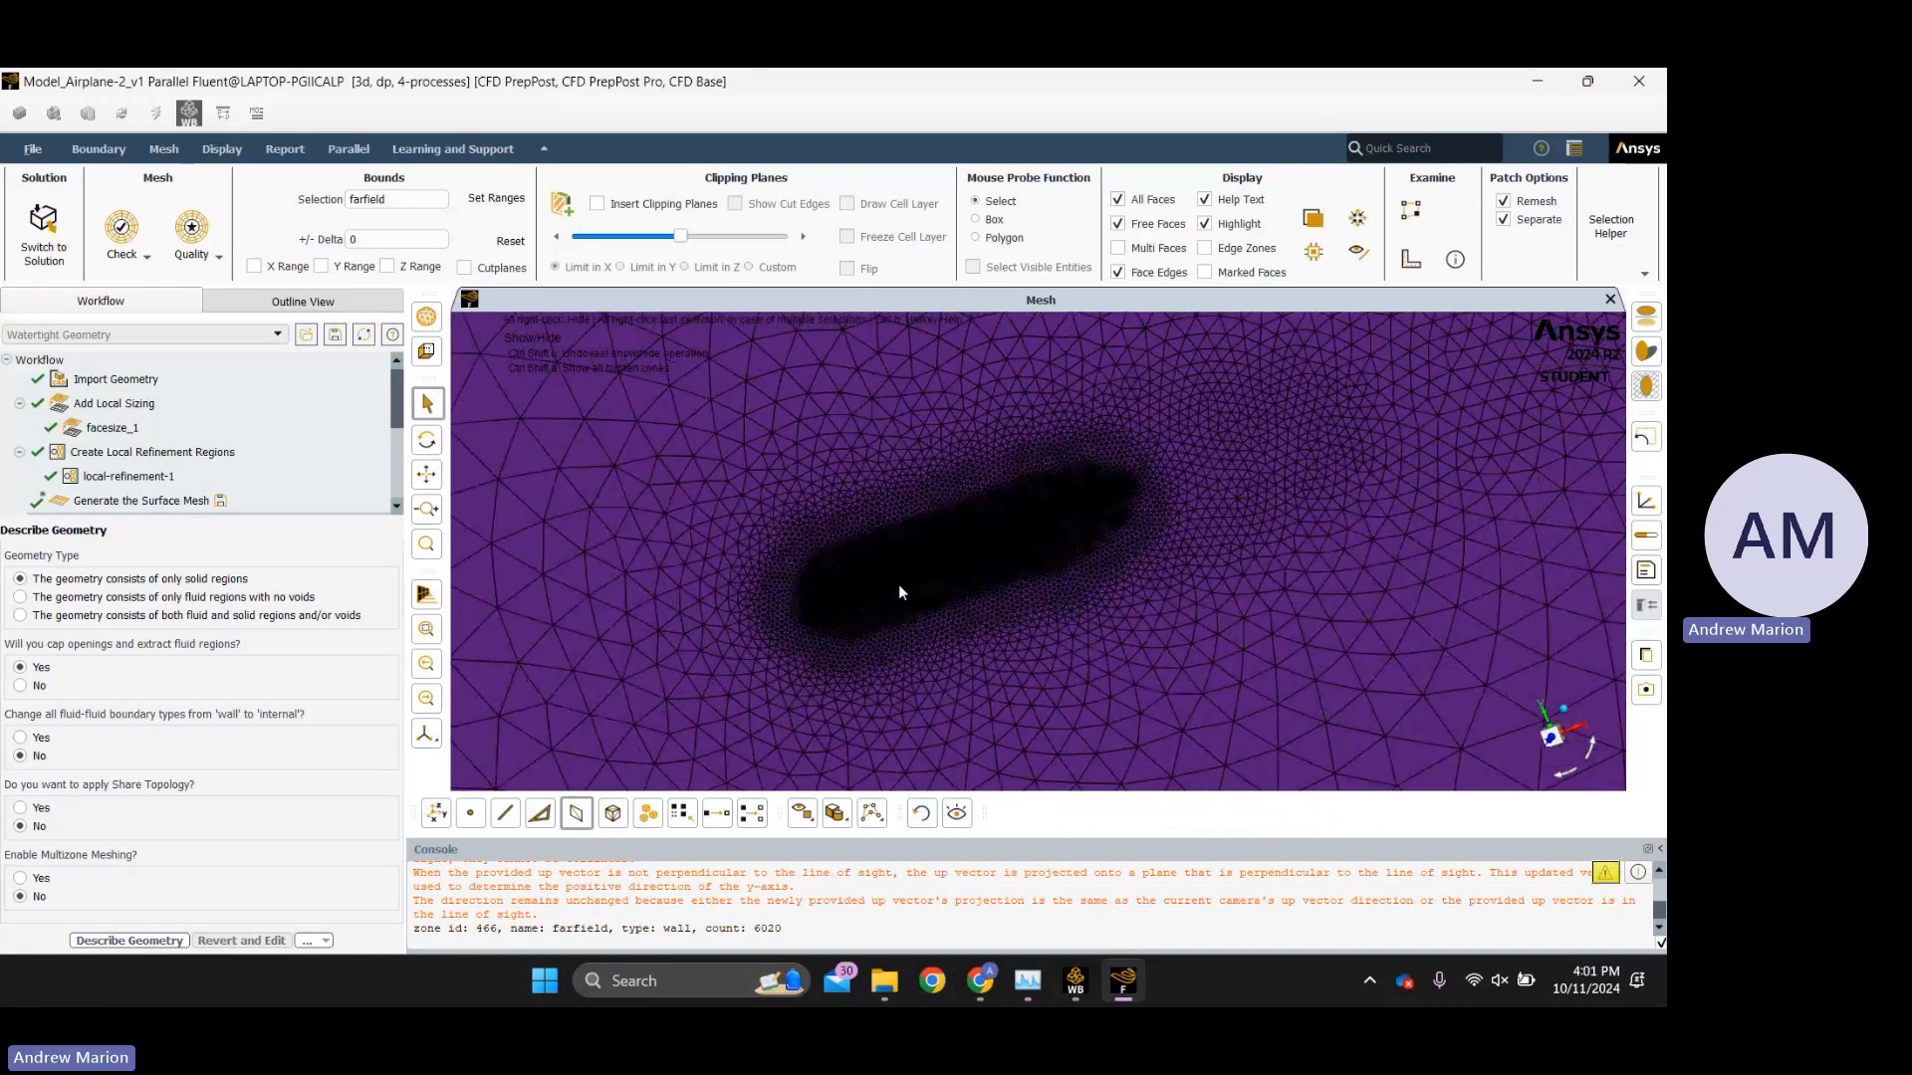
{"action": "scroll", "coordinate": [832, 590], "scroll_direction": "up", "scroll_amount": 10}
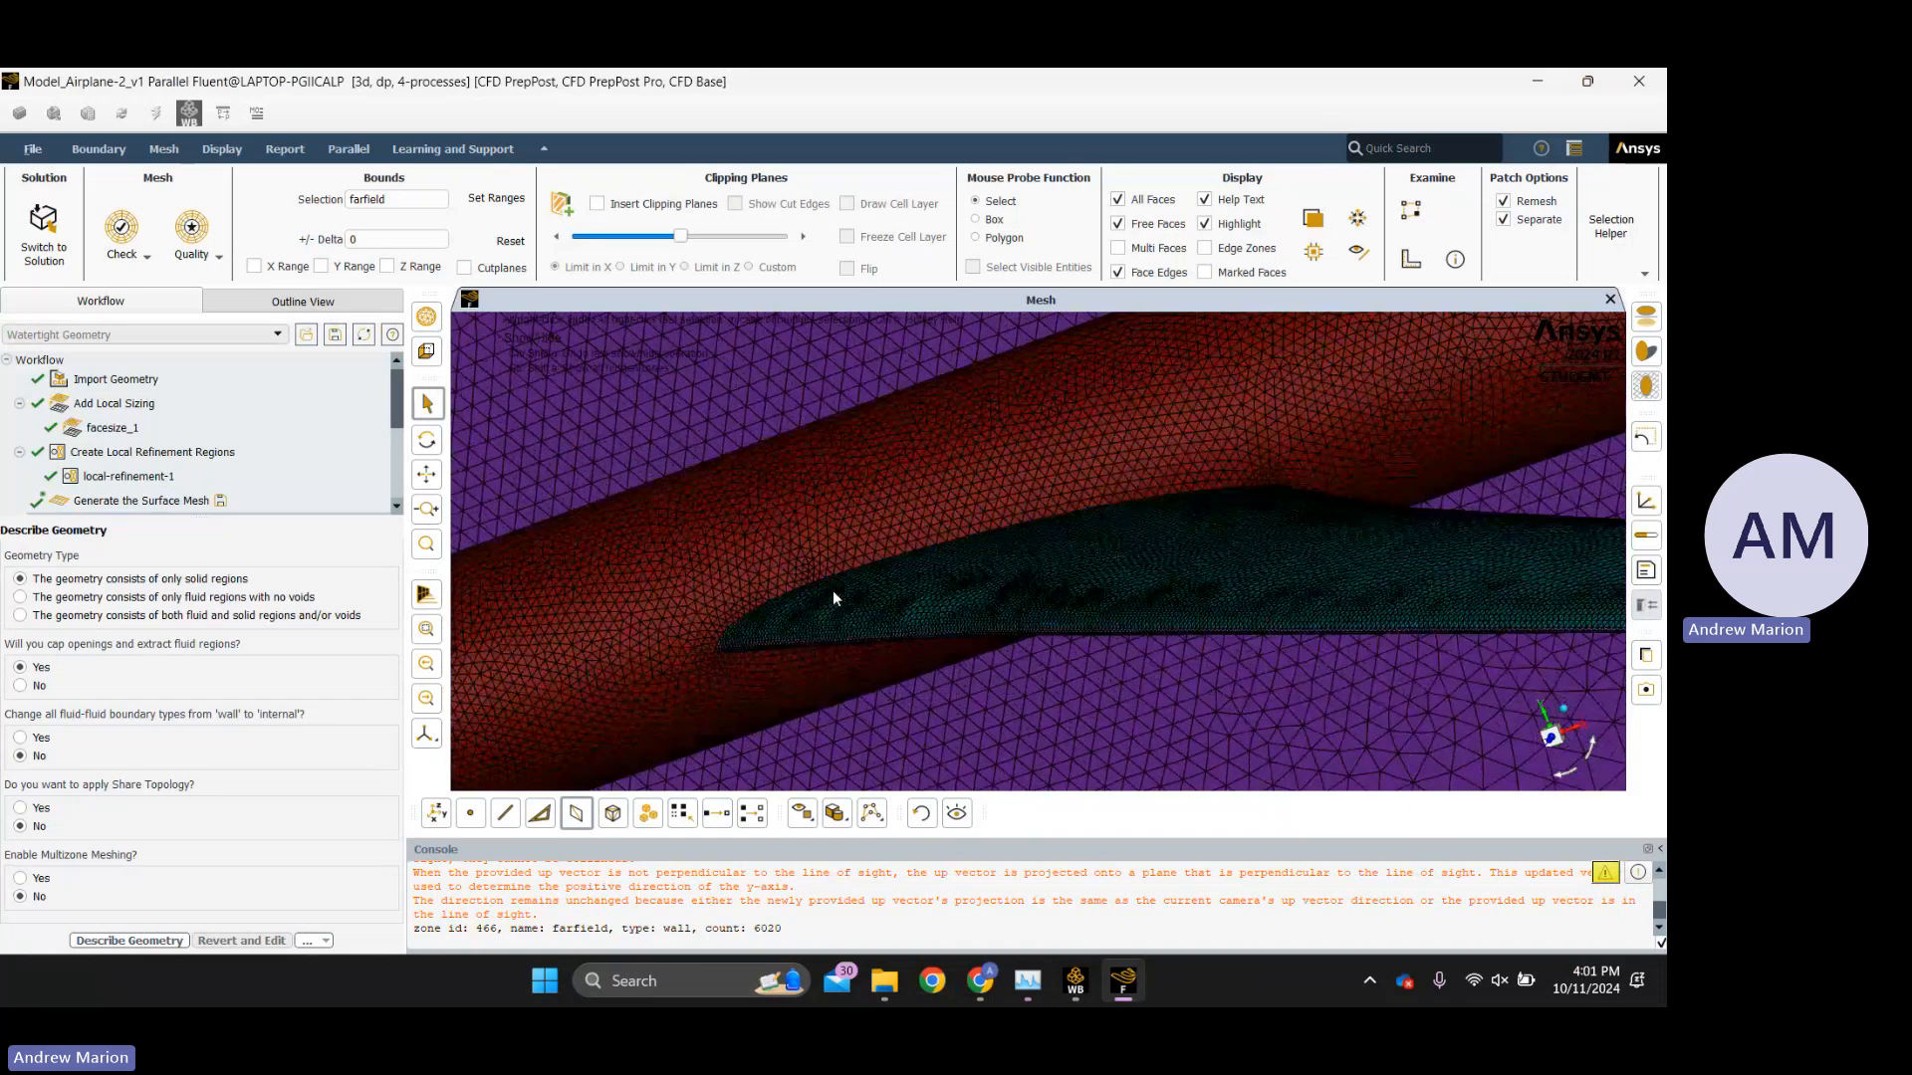
{"action": "scroll", "coordinate": [664, 642], "scroll_direction": "down", "scroll_amount": 10}
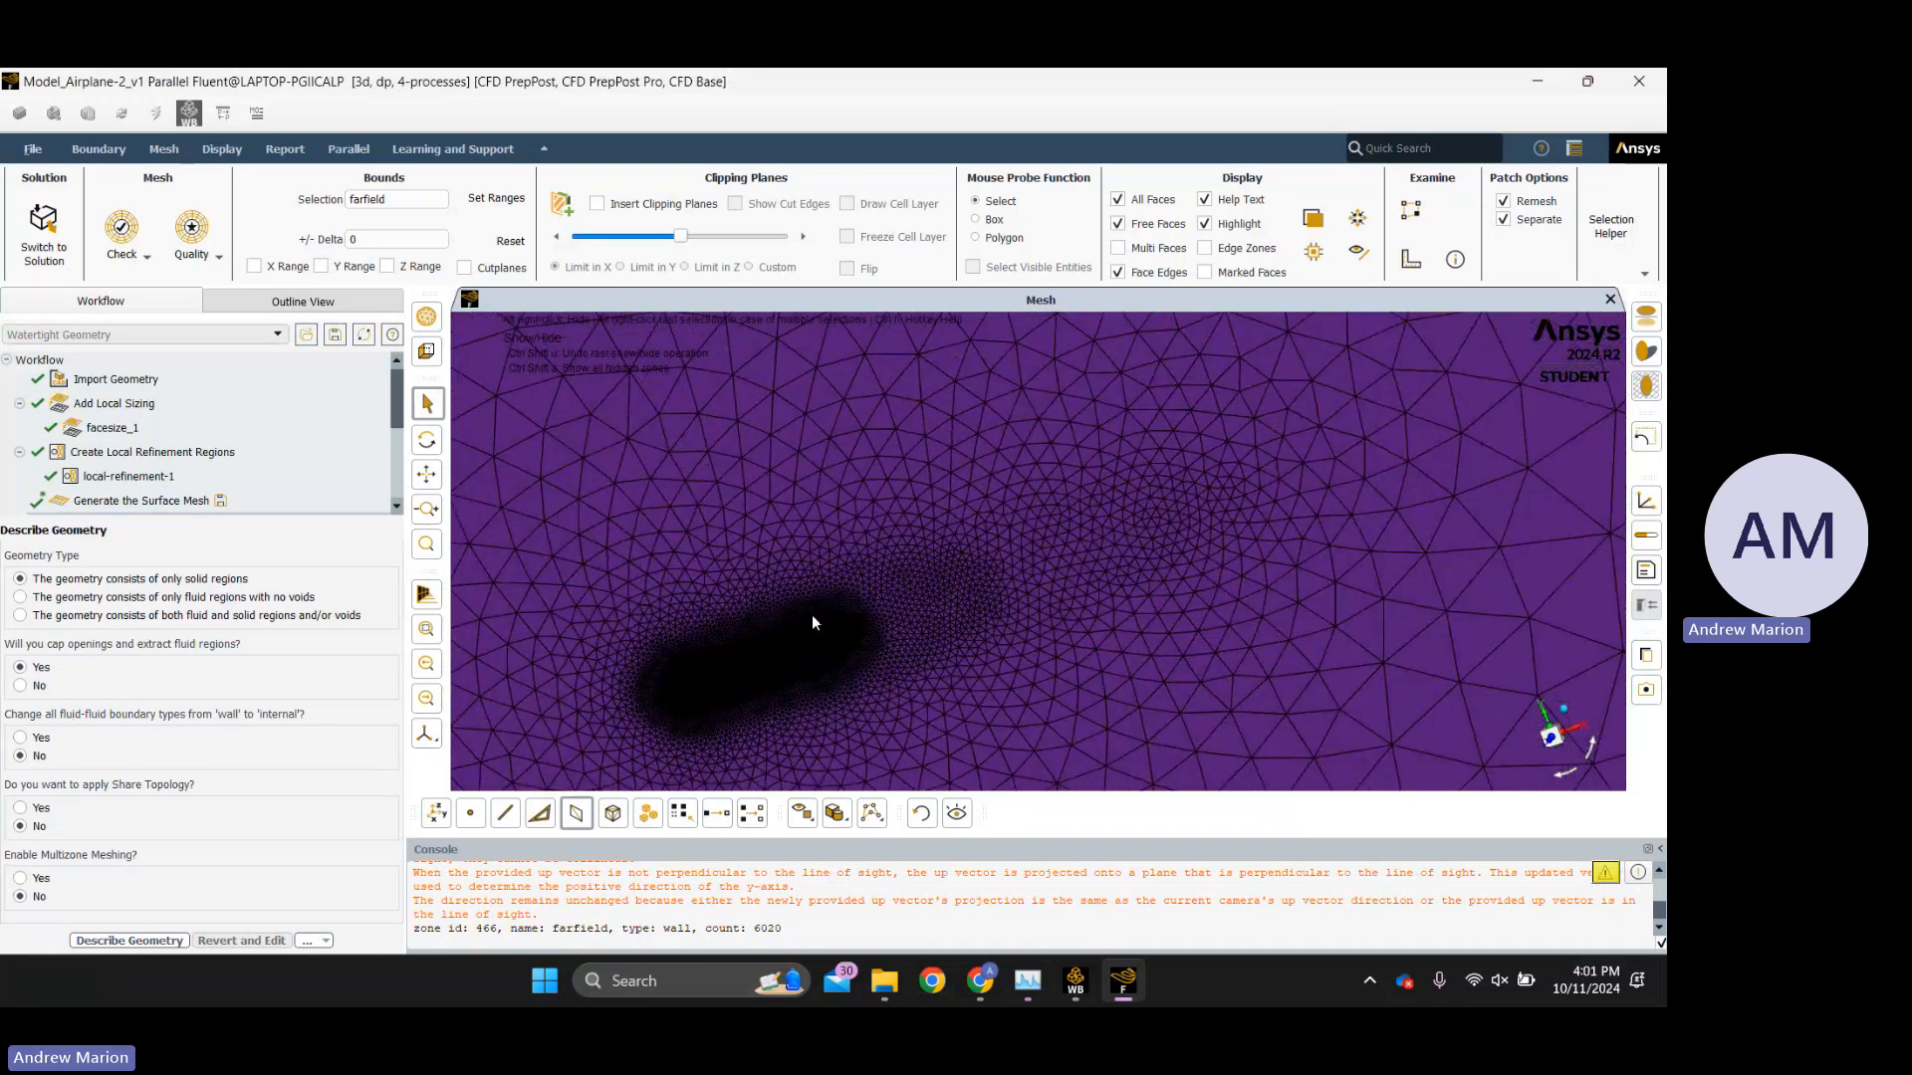
{"action": "middle_click_drag", "start_coordinate": [811, 613], "coordinate": [954, 517], "text": "ctrl"}
{"action": "scroll", "coordinate": [949, 535], "scroll_direction": "down", "scroll_amount": 2}
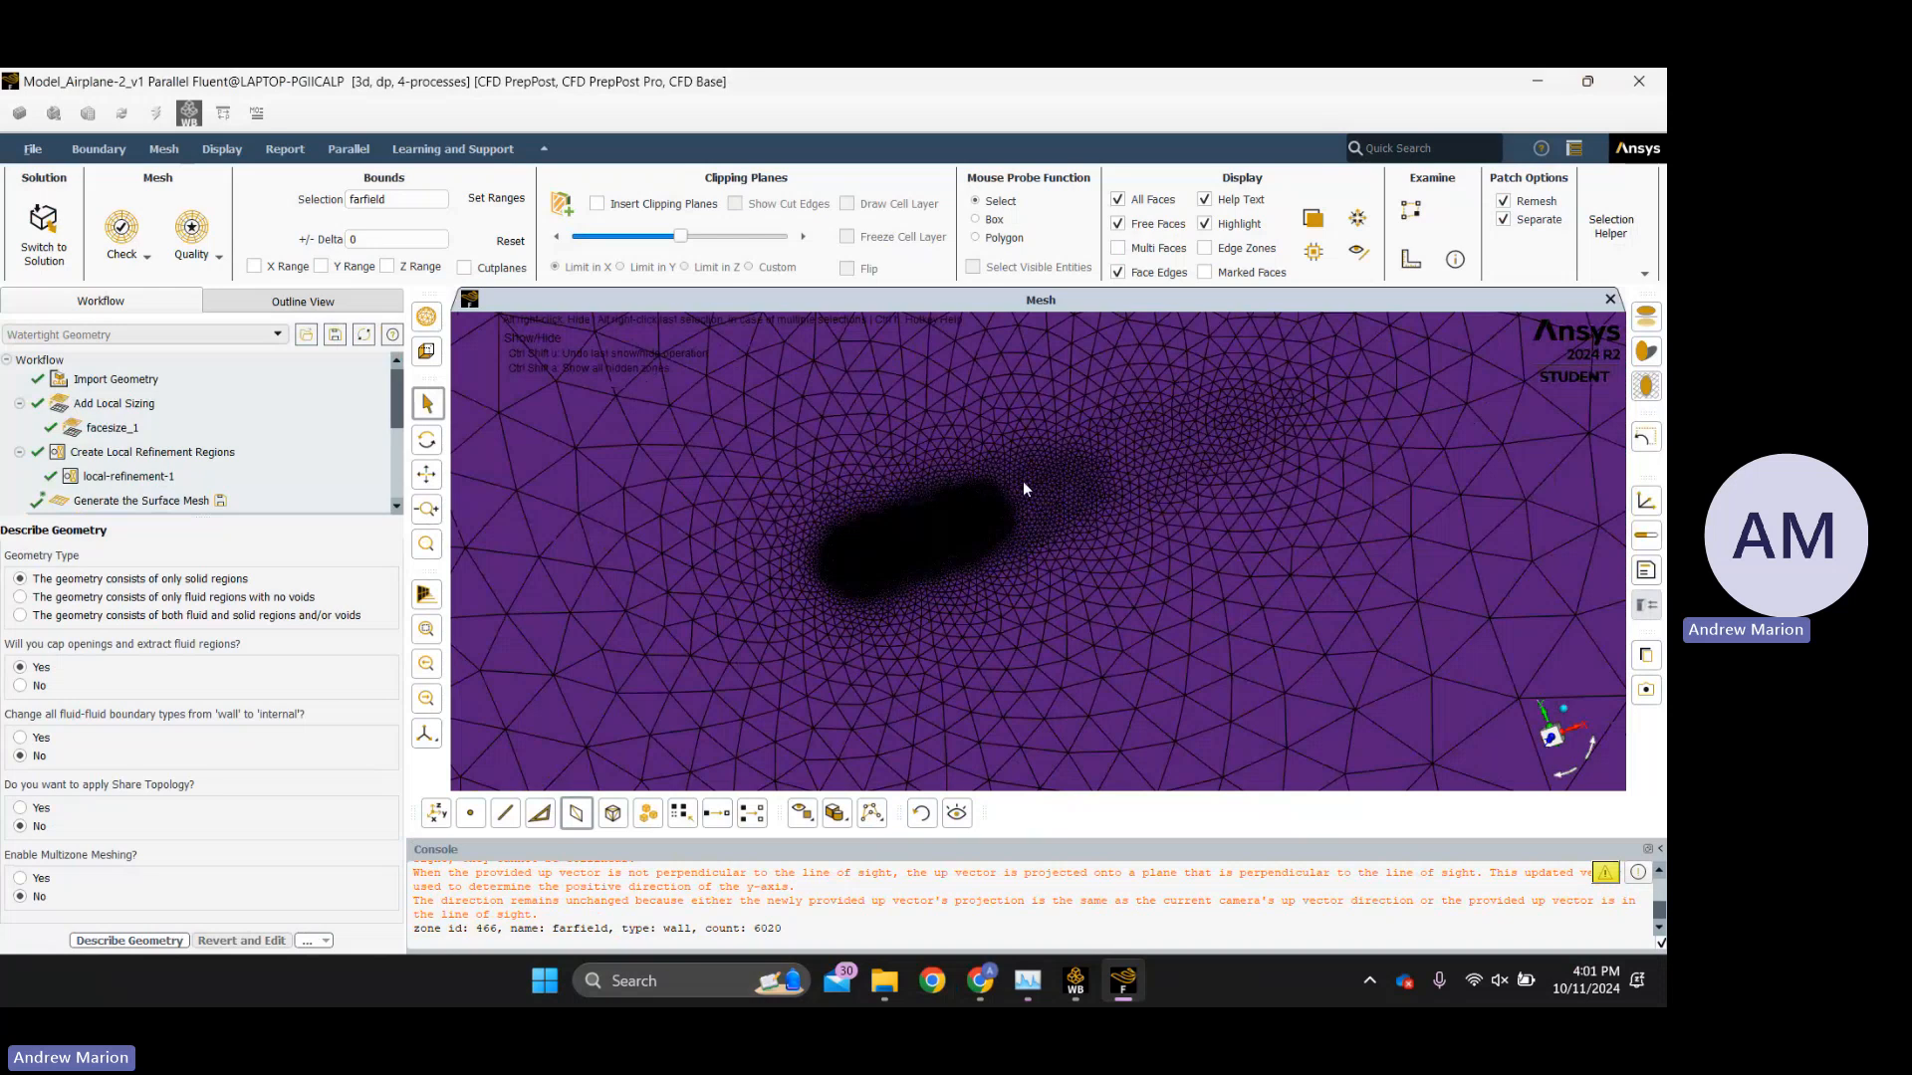
Examine the surface mesh on the wing's leading edge, the fuselage nose and the tail tip.
{"action": "left_click_drag", "start_coordinate": [1025, 488], "coordinate": [879, 583]}
{"action": "scroll", "coordinate": [880, 583], "scroll_direction": "up", "scroll_amount": 10}
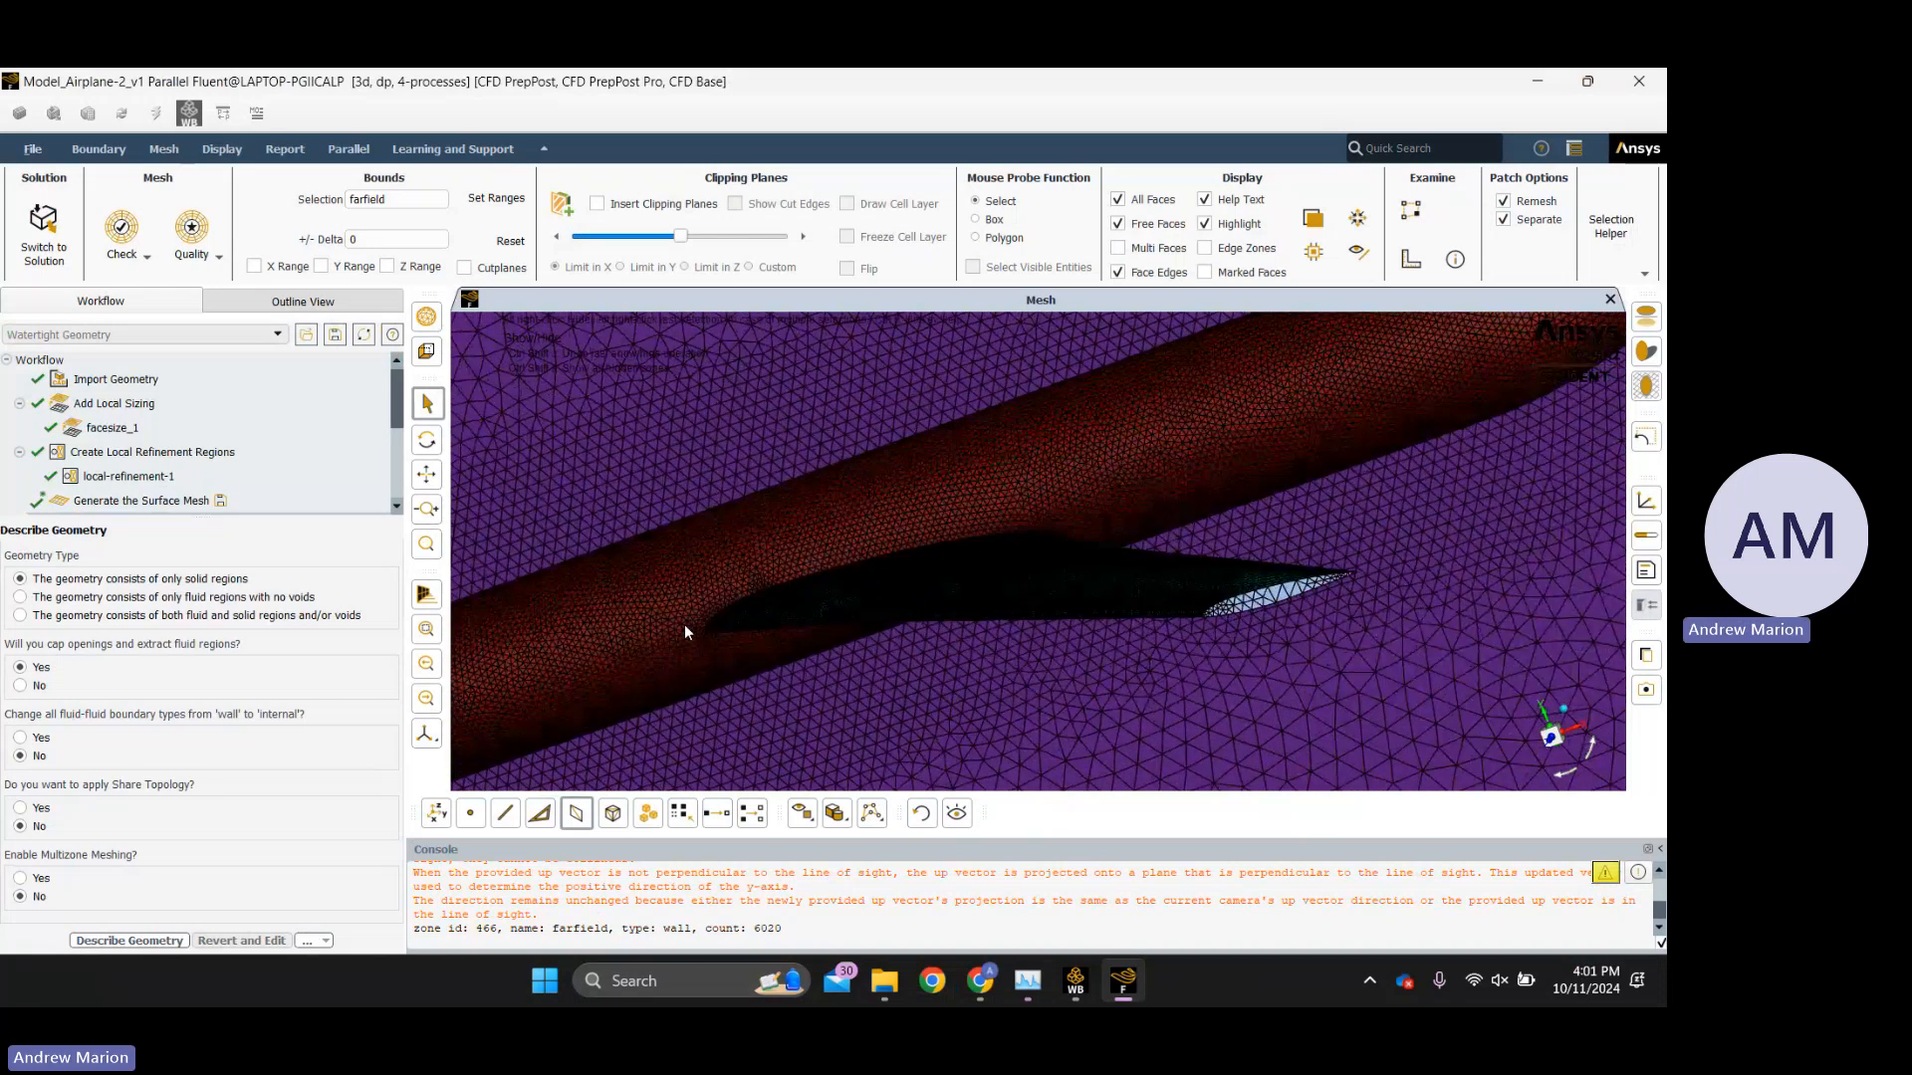
{"action": "scroll", "coordinate": [706, 637], "scroll_direction": "up", "scroll_amount": 3}
{"action": "scroll", "coordinate": [795, 659], "scroll_direction": "up", "scroll_amount": 2}
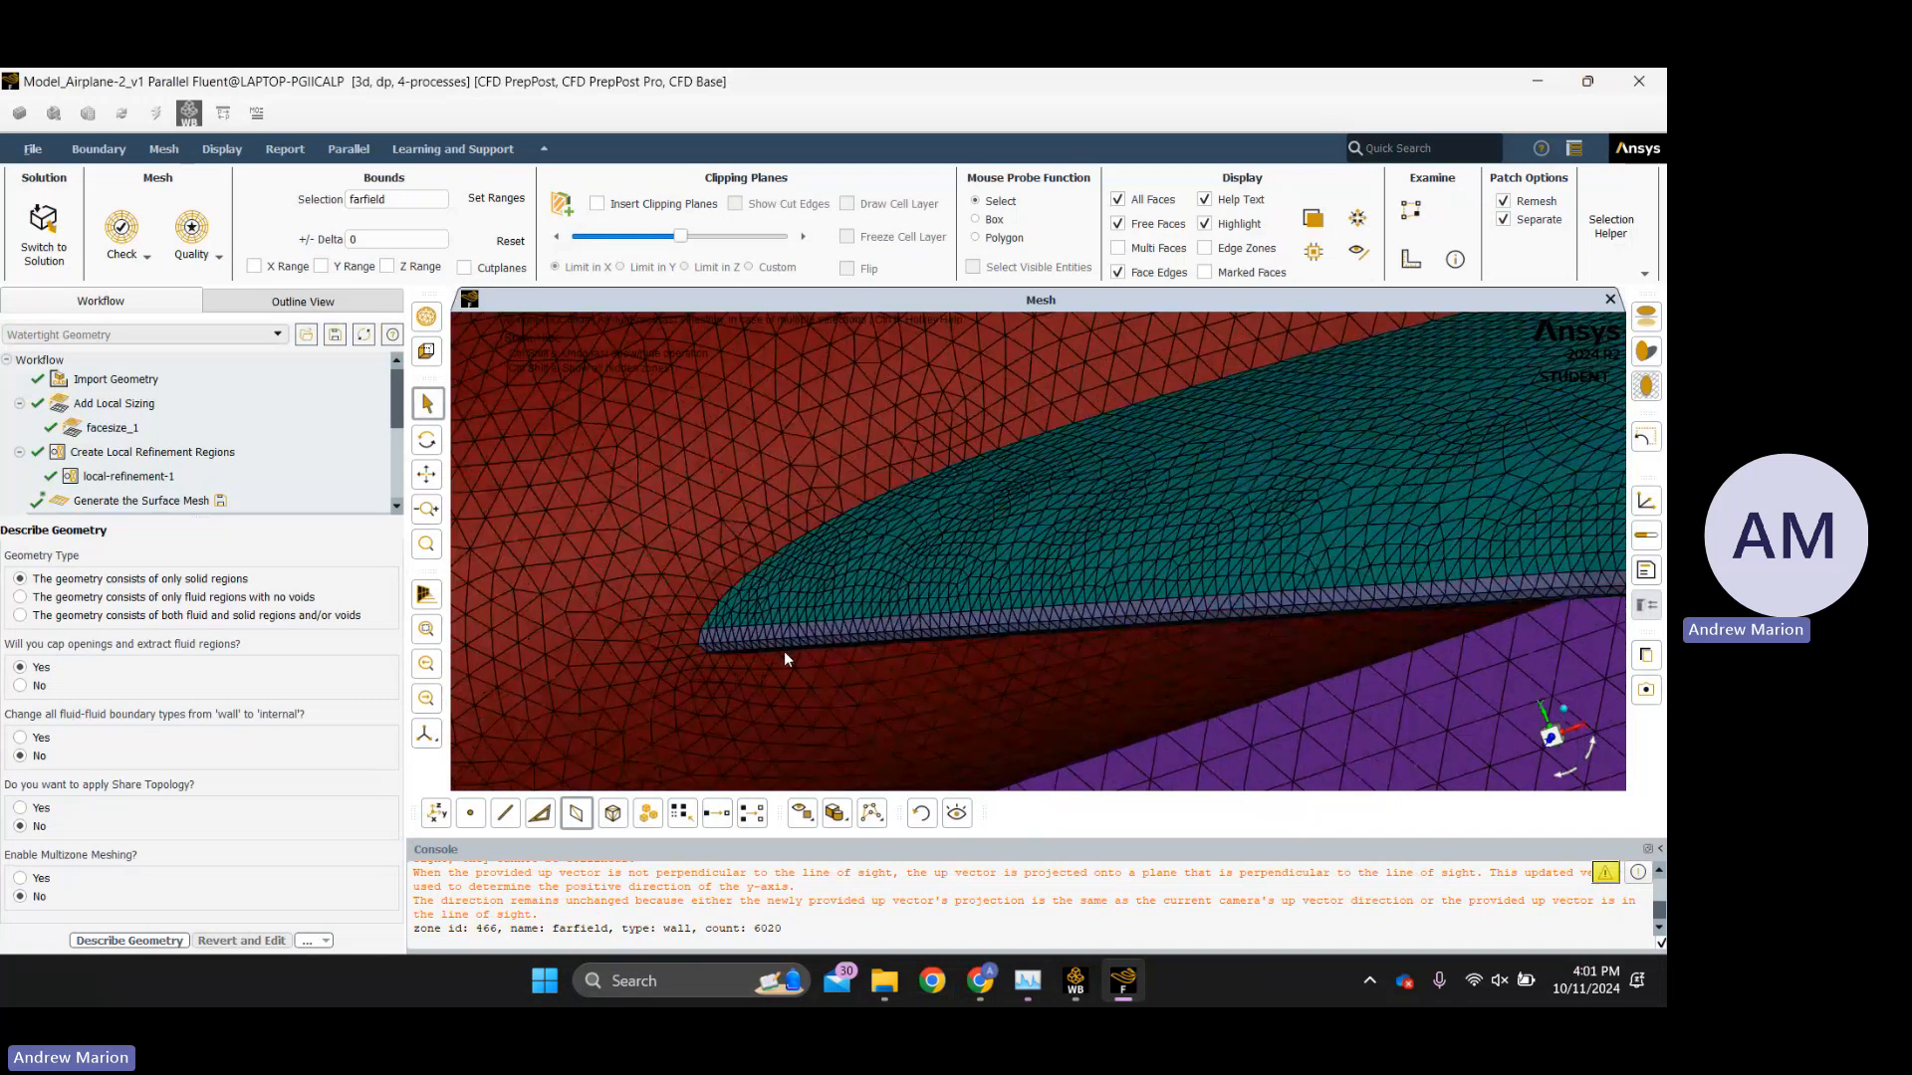
{"action": "scroll", "coordinate": [876, 648], "scroll_direction": "up", "scroll_amount": 2}
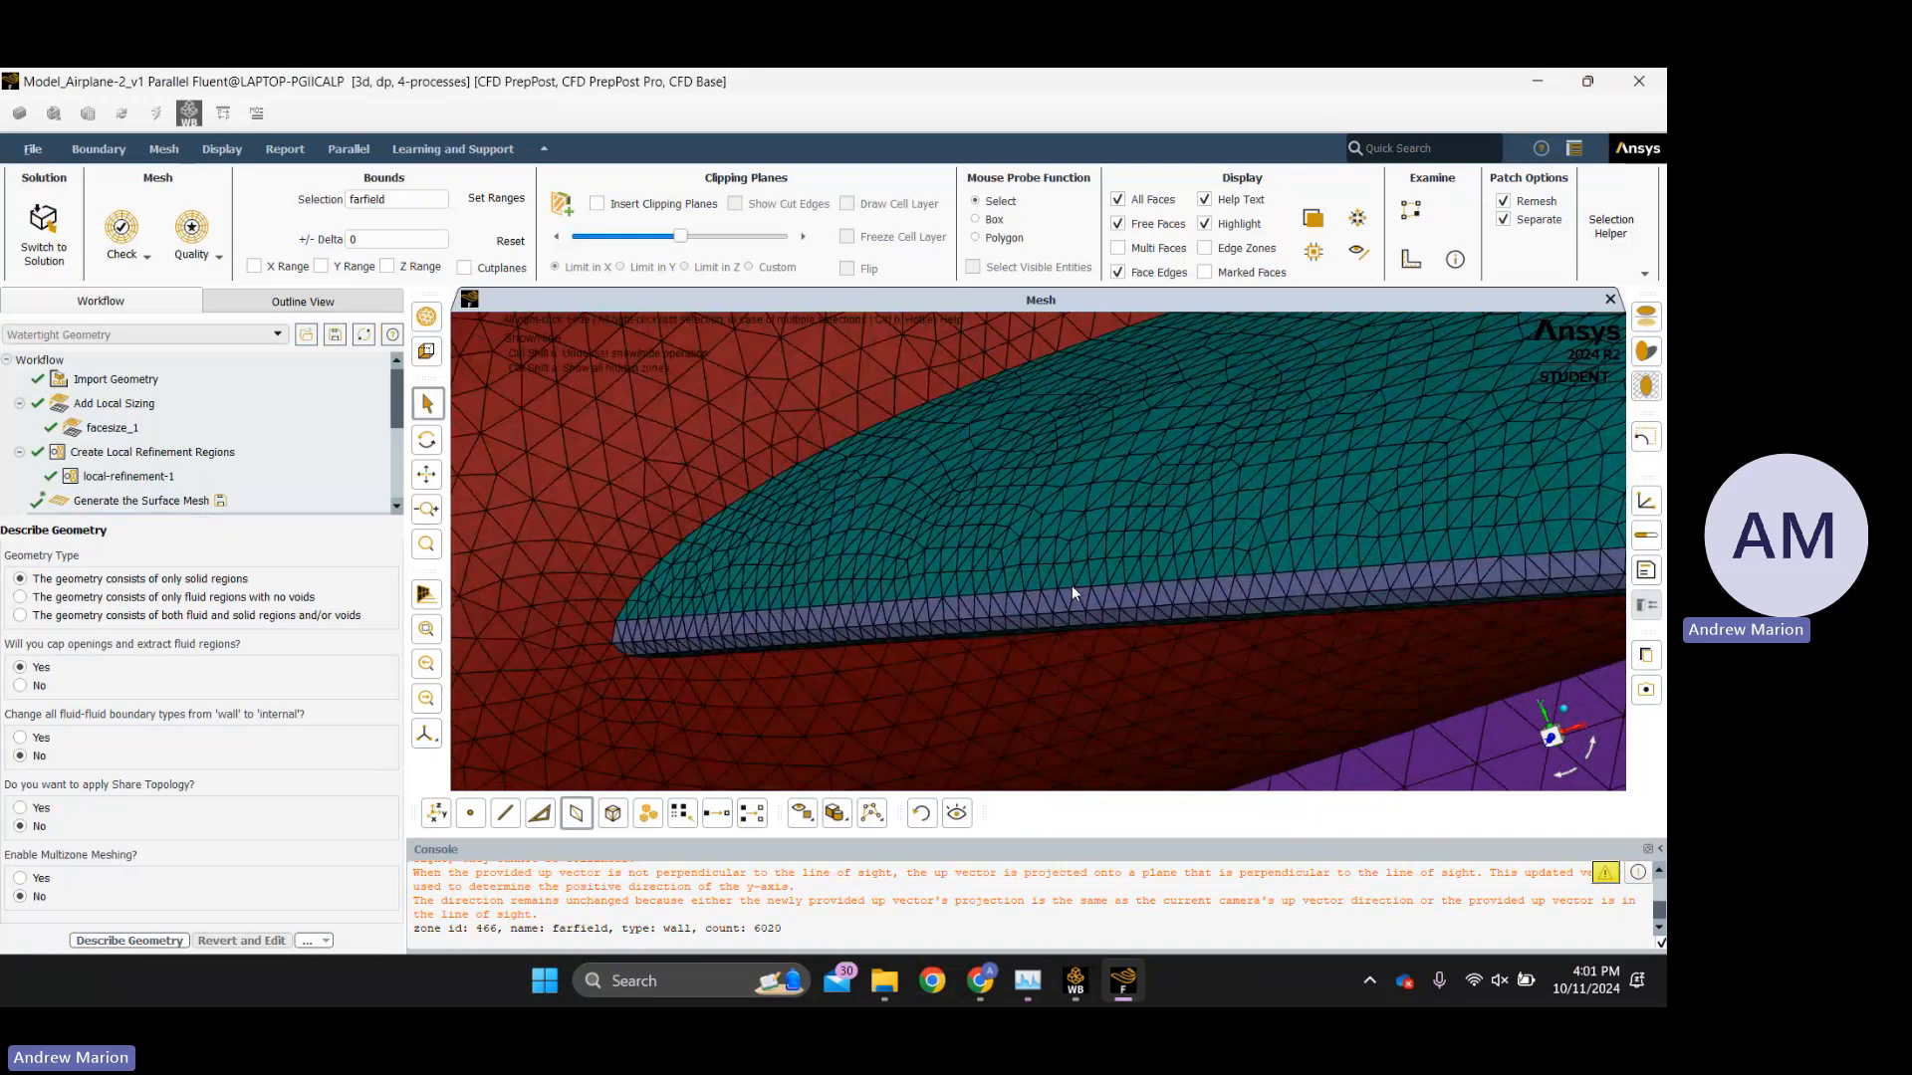
{"action": "scroll", "coordinate": [1066, 578], "scroll_direction": "down", "scroll_amount": 5}
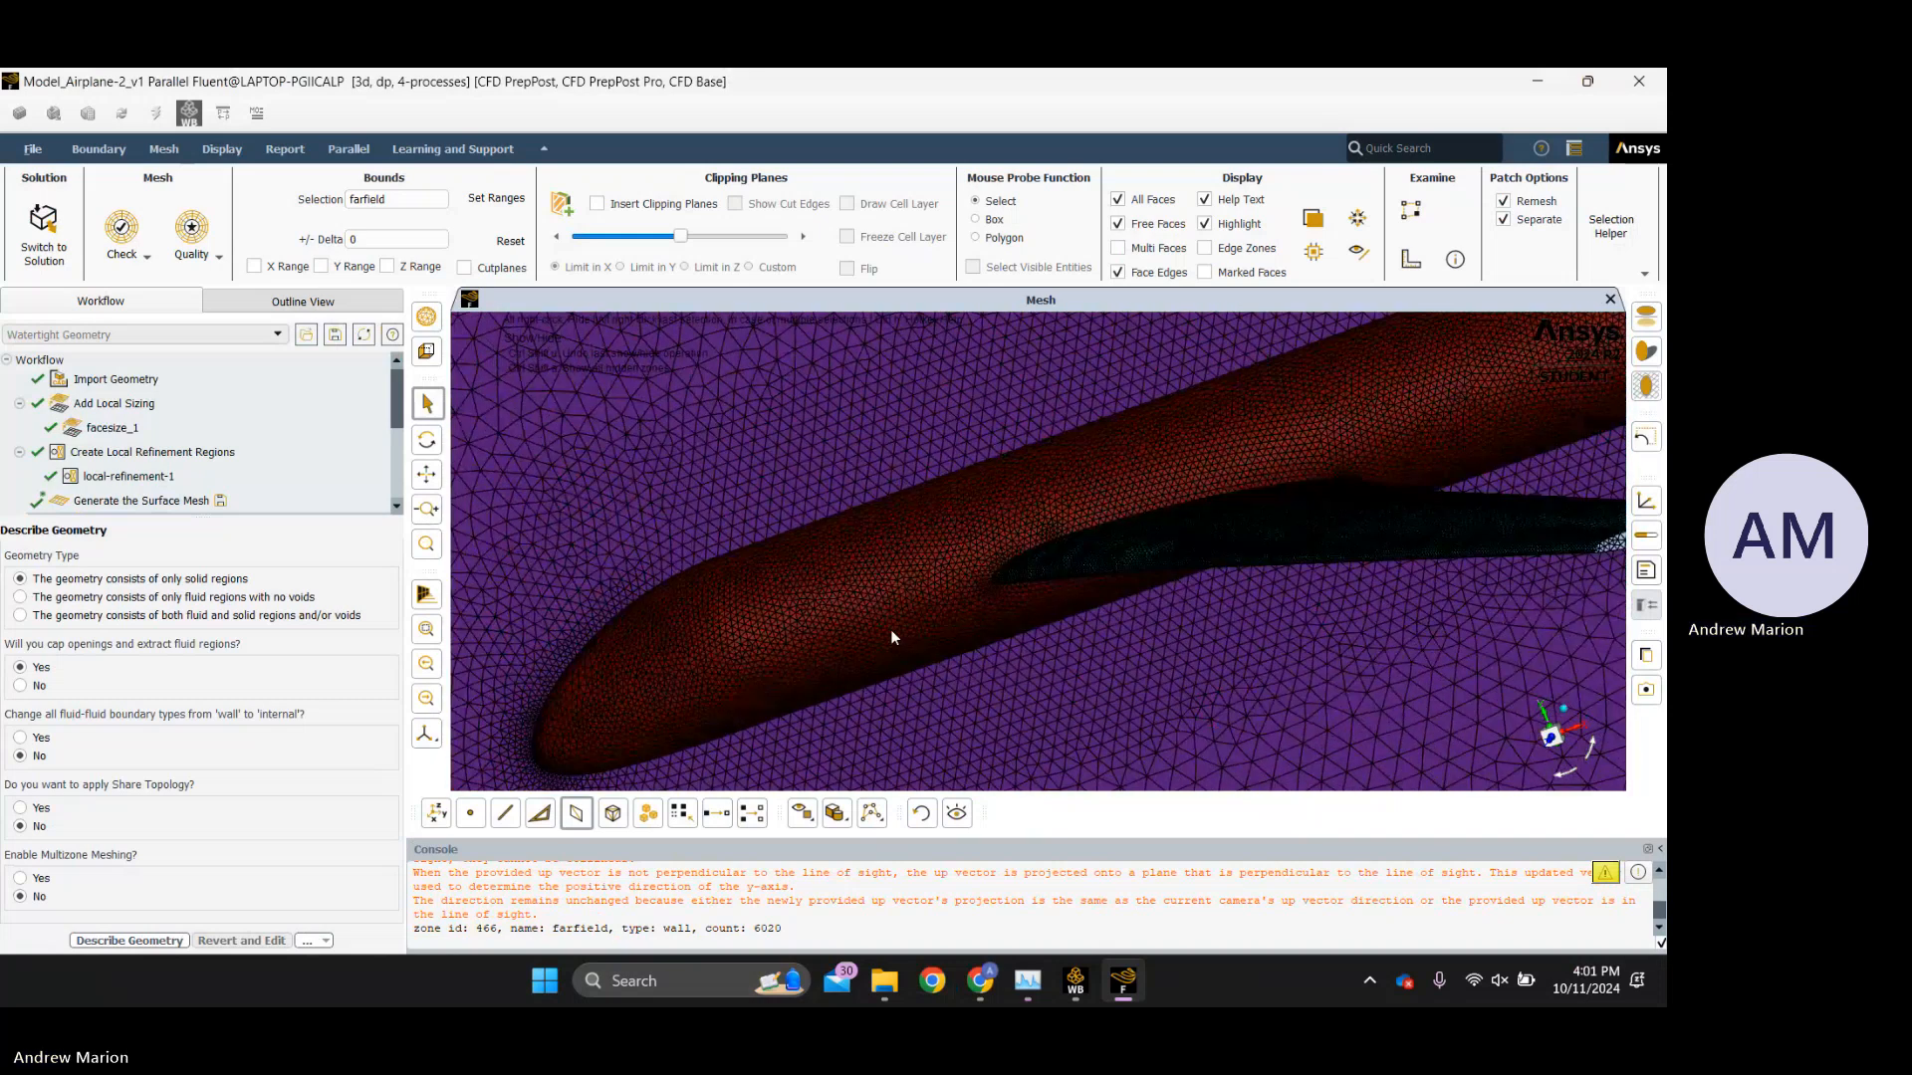
{"action": "scroll", "coordinate": [891, 629], "scroll_direction": "down", "scroll_amount": 5}
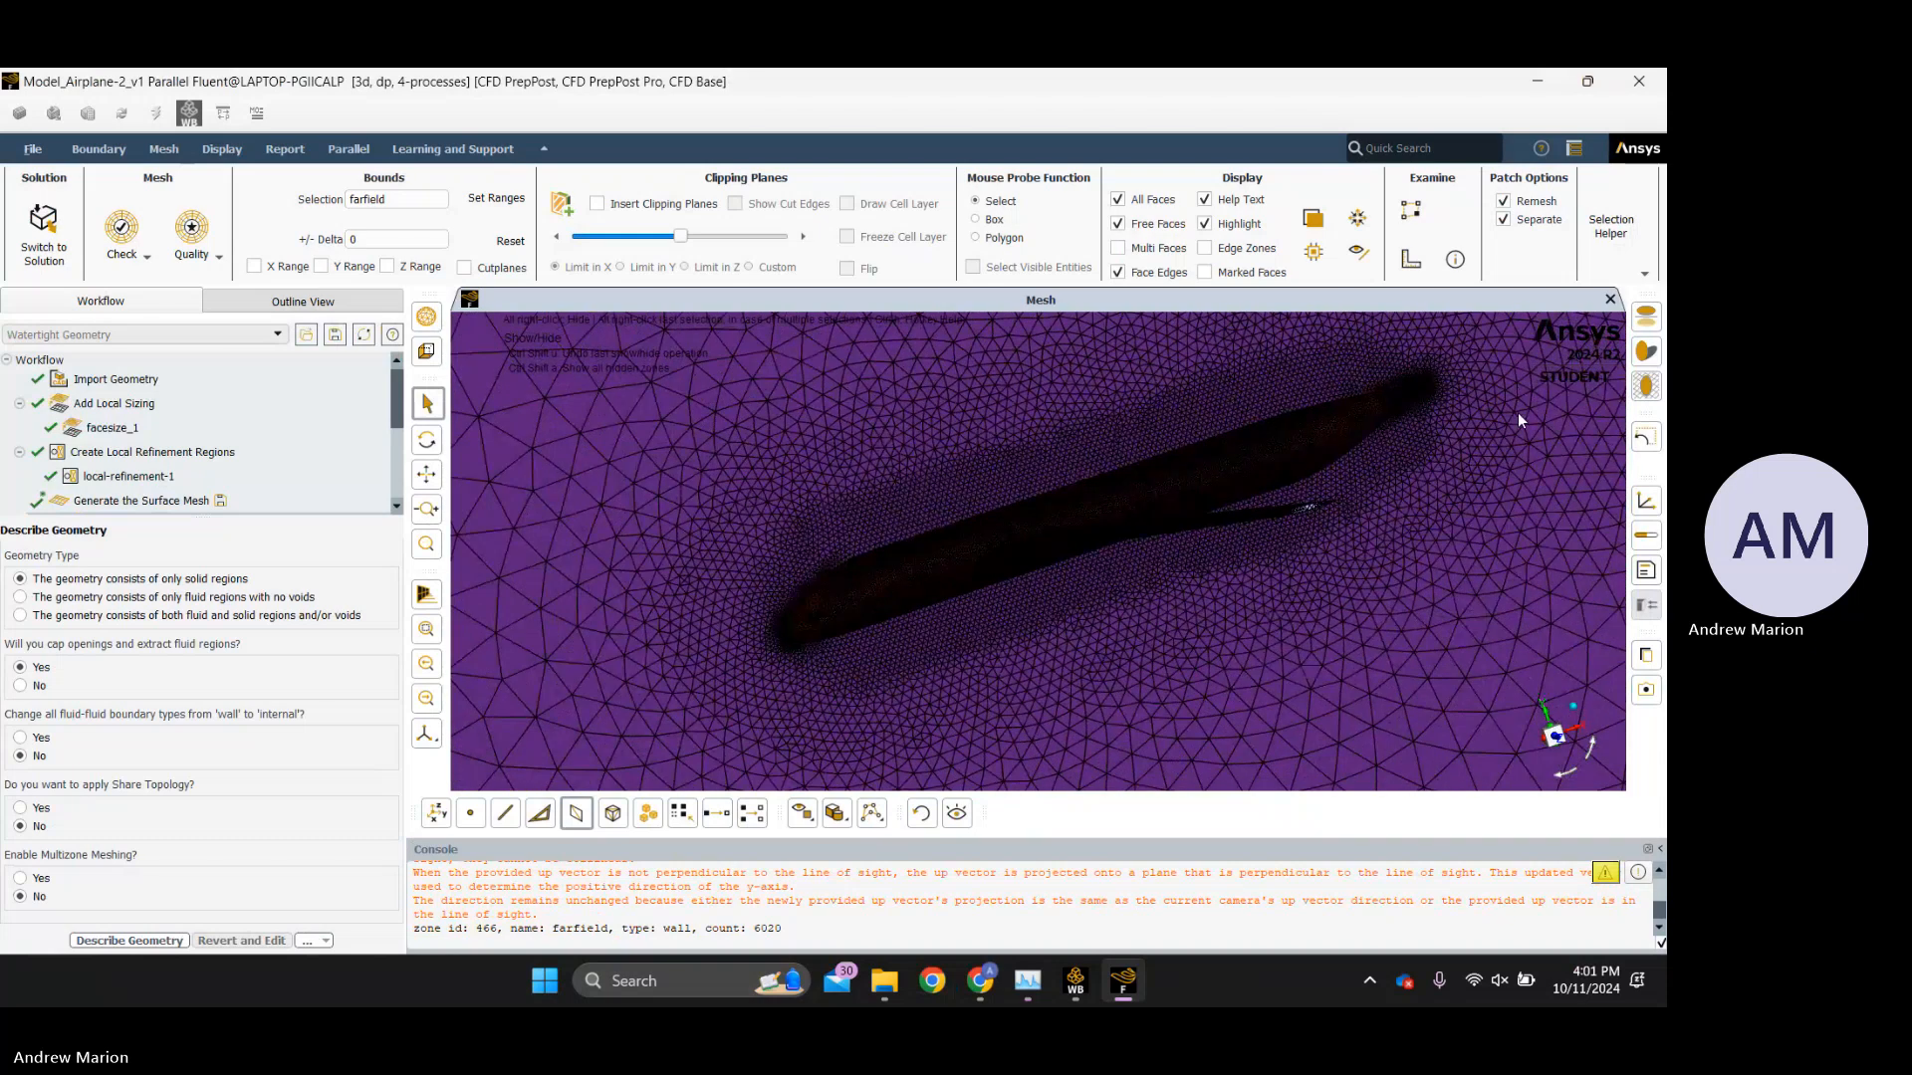
{"action": "scroll", "coordinate": [1451, 378], "scroll_direction": "up", "scroll_amount": 6}
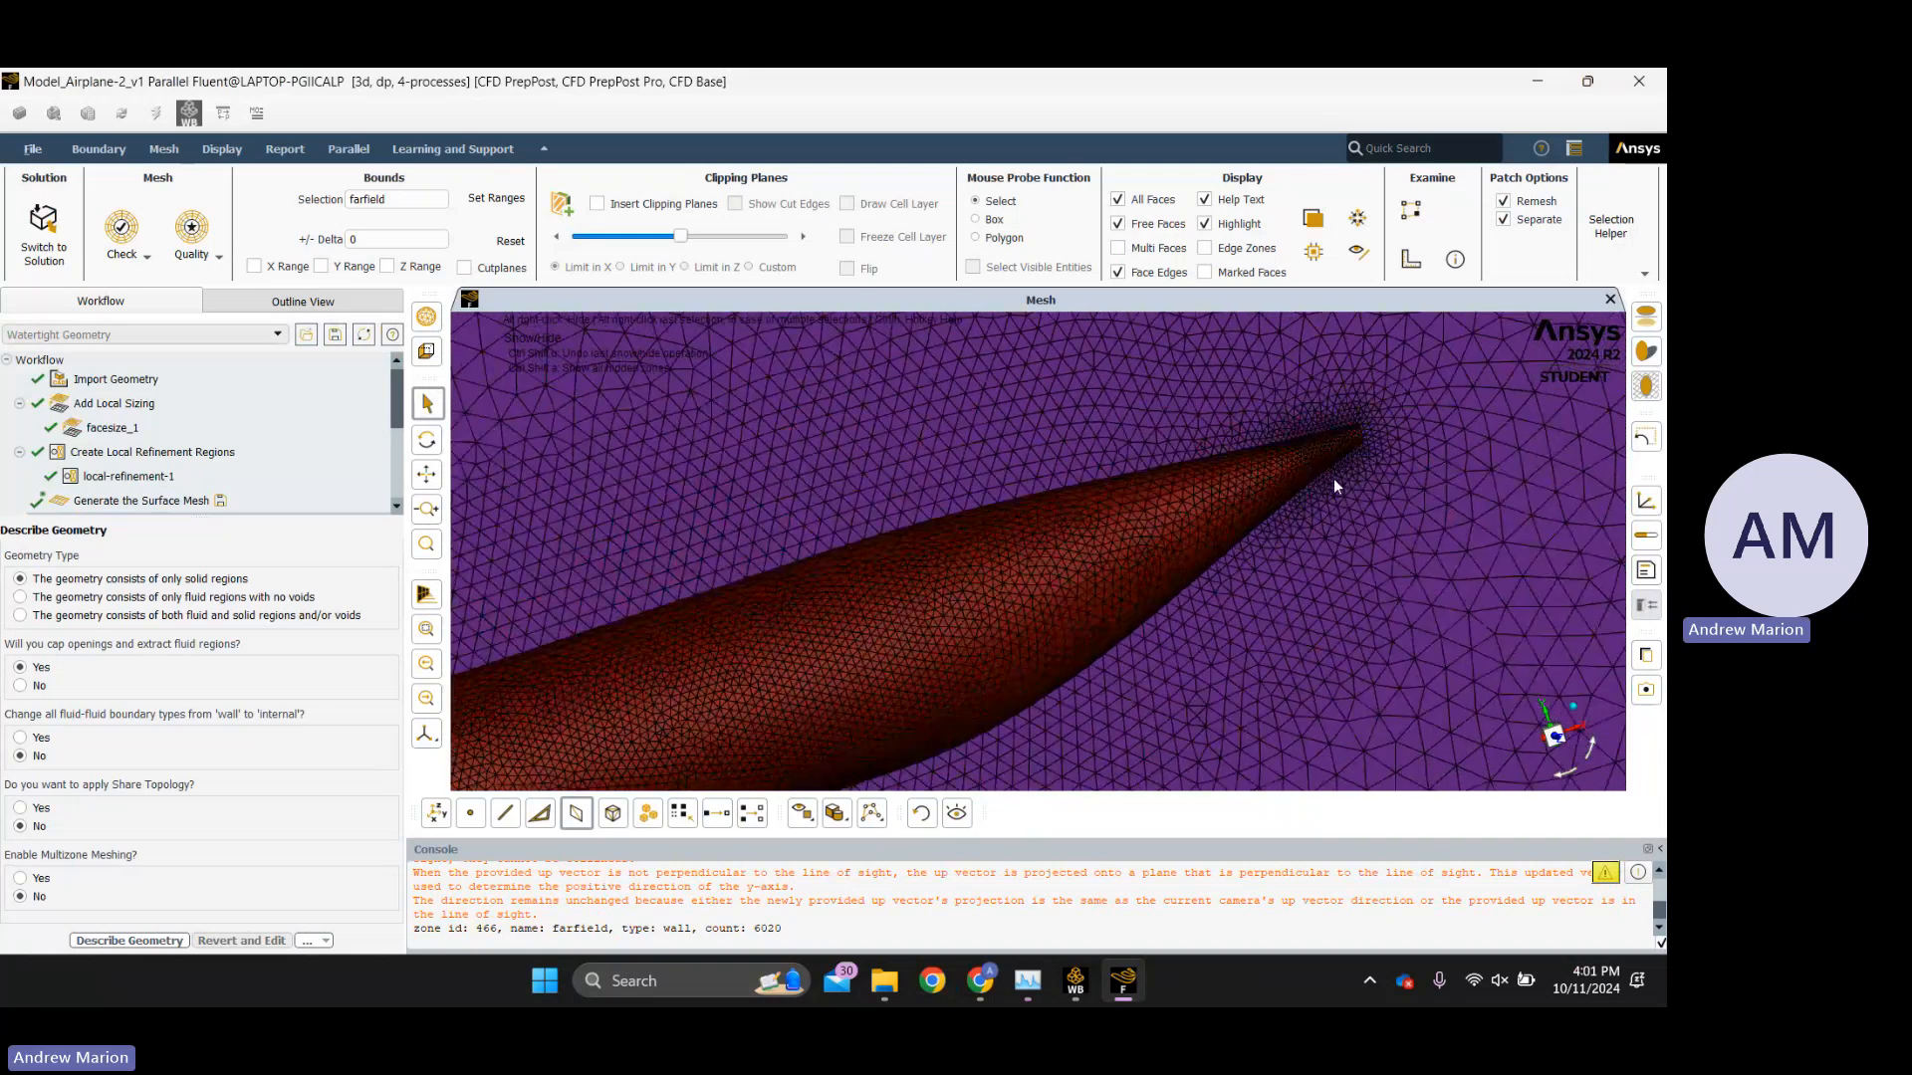
{"action": "scroll", "coordinate": [1334, 486], "scroll_direction": "down", "scroll_amount": 3}
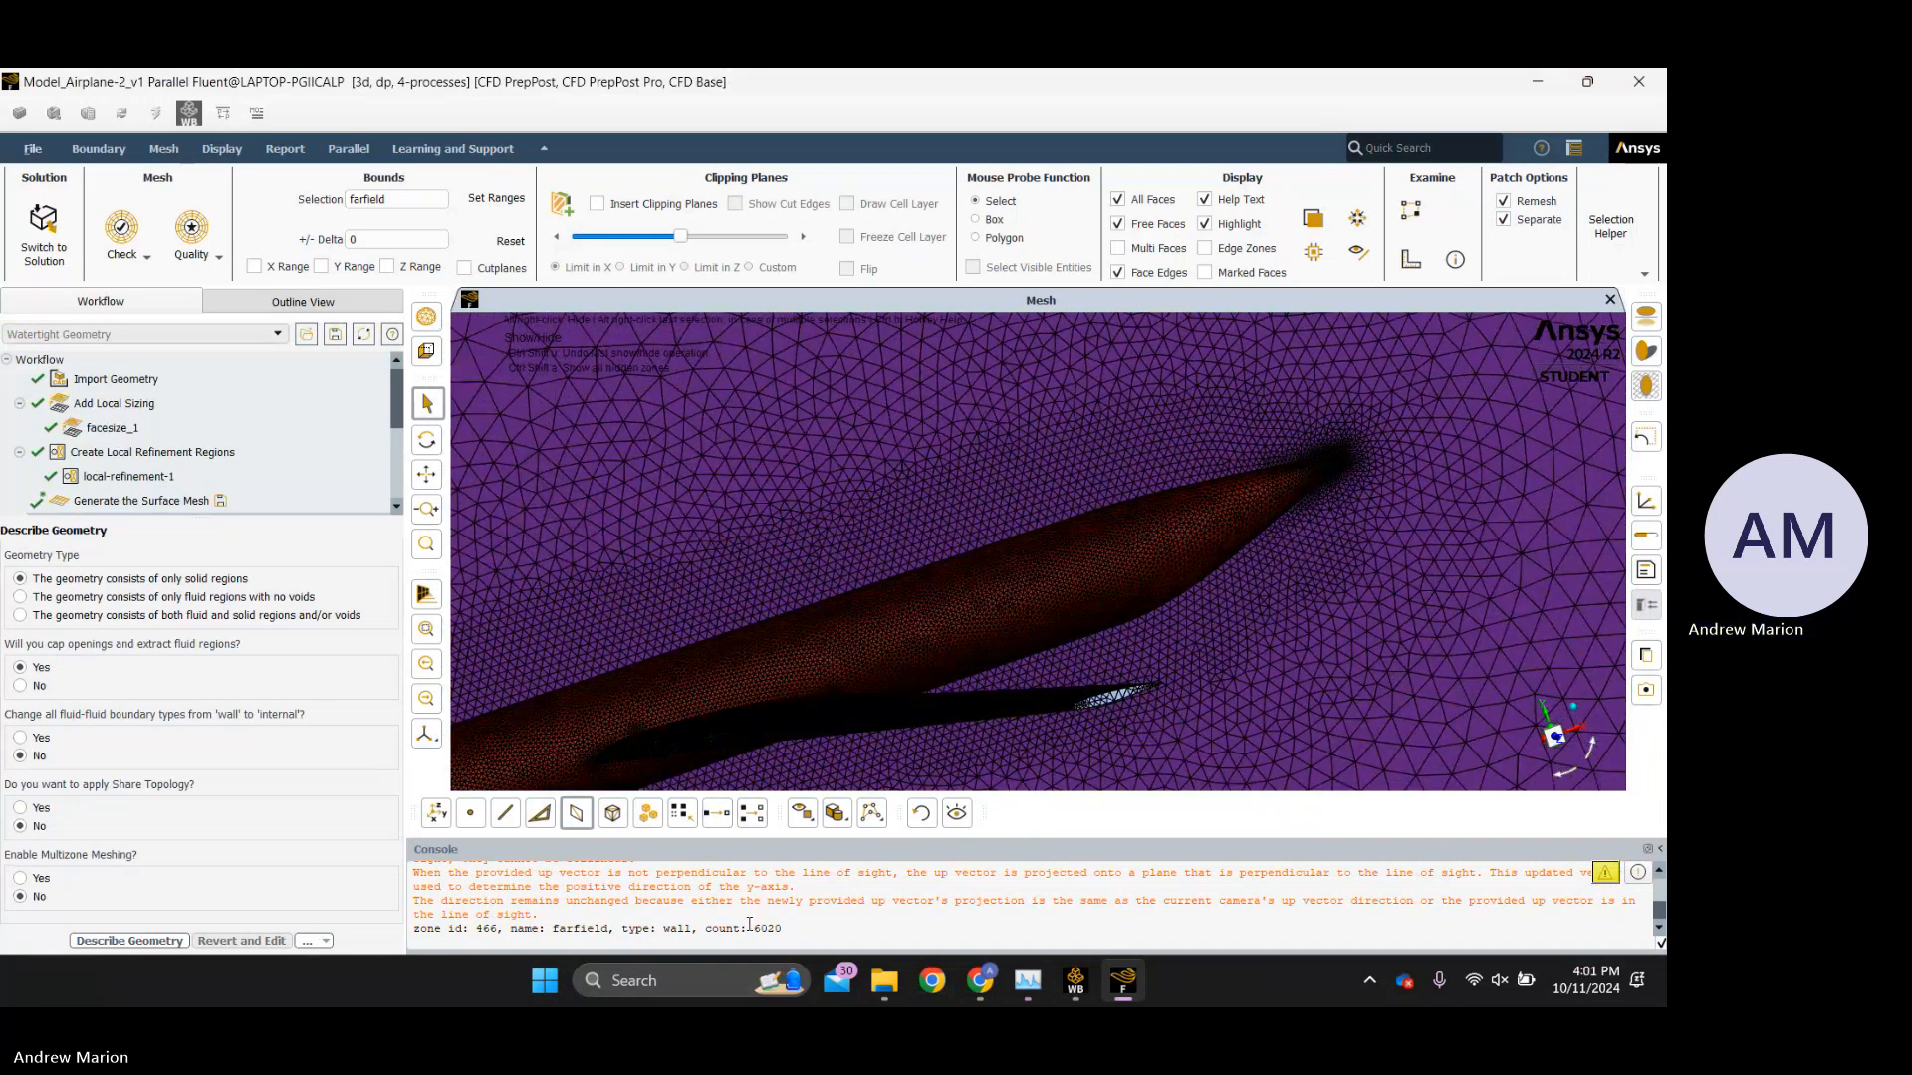
Read the surface meshing report in the console for the maximum skewness and the mesh quality warning.
{"action": "scroll", "coordinate": [747, 921], "scroll_direction": "up", "scroll_amount": 3}
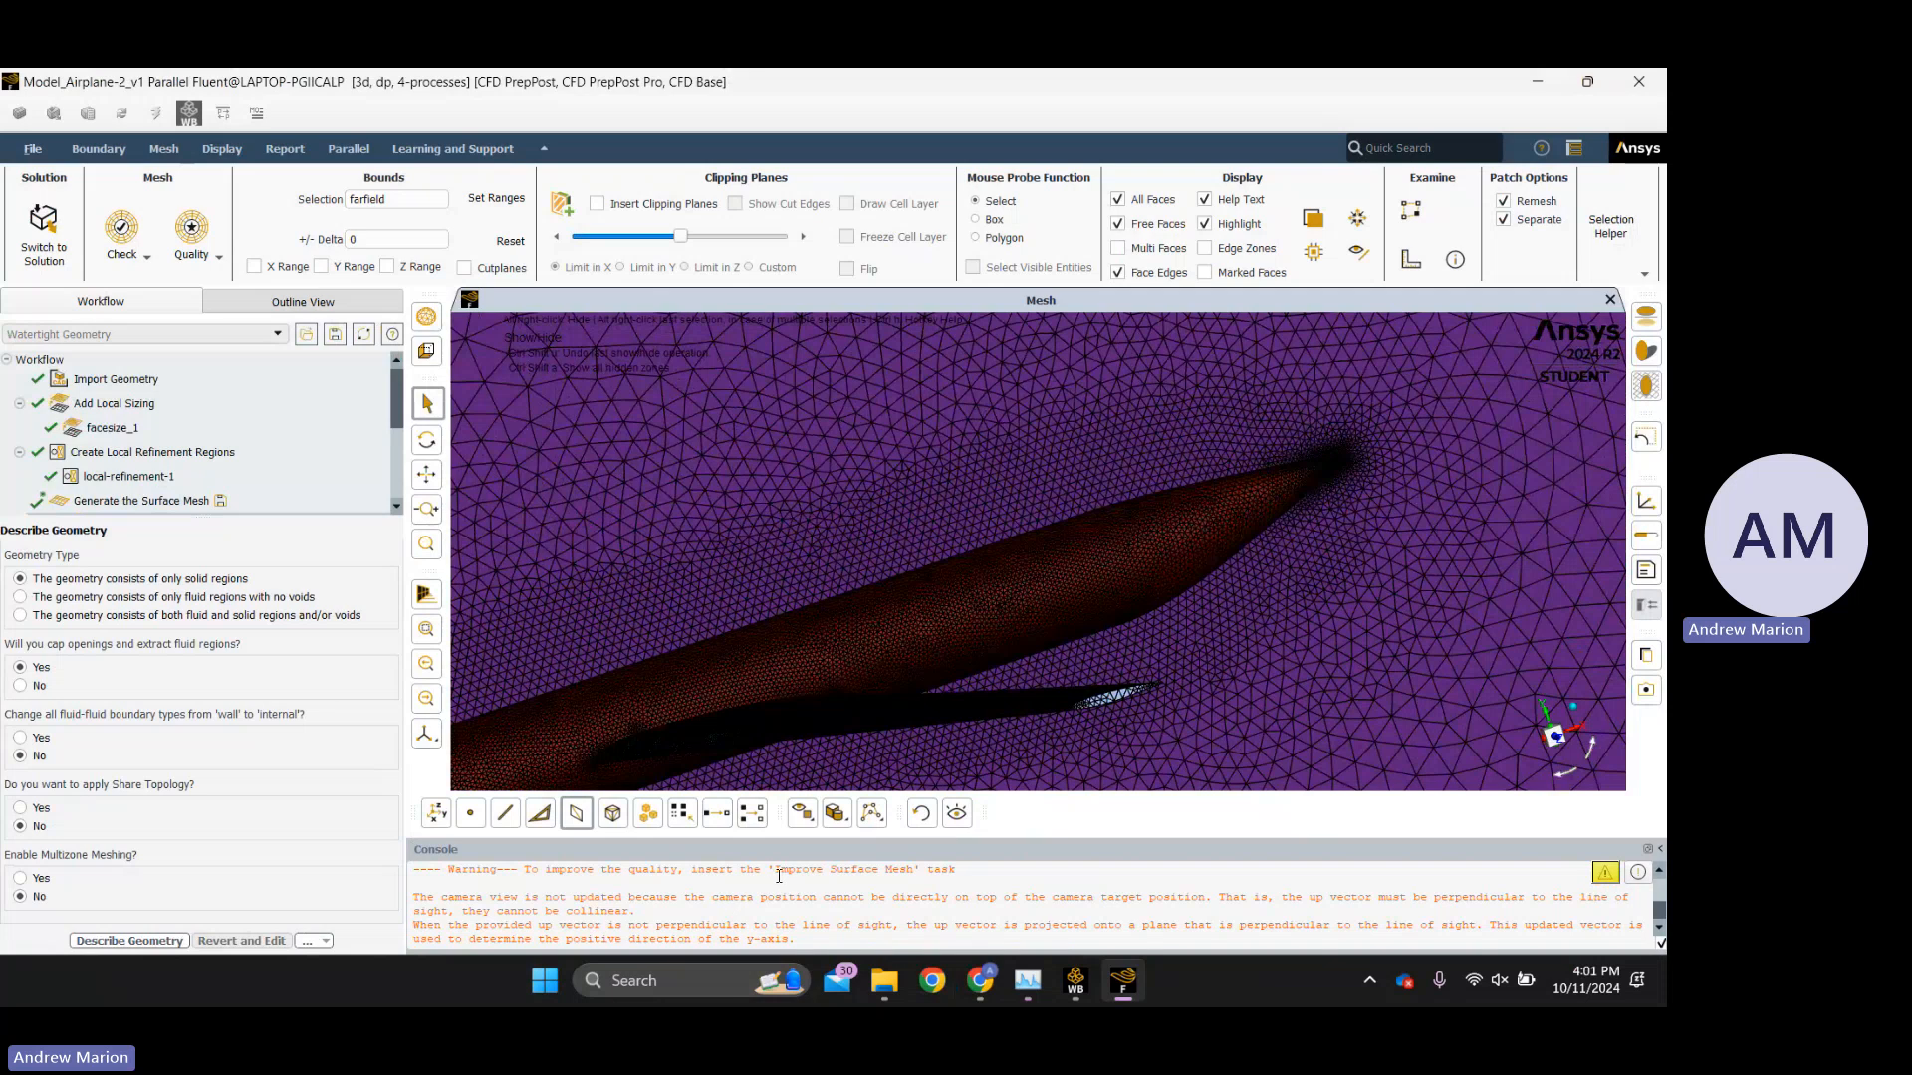
{"action": "scroll", "coordinate": [667, 912], "scroll_direction": "down", "scroll_amount": 1}
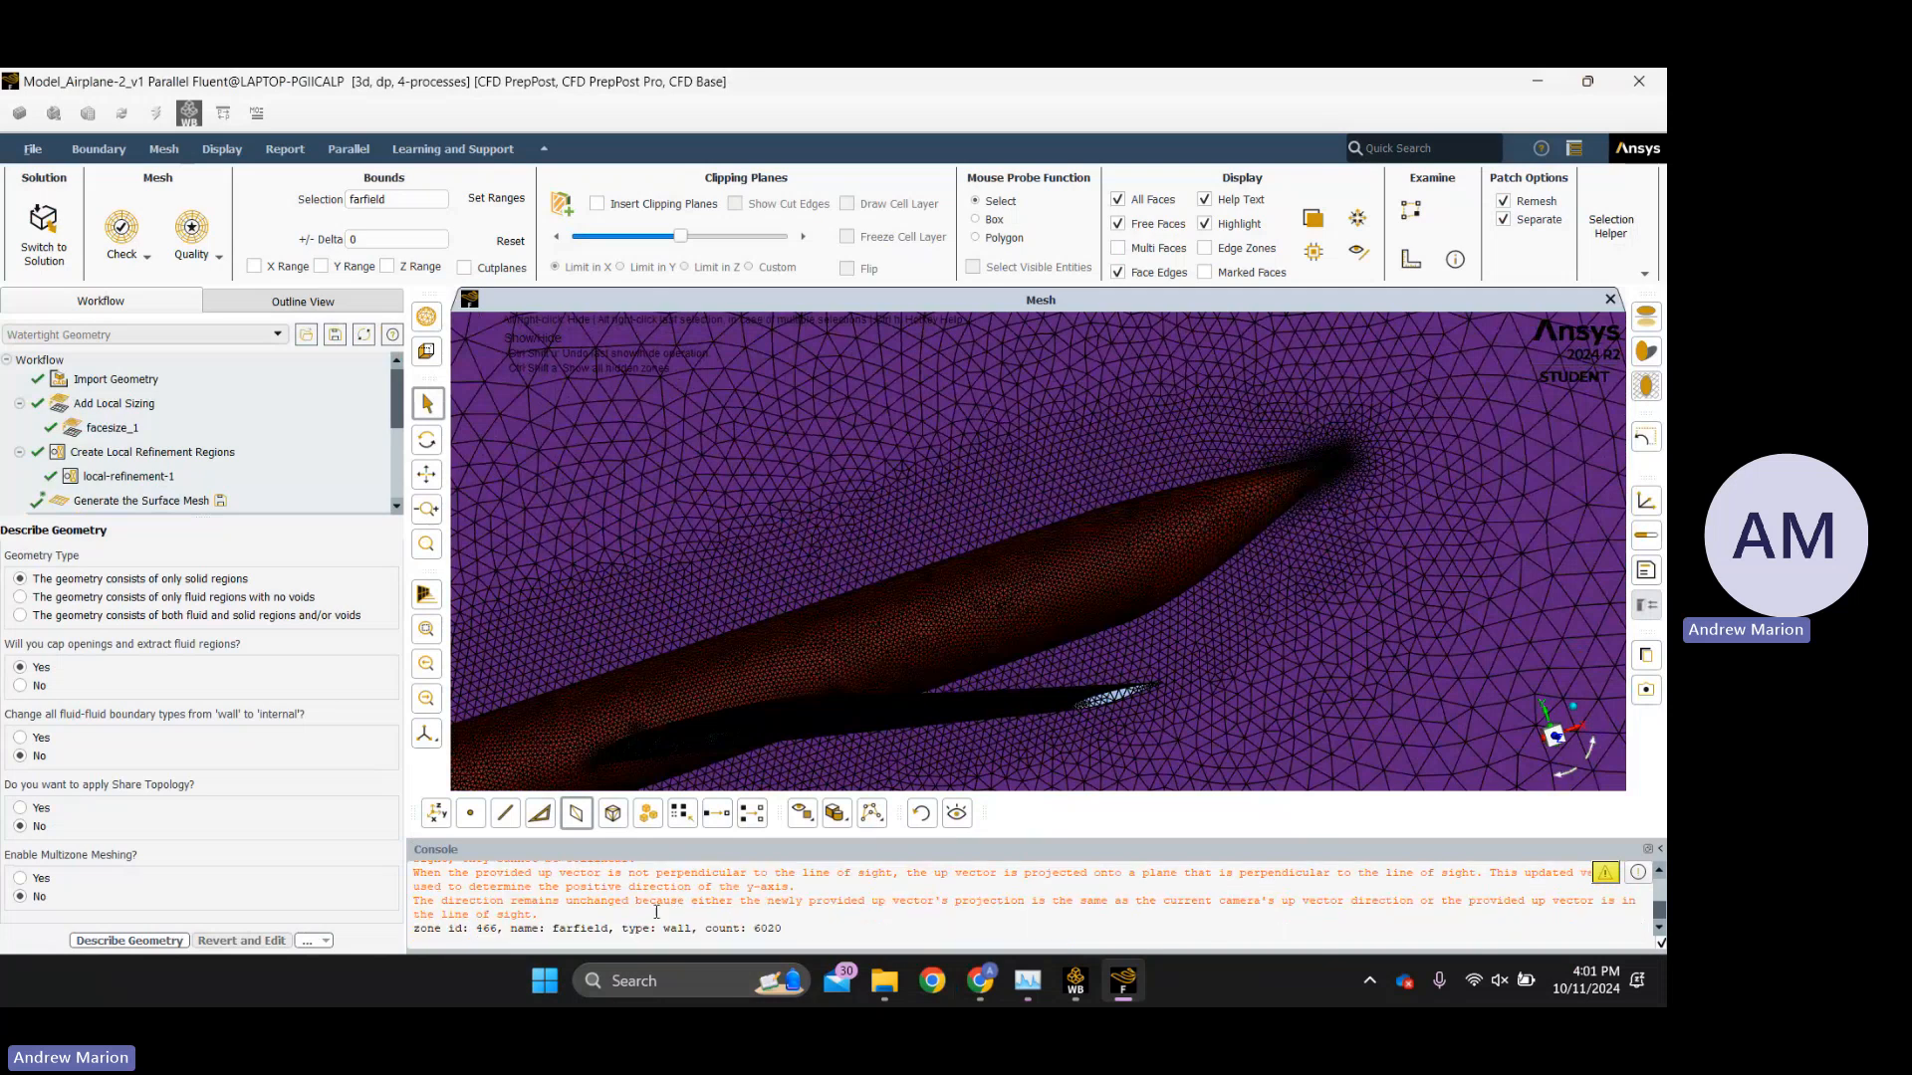
{"action": "scroll", "coordinate": [657, 906], "scroll_direction": "up", "scroll_amount": 2}
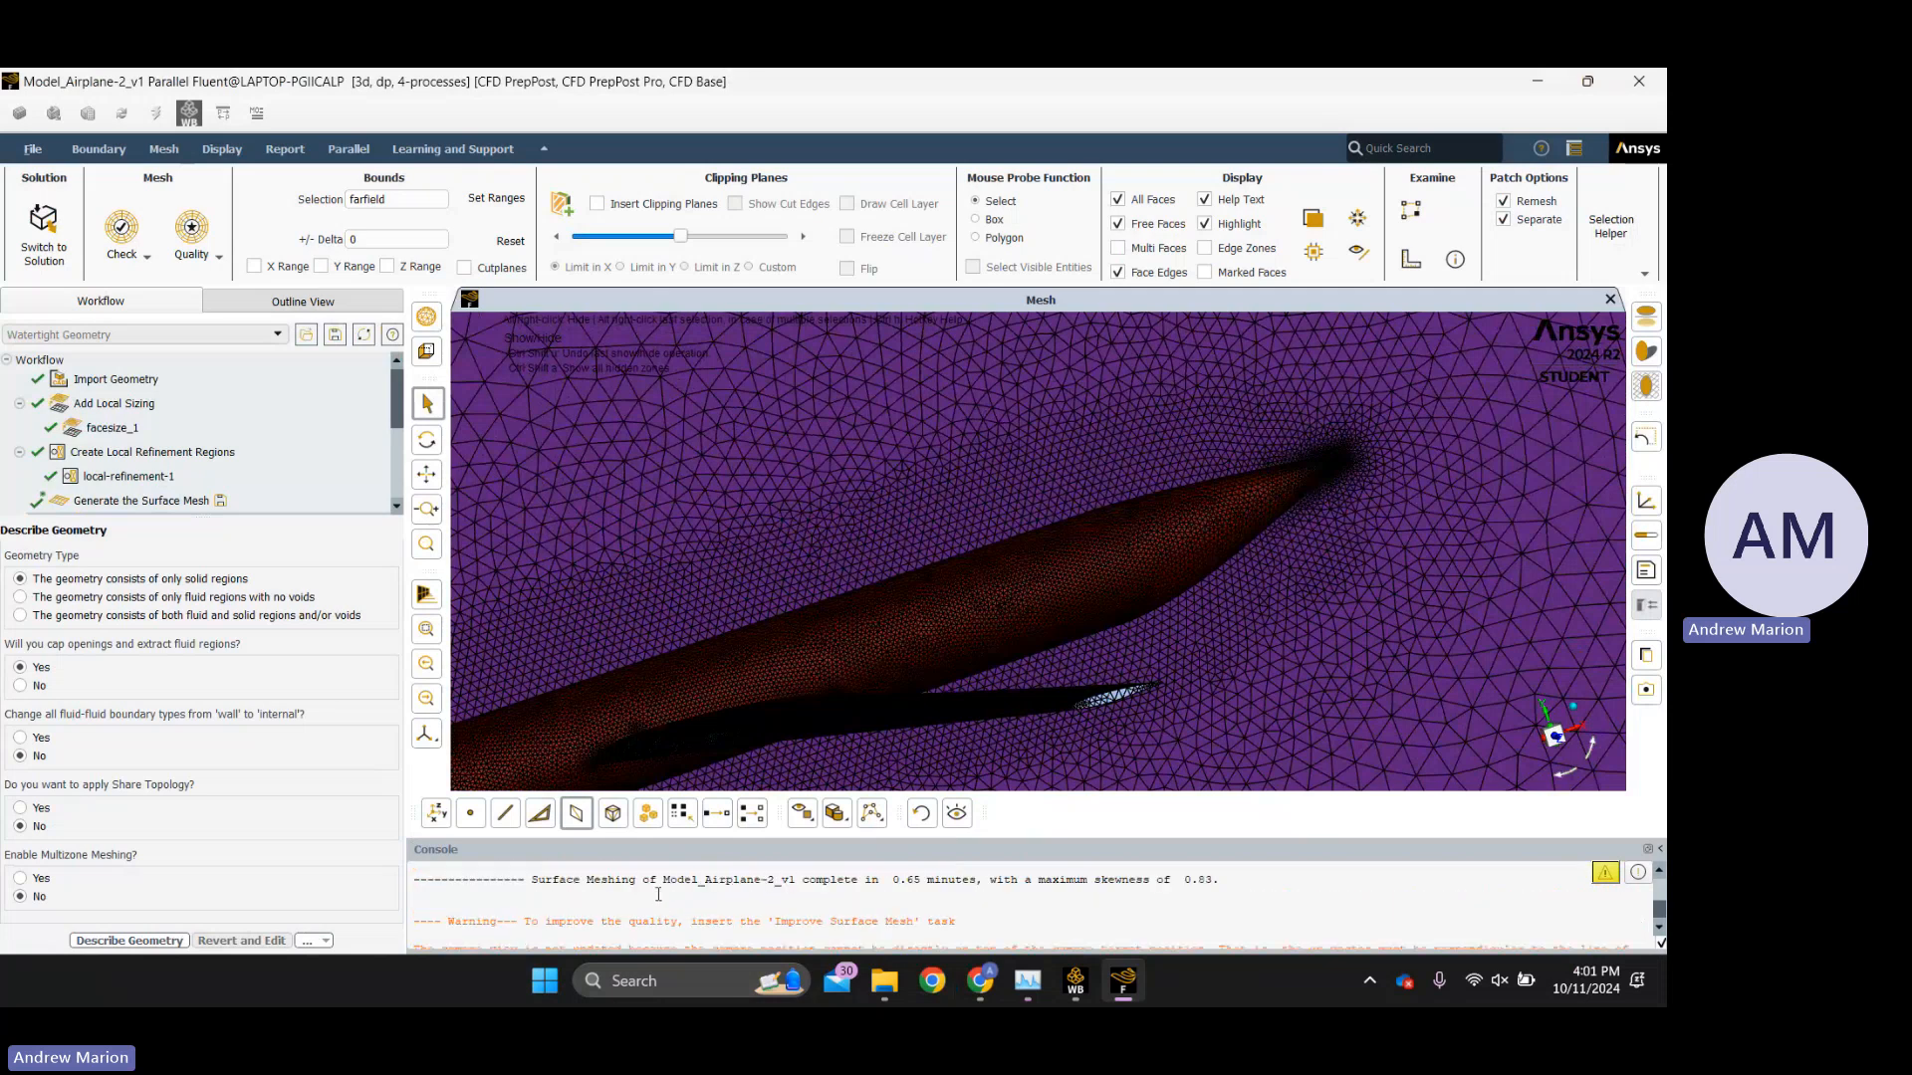
{"action": "scroll", "coordinate": [659, 886], "scroll_direction": "down", "scroll_amount": 2}
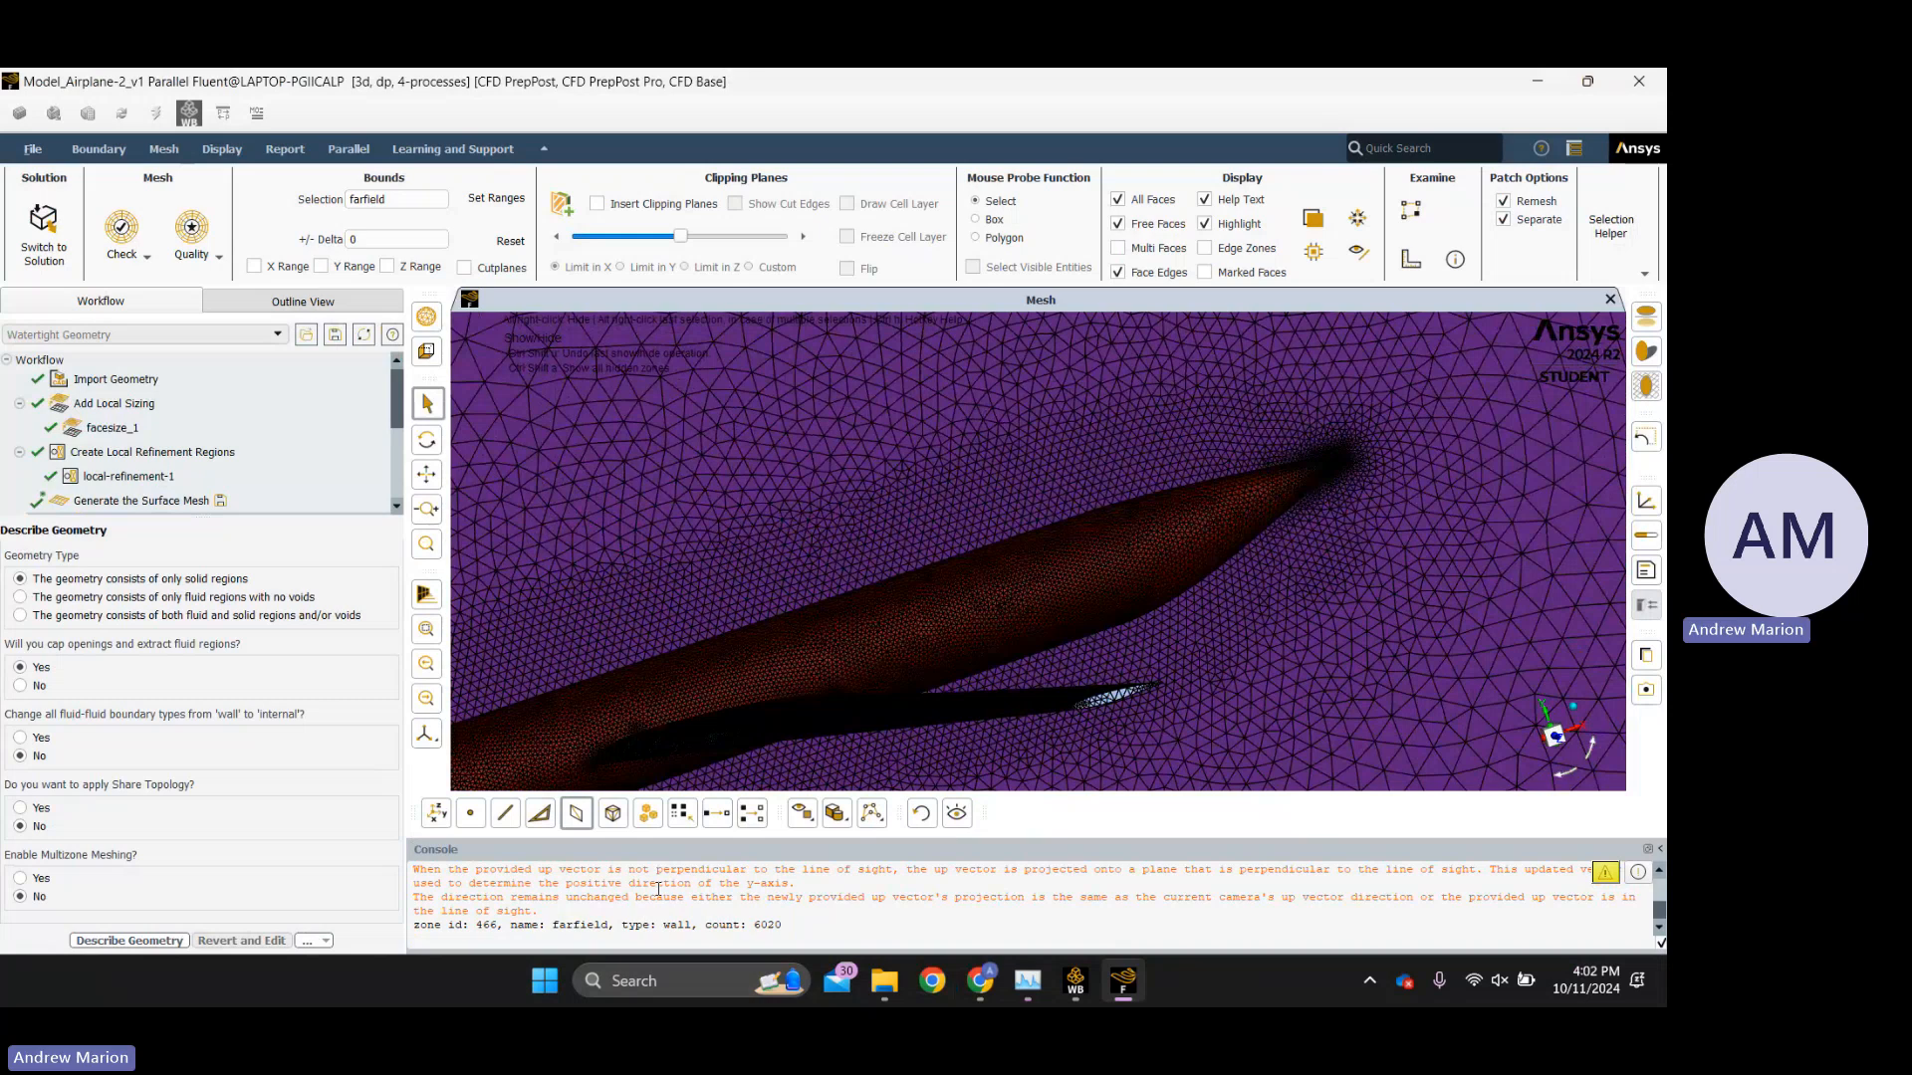
{"action": "scroll", "coordinate": [816, 610], "scroll_direction": "up", "scroll_amount": 2}
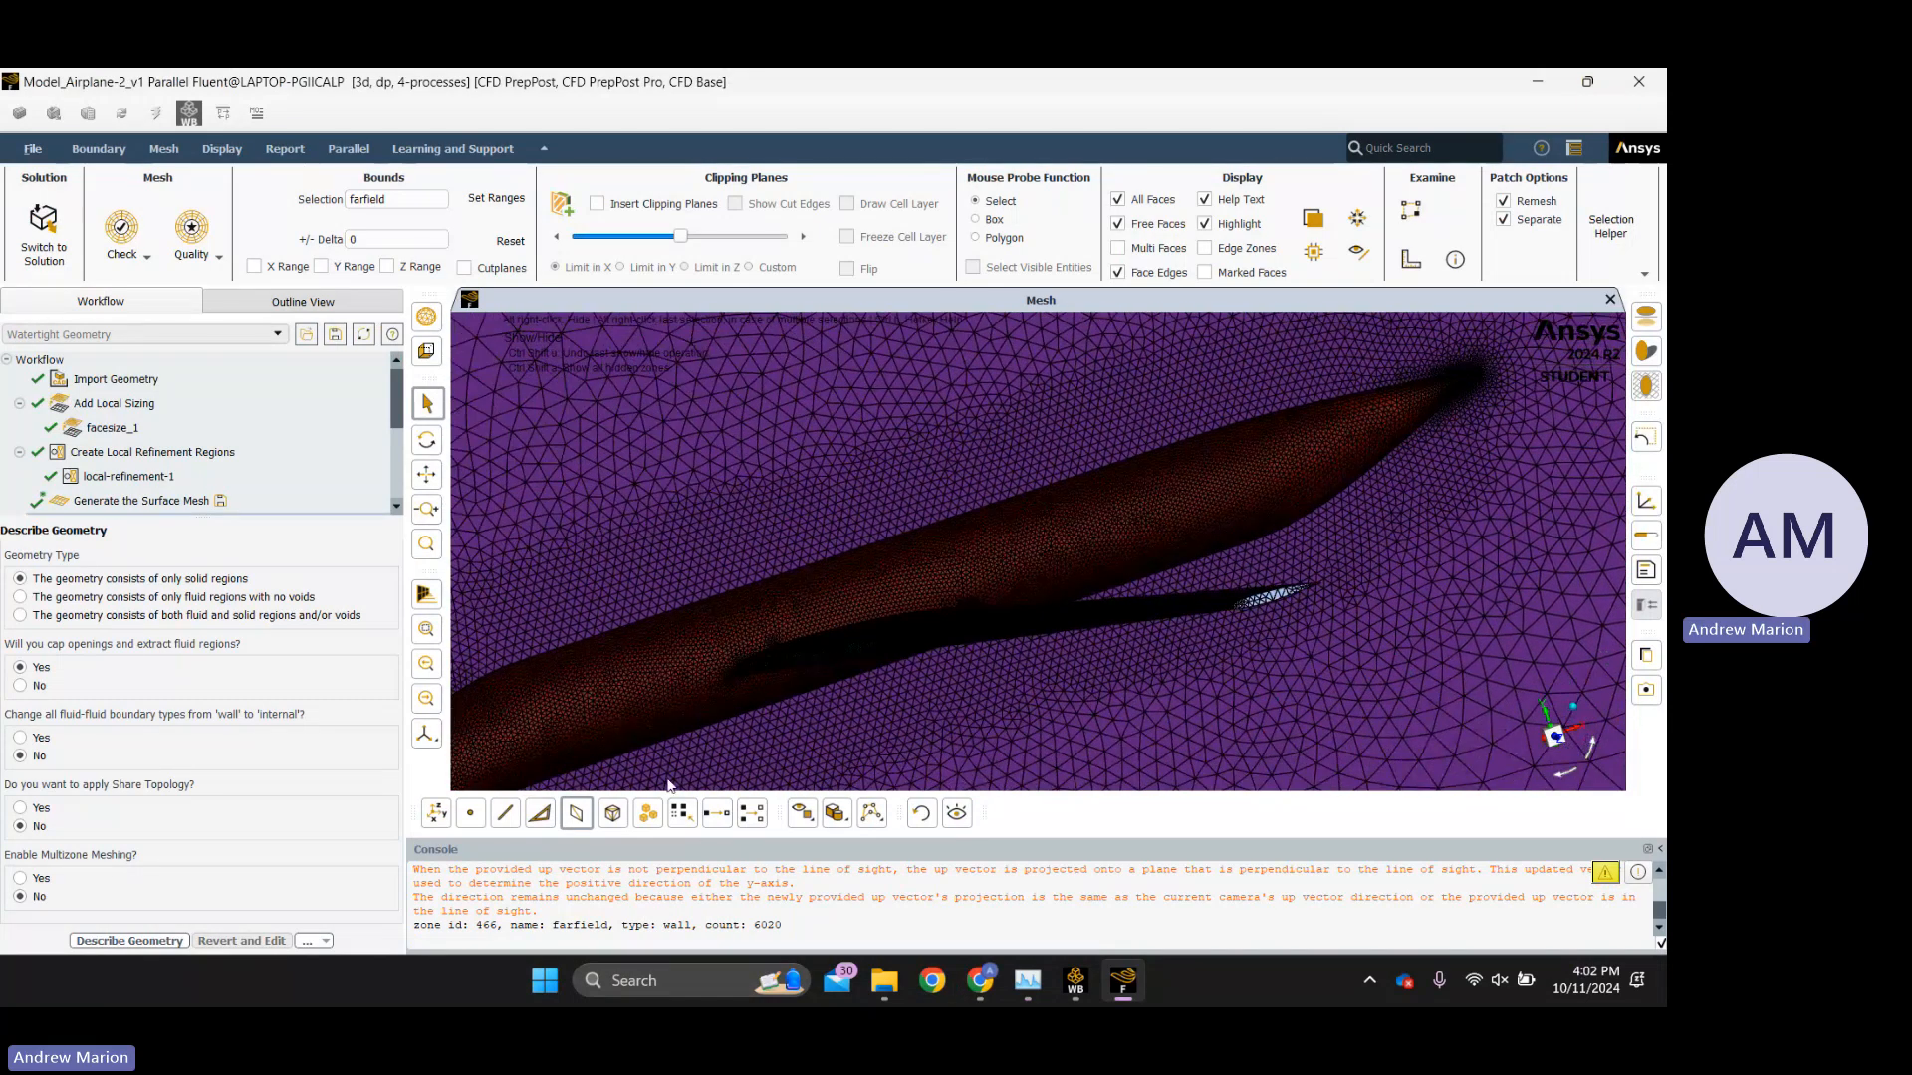
{"action": "left_click_drag", "start_coordinate": [851, 665], "coordinate": [1113, 492]}
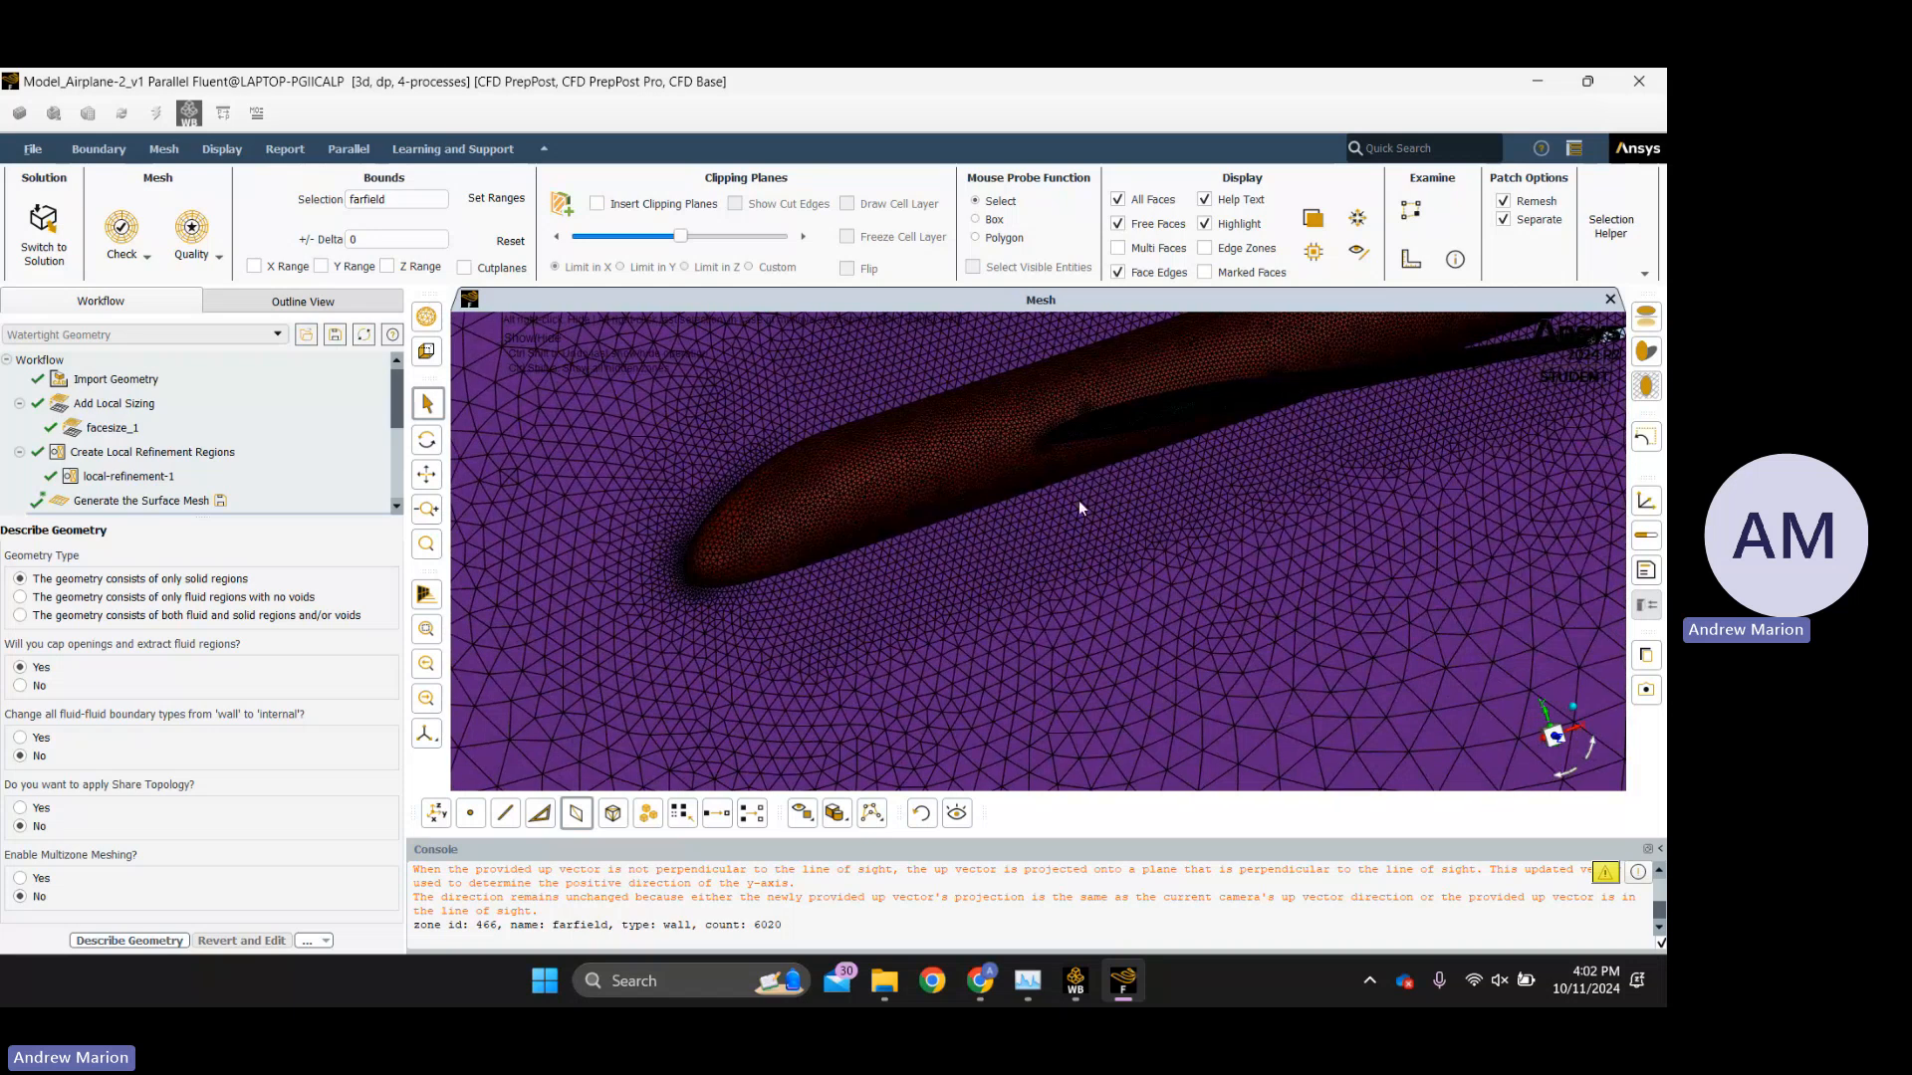
Review the Mesh Creation slide in the workshop presentation and examine the surface mesh in Fluent where the wing meets the fuselage.
{"action": "mouse_move", "coordinate": [980, 981]}
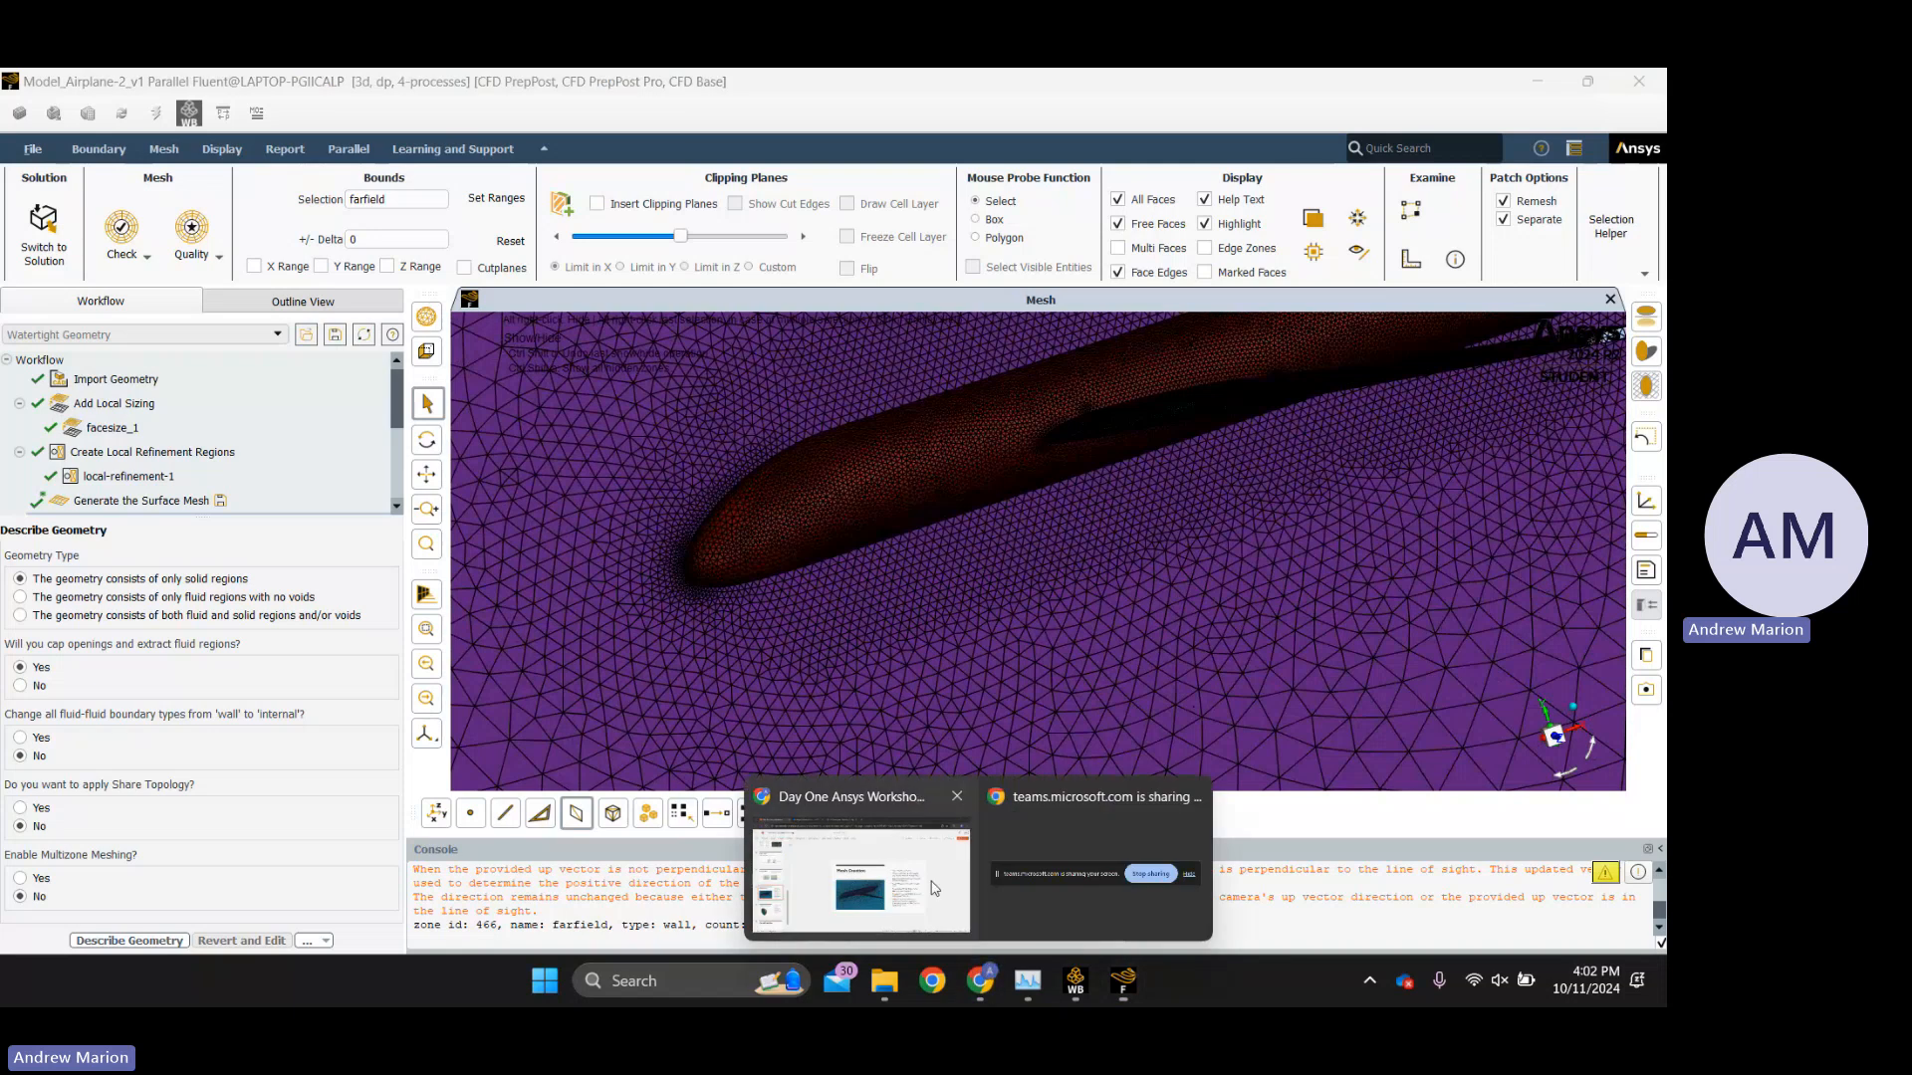
{"action": "left_click", "coordinate": [926, 872]}
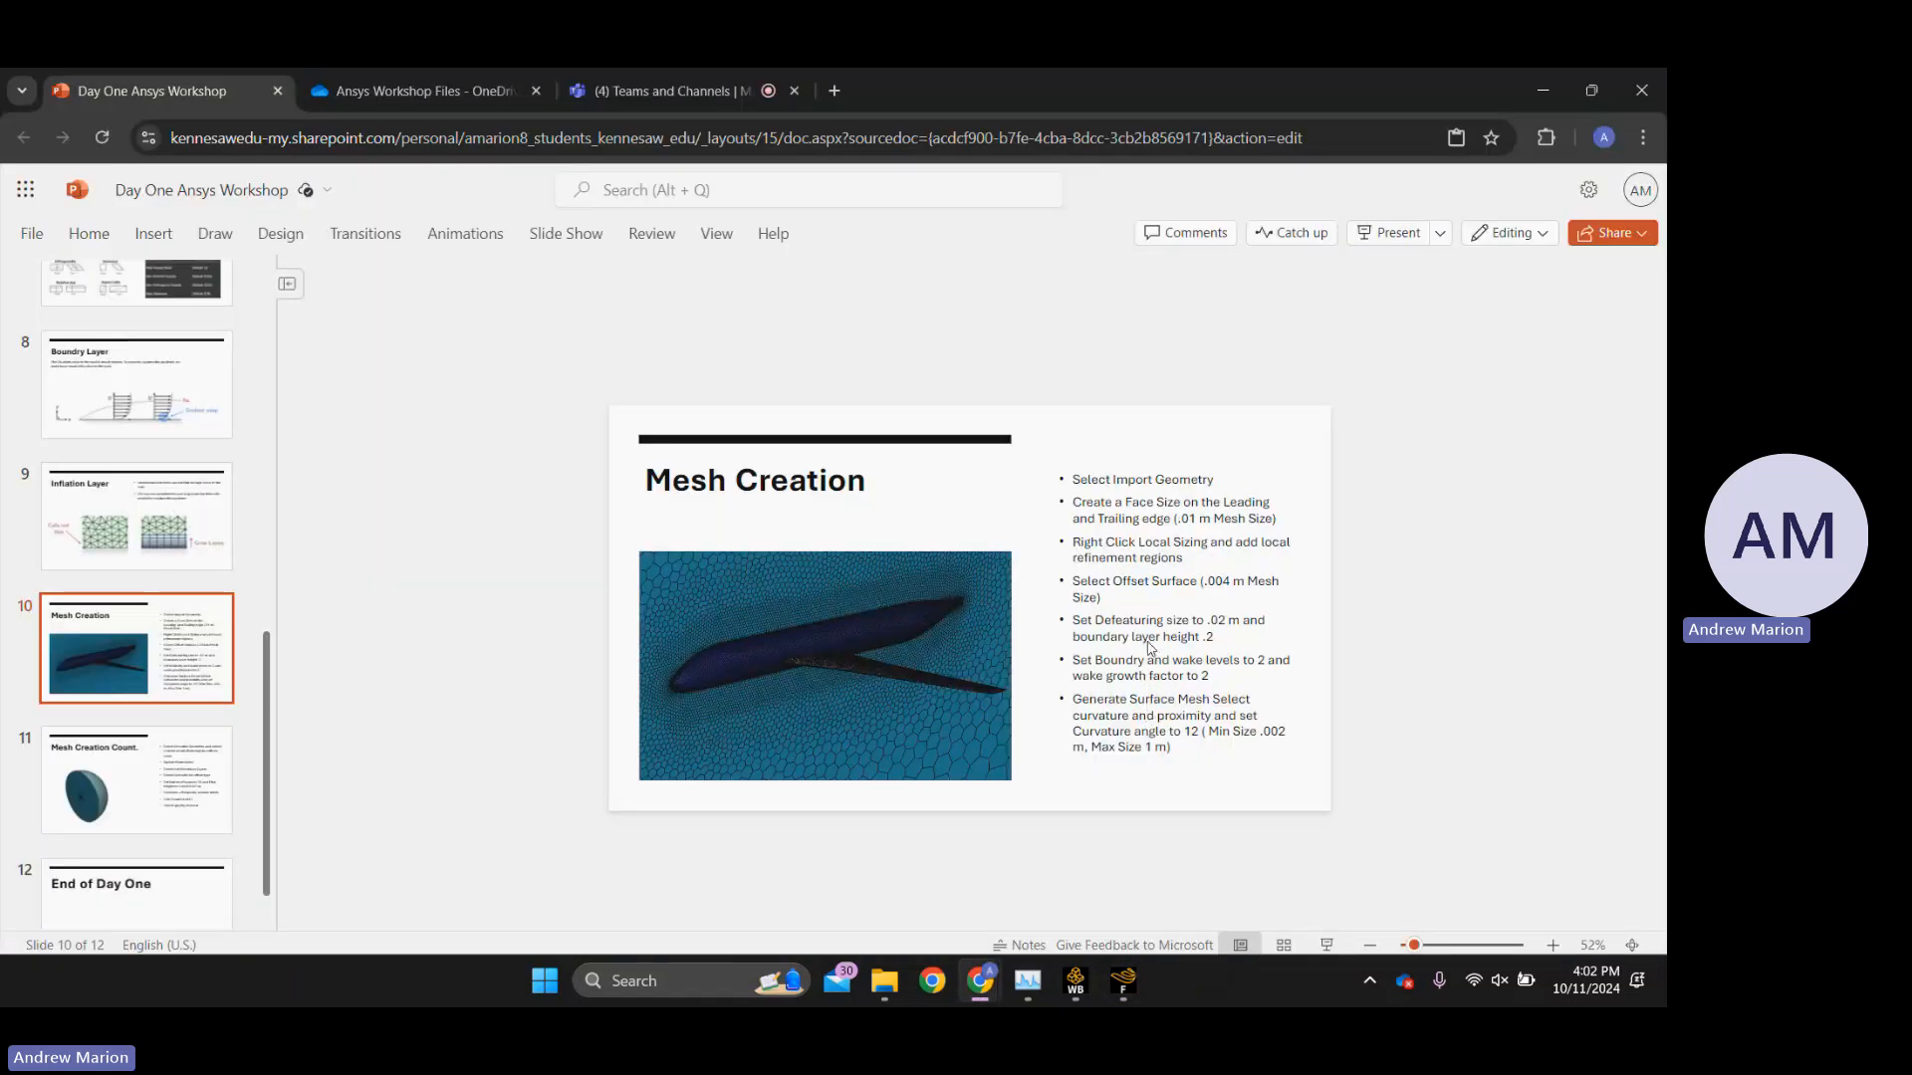
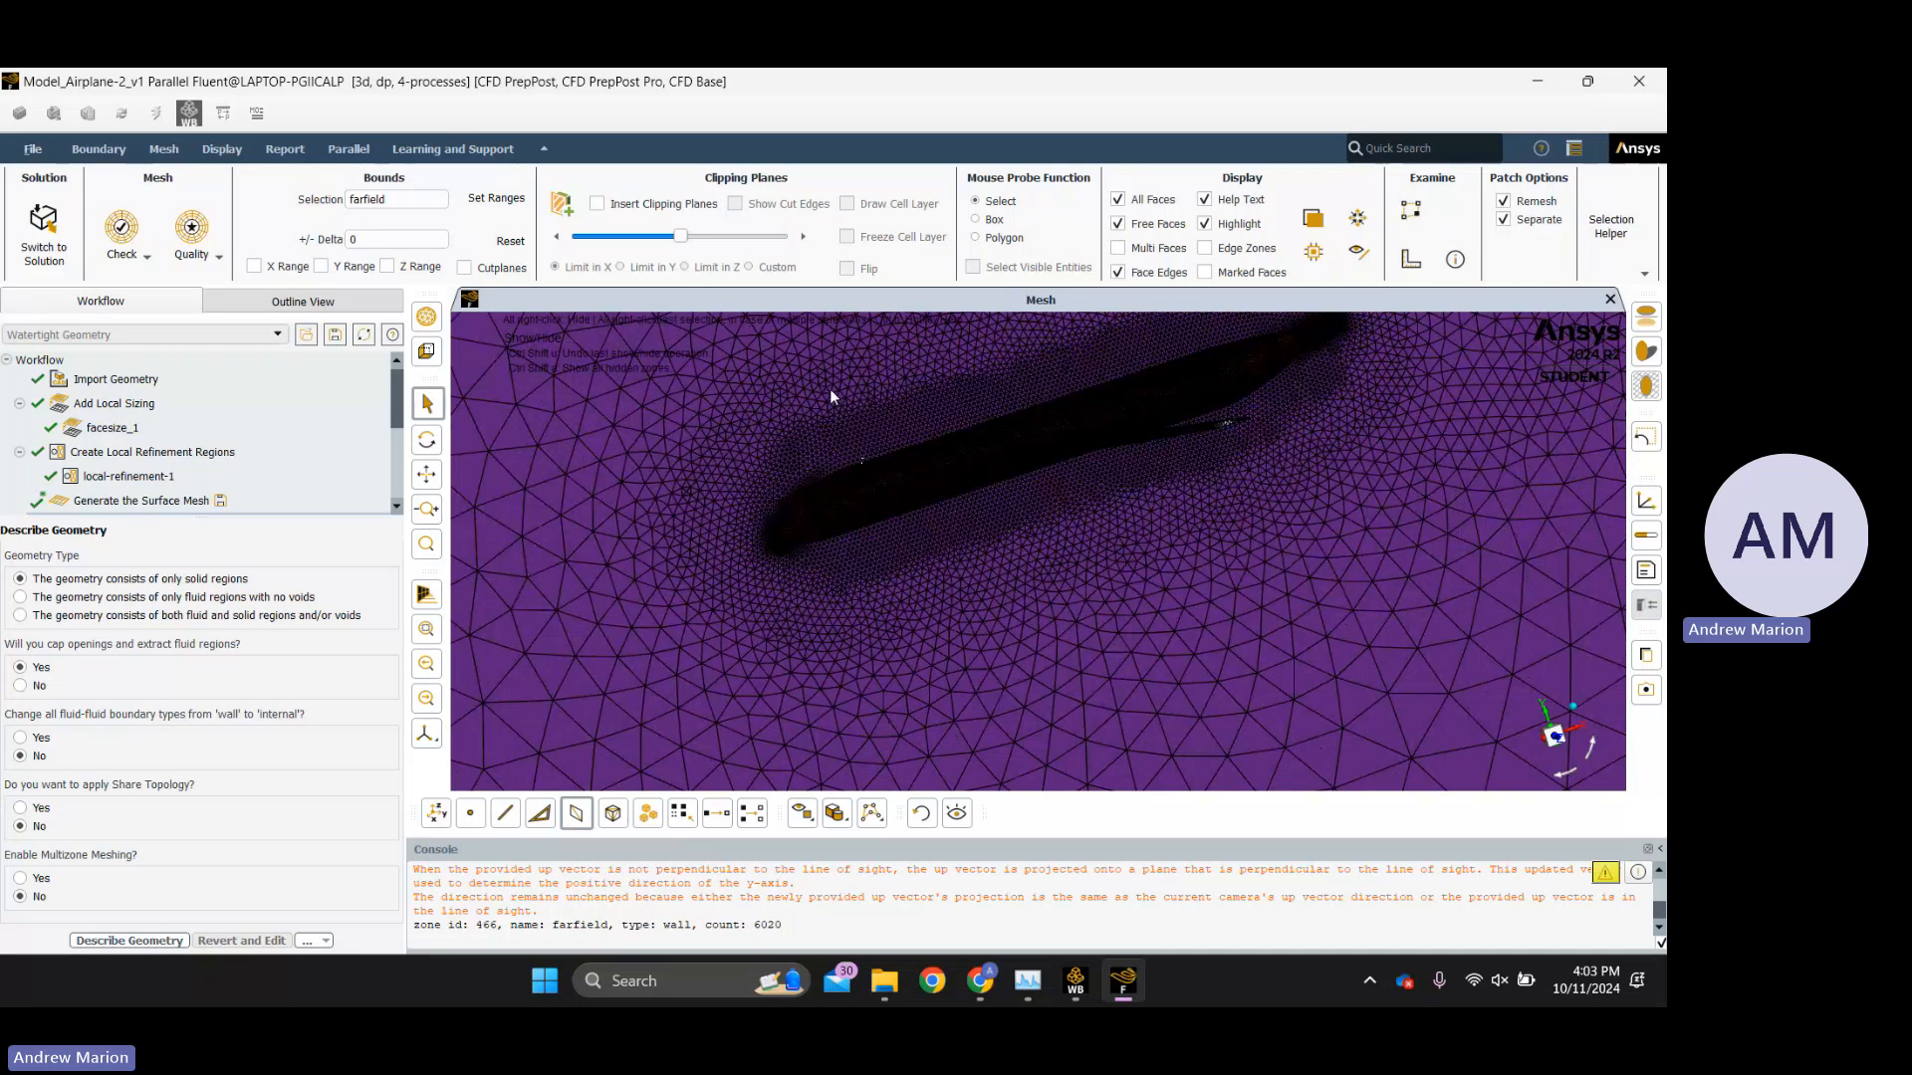
{"action": "scroll", "coordinate": [1253, 430], "scroll_direction": "down", "scroll_amount": 1}
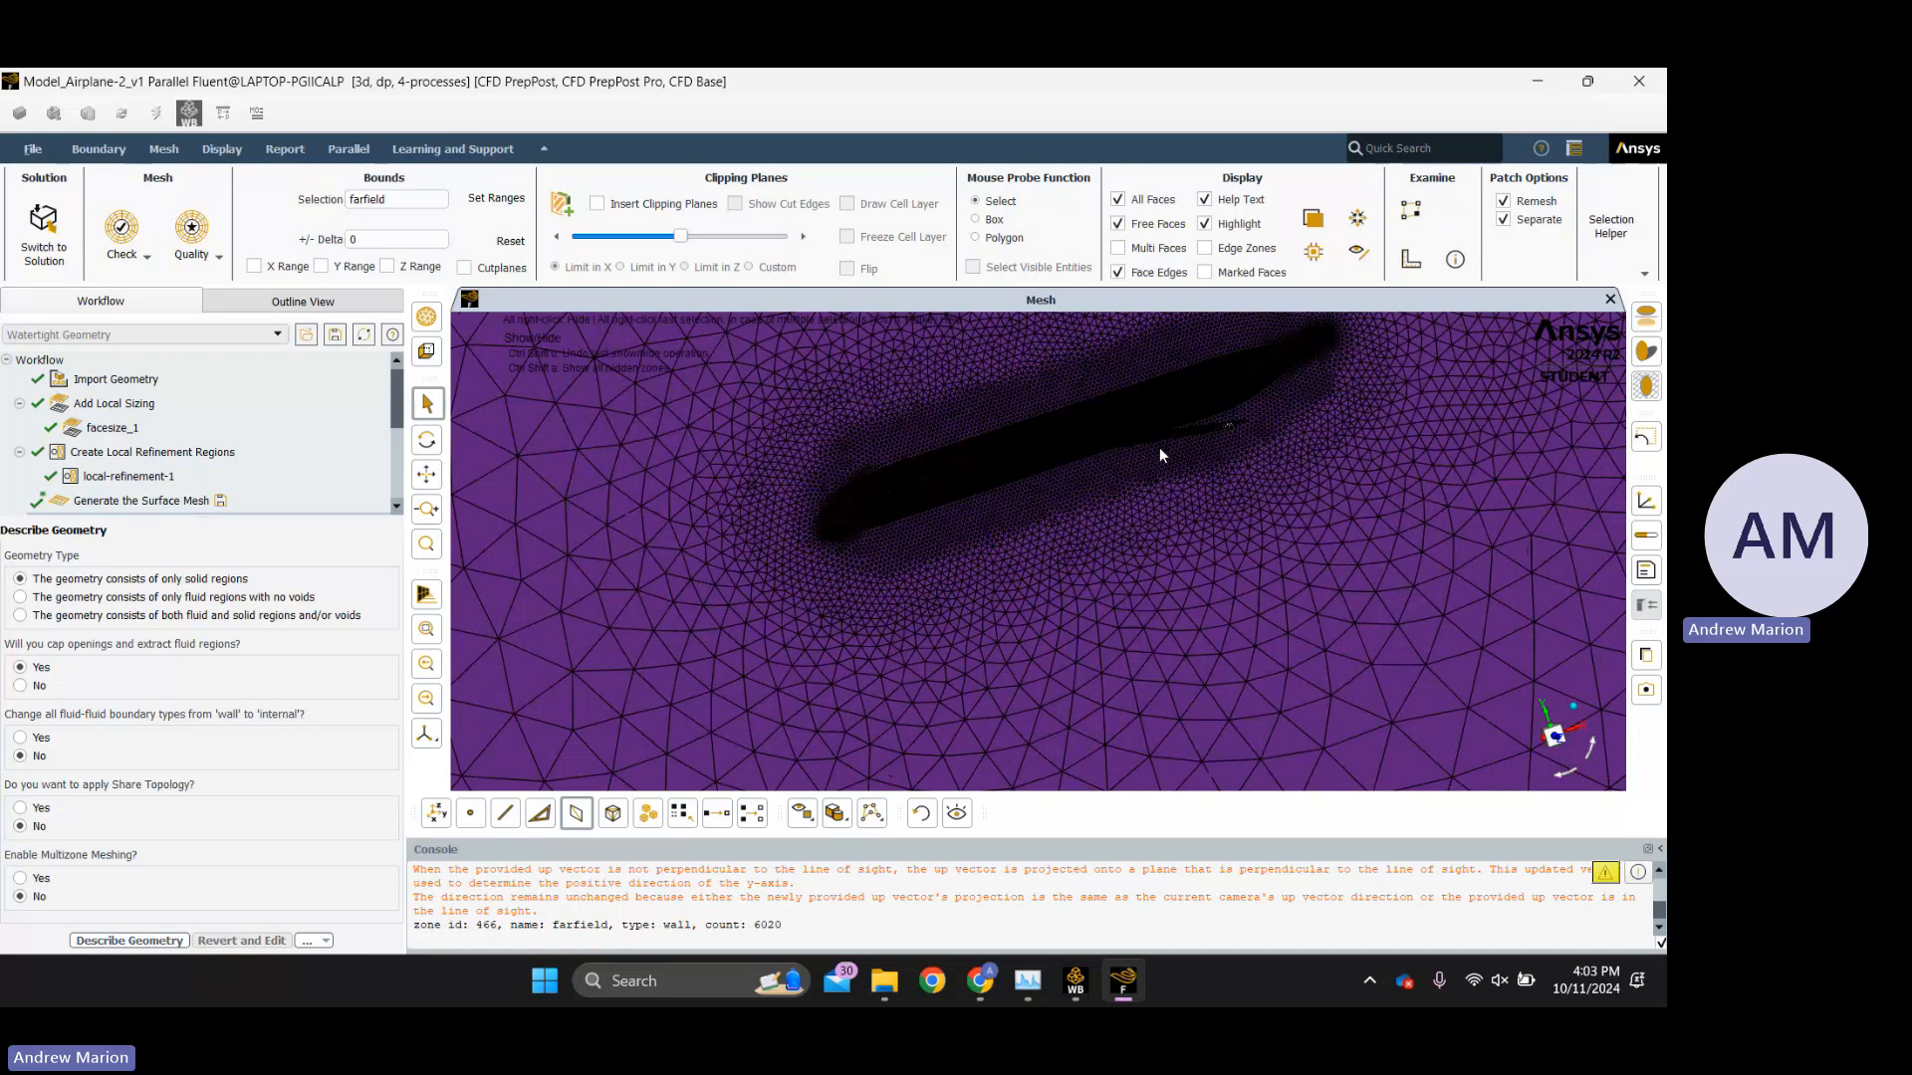
{"action": "scroll", "coordinate": [1161, 457], "scroll_direction": "down", "scroll_amount": 1}
{"action": "scroll", "coordinate": [1192, 438], "scroll_direction": "up", "scroll_amount": 5}
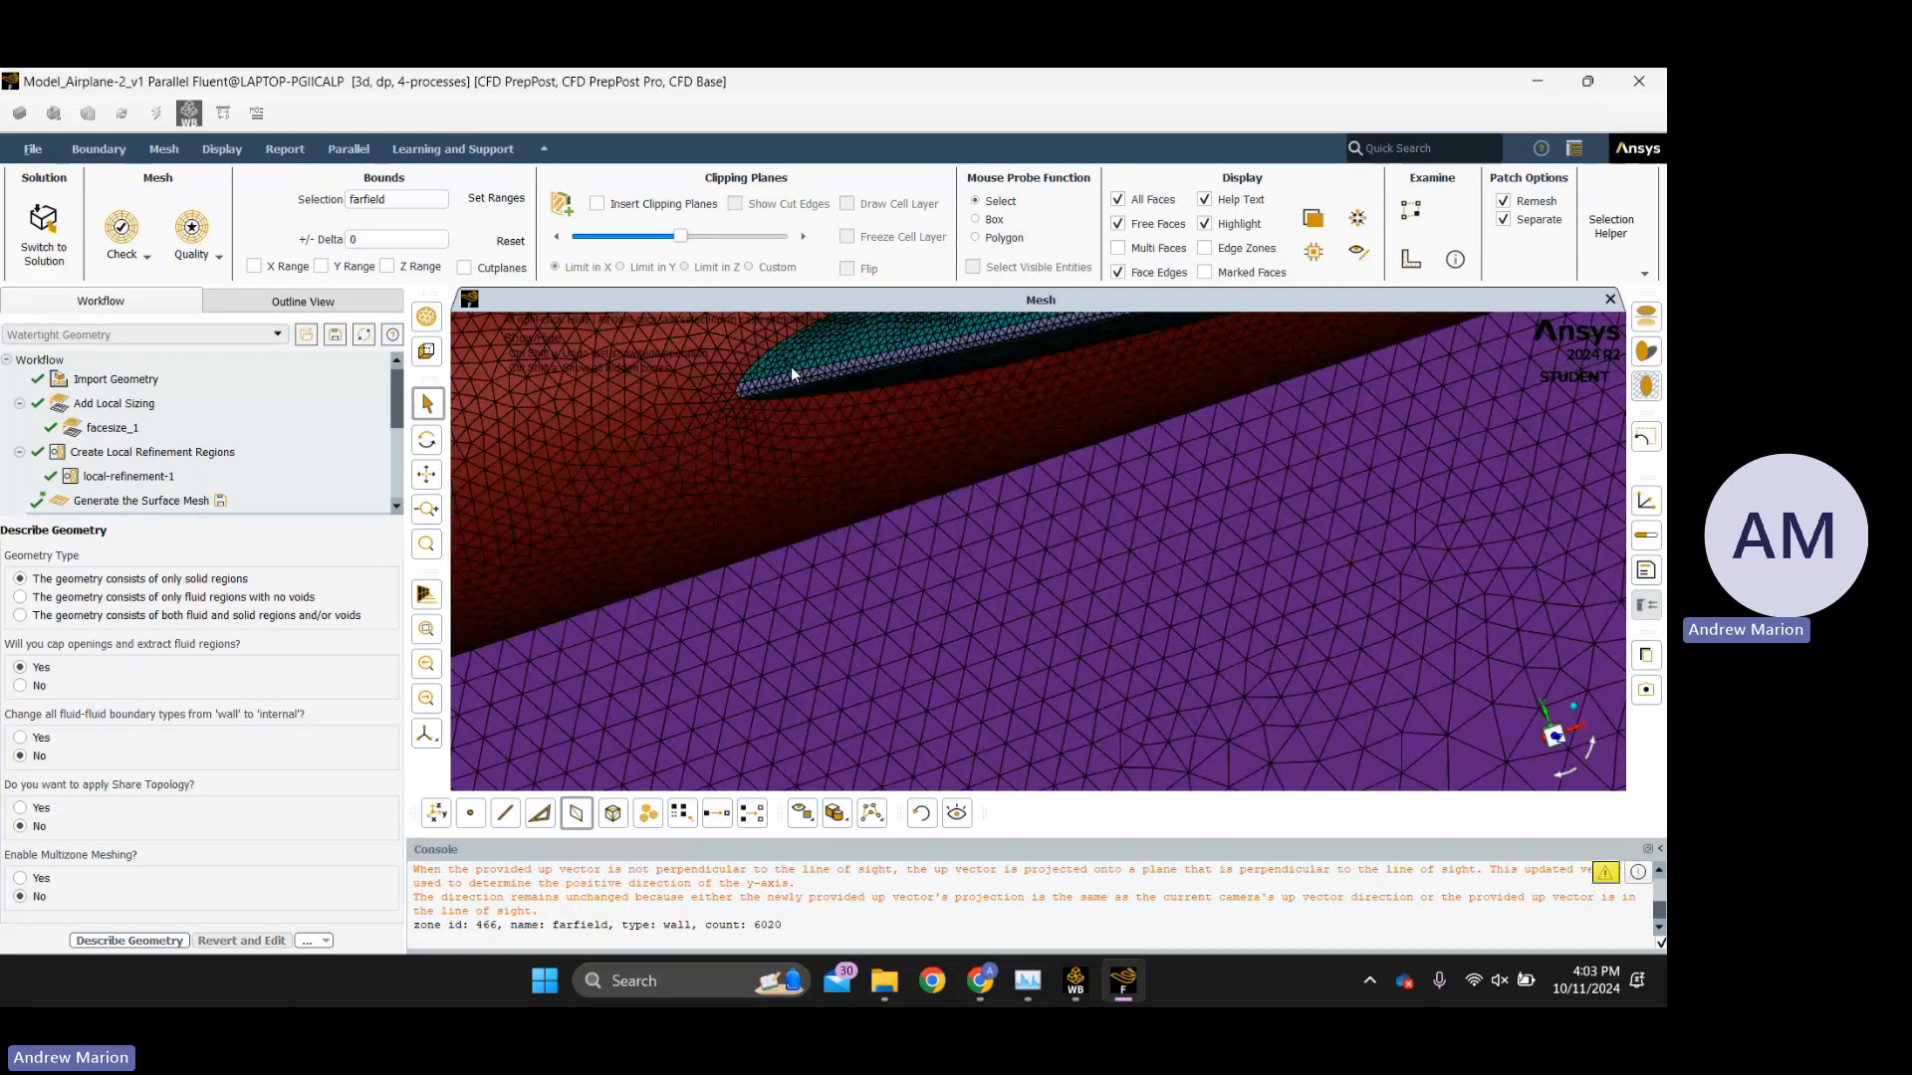
{"action": "scroll", "coordinate": [791, 366], "scroll_direction": "up", "scroll_amount": 4}
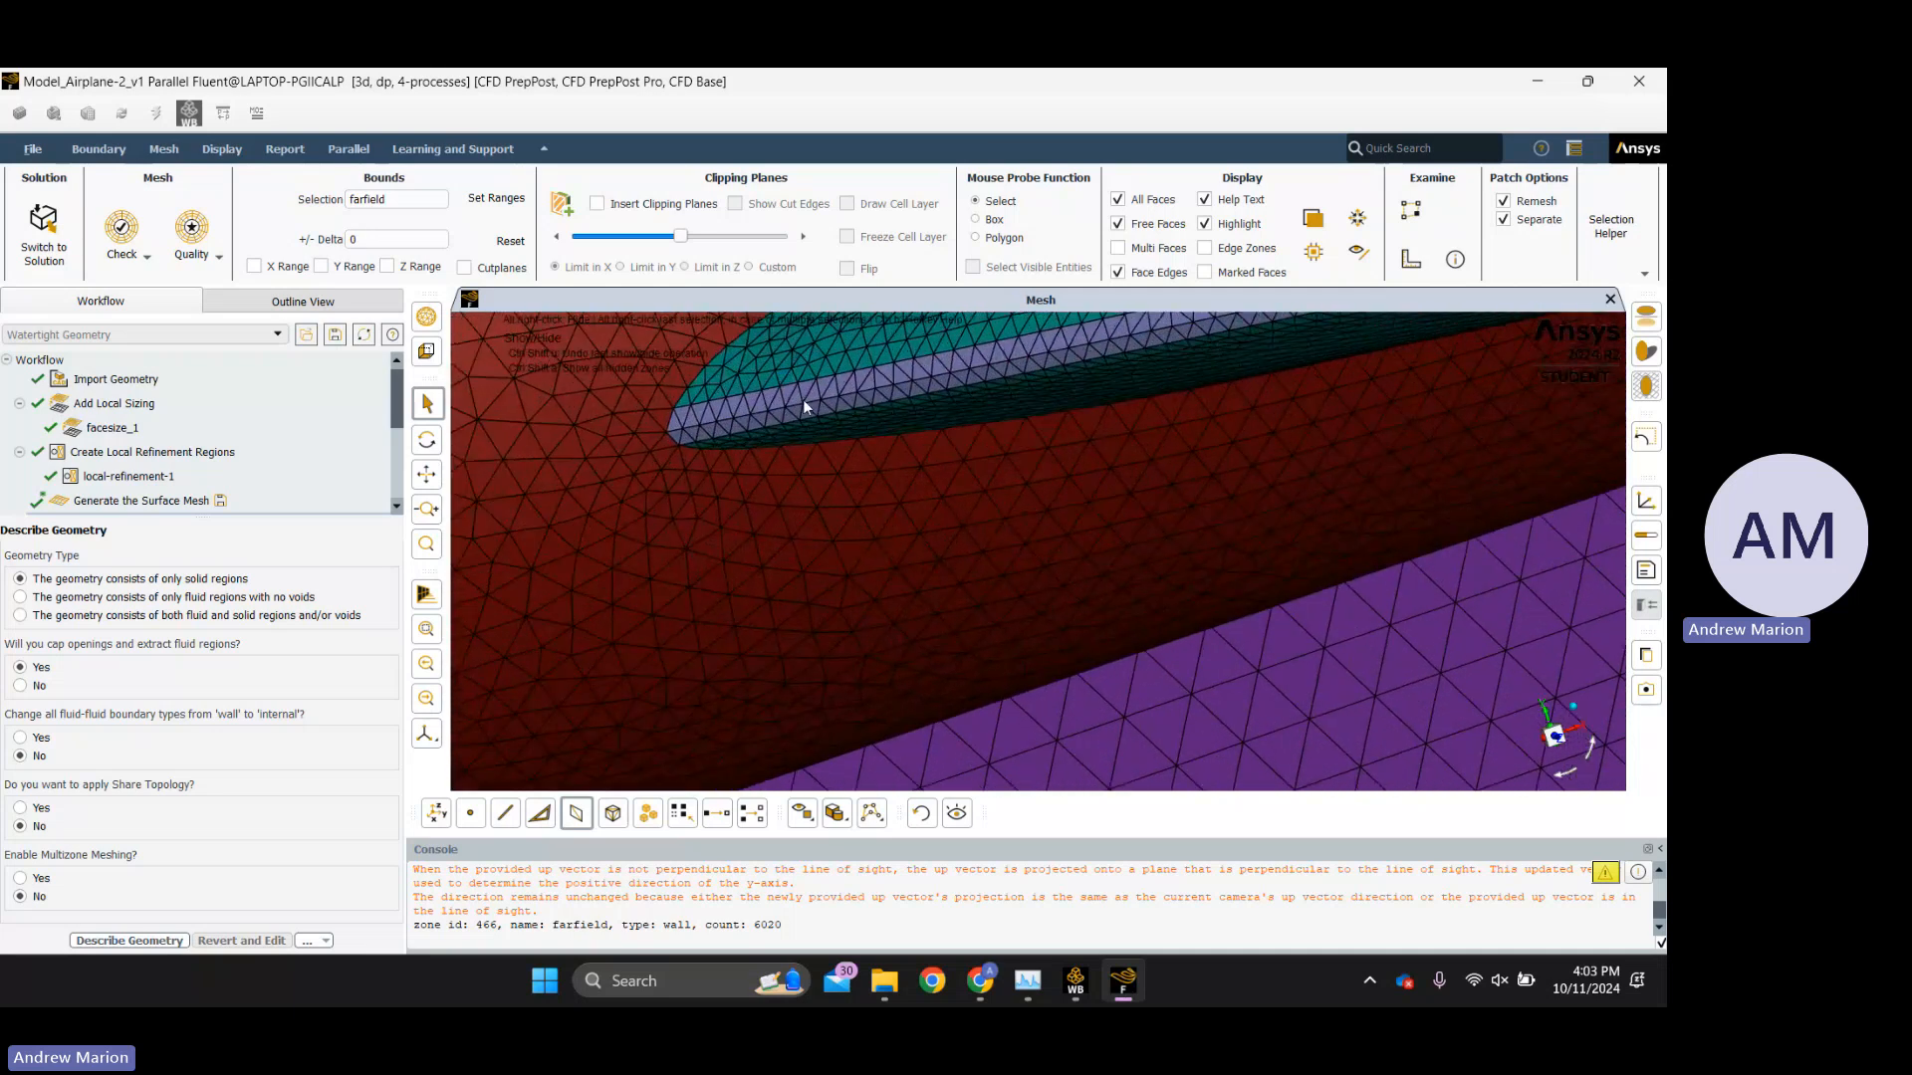
{"action": "scroll", "coordinate": [846, 397], "scroll_direction": "down", "scroll_amount": 3}
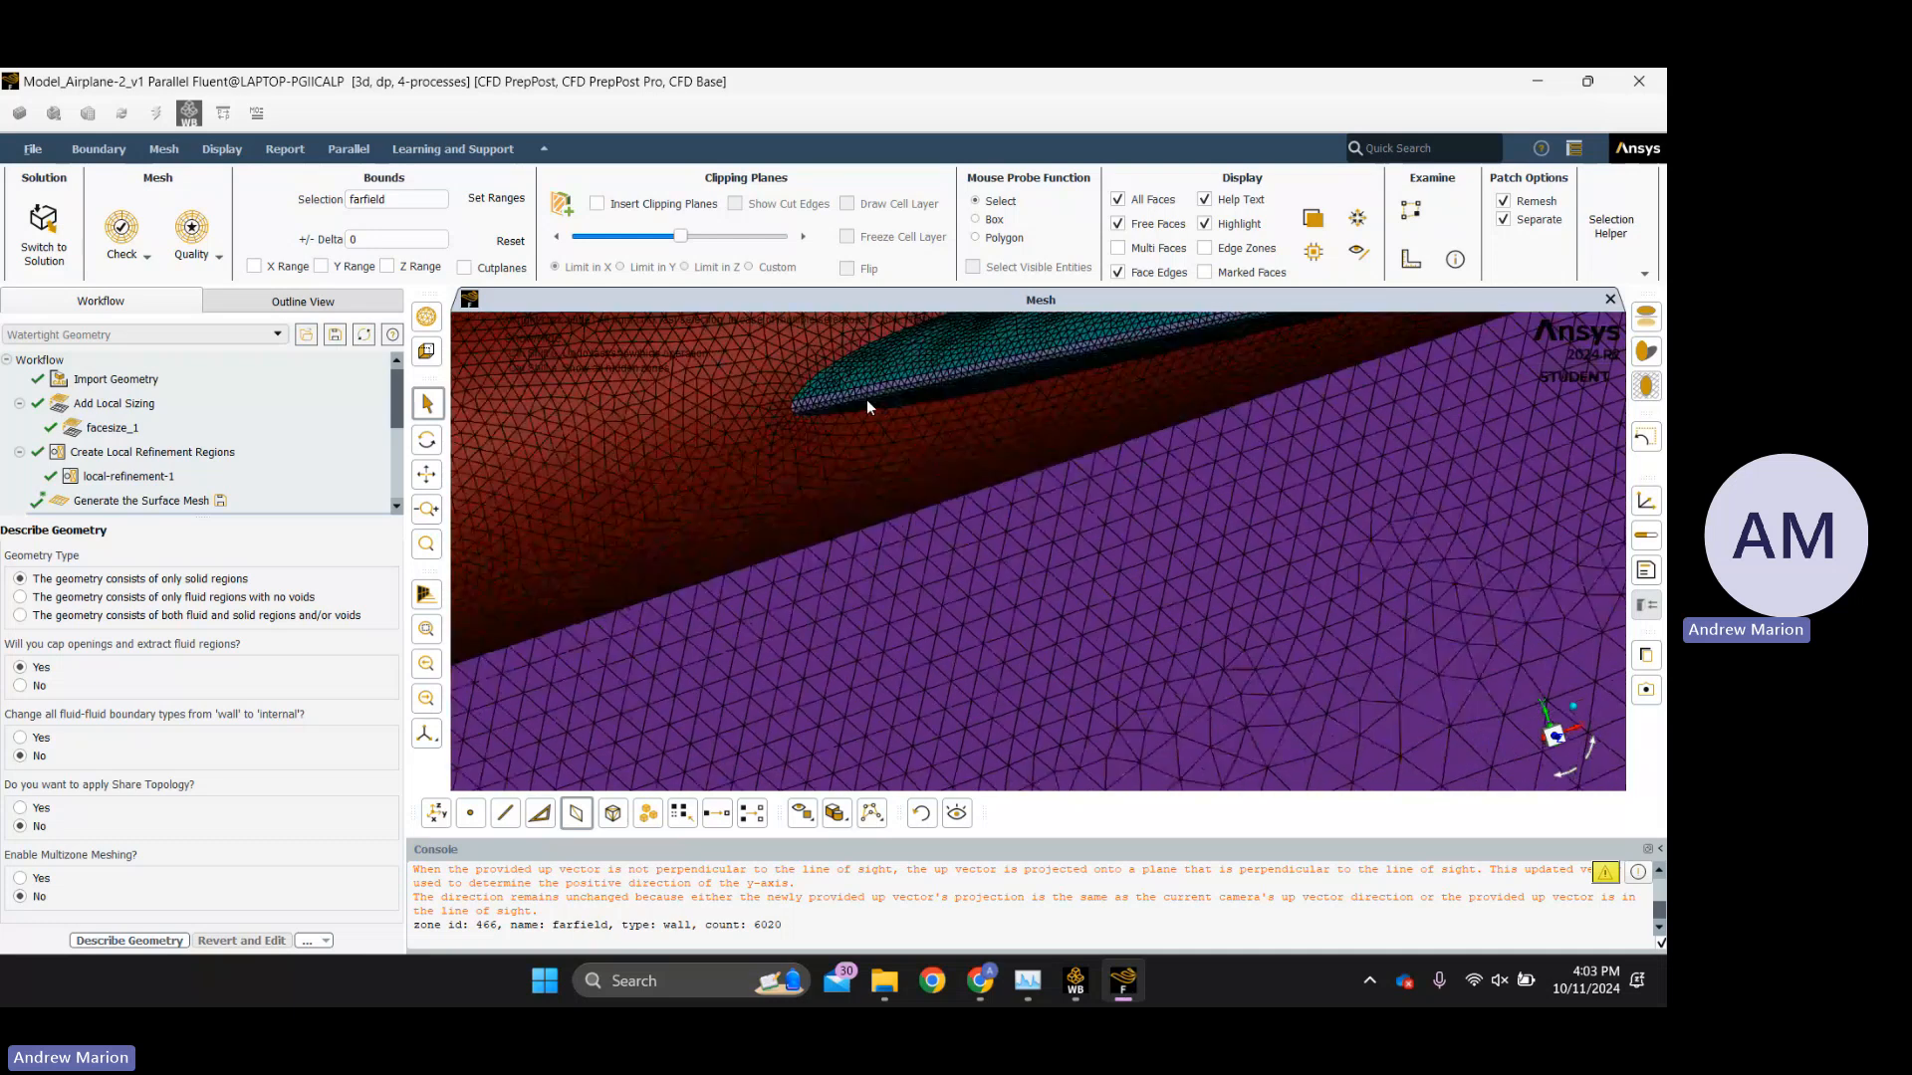
{"action": "scroll", "coordinate": [864, 396], "scroll_direction": "down", "scroll_amount": 2}
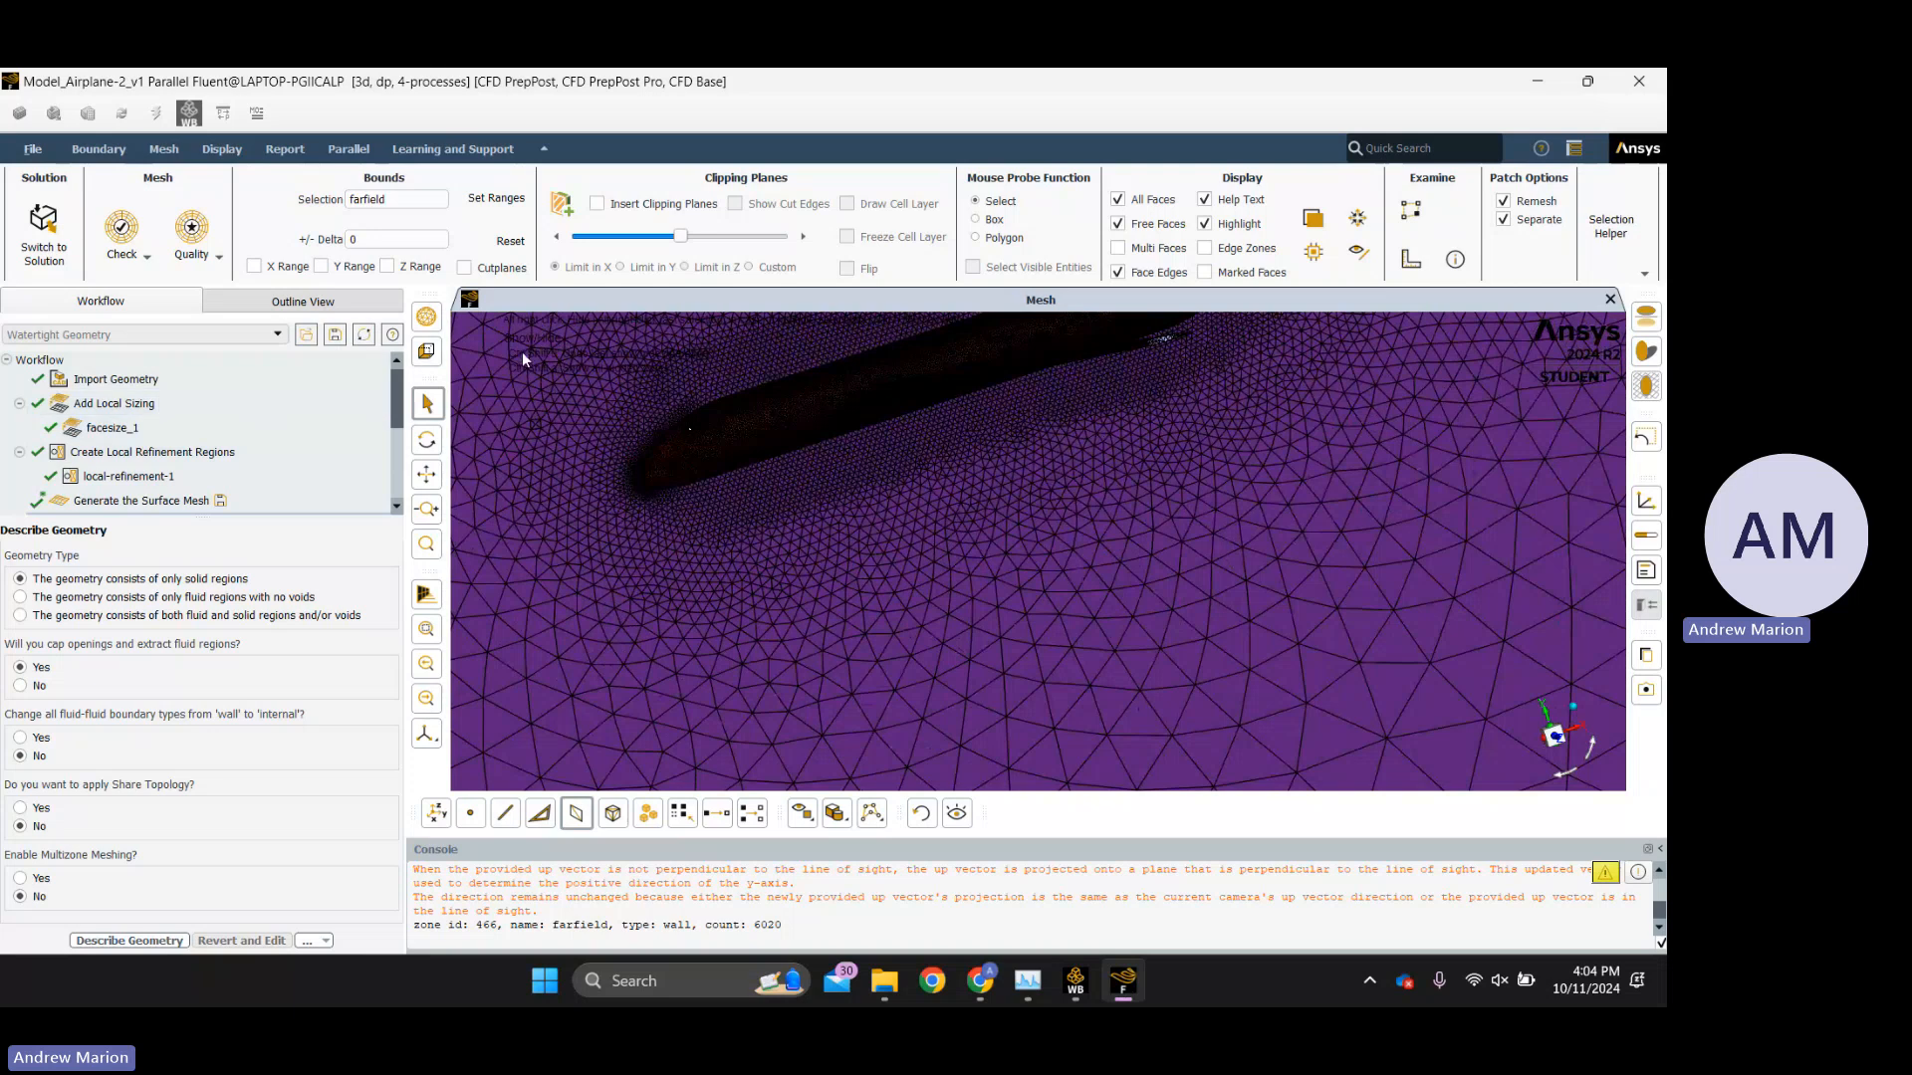
Describe the geometry as consisting of only fluid regions with no voids, without share topology or multizone meshing.
{"action": "scroll", "coordinate": [210, 450], "scroll_direction": "down", "scroll_amount": 3}
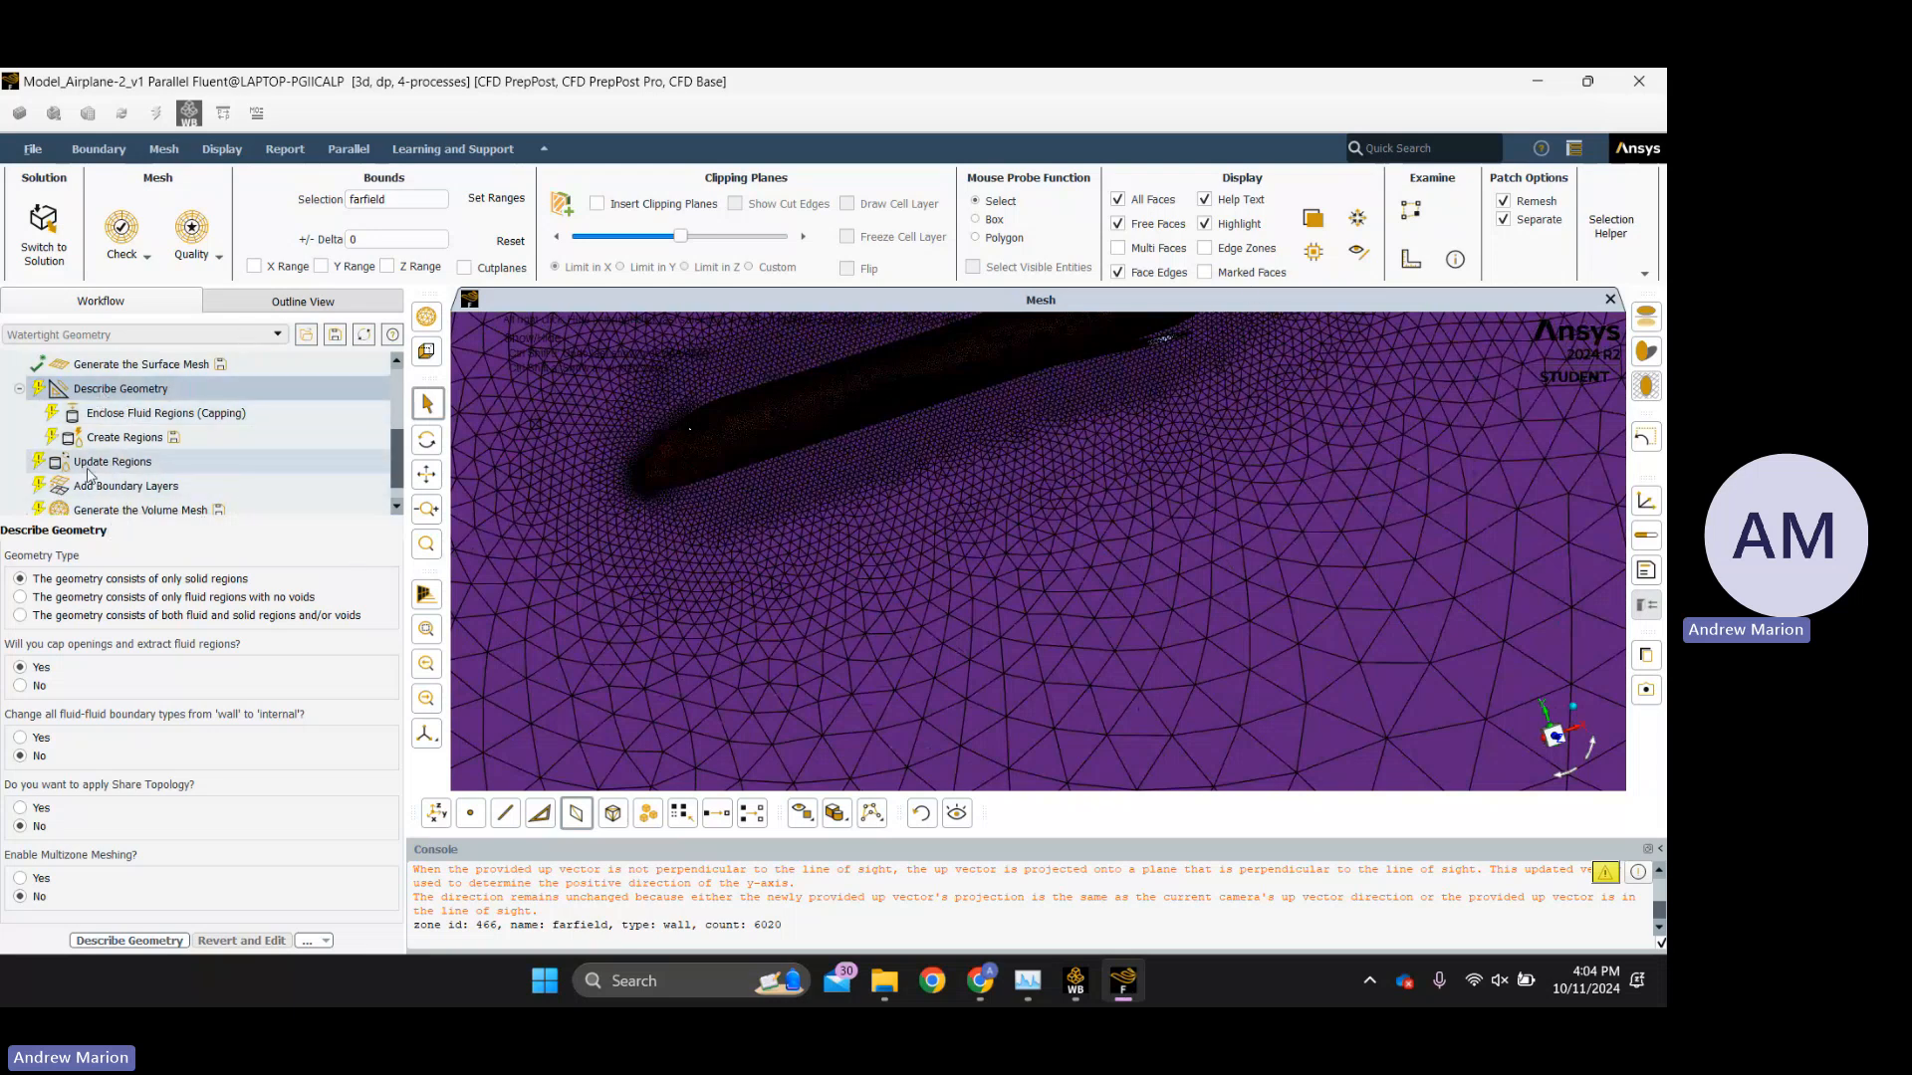
{"action": "left_click", "coordinate": [139, 391]}
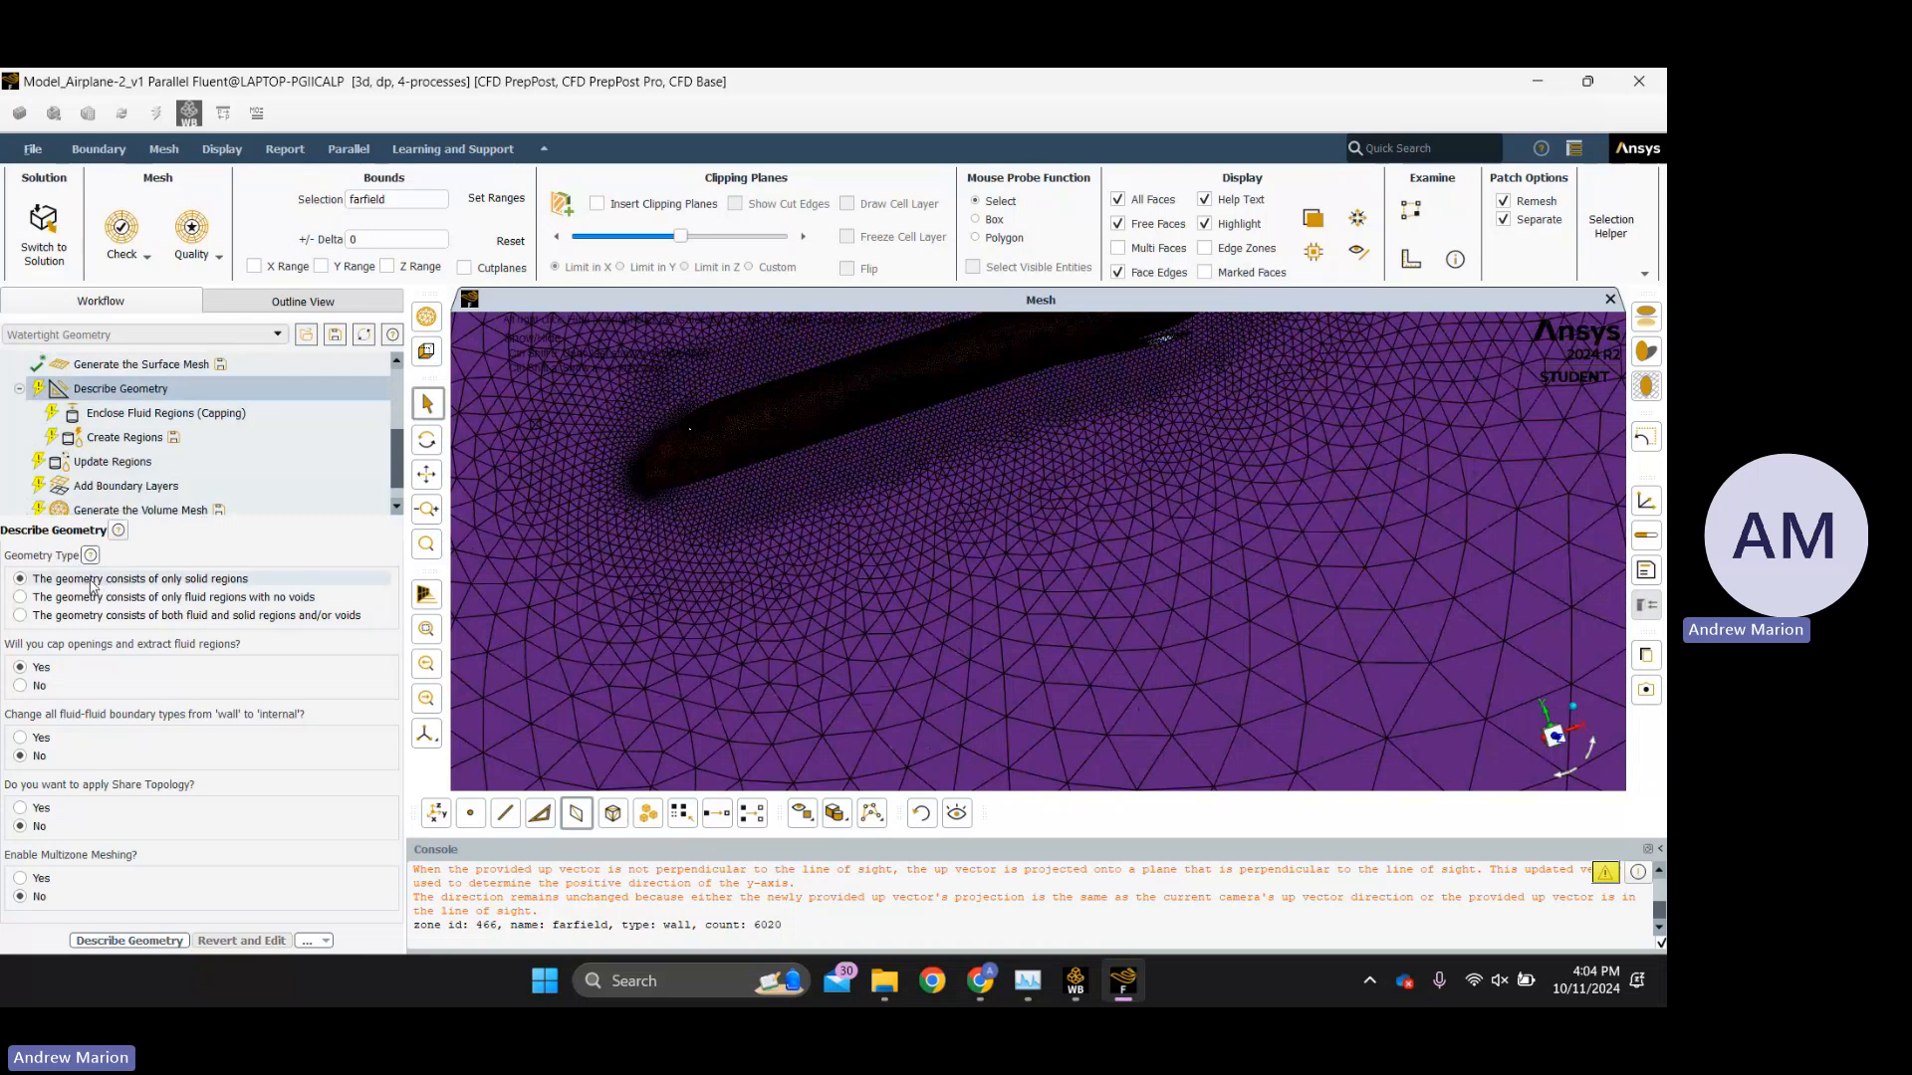
{"action": "left_click", "coordinate": [153, 602]}
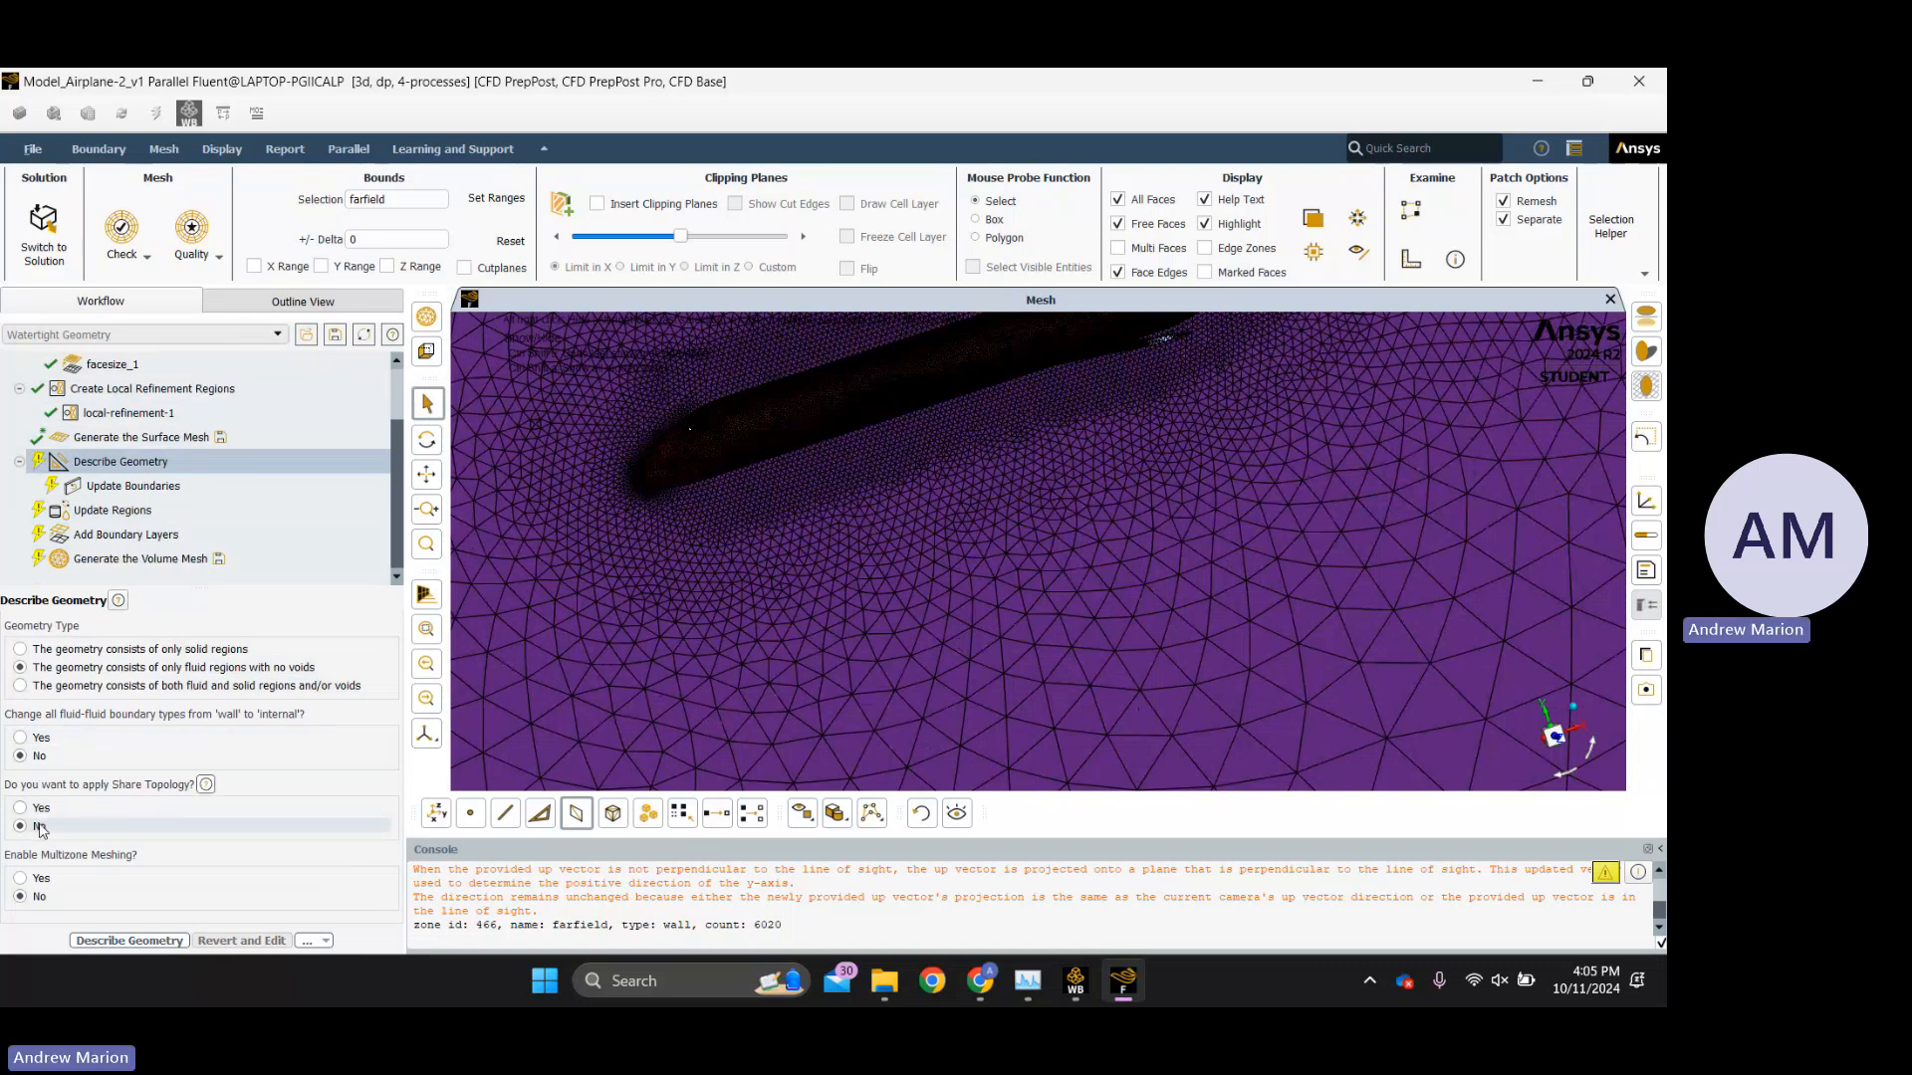
{"action": "left_click", "coordinate": [124, 942]}
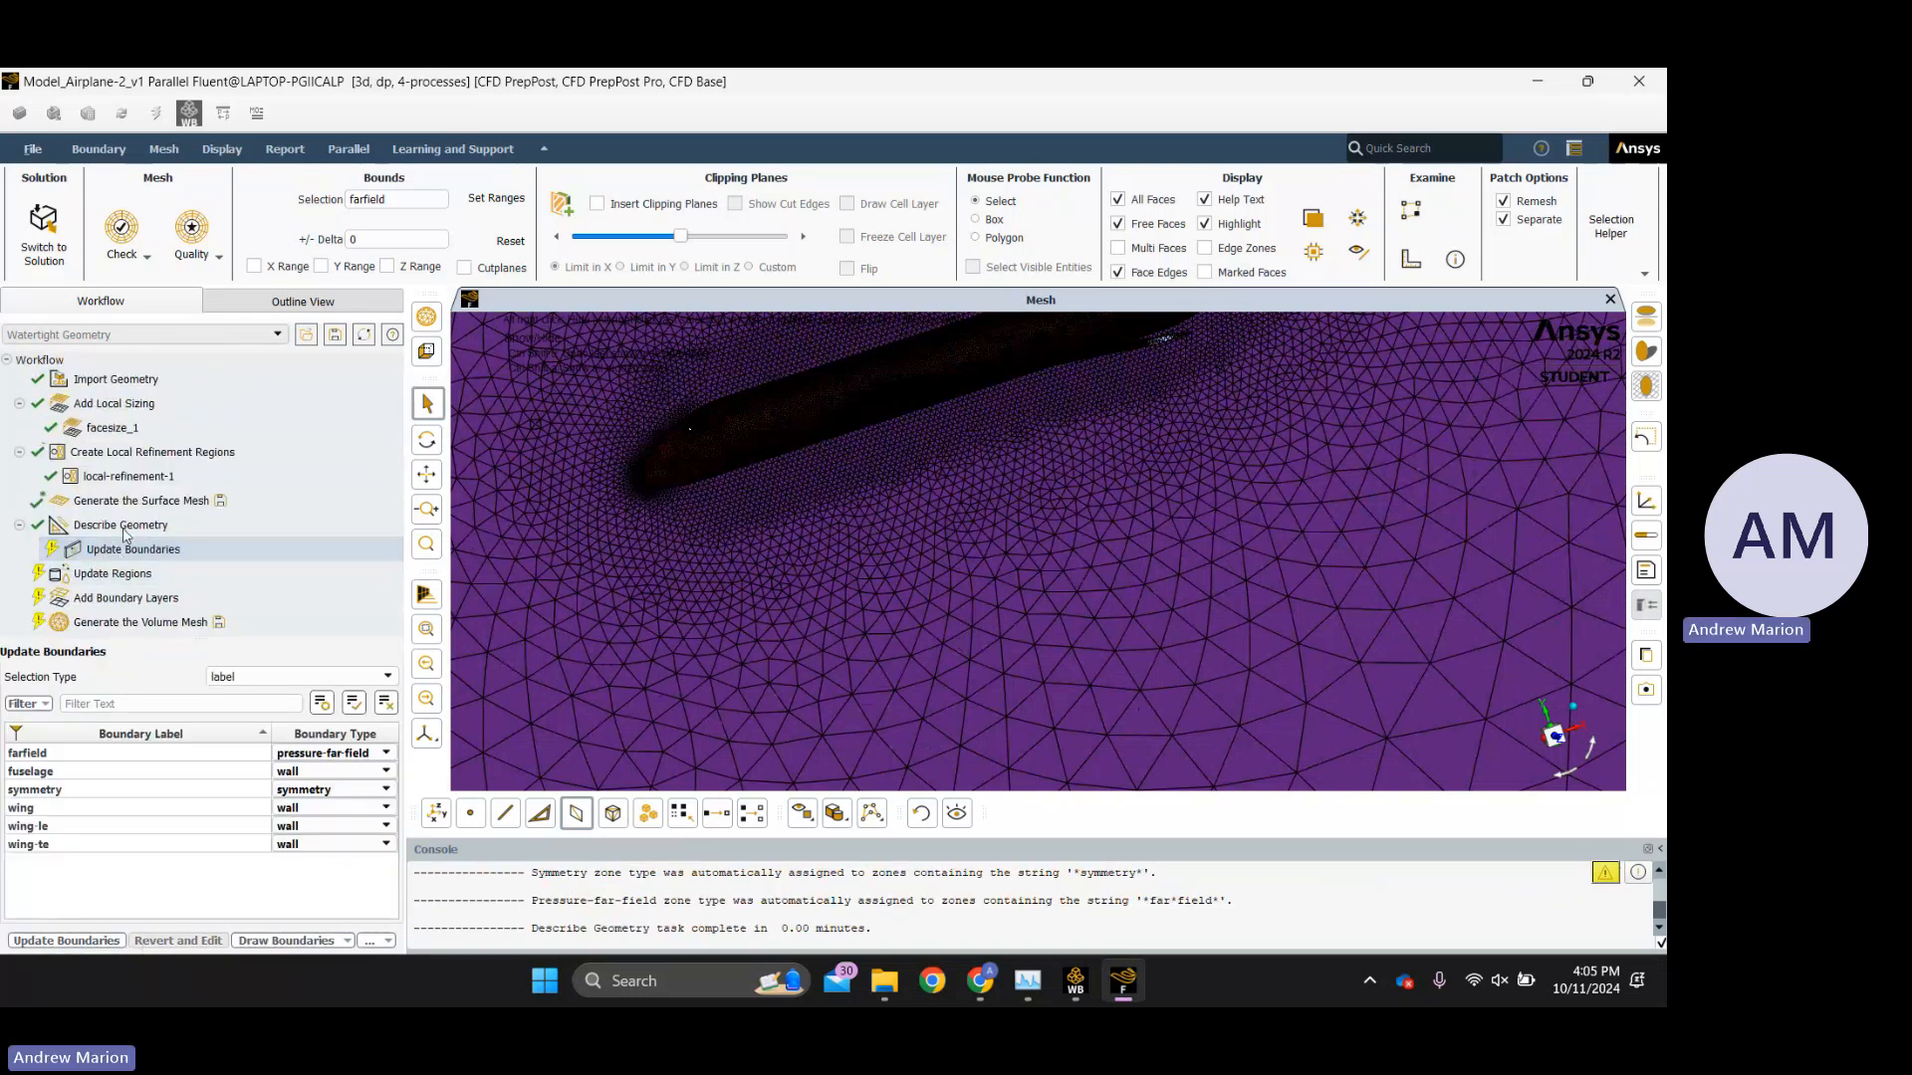
Update the boundaries with farfield as pressure-far-field, symmetry as symmetry, and the fuselage and wing labels as wall.
{"action": "mouse_move", "coordinate": [127, 529]}
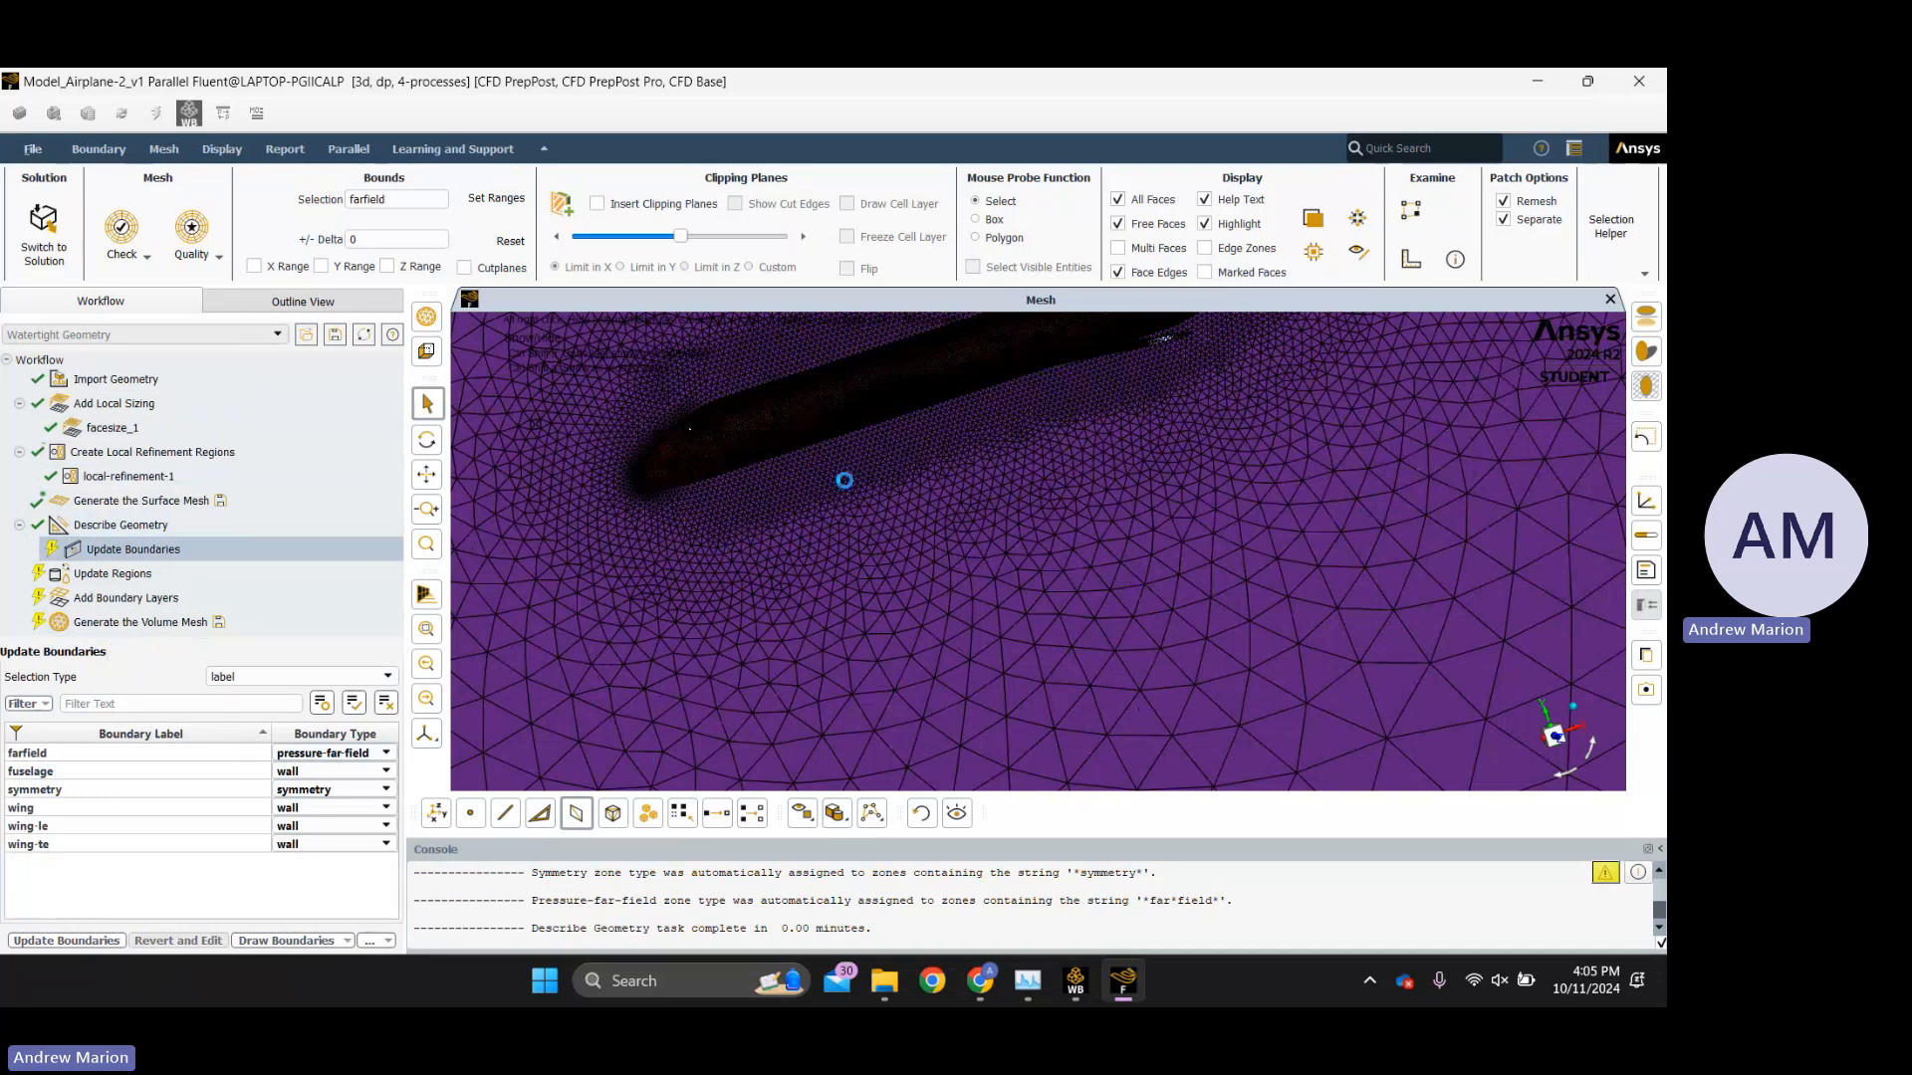
{"action": "scroll", "coordinate": [841, 478], "scroll_direction": "down", "scroll_amount": 5}
{"action": "scroll", "coordinate": [844, 519], "scroll_direction": "down", "scroll_amount": 2}
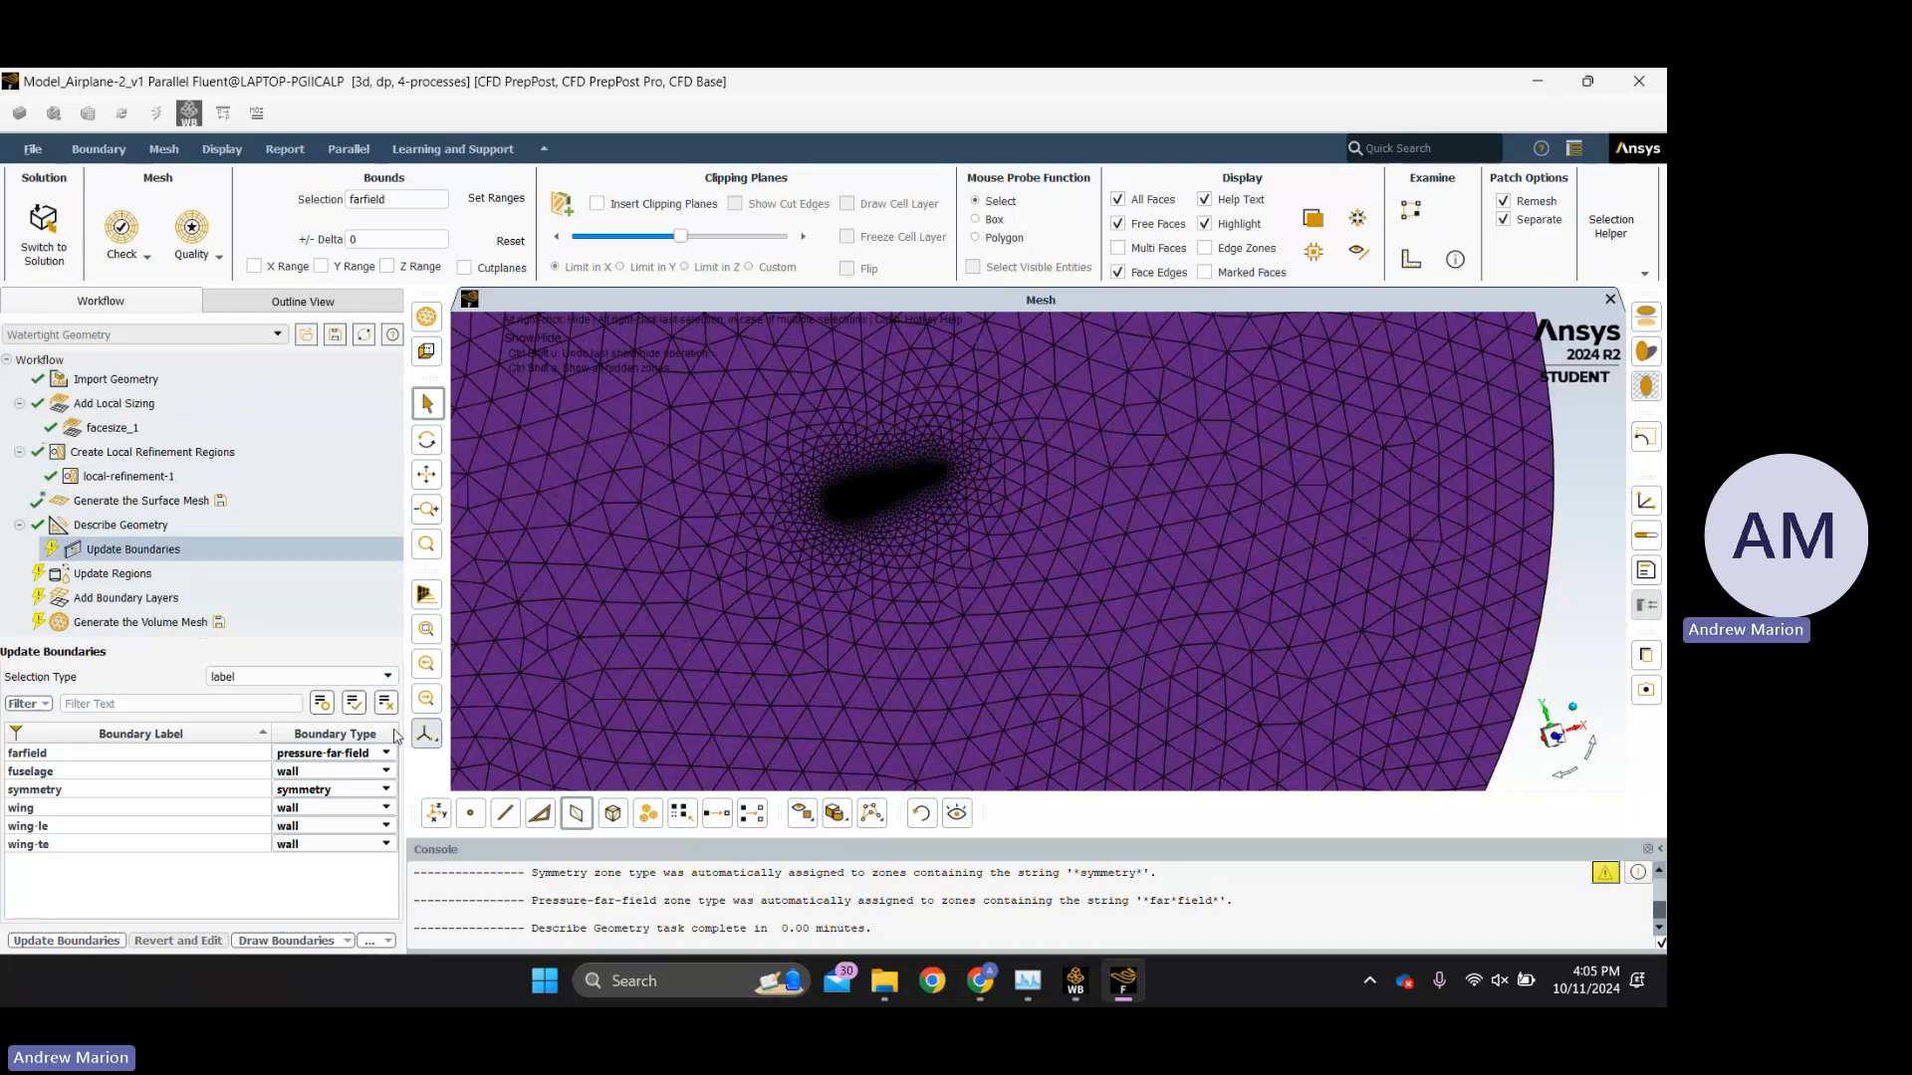
{"action": "left_click", "coordinate": [283, 773]}
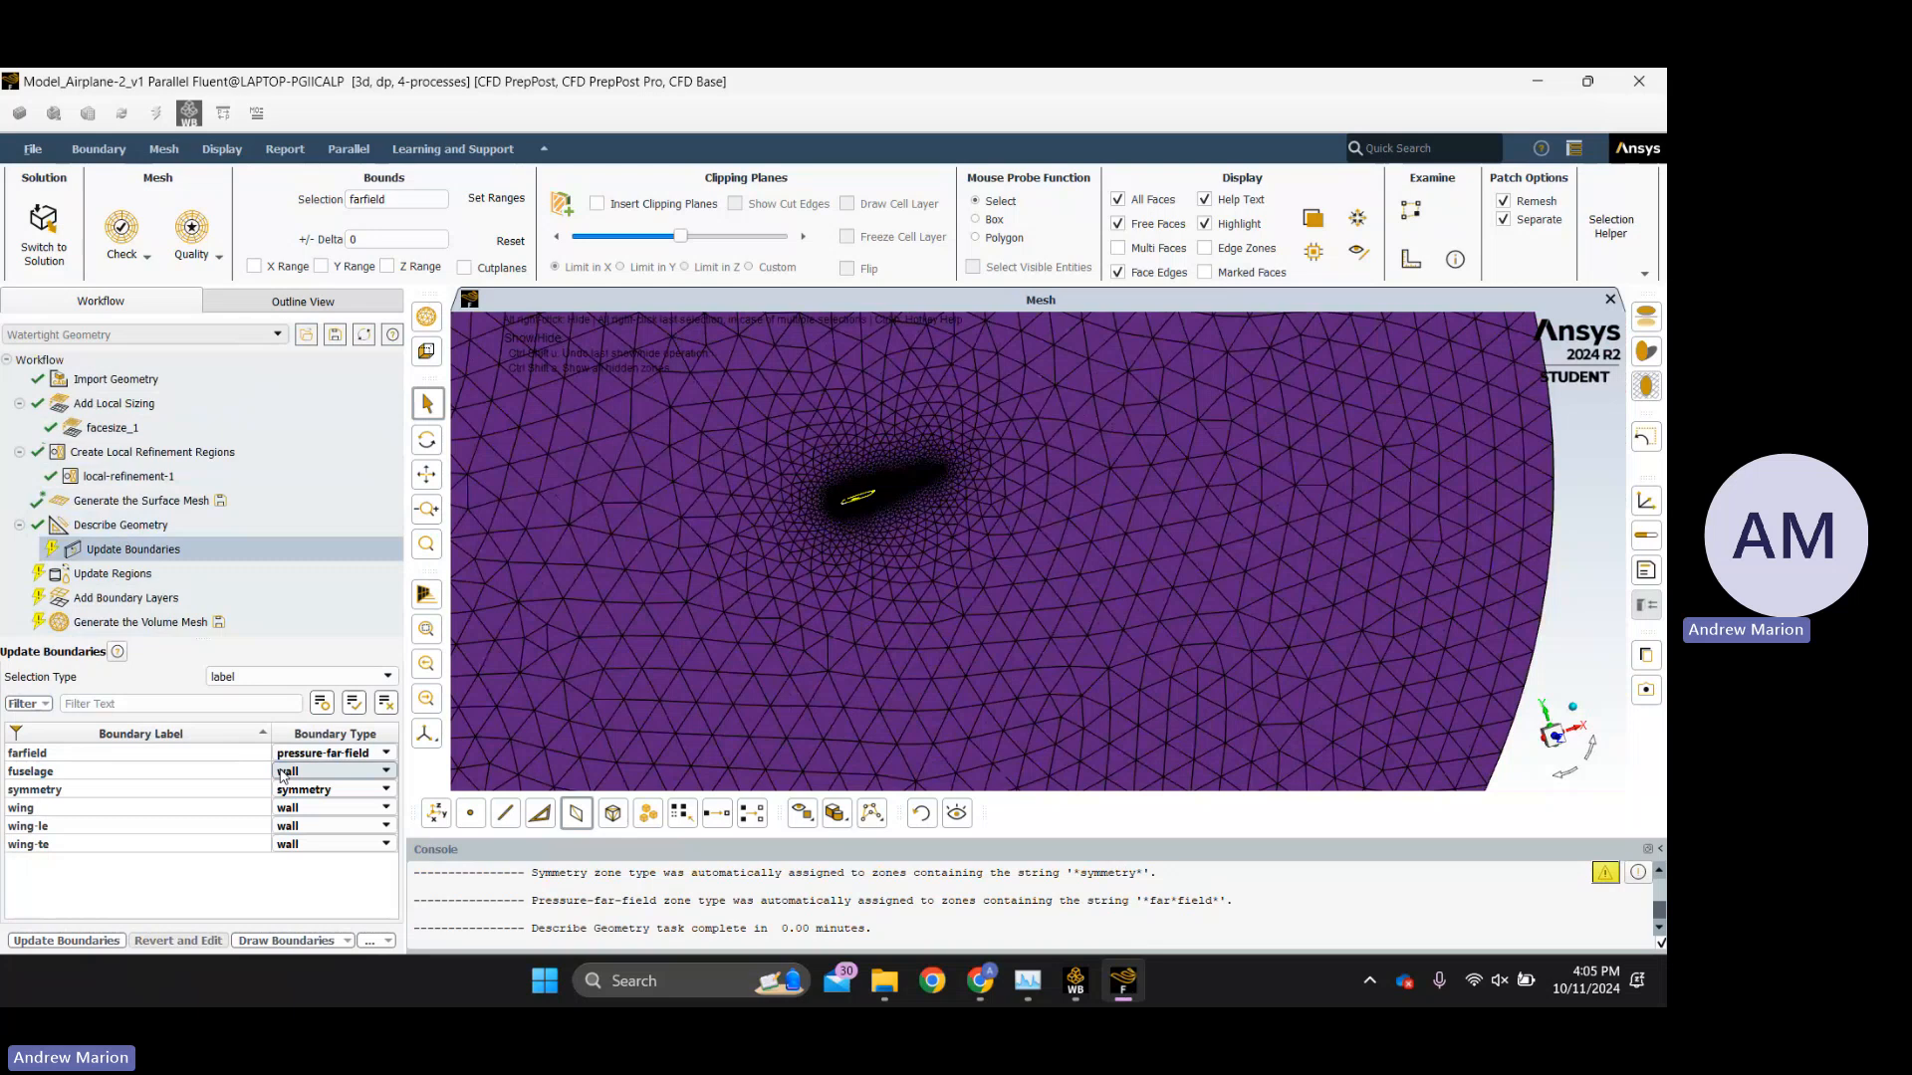
{"action": "left_click", "coordinate": [283, 773]}
{"action": "left_click", "coordinate": [283, 773]}
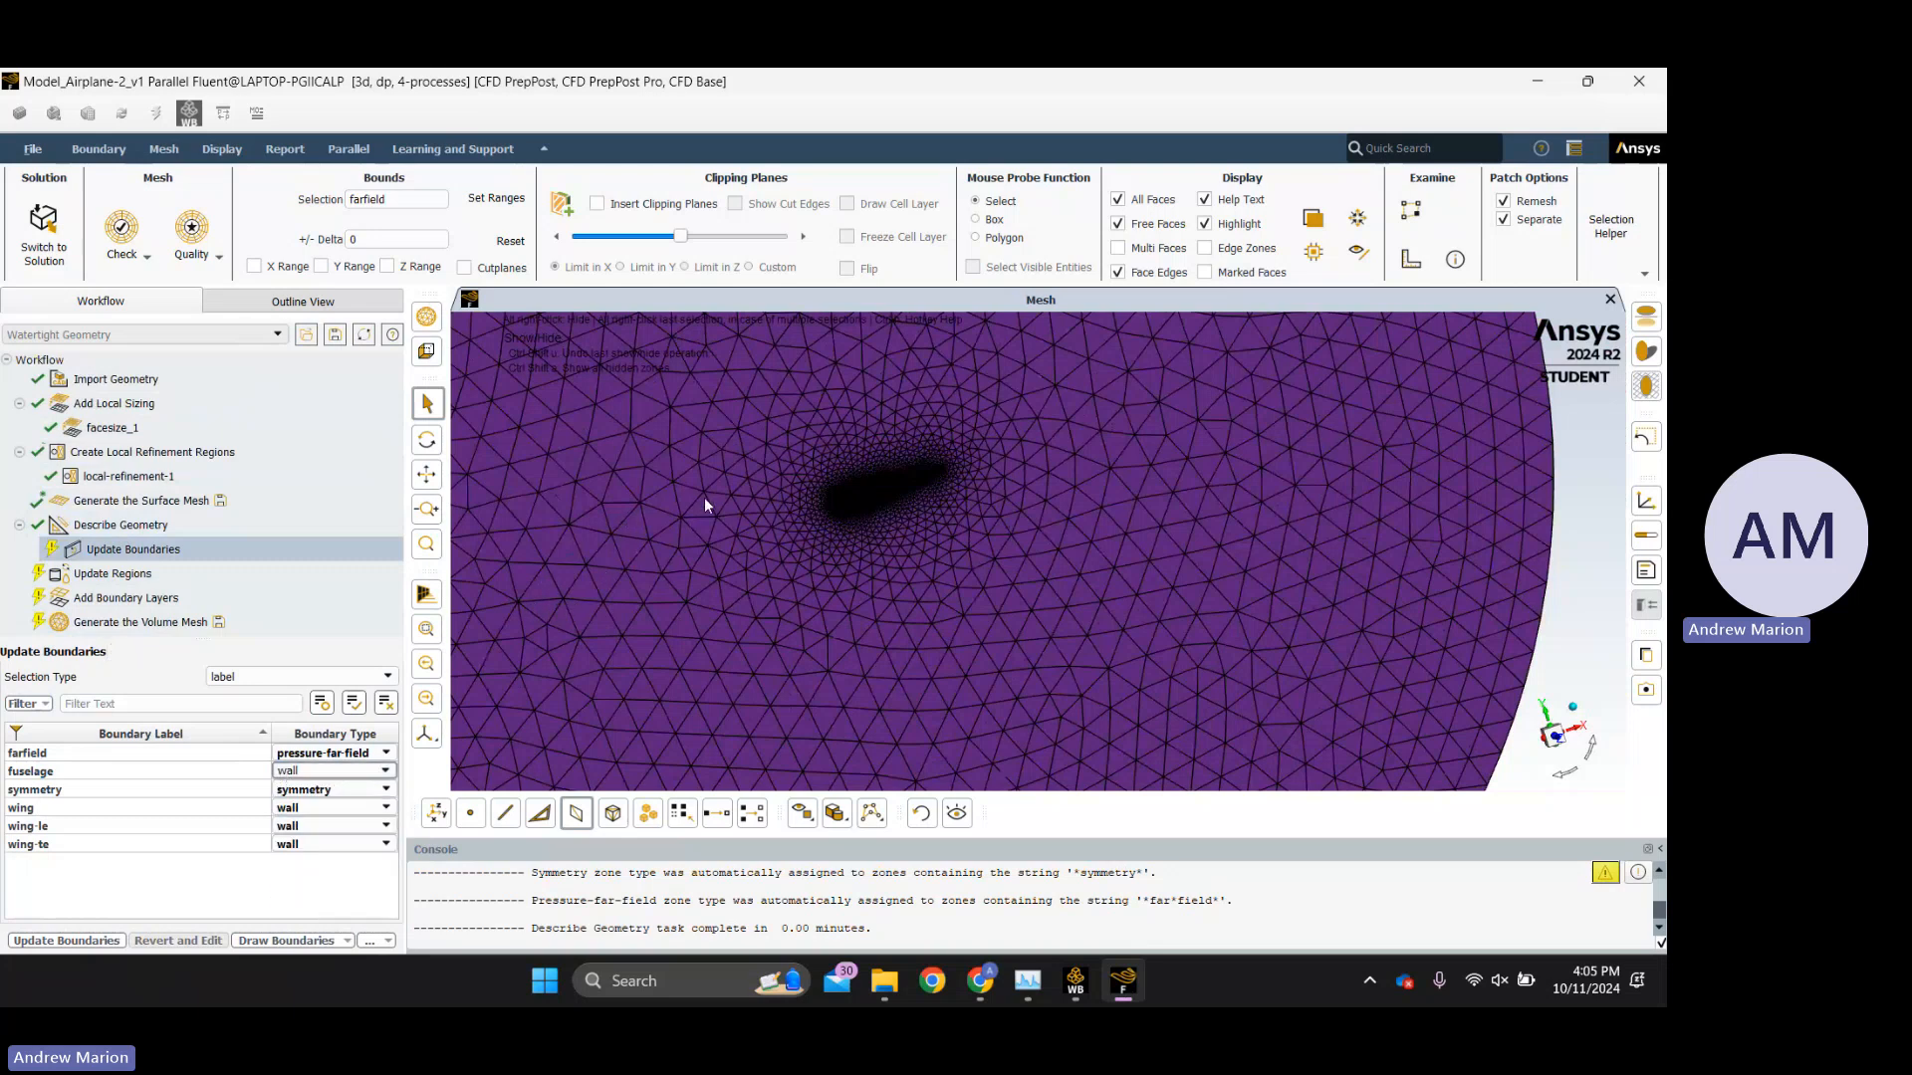
{"action": "scroll", "coordinate": [989, 464], "scroll_direction": "up", "scroll_amount": 8}
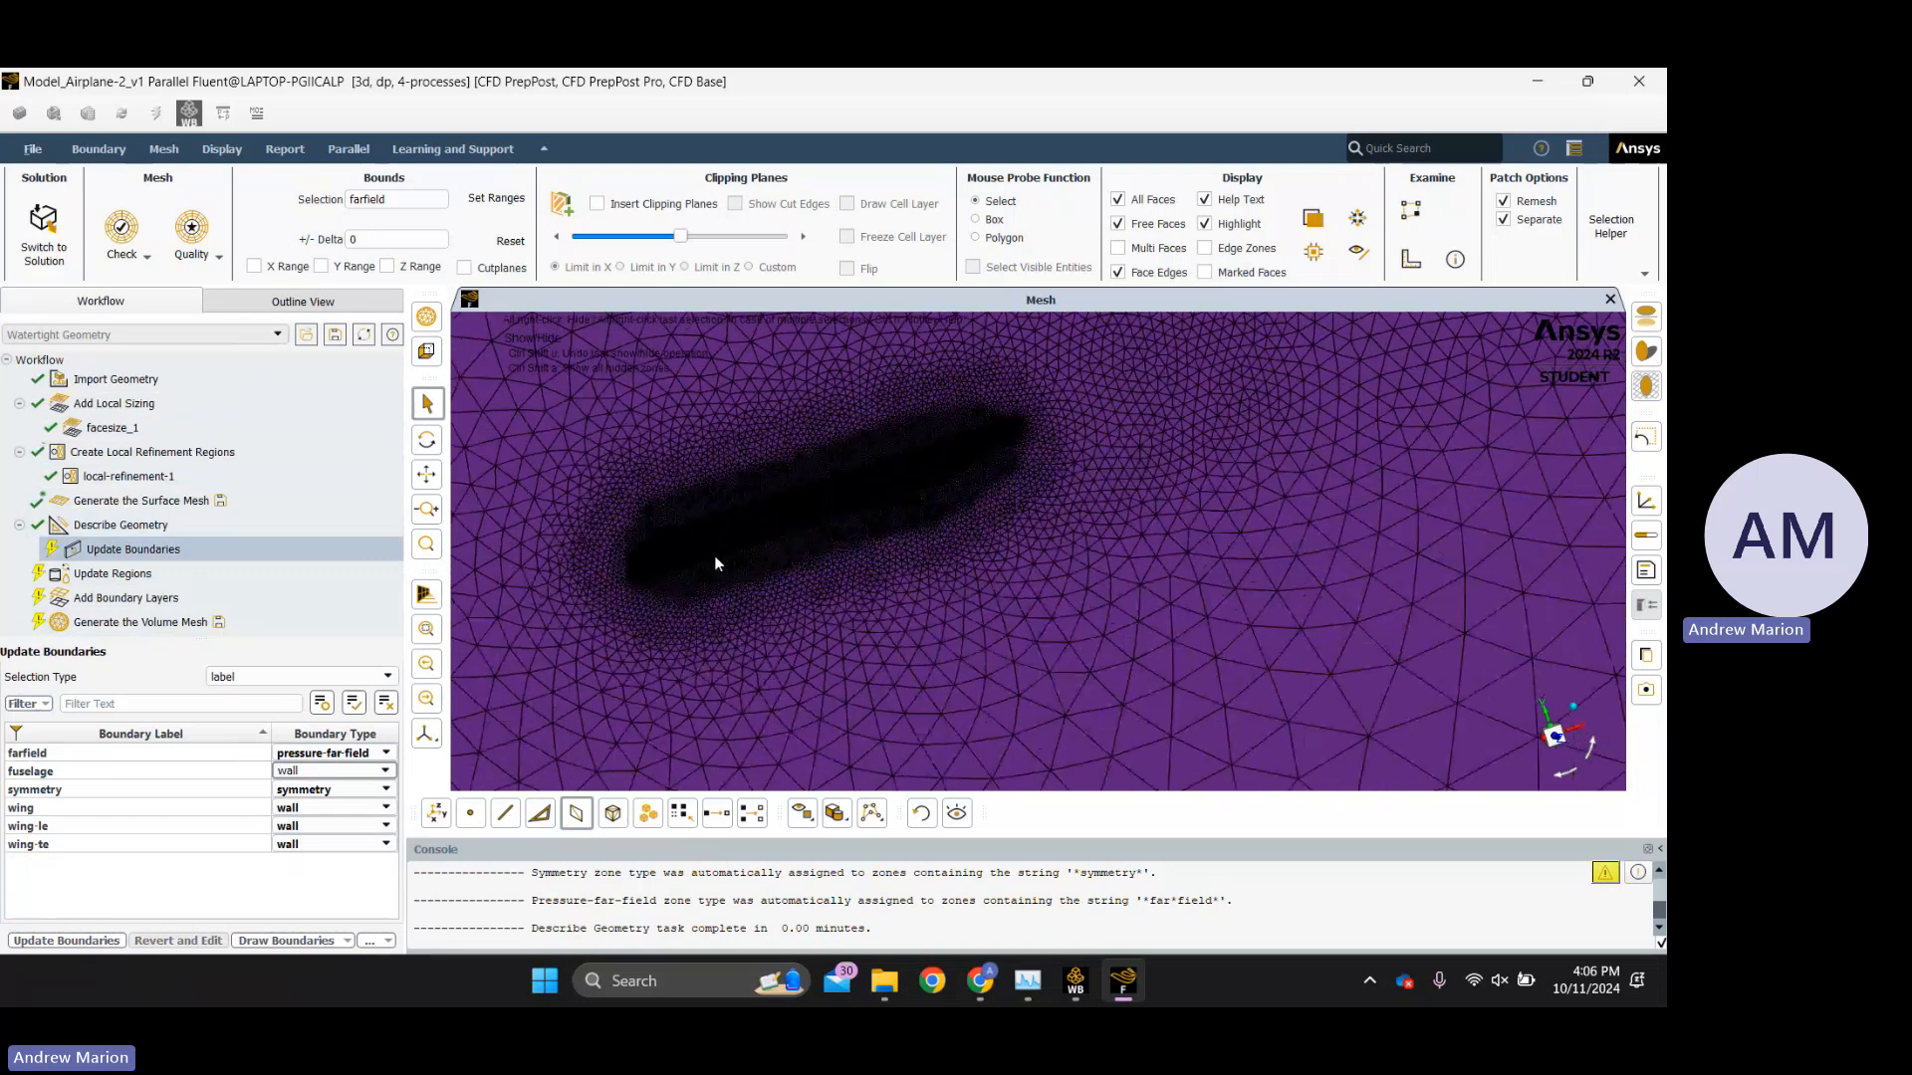
{"action": "left_click_drag", "start_coordinate": [714, 556], "coordinate": [477, 522]}
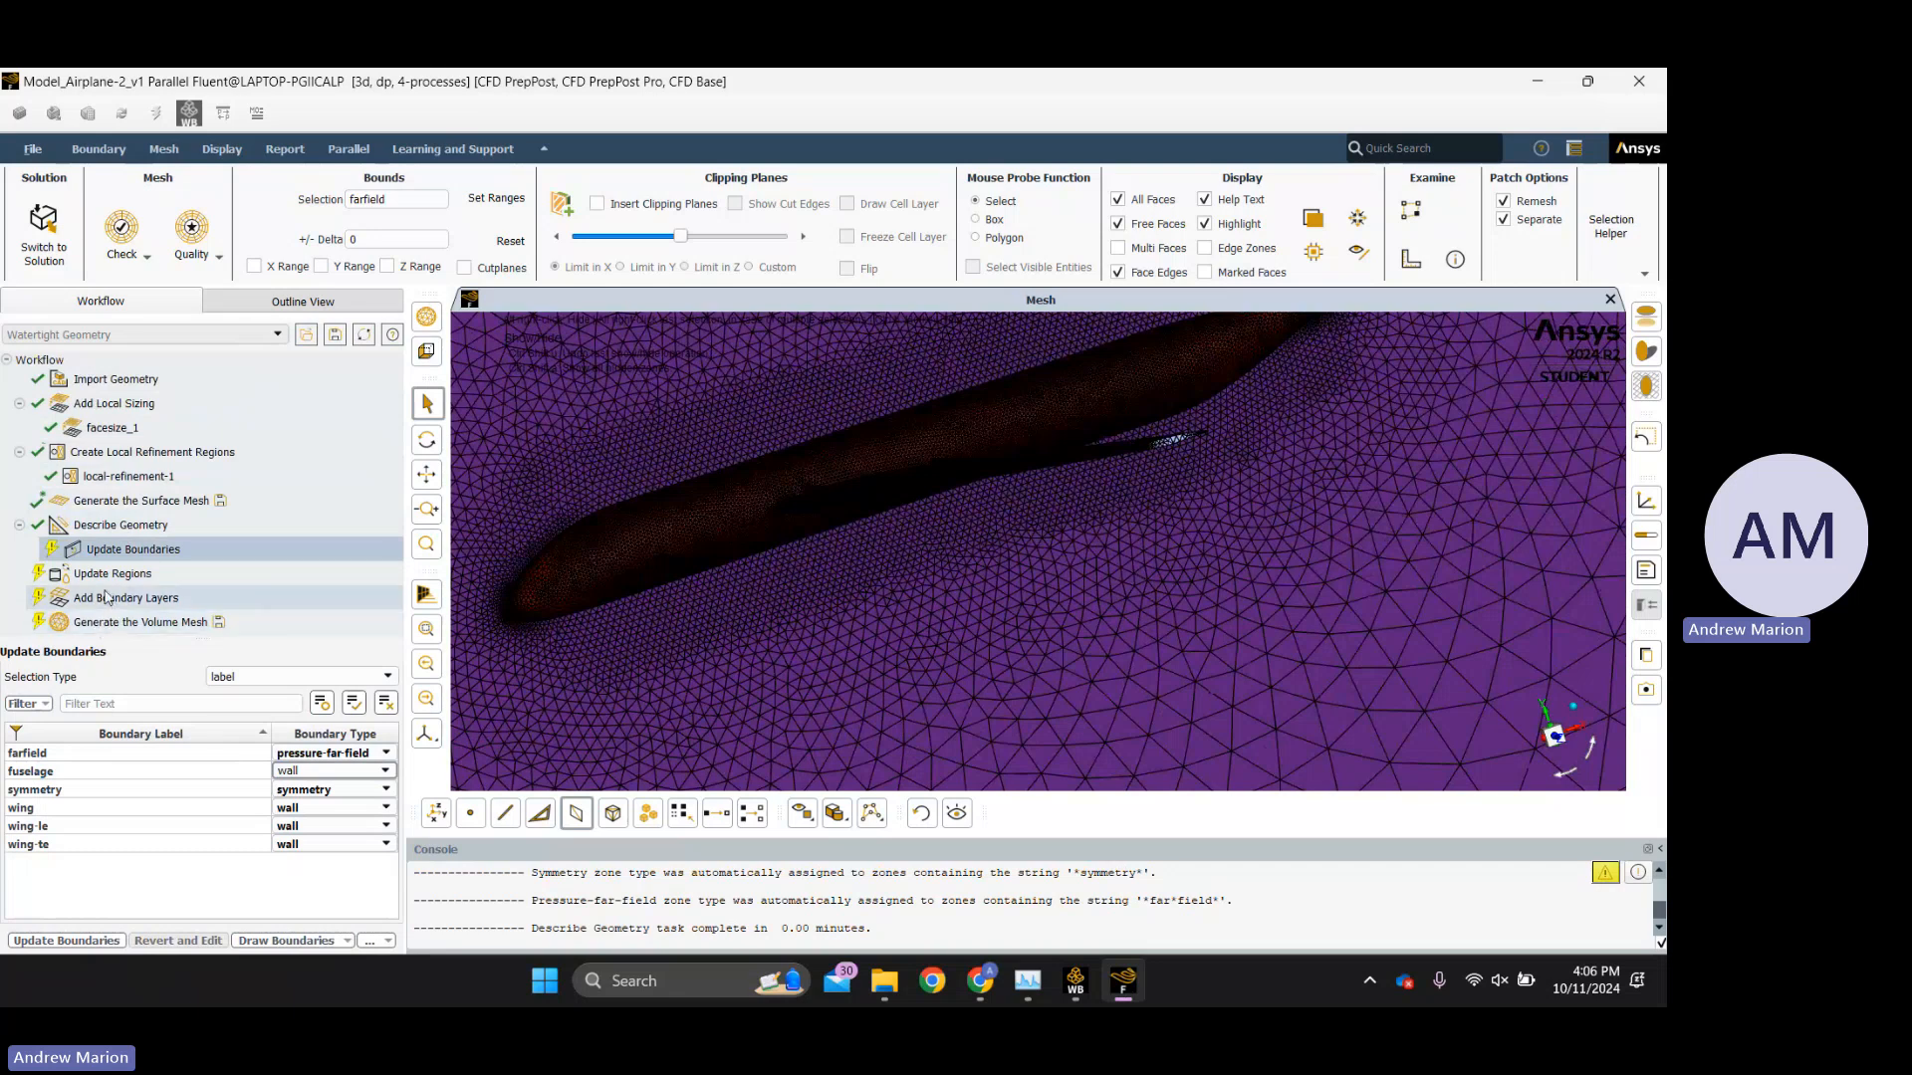
{"action": "left_click", "coordinate": [323, 806]}
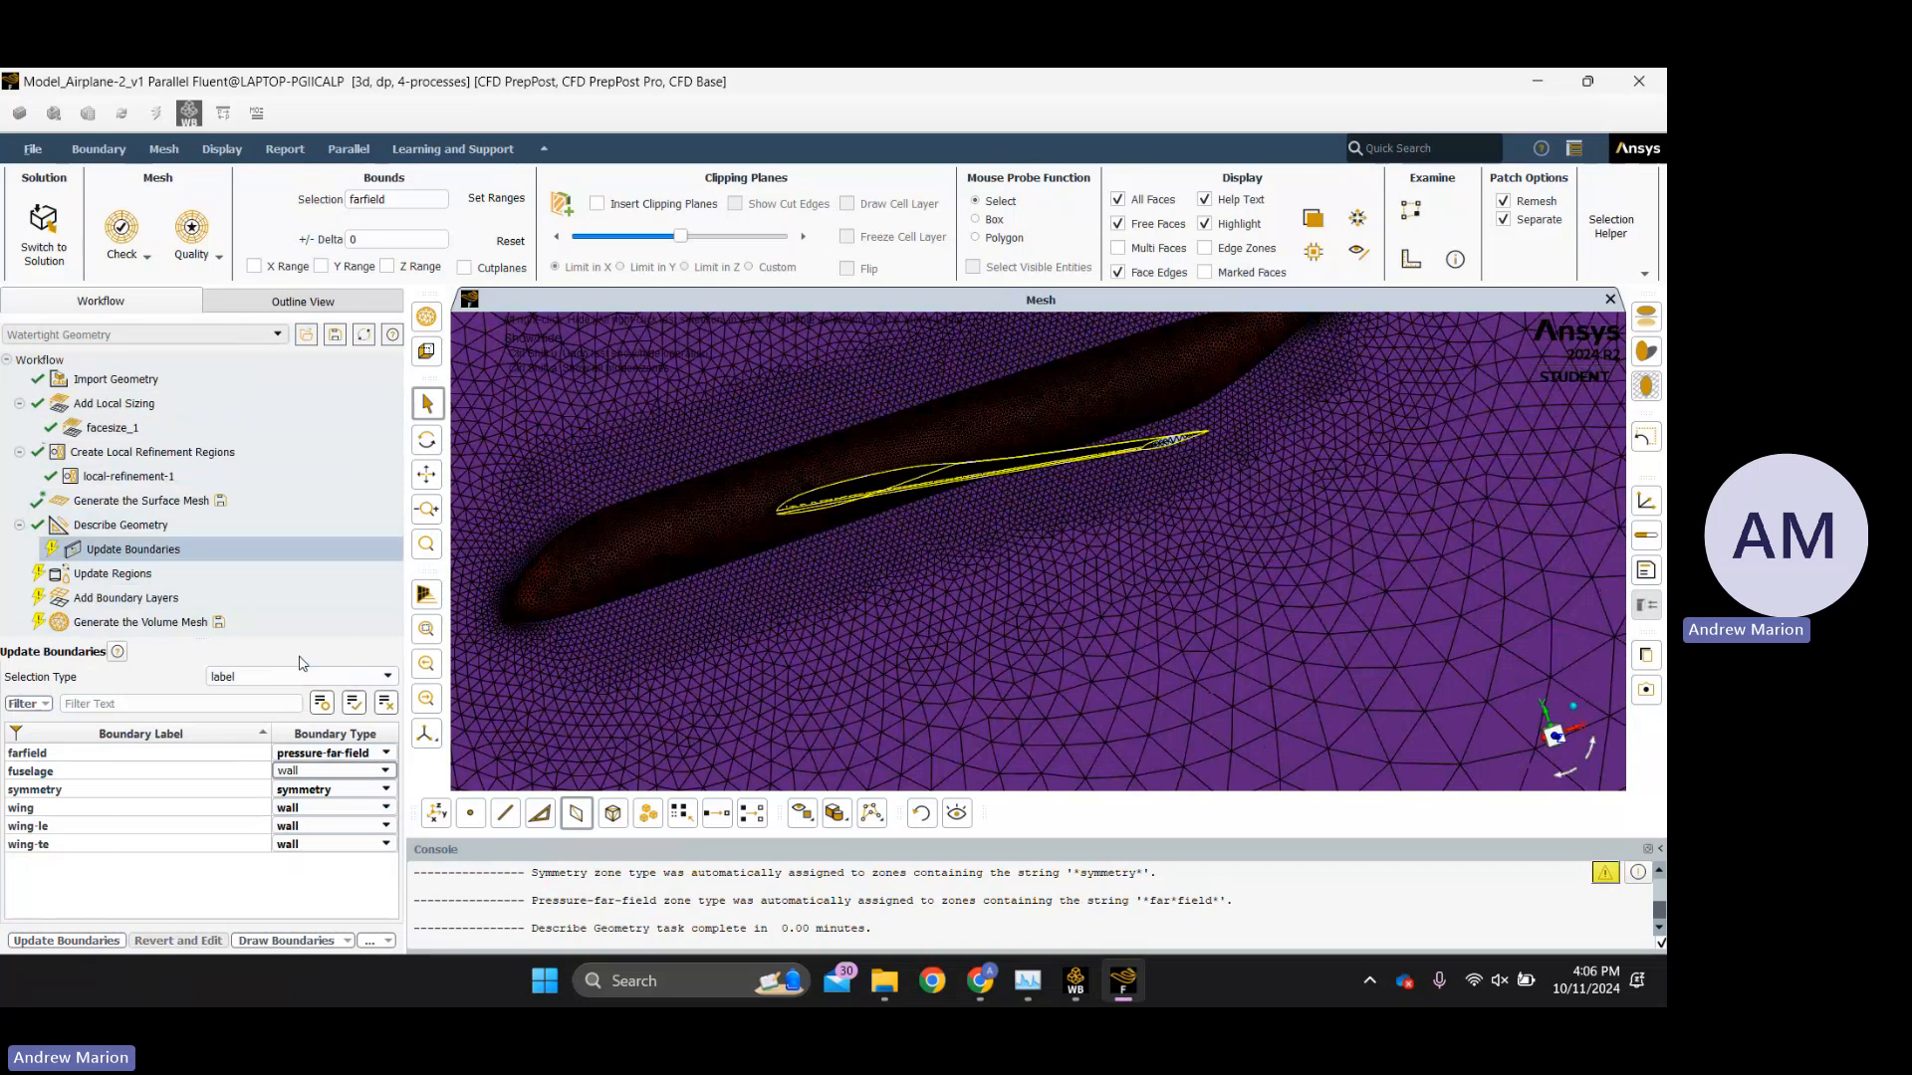
{"action": "left_click", "coordinate": [304, 765]}
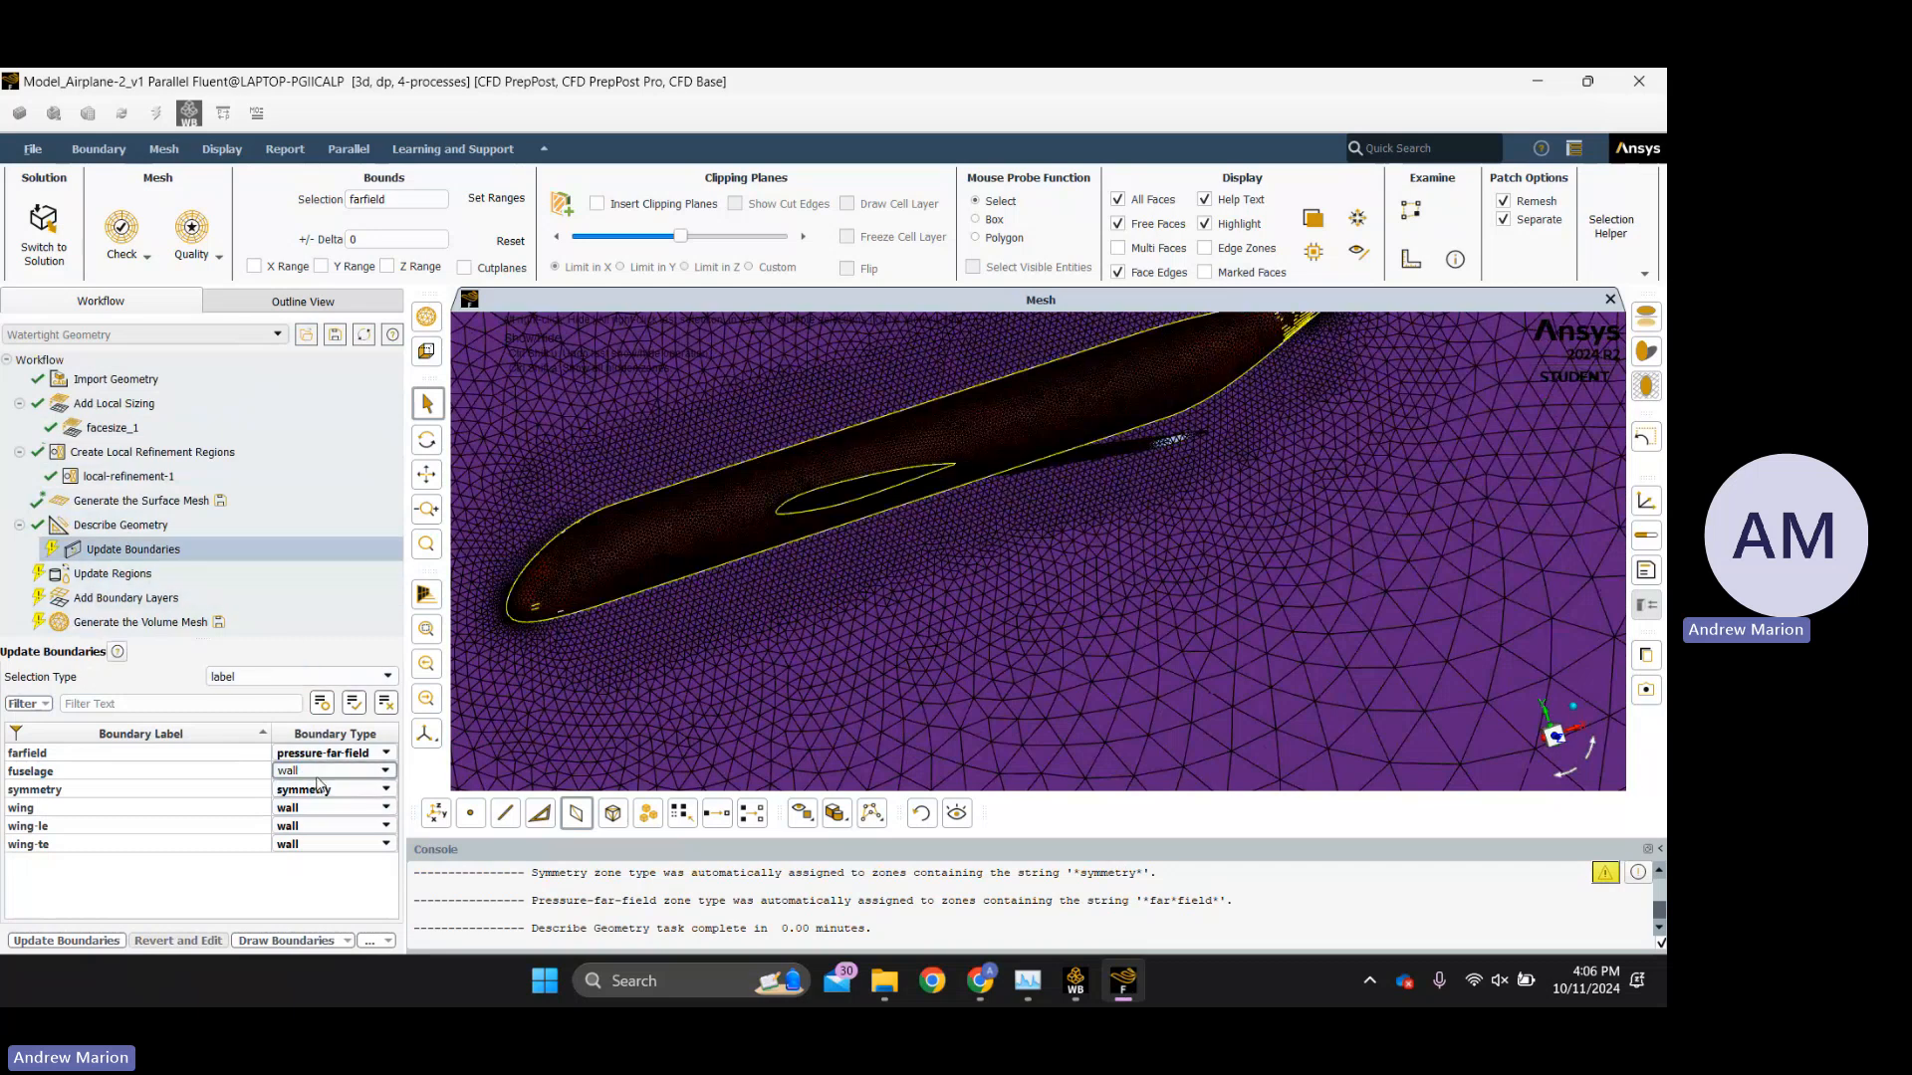
{"action": "middle_click_drag", "start_coordinate": [657, 535], "coordinate": [1025, 498]}
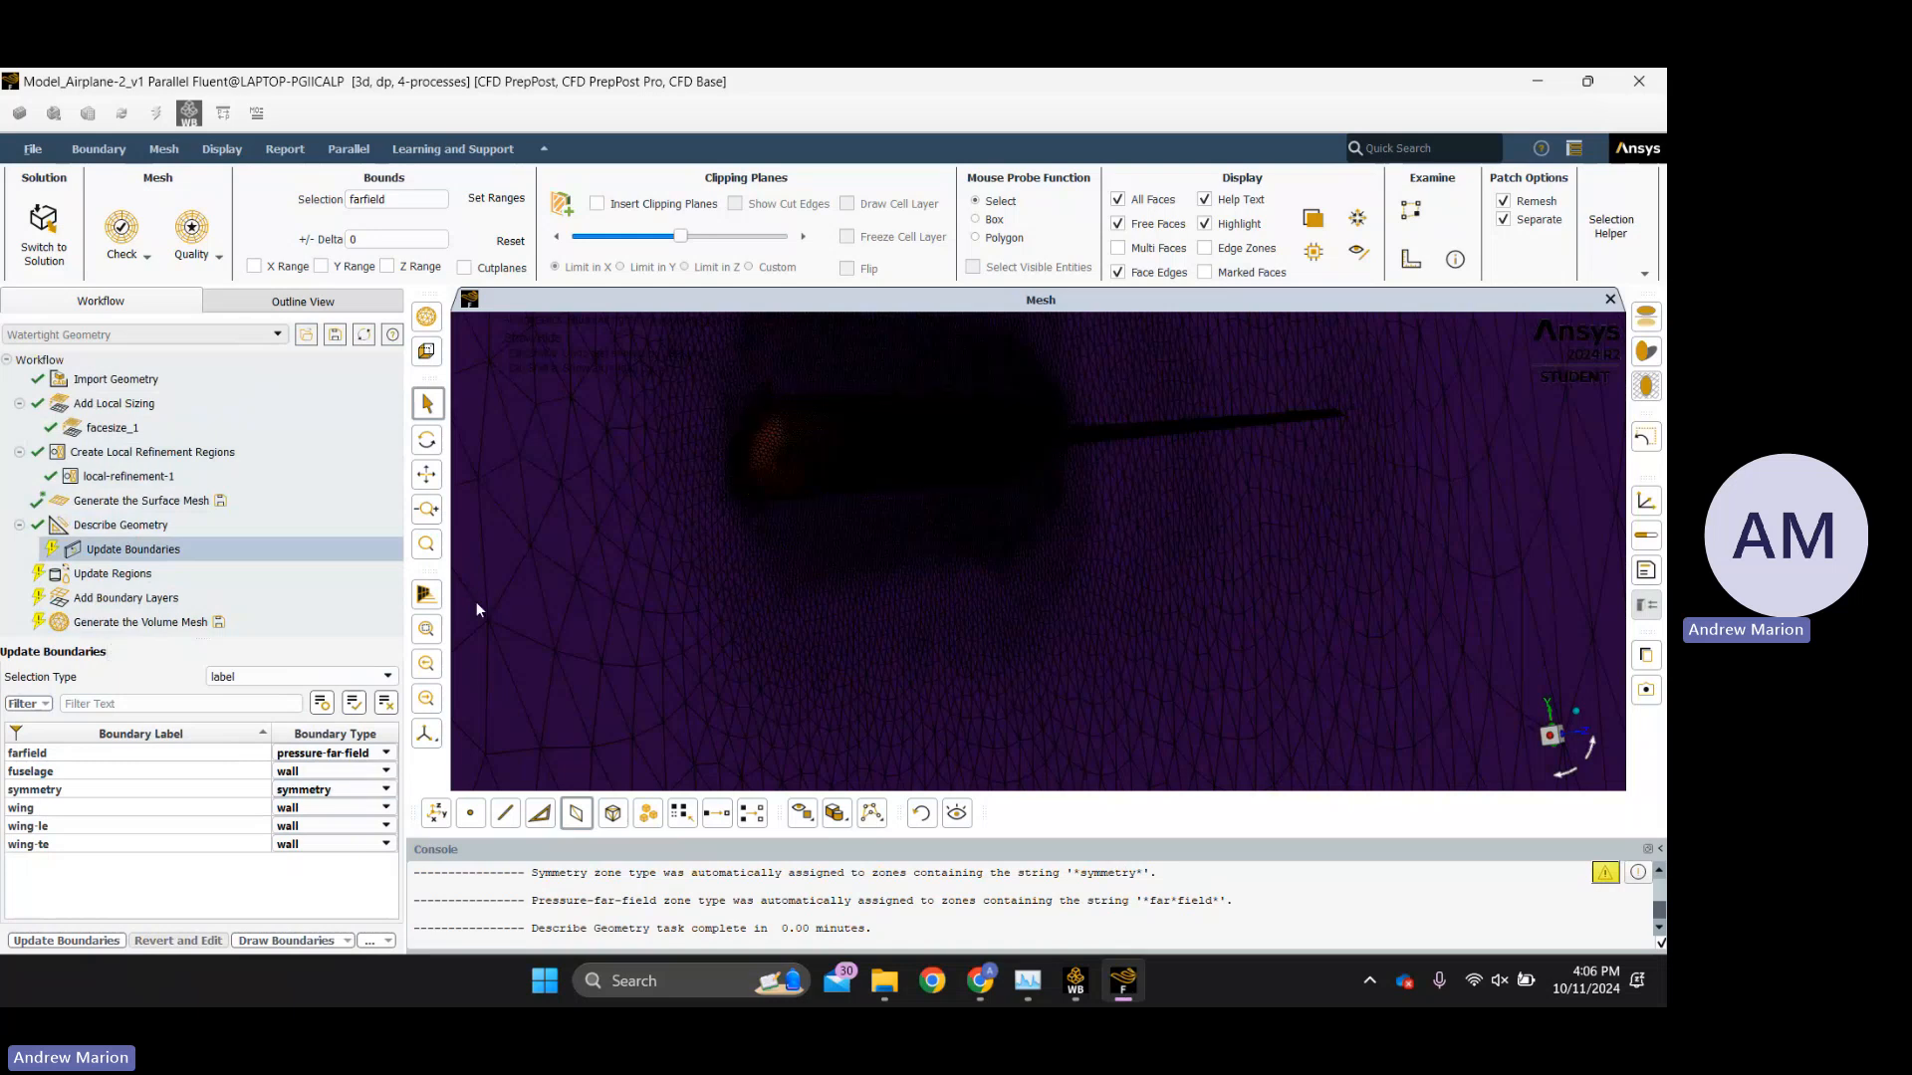
{"action": "left_click", "coordinate": [114, 942]}
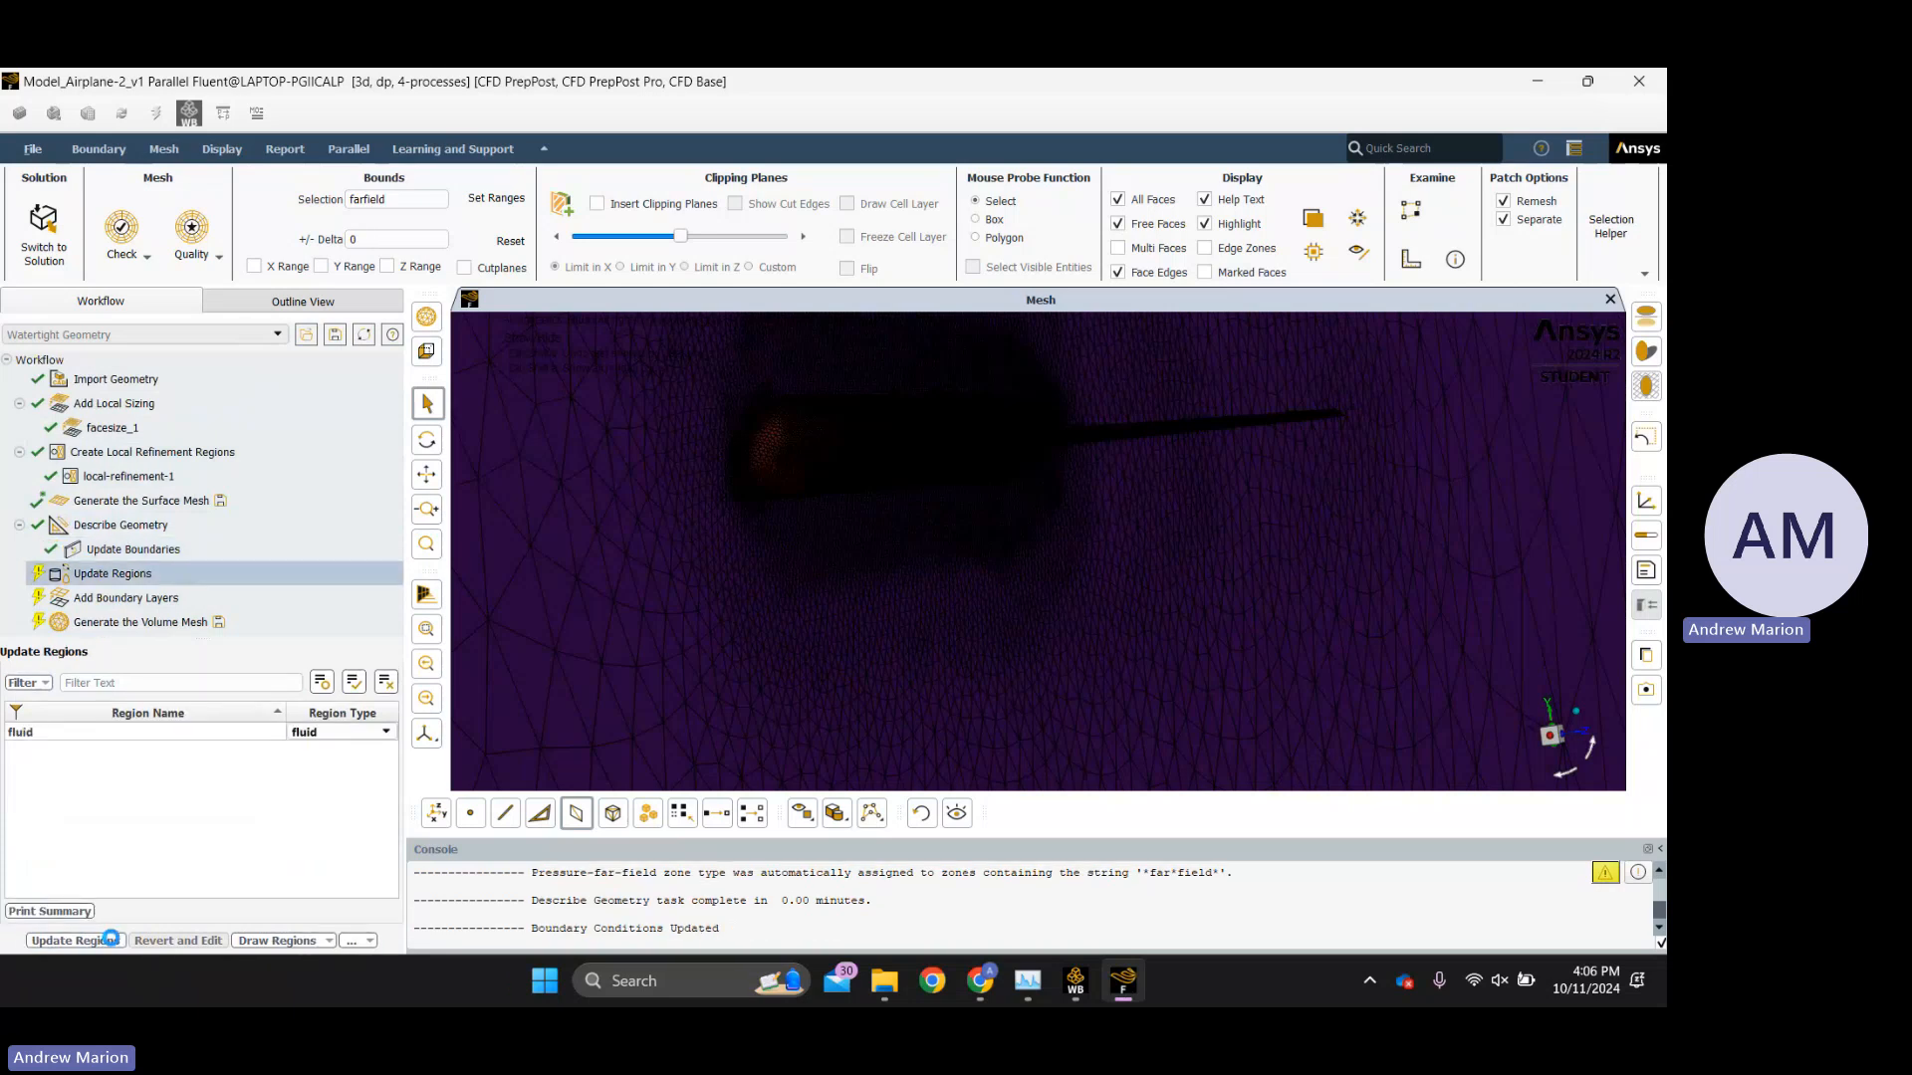
Update the regions with the single region set to the fluid type.
{"action": "left_click", "coordinate": [143, 577]}
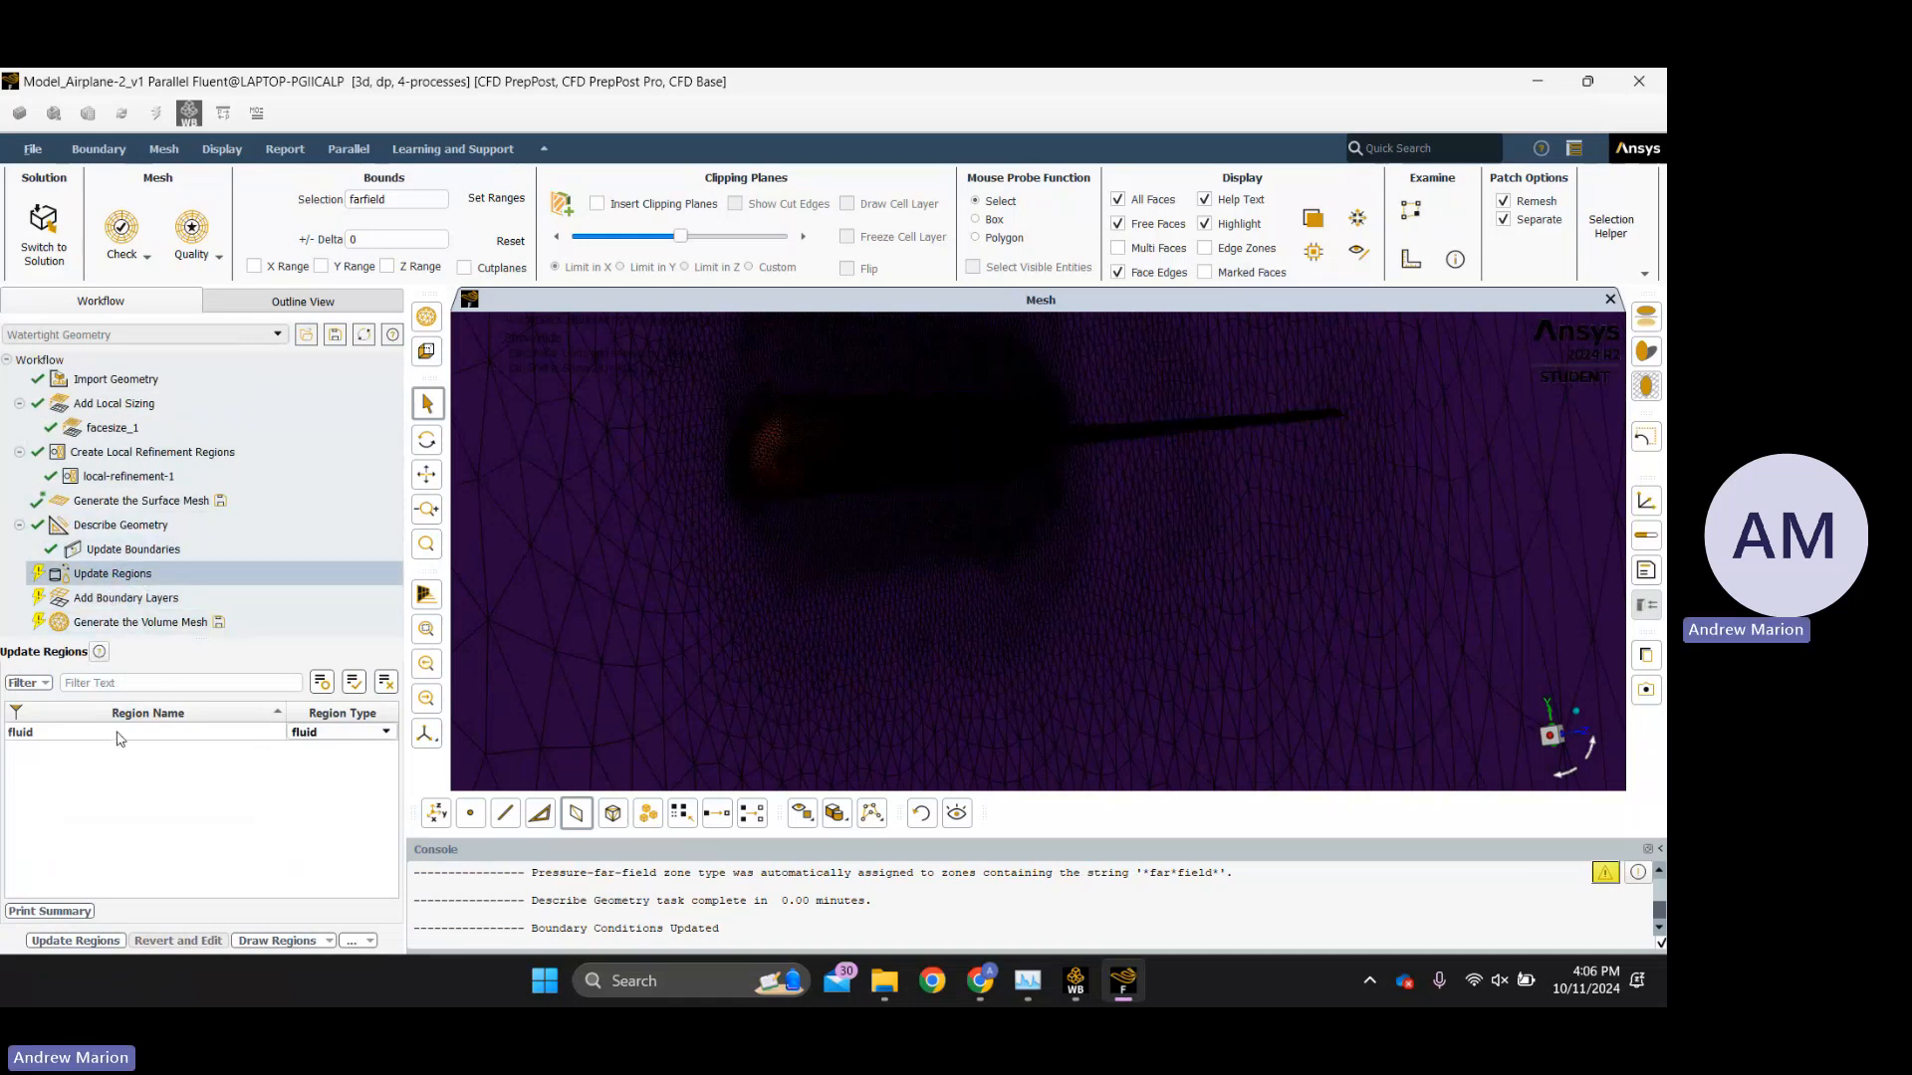
{"action": "left_click", "coordinate": [295, 737]}
{"action": "left_click", "coordinate": [295, 738]}
{"action": "left_click", "coordinate": [46, 944]}
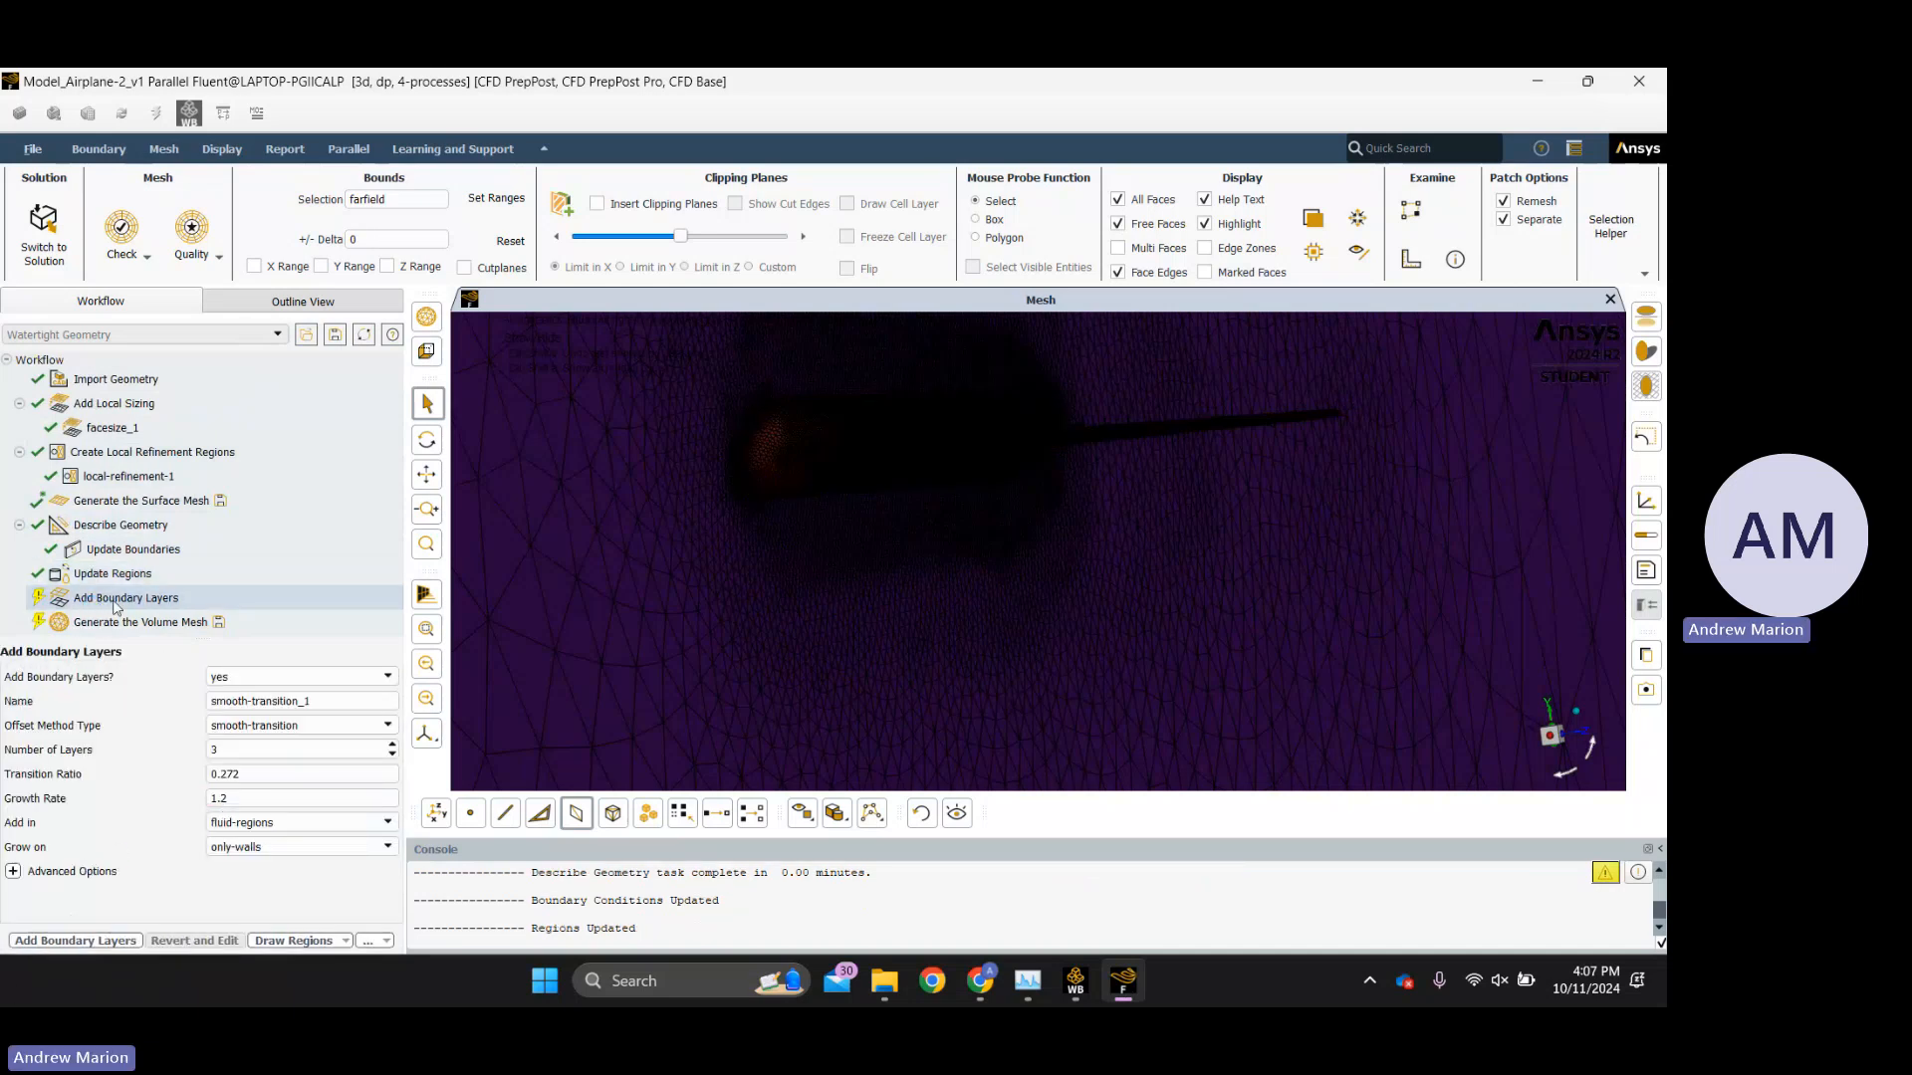
Set the boundary layer offset method to last-ratio with 10 layers.
{"action": "left_click", "coordinate": [83, 601]}
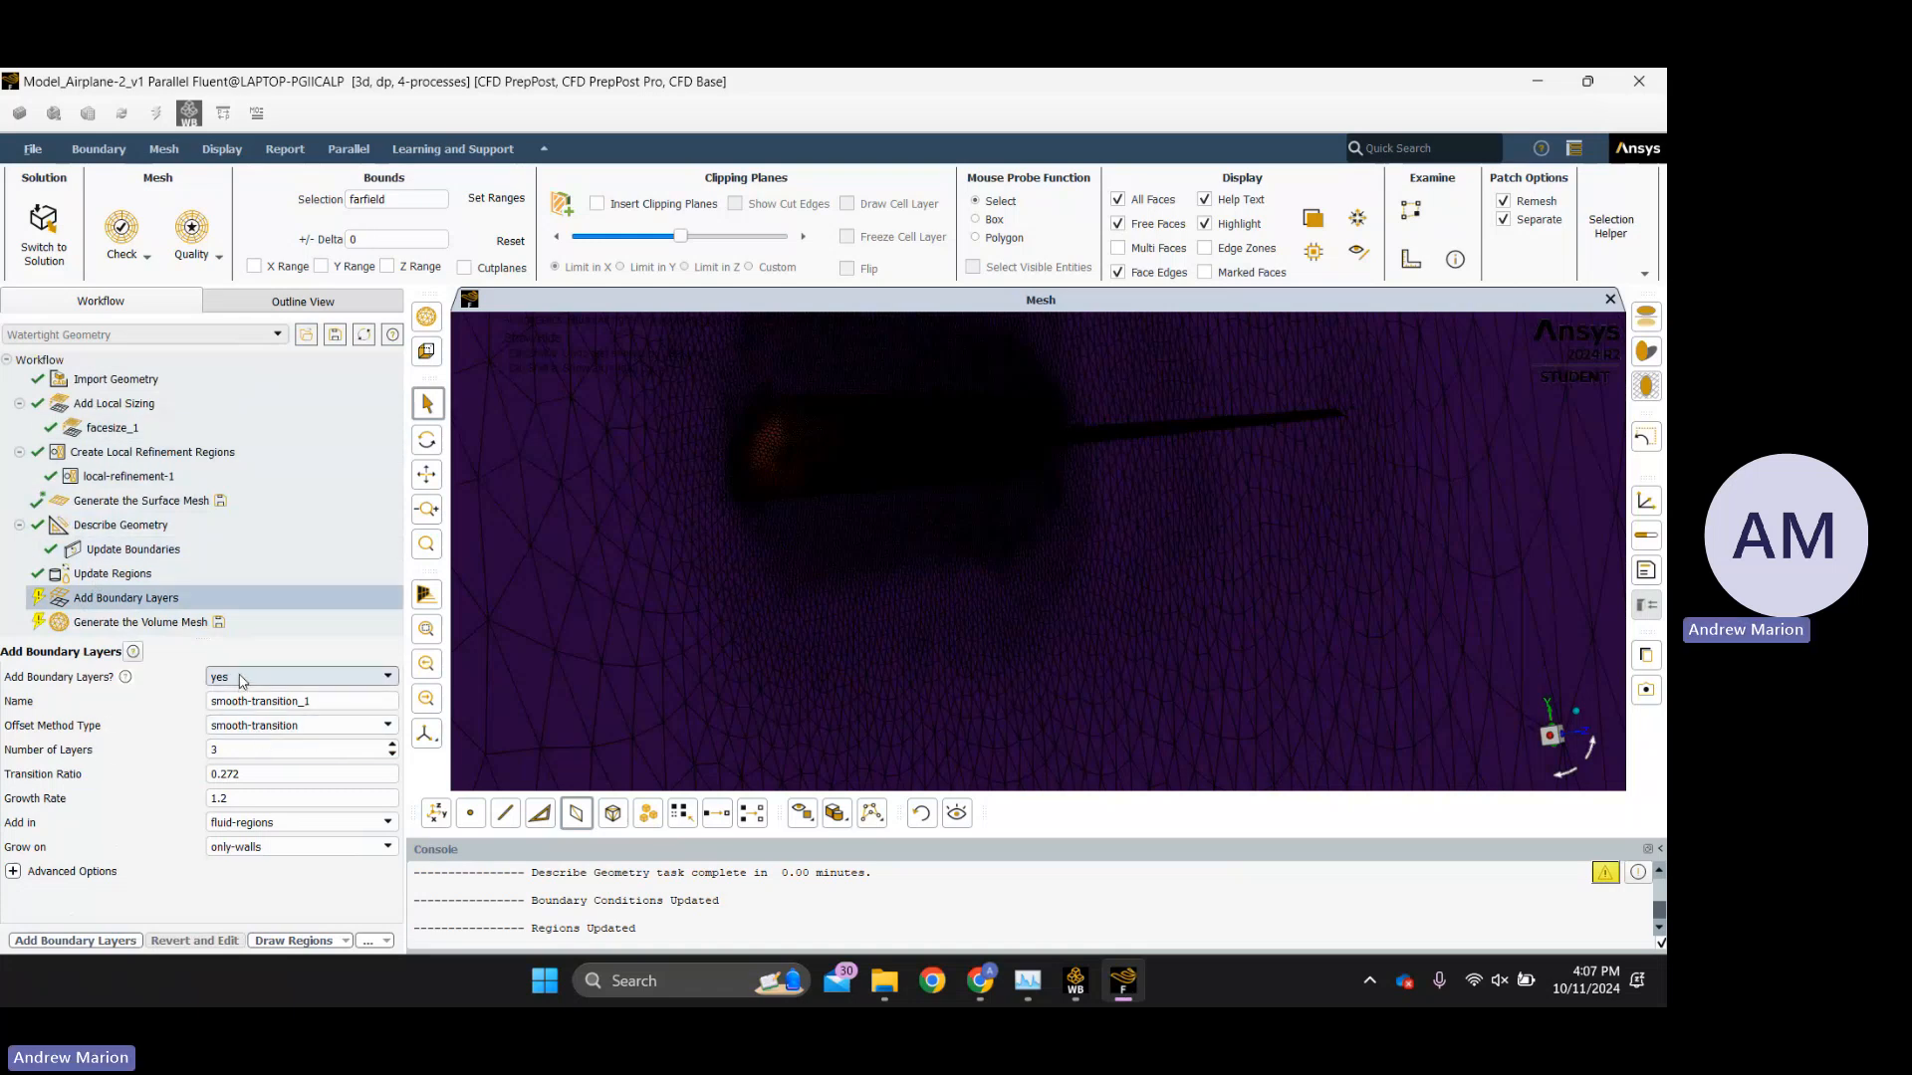
{"action": "left_click", "coordinate": [299, 730]}
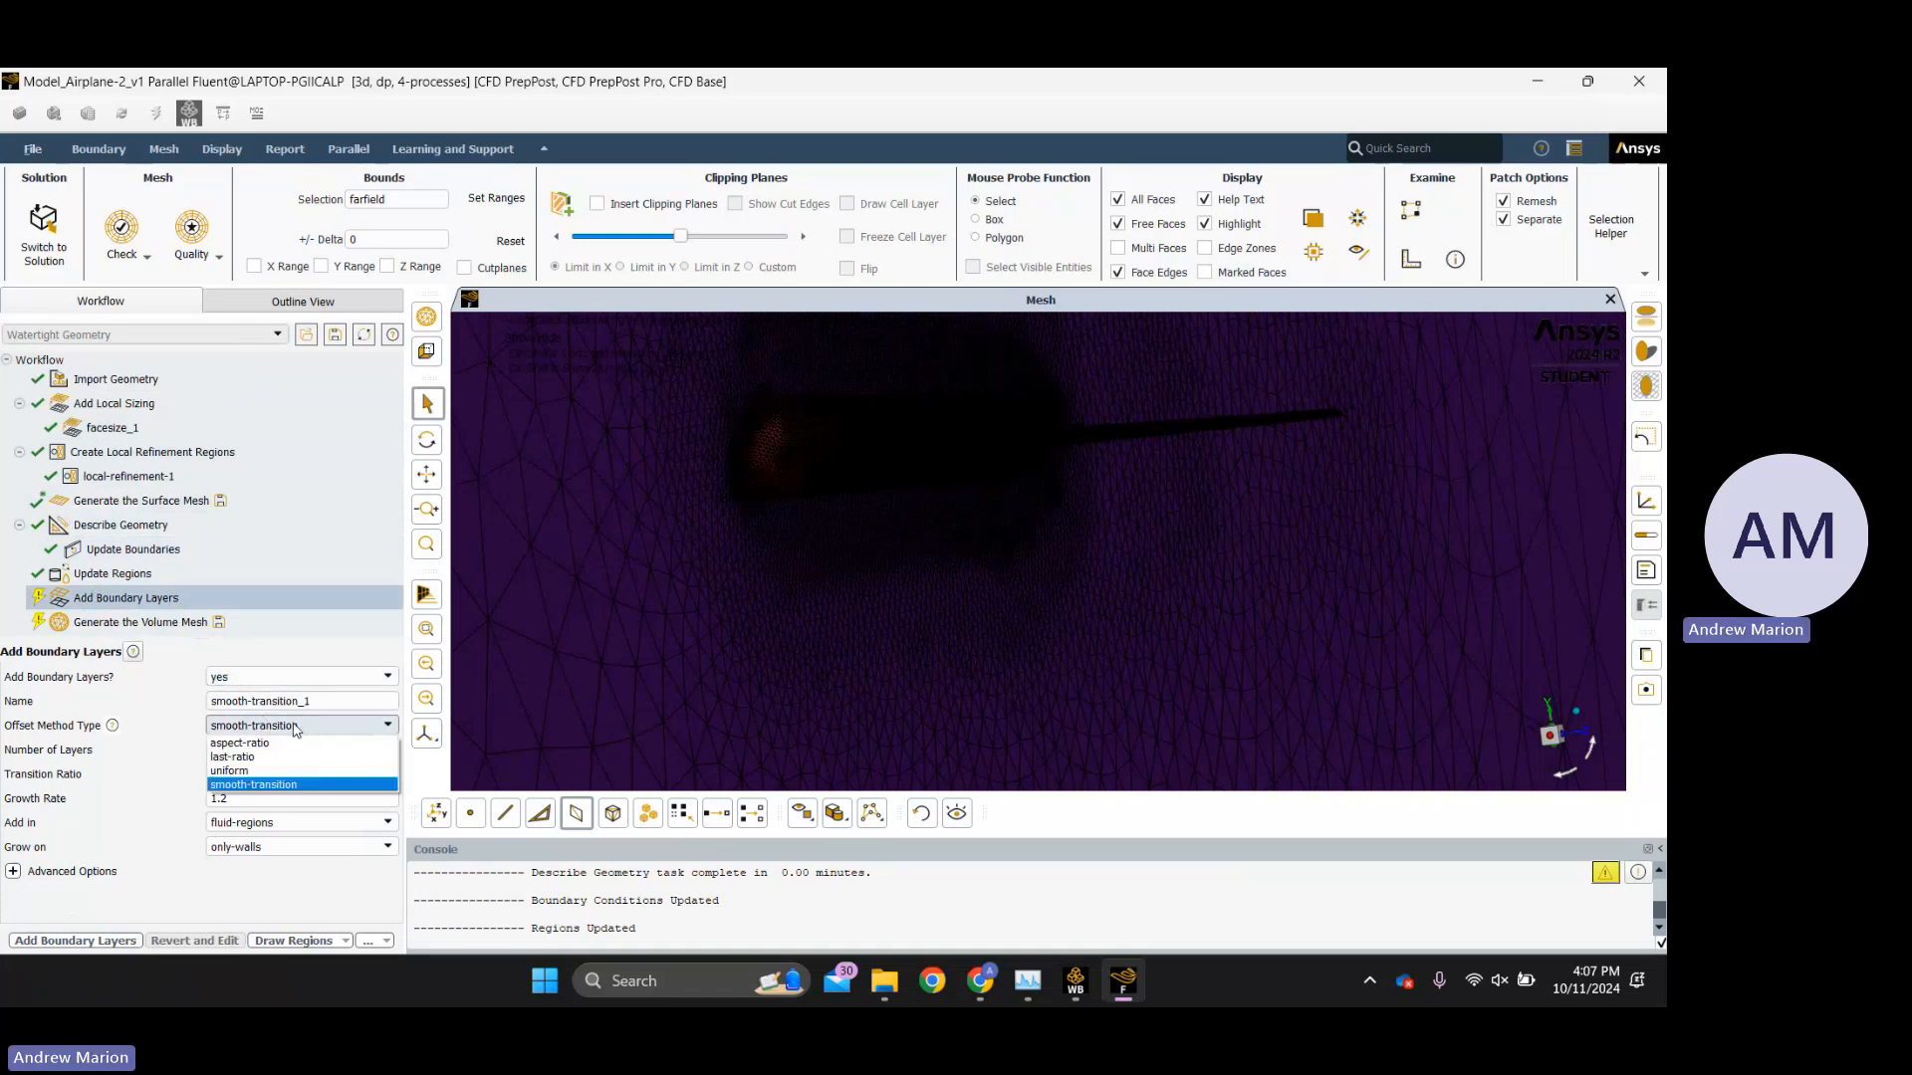
{"action": "left_click", "coordinate": [280, 757]}
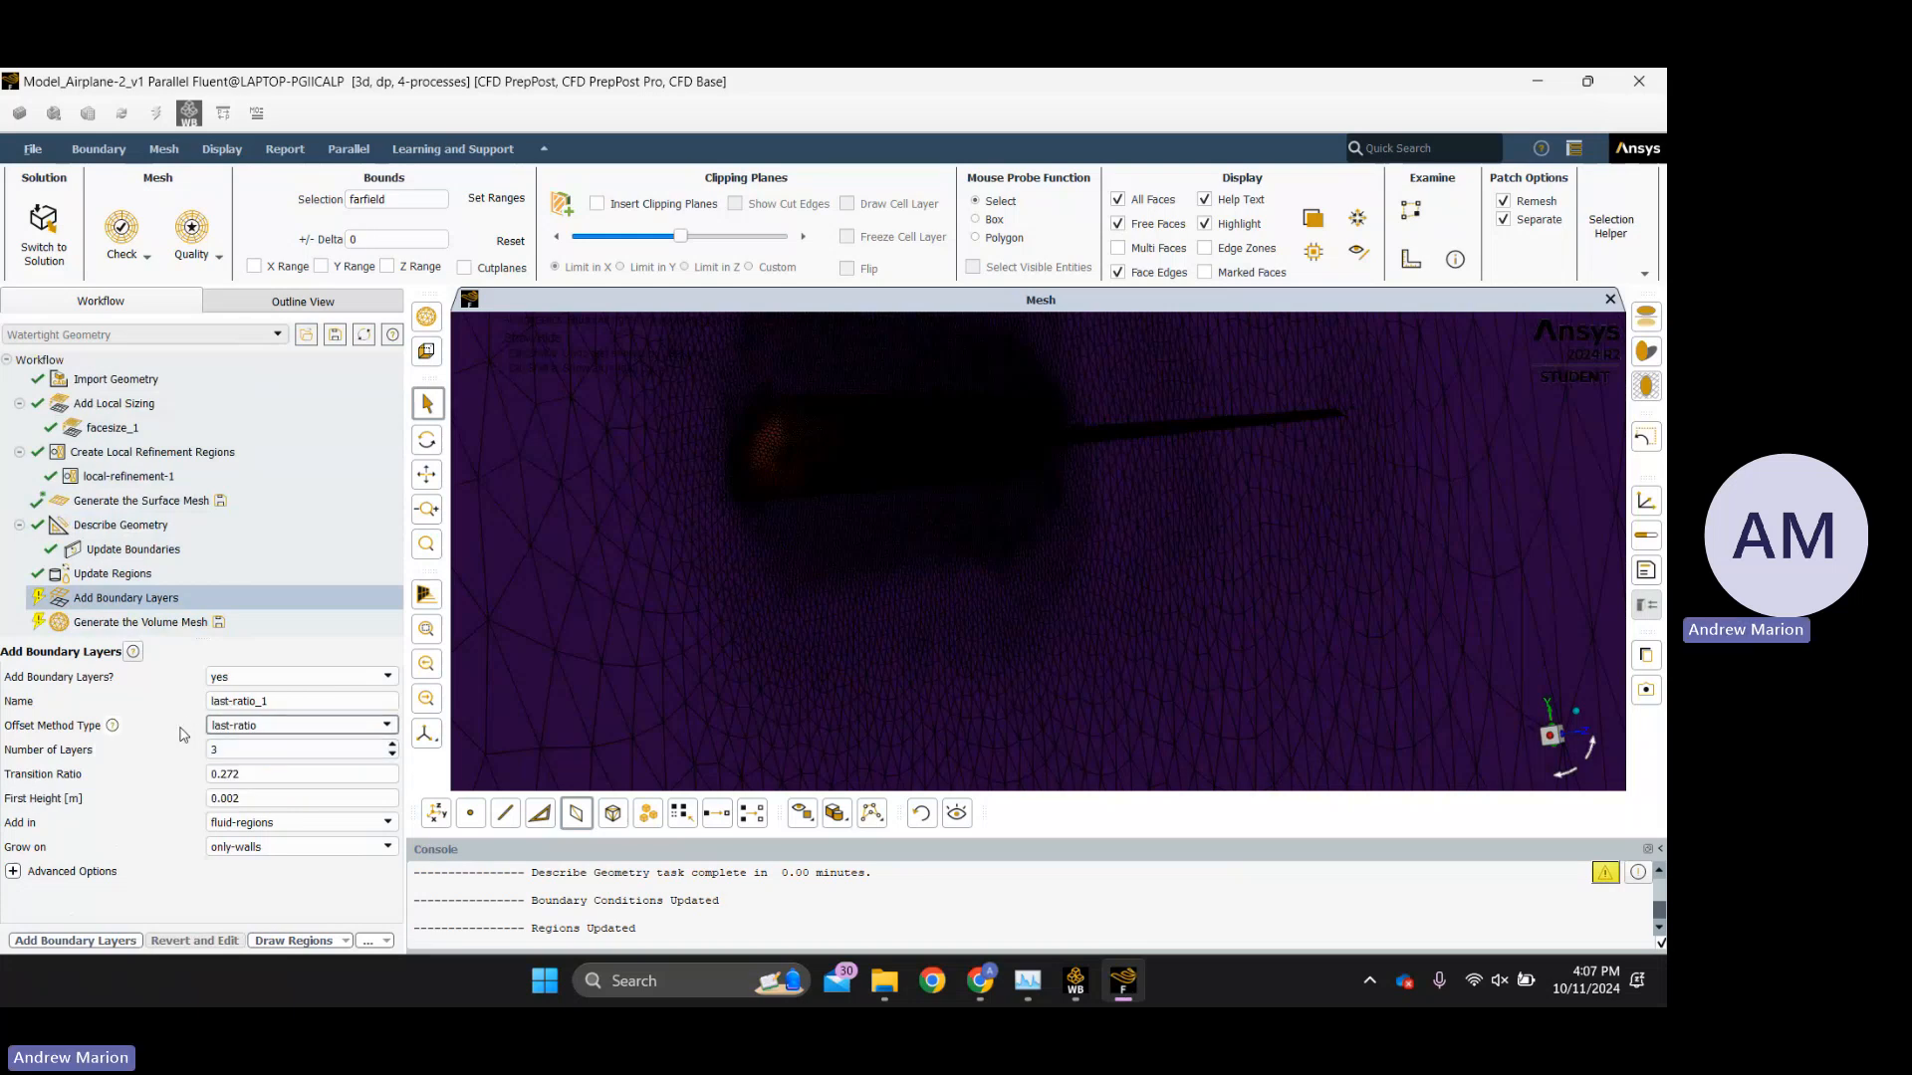
{"action": "double_click", "coordinate": [257, 750]}
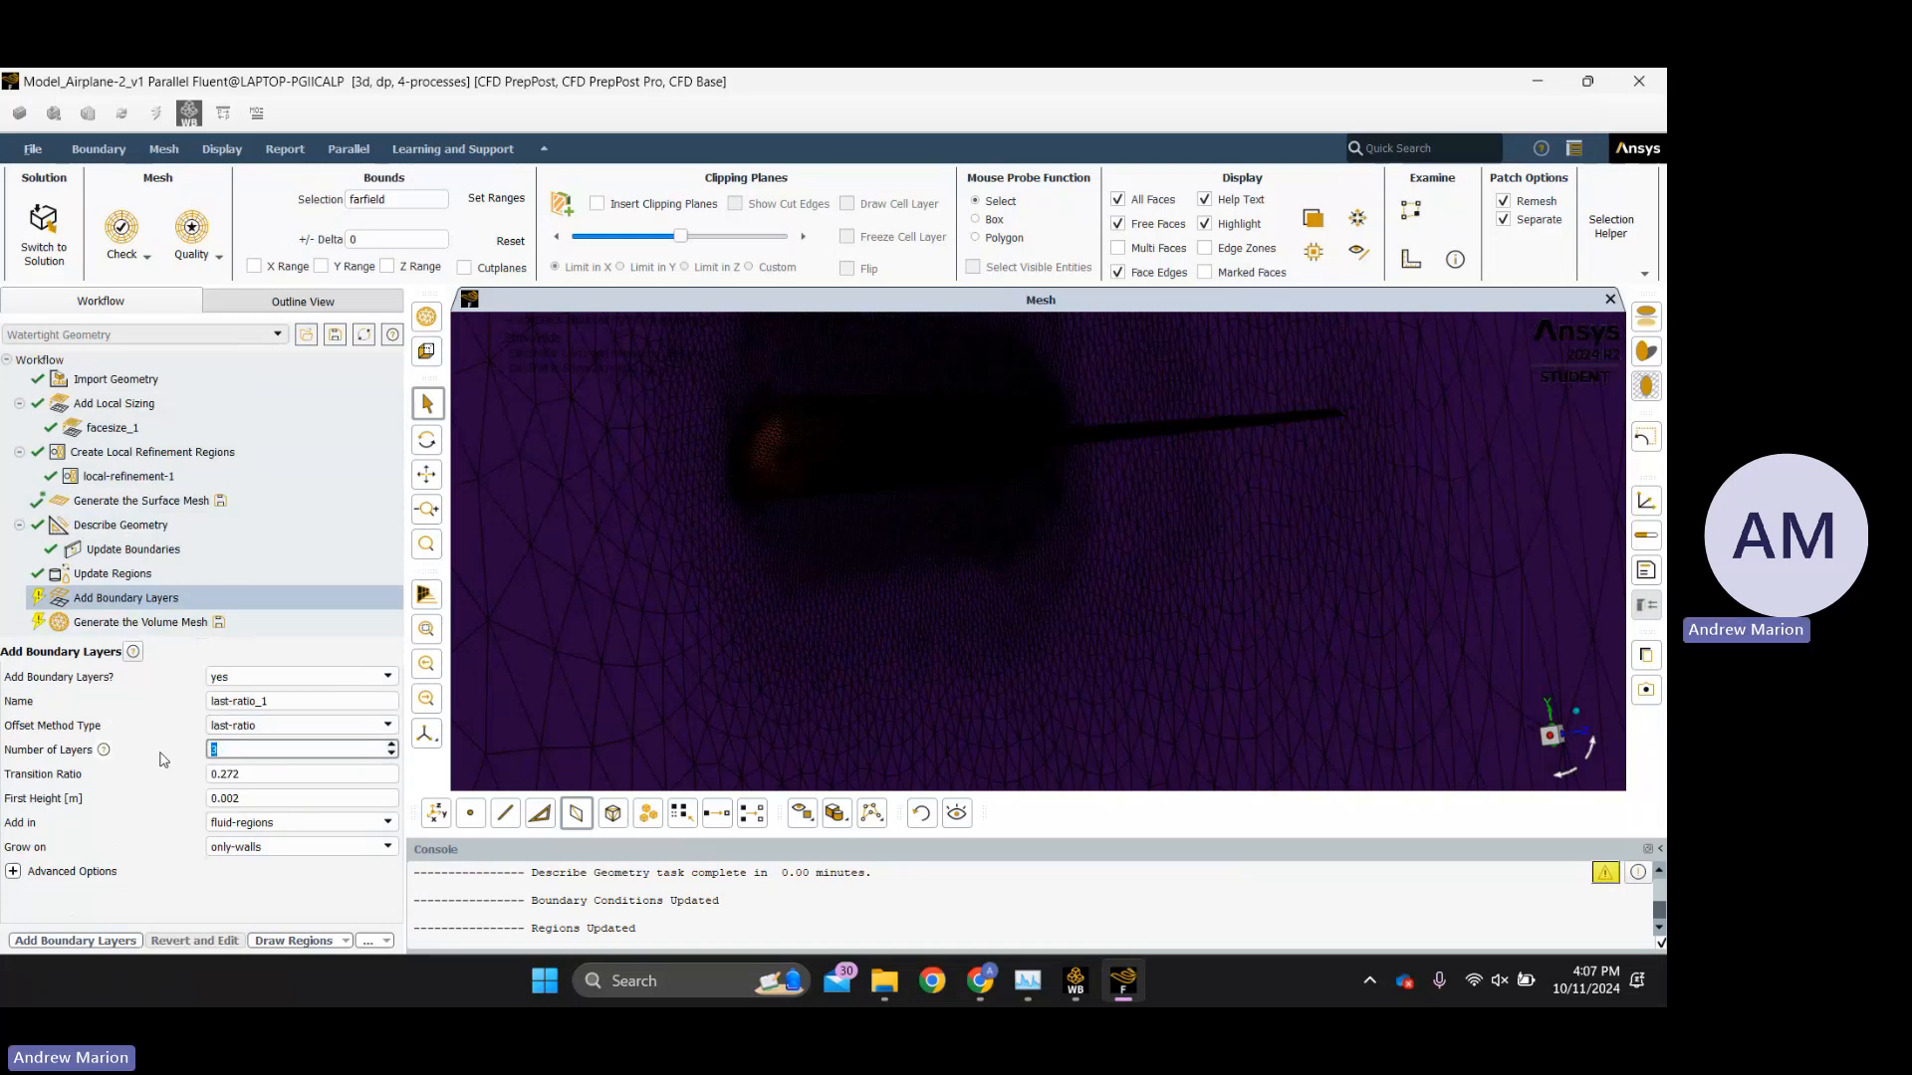
{"action": "type", "text": "10"}
{"action": "left_click", "coordinate": [172, 755]}
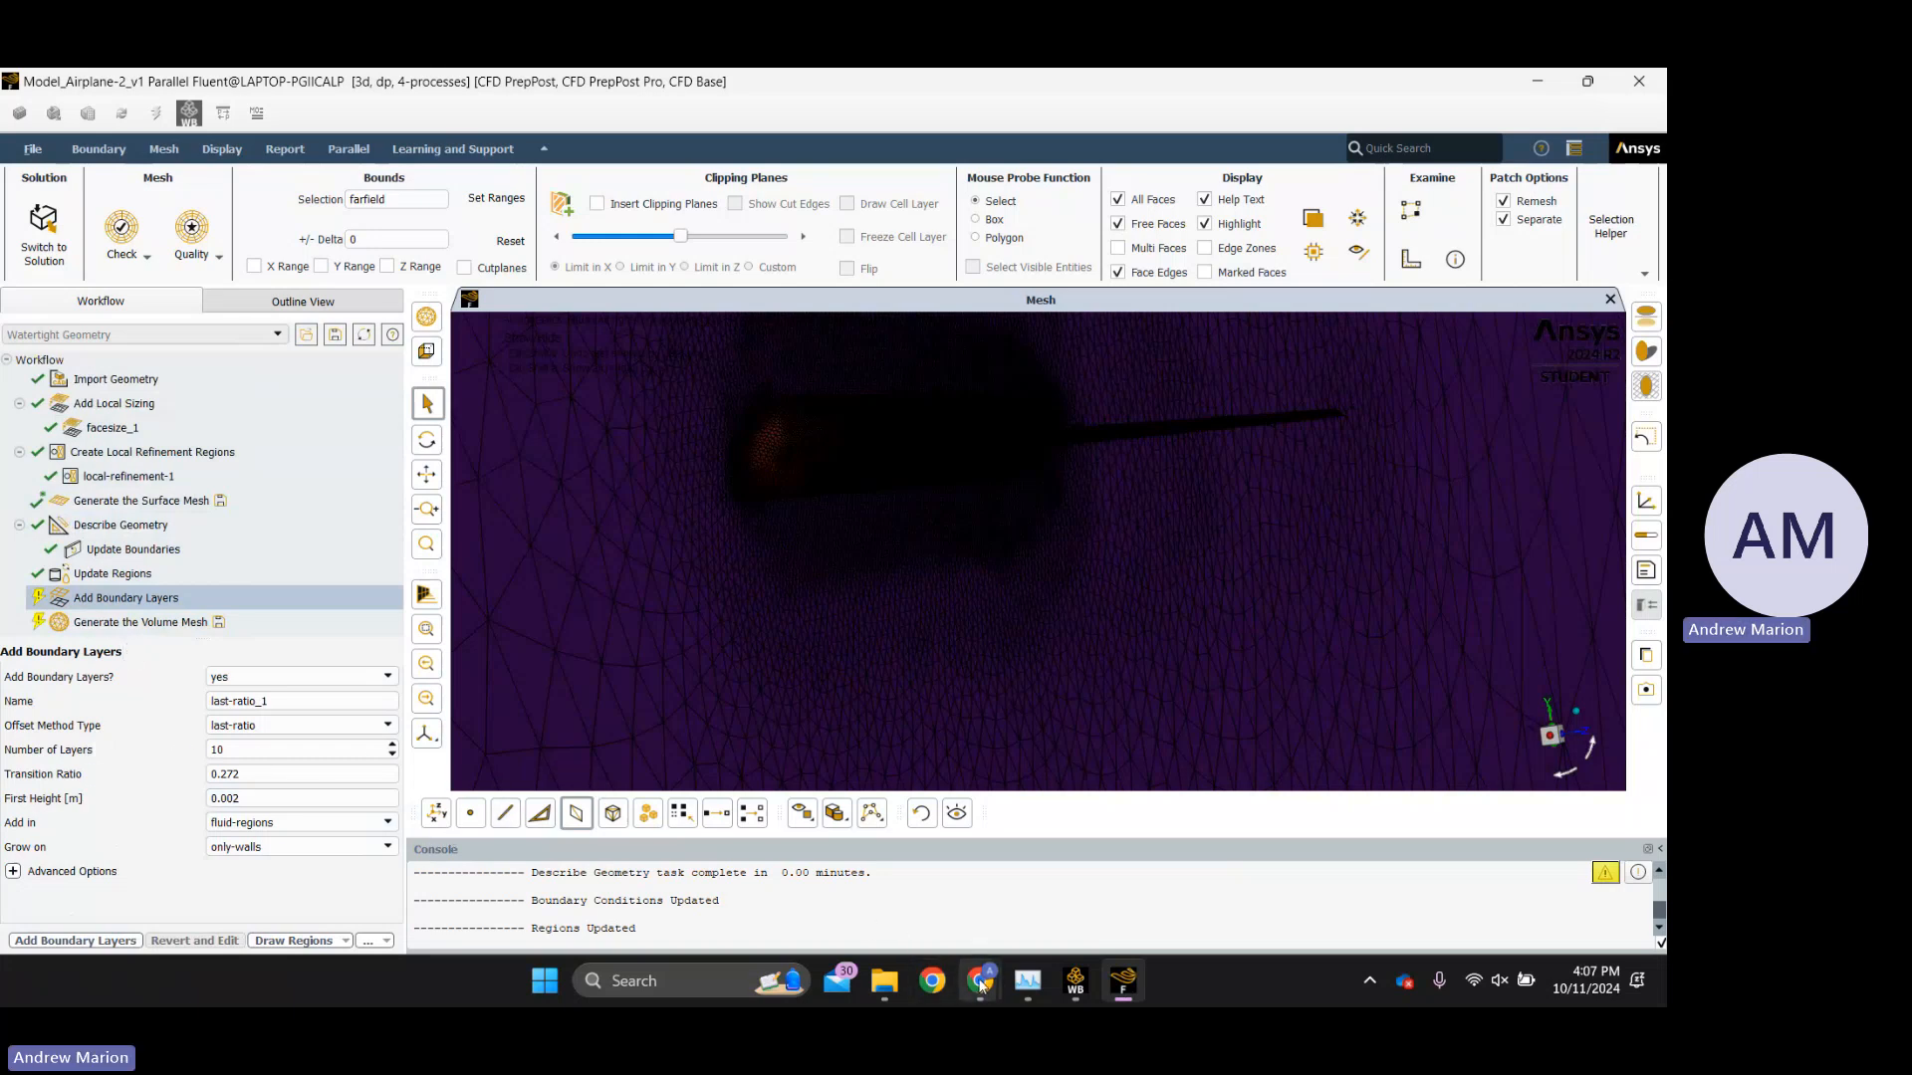
Switch to the workshop presentation and copy the first height value 0.00016147 from the Mesh Creation Count. slide.
{"action": "mouse_move", "coordinate": [981, 981]}
{"action": "left_click", "coordinate": [913, 908]}
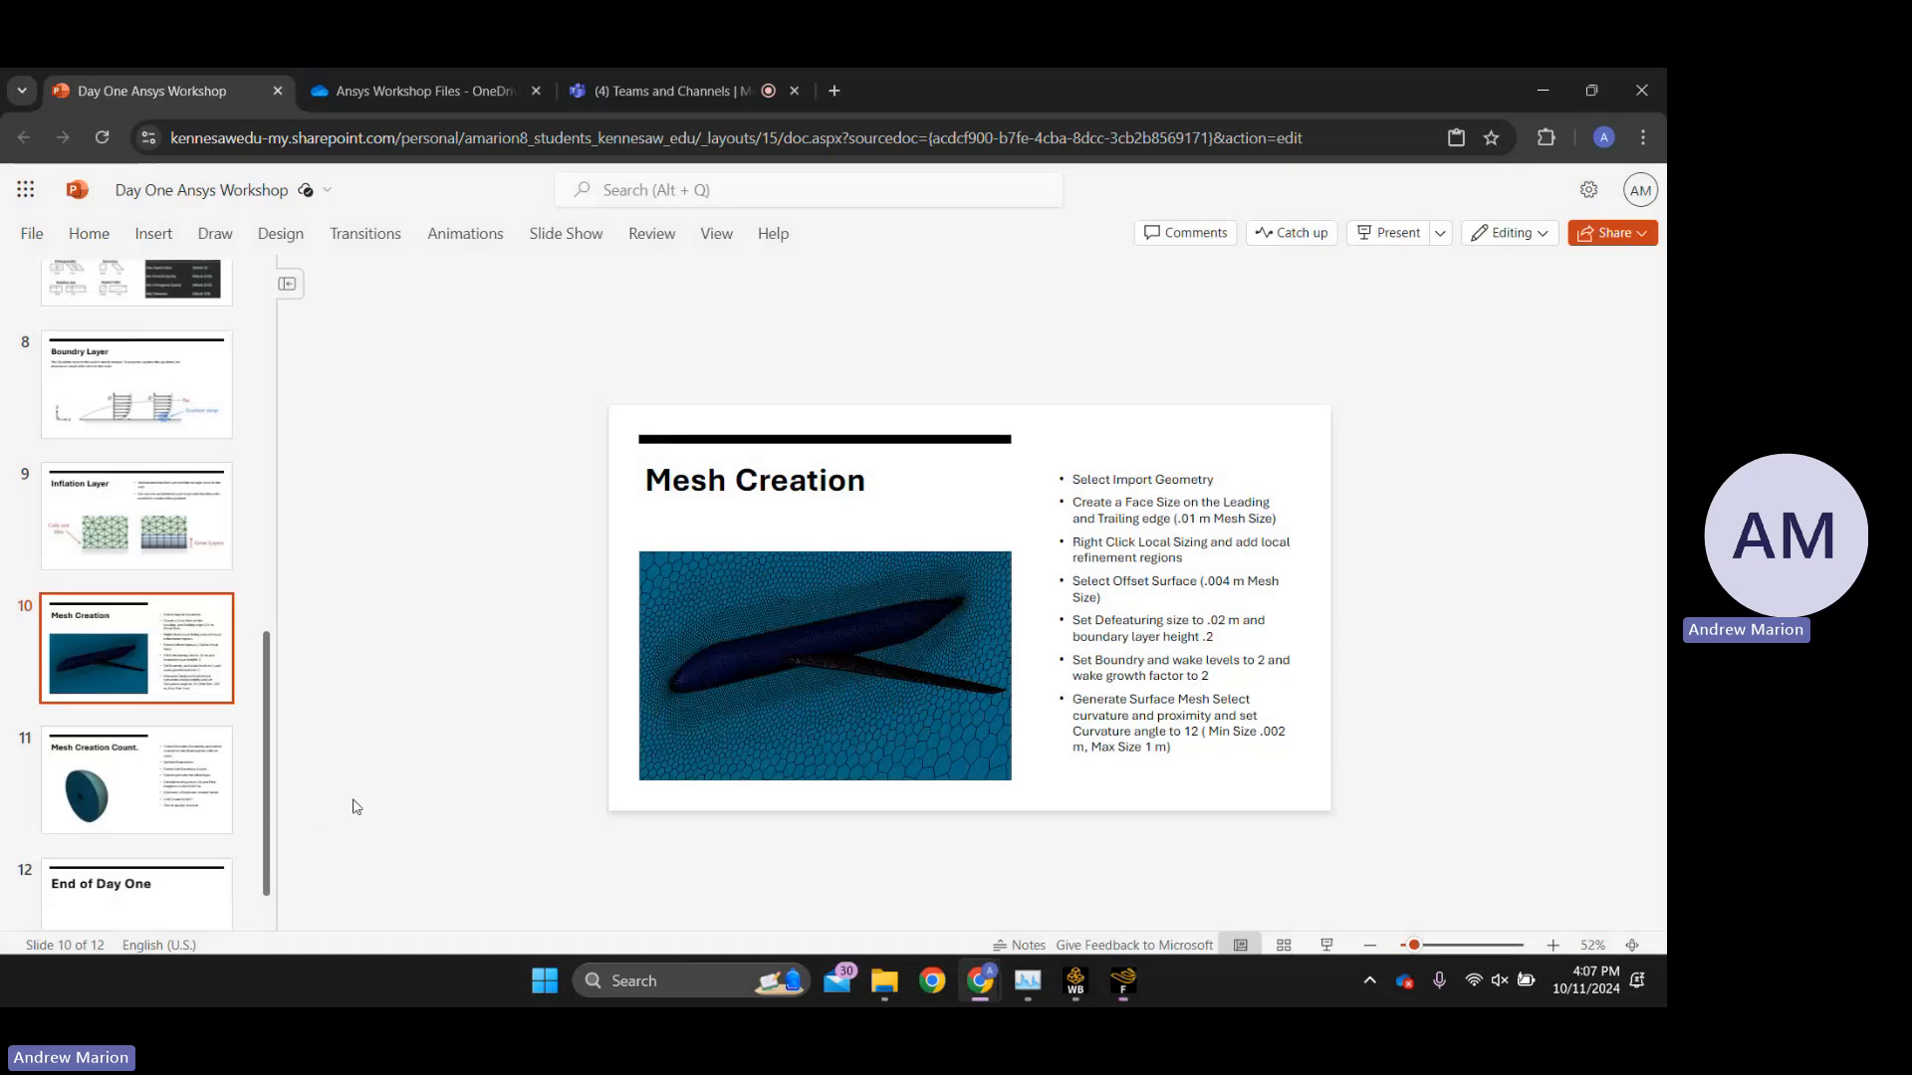
{"action": "left_click", "coordinate": [189, 767]}
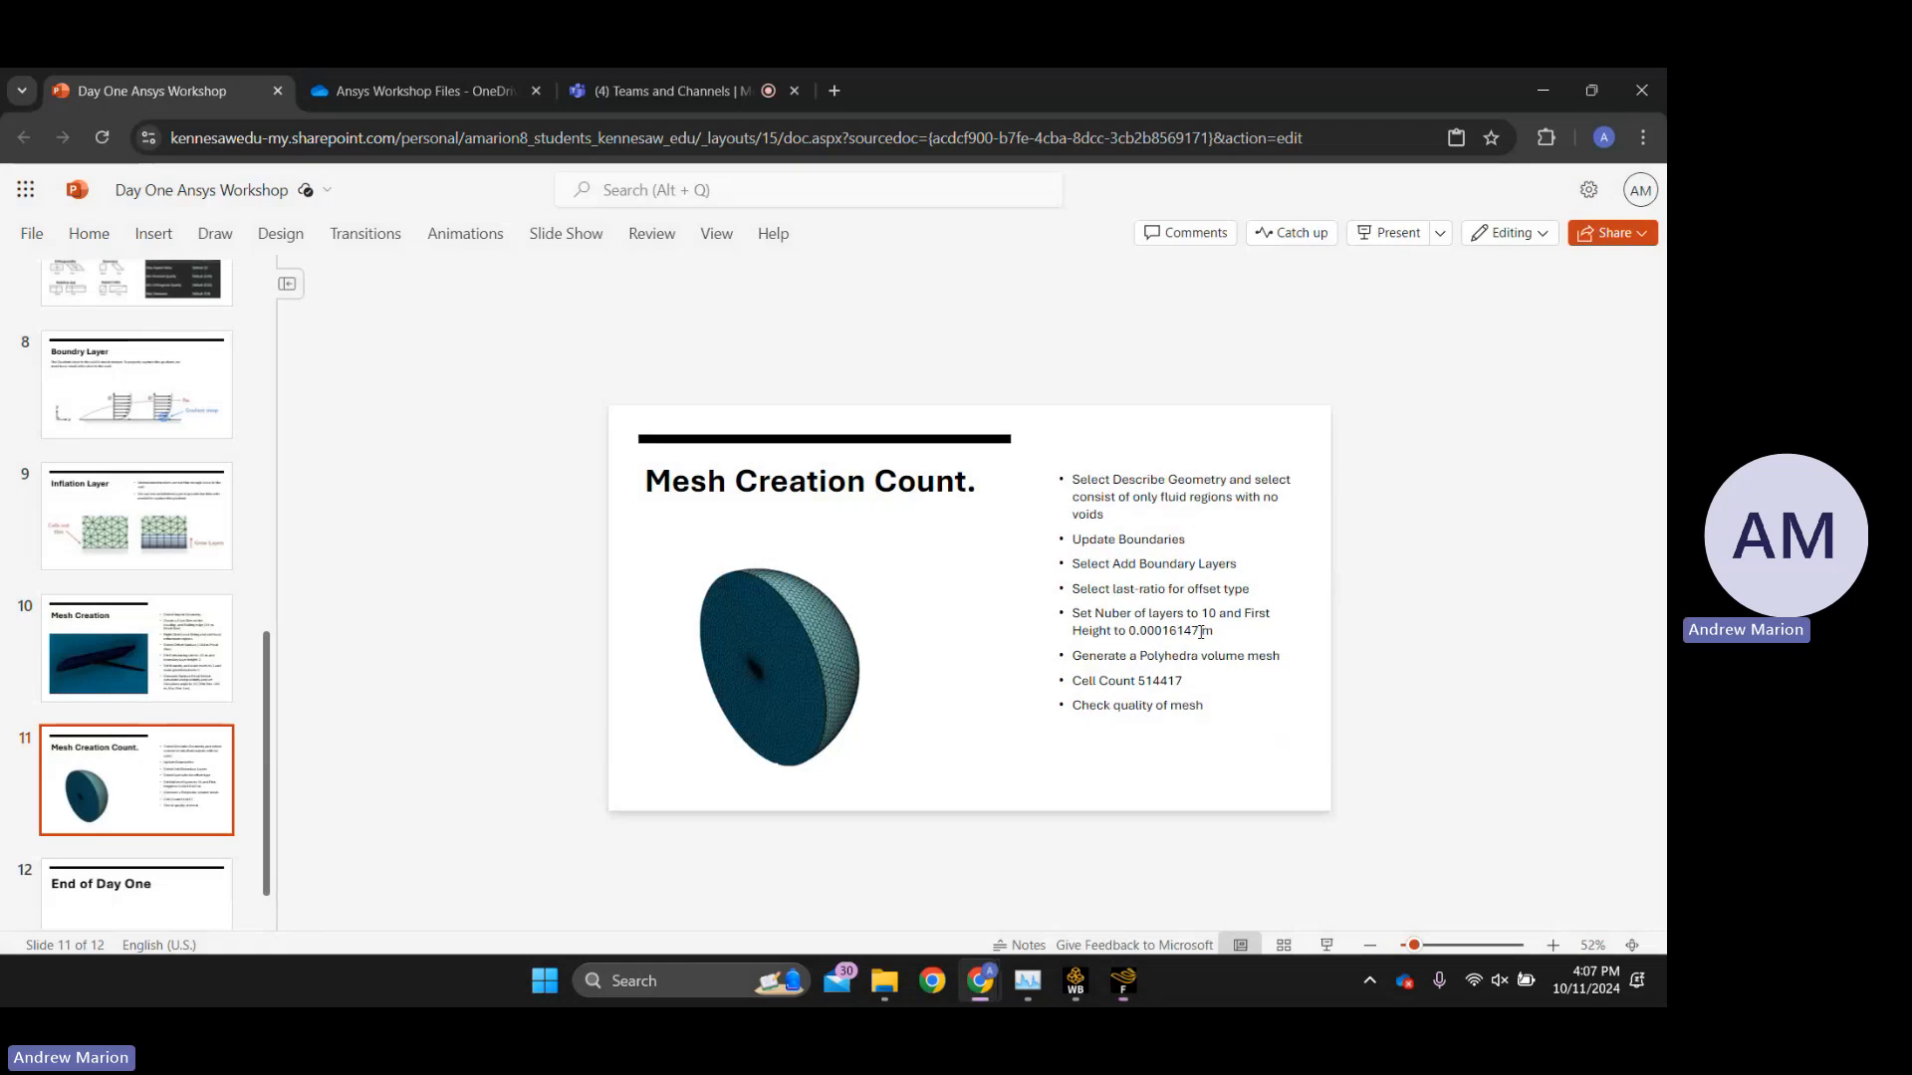
{"action": "left_click_drag", "start_coordinate": [1202, 632], "coordinate": [1130, 634]}
{"action": "key", "text": "ctrl+c"}
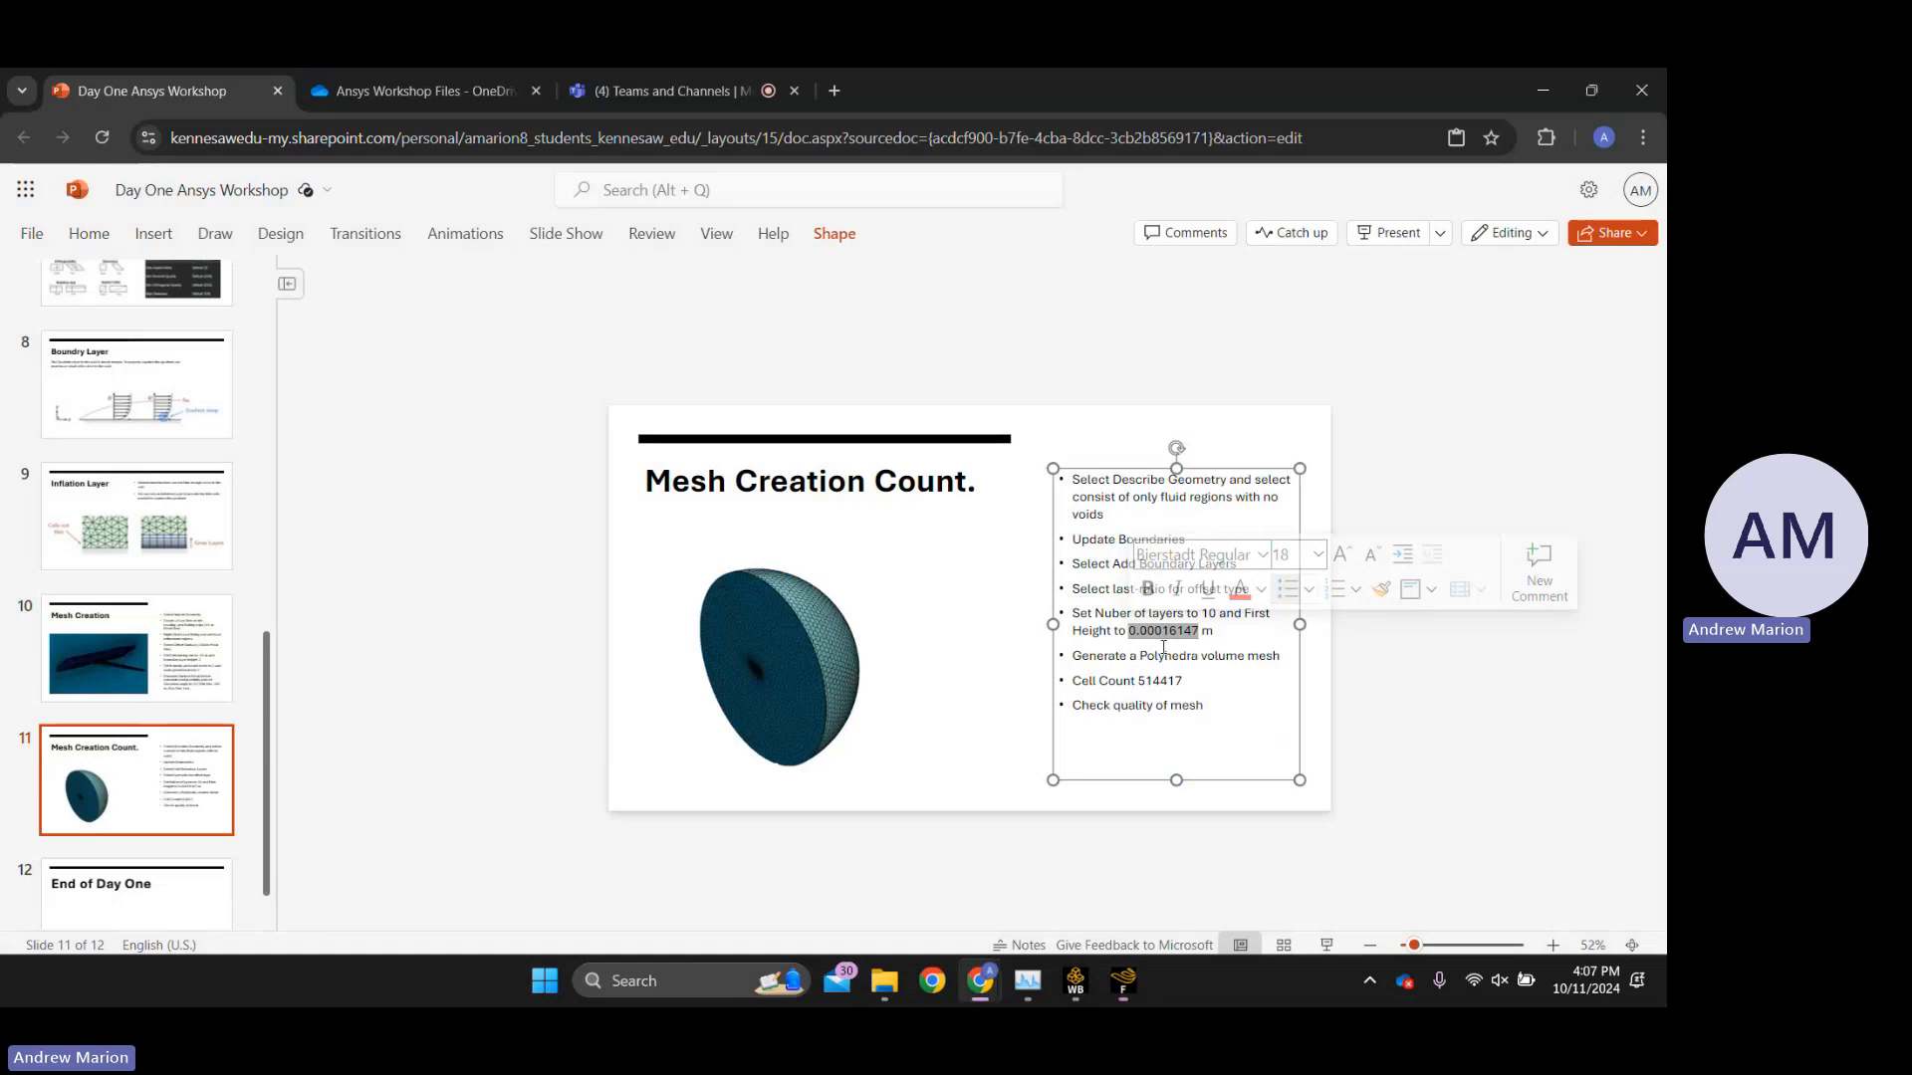
{"action": "scroll", "coordinate": [1245, 678], "scroll_direction": "up", "scroll_amount": 3, "text": "ctrl"}
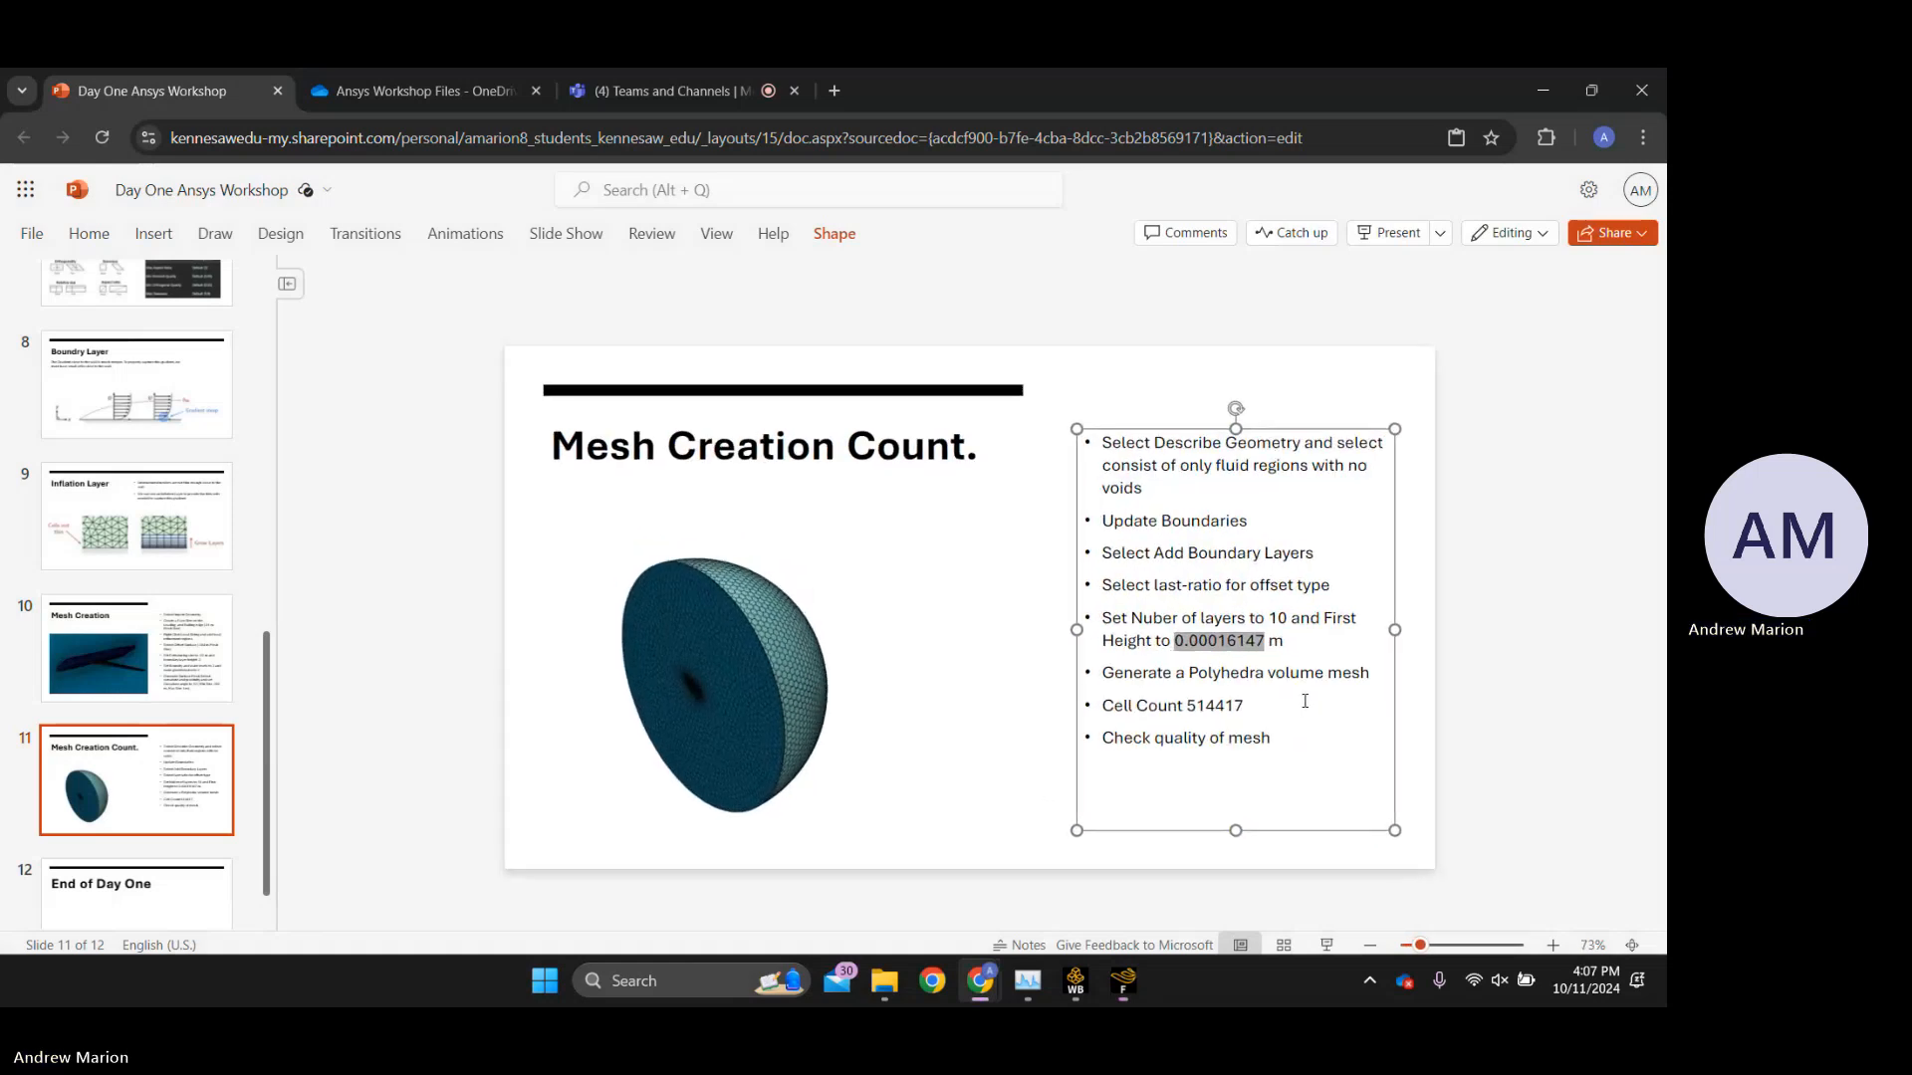
{"action": "scroll", "coordinate": [1304, 701], "scroll_direction": "up", "scroll_amount": 1, "text": "ctrl"}
{"action": "scroll", "coordinate": [1311, 699], "scroll_direction": "up", "scroll_amount": 1, "text": "ctrl"}
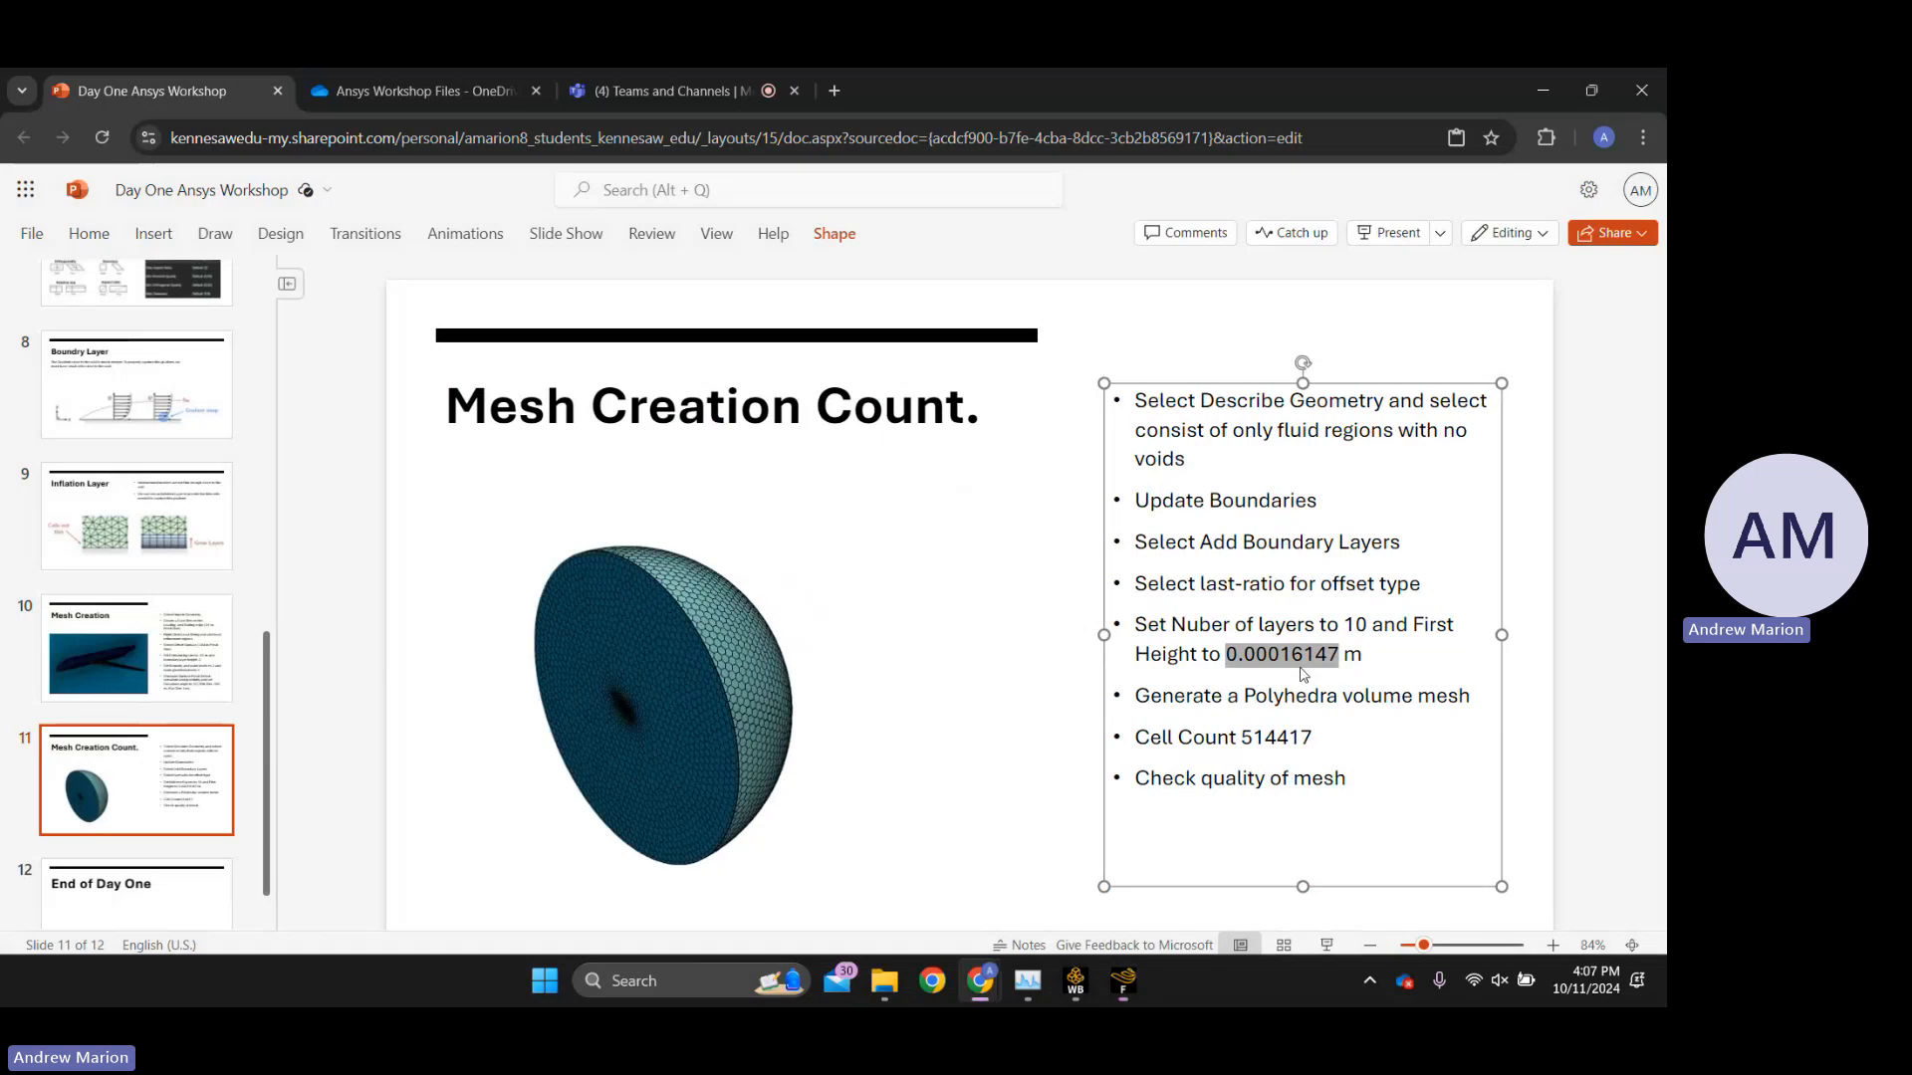
{"action": "mouse_move", "coordinate": [1145, 976]}
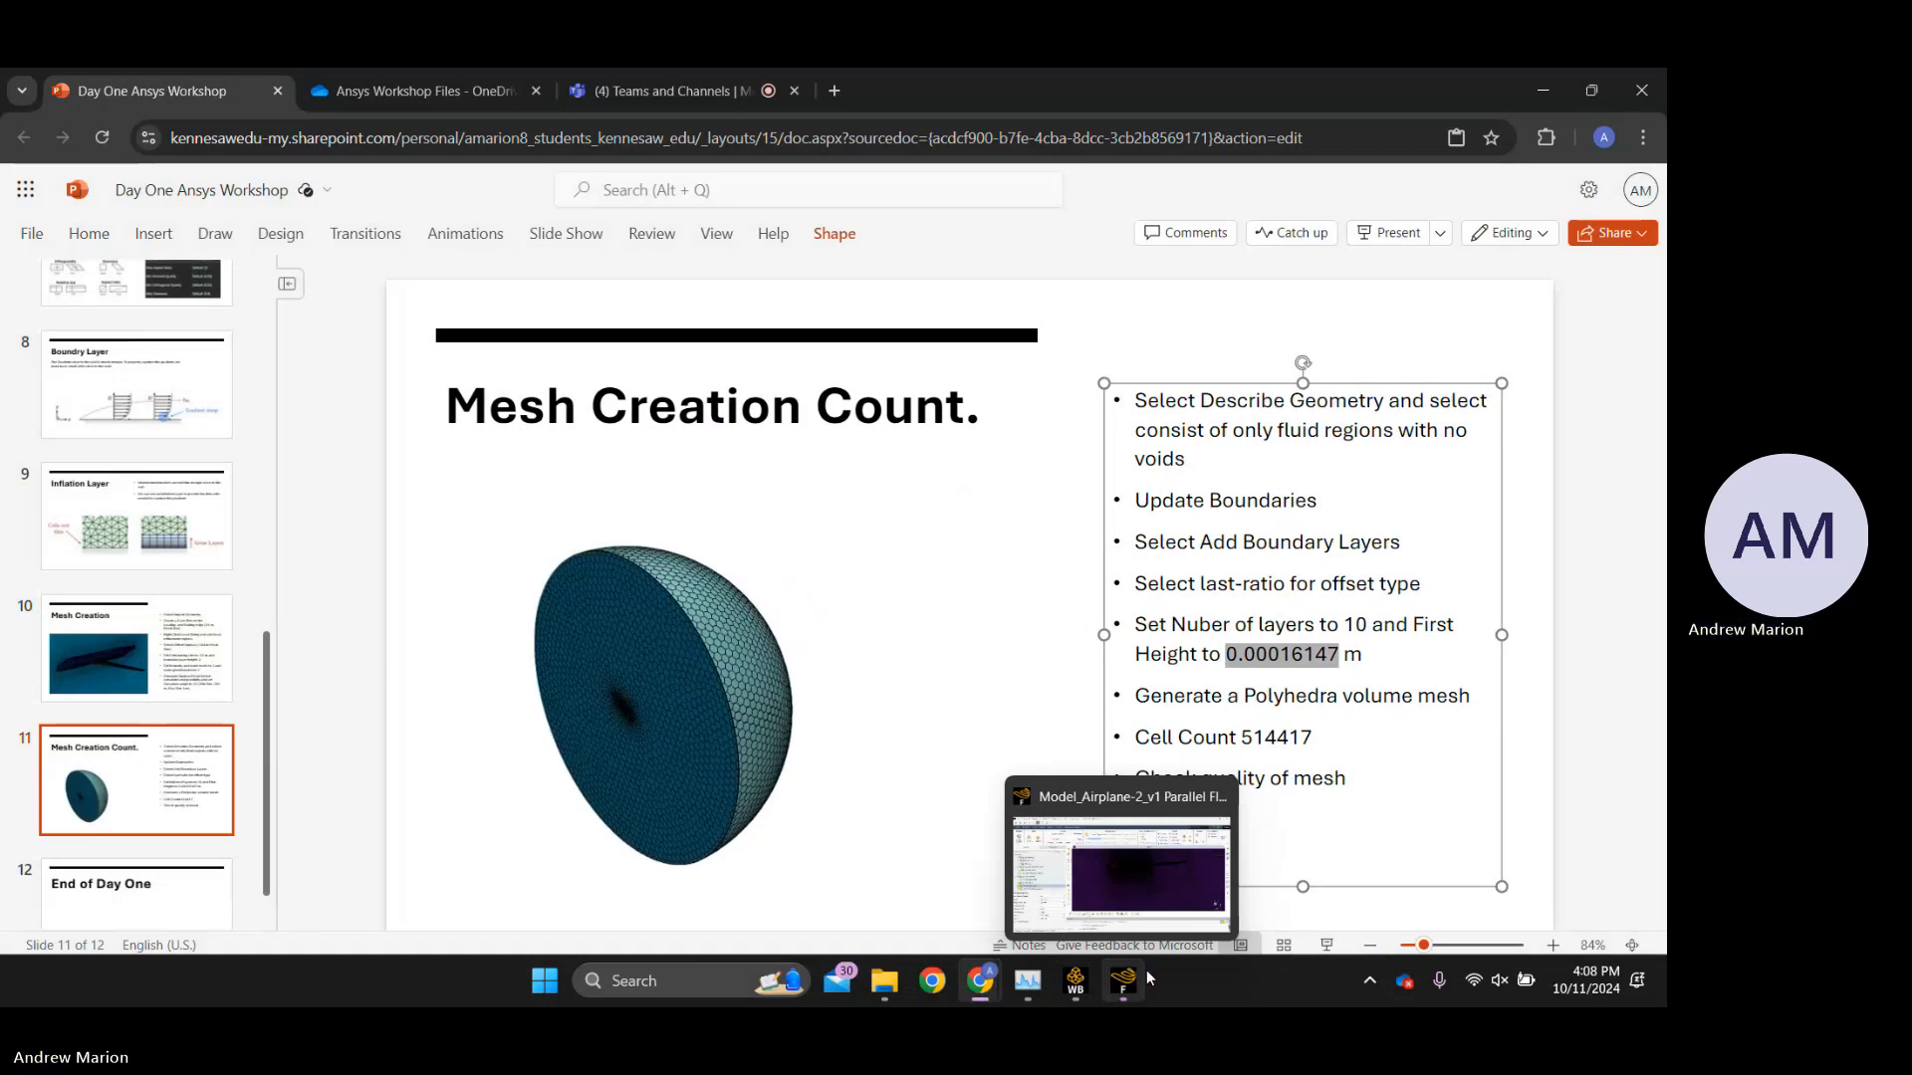
Switch to Fluent, set the boundary layers' first height to 0.00016147 m, and add the last-ratio boundary layers.
{"action": "left_click", "coordinate": [1145, 970]}
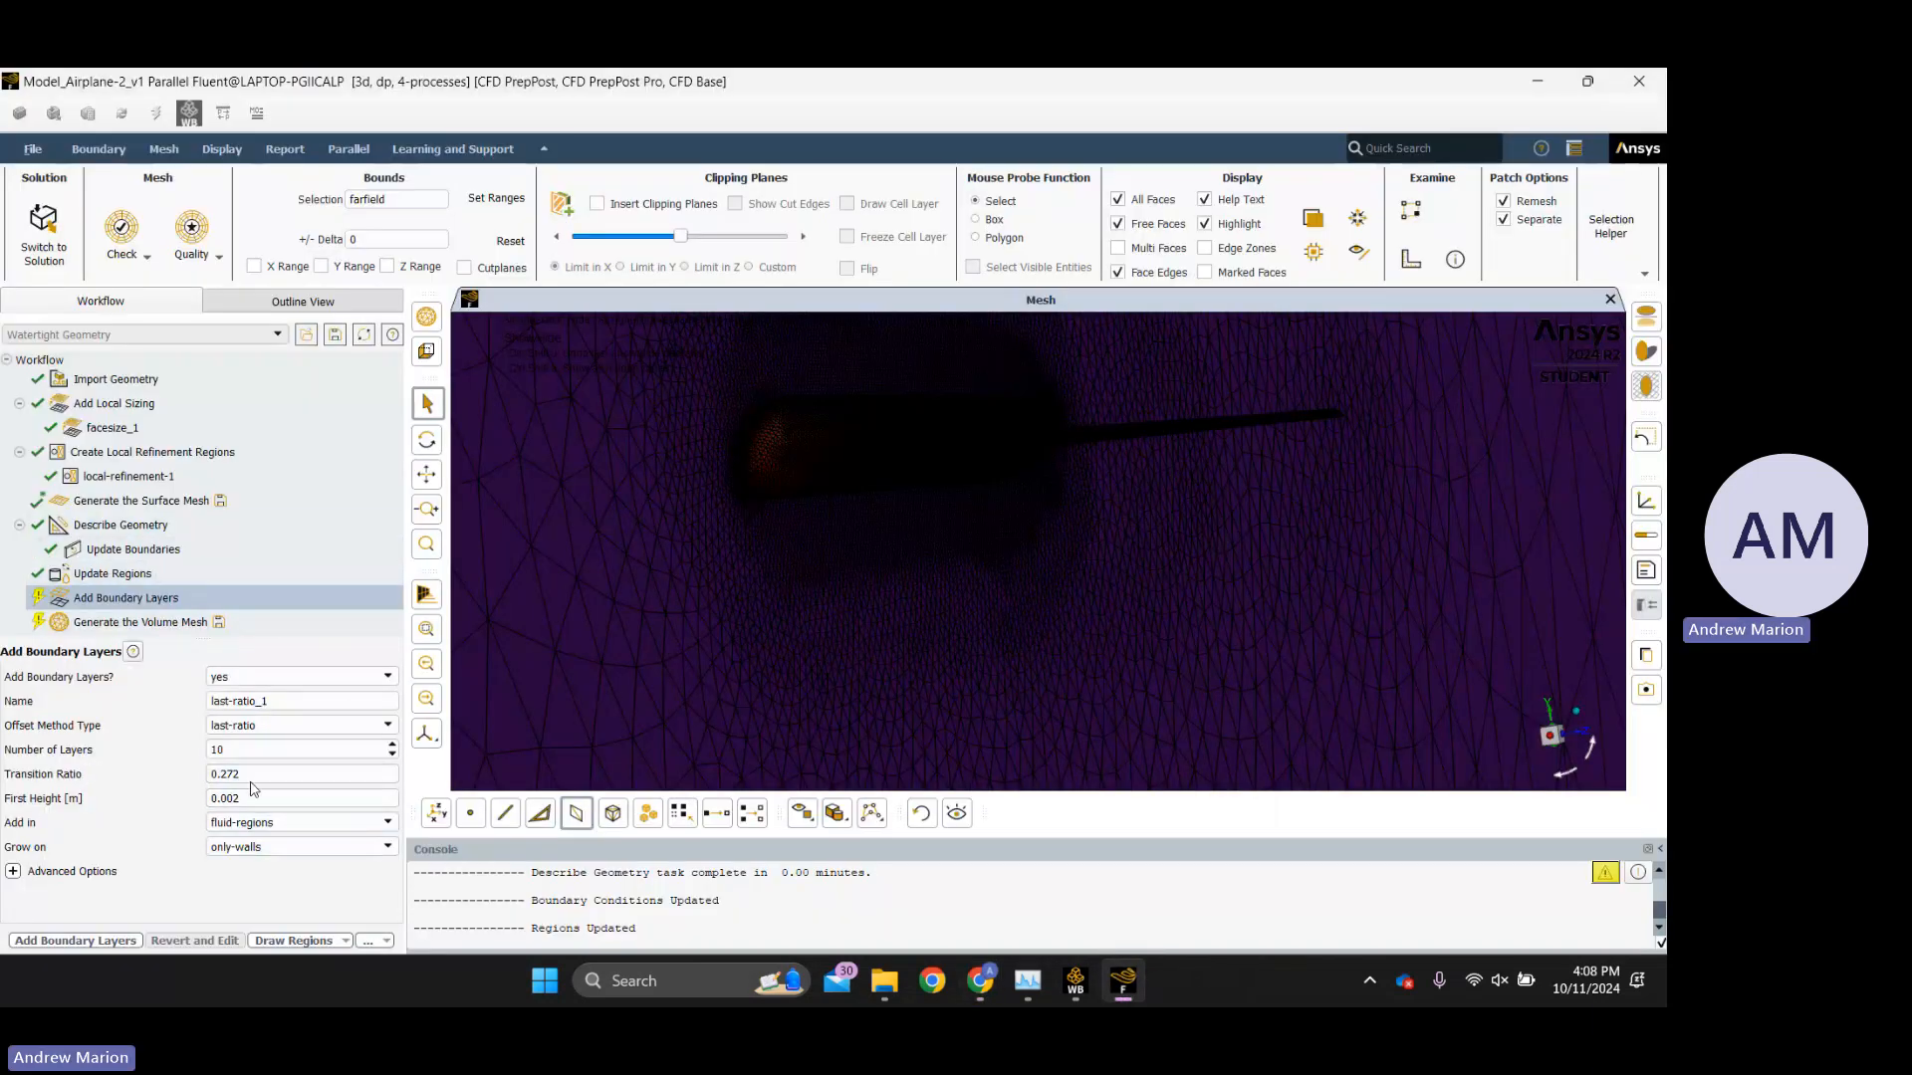
{"action": "double_click", "coordinate": [252, 792]}
{"action": "key", "text": "ctrl+v"}
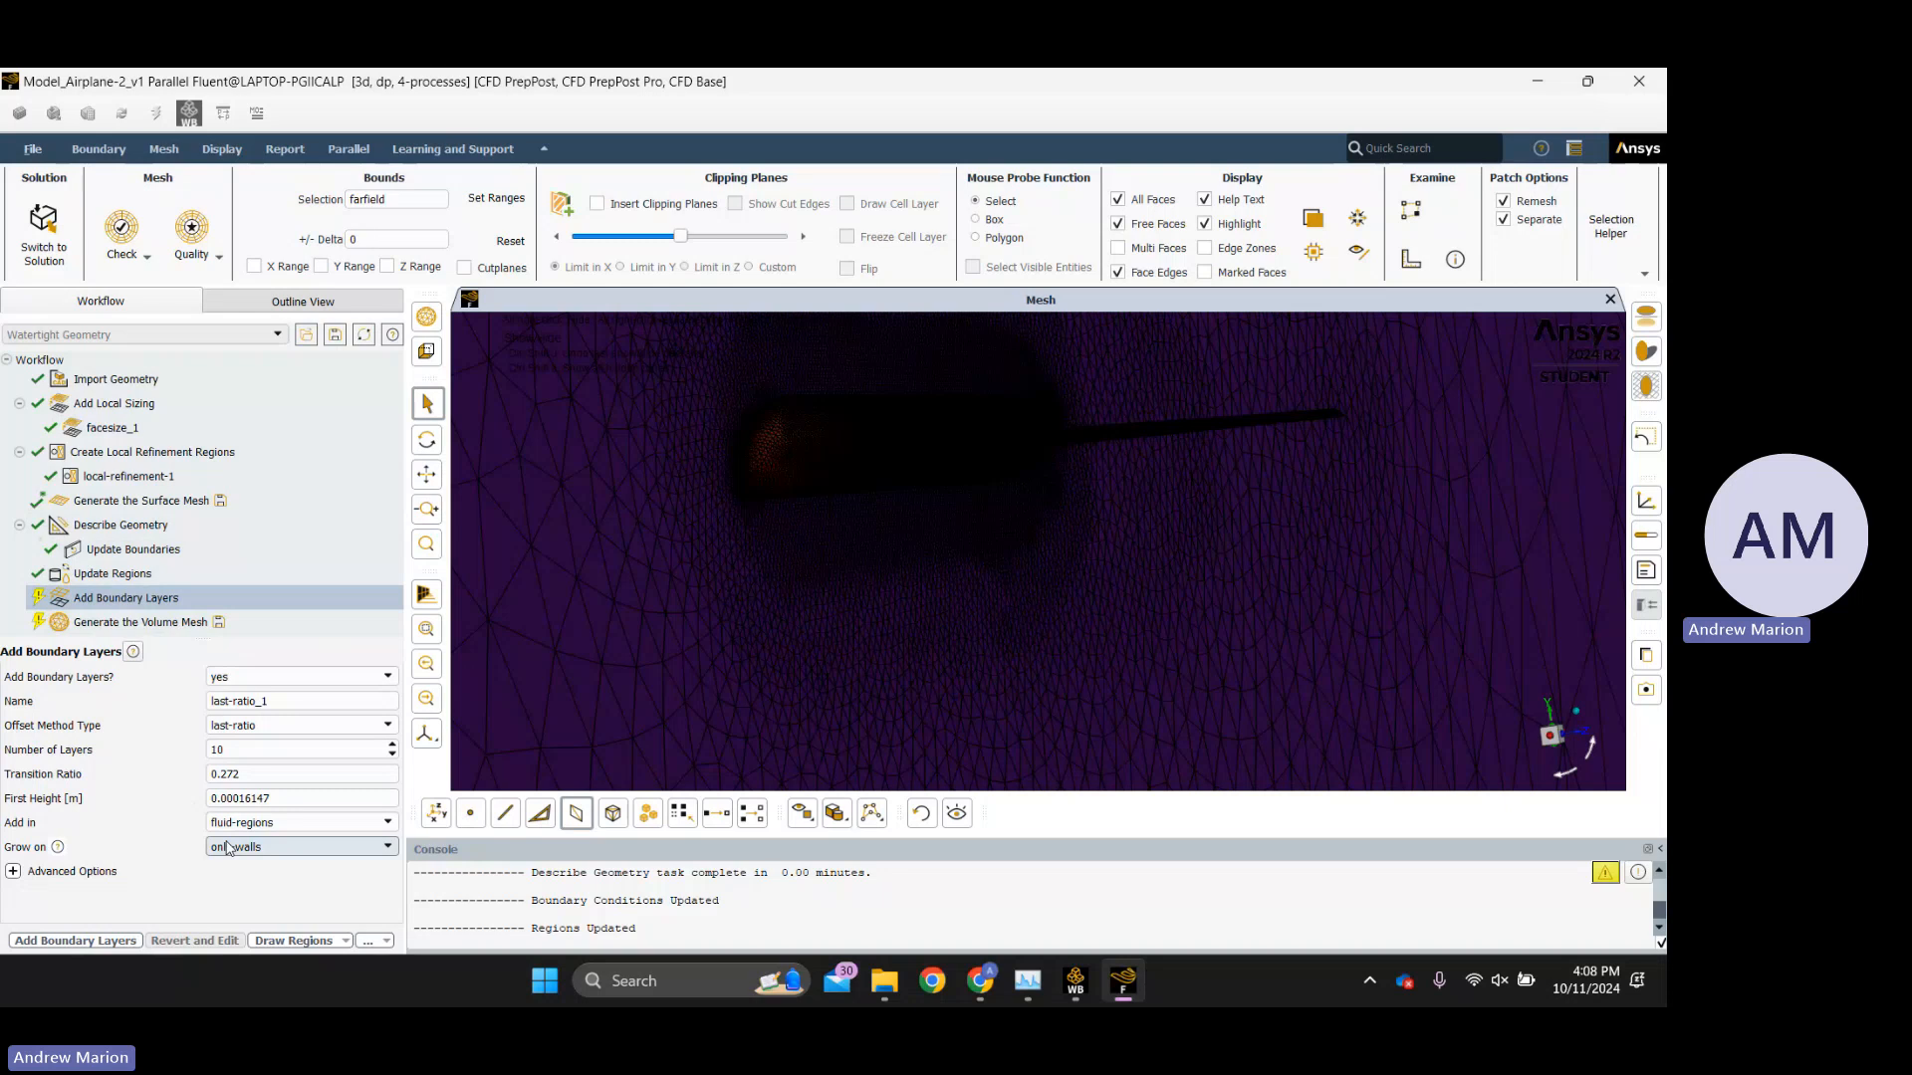
{"action": "left_click", "coordinate": [40, 942]}
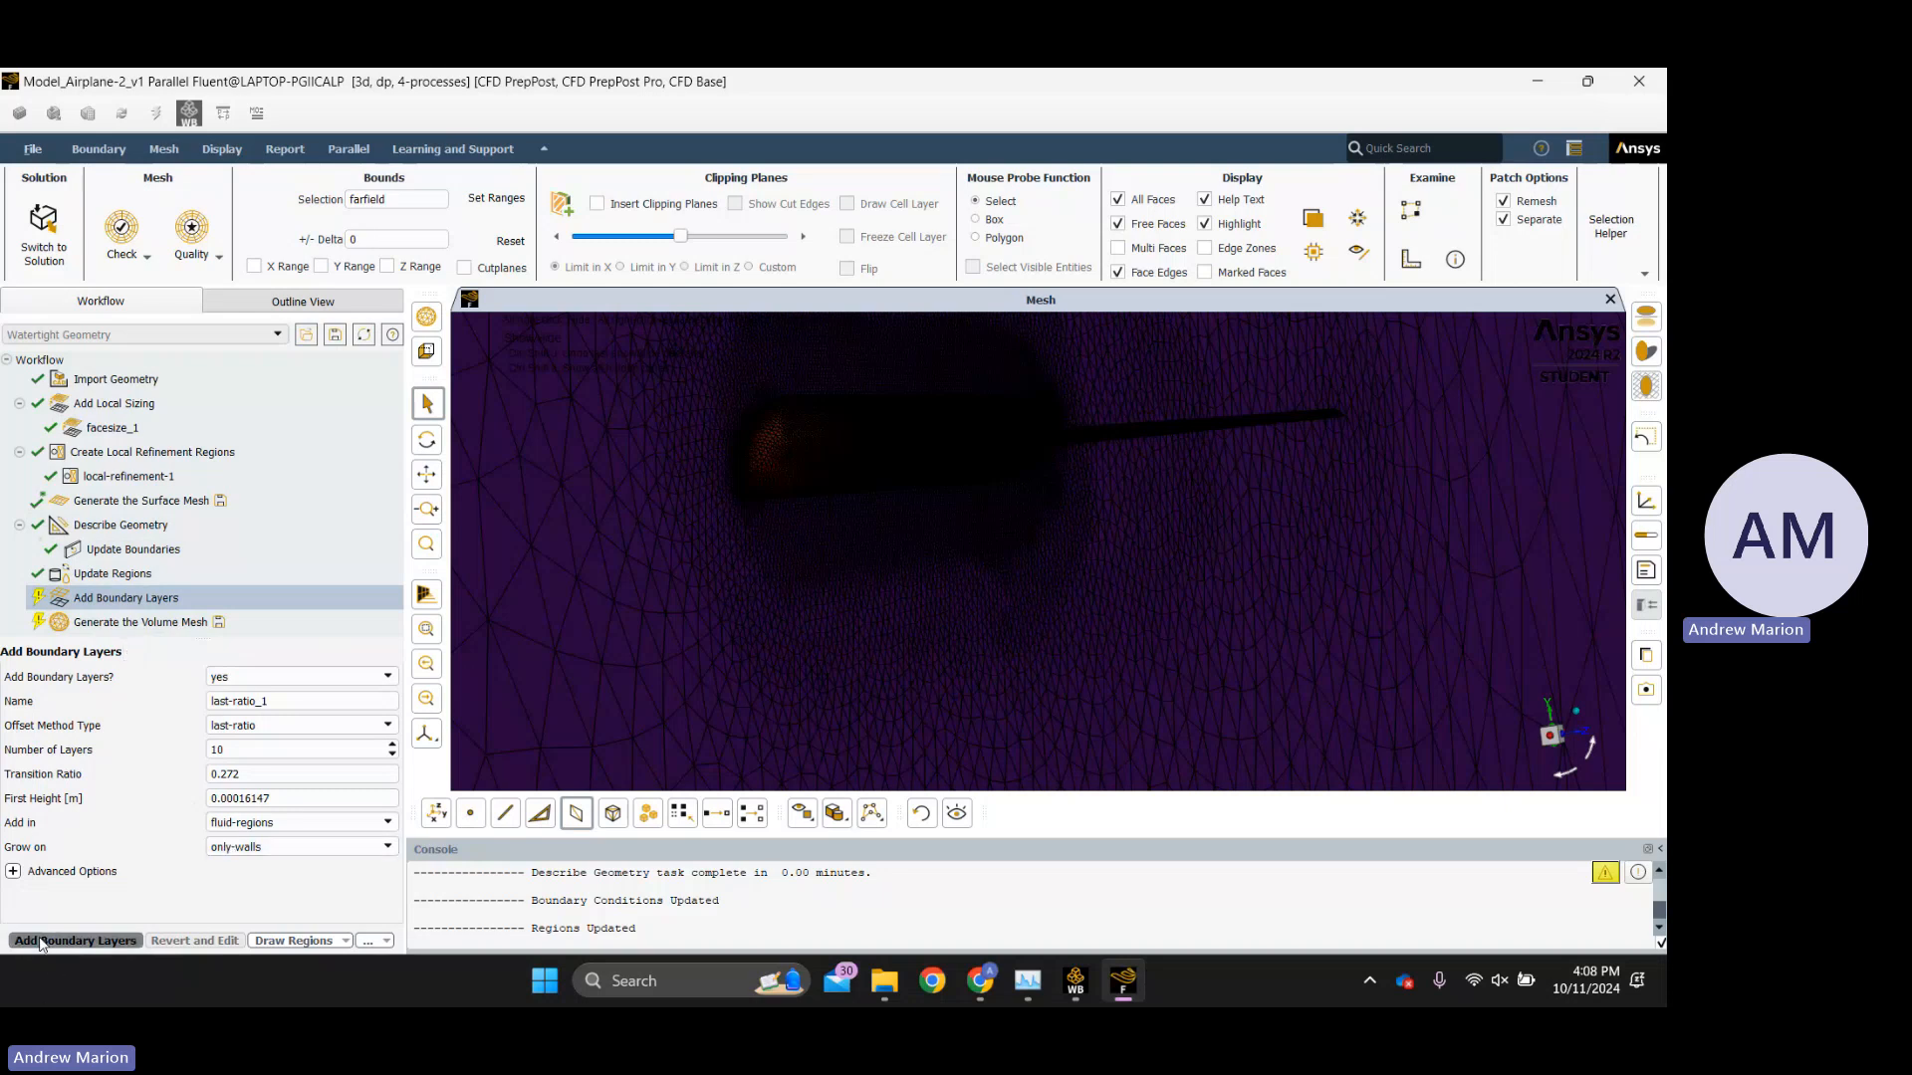
Generate the volume mesh with polyhedra as the fill type.
{"action": "left_click", "coordinate": [95, 609]}
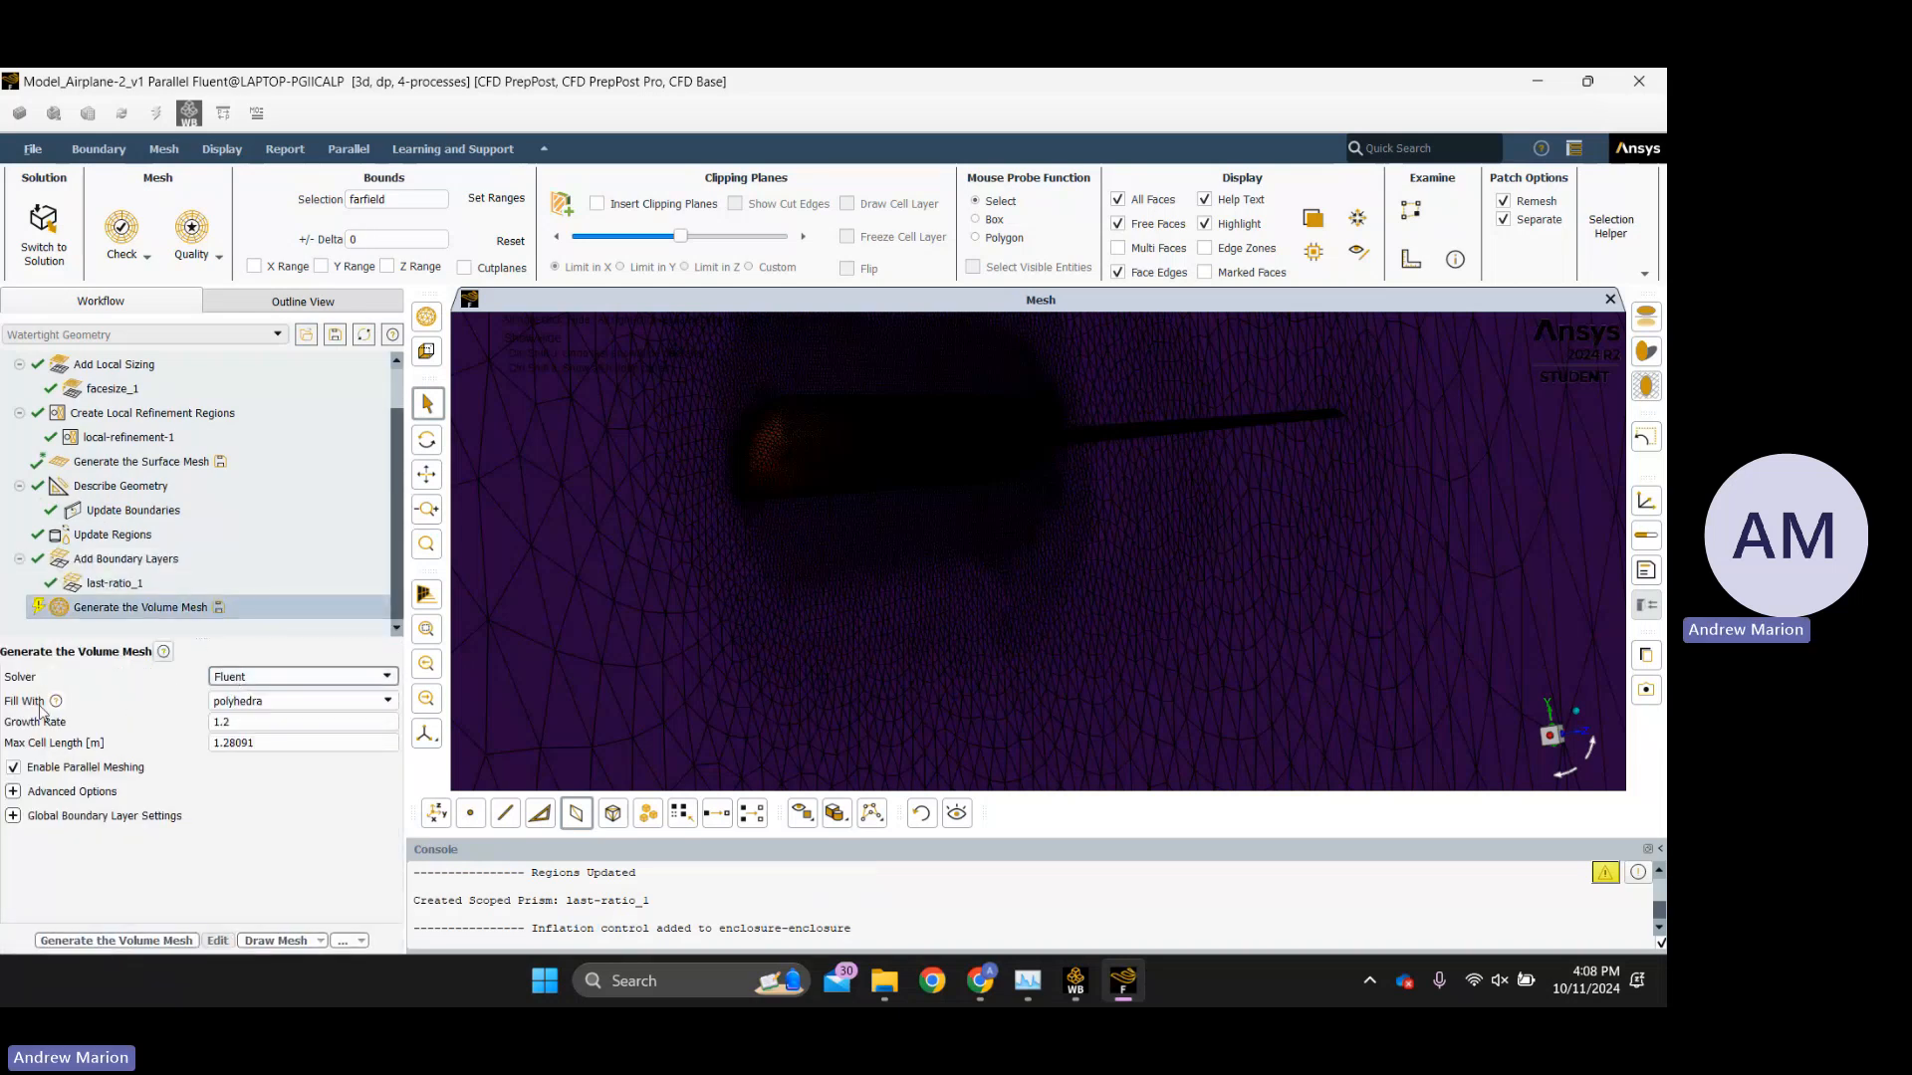
{"action": "left_click", "coordinate": [236, 703]}
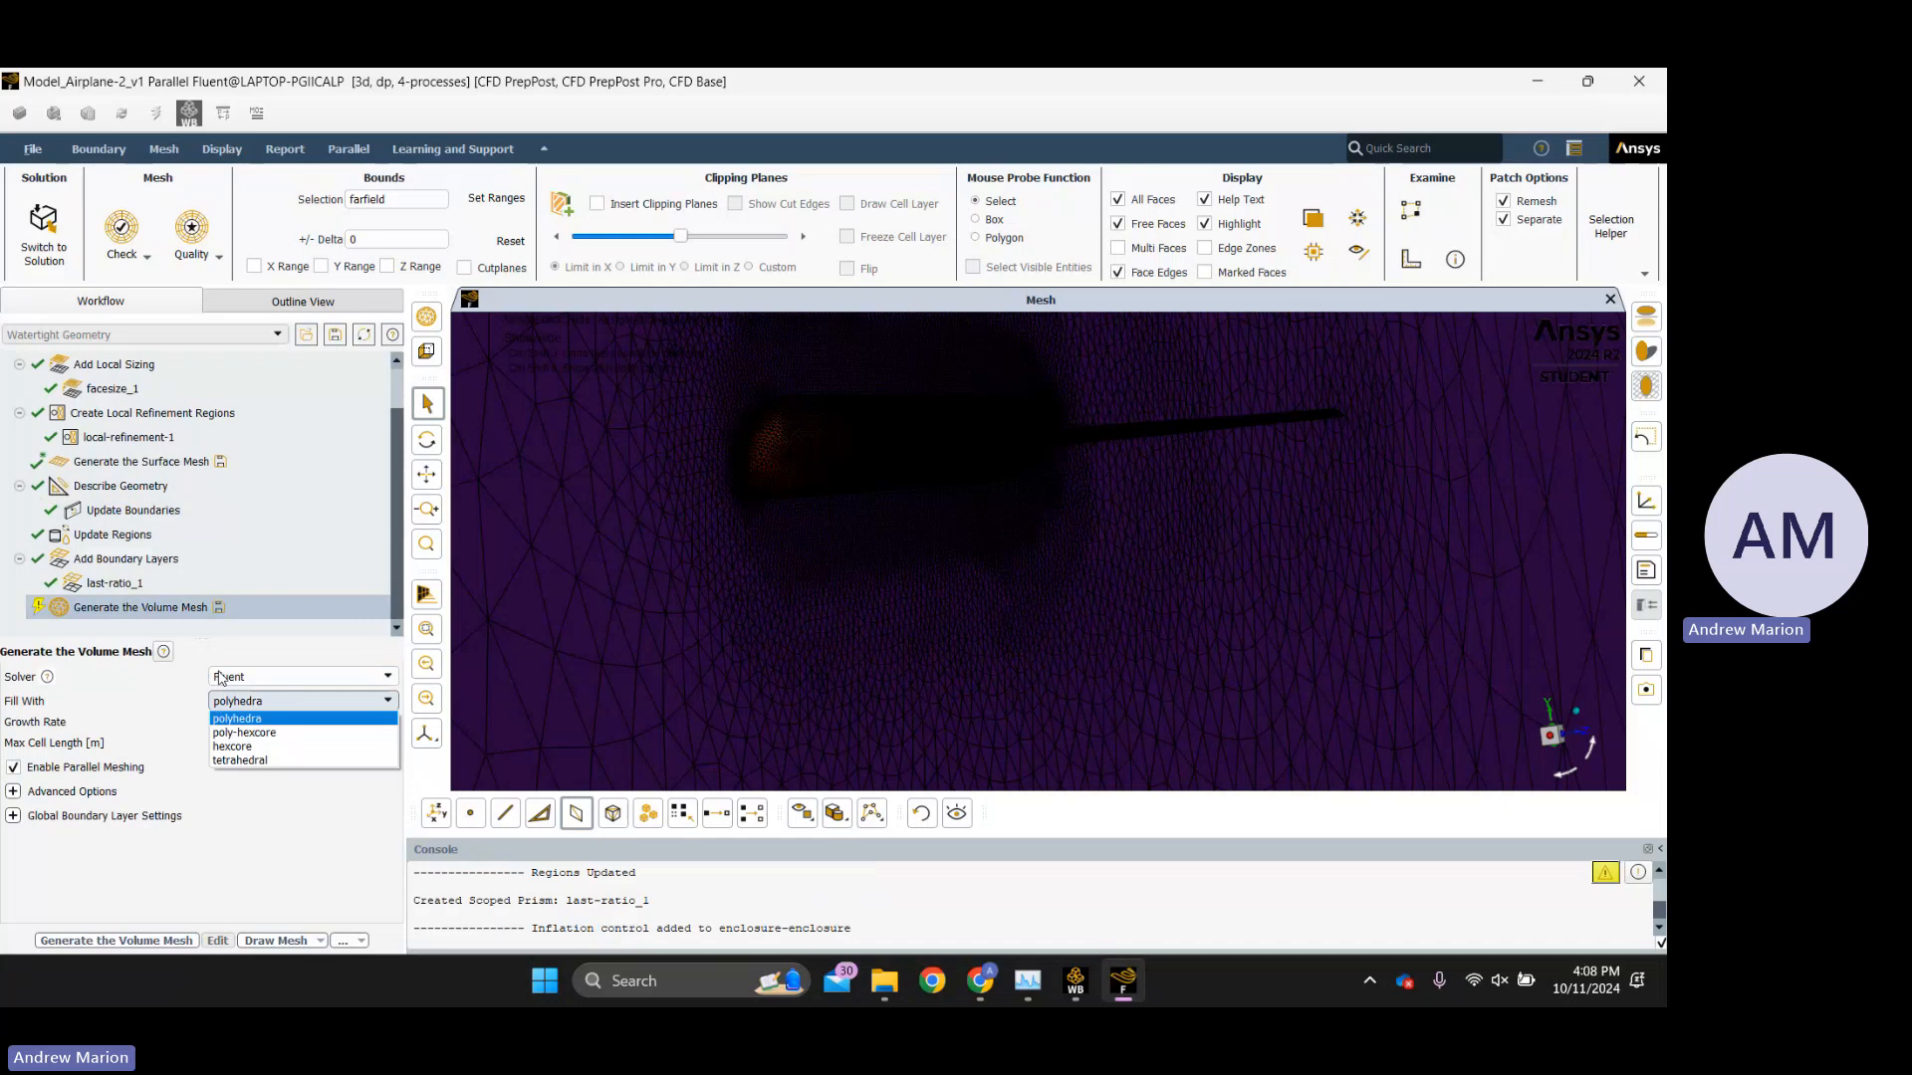
{"action": "left_click", "coordinate": [227, 720]}
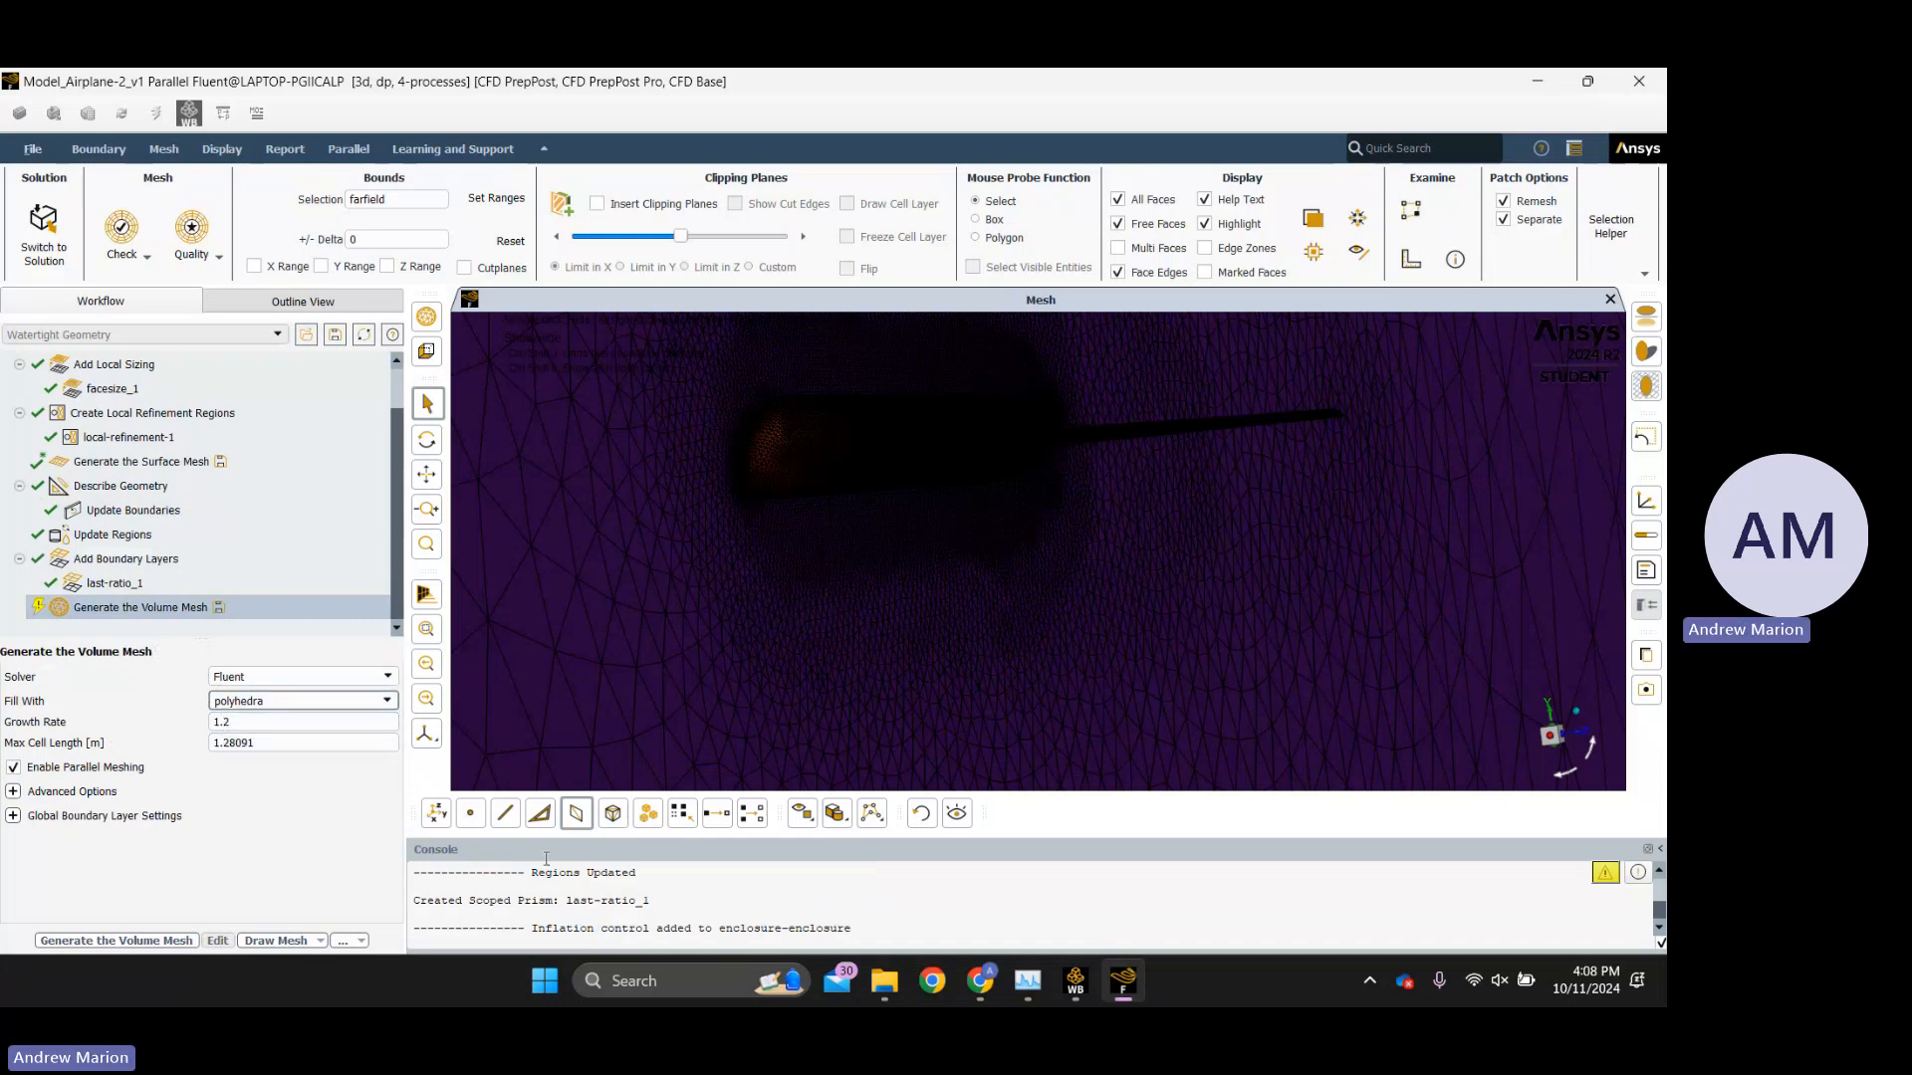
{"action": "mouse_move", "coordinate": [980, 980]}
{"action": "mouse_move", "coordinate": [914, 894]}
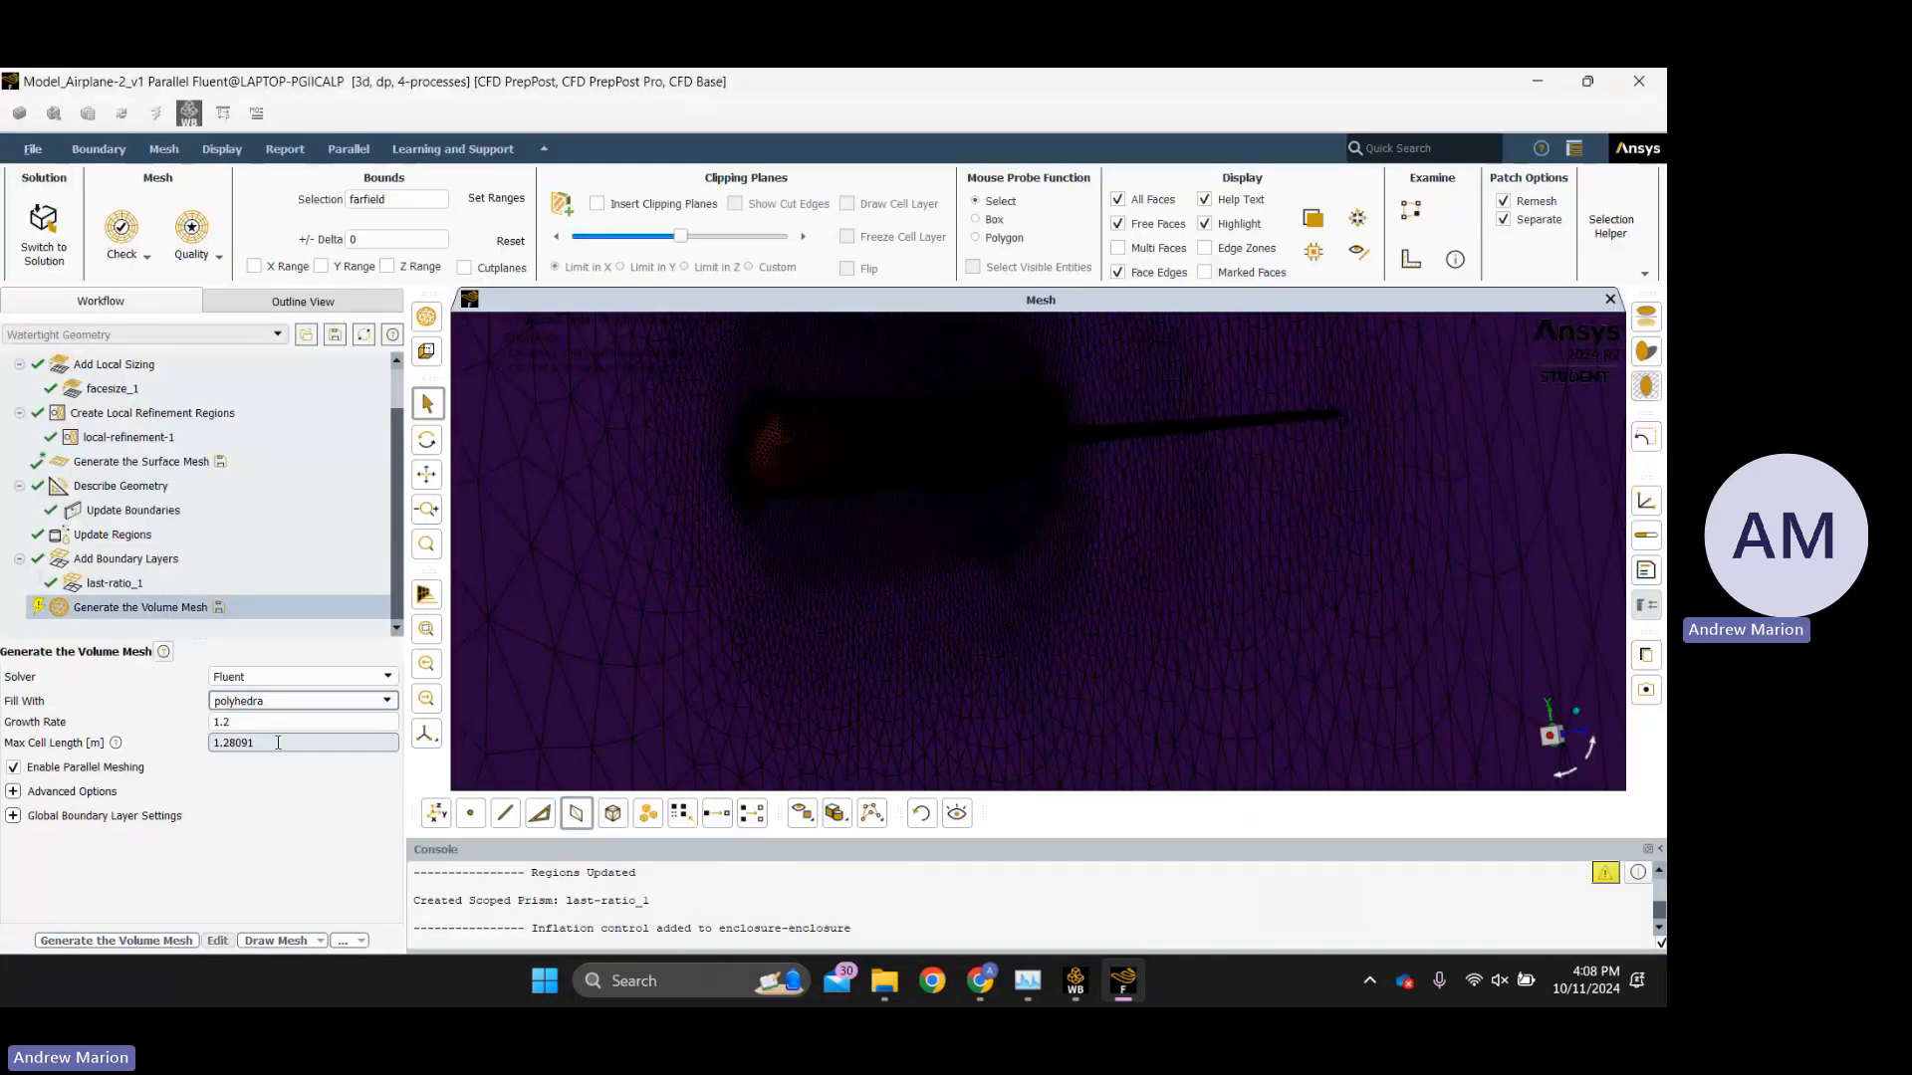
{"action": "double_click", "coordinate": [277, 743]}
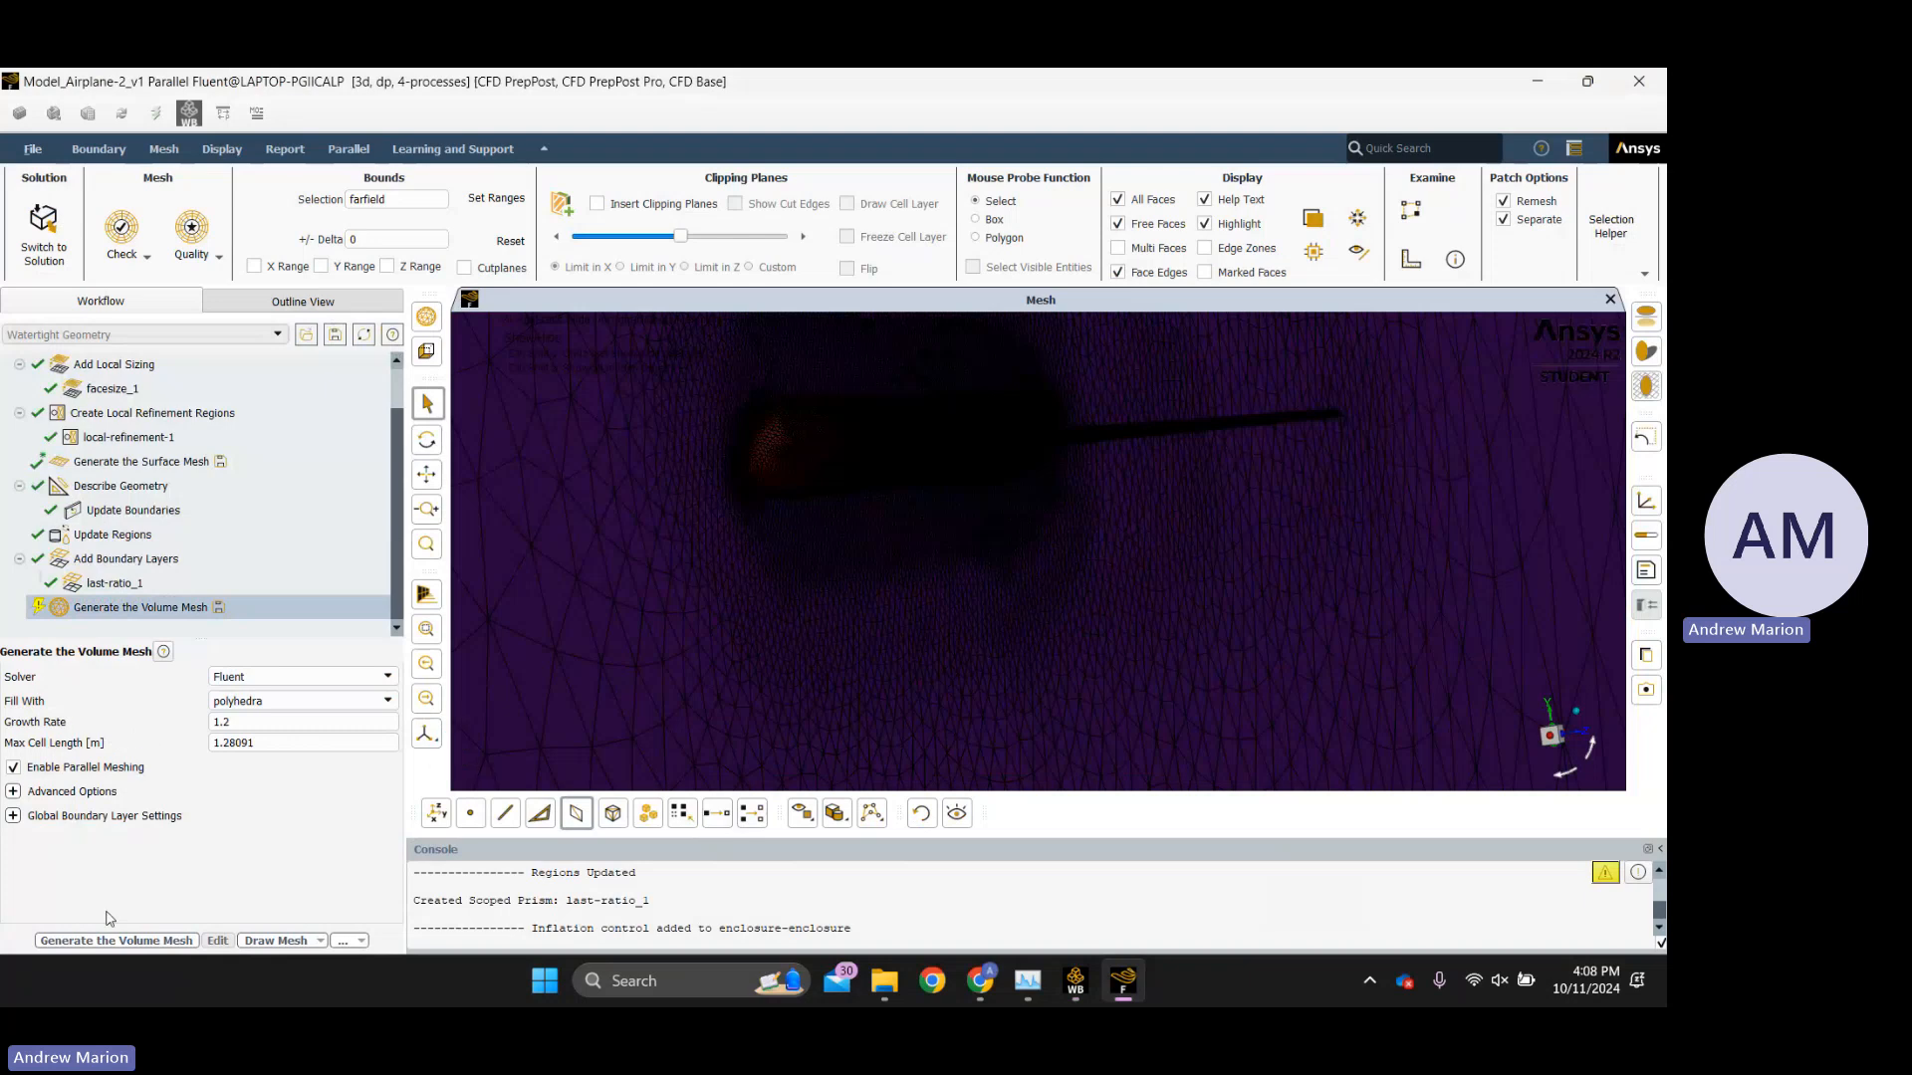
{"action": "left_click", "coordinate": [126, 942]}
{"action": "left_click", "coordinate": [70, 941]}
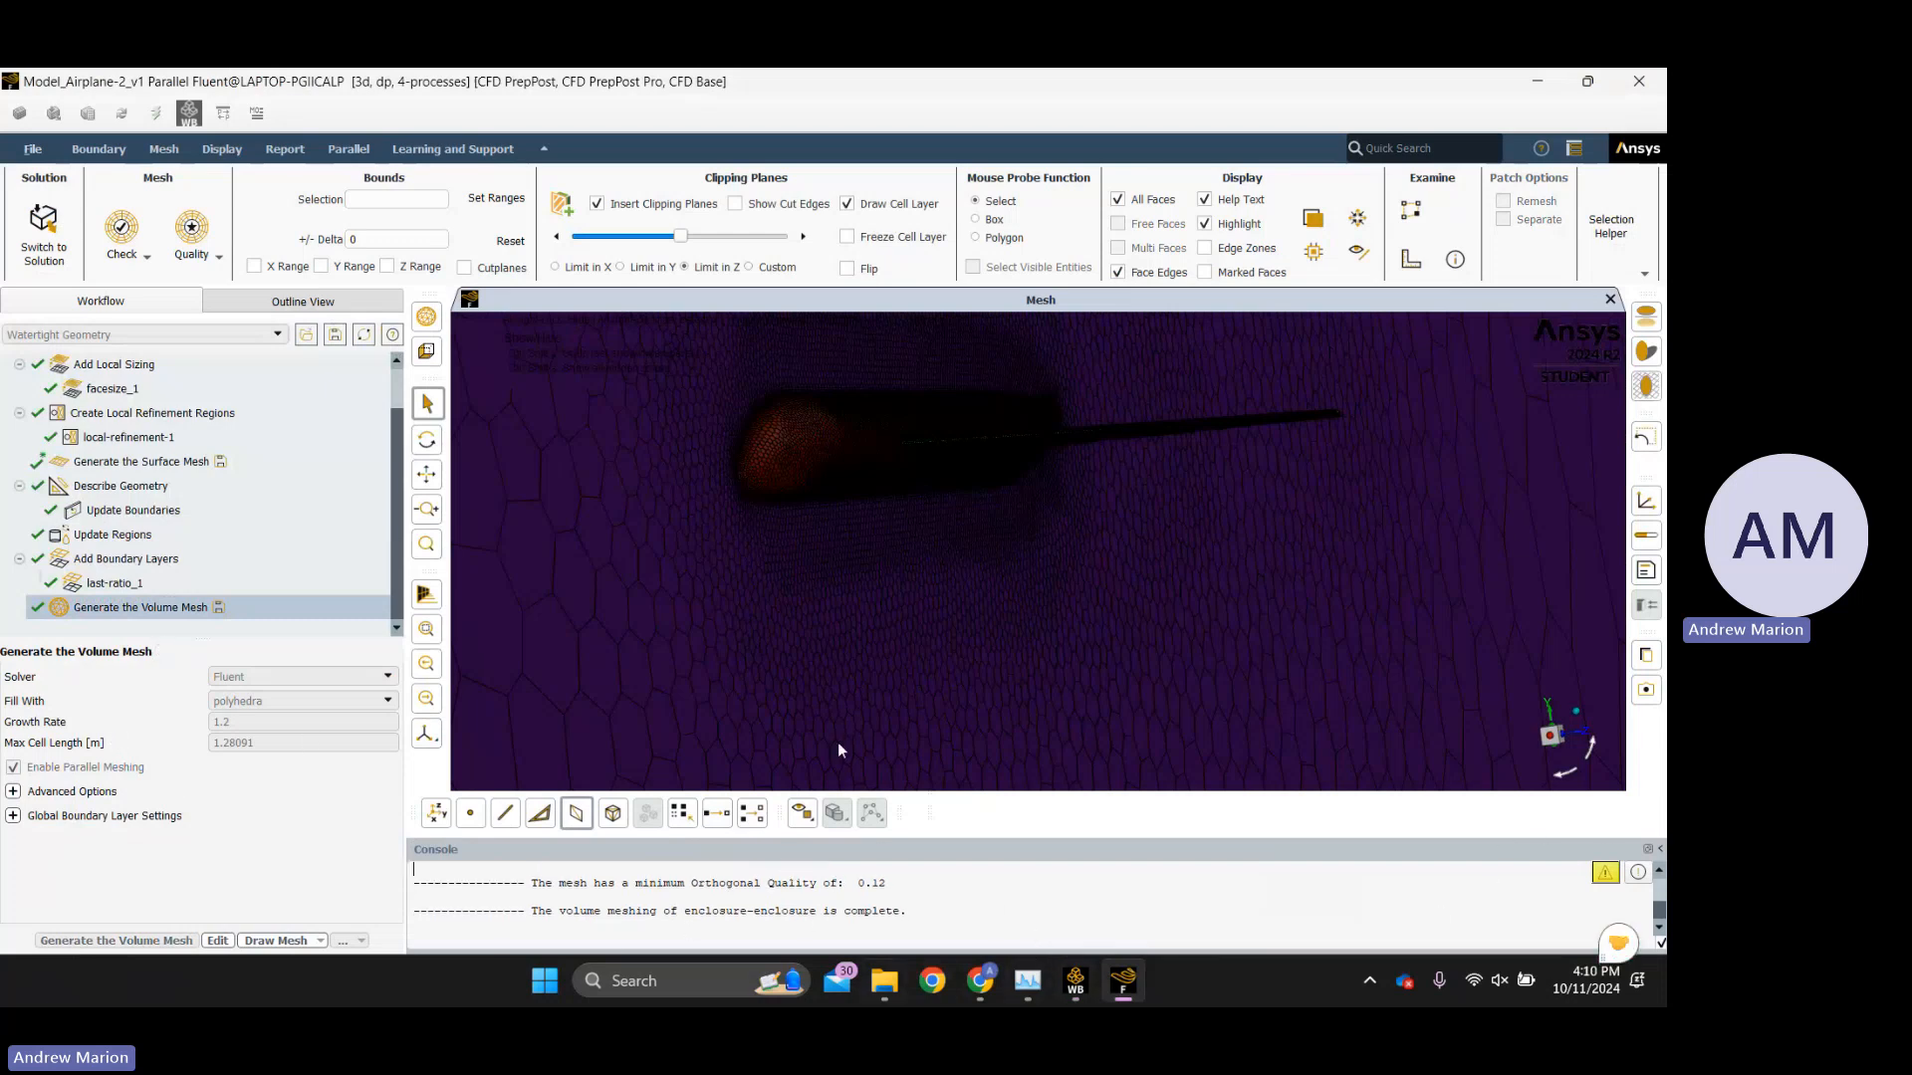
Examine the interior cells by moving the Z clipping plane toward the symmetry side, and turn off the clipping planes.
{"action": "scroll", "coordinate": [934, 439], "scroll_direction": "down", "scroll_amount": 3}
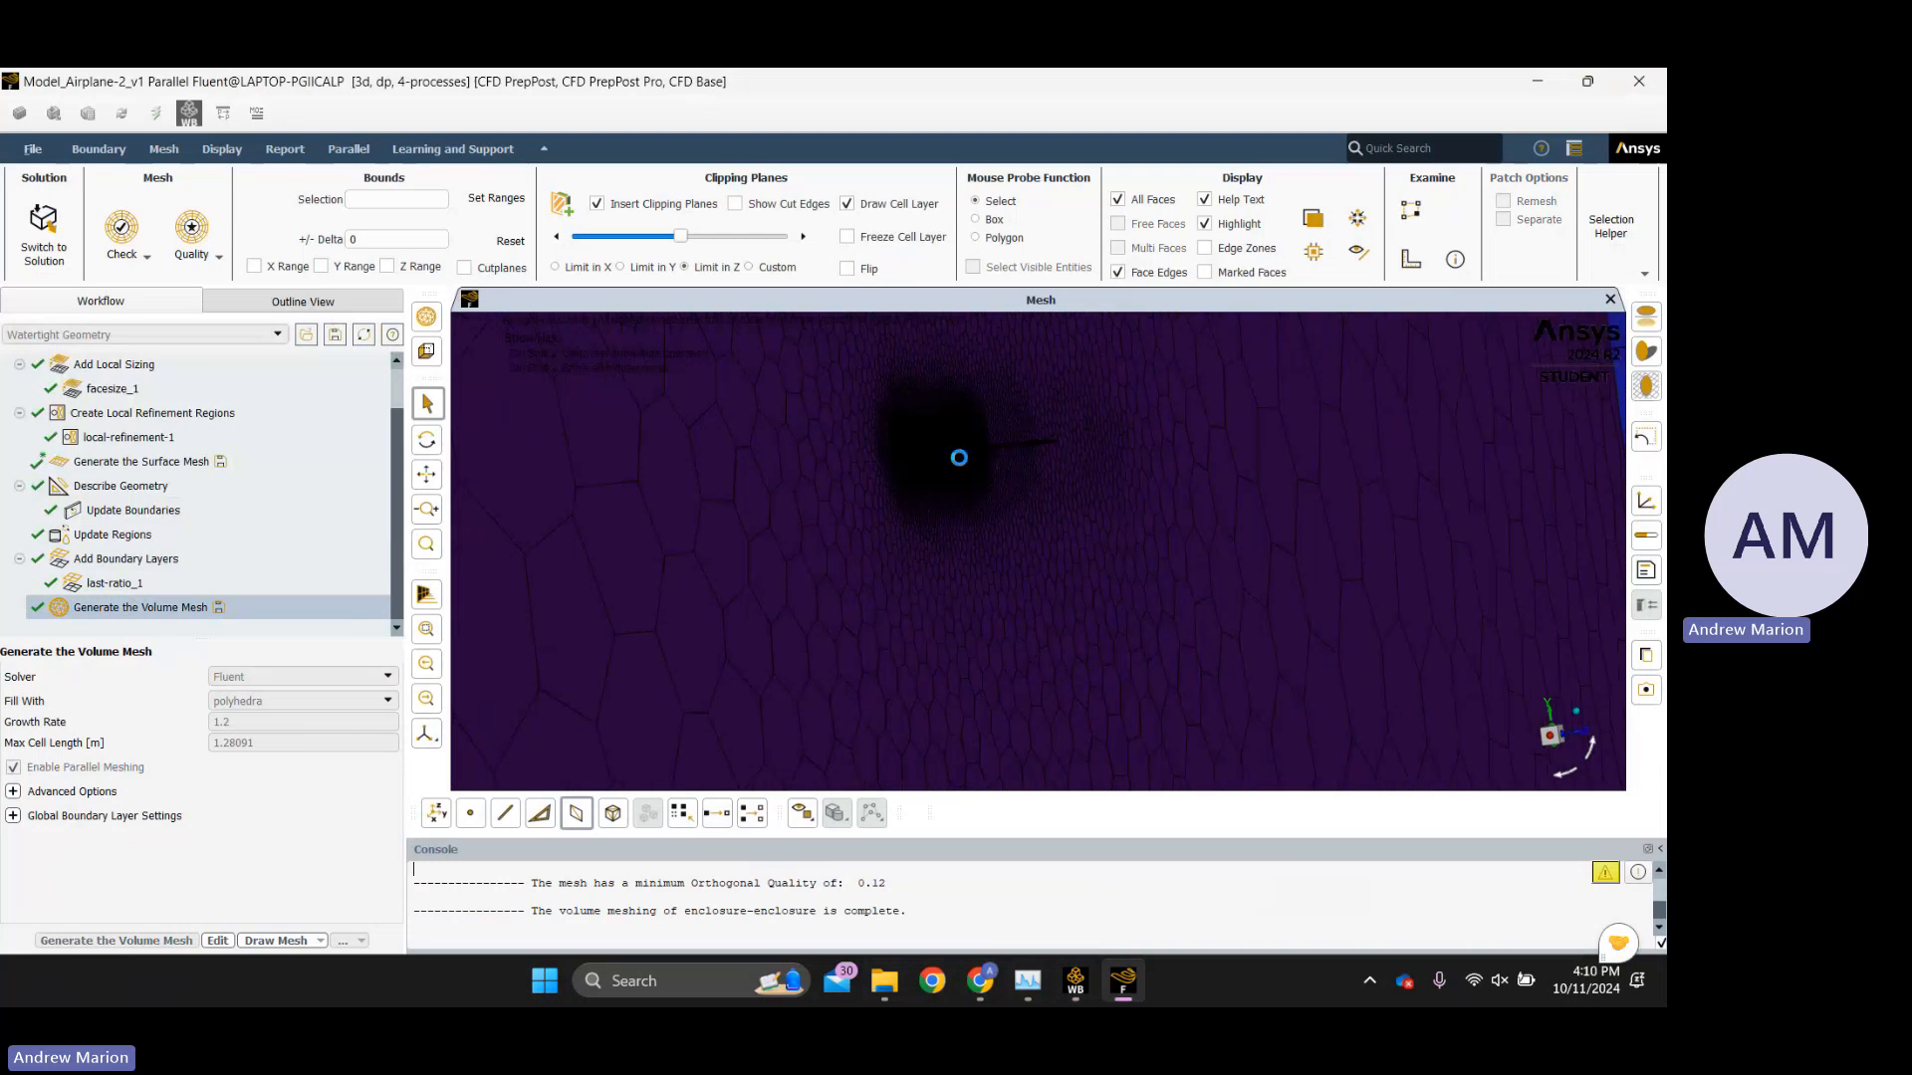
{"action": "scroll", "coordinate": [980, 488], "scroll_direction": "down", "scroll_amount": 5}
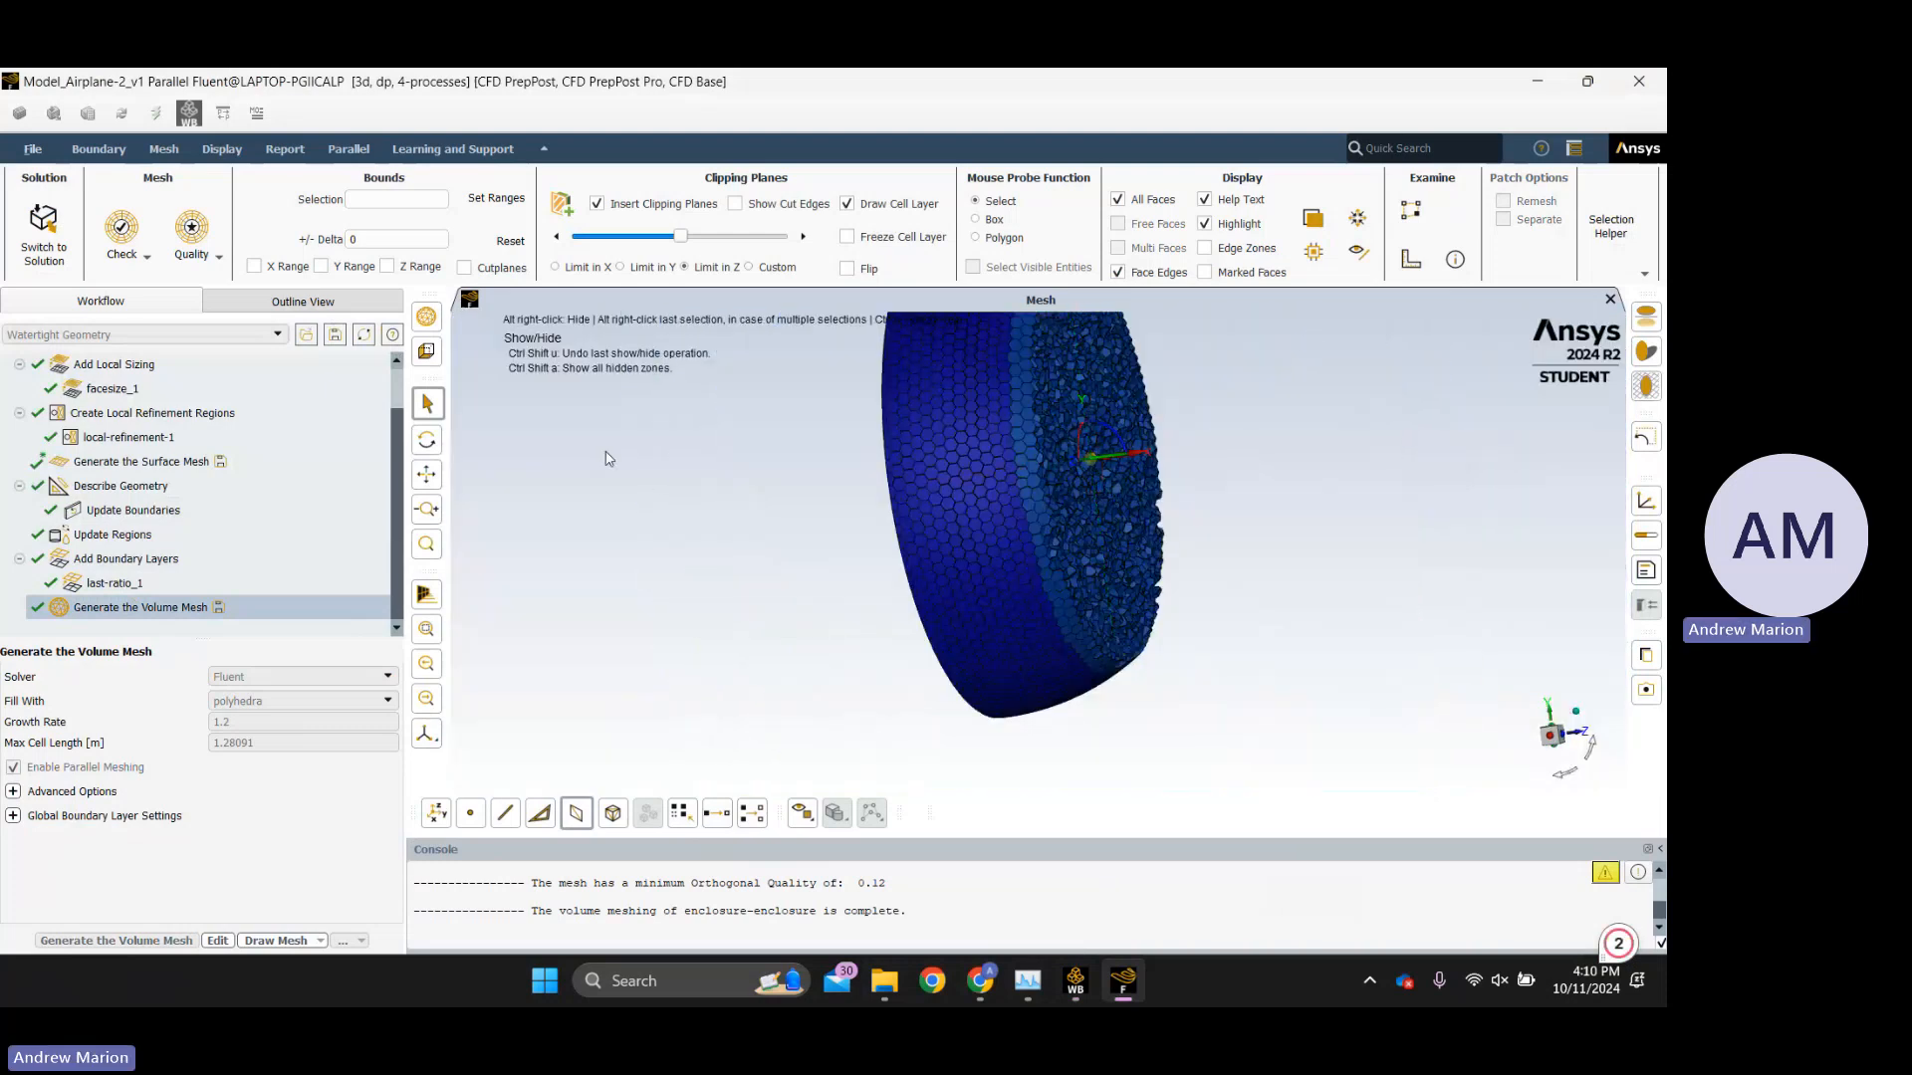
{"action": "left_click_drag", "start_coordinate": [683, 238], "coordinate": [611, 241]}
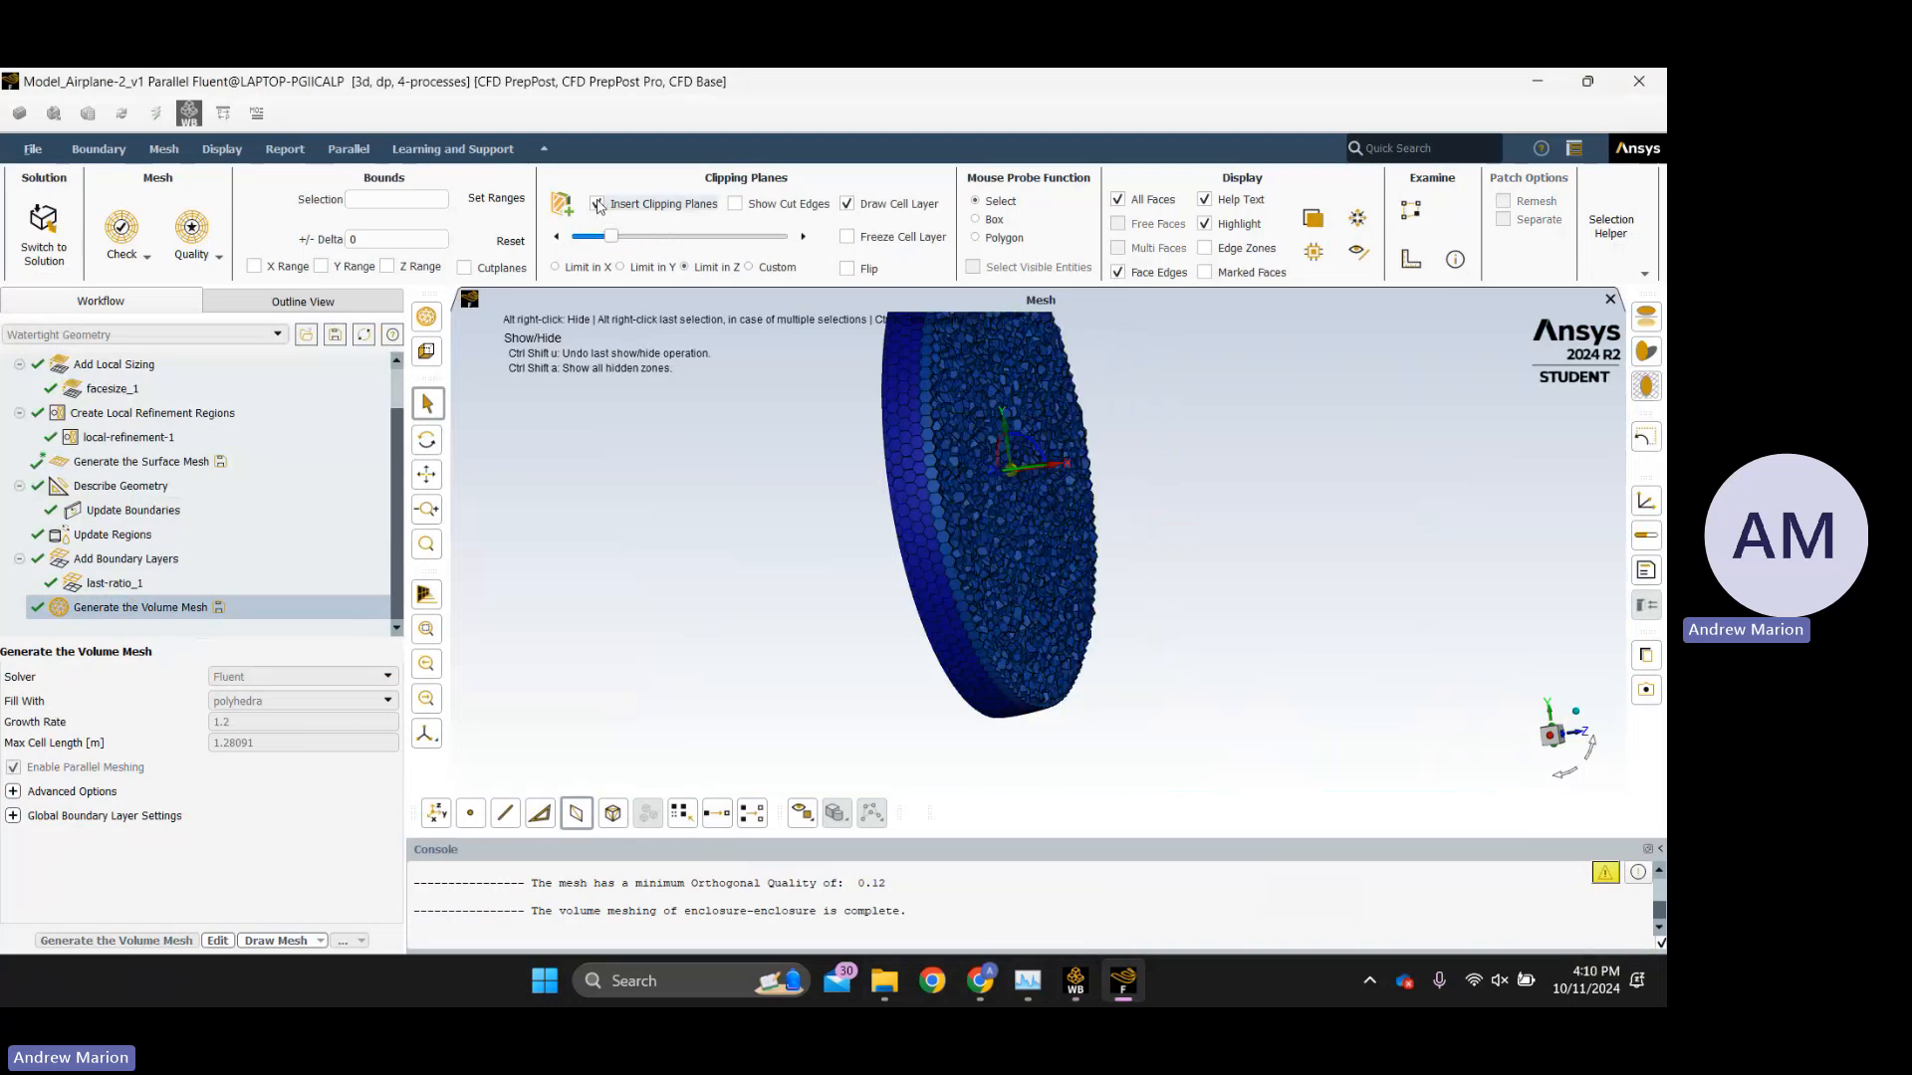
{"action": "mouse_move", "coordinate": [612, 237]}
{"action": "left_mouse_down"}
{"action": "mouse_move", "coordinate": [654, 235]}
{"action": "mouse_move", "coordinate": [579, 235]}
{"action": "left_mouse_up"}
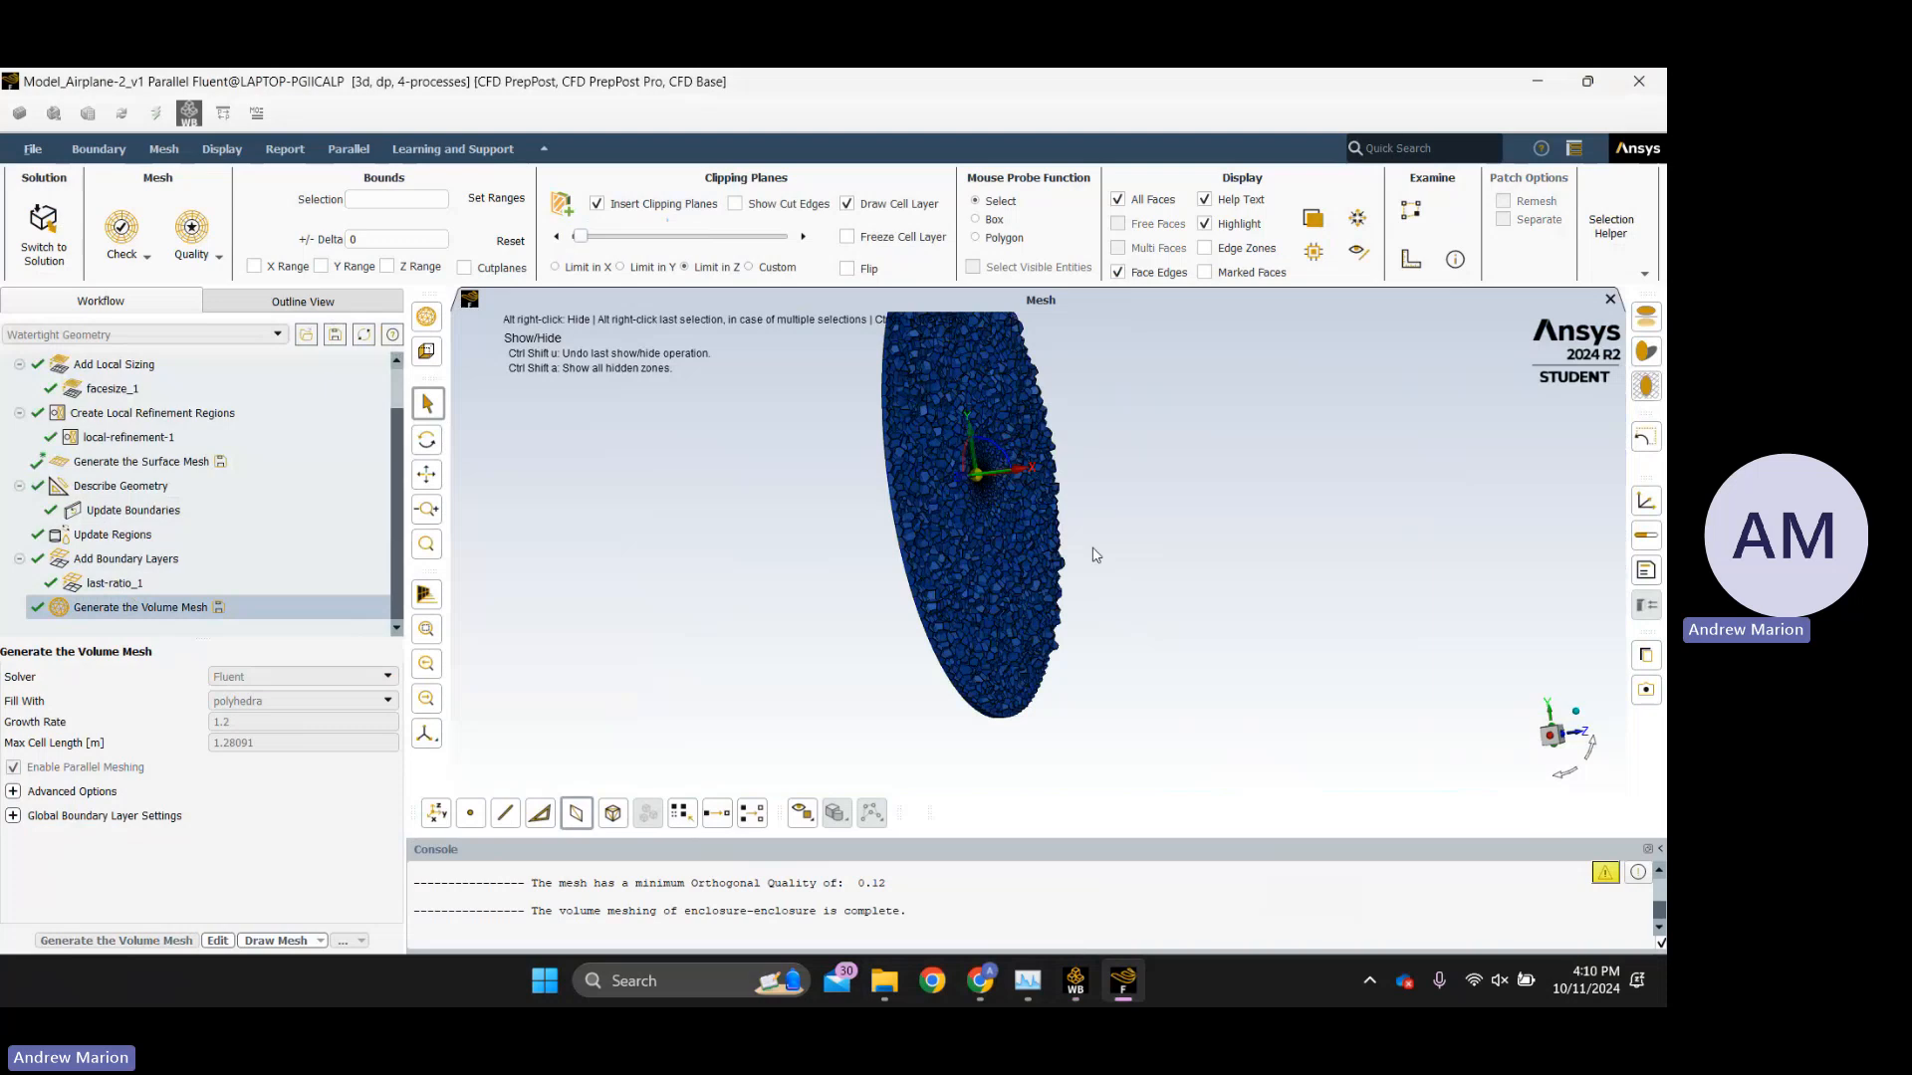
{"action": "left_click", "coordinate": [596, 203]}
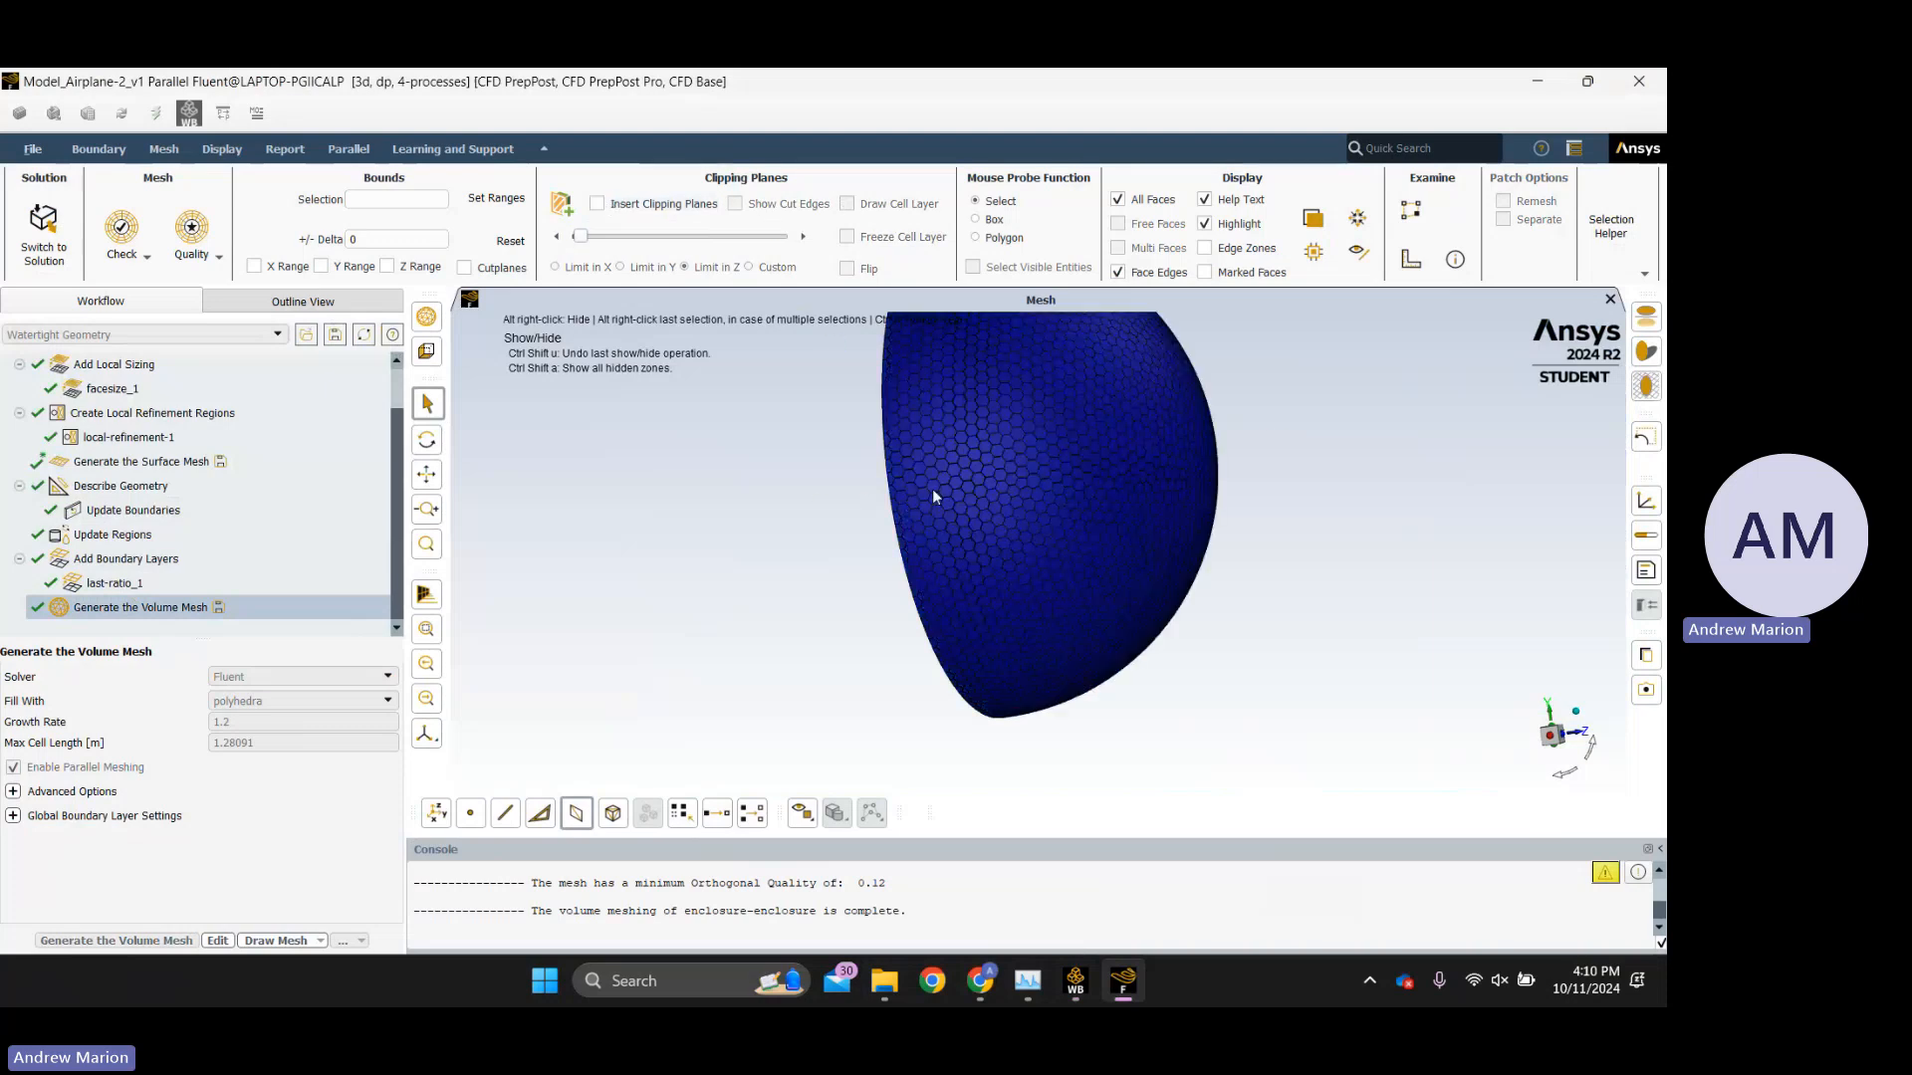
Inspect the polyhedral mesh and the boundary layers along the fuselage, and check the cell count and orthogonal quality in the console.
{"action": "scroll", "coordinate": [932, 488], "scroll_direction": "up", "scroll_amount": 3}
{"action": "middle_click_drag", "start_coordinate": [971, 513], "coordinate": [1434, 430]}
{"action": "scroll", "coordinate": [773, 528], "scroll_direction": "up", "scroll_amount": 3}
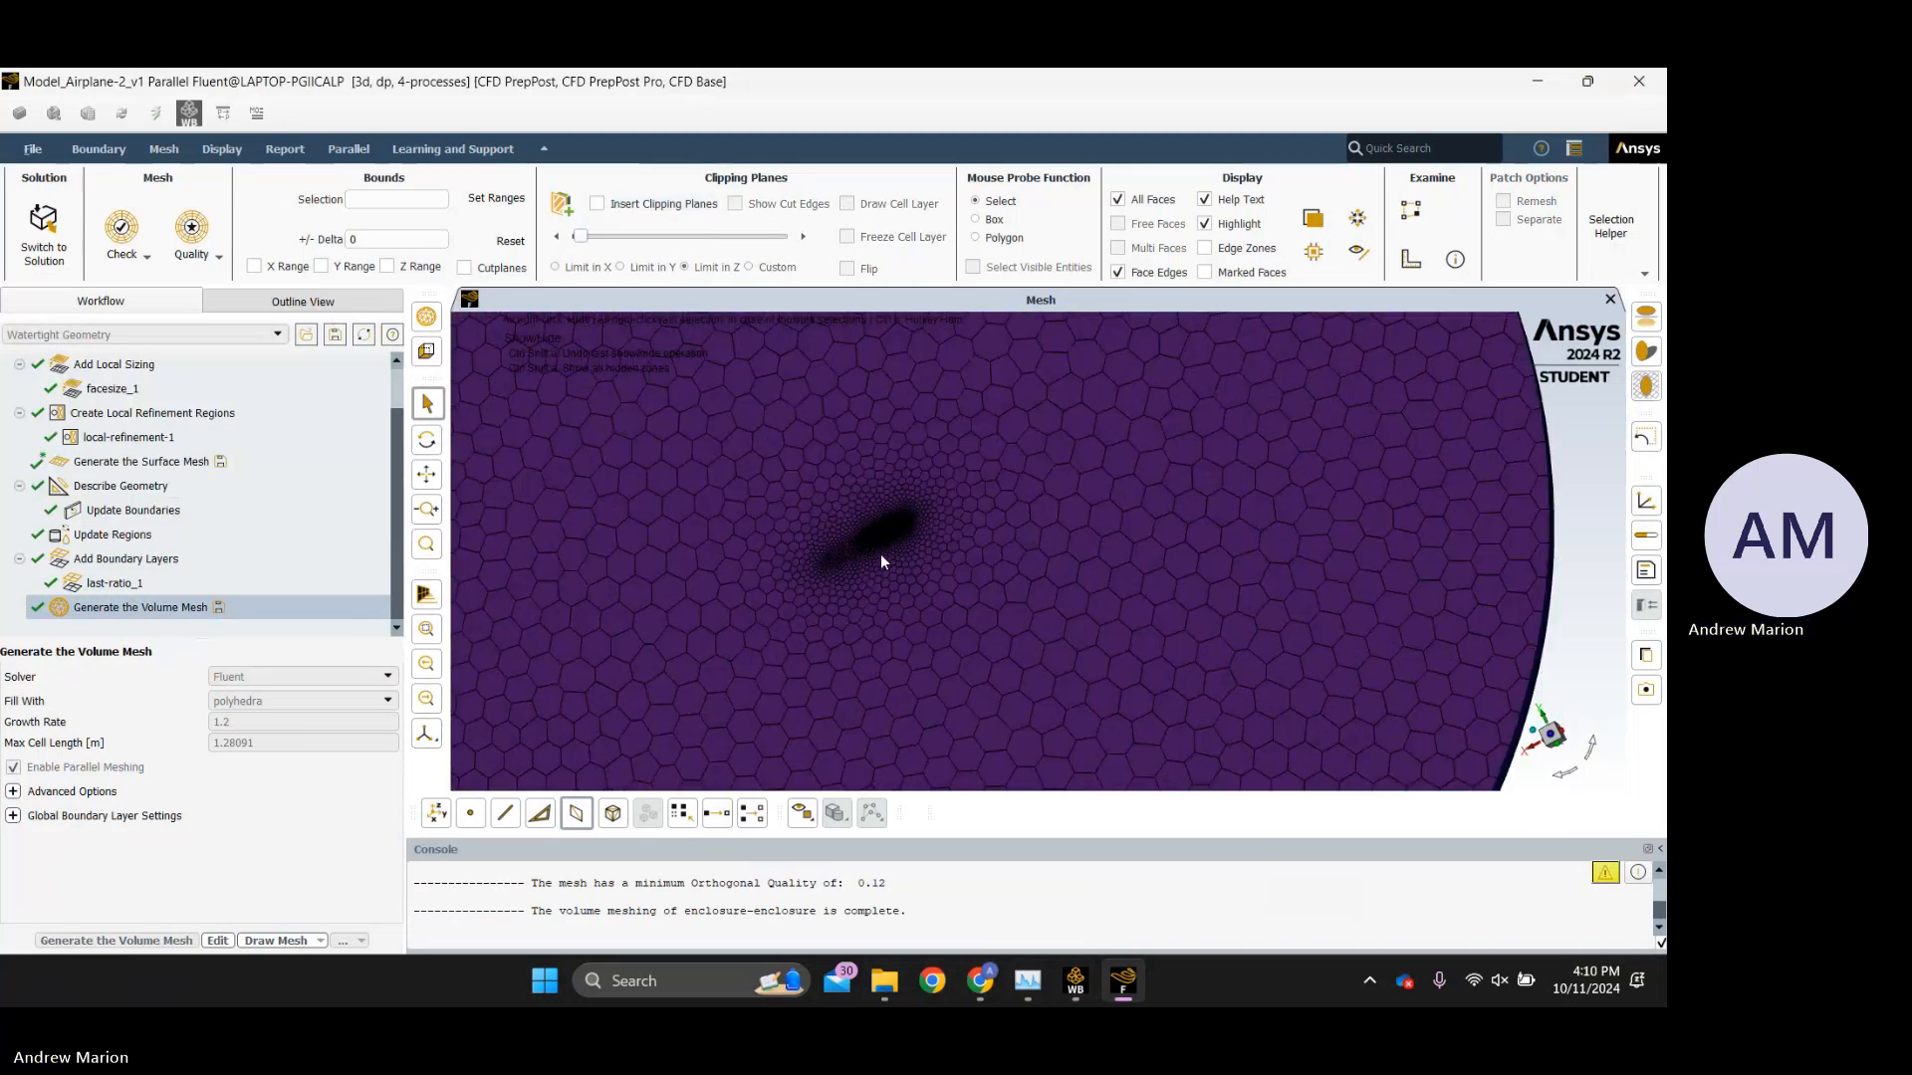
{"action": "scroll", "coordinate": [880, 554], "scroll_direction": "up", "scroll_amount": 5}
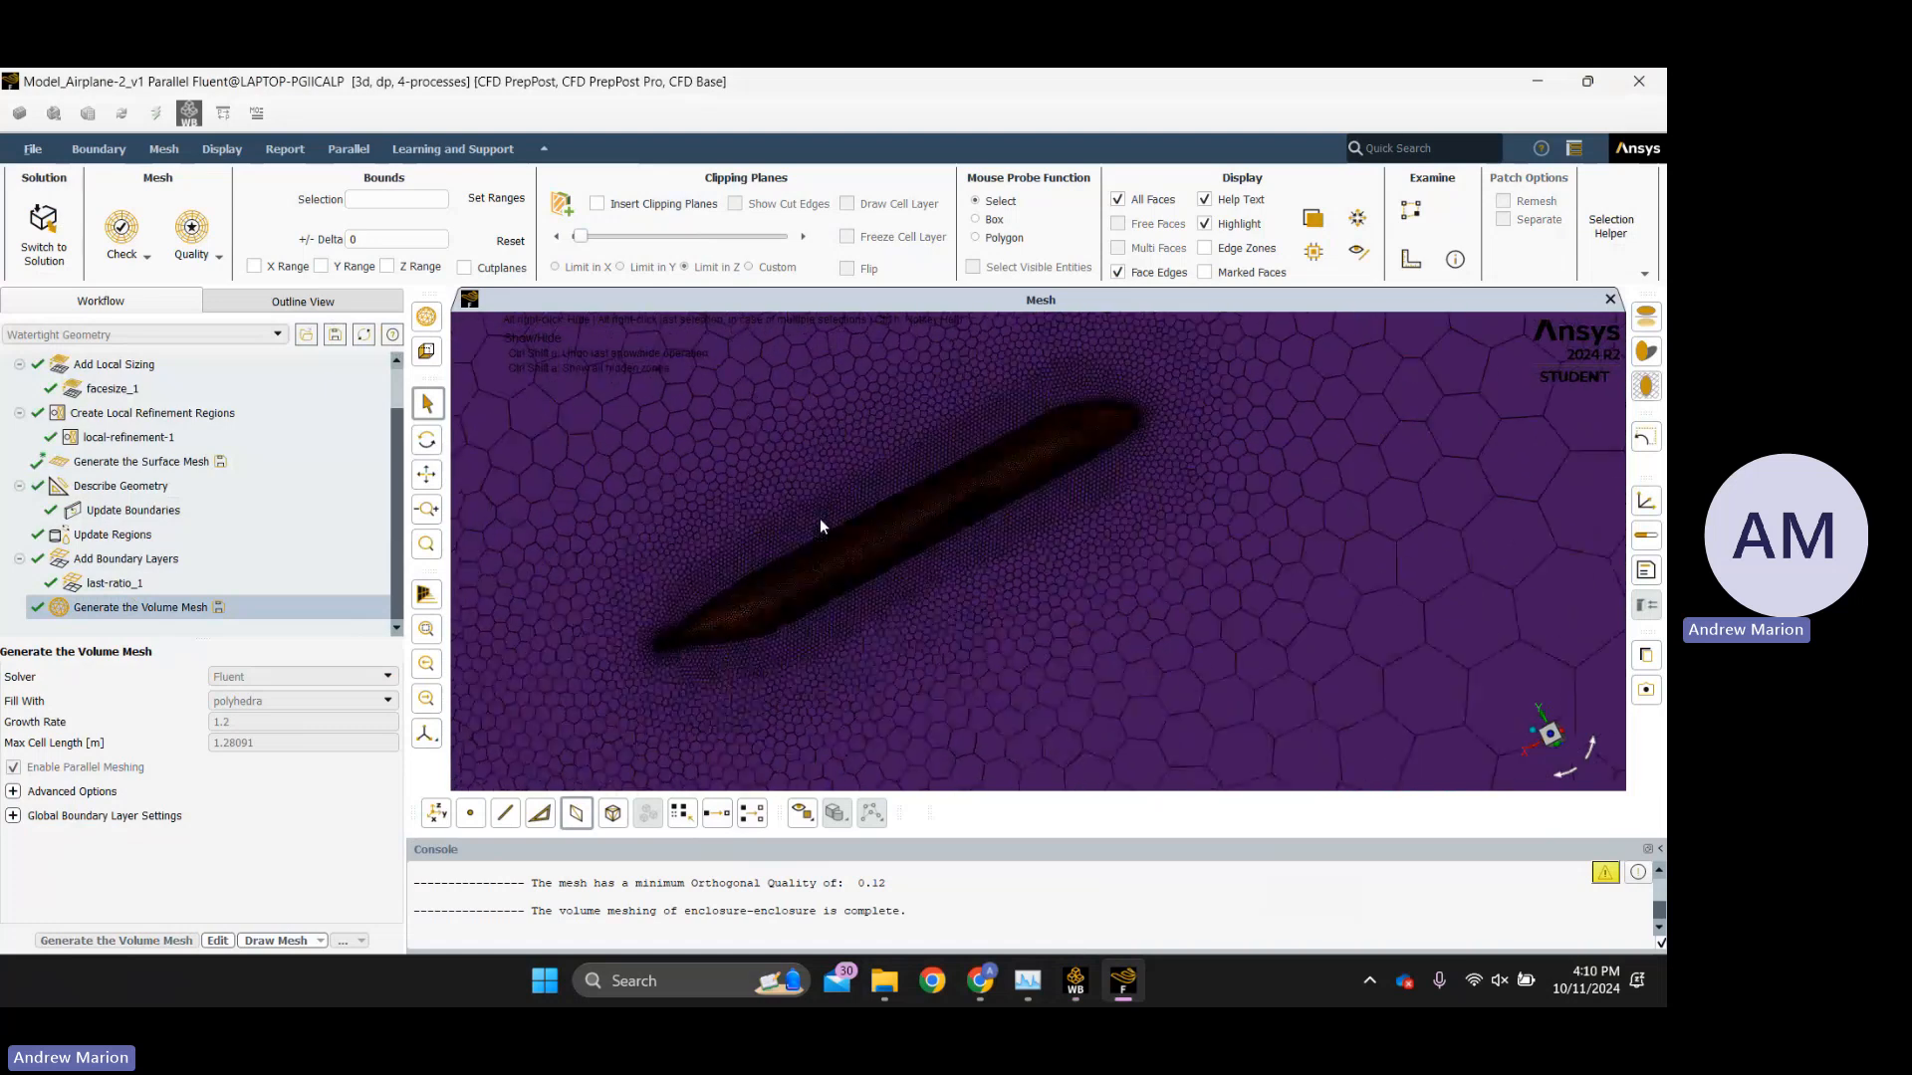
{"action": "scroll", "coordinate": [897, 495], "scroll_direction": "up", "scroll_amount": 6}
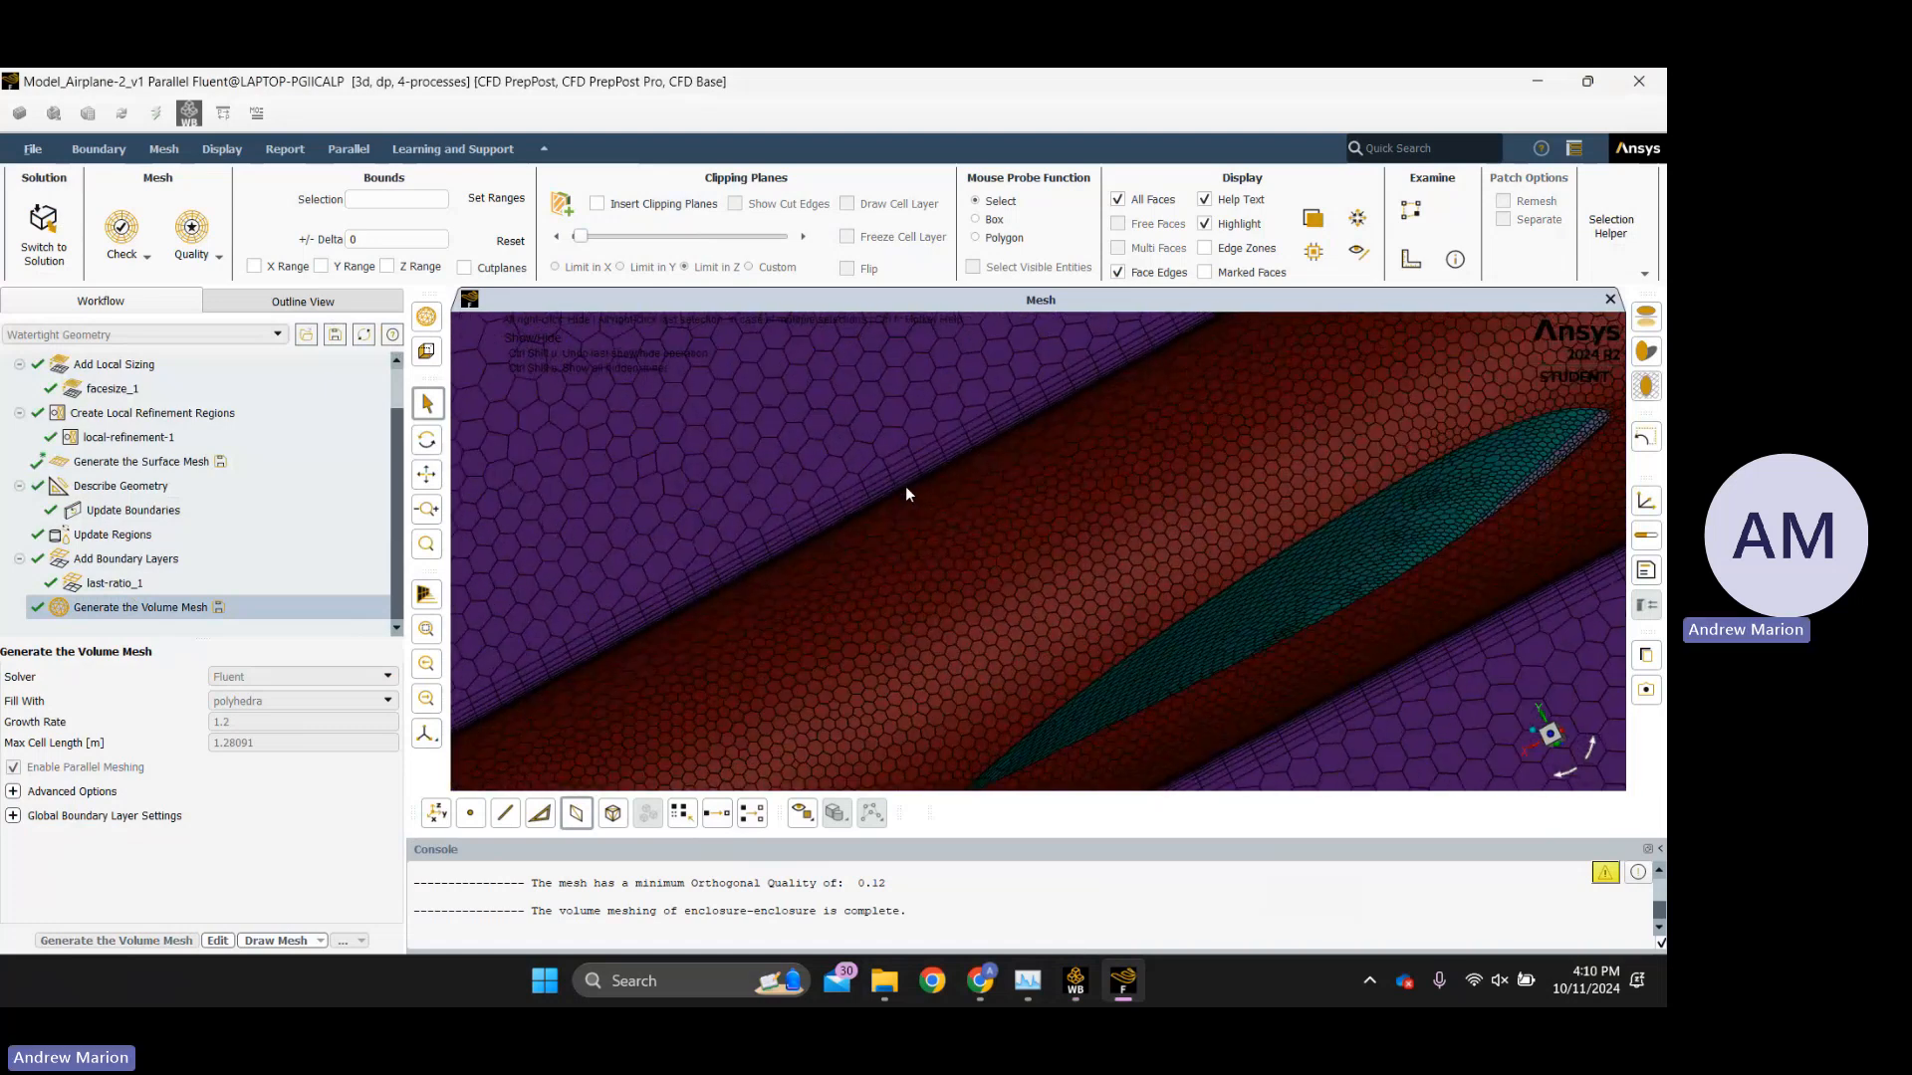
{"action": "scroll", "coordinate": [906, 493], "scroll_direction": "up", "scroll_amount": 2}
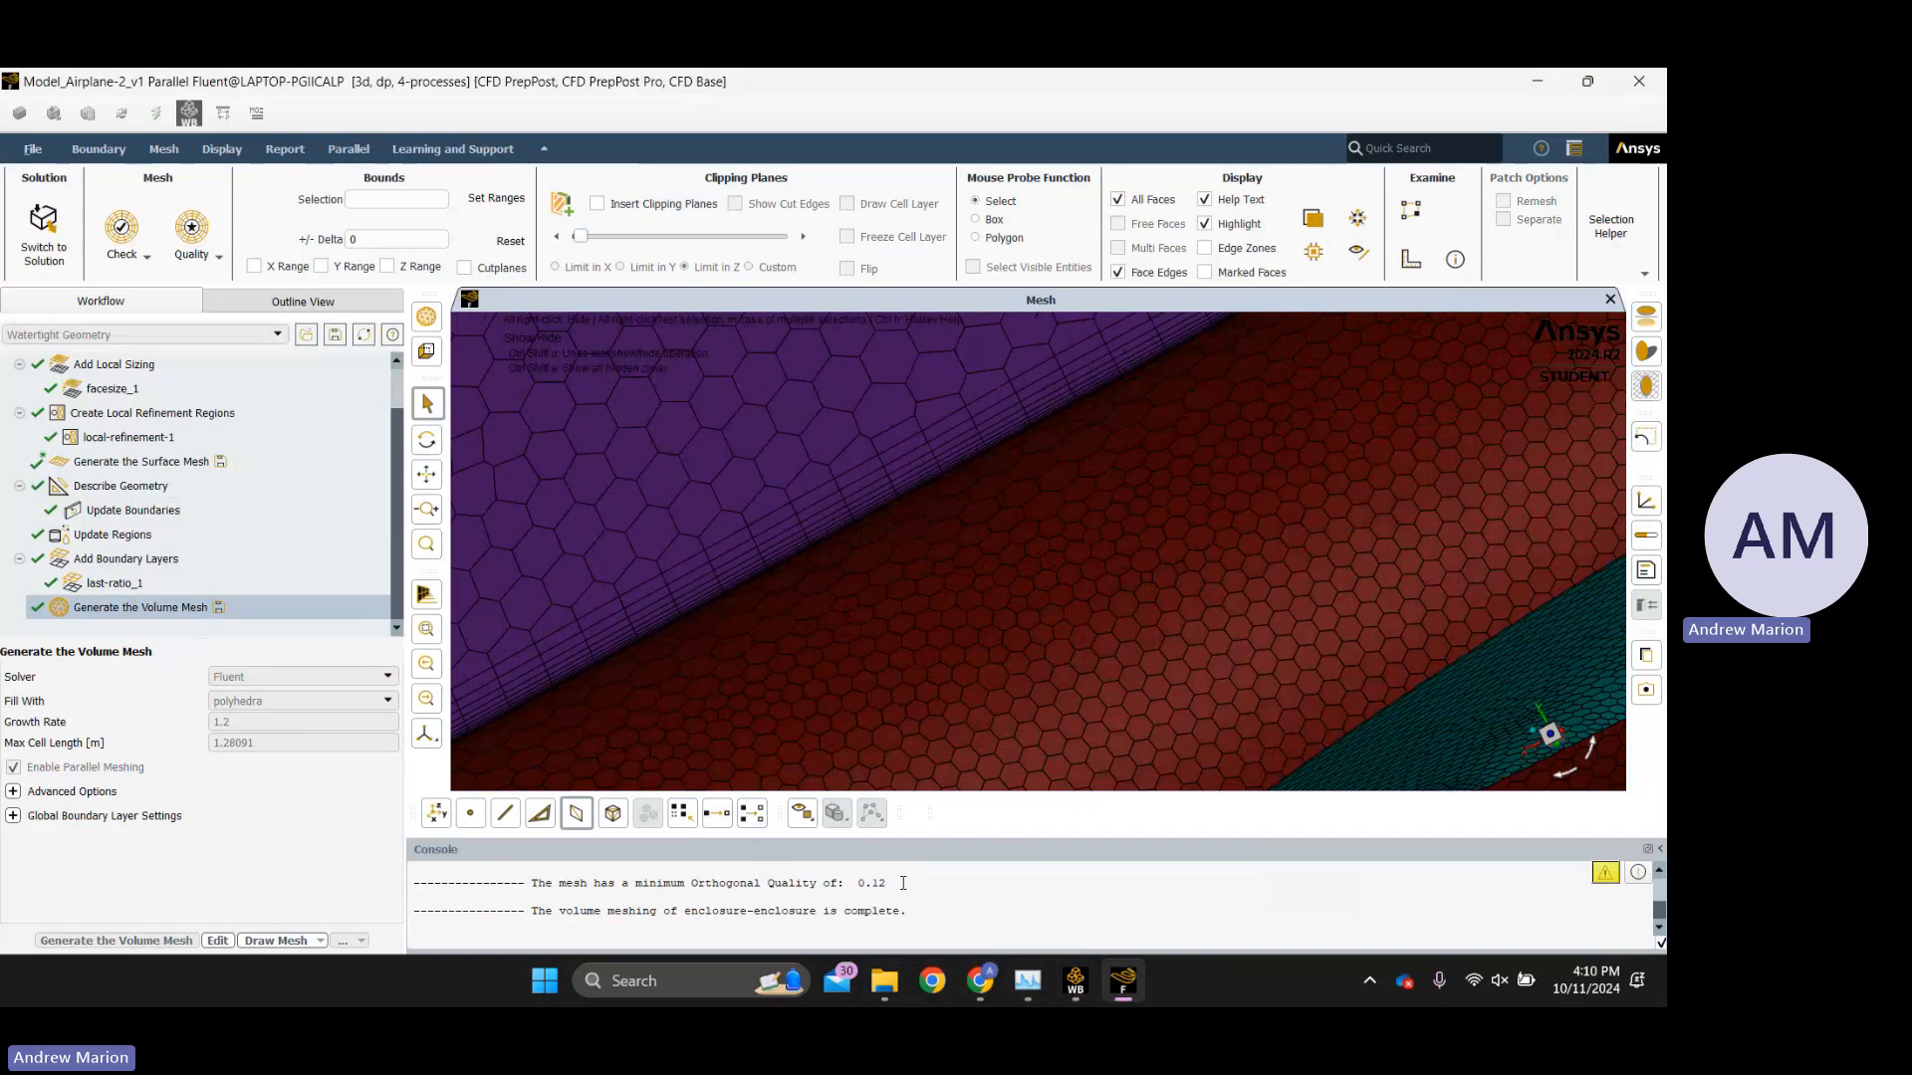
{"action": "scroll", "coordinate": [864, 885], "scroll_direction": "up", "scroll_amount": 1}
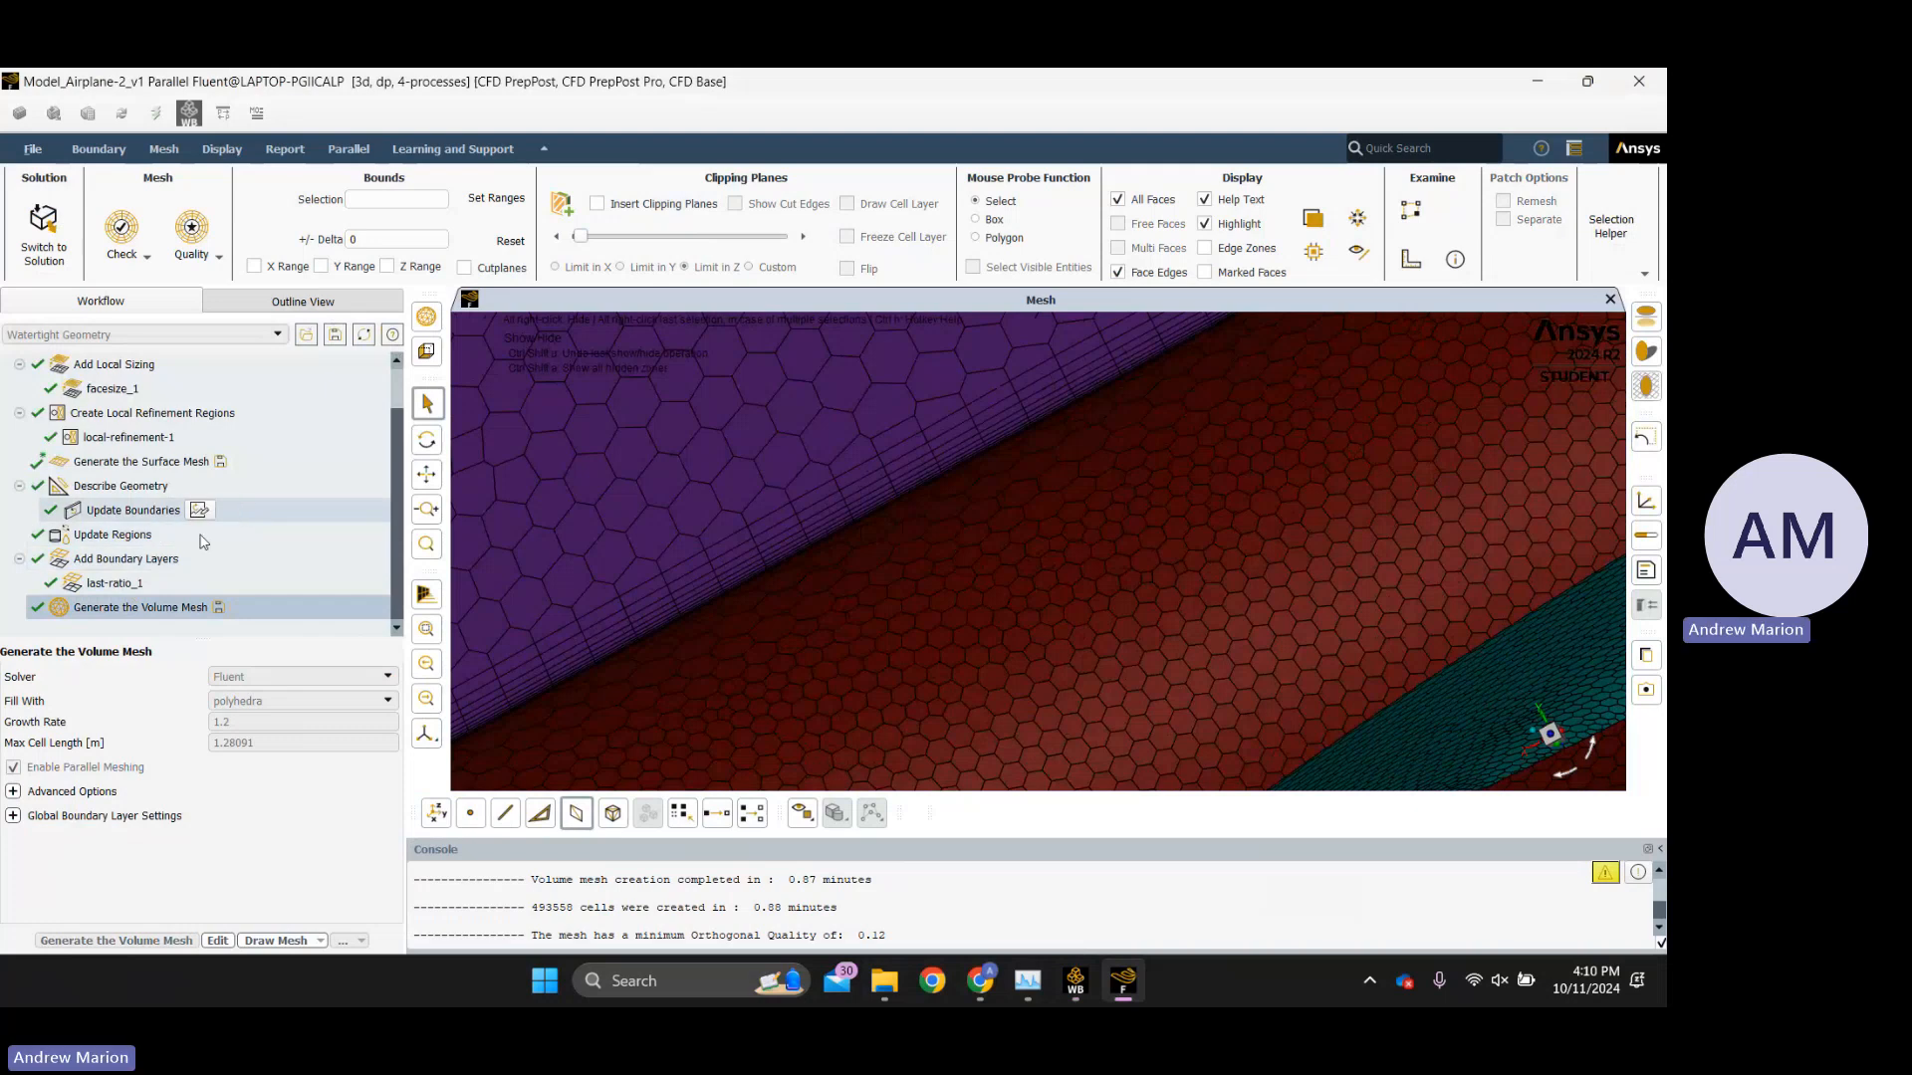
Review the Describe Geometry task settings and return to the volume mesh task.
{"action": "left_click", "coordinate": [139, 486]}
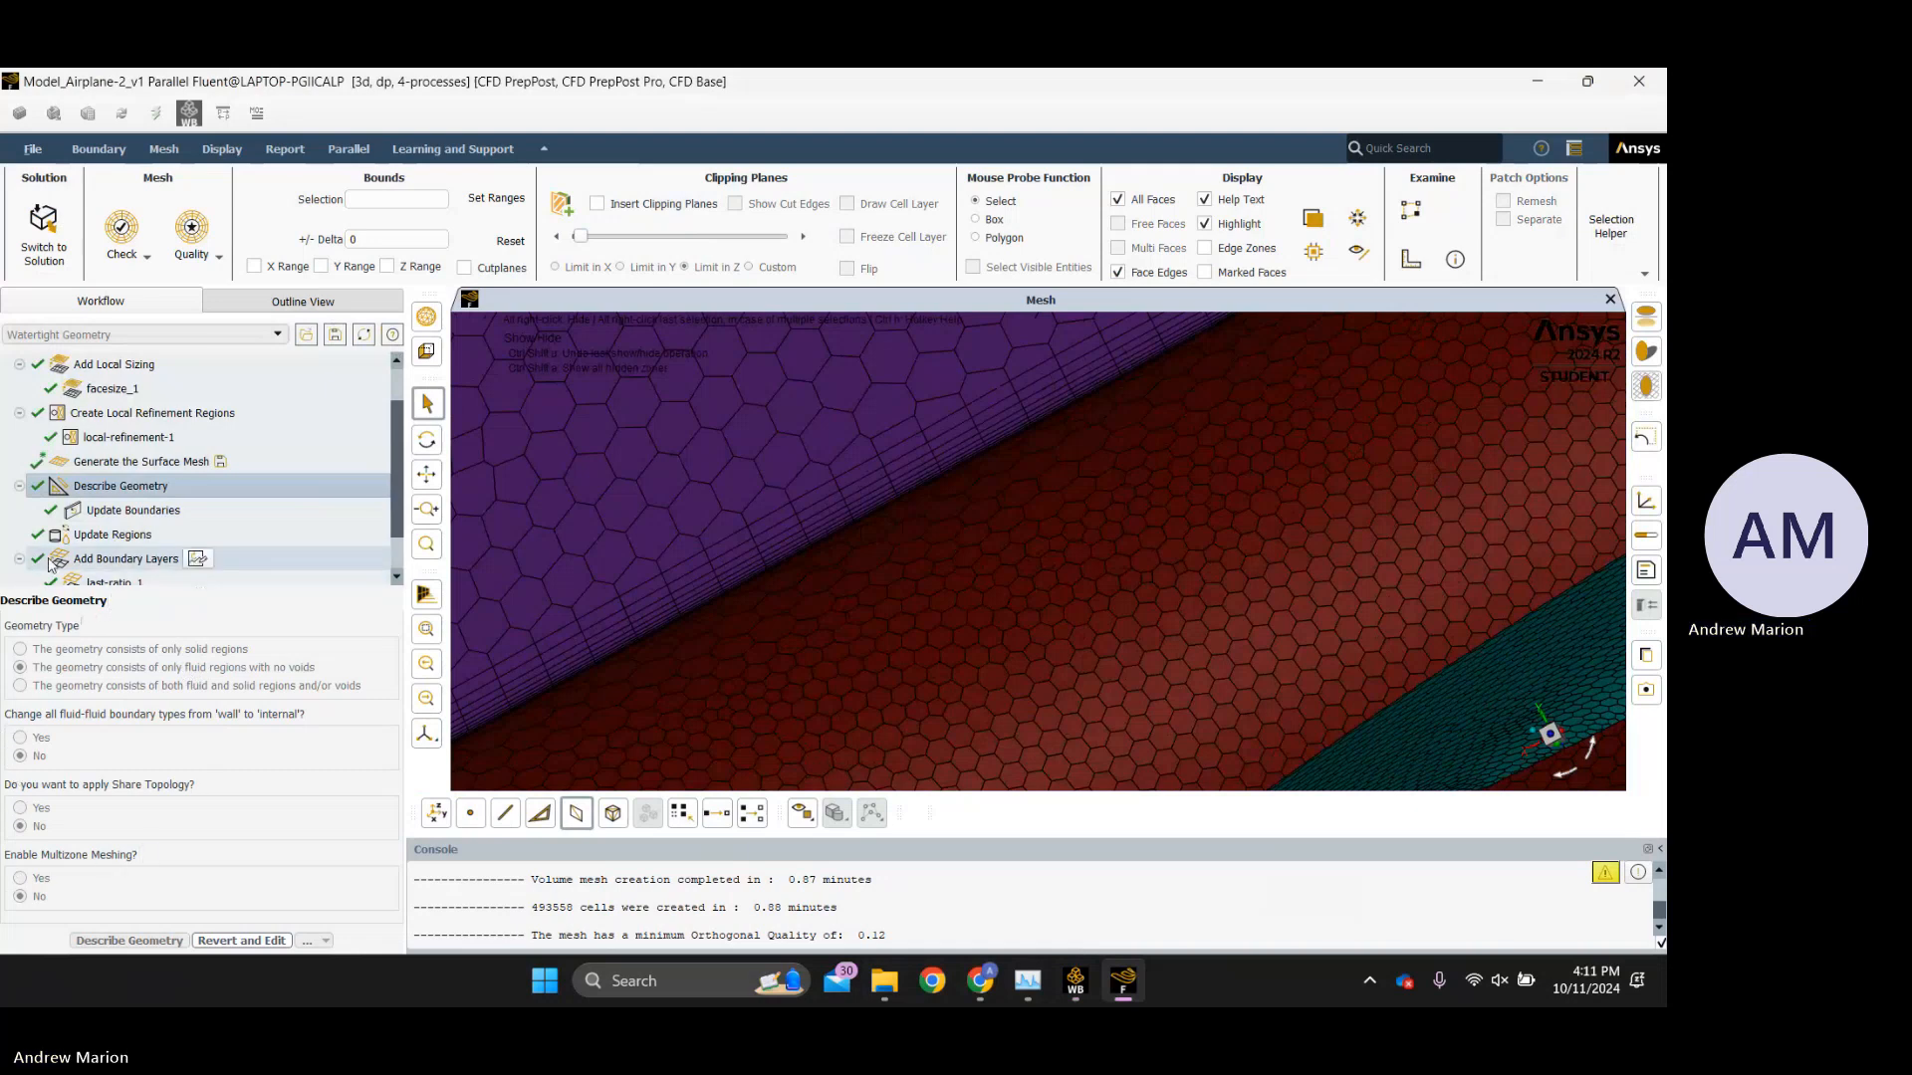
{"action": "scroll", "coordinate": [50, 562], "scroll_direction": "down", "scroll_amount": 2}
{"action": "left_click", "coordinate": [139, 607]}
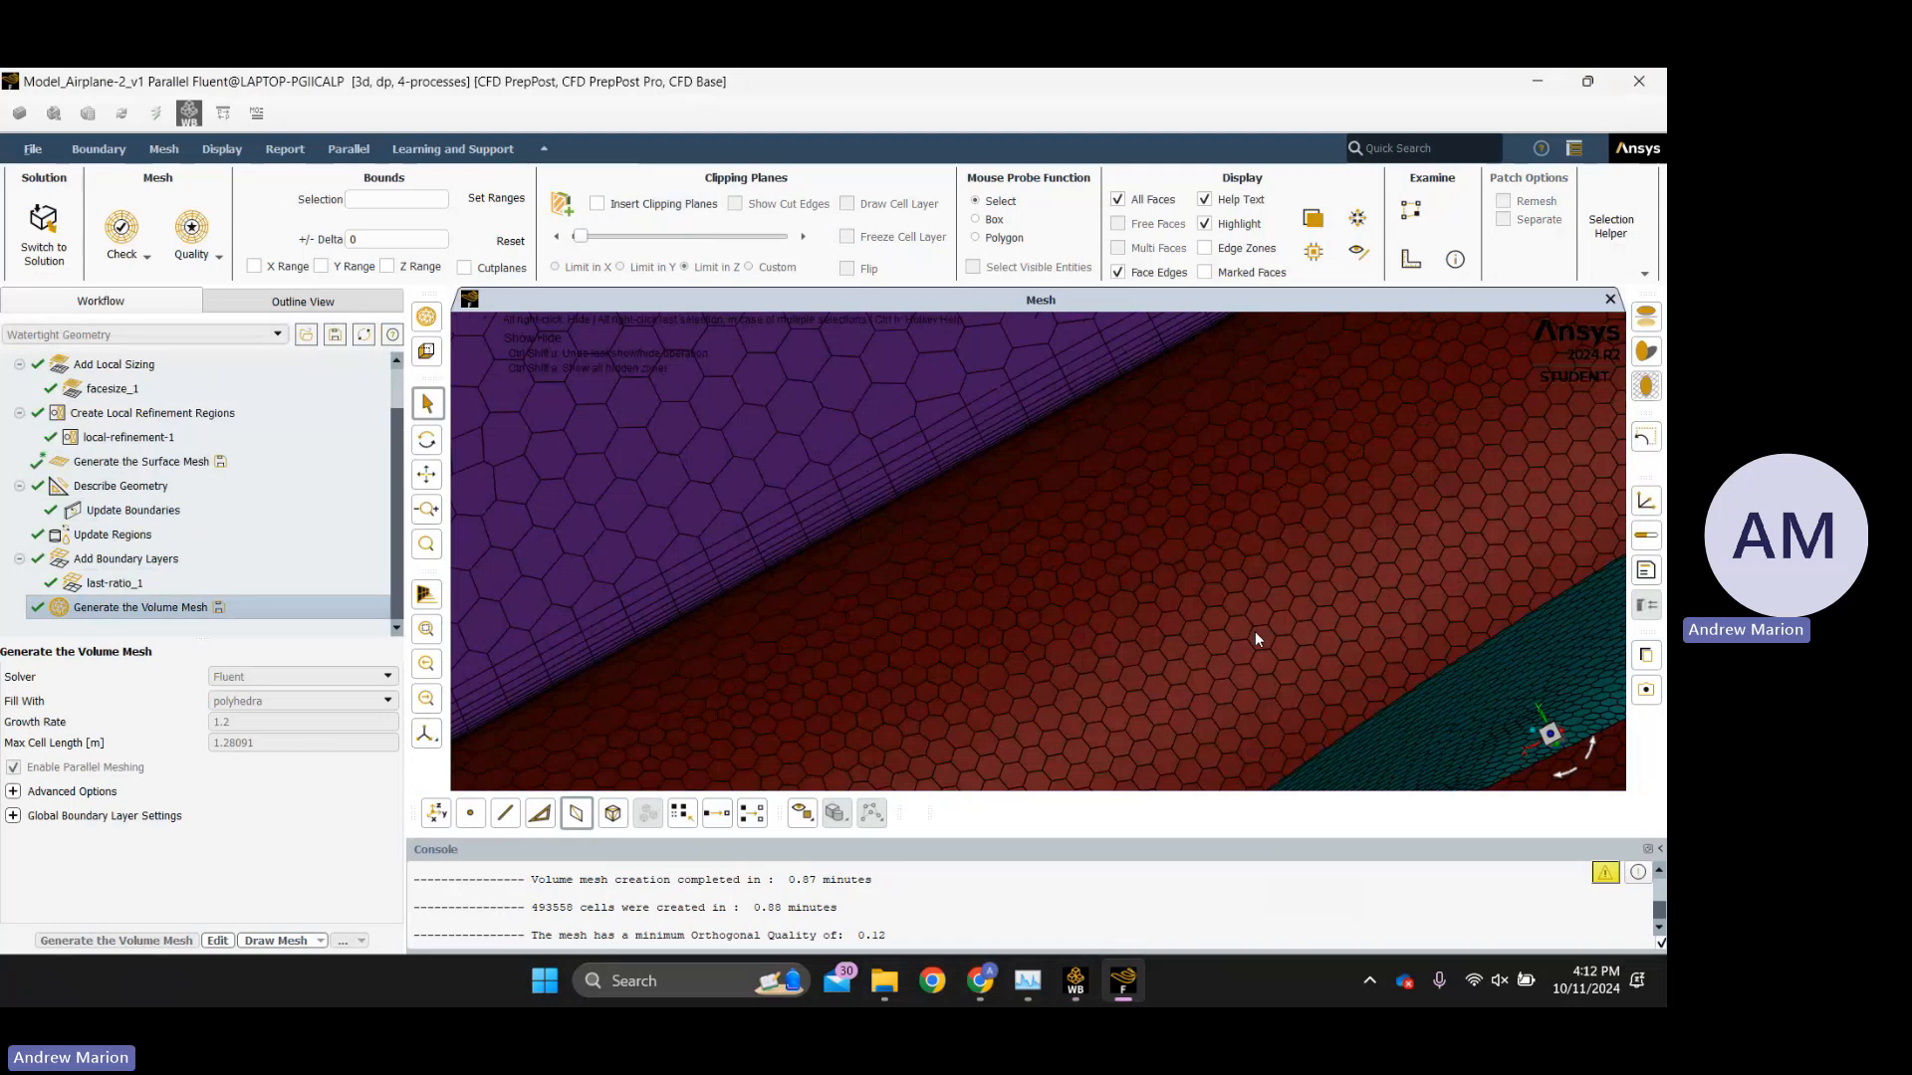
{"action": "left_click", "coordinate": [33, 149]}
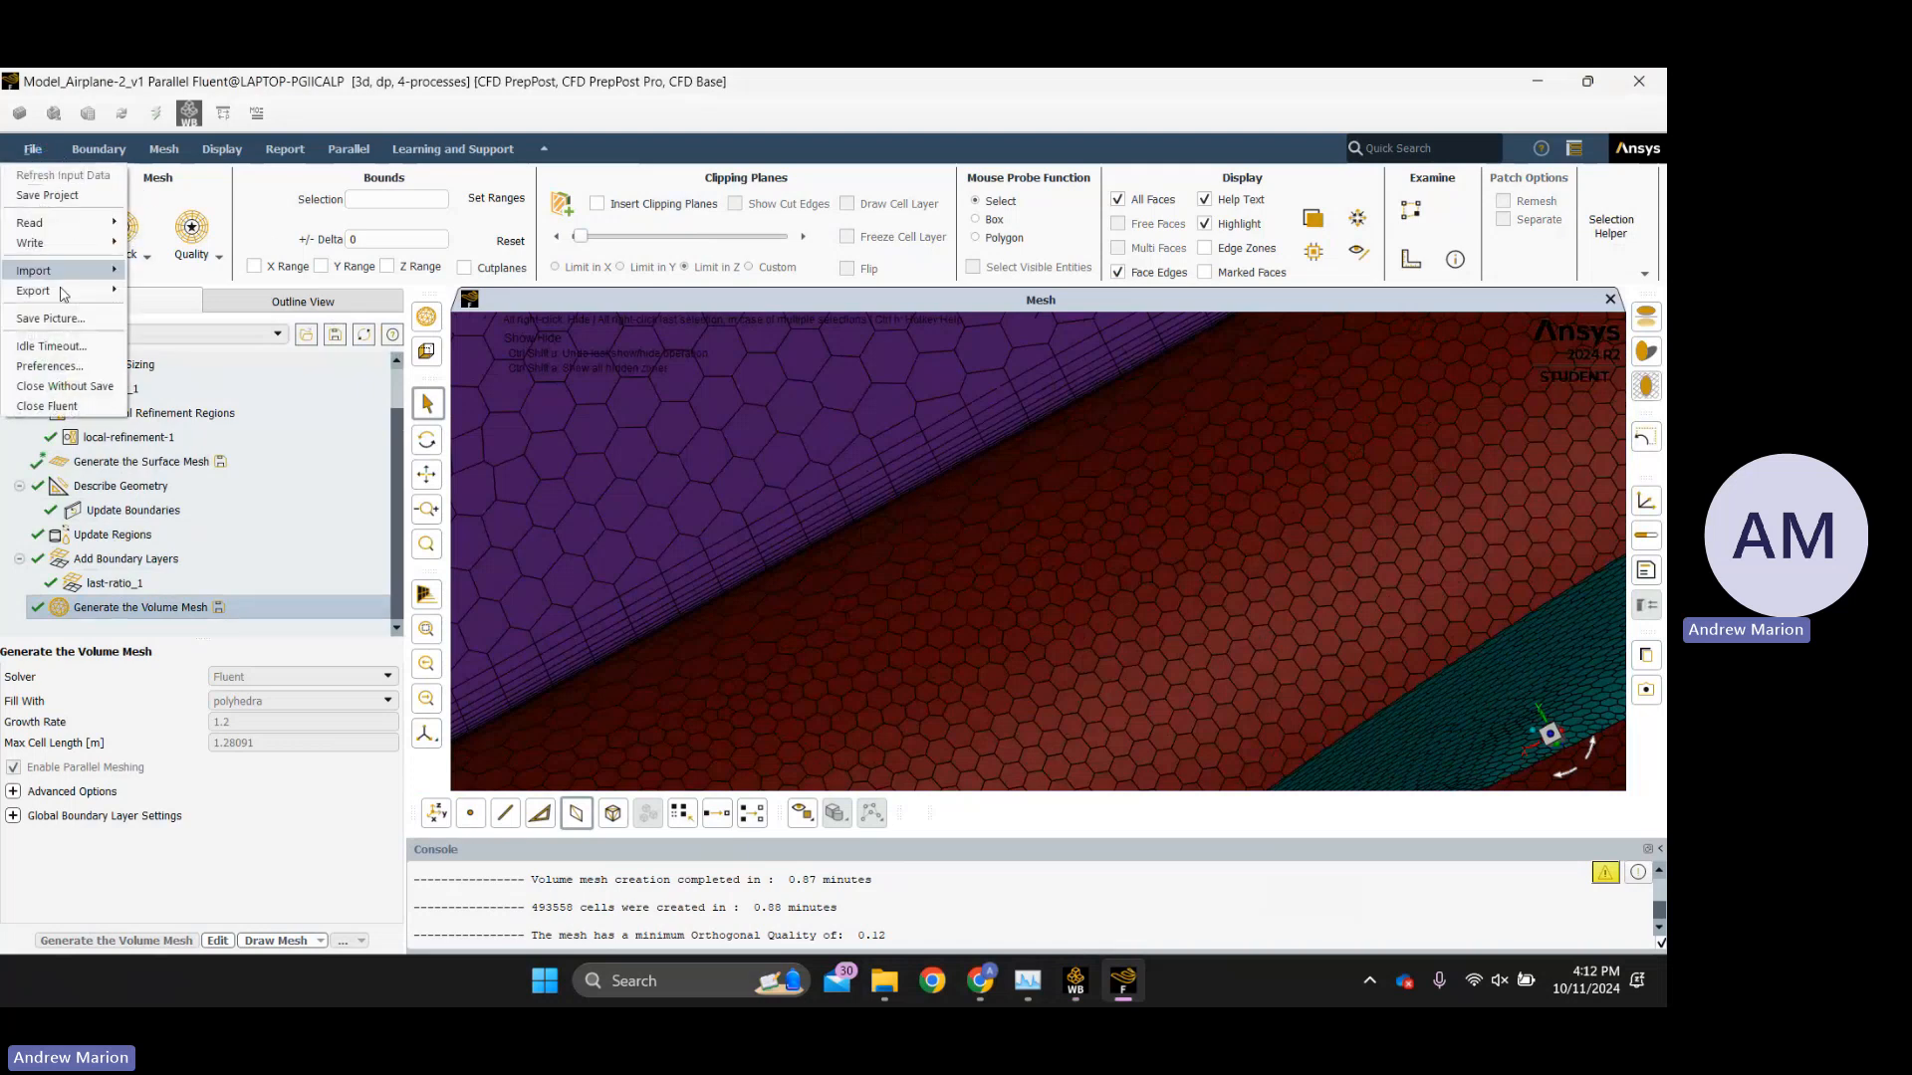
{"action": "left_click", "coordinate": [154, 293]}
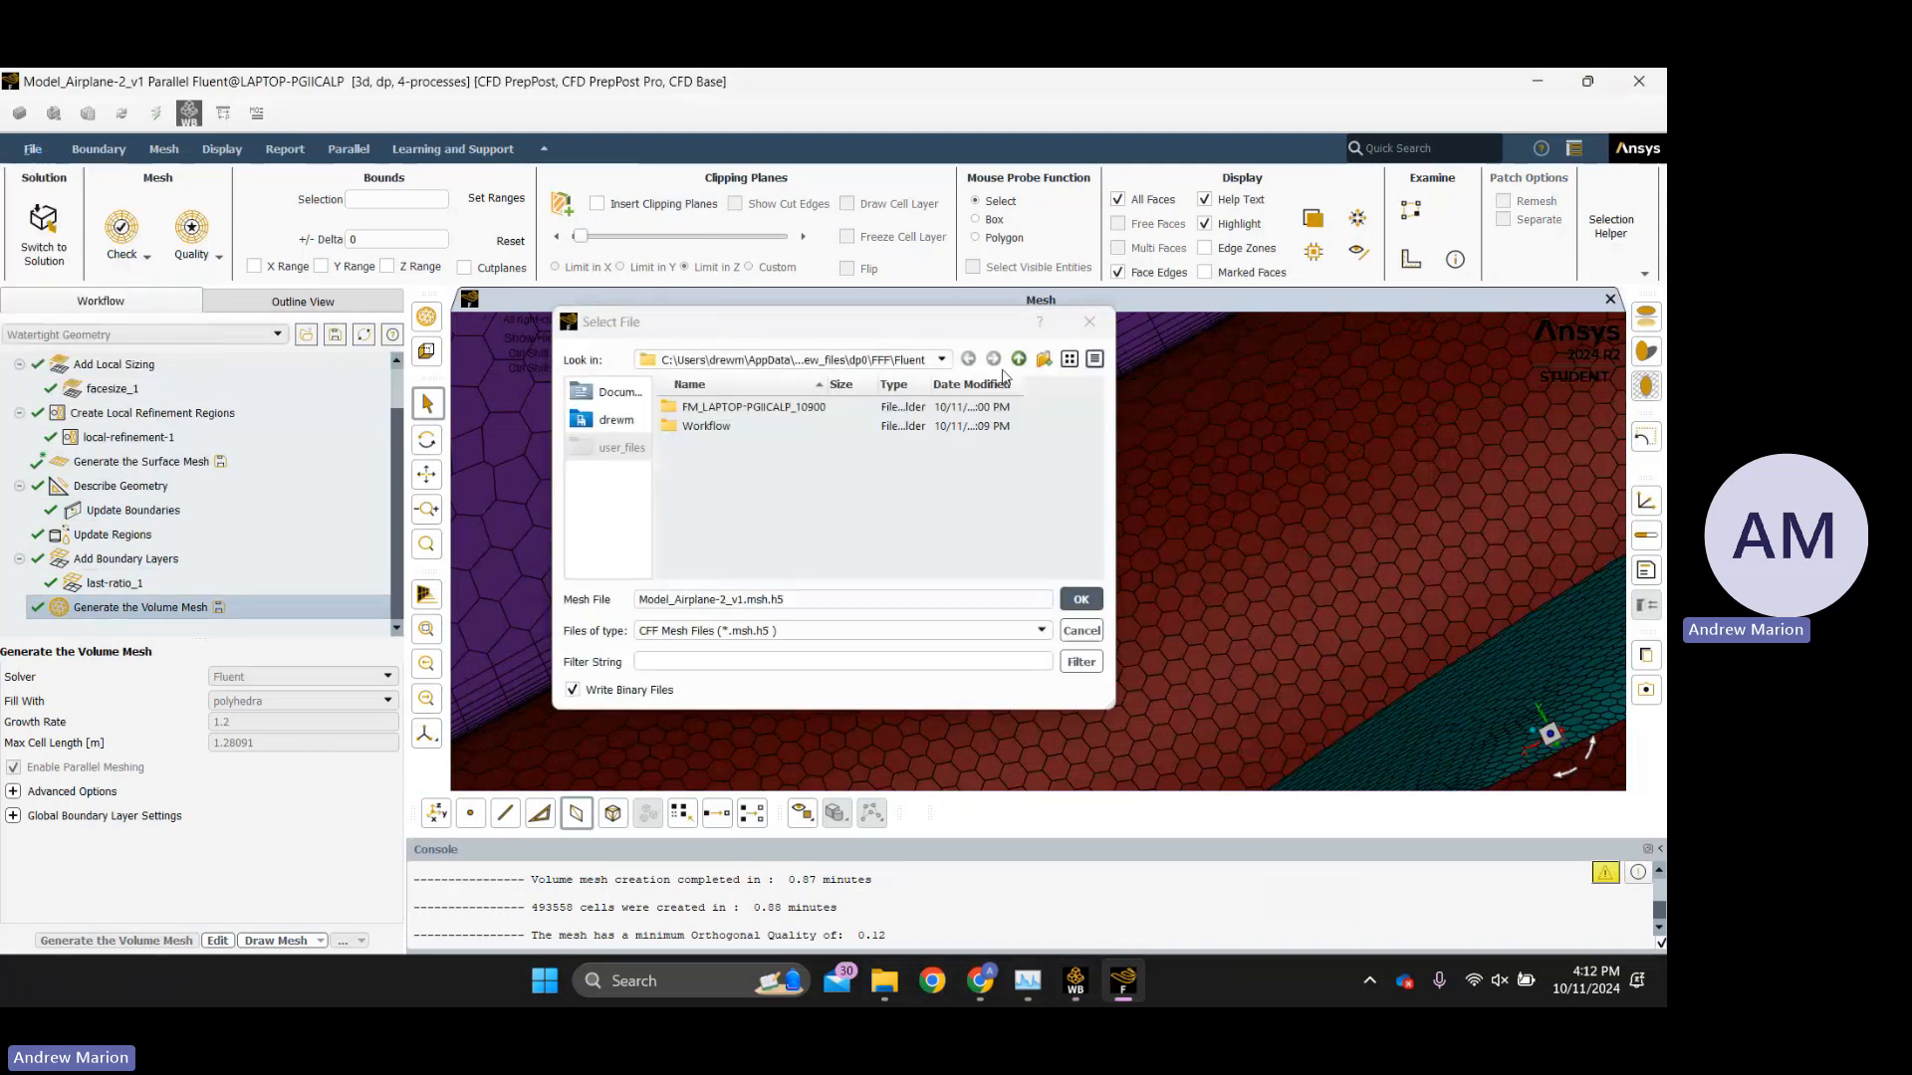
{"action": "left_click", "coordinate": [1089, 321]}
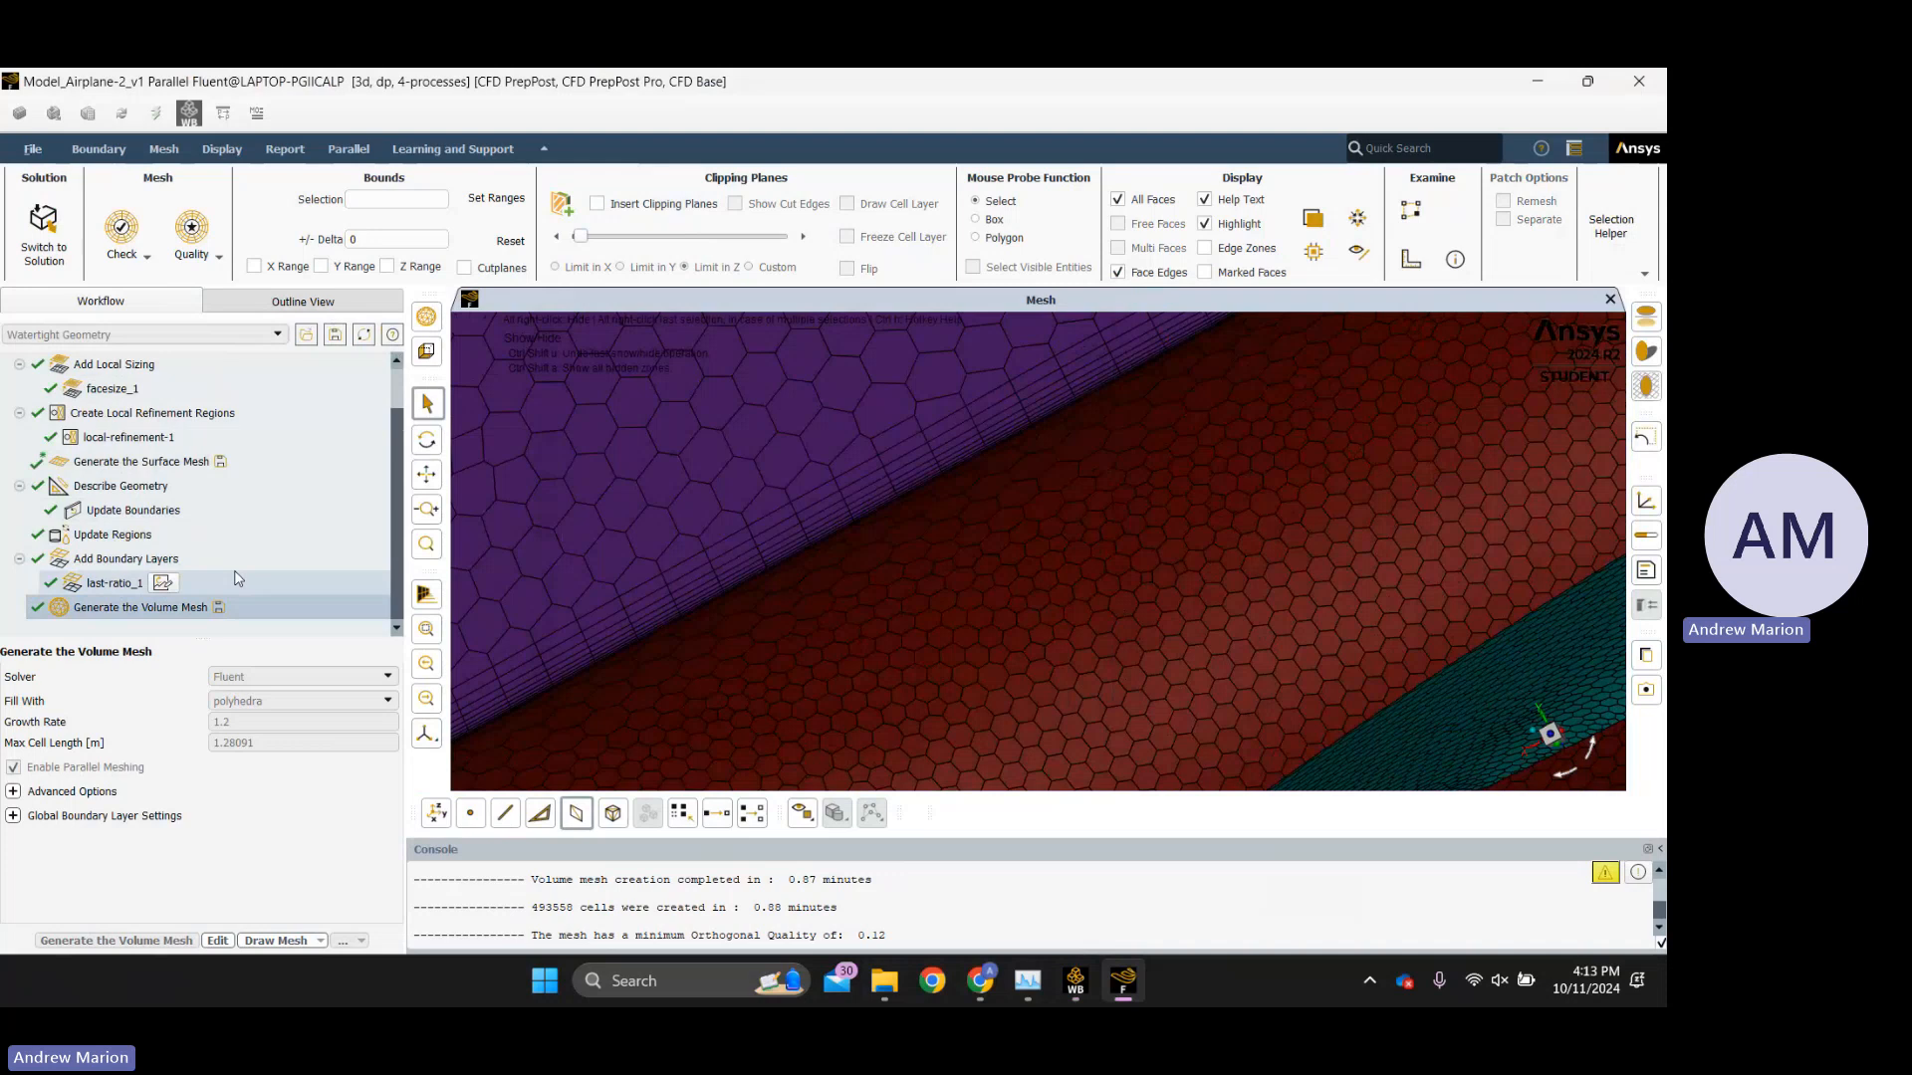
Switch to the browser and open the Ansys Innovation Space from the Students and Academic page of ansys.com in a new tab.
{"action": "left_click", "coordinate": [981, 981]}
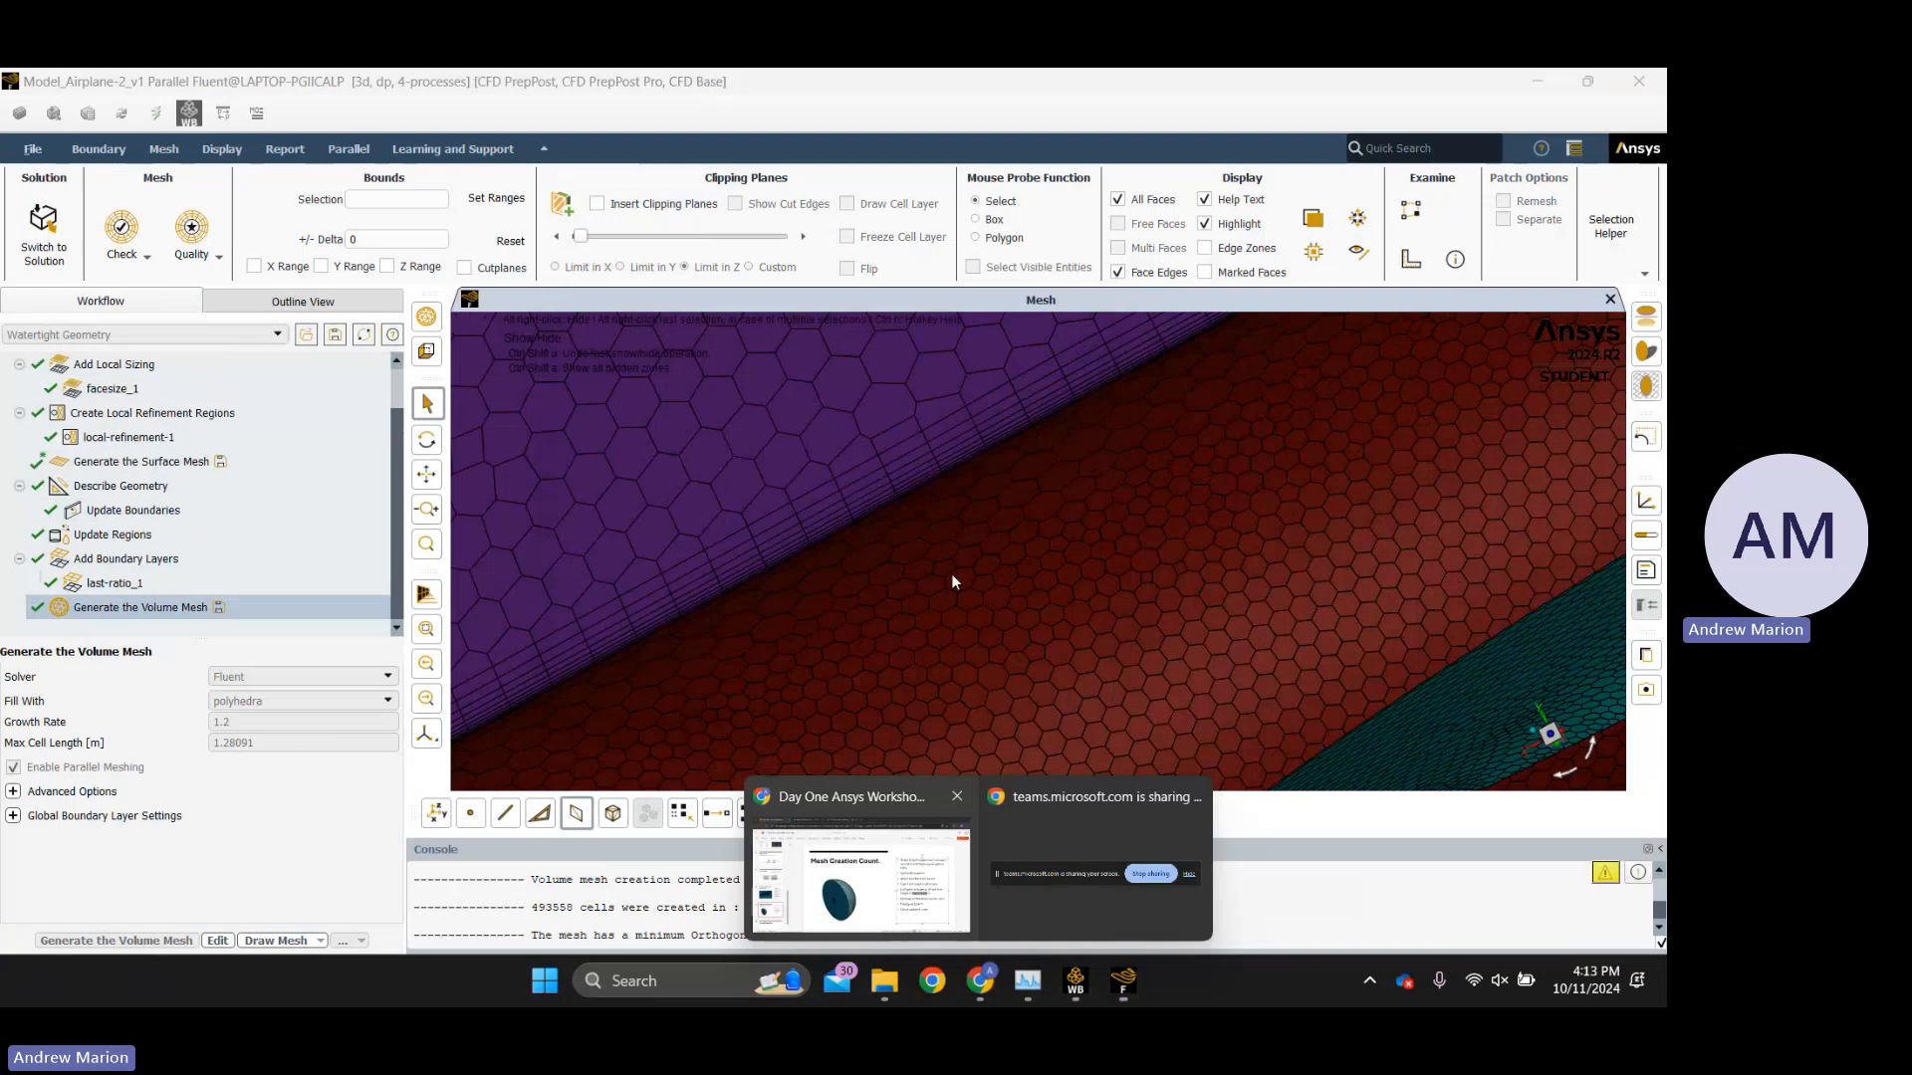
{"action": "left_click", "coordinate": [847, 887]}
{"action": "left_click", "coordinate": [835, 91]}
{"action": "type", "text": "ansys.com/products/fluids/ansys-fluent"}
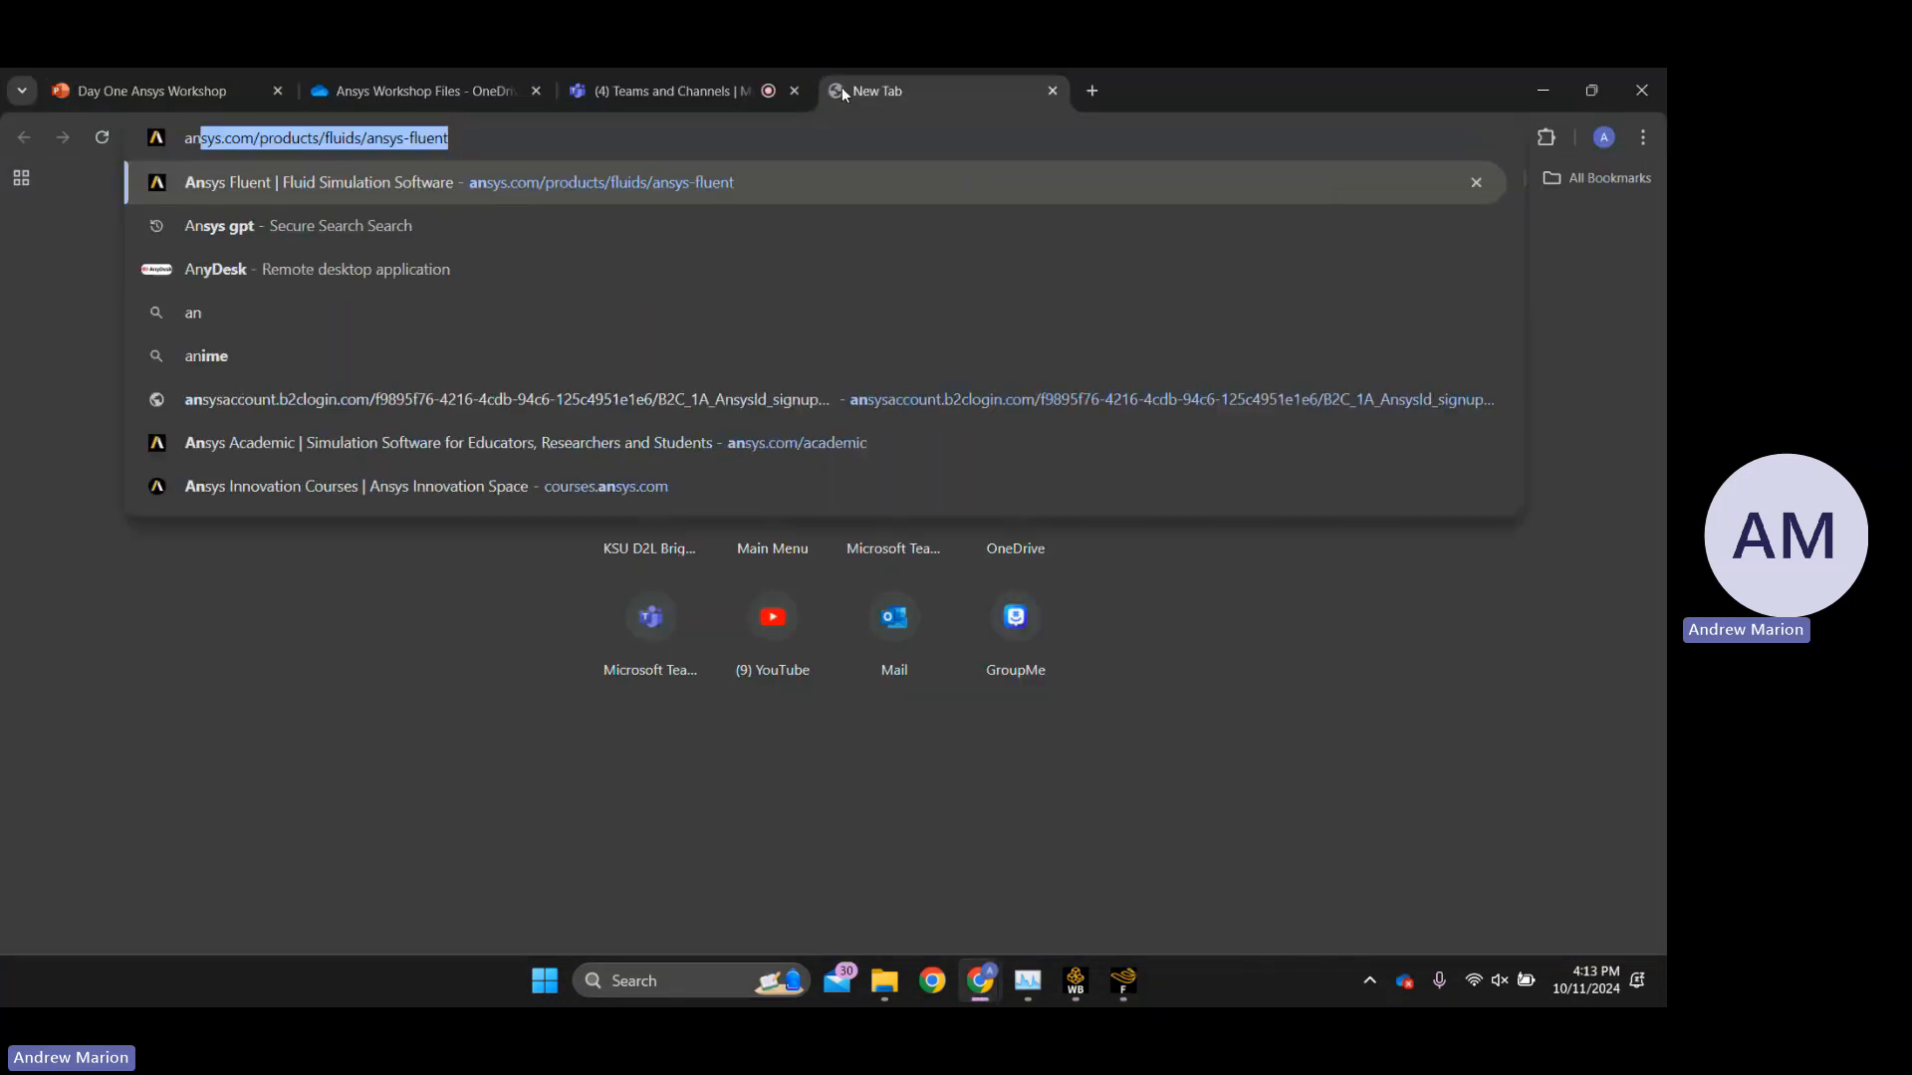
{"action": "key", "text": "Return"}
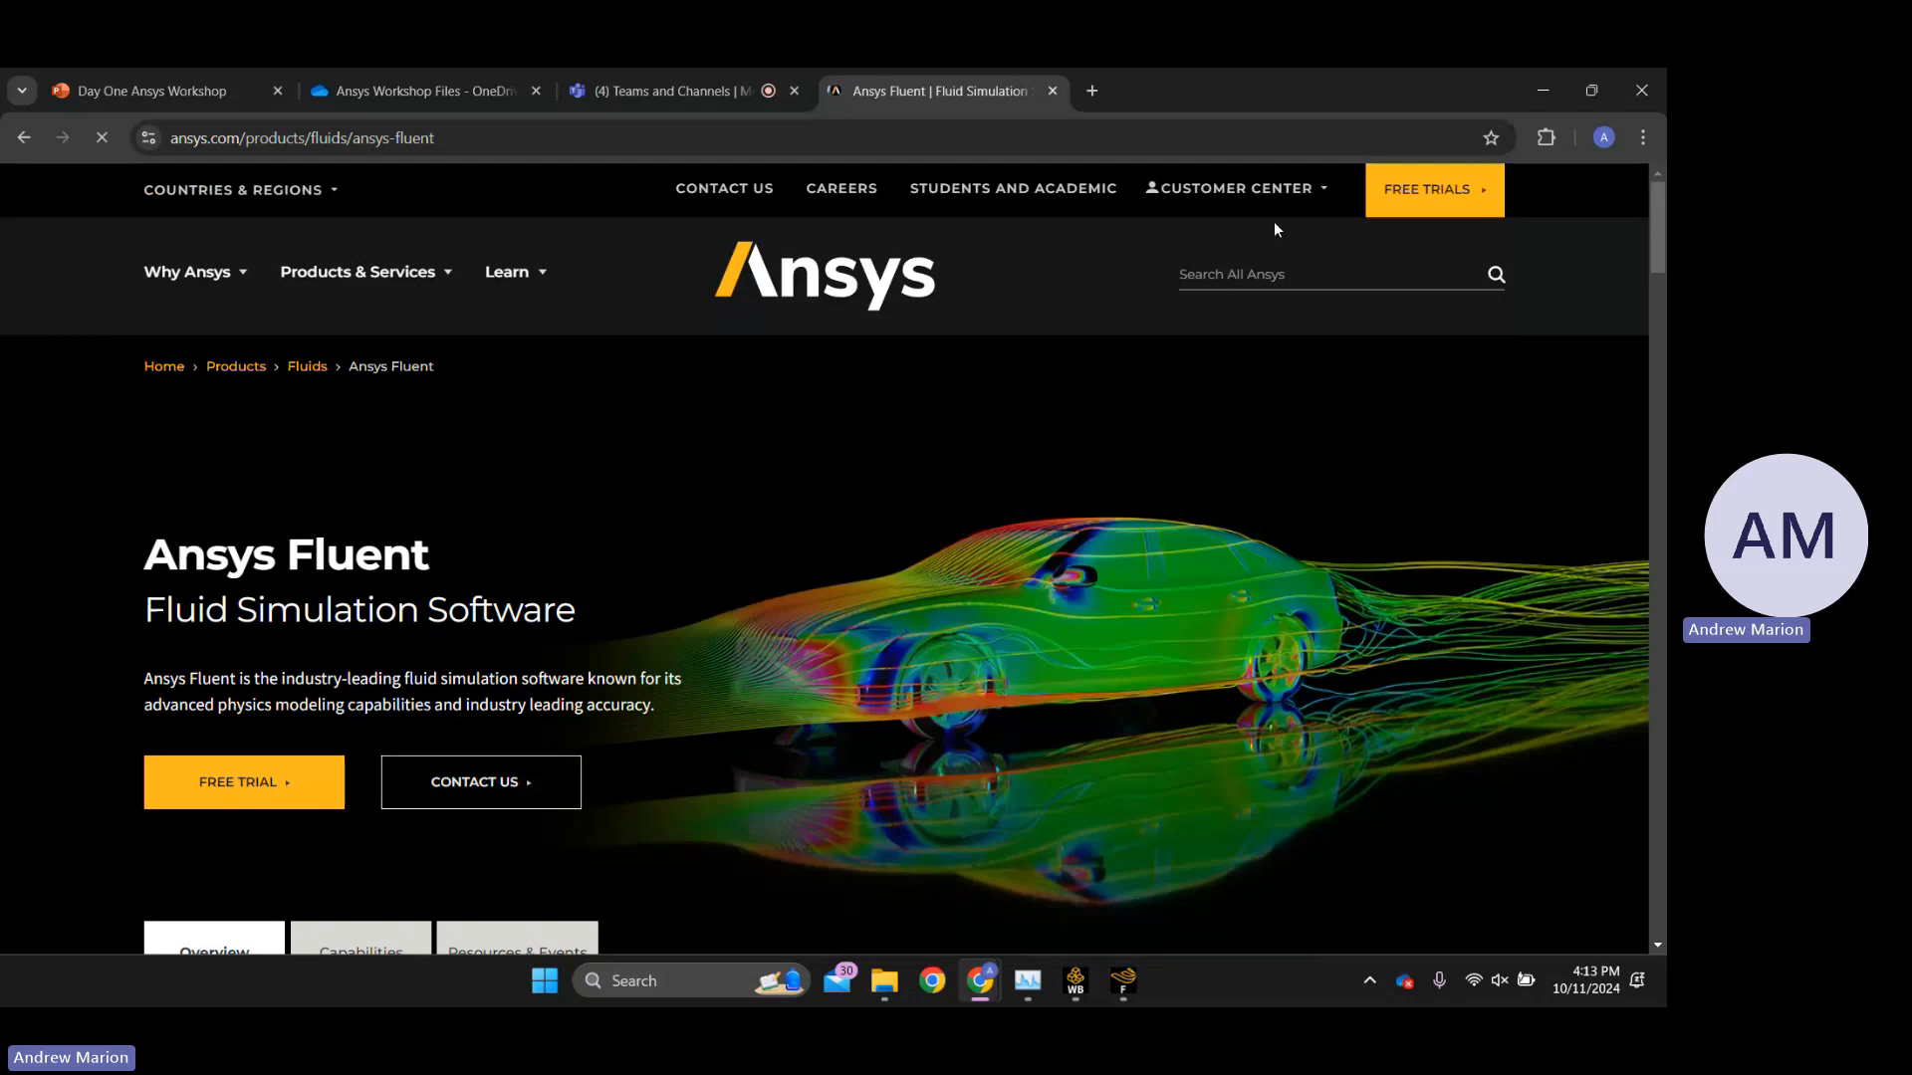
{"action": "left_click", "coordinate": [1017, 190]}
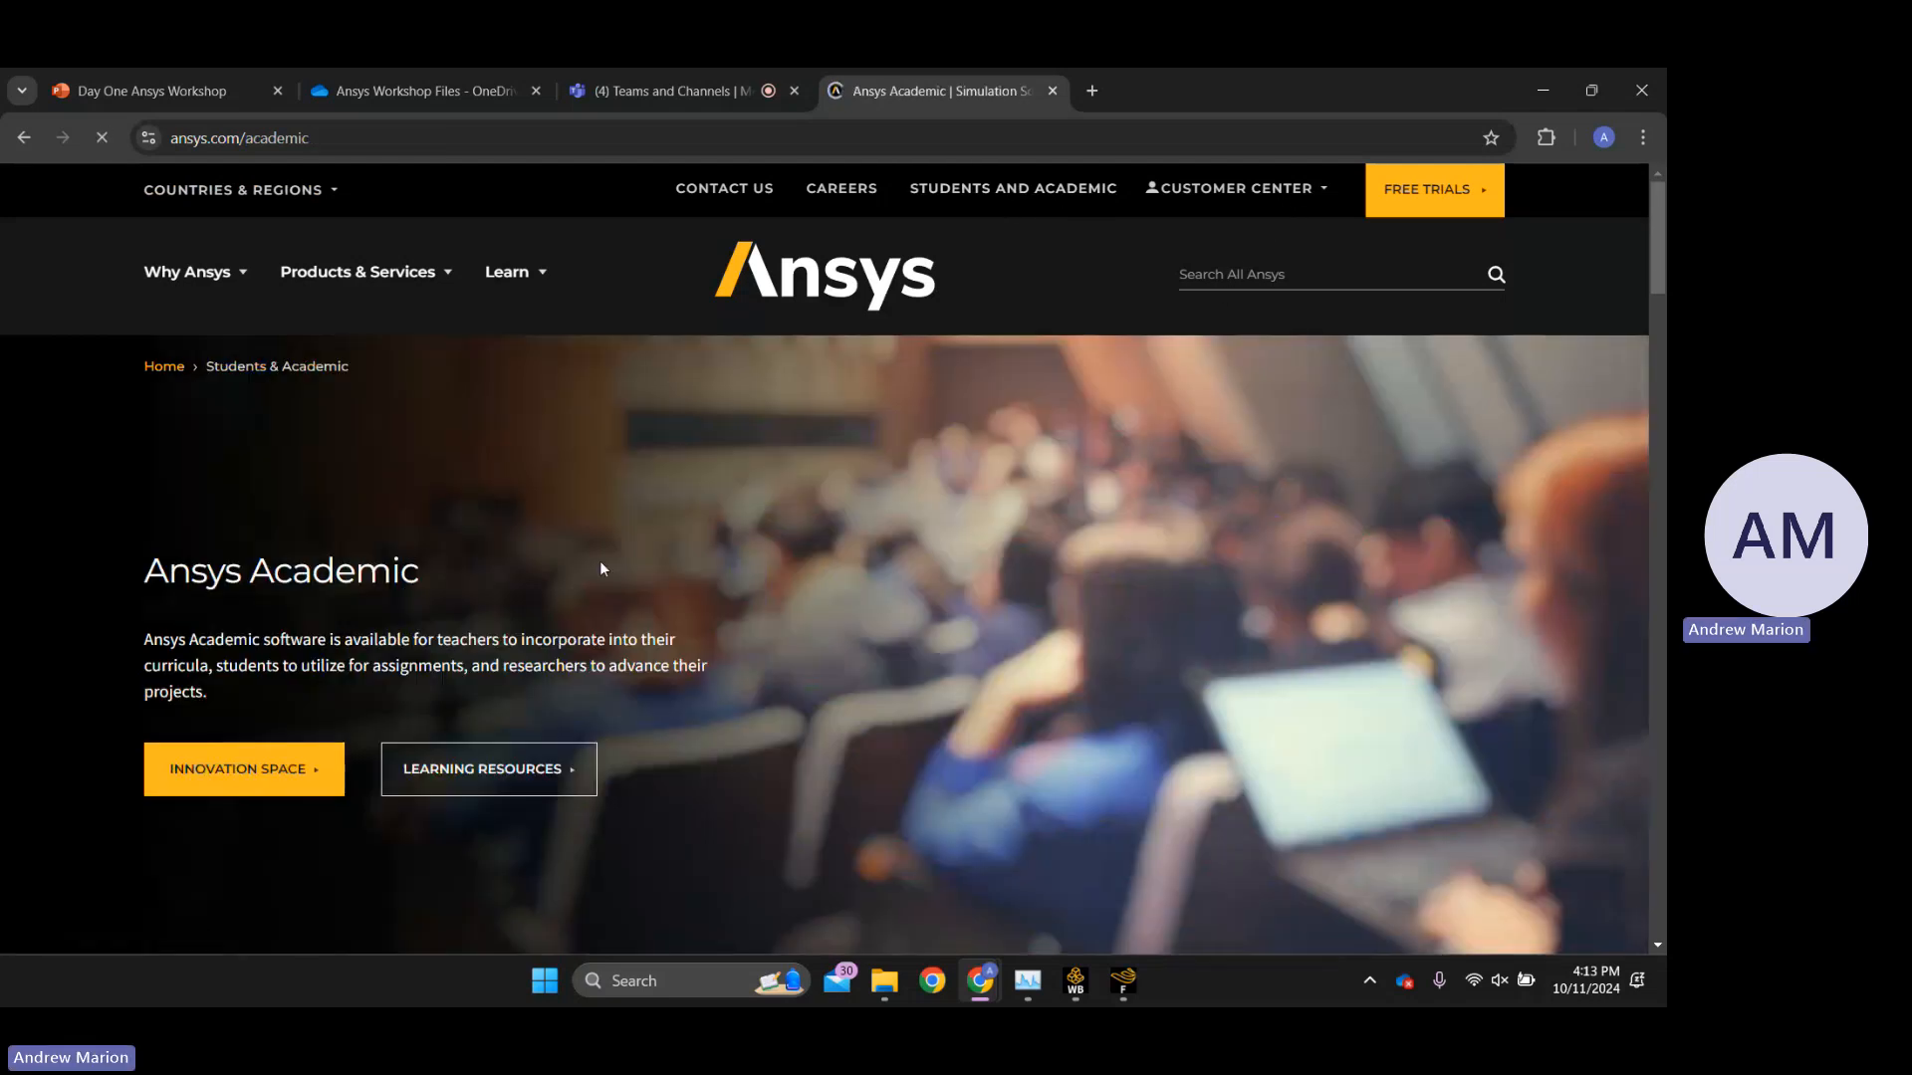
{"action": "left_click", "coordinate": [259, 764]}
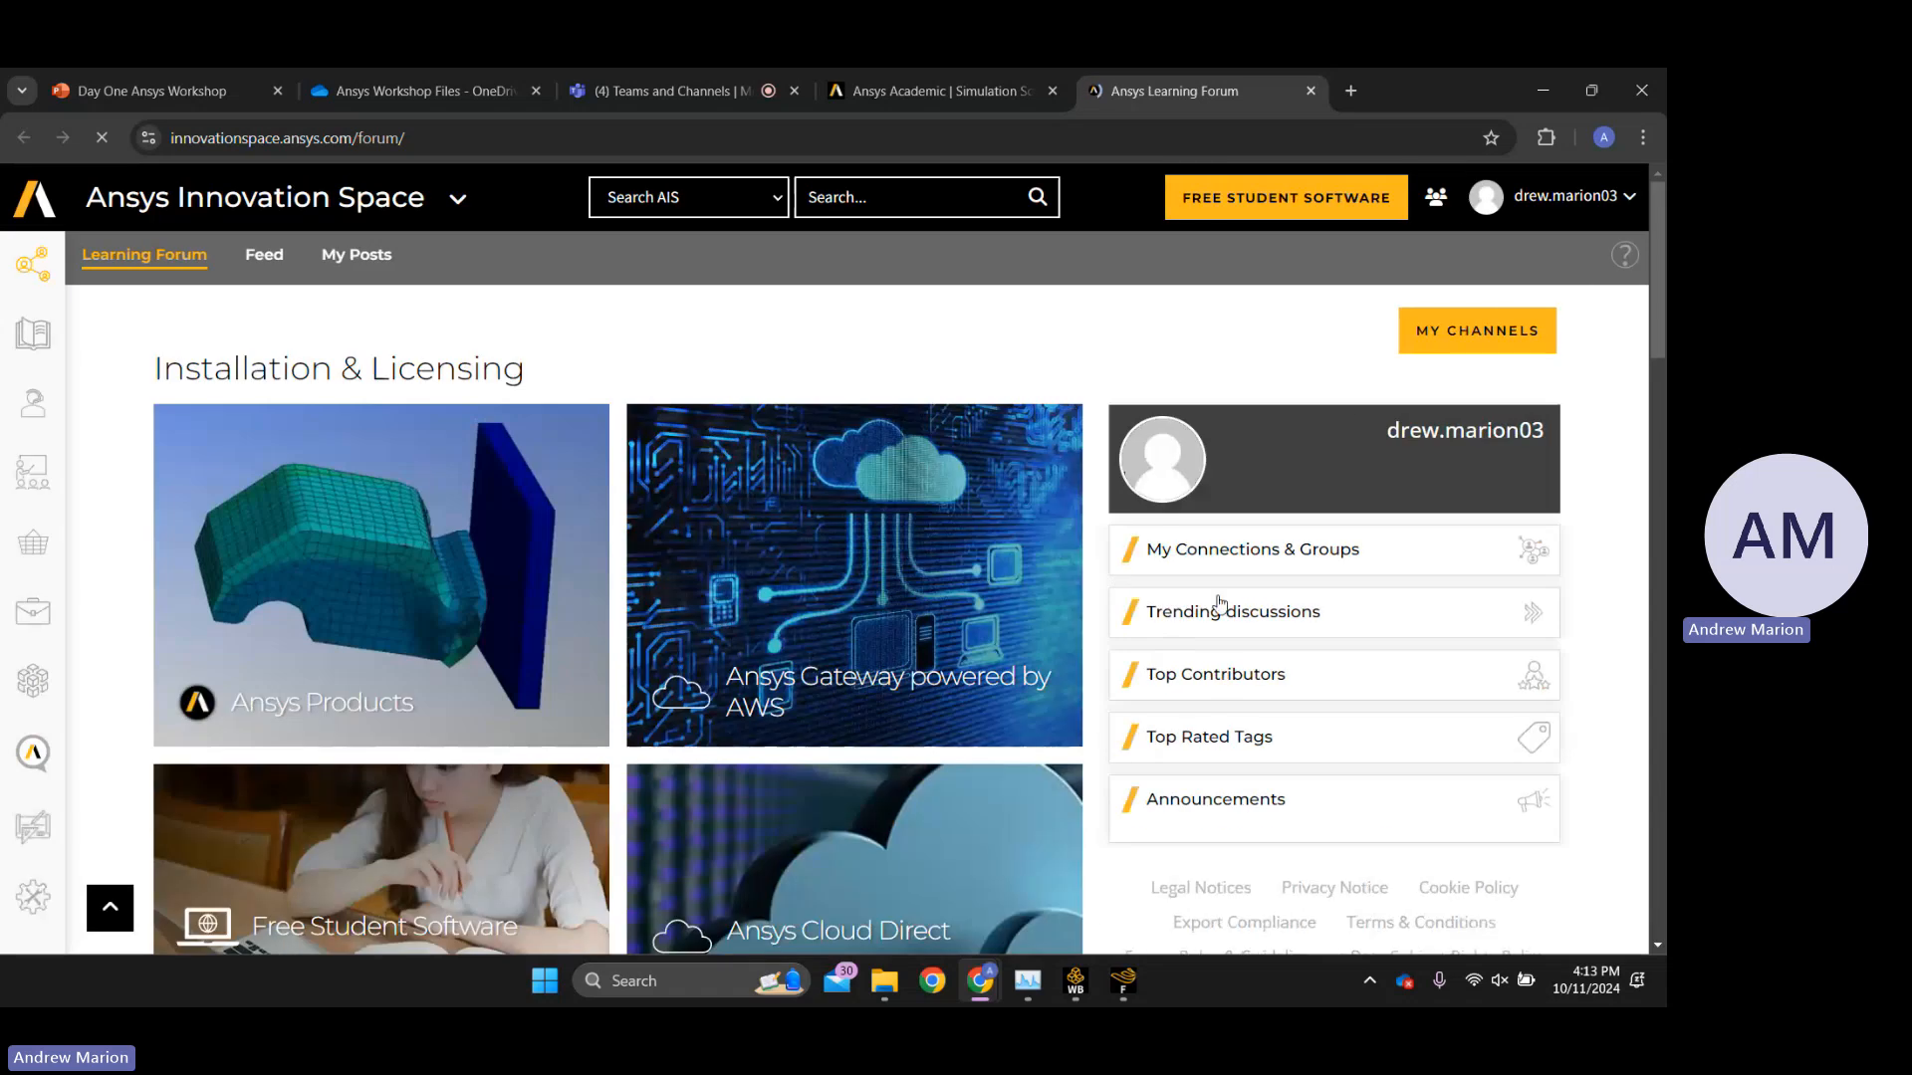
Open the Fluids channel under Ansys Simulation in the learning forum and look through its discussion posts.
{"action": "scroll", "coordinate": [625, 568], "scroll_direction": "down", "scroll_amount": 6}
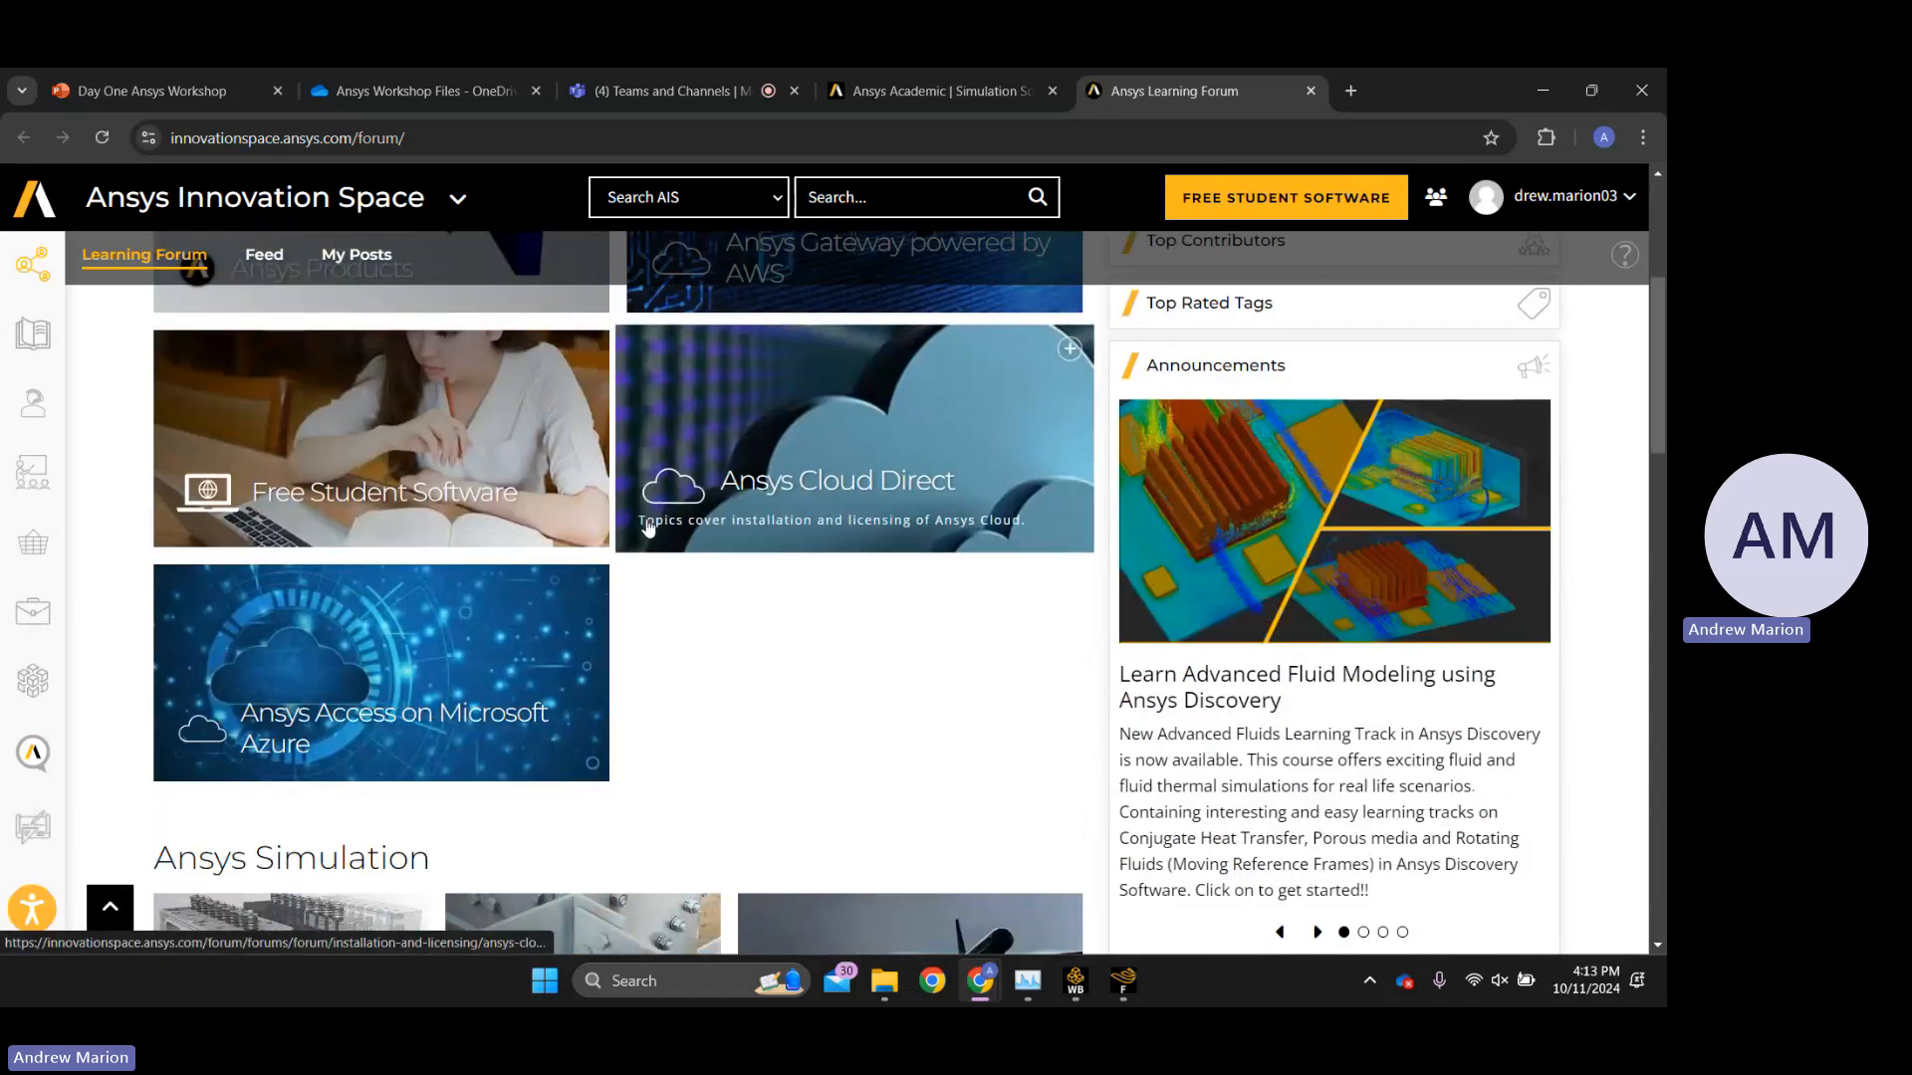
{"action": "scroll", "coordinate": [625, 568], "scroll_direction": "down", "scroll_amount": 3}
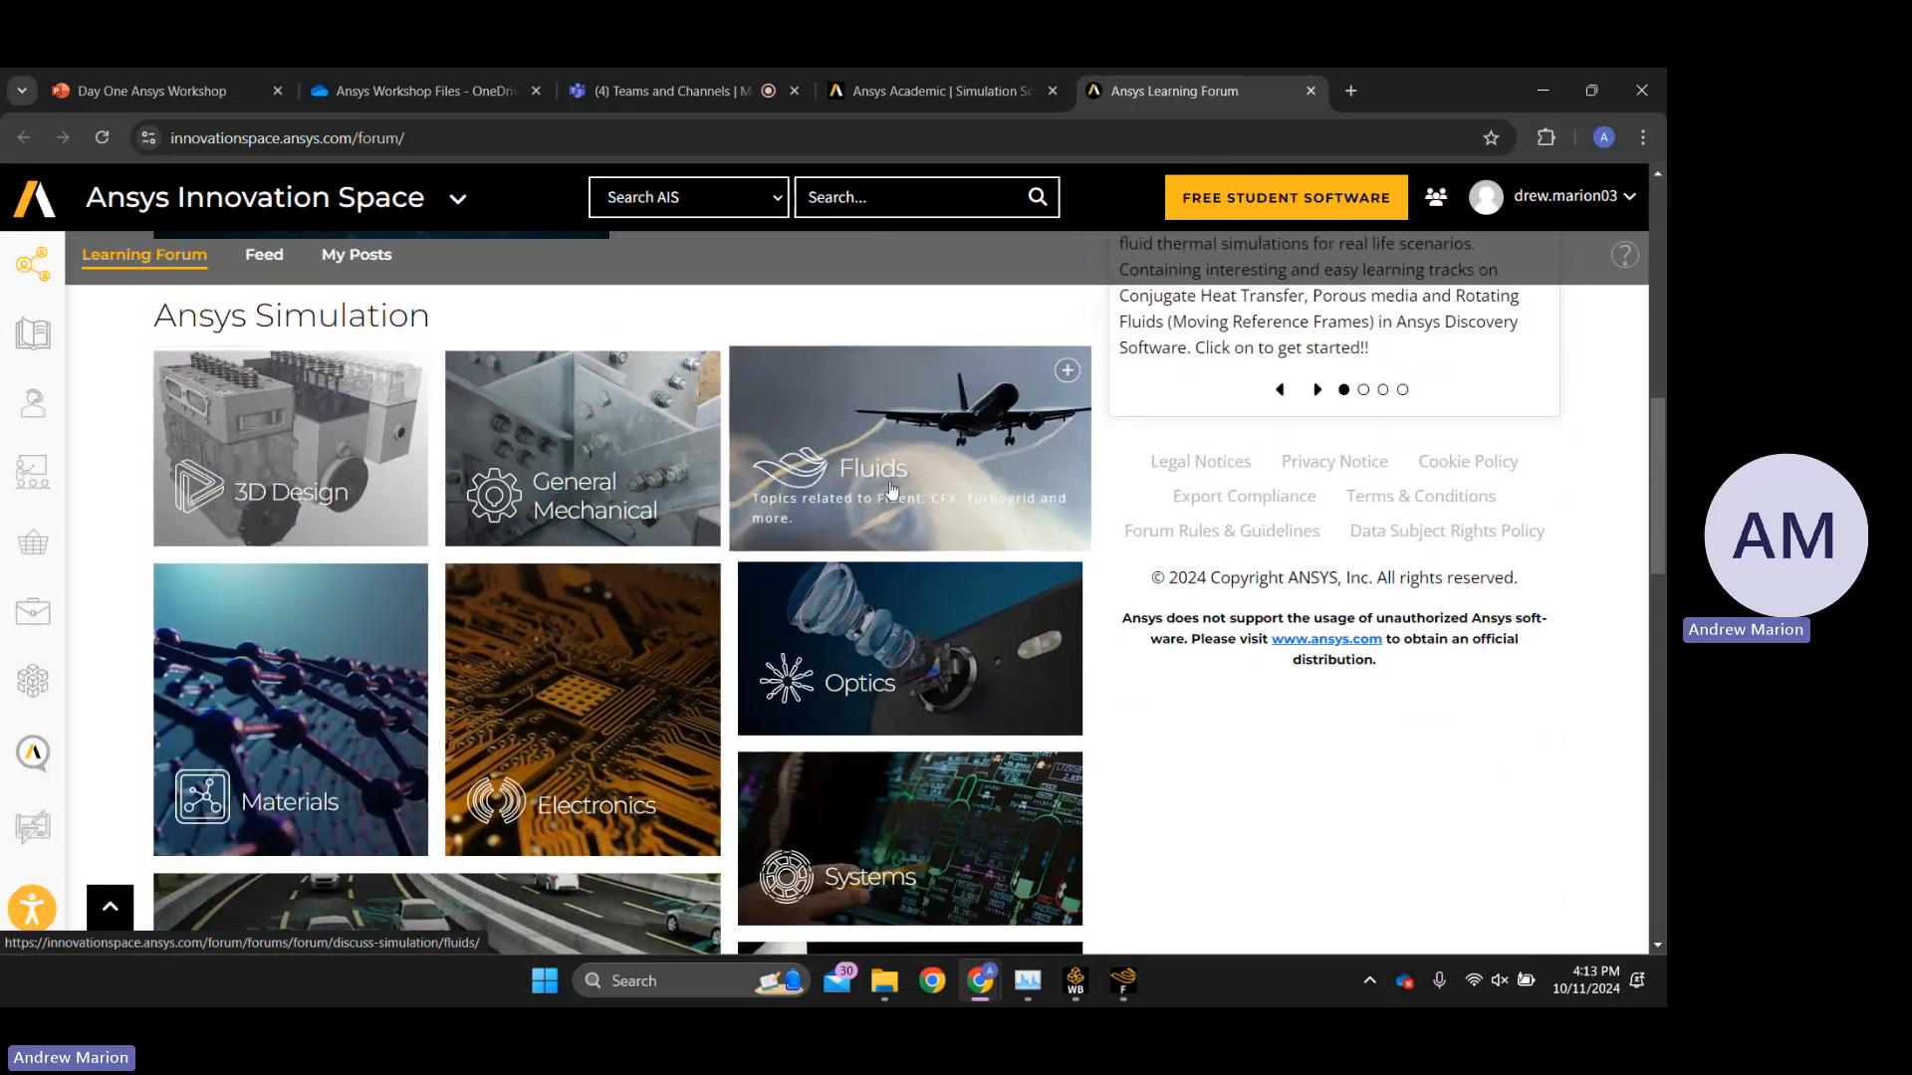
{"action": "left_click", "coordinate": [884, 550]}
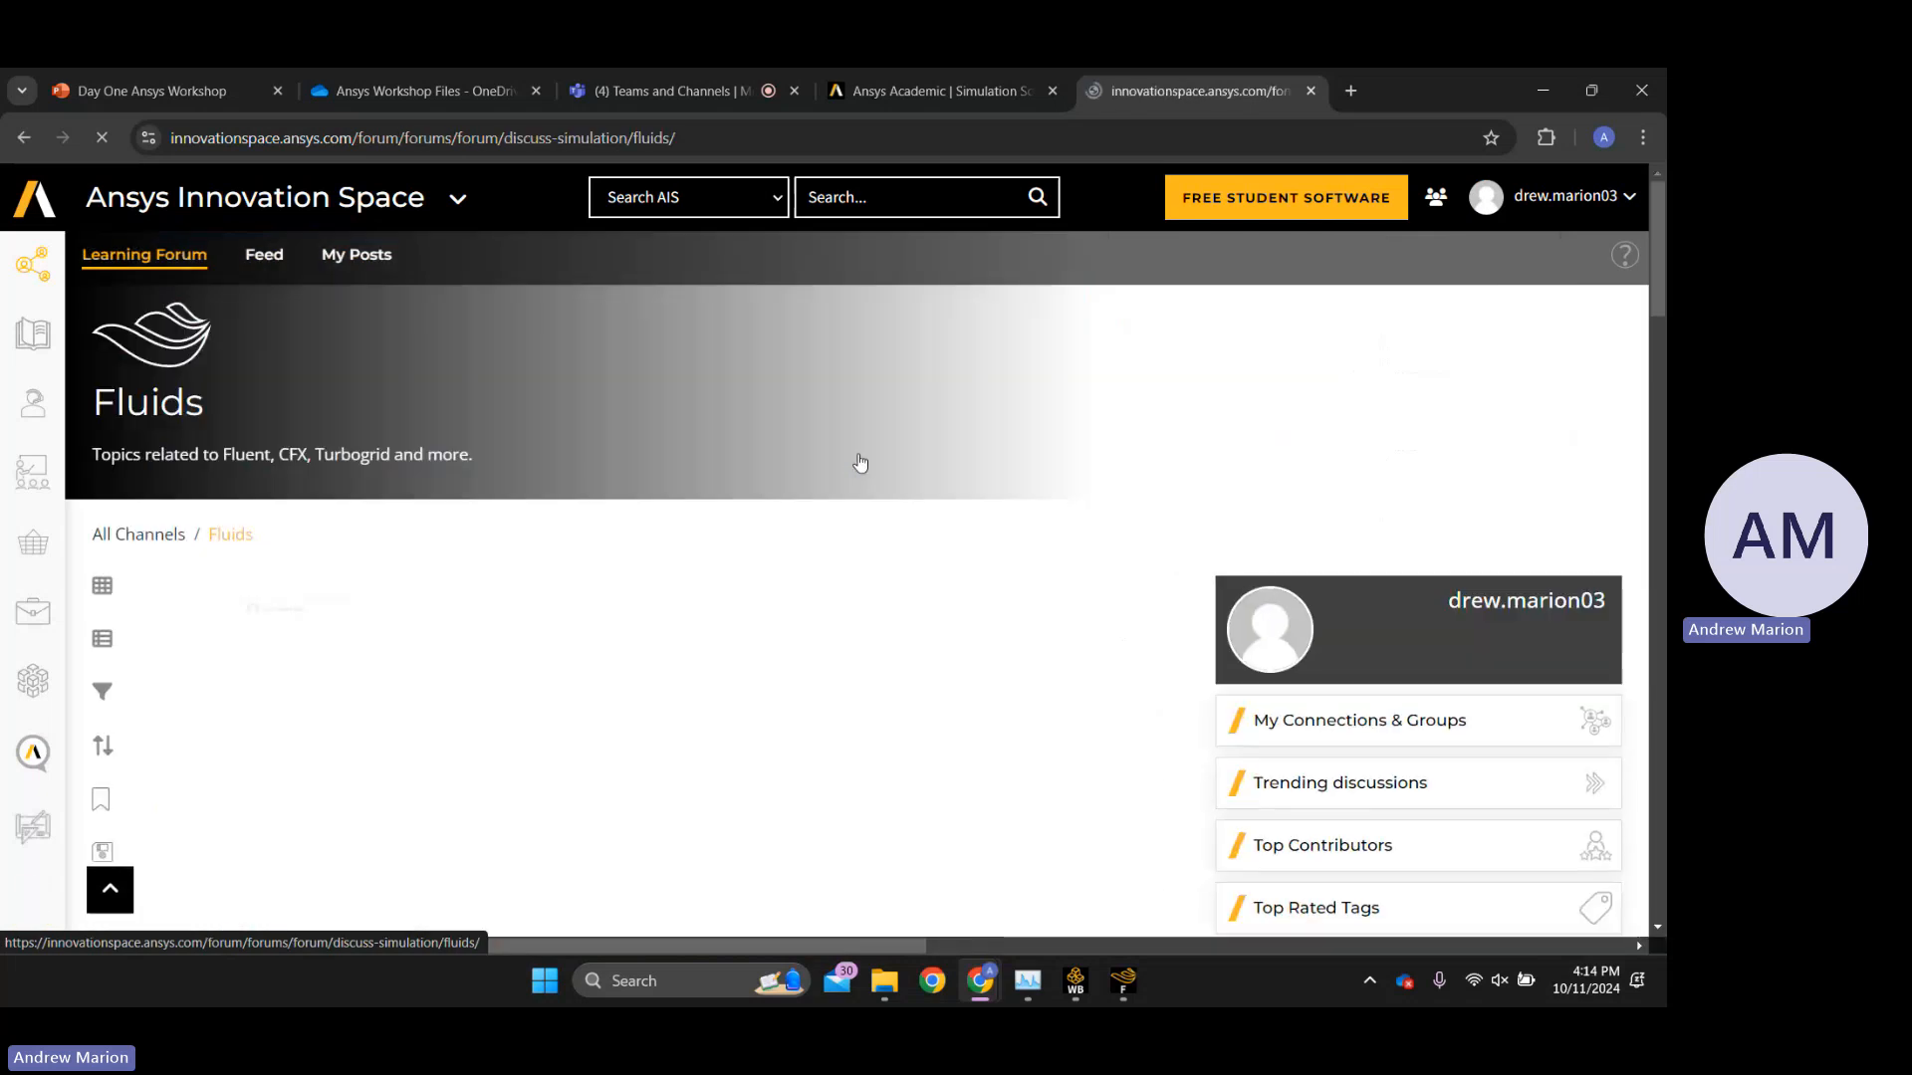
{"action": "scroll", "coordinate": [727, 409], "scroll_direction": "down", "scroll_amount": 5}
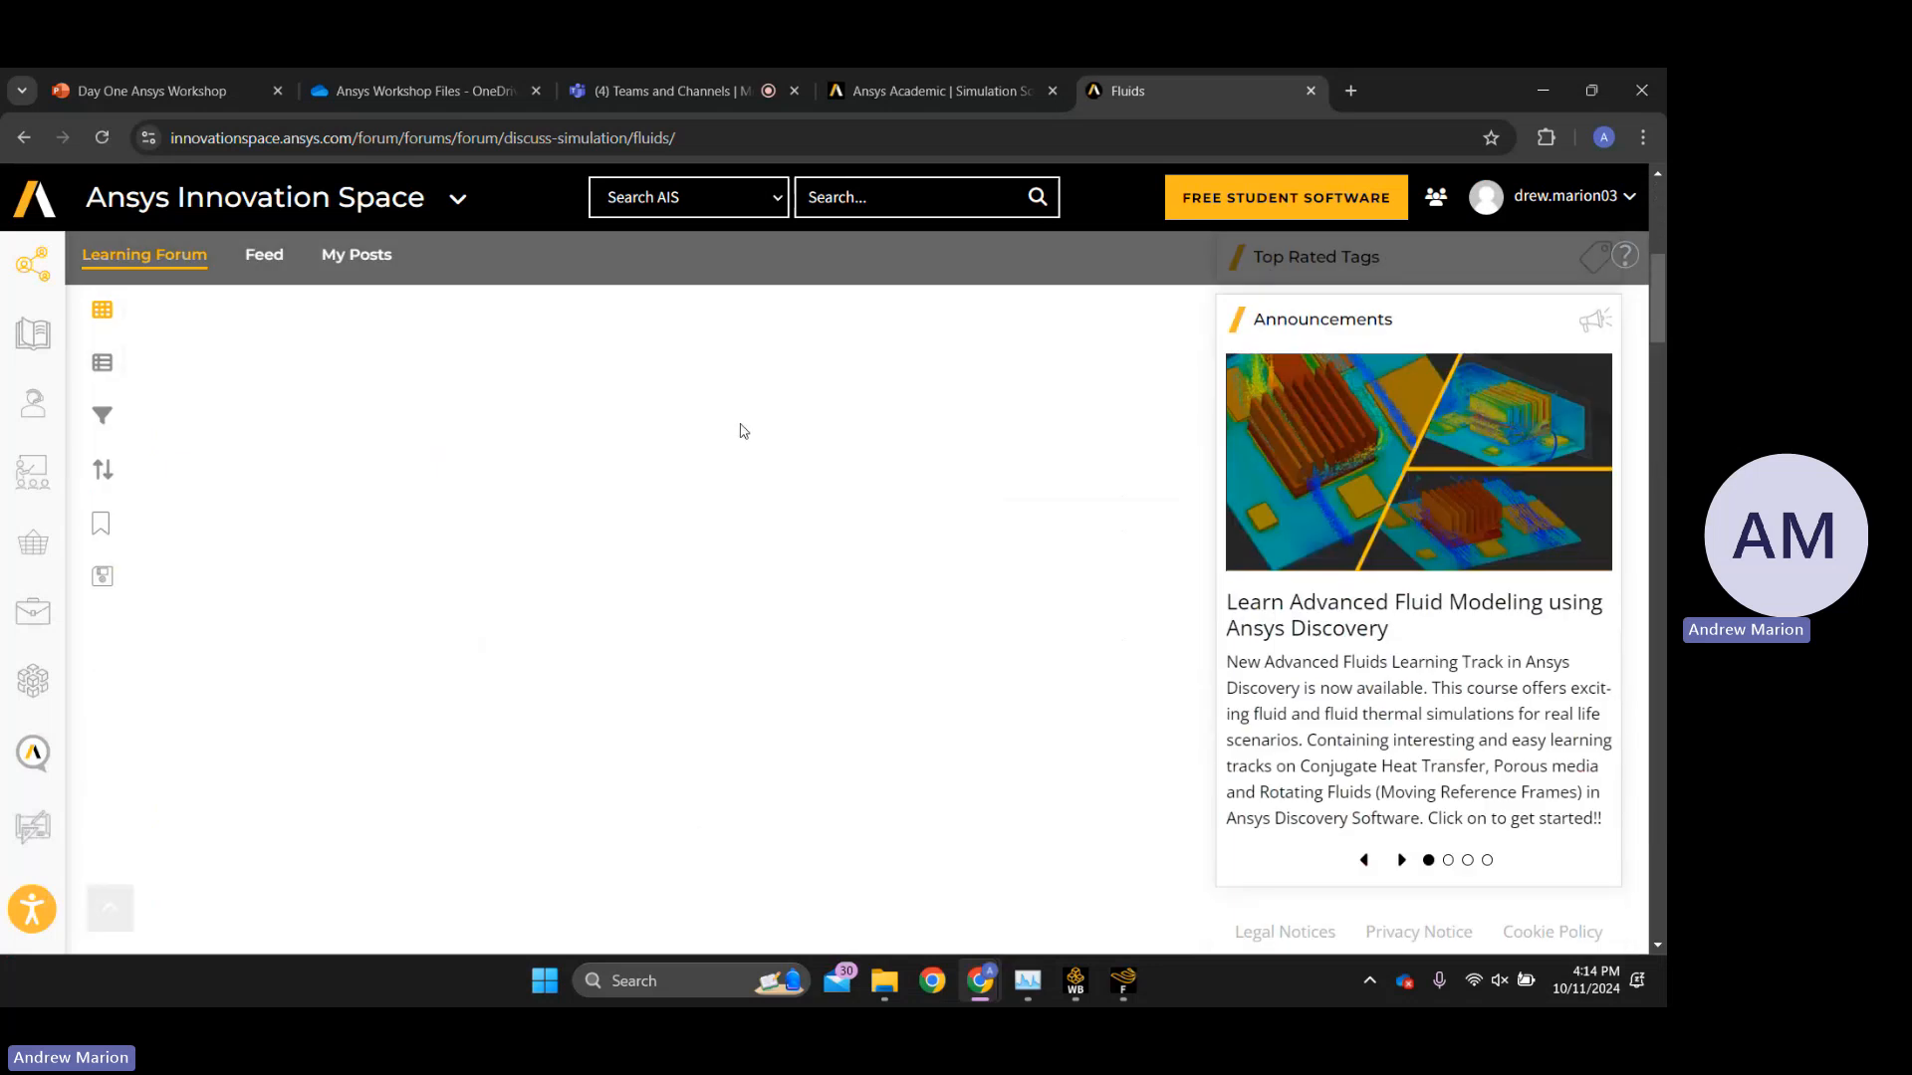
{"action": "scroll", "coordinate": [741, 434], "scroll_direction": "up", "scroll_amount": 5}
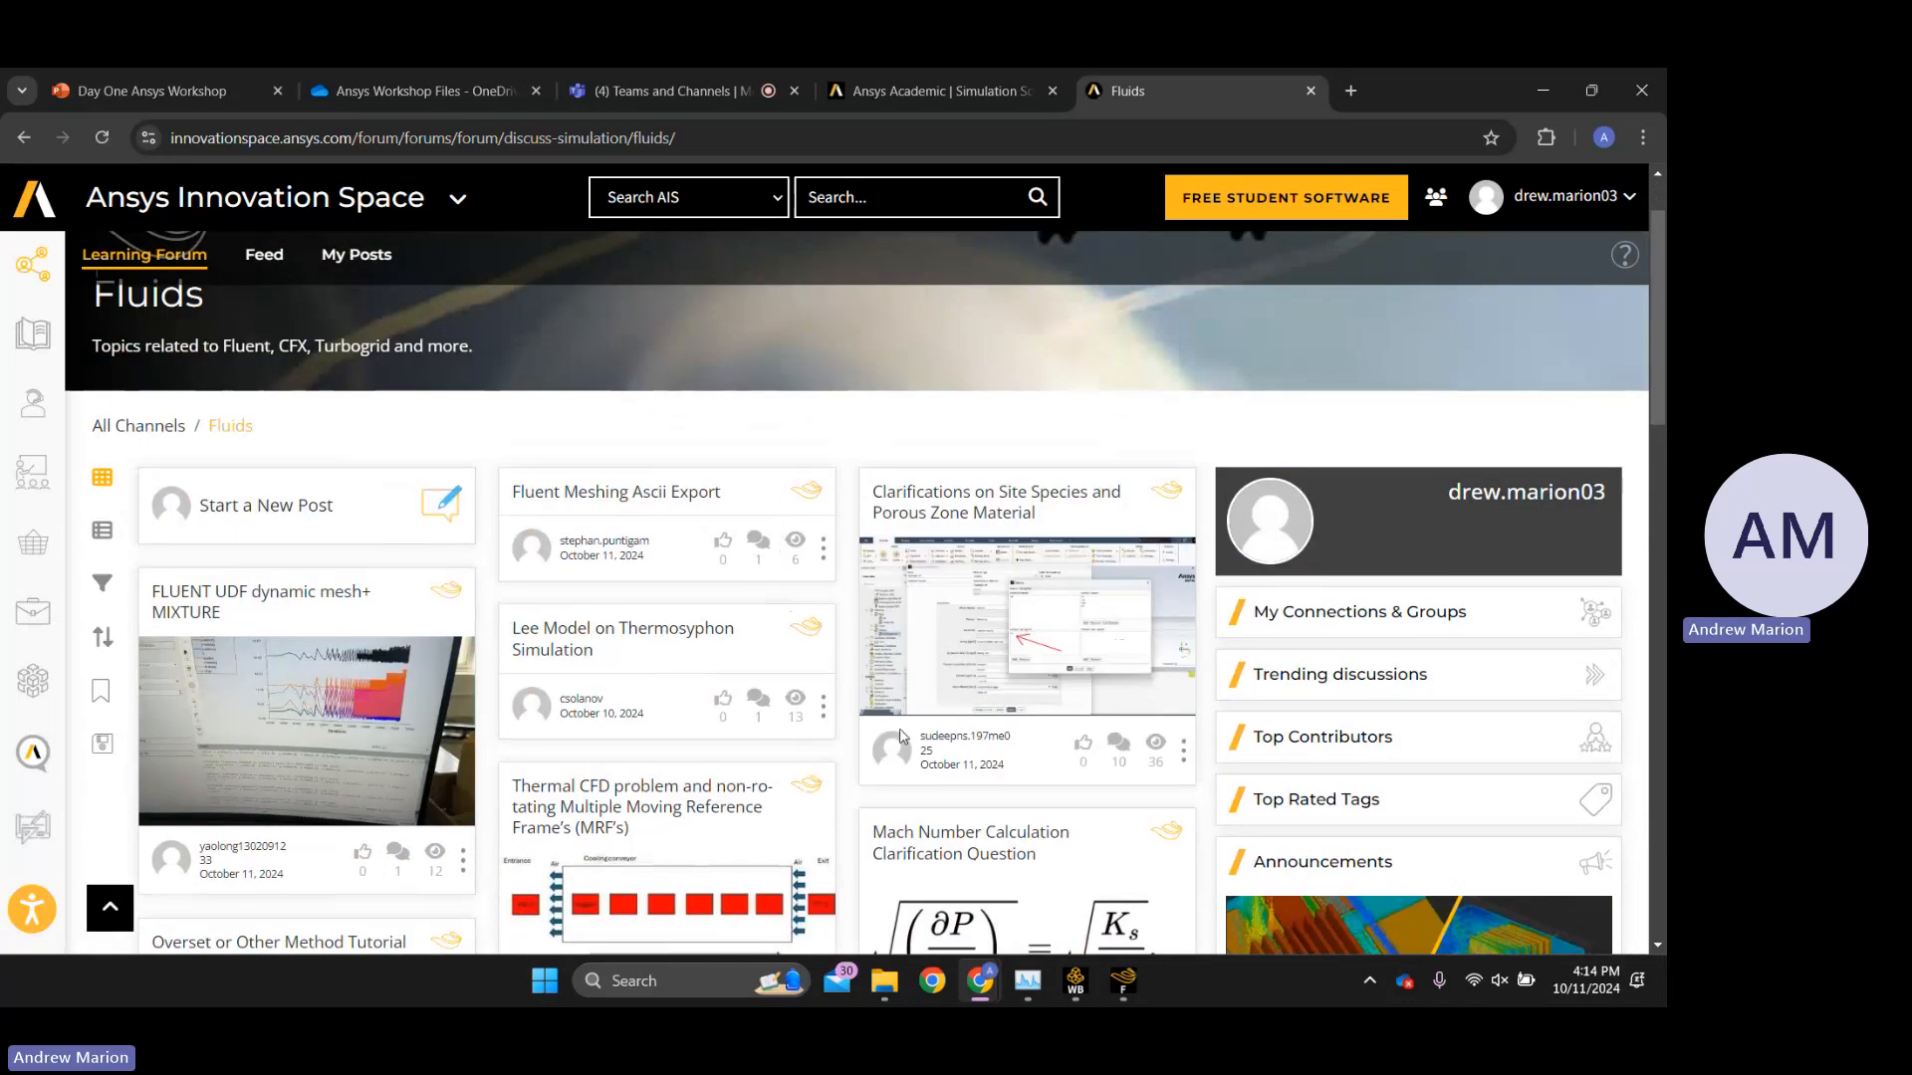
{"action": "scroll", "coordinate": [914, 747], "scroll_direction": "up", "scroll_amount": 1}
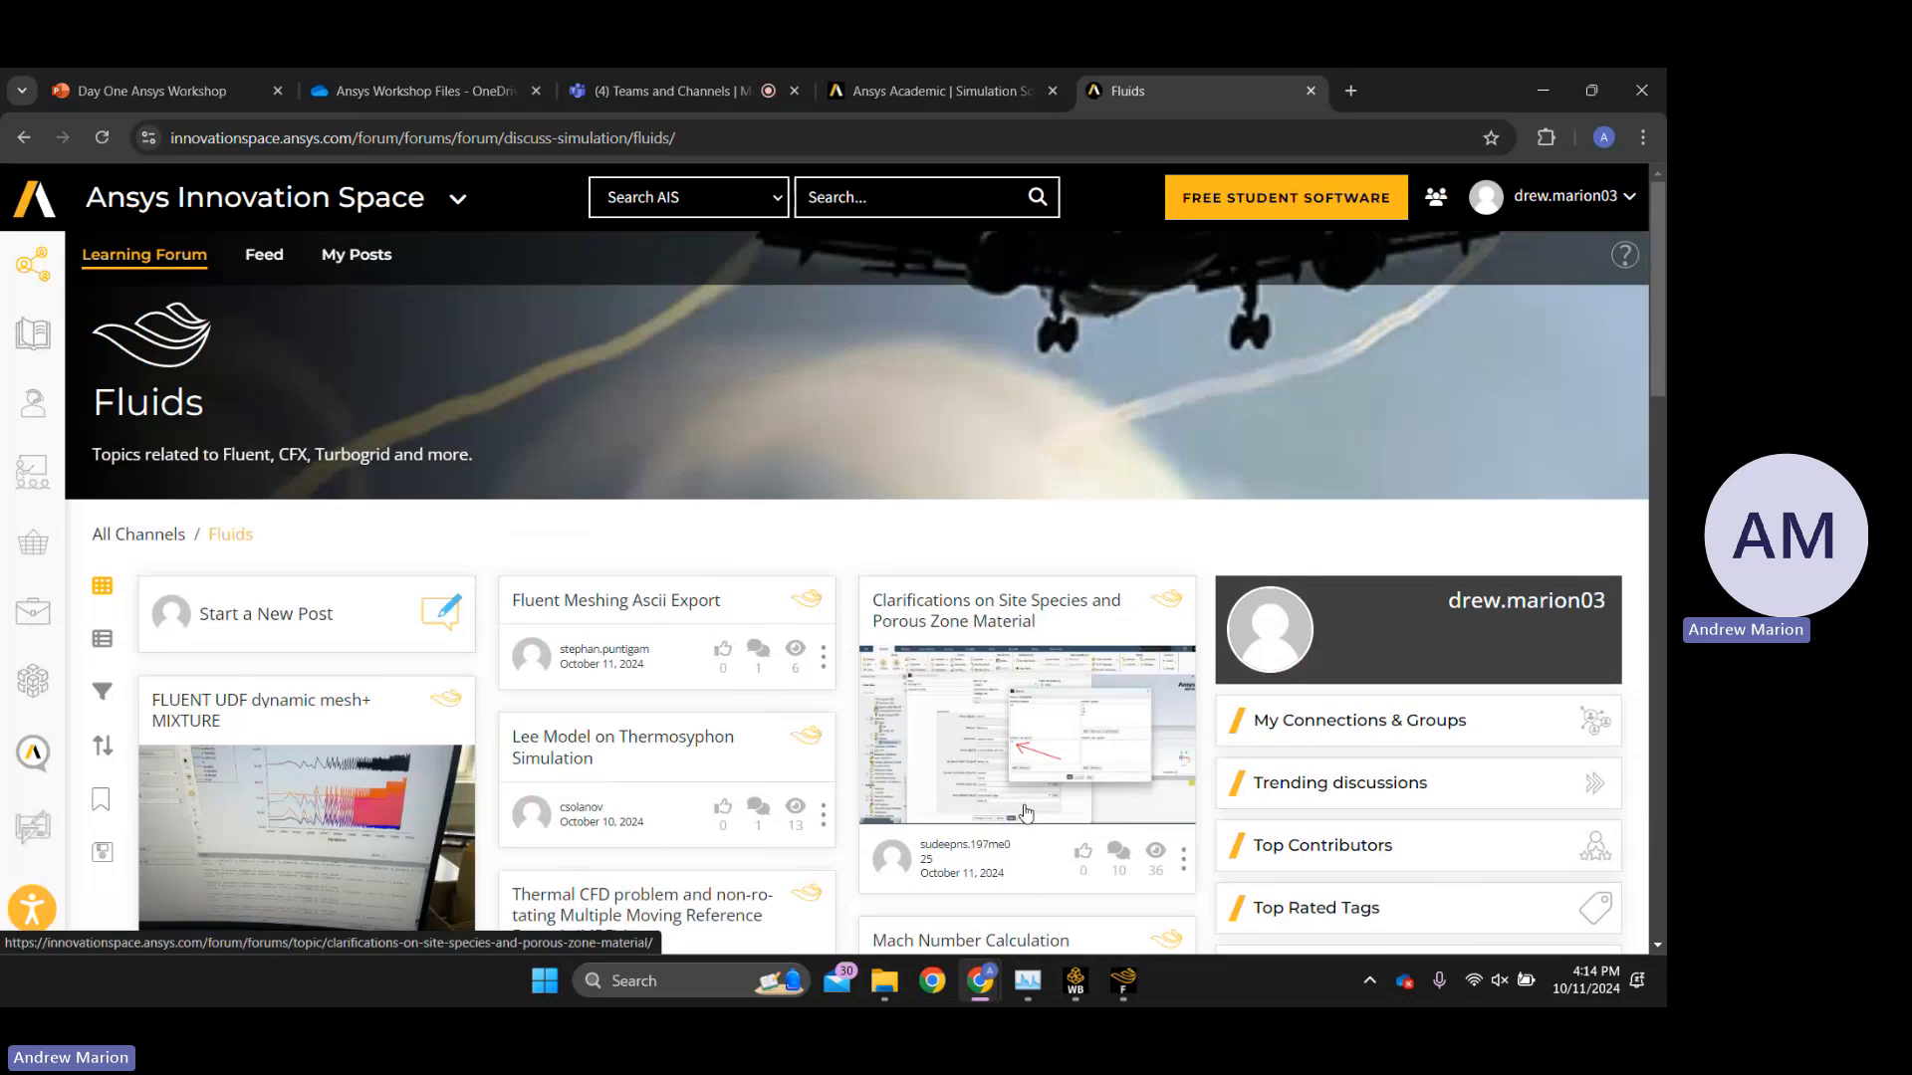
Select the full web address of the Fluids forum page.
{"action": "double_click", "coordinate": [587, 139]}
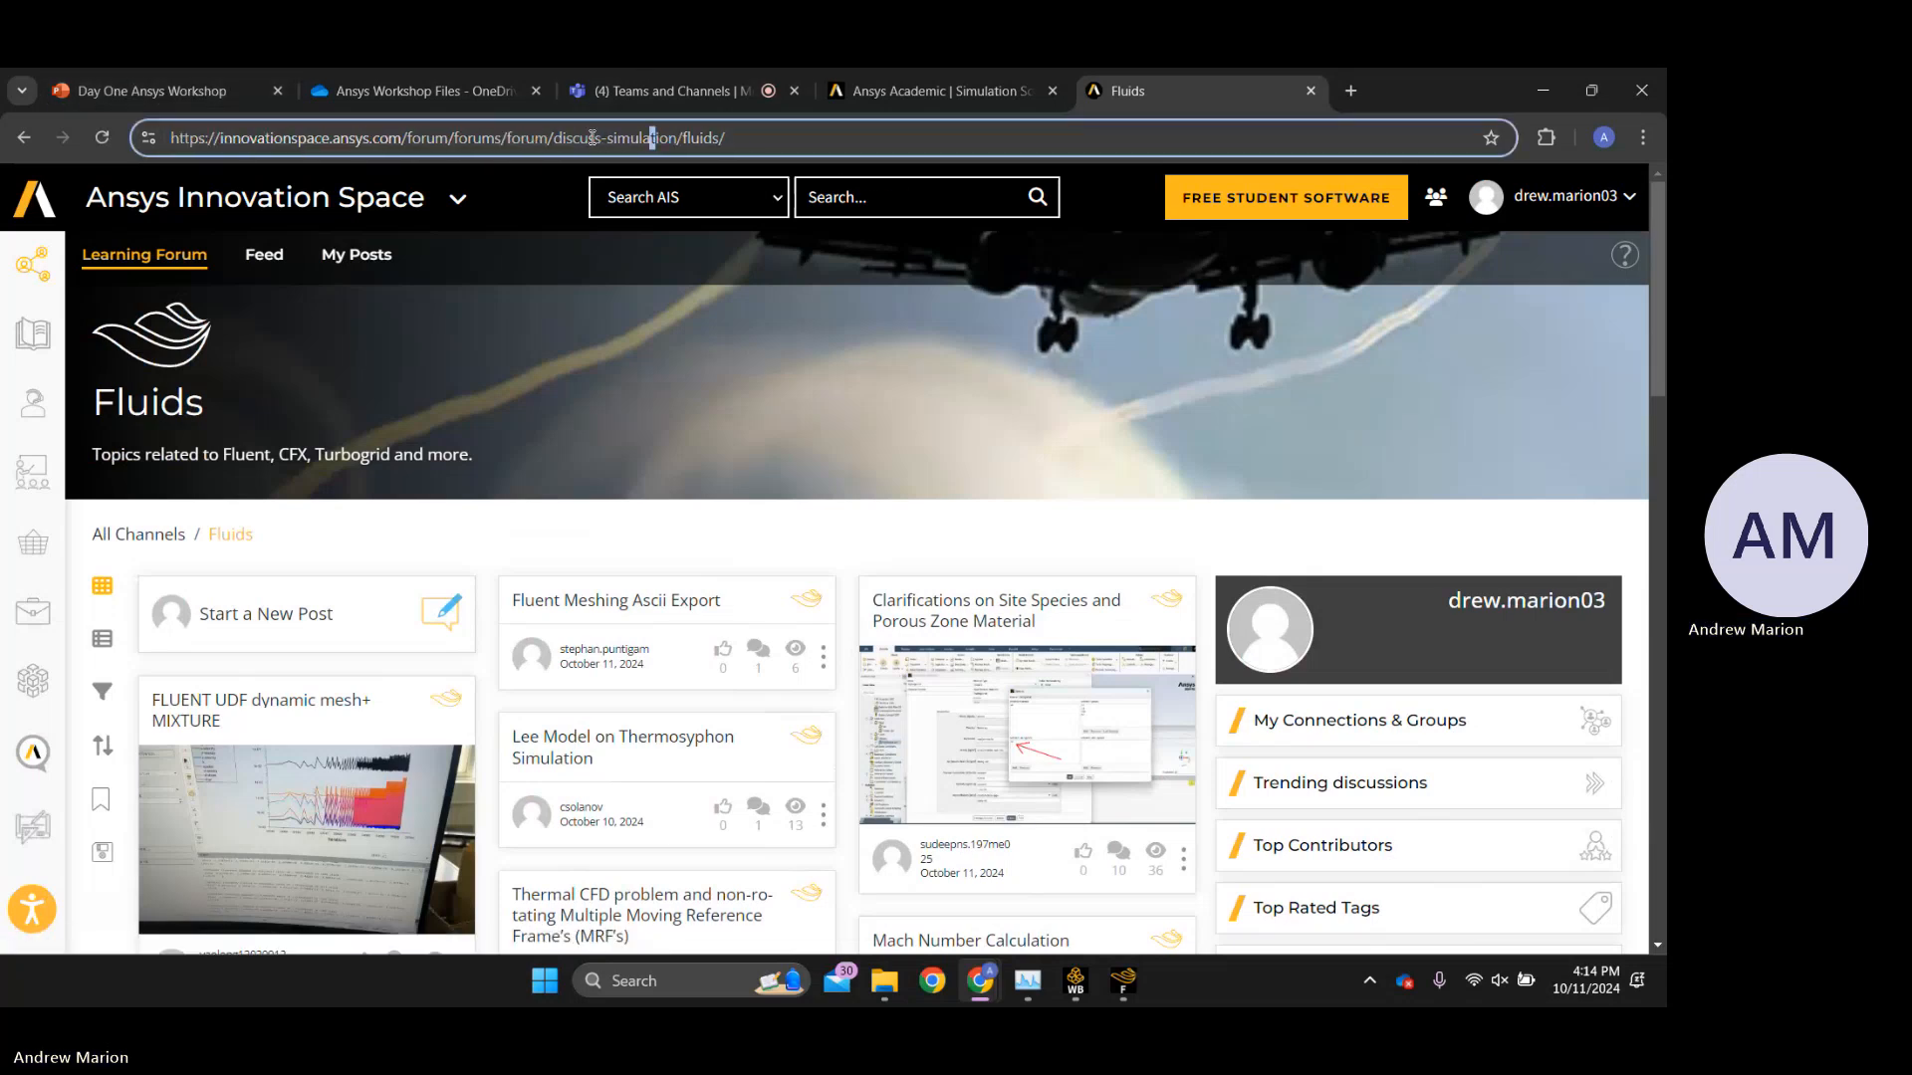
{"action": "left_click", "coordinate": [557, 140]}
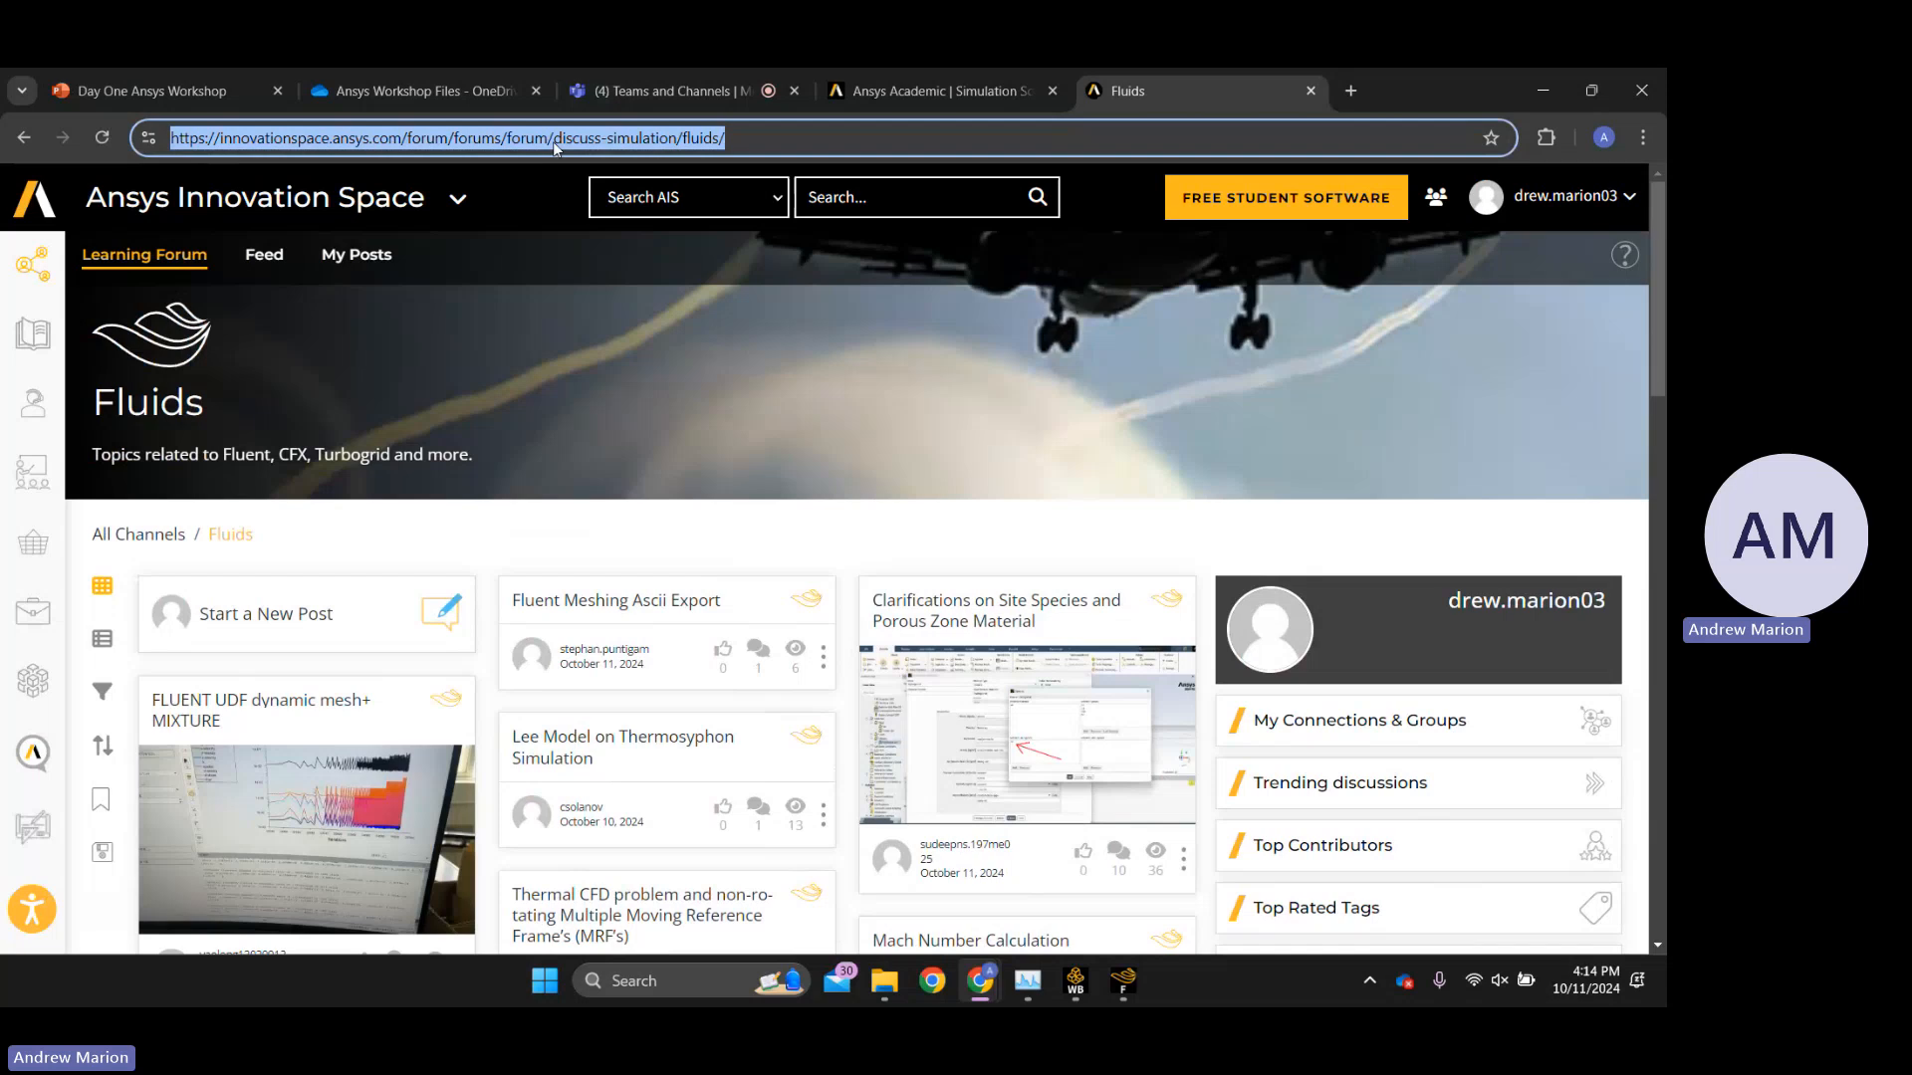
Quit the Fluent meshing session of the model airplane, confirming the exit, and close the unsaved Workbench project.
{"action": "mouse_move", "coordinate": [1122, 981]}
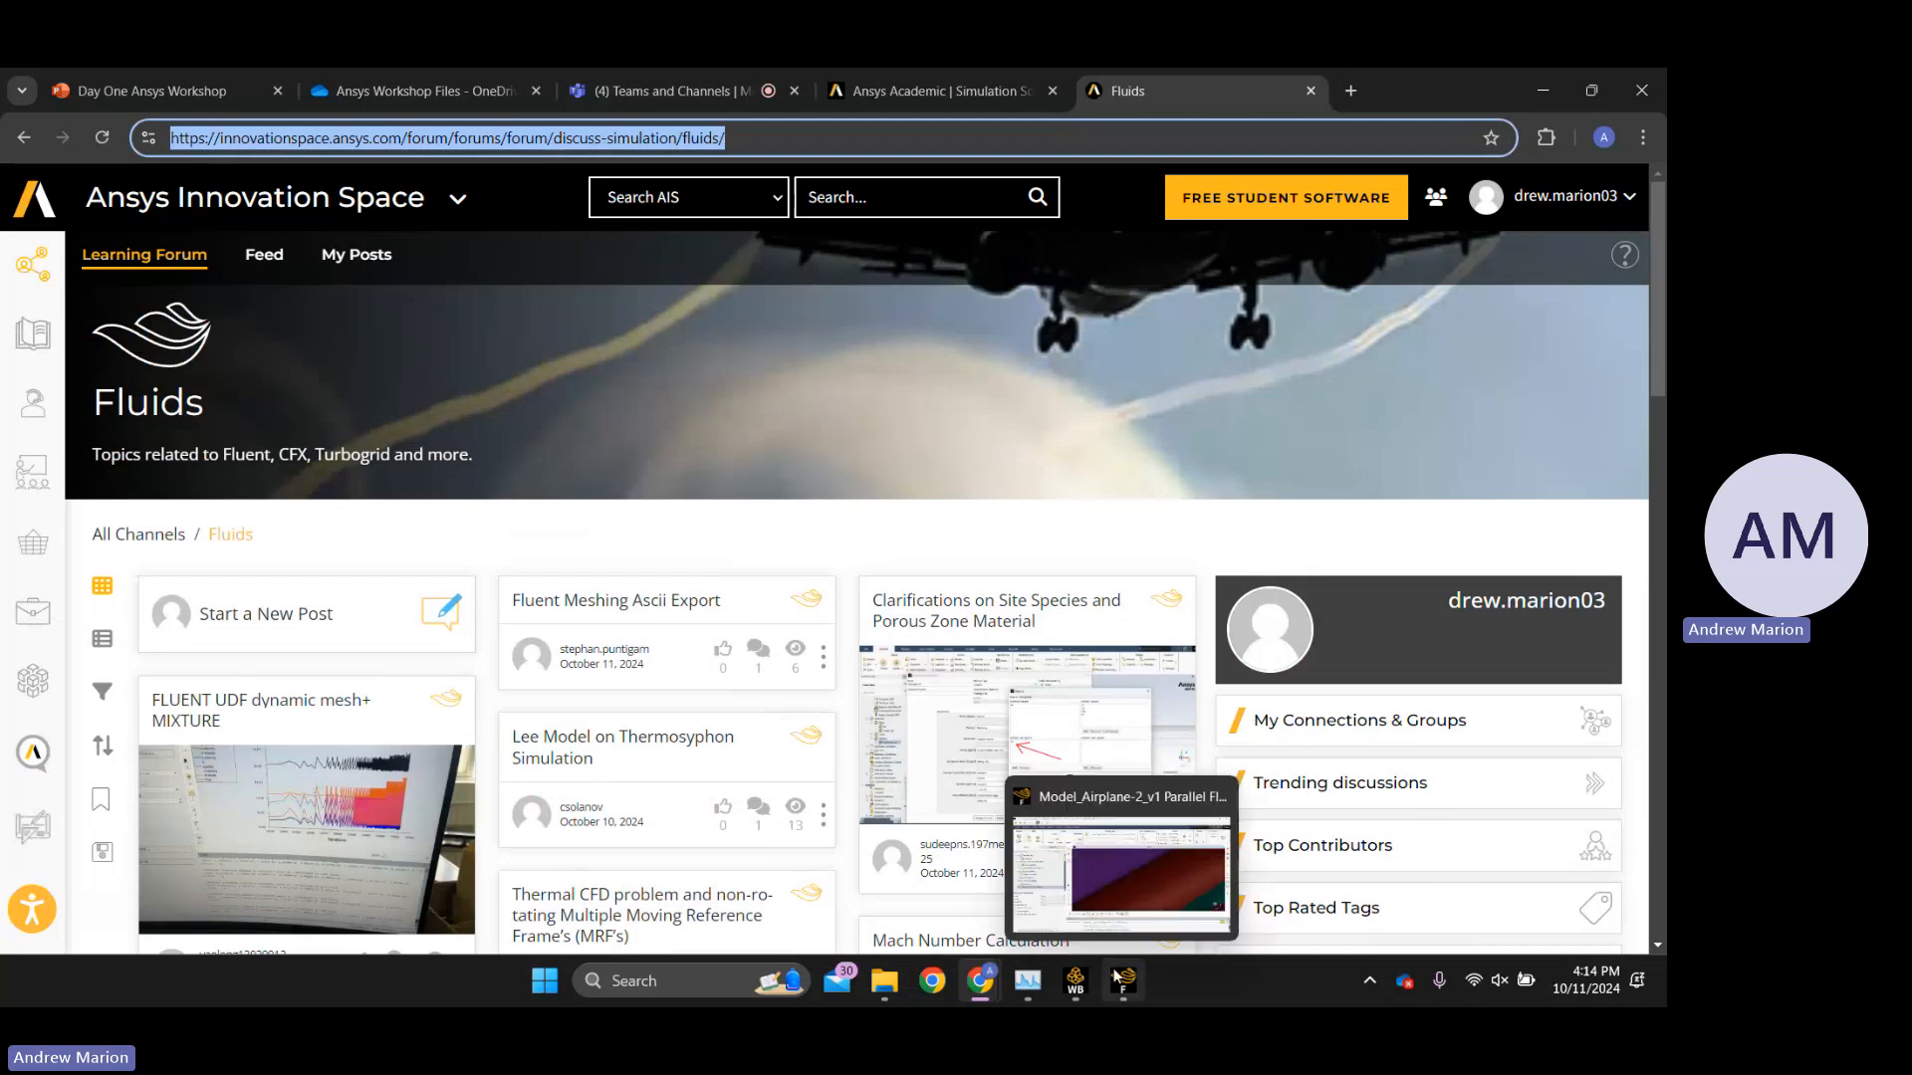
{"action": "left_click", "coordinate": [1220, 798]}
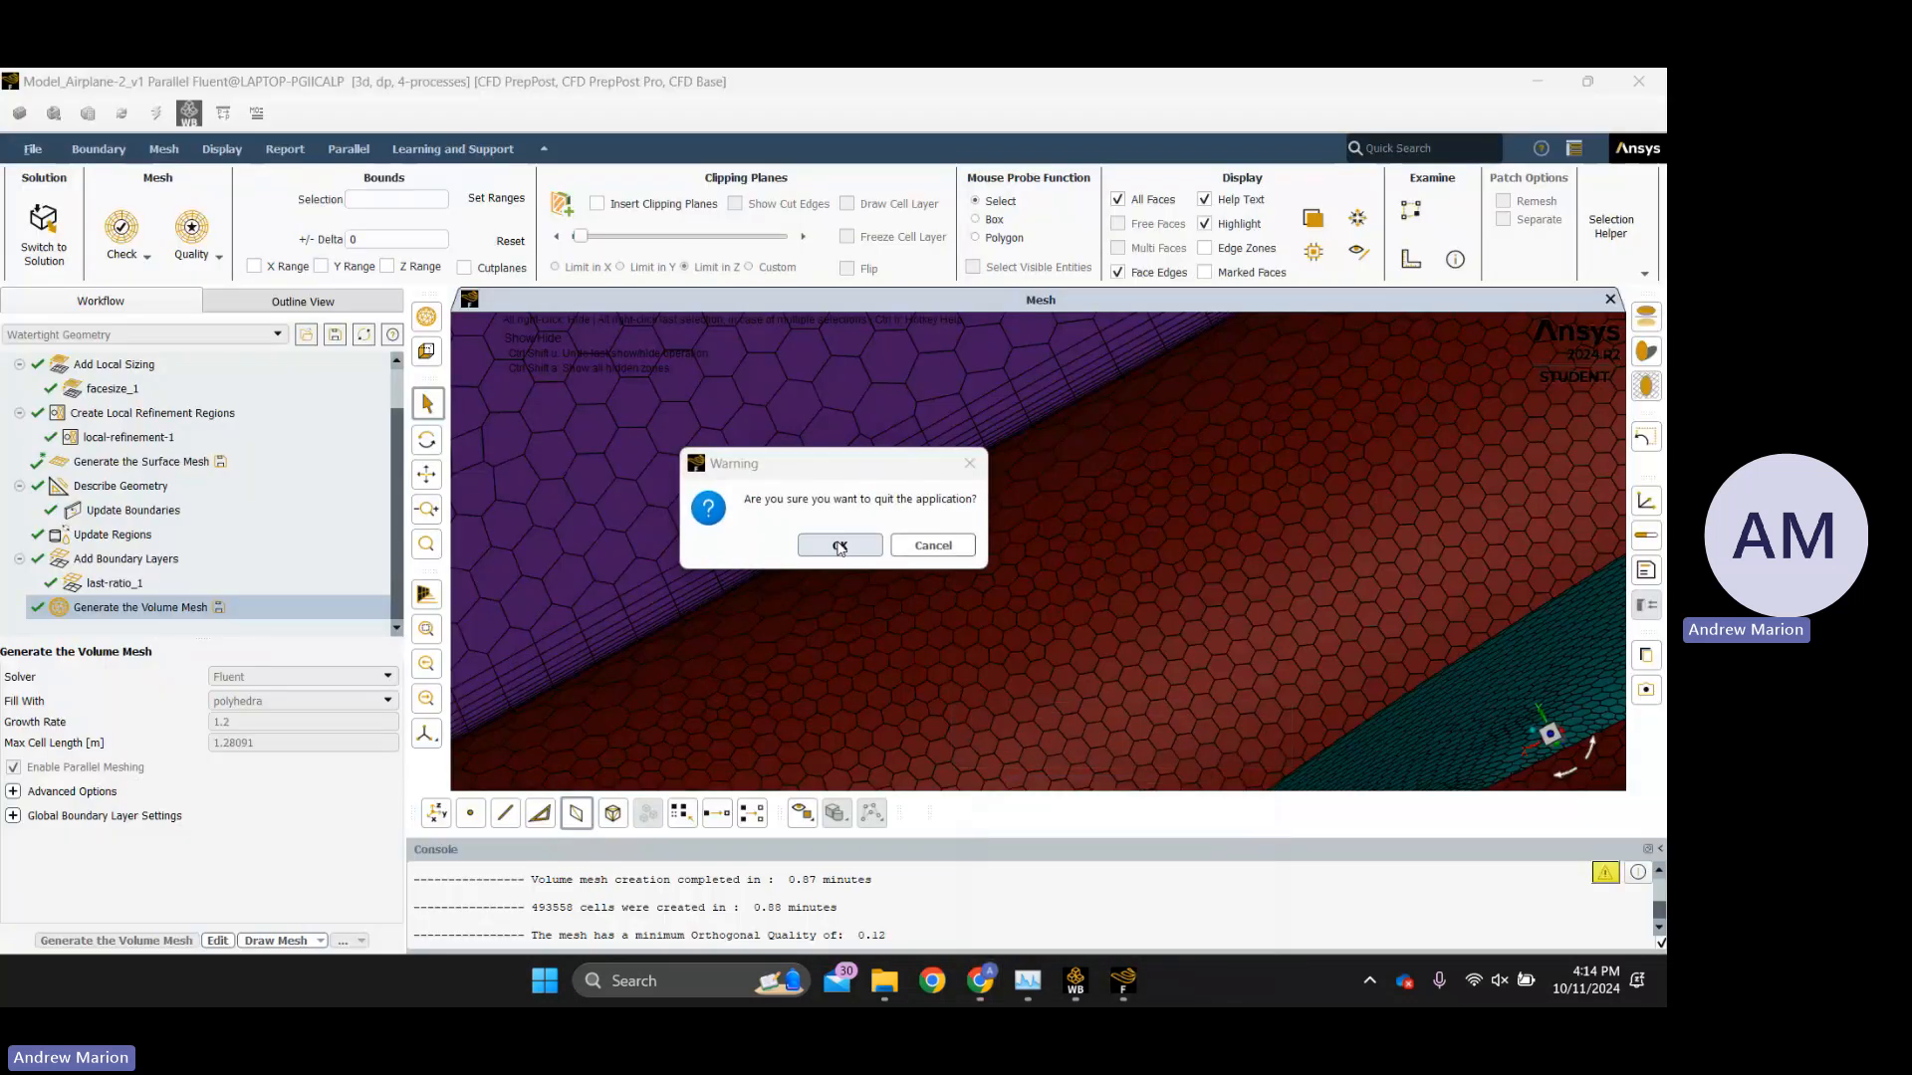
{"action": "left_click", "coordinate": [840, 546]}
{"action": "mouse_move", "coordinate": [1100, 969]}
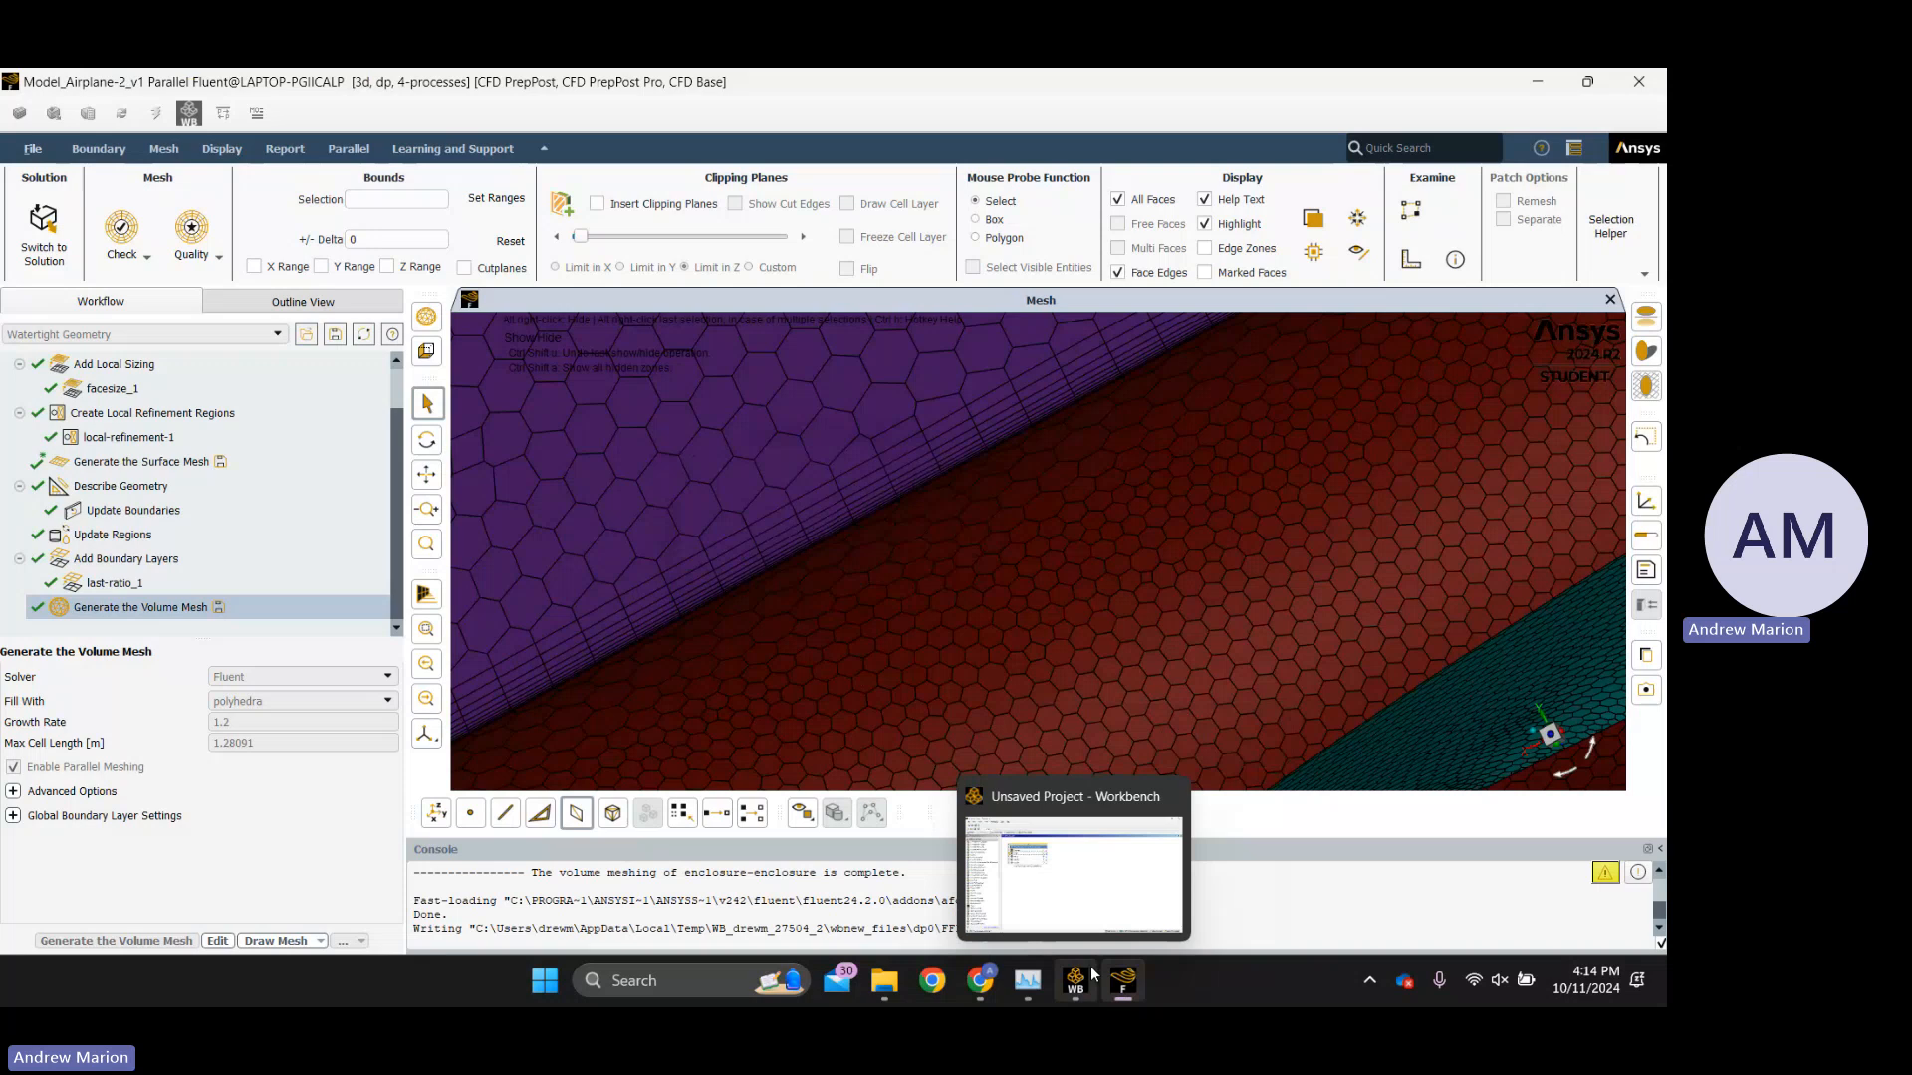
{"action": "left_click", "coordinate": [1156, 802]}
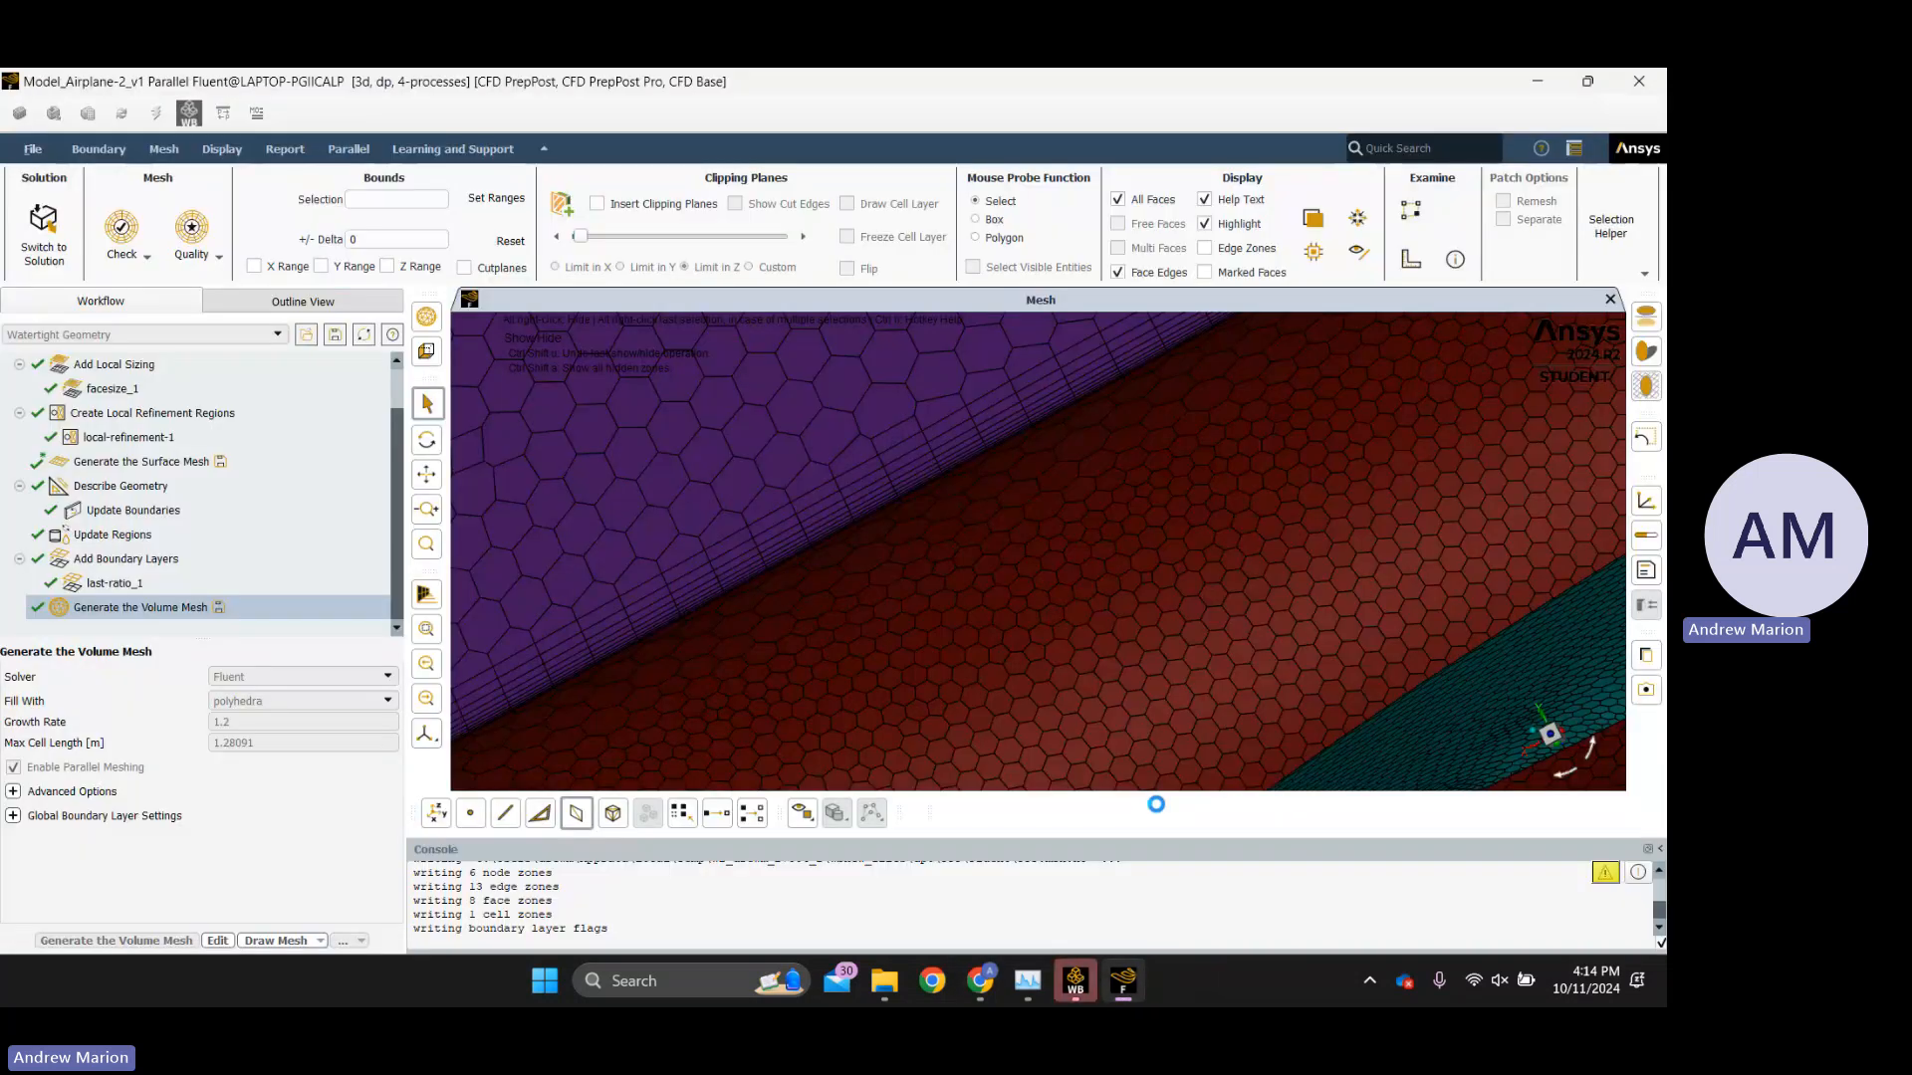